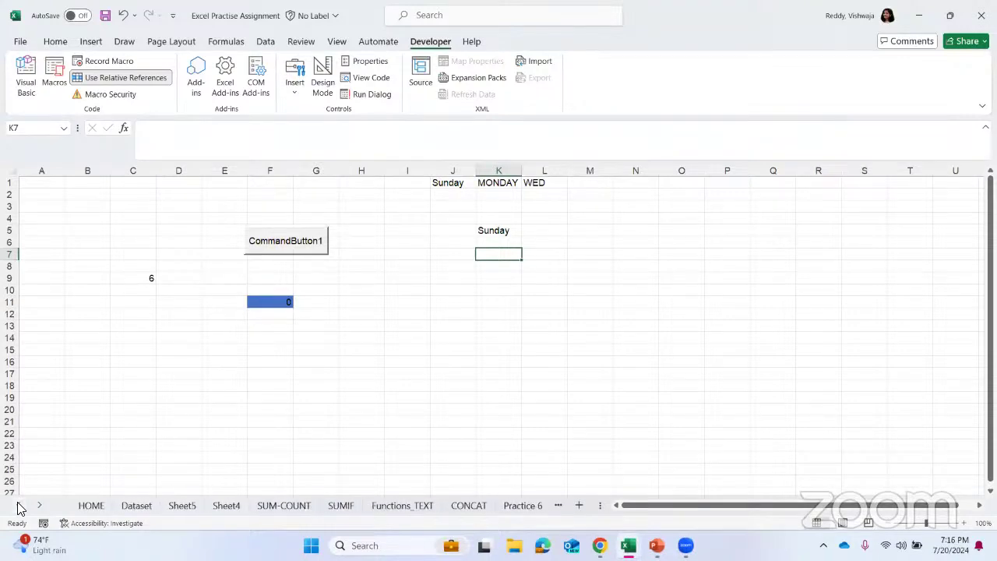
# Add a new blank worksheet directly after the HOME sheet and select cell G15 in it.
pyautogui.click(91, 508)
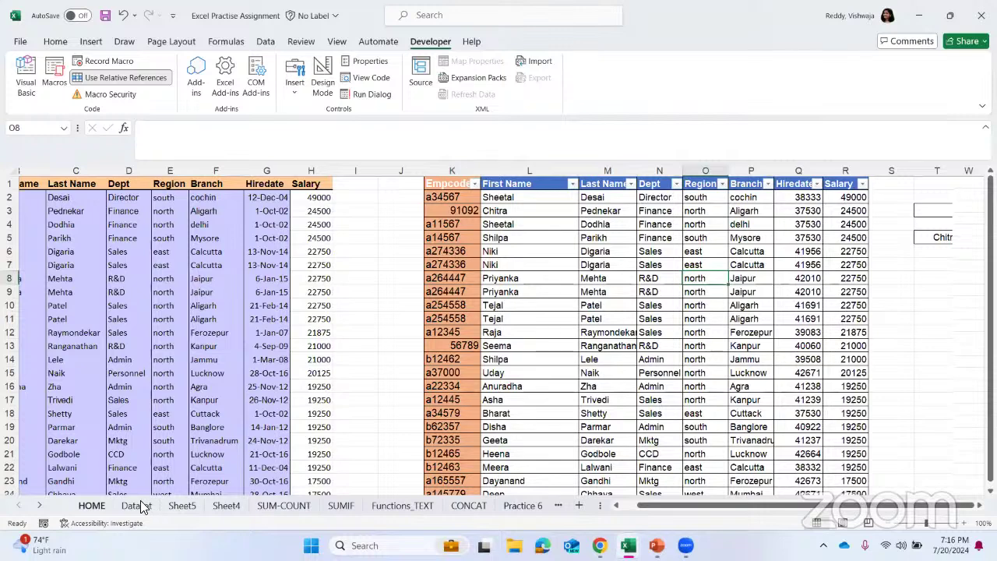
pyautogui.rightClick(91, 506)
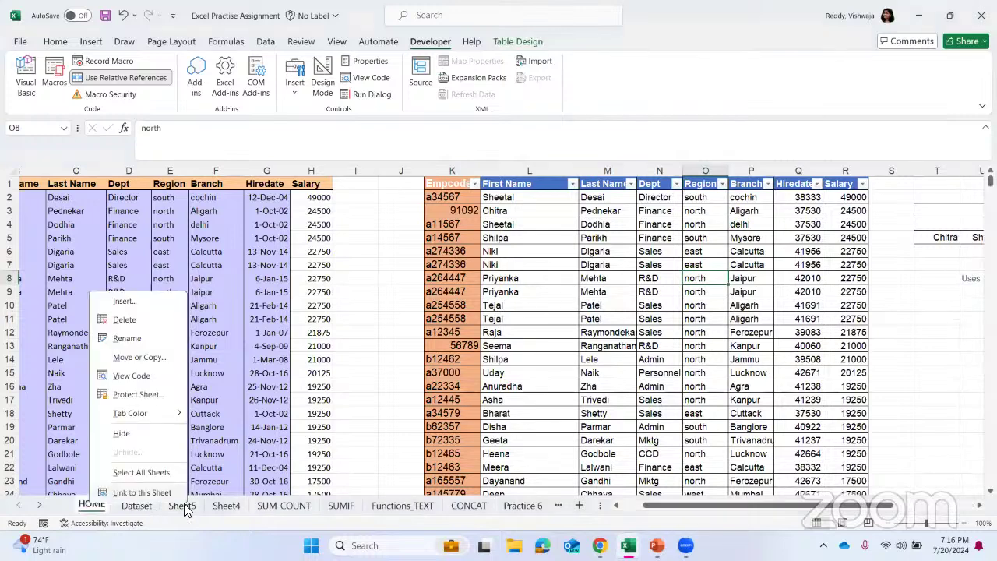
pyautogui.click(581, 509)
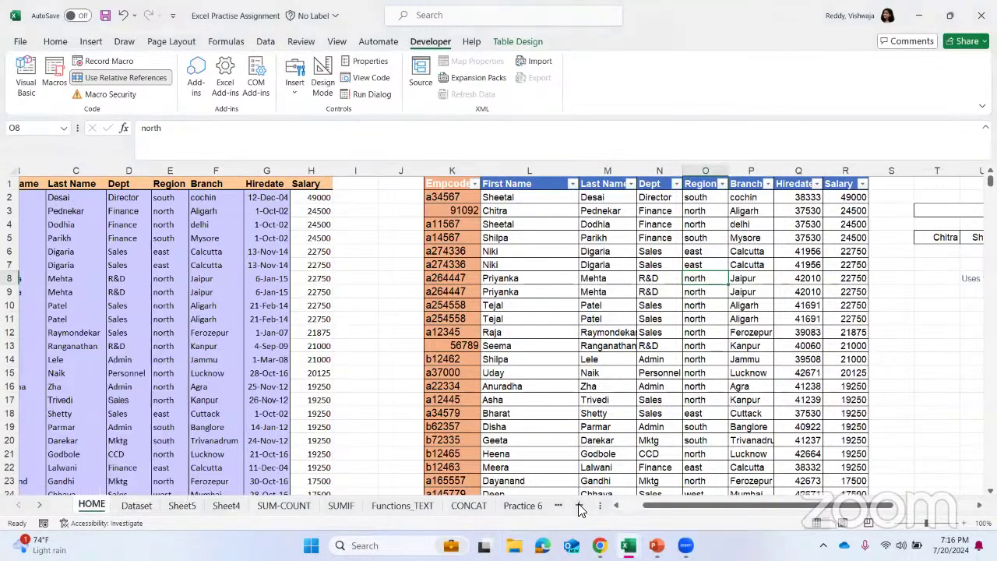
pyautogui.click(580, 507)
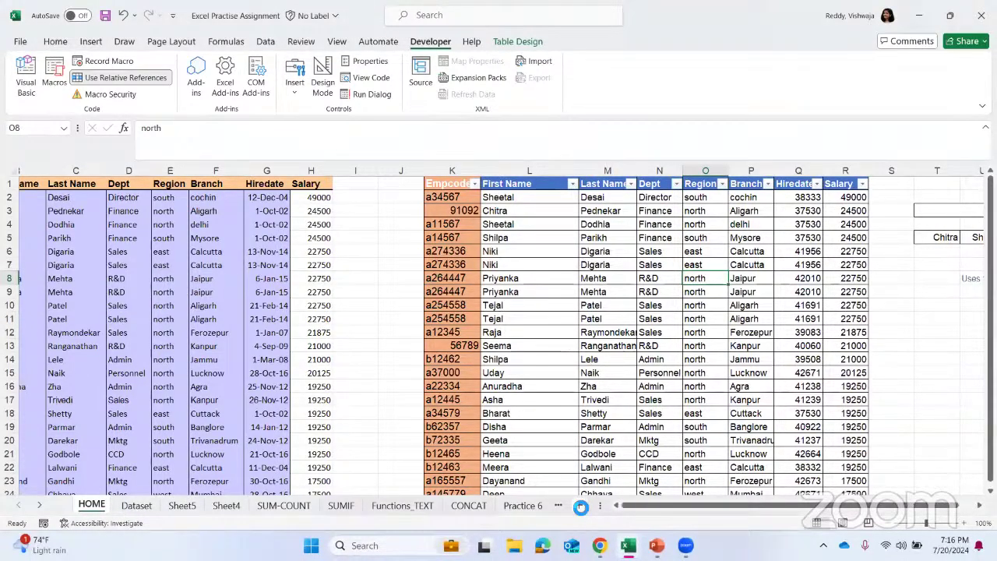
pyautogui.click(321, 353)
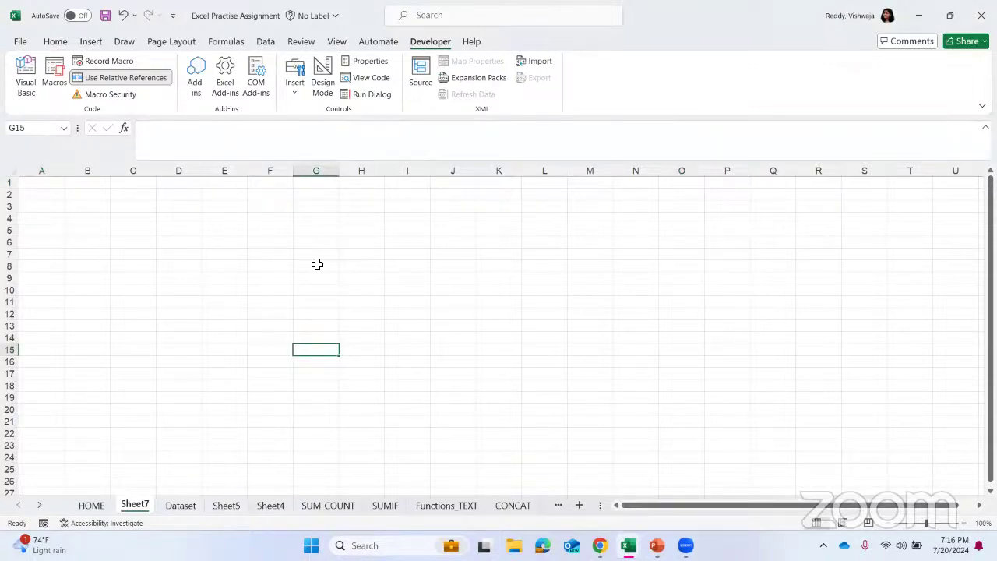
# Examine the Home and Insert command sets on the ribbon.
pyautogui.click(24, 45)
pyautogui.click(18, 44)
pyautogui.click(54, 46)
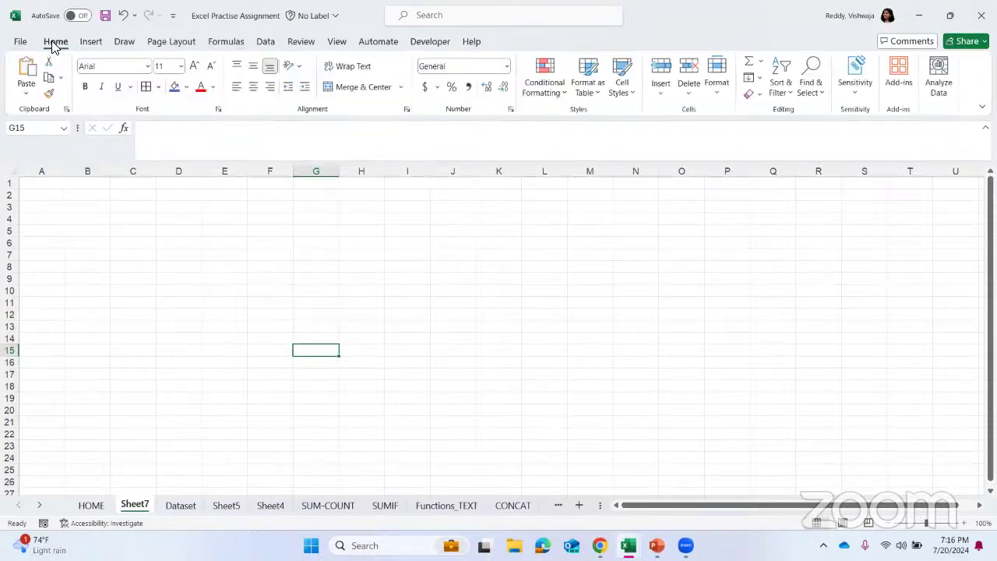
pyautogui.click(89, 43)
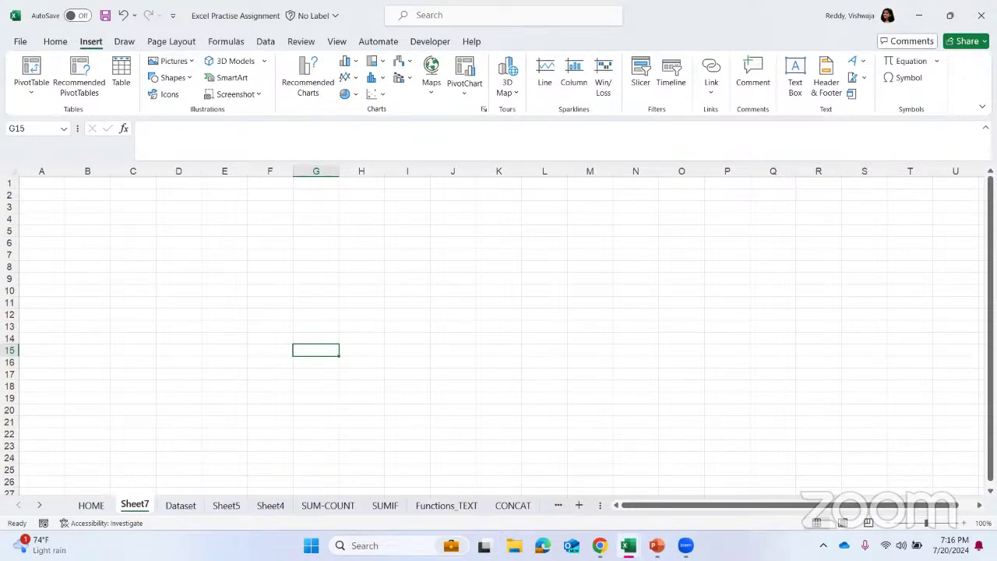
# Switch to the PowerPoint presentation and display slide 5, Understanding the Worksheet.
pyautogui.moveTo(657, 544)
pyautogui.click(658, 499)
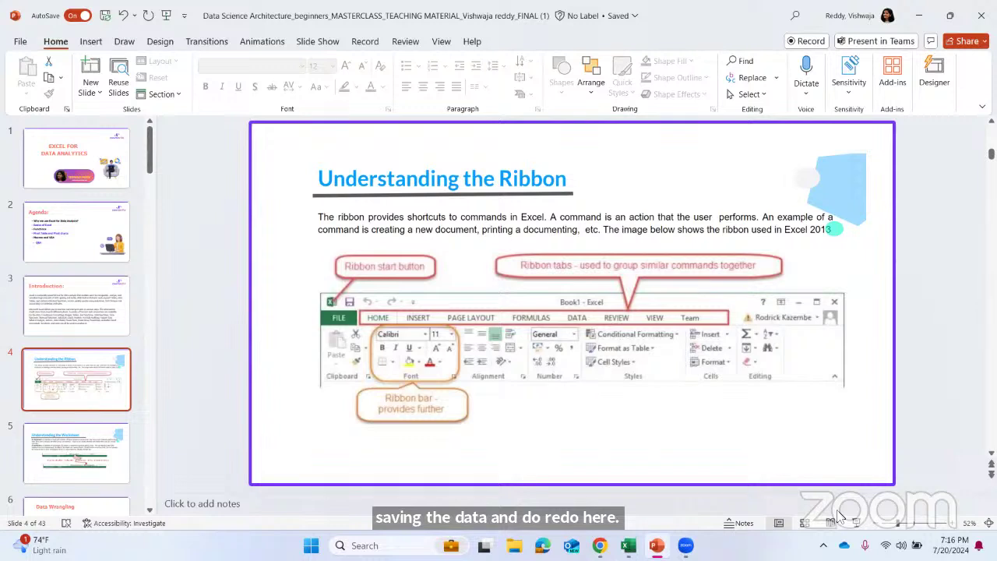
pyautogui.press('Down')
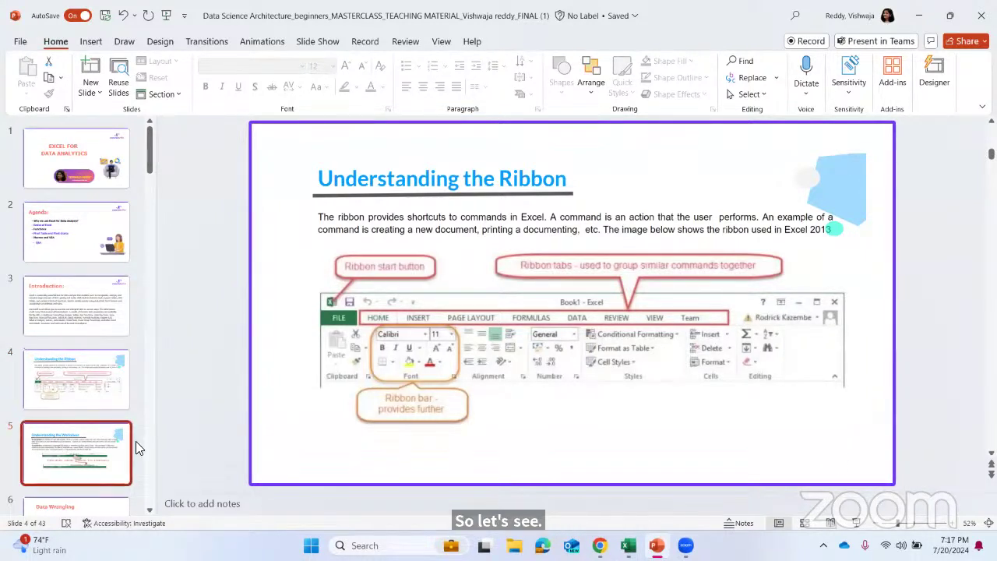
pyautogui.click(95, 442)
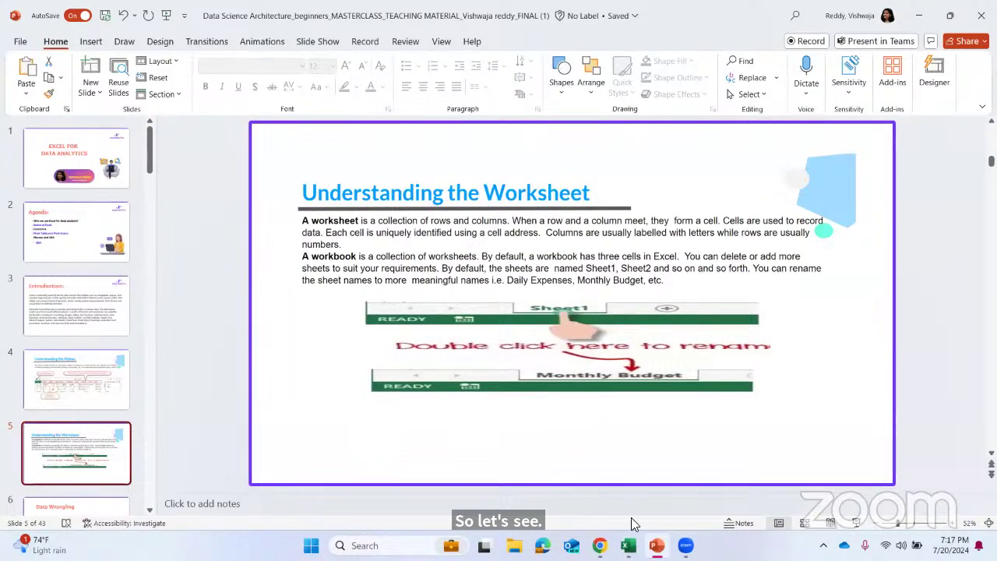
# Switch to the Excel Practise Assignment workbook, look through the Dataset, Sheet5 and Sheet4 worksheets, and return to cell F9 on Sheet7.
pyautogui.moveTo(628, 545)
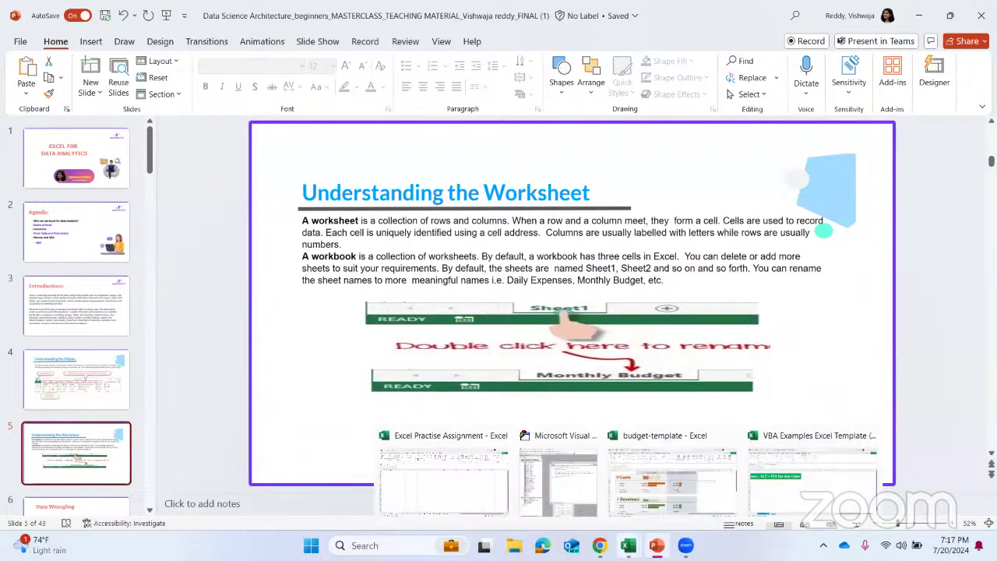
pyautogui.click(478, 488)
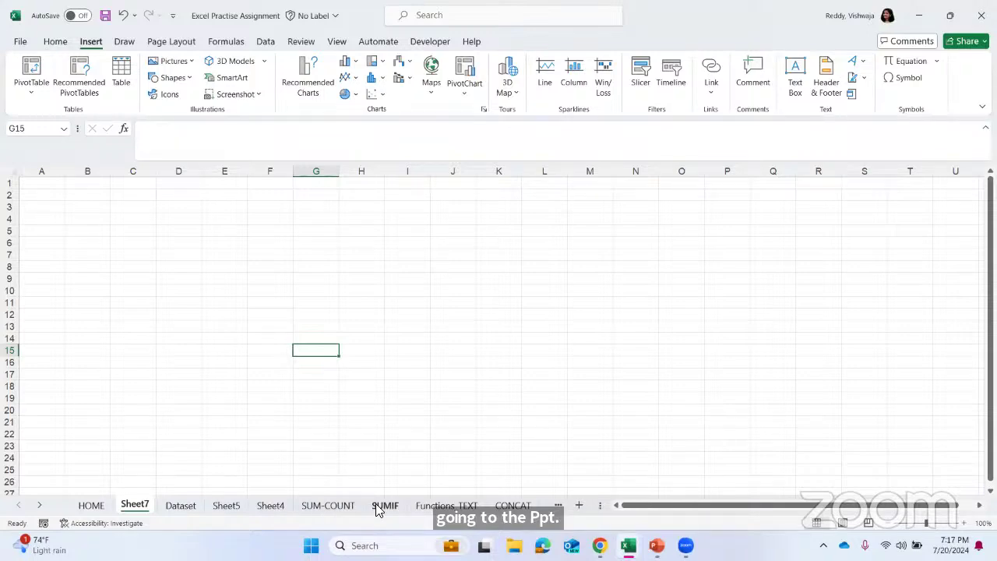
pyautogui.click(388, 382)
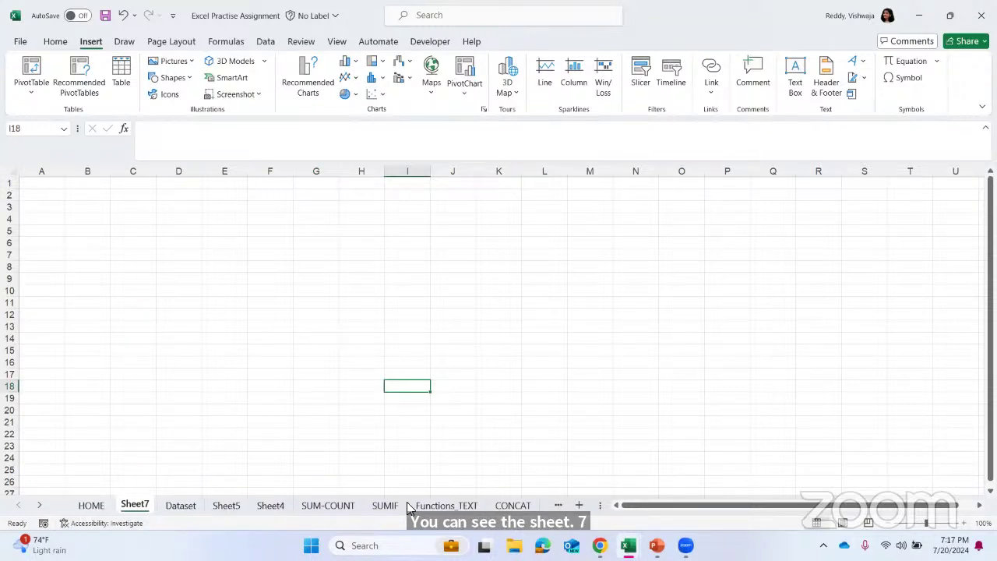
pyautogui.click(184, 507)
pyautogui.click(220, 503)
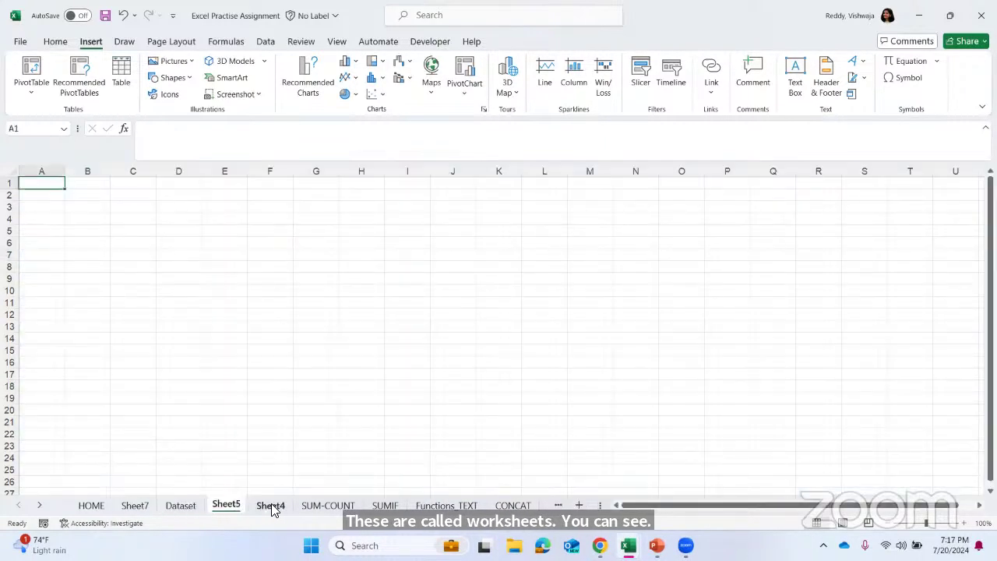
pyautogui.click(270, 507)
pyautogui.click(128, 507)
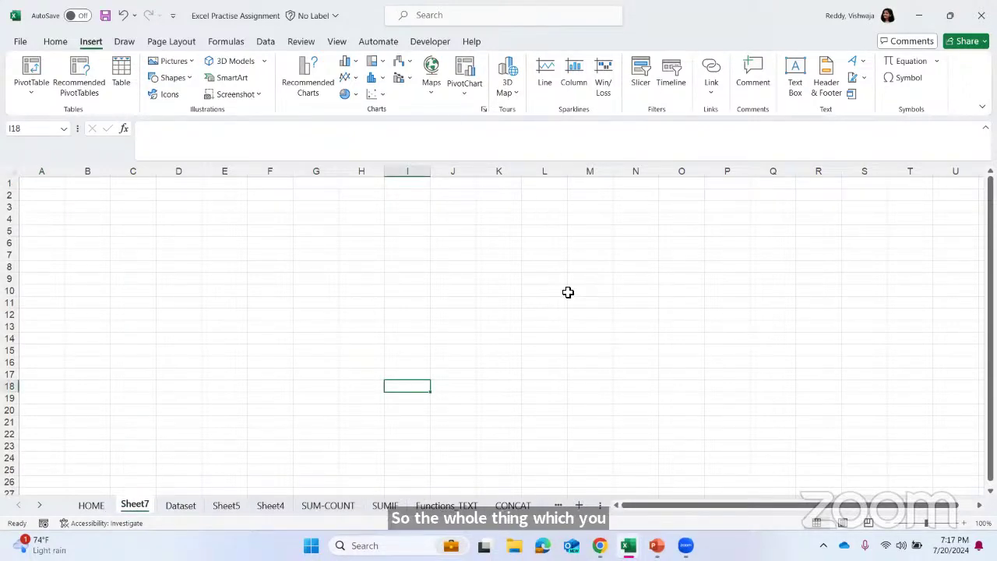
pyautogui.click(258, 283)
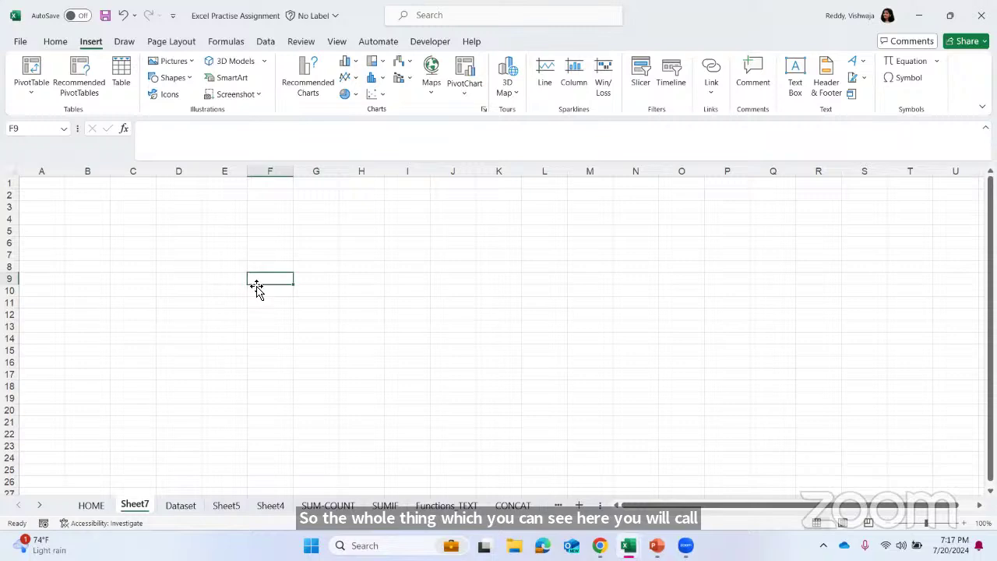
# View the Dataset and Sheet5 worksheets again, return to Sheet7, and show the workbook's file name and location details.
pyautogui.click(181, 504)
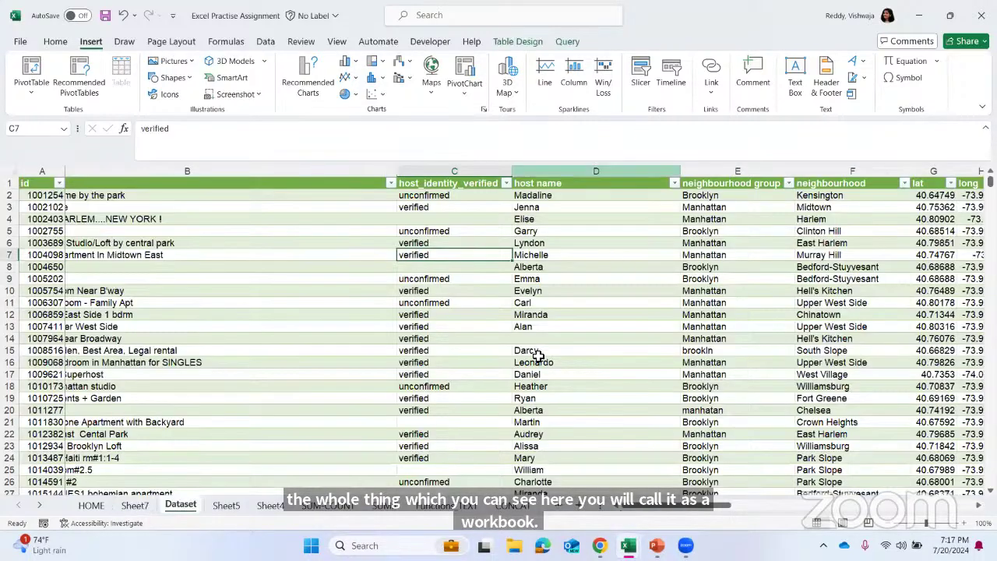
pyautogui.click(227, 507)
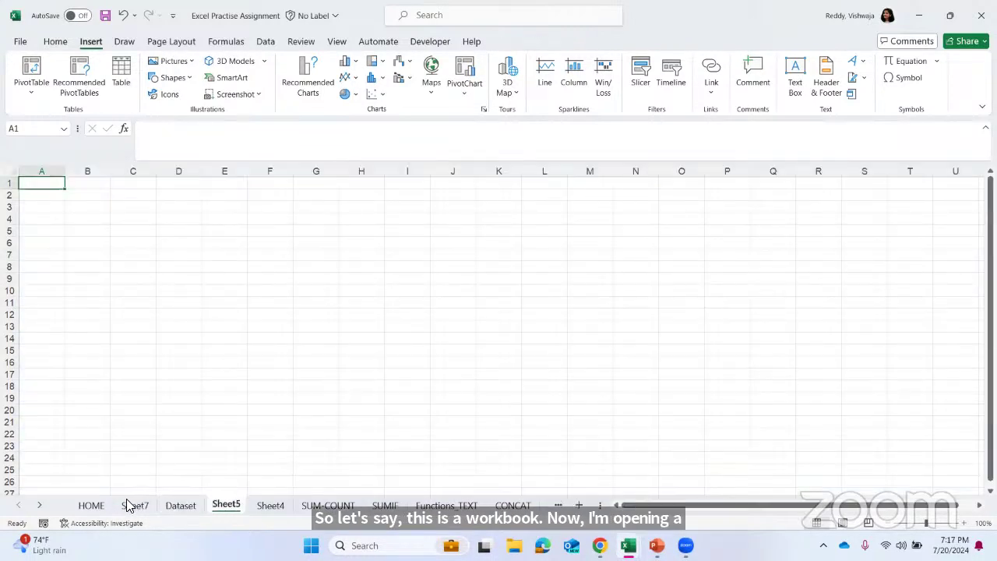
pyautogui.click(134, 506)
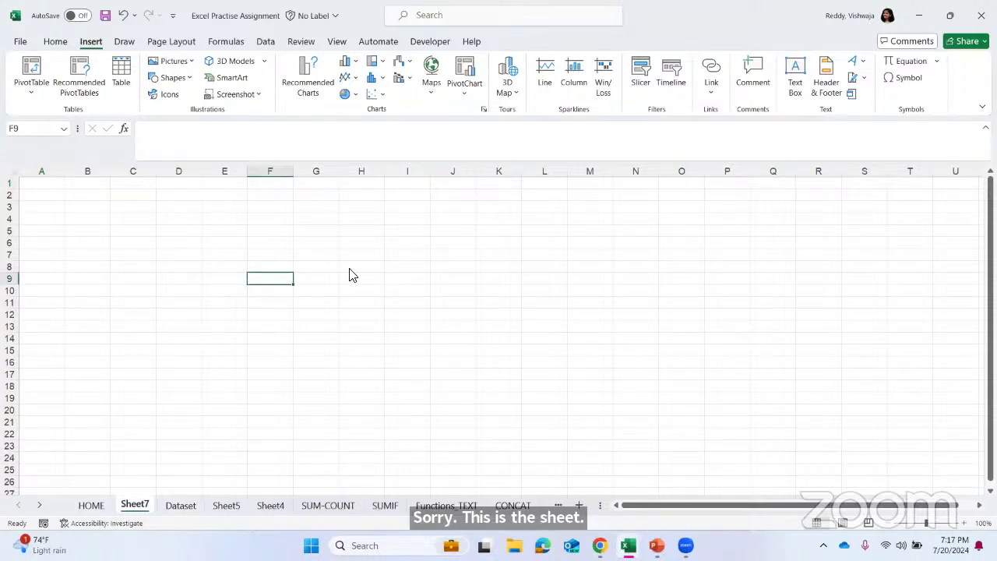
pyautogui.click(208, 13)
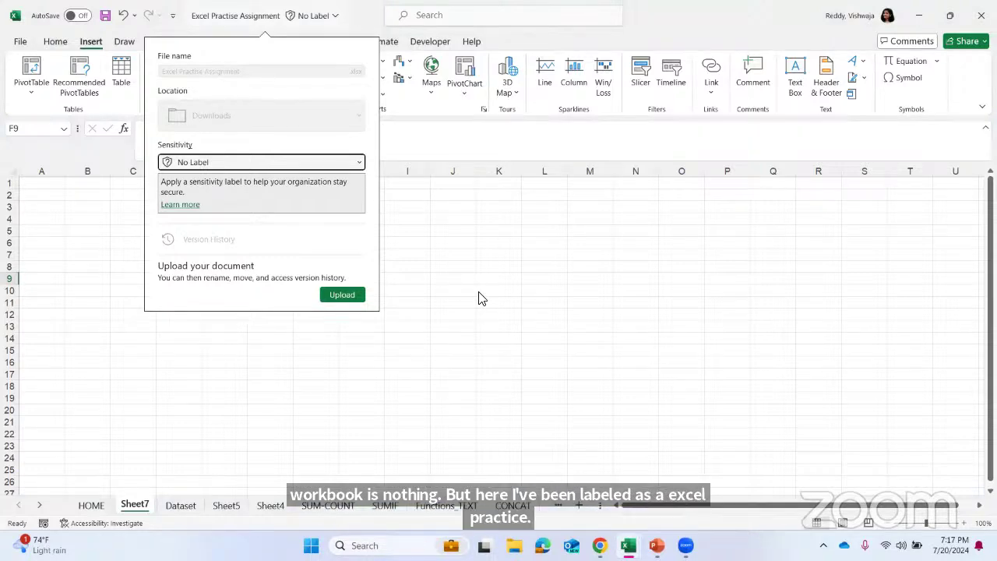
# Dismiss the file details, visit Sheet5, and display the Dataset worksheet with cell B14 selected.
pyautogui.click(174, 505)
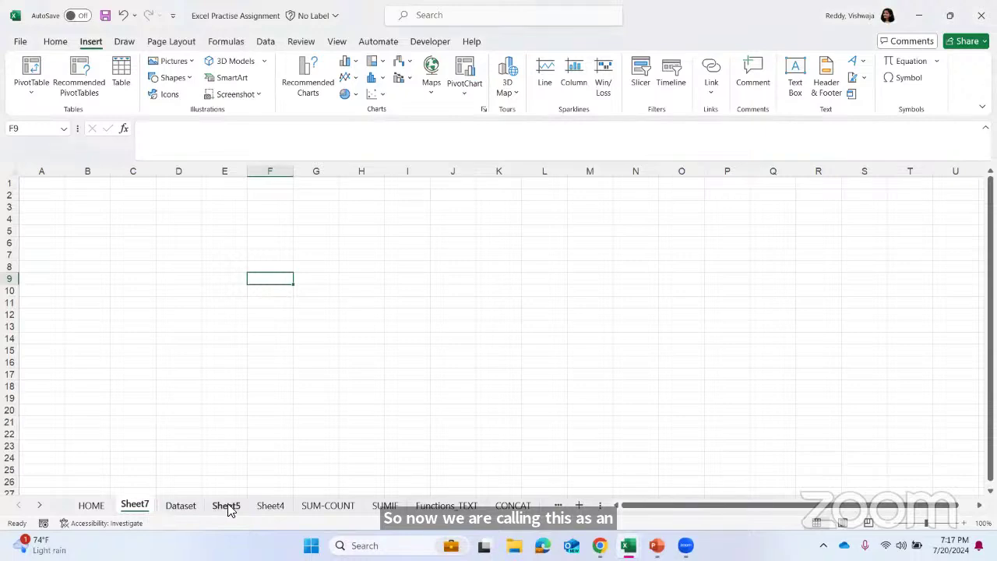
pyautogui.click(228, 510)
pyautogui.keyDown('ctrl'); pyautogui.click(178, 507); pyautogui.keyUp('ctrl')
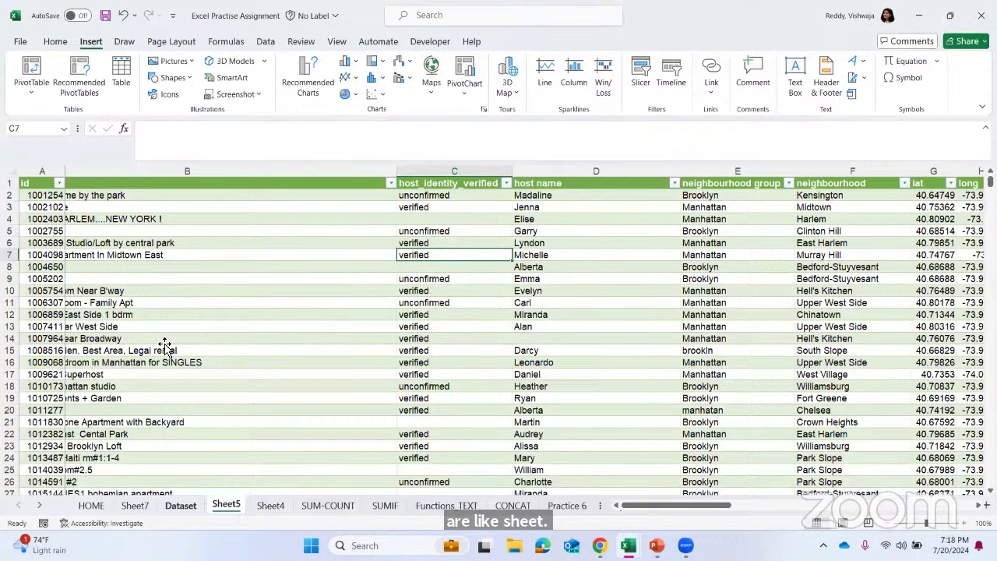
pyautogui.click(164, 343)
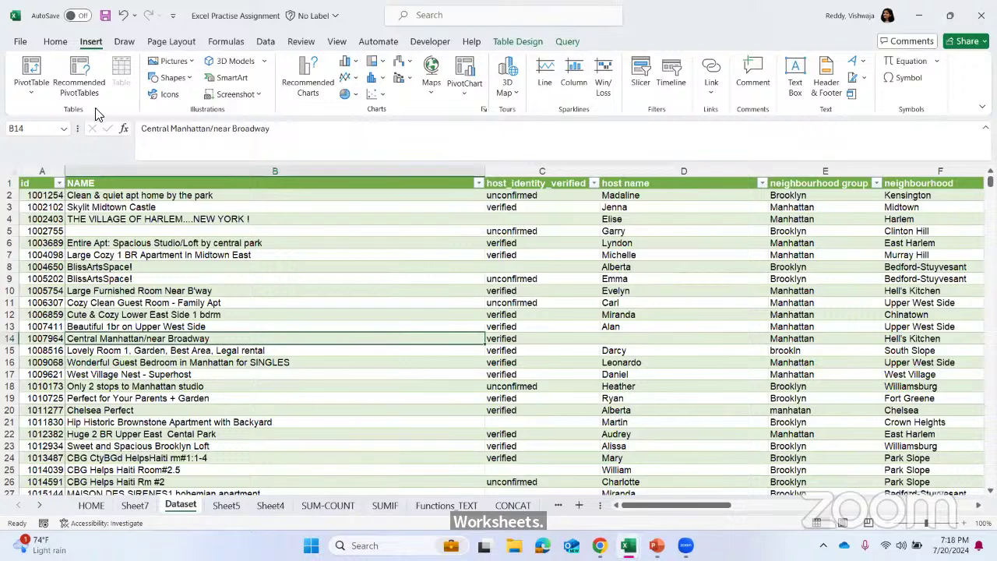
# View the workbook's Info page, open its Version History prompt, and dismiss it without uploading the file.
pyautogui.click(22, 41)
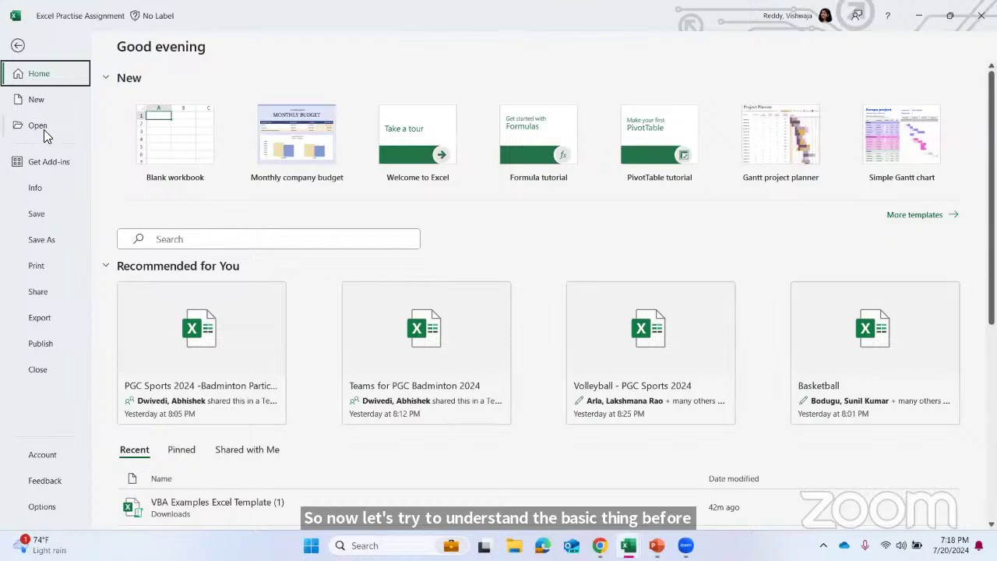
pyautogui.click(45, 193)
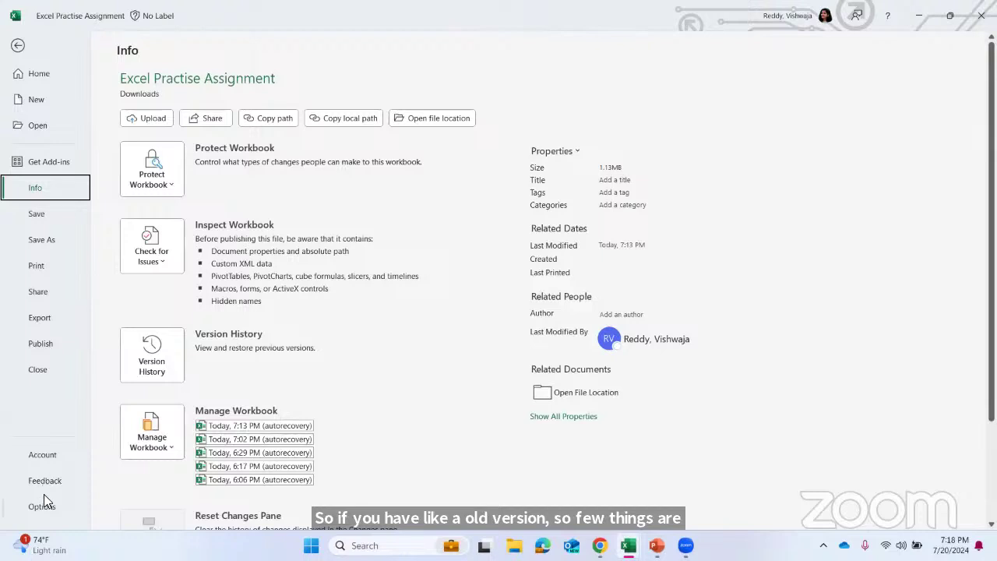
pyautogui.click(153, 349)
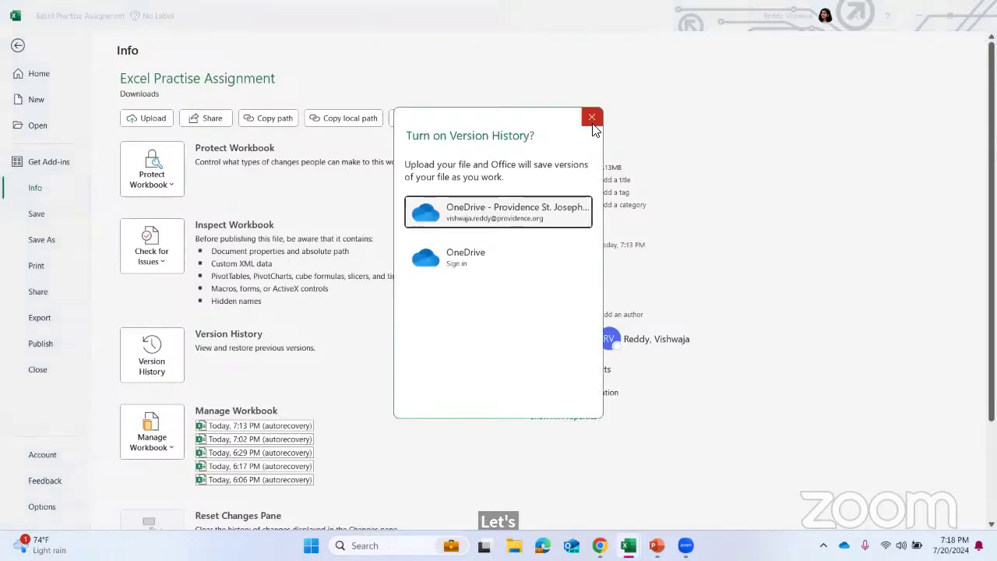
pyautogui.click(592, 117)
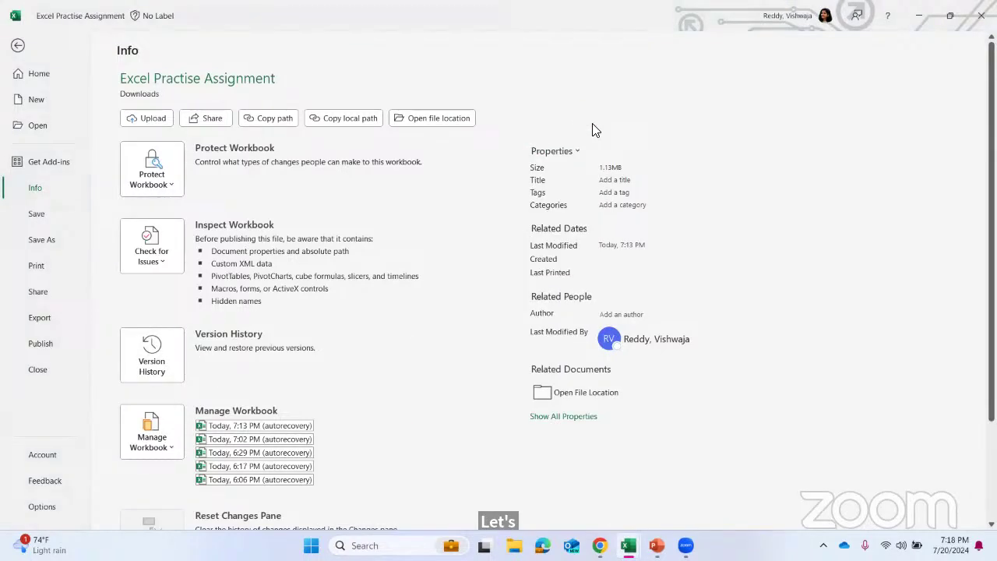
# Hide the Developer tab through the Customize Ribbon settings in Excel Options and apply the change.
pyautogui.click(41, 507)
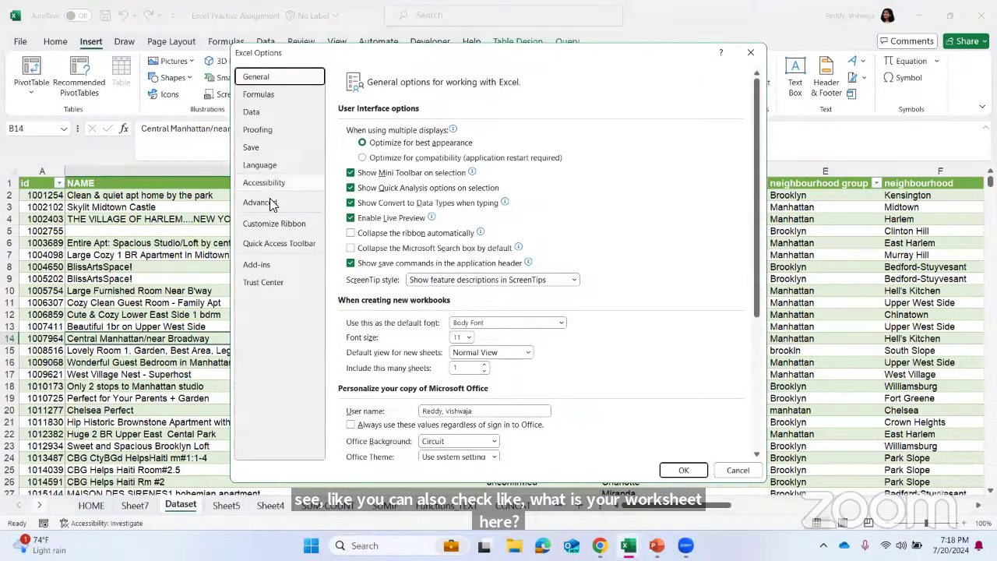
pyautogui.click(287, 224)
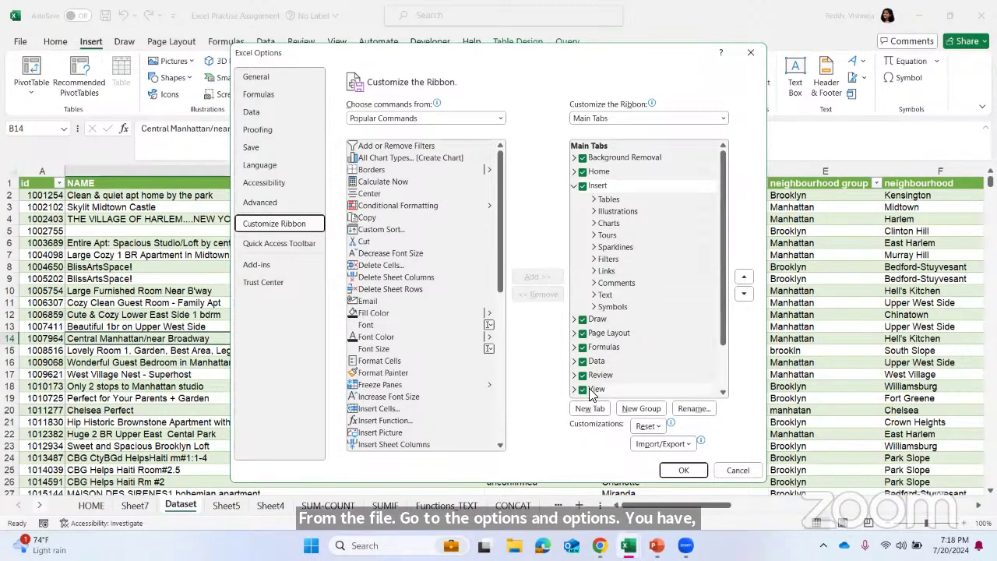
pyautogui.scroll(-2, 590, 374)
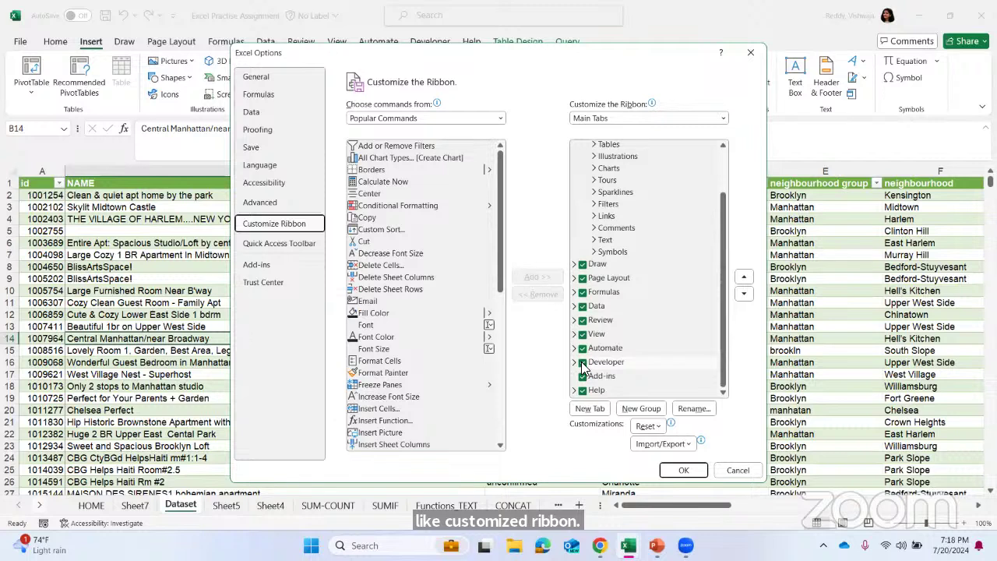
pyautogui.click(583, 363)
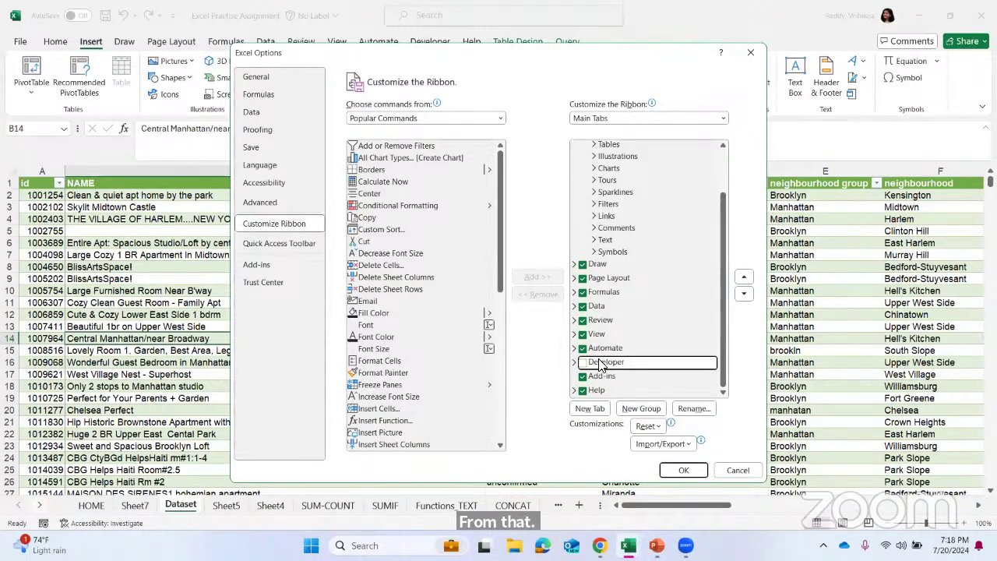
pyautogui.click(682, 471)
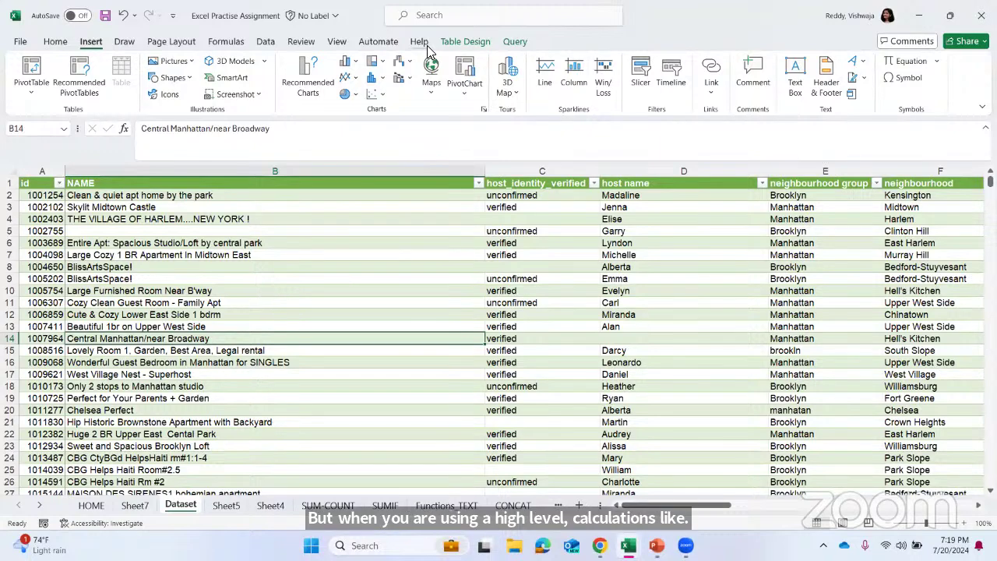
# Enable the Developer tab again in the Customize Ribbon settings of Excel Options and apply the change.
pyautogui.click(22, 43)
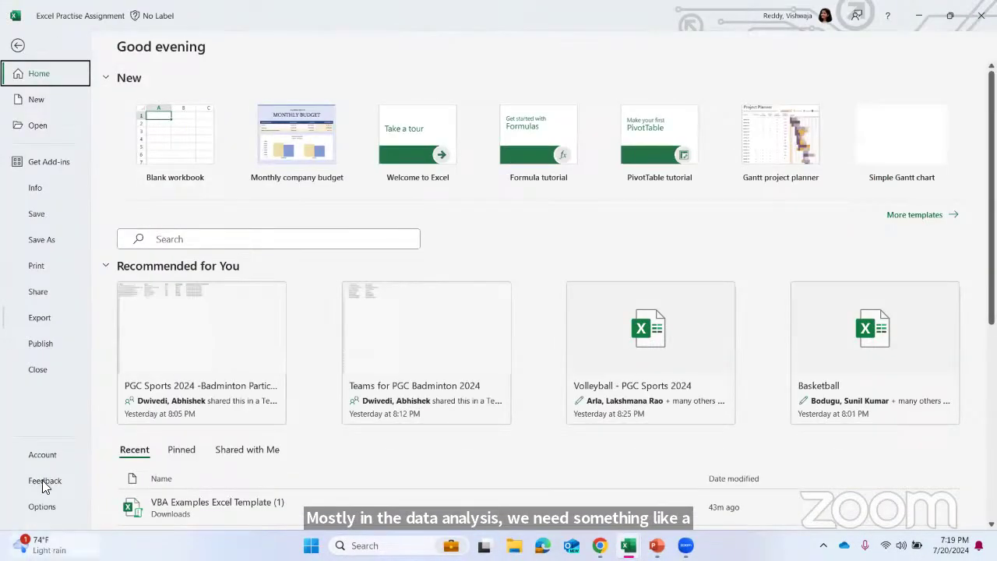
pyautogui.click(43, 507)
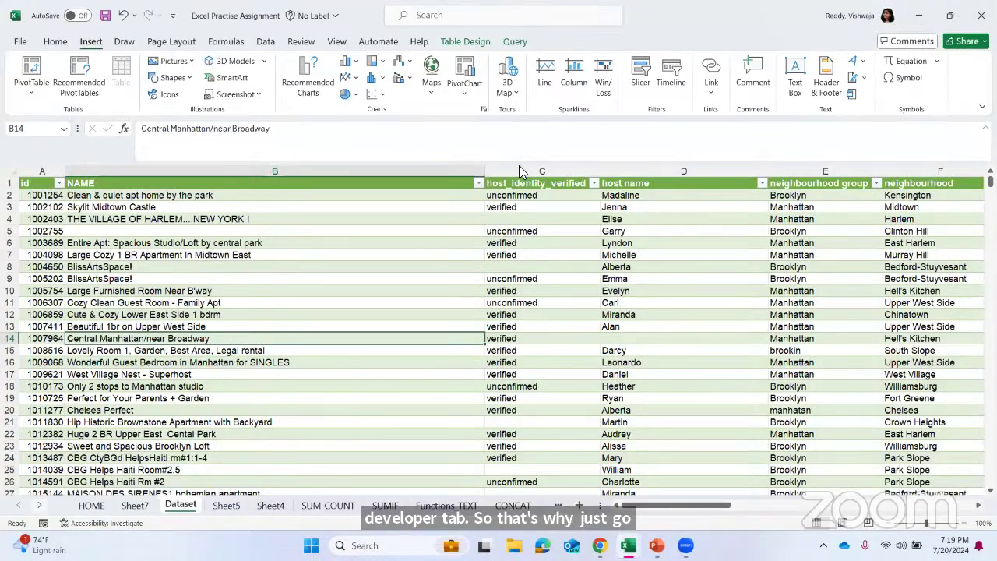
pyautogui.click(298, 224)
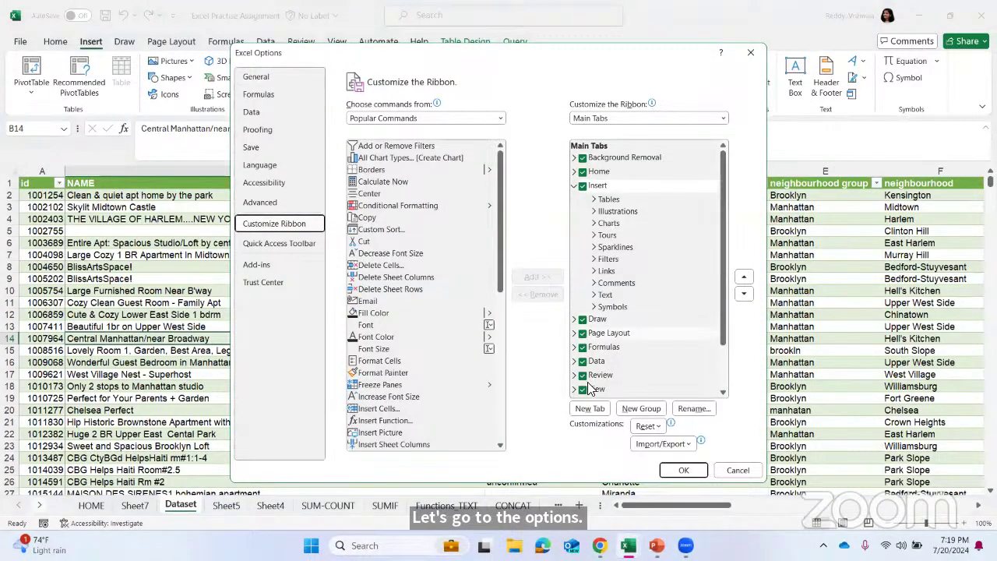
pyautogui.scroll(-2, 592, 387)
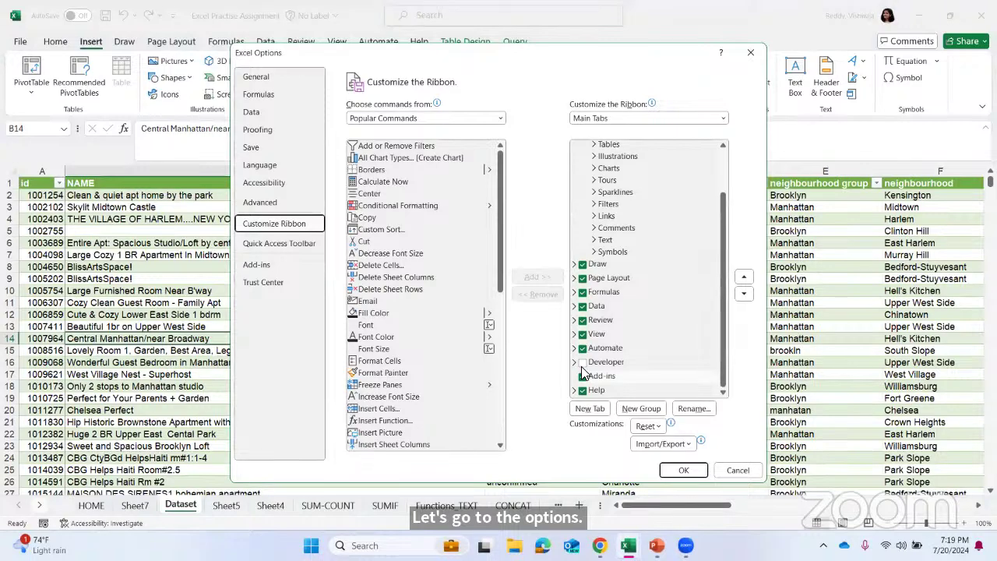
pyautogui.click(582, 363)
pyautogui.click(686, 470)
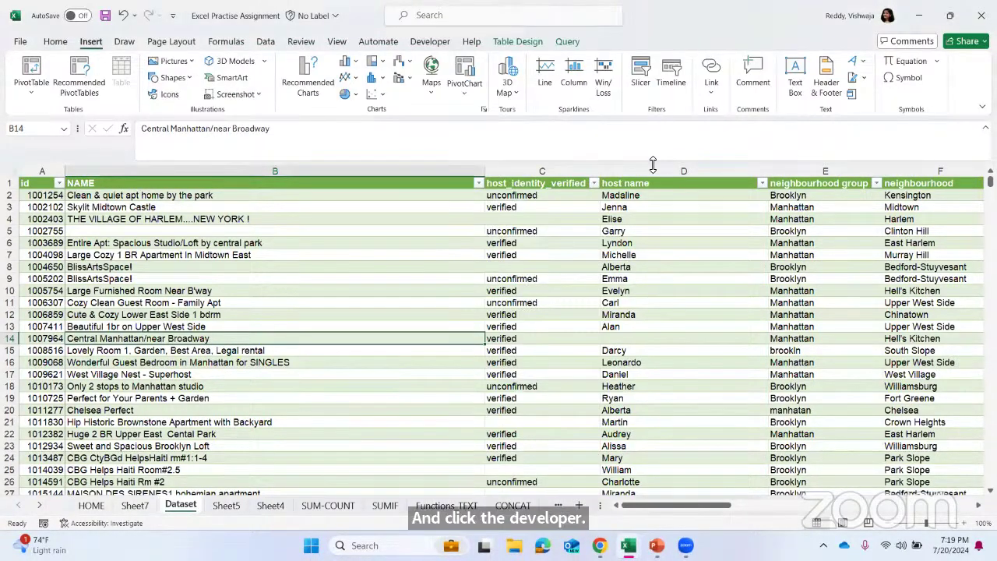
pyautogui.click(440, 24)
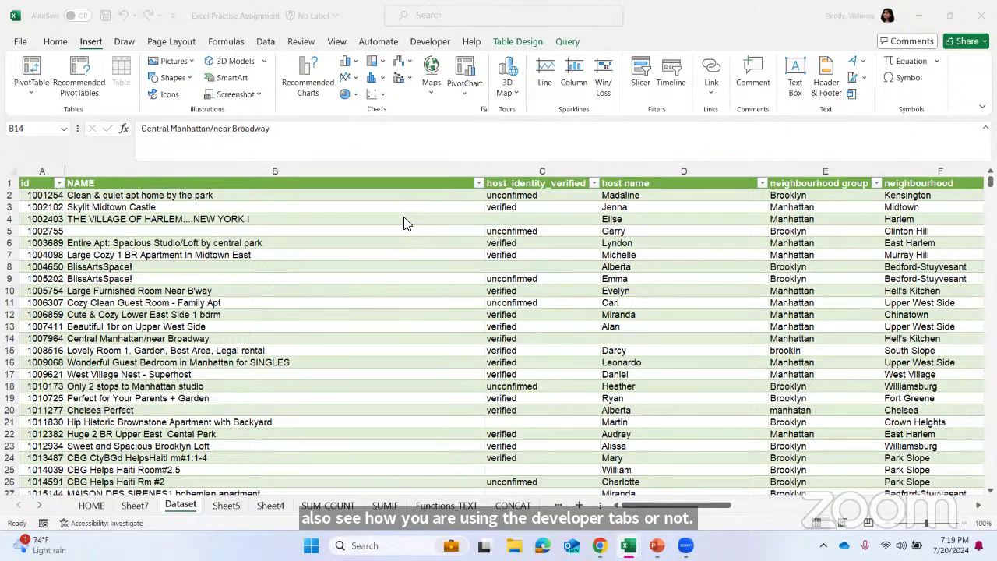
# Select cell B8 on the Dataset sheet and view the start page's new-workbook templates and file search.
pyautogui.click(397, 194)
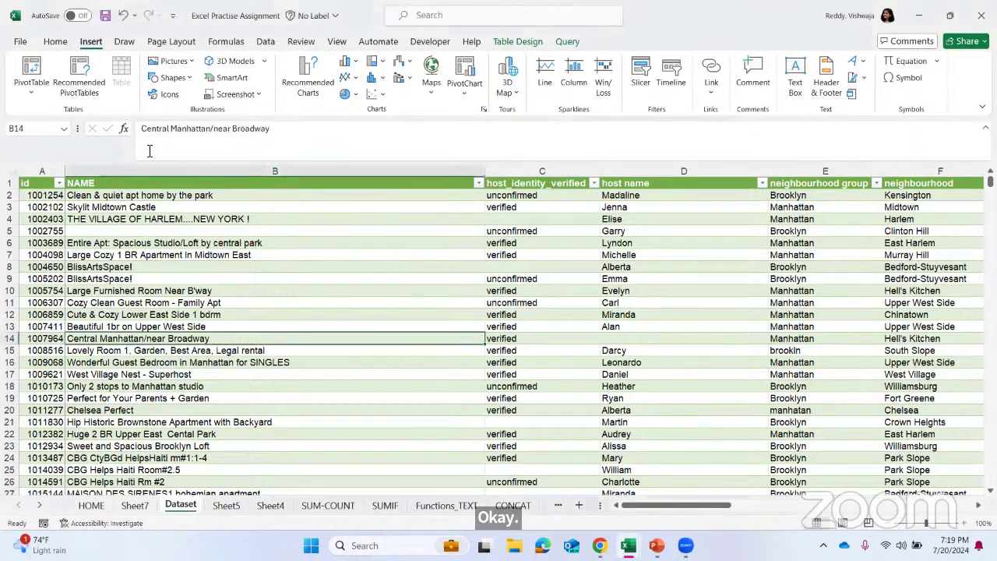
pyautogui.click(358, 265)
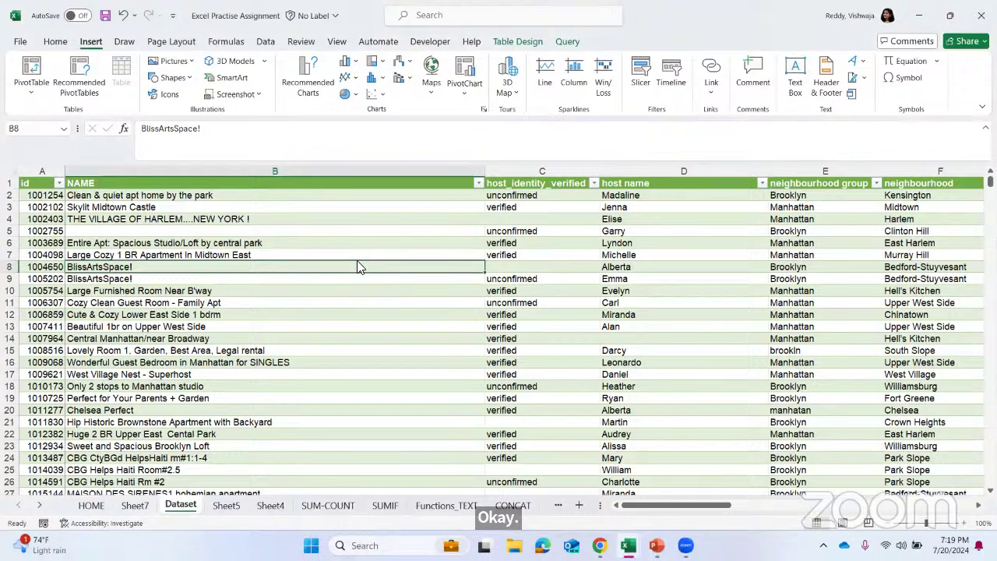
pyautogui.click(22, 42)
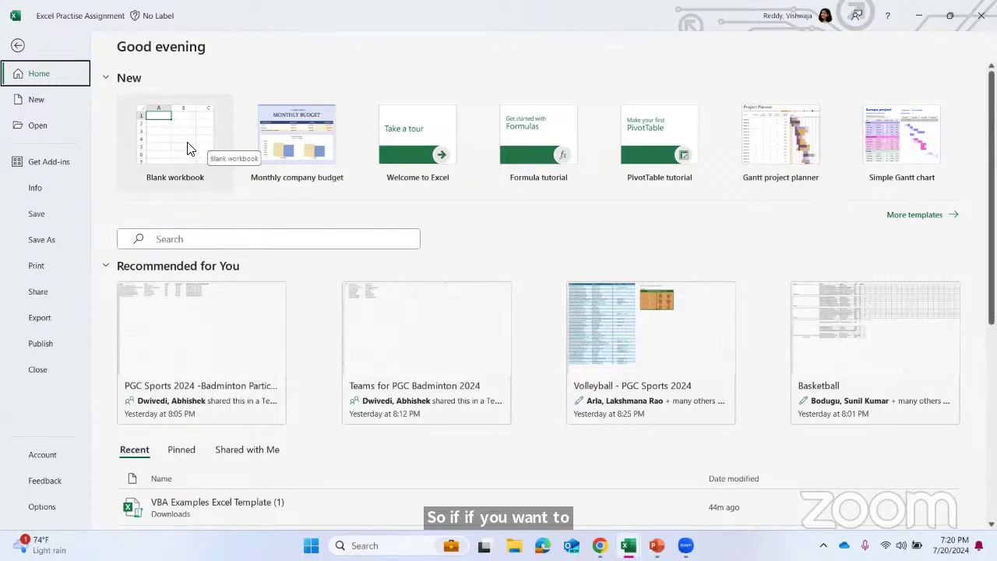
pyautogui.click(334, 241)
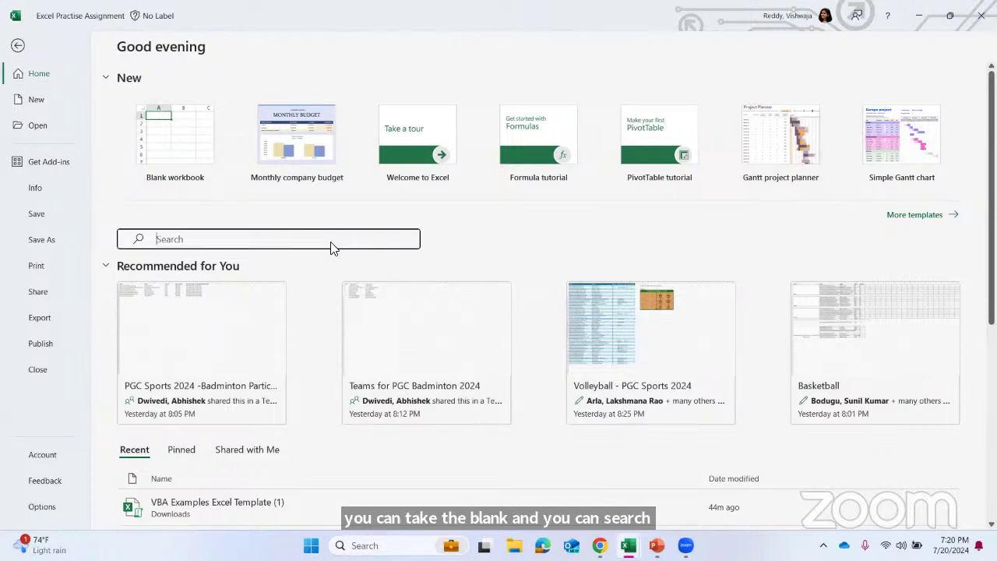
pyautogui.click(535, 245)
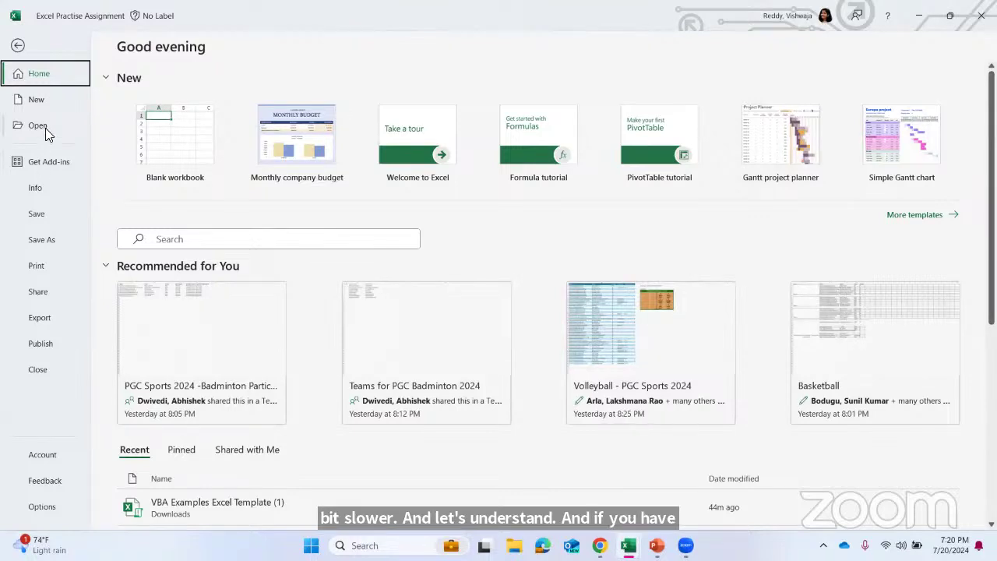
# Start saving the workbook, examine the file formats offered for Save As, and cancel without saving.
pyautogui.click(38, 210)
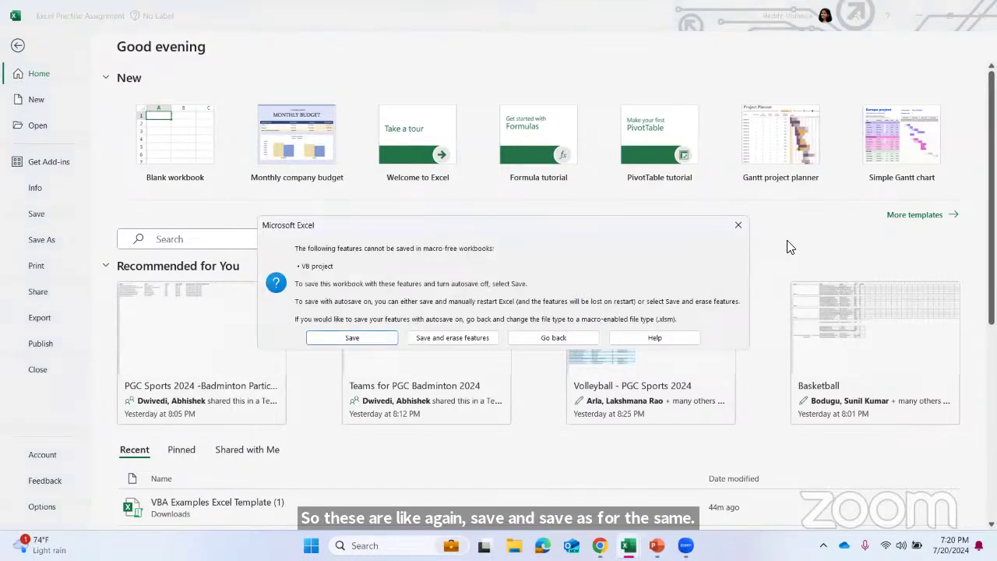
pyautogui.click(739, 225)
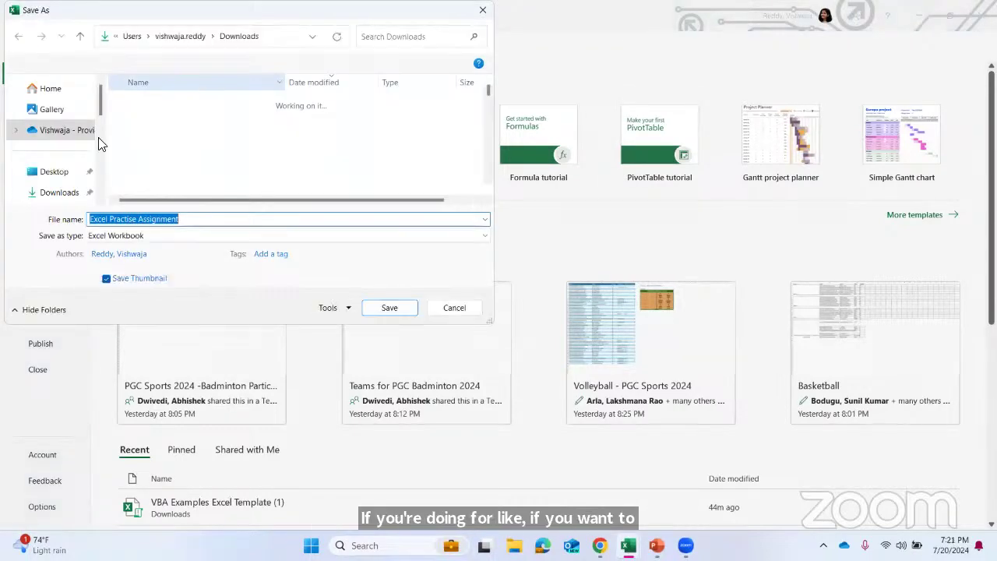
pyautogui.click(140, 235)
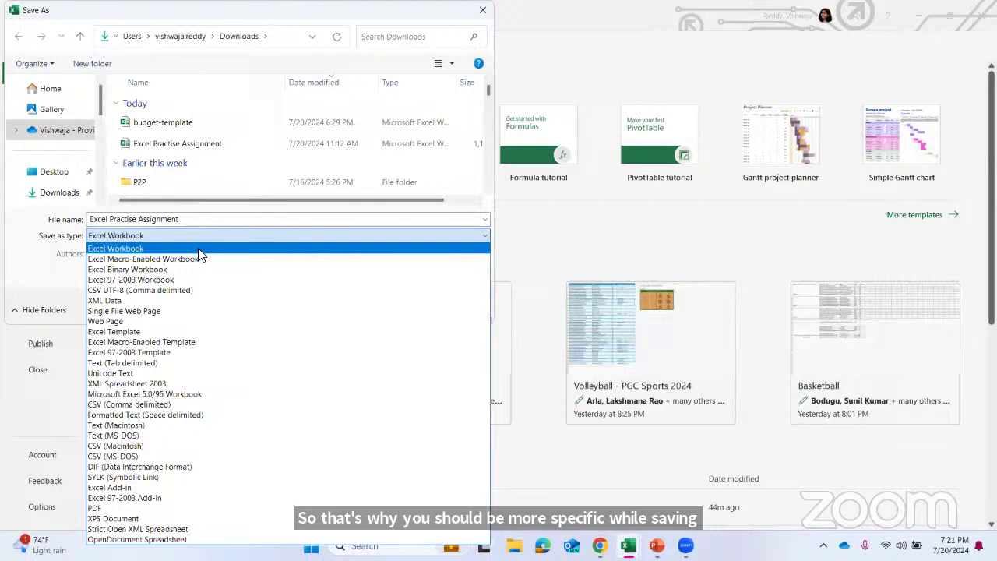
pyautogui.click(532, 208)
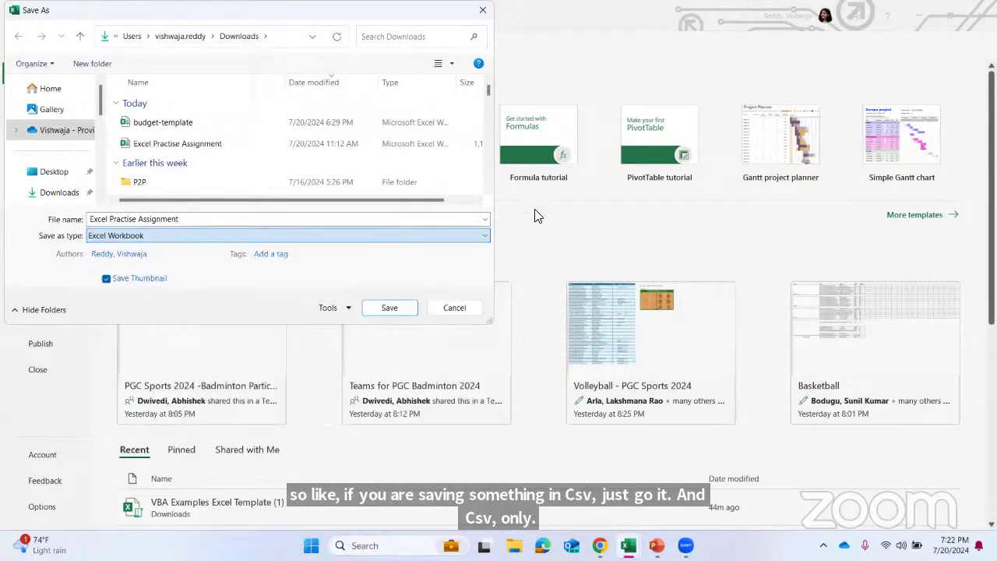
pyautogui.click(453, 308)
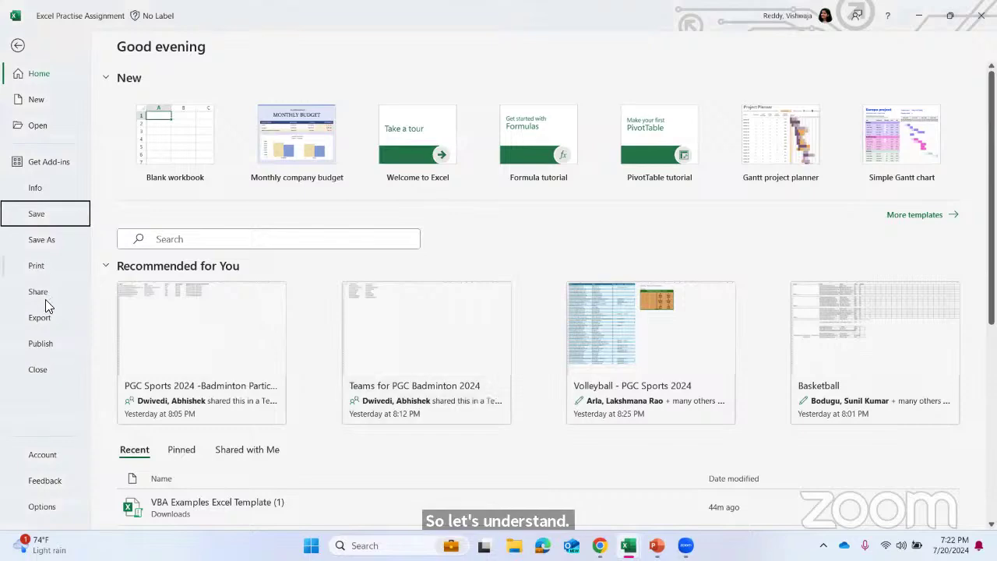
# Return to the workbook, show the Home ribbon commands, and display the HOME worksheet.
pyautogui.click(19, 47)
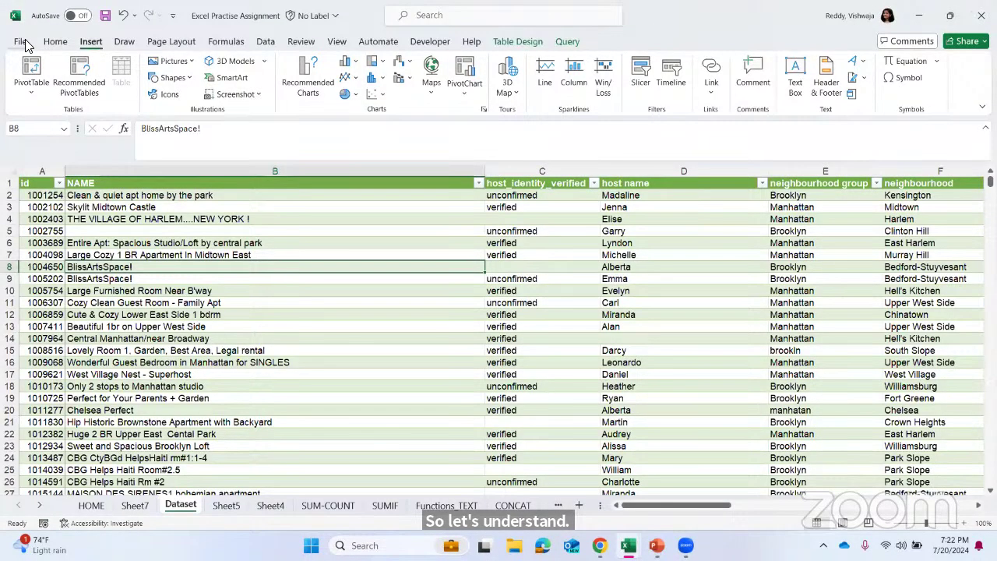
pyautogui.click(55, 45)
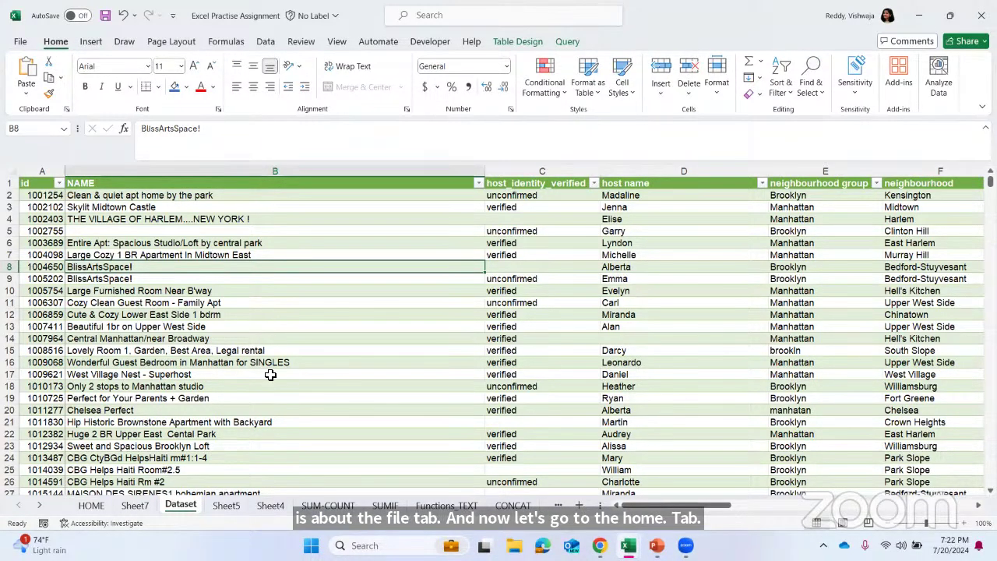
pyautogui.click(92, 506)
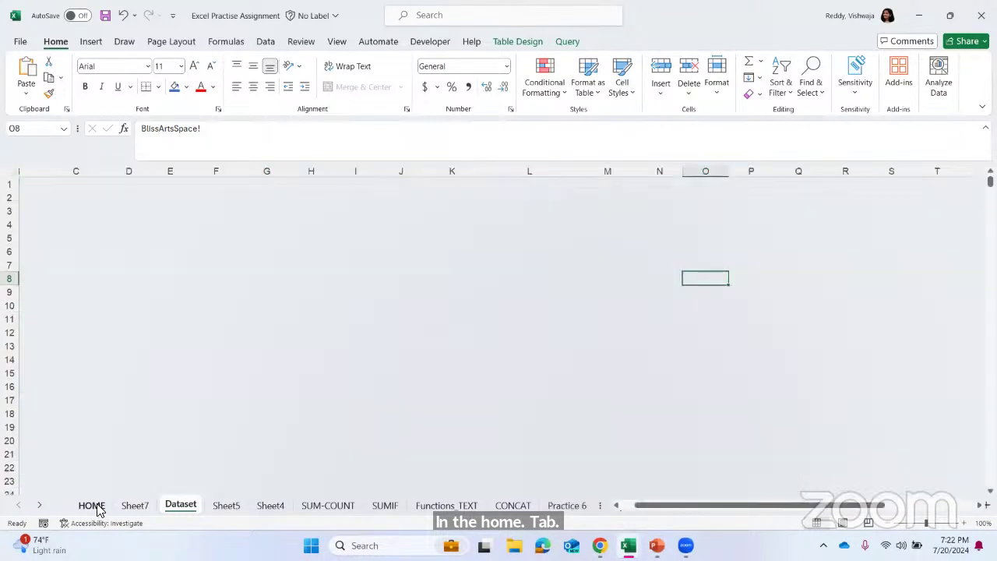
pyautogui.hscroll(-2, 348, 372)
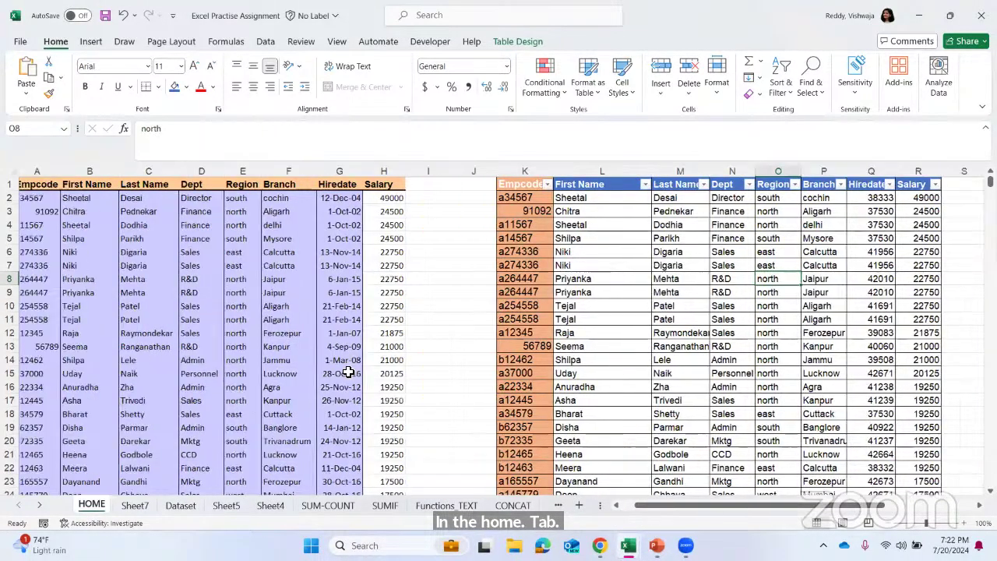
# Highlight columns A through H of the employee table on the HOME sheet, and deselect them by selecting cell I3.
pyautogui.click(52, 173)
pyautogui.click(138, 213)
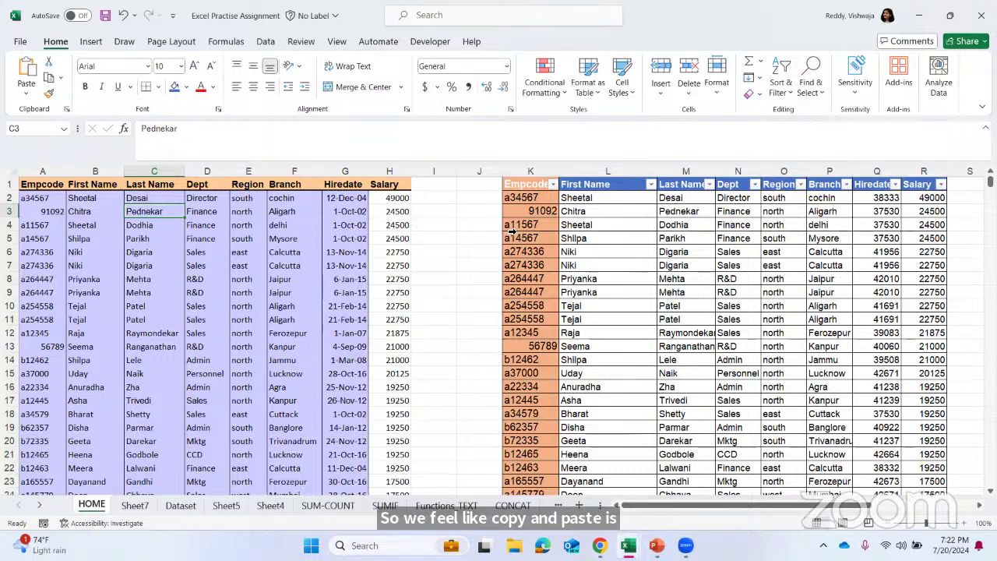
pyautogui.hscroll(3, 512, 232)
pyautogui.hscroll(-4, 512, 232)
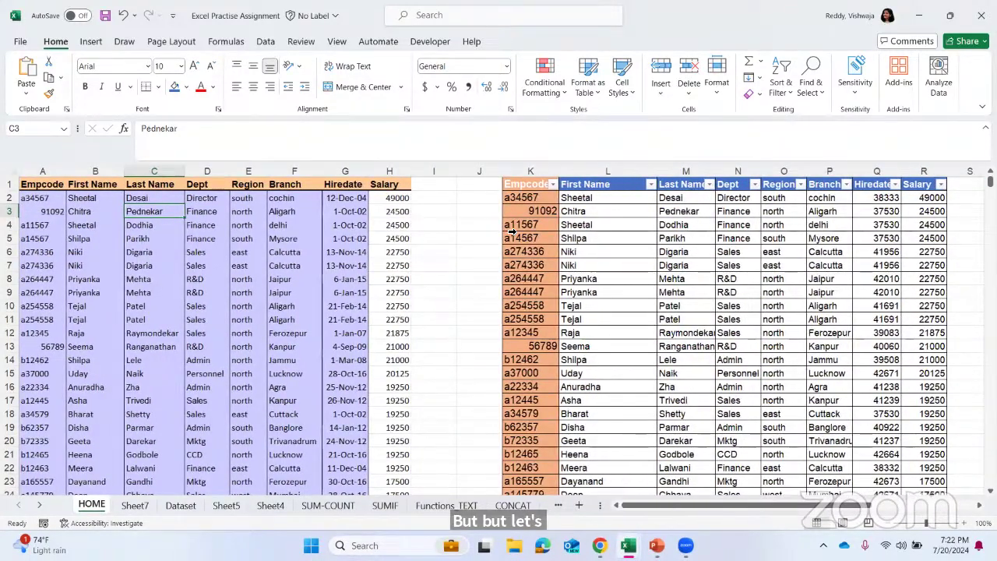
pyautogui.click(48, 170)
pyautogui.click(95, 238)
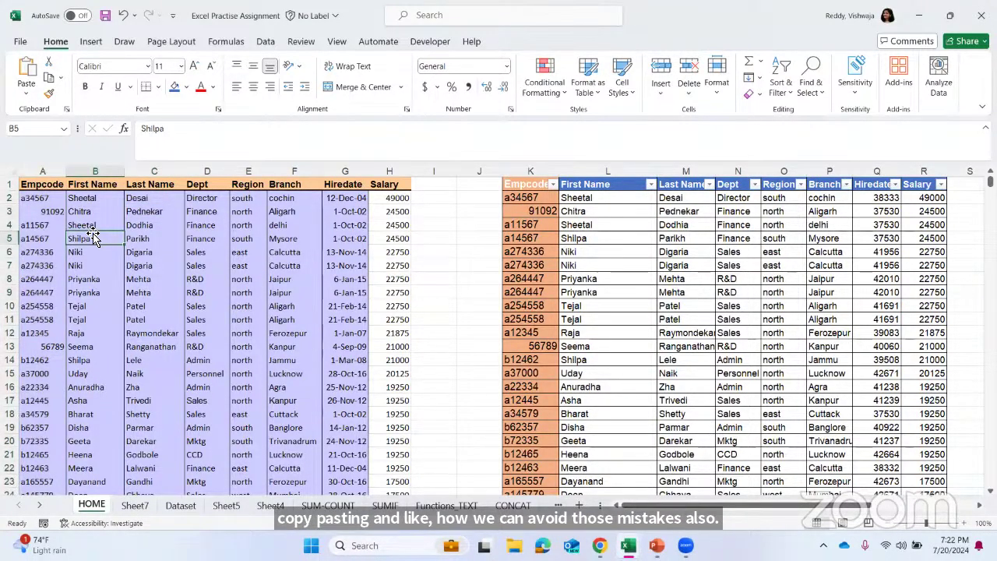
pyautogui.moveTo(51, 172); pyautogui.dragTo(397, 172)
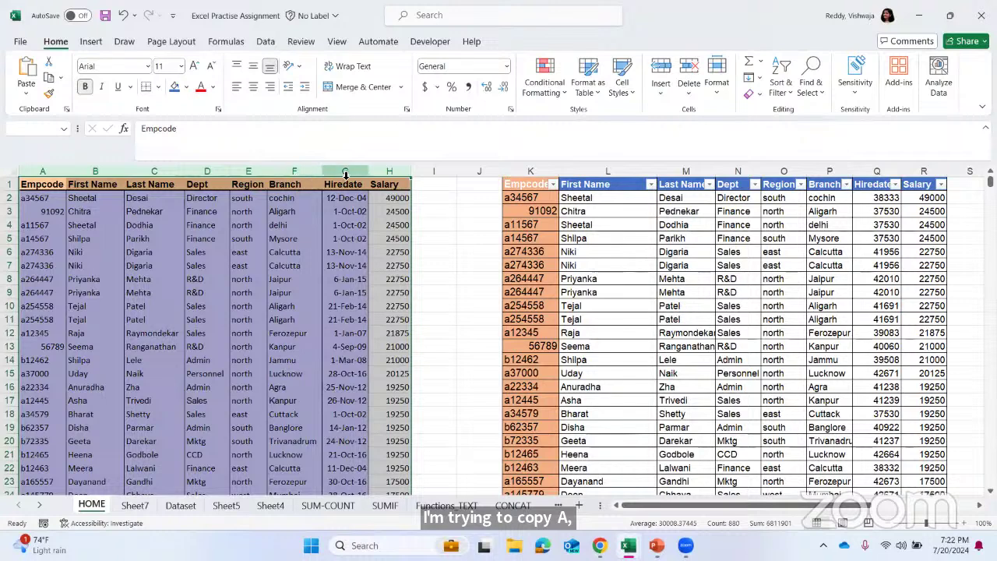
pyautogui.click(445, 209)
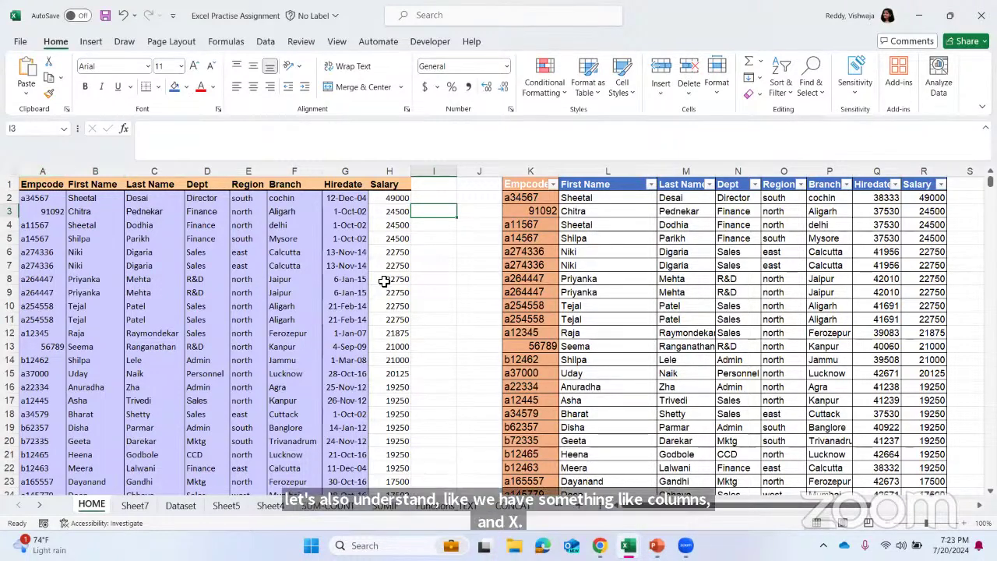
# Select Hiredate cell G2, highlight its cell reference, and return to Salary cell H2.
pyautogui.click(392, 202)
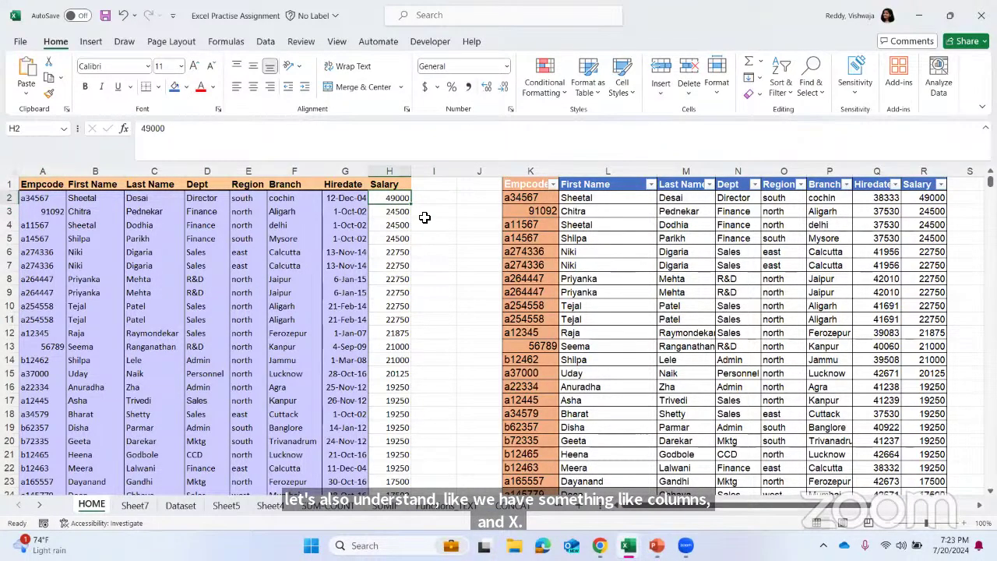
pyautogui.click(346, 199)
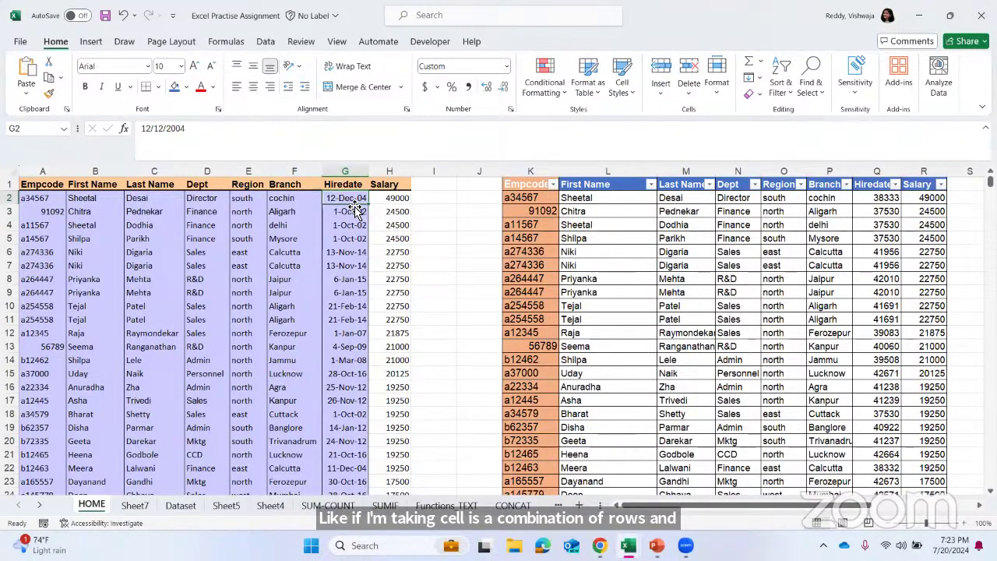
pyautogui.click(26, 131)
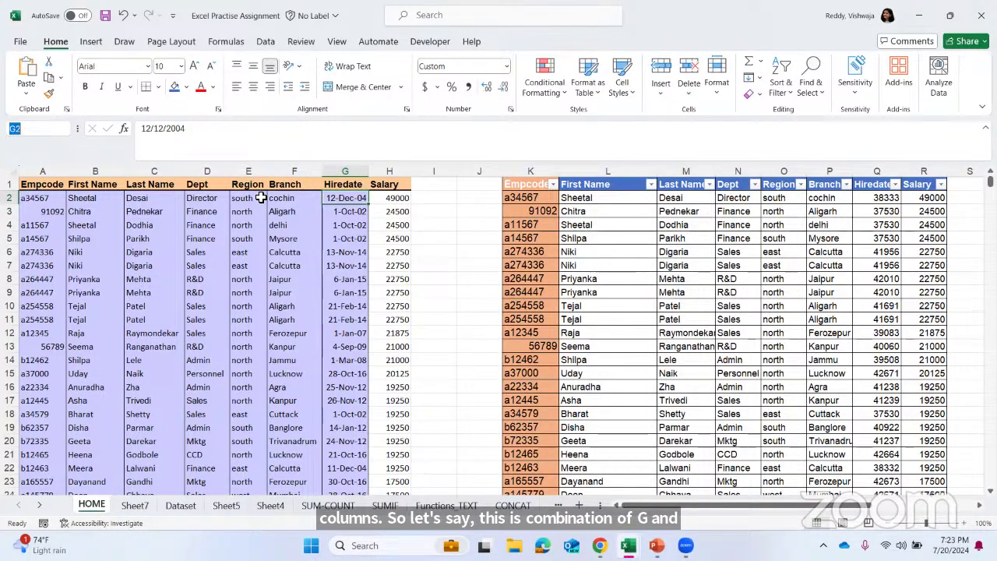
pyautogui.click(380, 197)
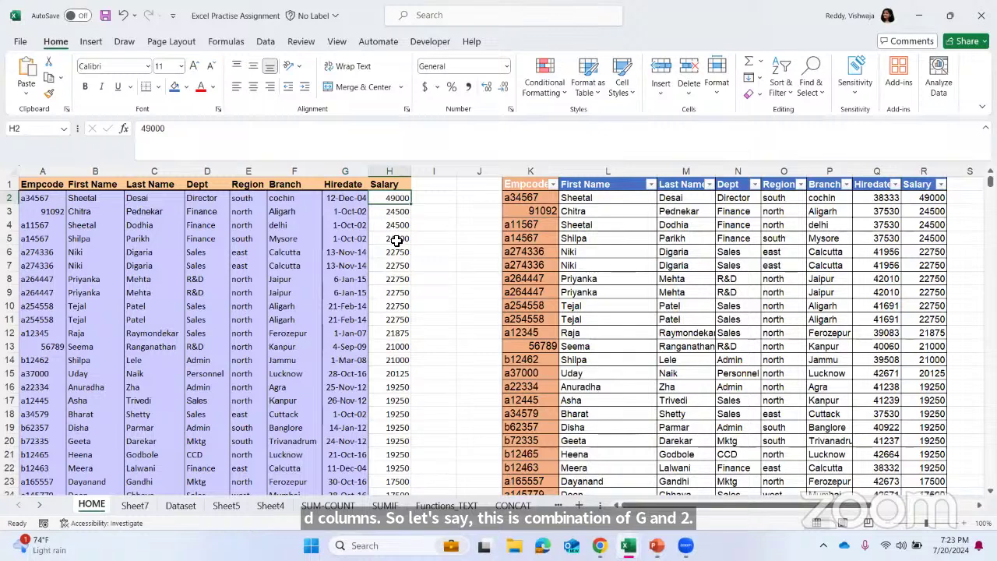
# Copy the entire columns A through H of the employee table on the HOME sheet.
pyautogui.click(36, 171)
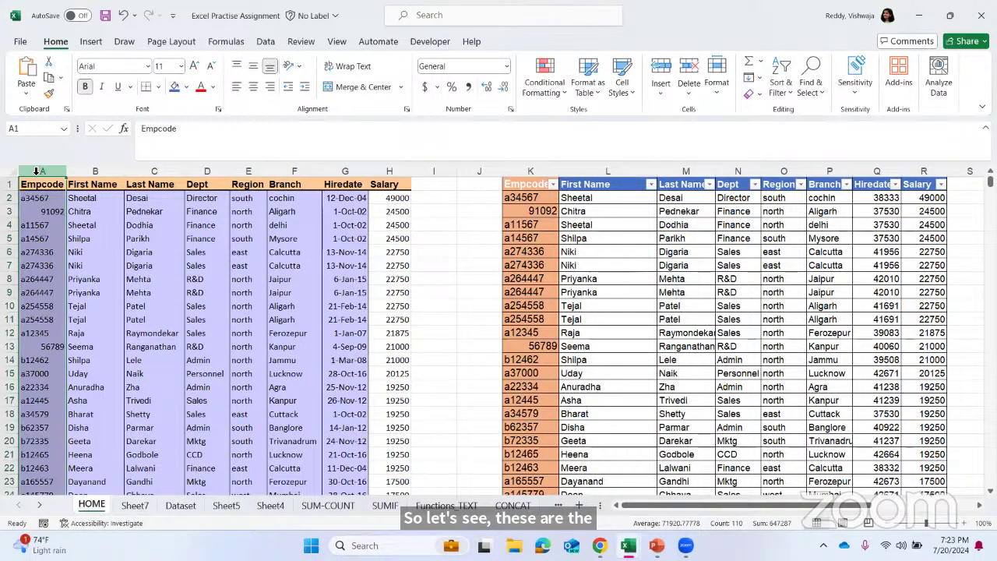
pyautogui.moveTo(36, 170); pyautogui.dragTo(414, 171)
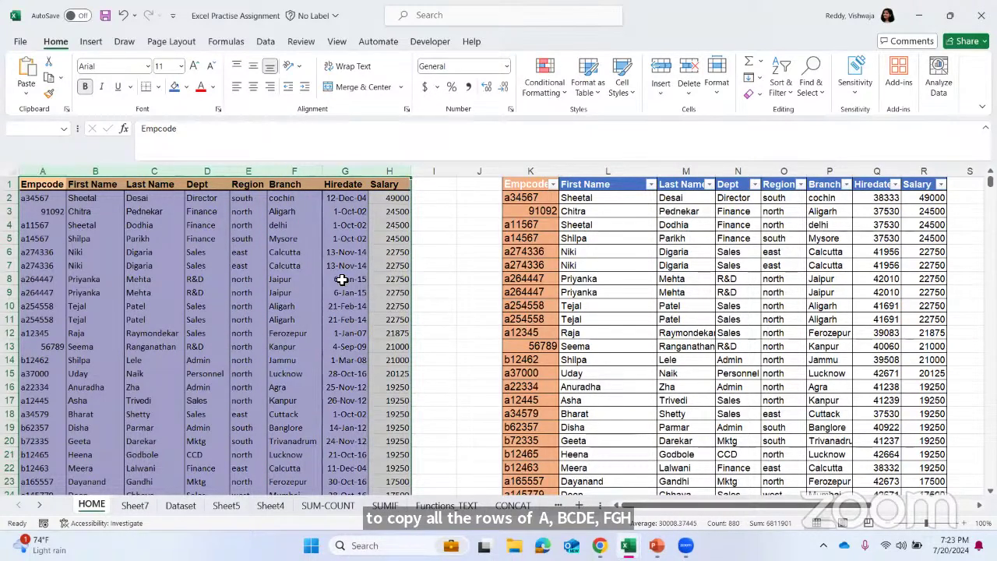
pyautogui.scroll(-1, 501, 319)
pyautogui.scroll(1, 501, 319)
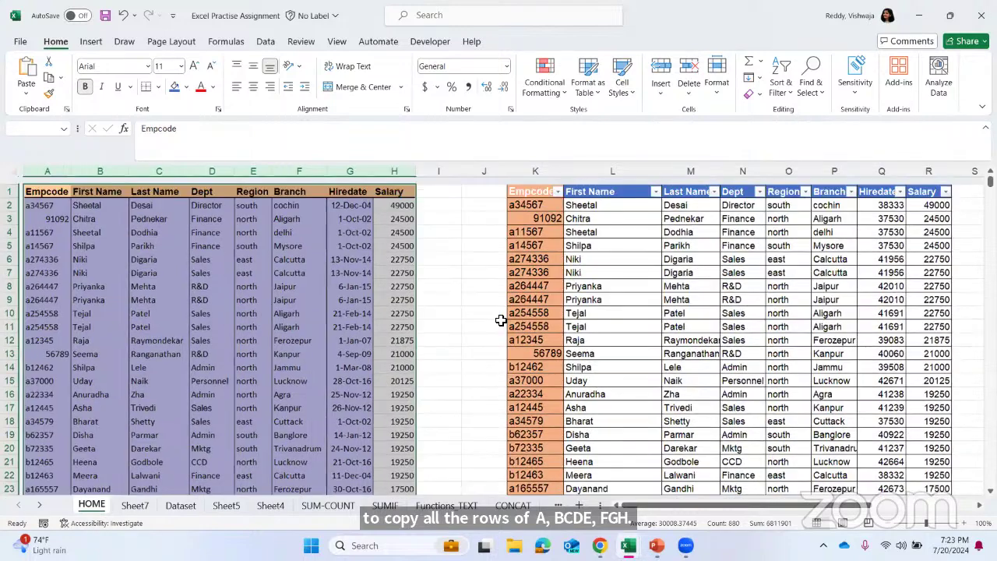
pyautogui.rightClick(293, 284)
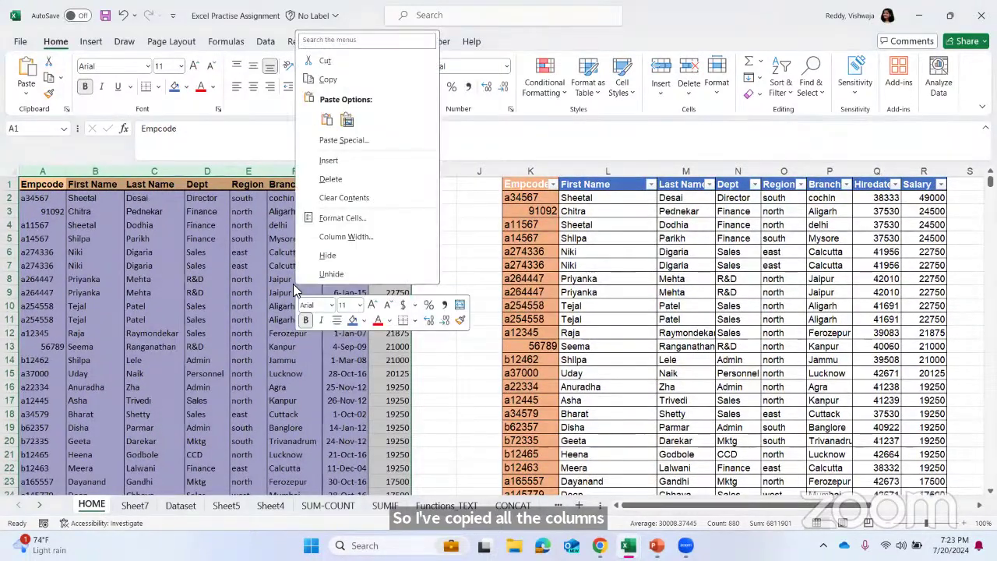
pyautogui.click(334, 81)
# Paste the copied employee table columns with their formatting into the empty area of the HOME sheet starting at cell CP1.
pyautogui.hscroll(10, 527, 261)
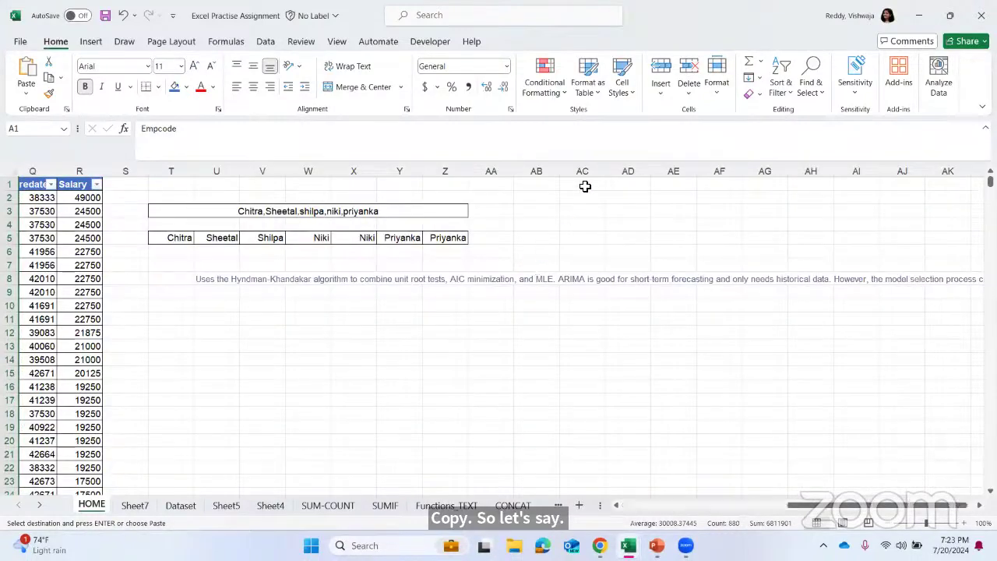
pyautogui.hscroll(20, 583, 185)
pyautogui.click(289, 184)
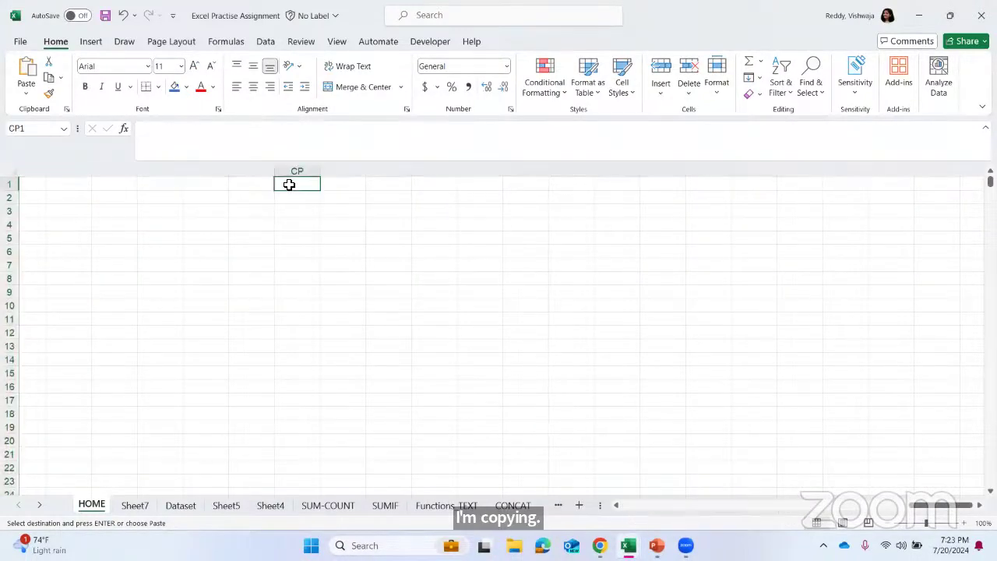
pyautogui.rightClick(288, 186)
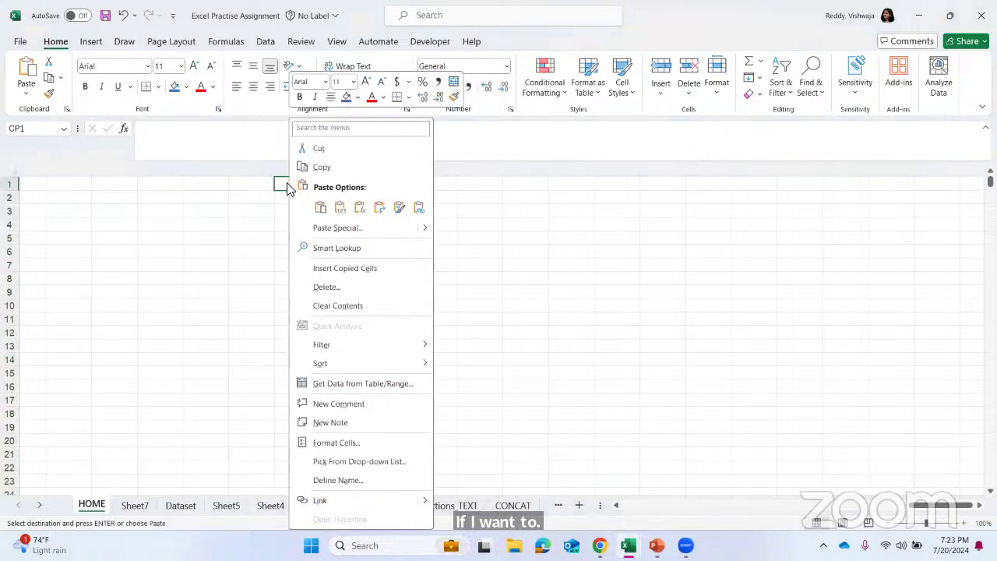
pyautogui.click(321, 208)
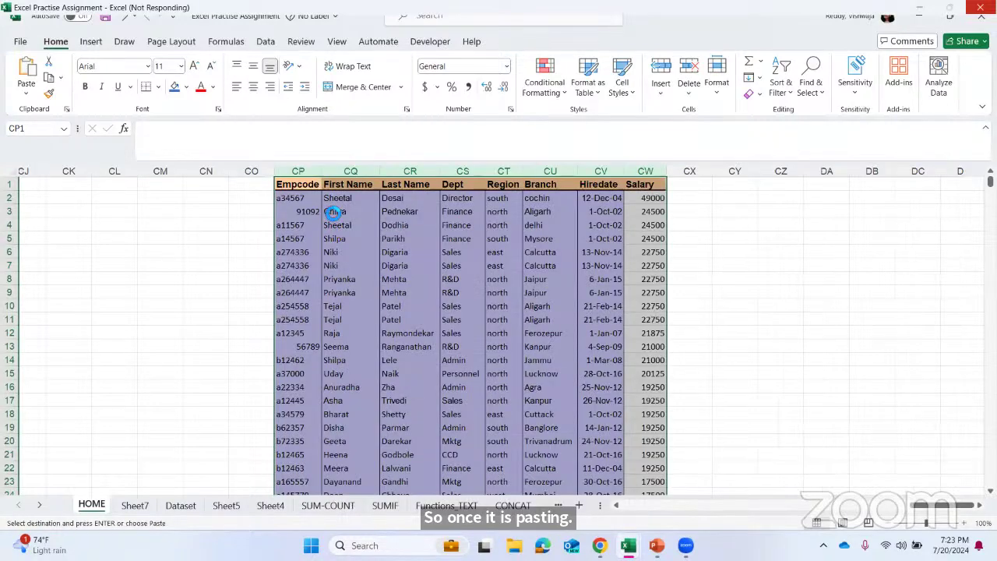
pyautogui.click(433, 242)
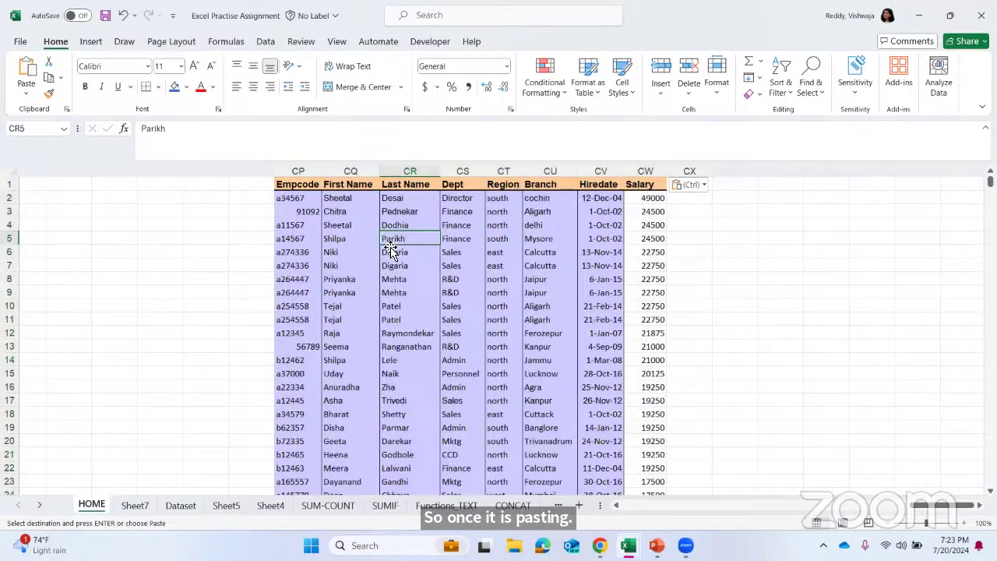
# Select the Empcode header and cells CP2 to CP5 of the pasted table, and undo the paste.
pyautogui.hscroll(-1, 391, 249)
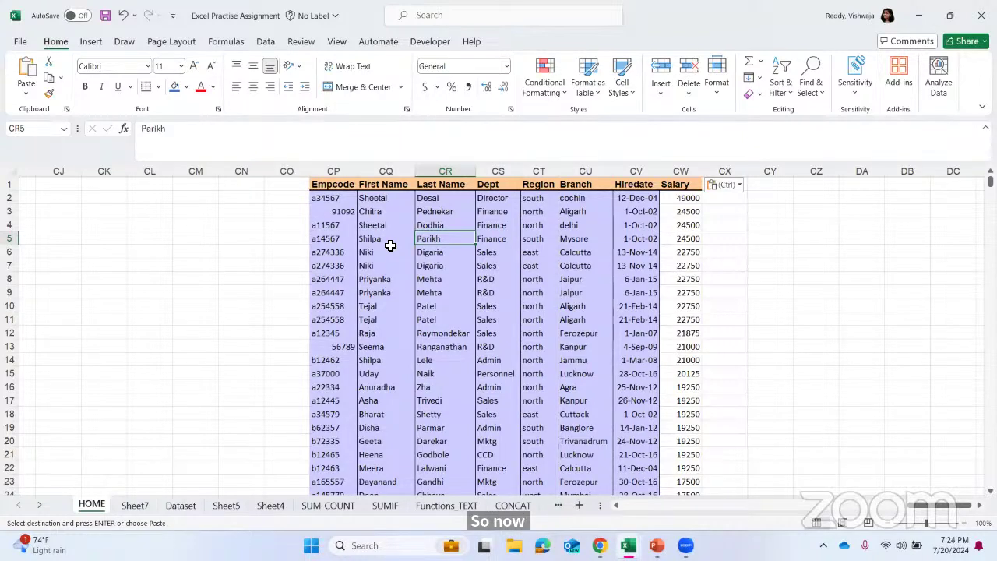
pyautogui.click(332, 184)
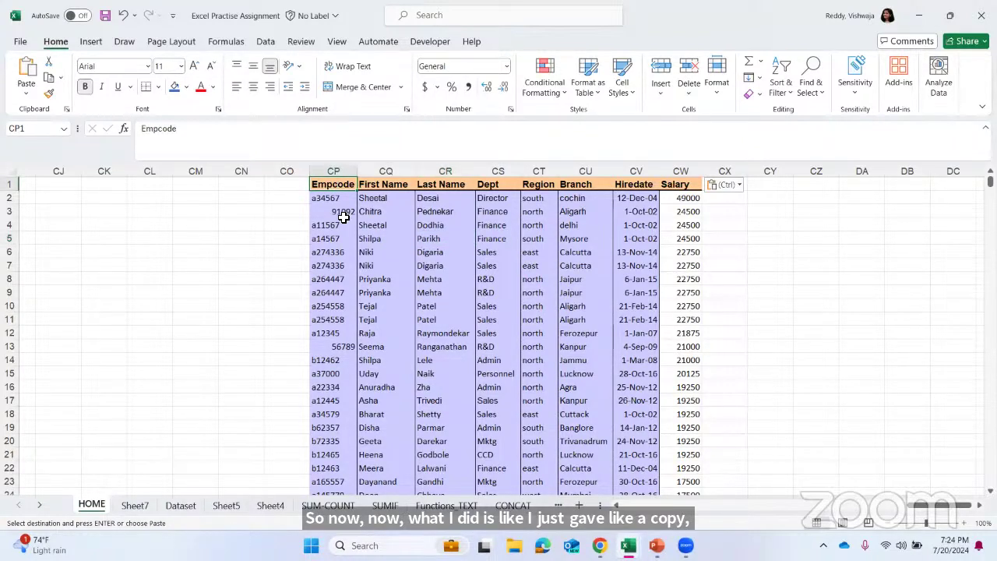
pyautogui.click(343, 214)
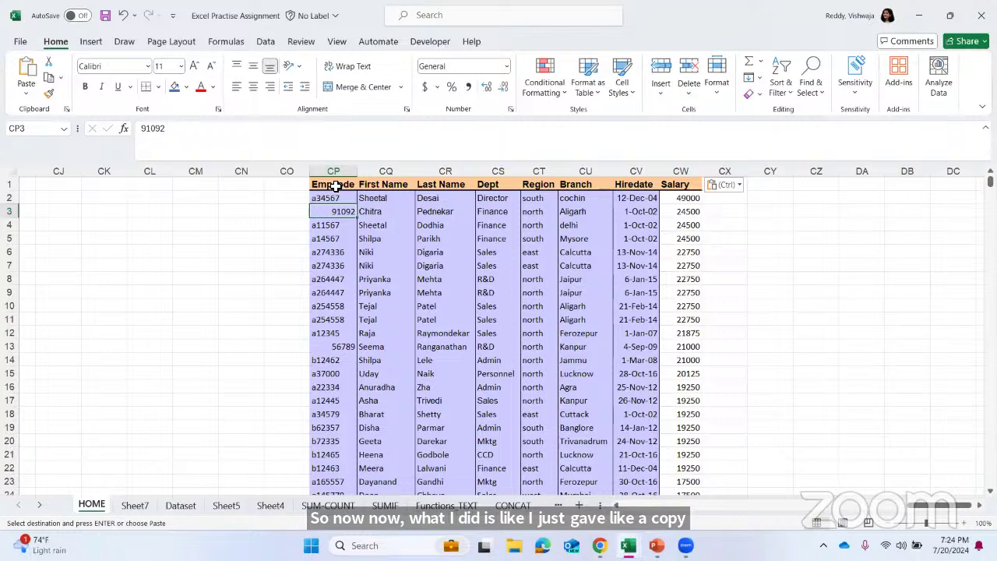
pyautogui.click(336, 186)
pyautogui.moveTo(341, 198); pyautogui.dragTo(339, 240)
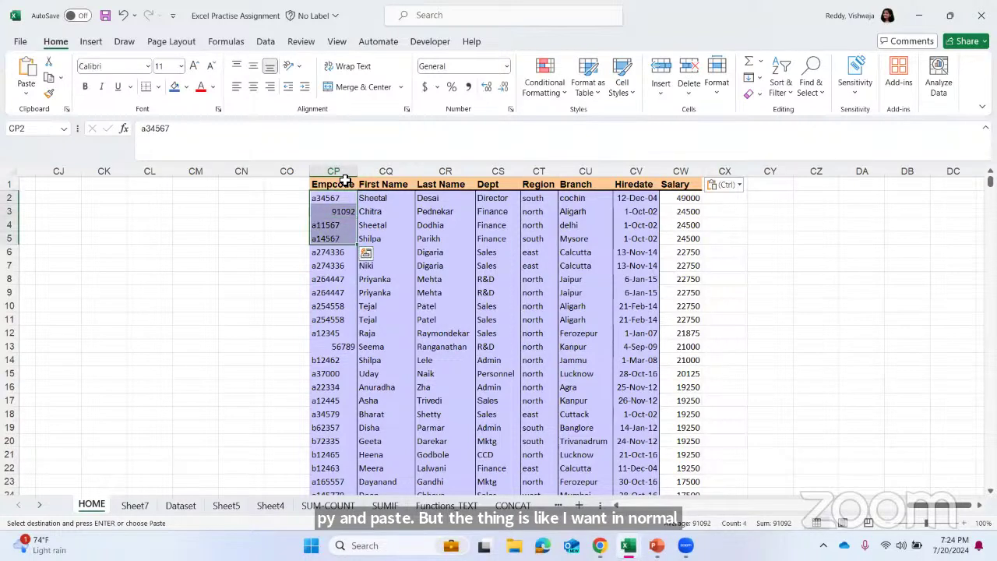
pyautogui.click(345, 187)
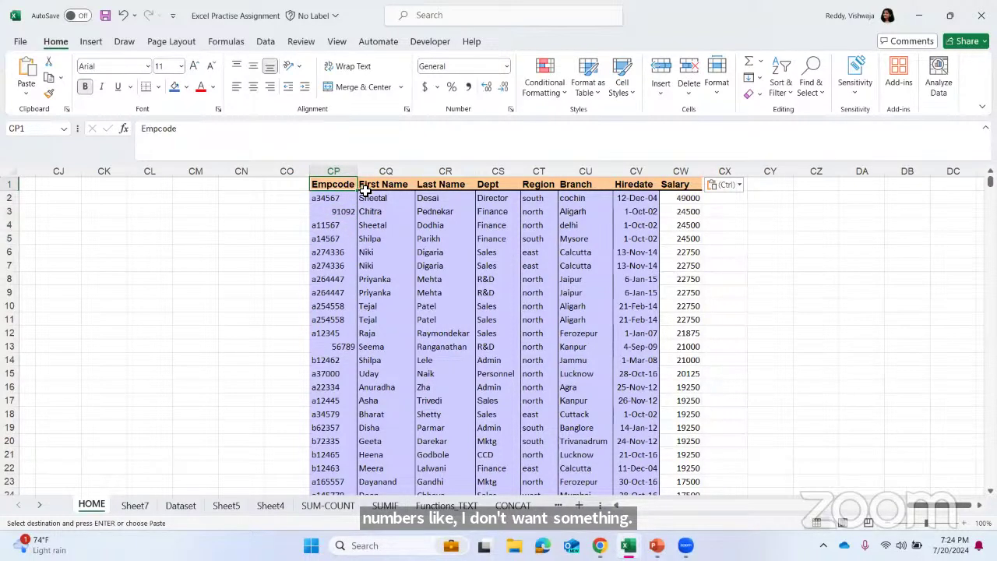
pyautogui.hscroll(1, 449, 223)
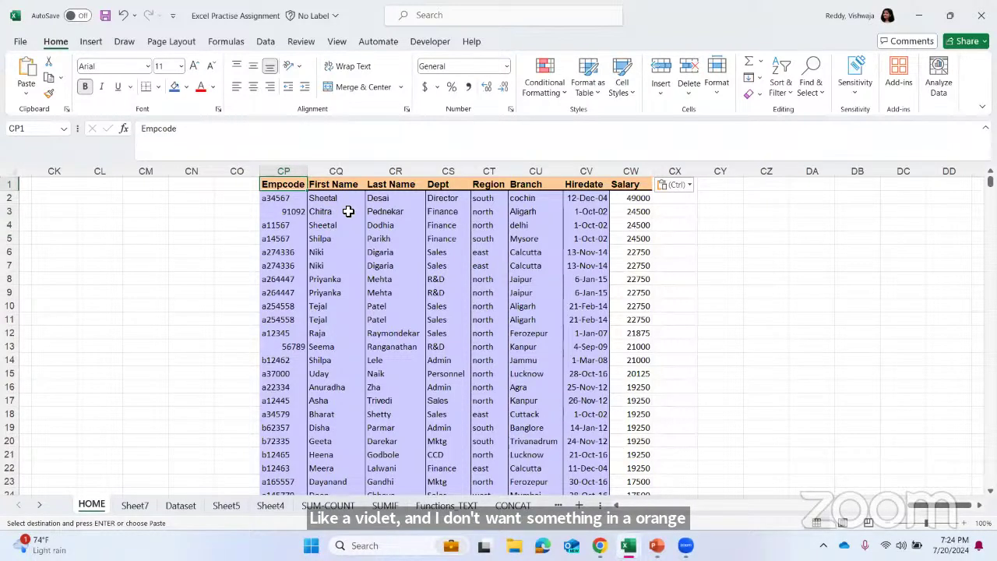
pyautogui.press('Escape')
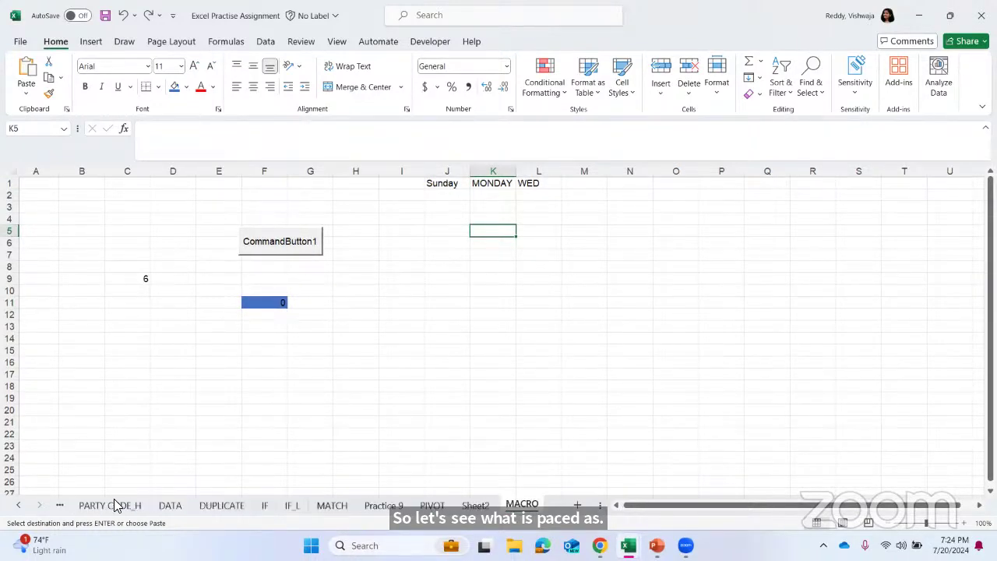
# Look through the workbook's sheet tabs for the HOME worksheet.
pyautogui.scroll(10, 114, 505)
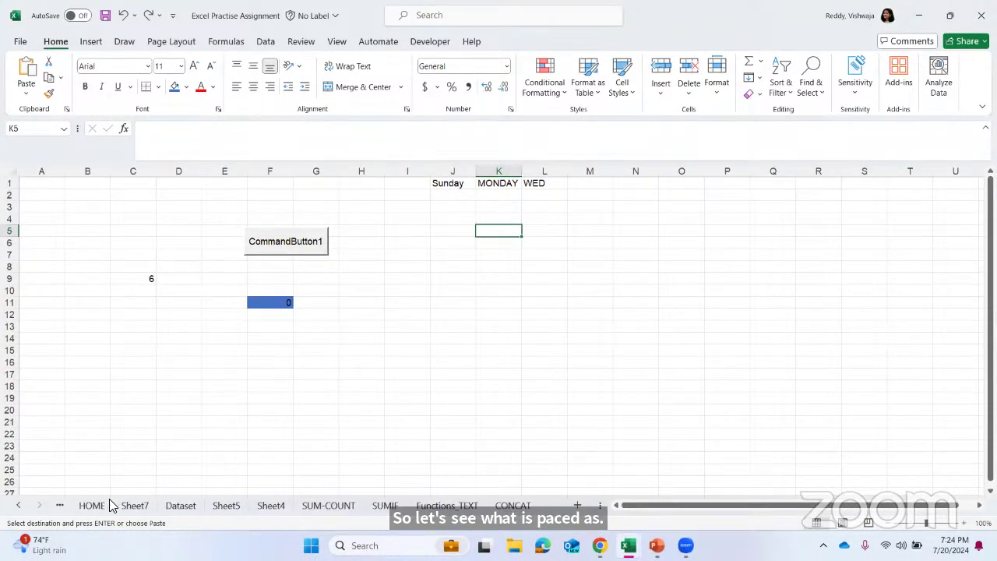
pyautogui.scroll(-10, 109, 506)
pyautogui.scroll(3, 109, 508)
pyautogui.scroll(-3, 109, 508)
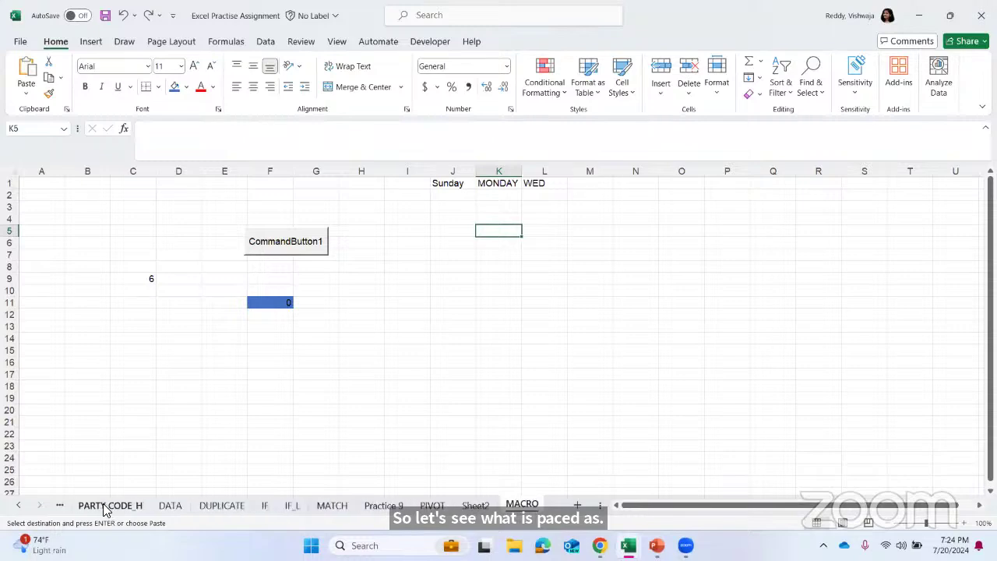
pyautogui.scroll(2, 107, 508)
pyautogui.scroll(-3, 107, 508)
pyautogui.scroll(8, 107, 509)
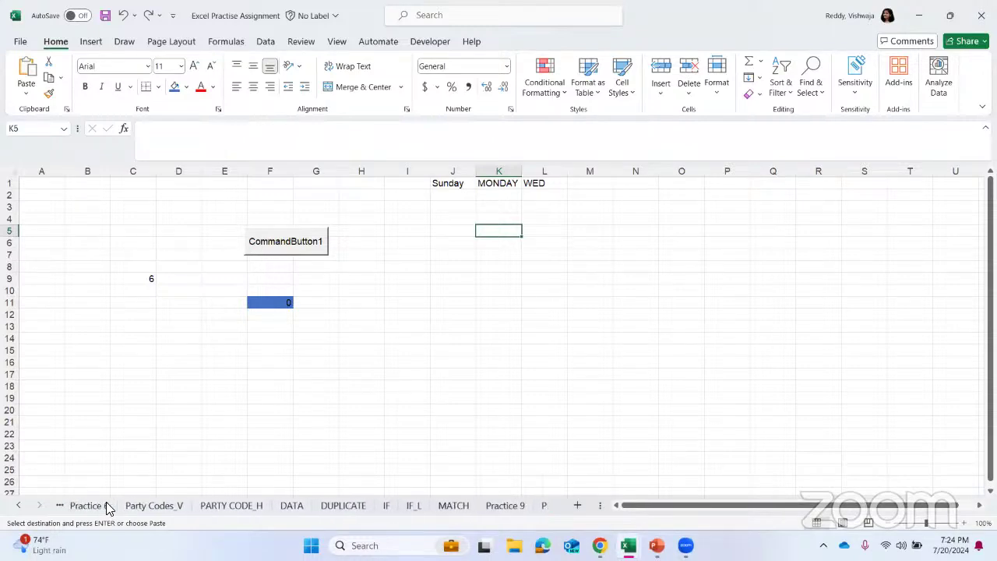
pyautogui.scroll(-8, 108, 508)
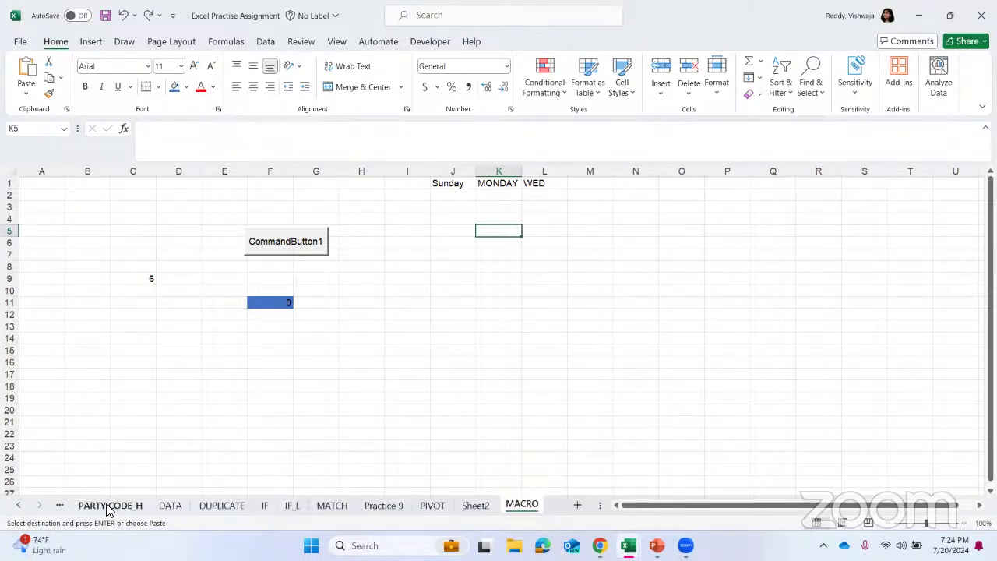
pyautogui.scroll(8, 108, 508)
pyautogui.scroll(-8, 108, 508)
# Open the PARTY CODE_H sheet, and return to the HOME worksheet.
pyautogui.click(109, 506)
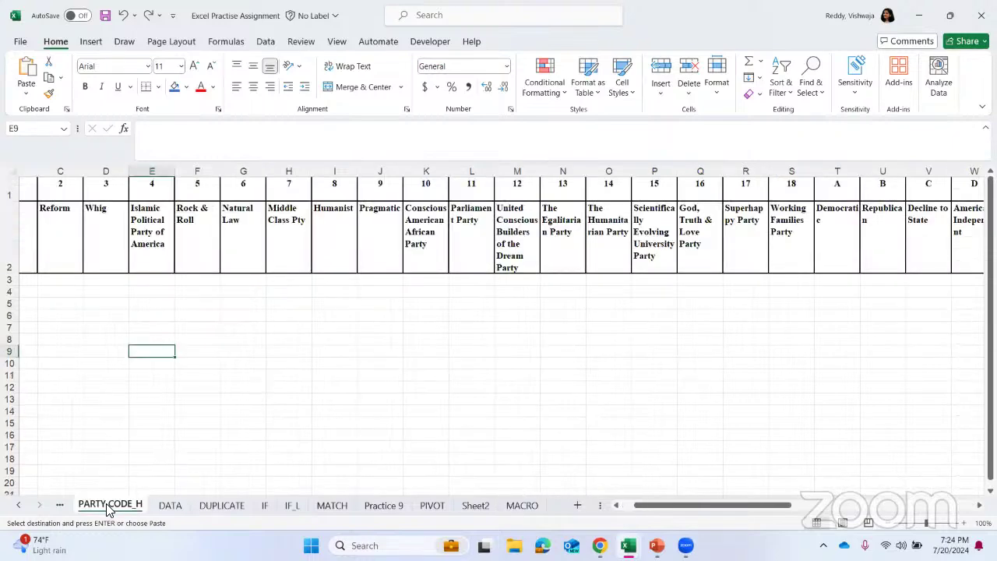
pyautogui.scroll(6, 100, 511)
pyautogui.scroll(-6, 100, 510)
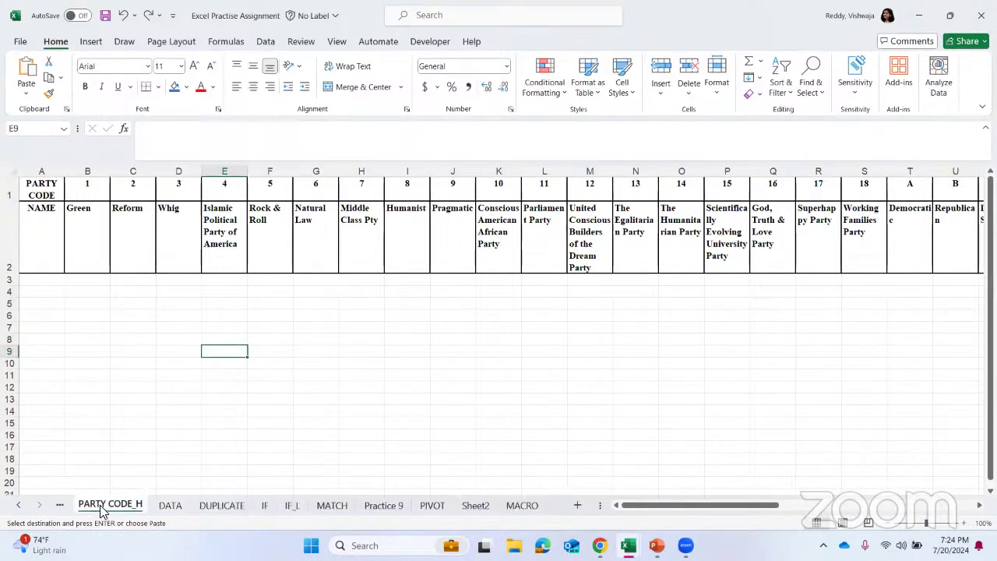
pyautogui.scroll(6, 18, 511)
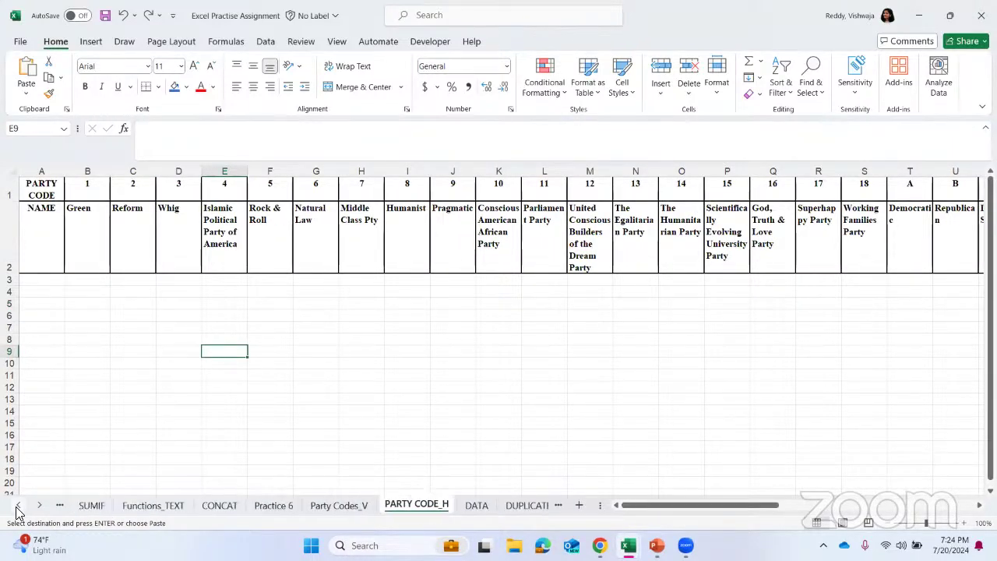
pyautogui.scroll(4, 18, 511)
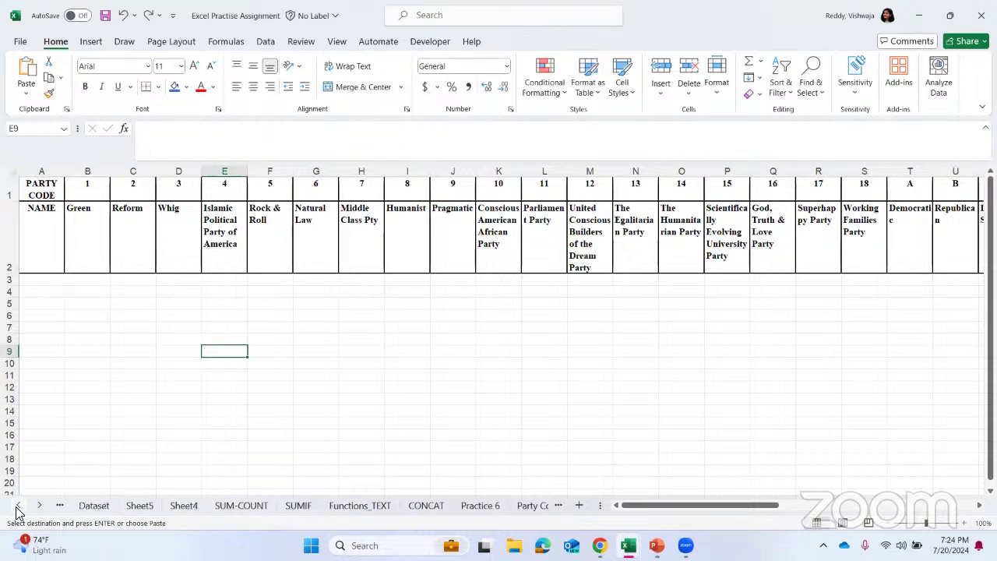
pyautogui.click(18, 508)
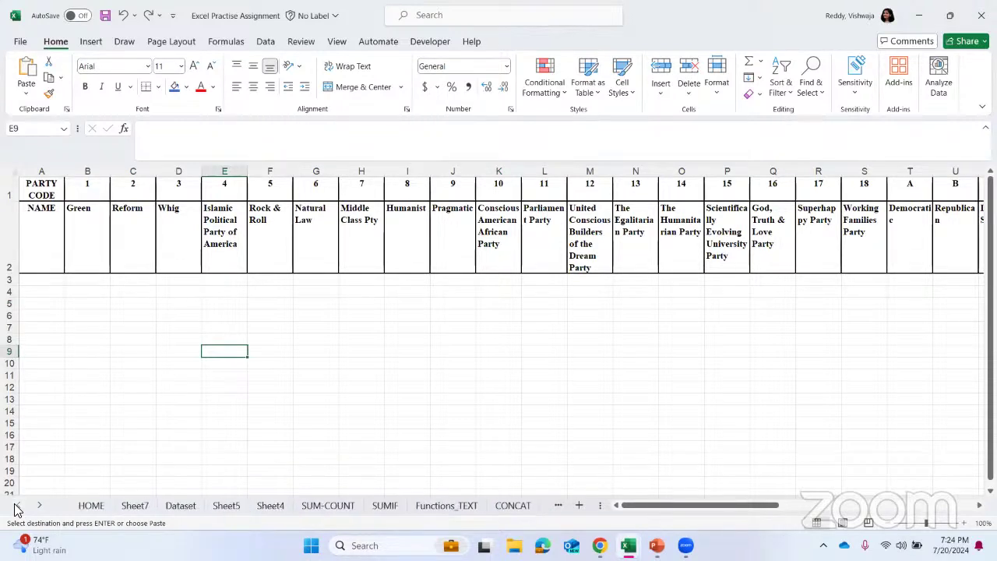
pyautogui.click(84, 508)
pyautogui.click(366, 403)
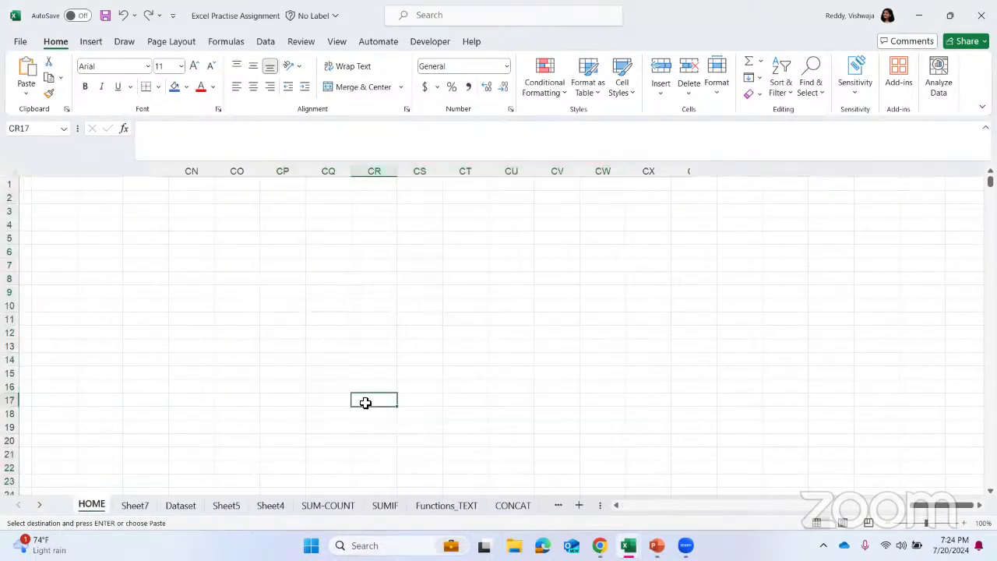
pyautogui.click(278, 194)
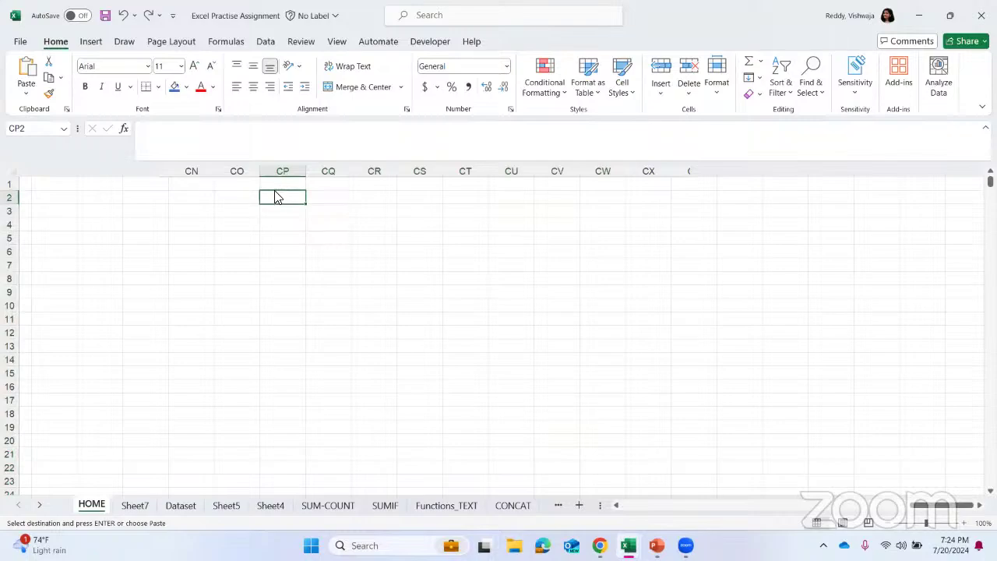
pyautogui.rightClick(275, 190)
pyautogui.click(241, 188)
# Go back to the original employee table on the HOME sheet and select the header cells from Empcode to Region.
pyautogui.hscroll(-2, 241, 188)
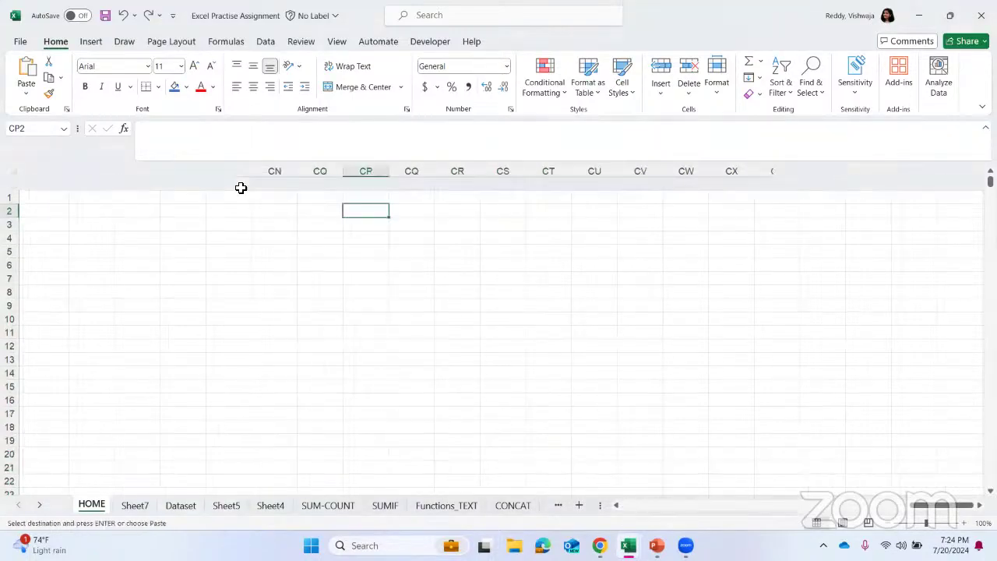
pyautogui.hscroll(-15, 241, 187)
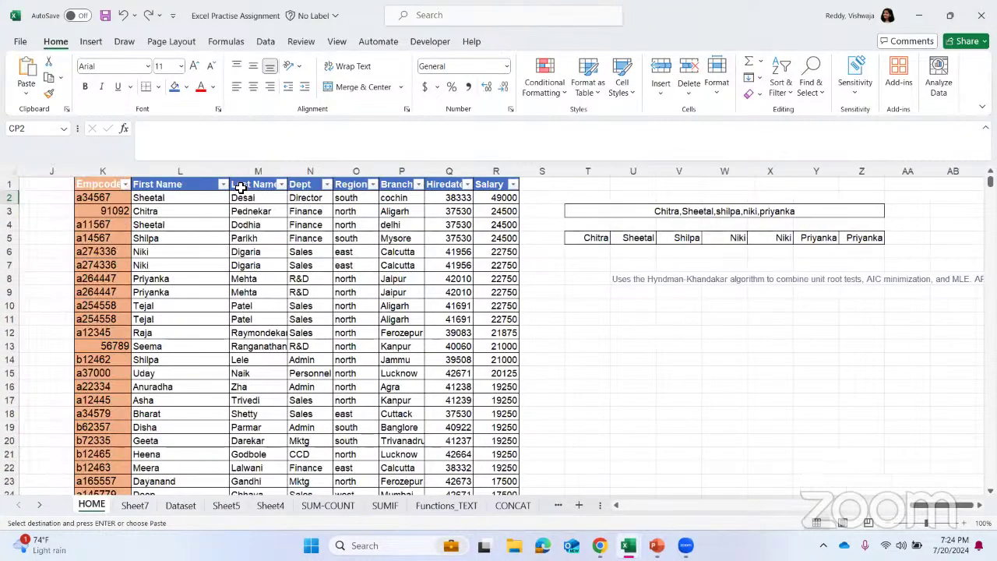
pyautogui.hscroll(-3, 240, 188)
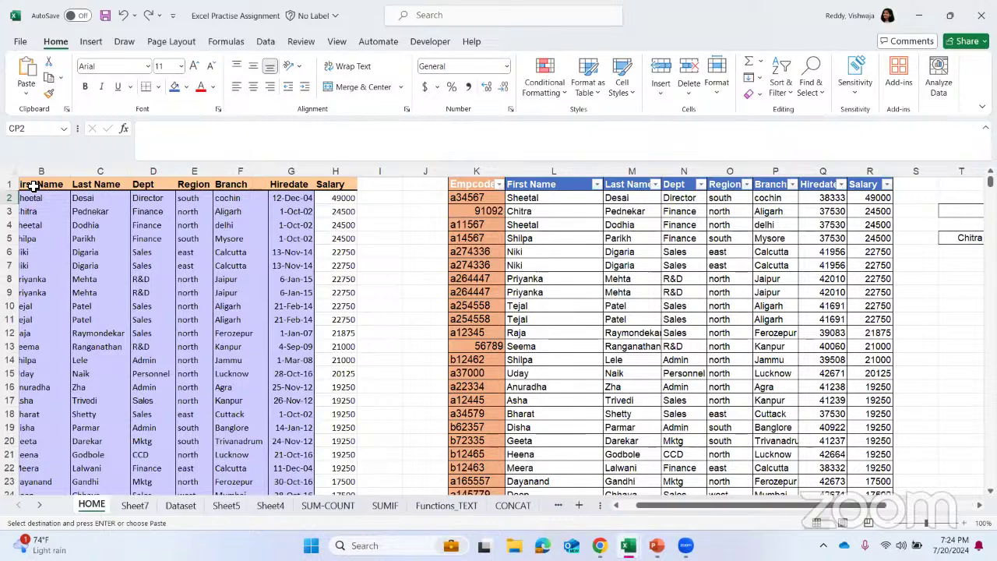
pyautogui.hscroll(-1, 33, 187)
pyautogui.click(33, 187)
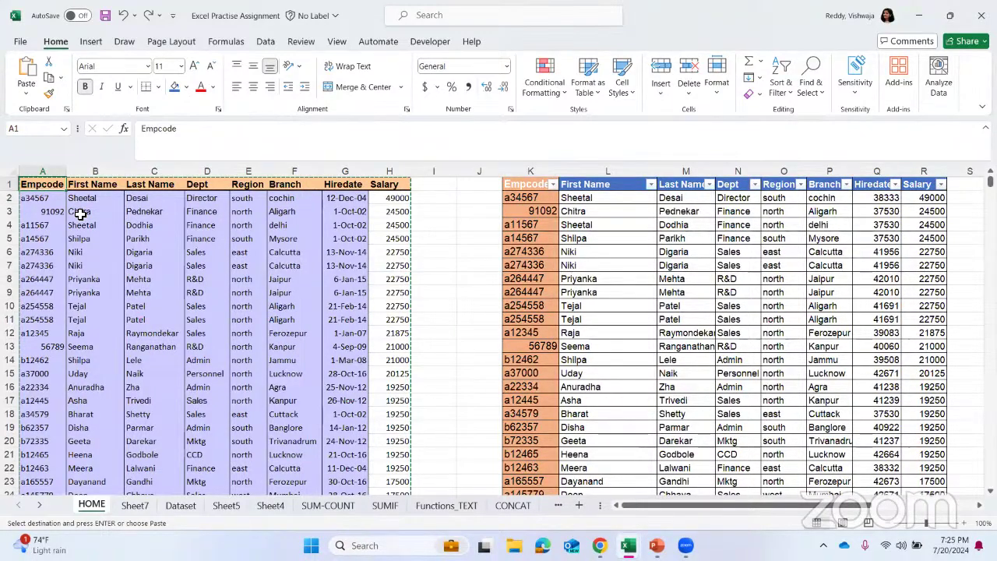
pyautogui.hotkey('shift', 'Right')
pyautogui.hotkey('shift', 'Right')
pyautogui.hotkey('shift', 'Right')
pyautogui.hotkey('shift', 'Right')
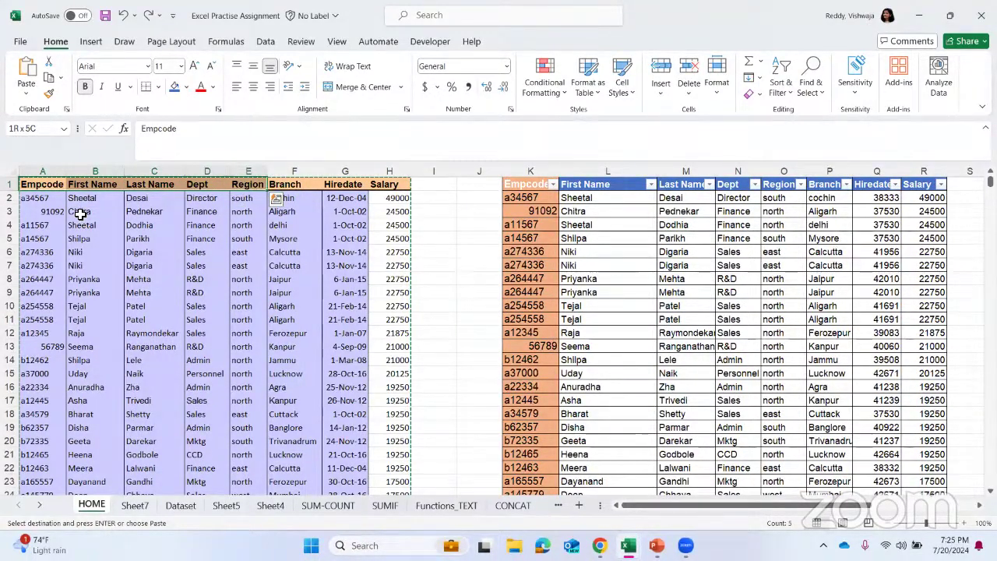
# Select the entire employee table starting from cell B3, and deselect it by selecting cell C5.
pyautogui.click(80, 214)
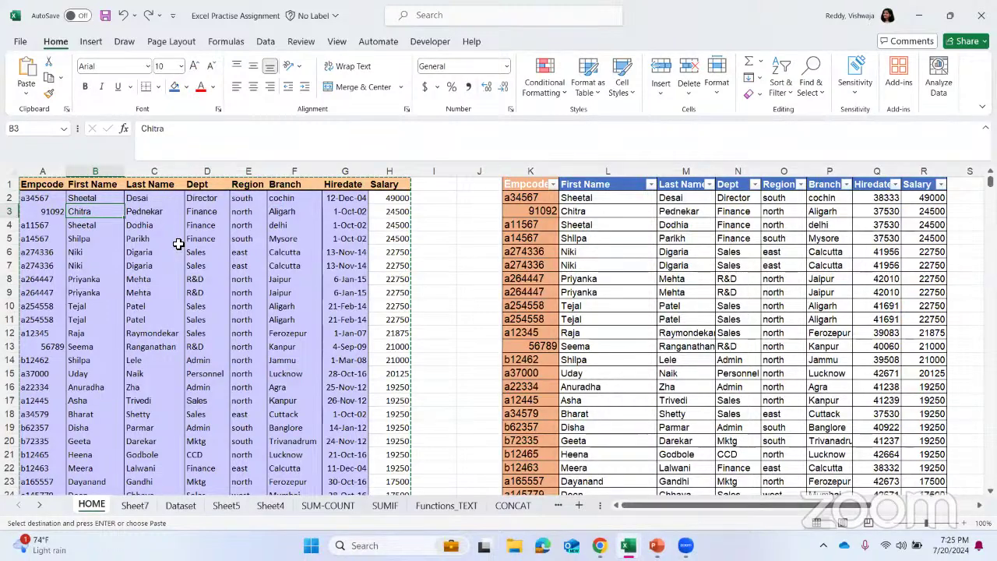
pyautogui.hotkey('ctrl', 'a')
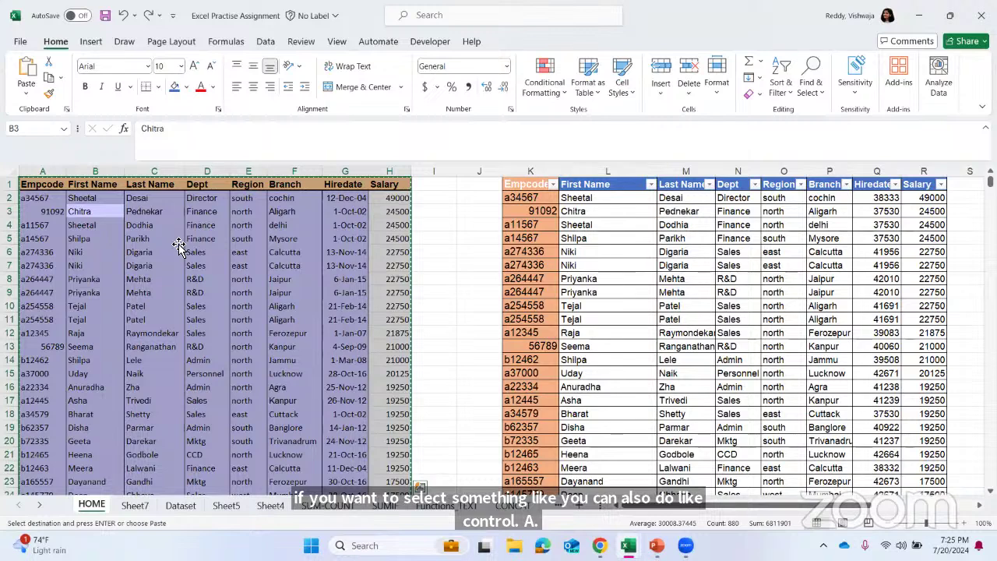
pyautogui.click(178, 243)
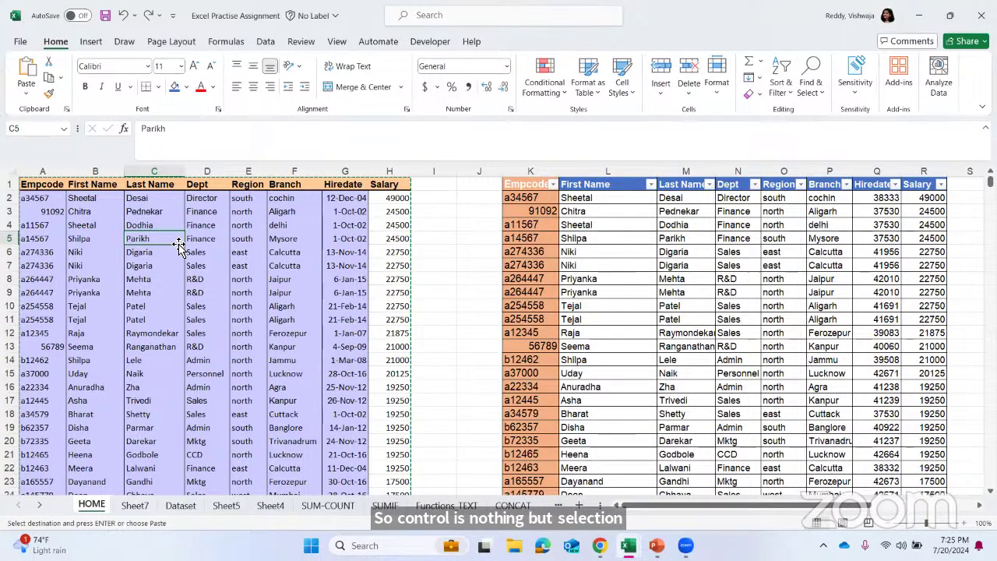
# Copy cell C5, and replace that copy by selecting and copying the entire employee table from cell D5.
pyautogui.hotkey('ctrl', 'c')
pyautogui.click(209, 241)
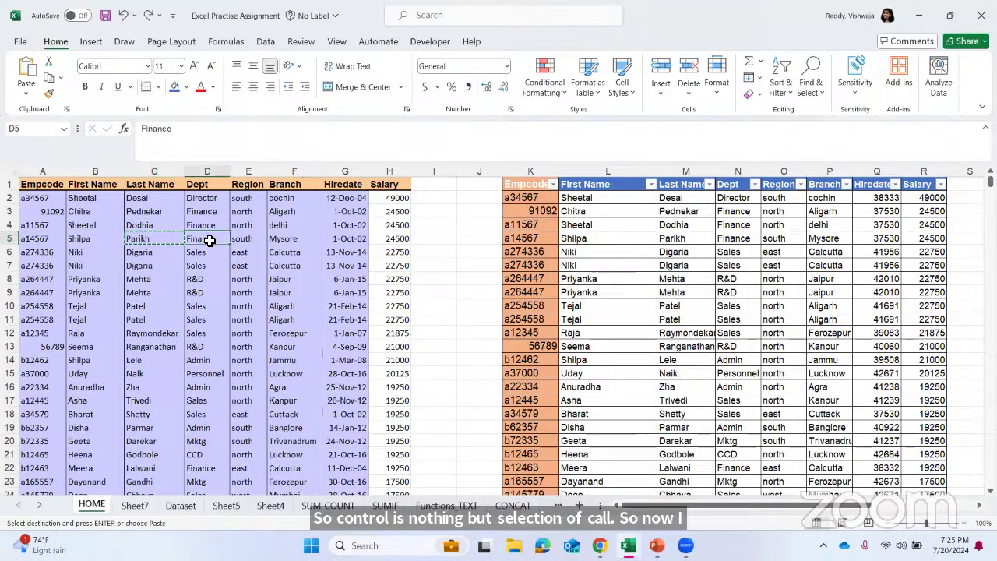
pyautogui.hotkey('ctrl', 'a')
pyautogui.hotkey('ctrl', 'c')
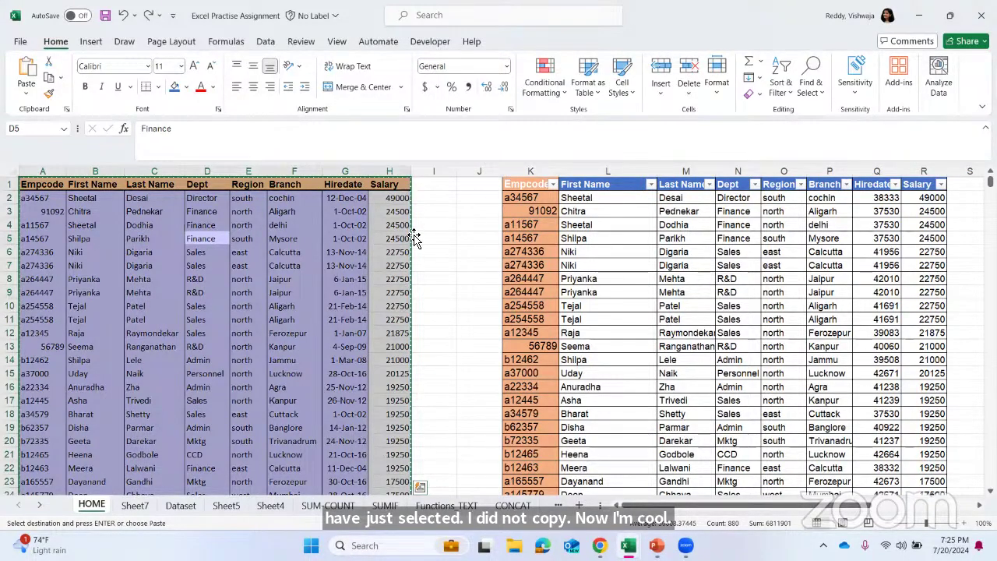
# Paste the copied employee table as values only, starting at cell AU1, and select its Empcode header cell.
pyautogui.hscroll(10, 413, 348)
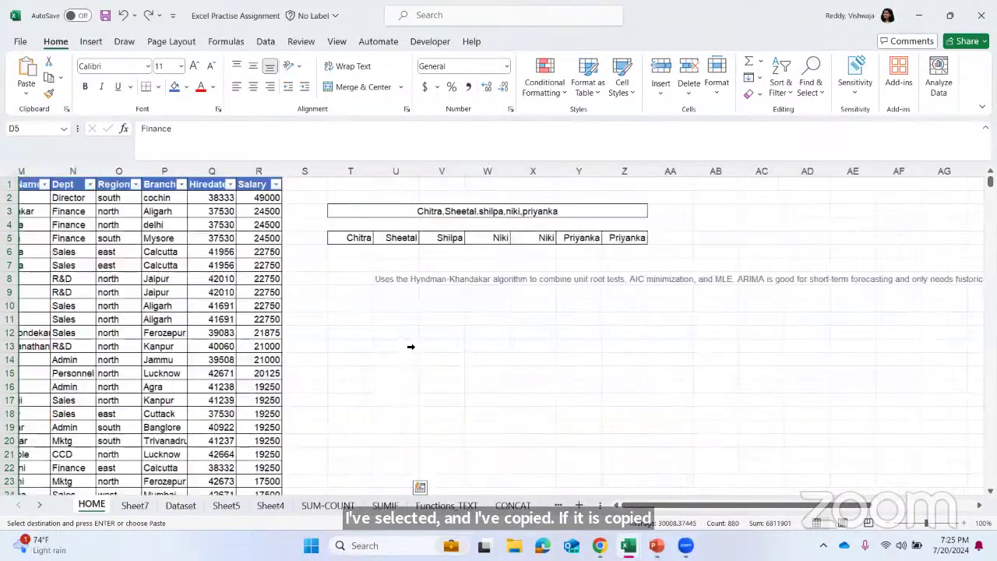
pyautogui.hscroll(4, 436, 328)
pyautogui.click(379, 185)
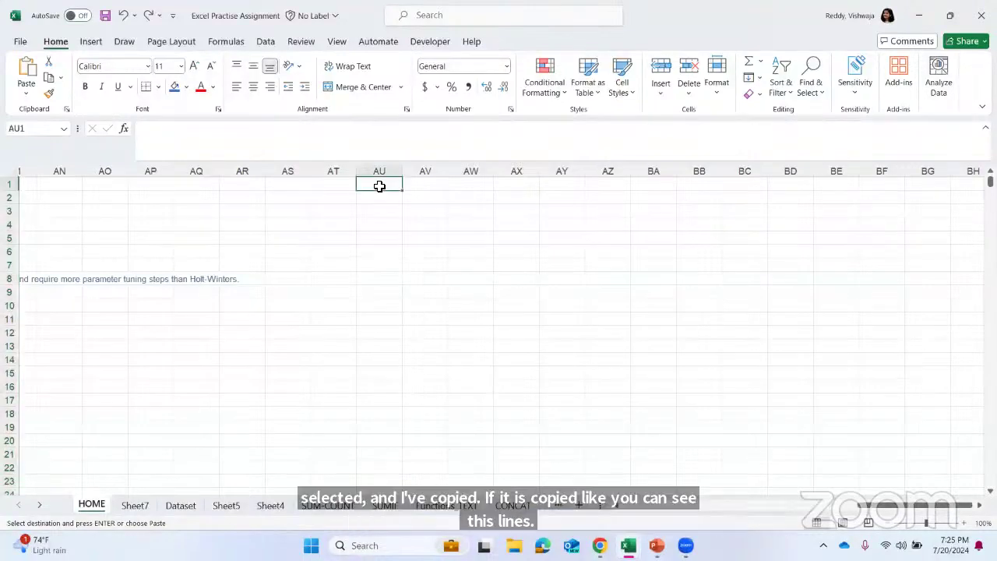
pyautogui.rightClick(380, 185)
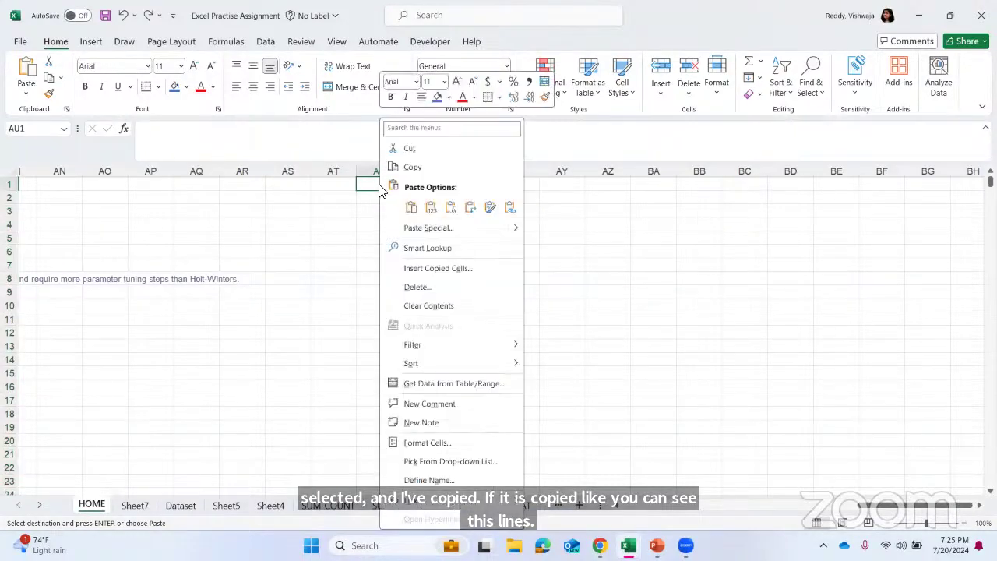
pyautogui.click(431, 208)
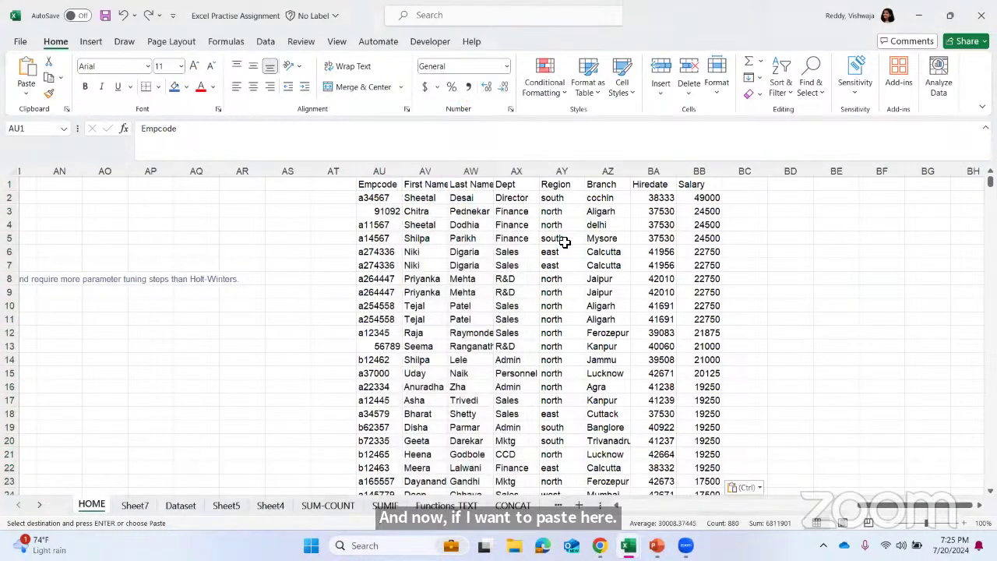
pyautogui.click(474, 238)
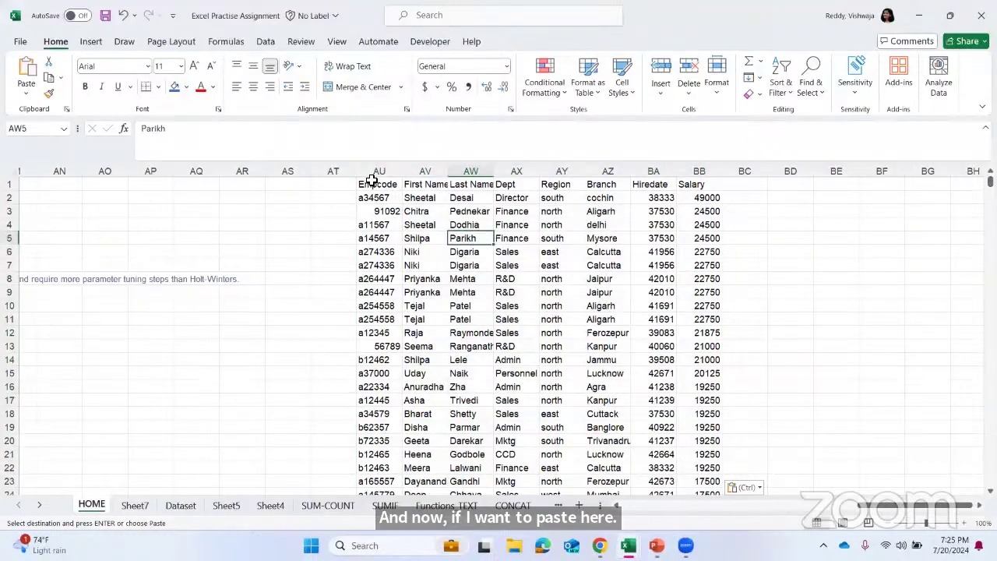
pyautogui.click(381, 185)
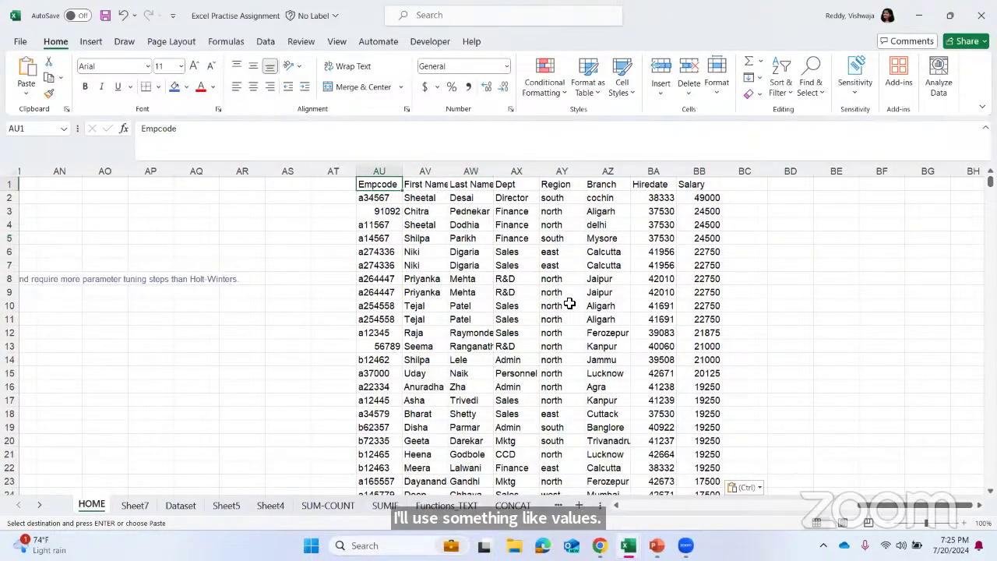
# Return to the original employee table, select cell D3, and cancel the pending copy of the table.
pyautogui.hscroll(-10, 570, 304)
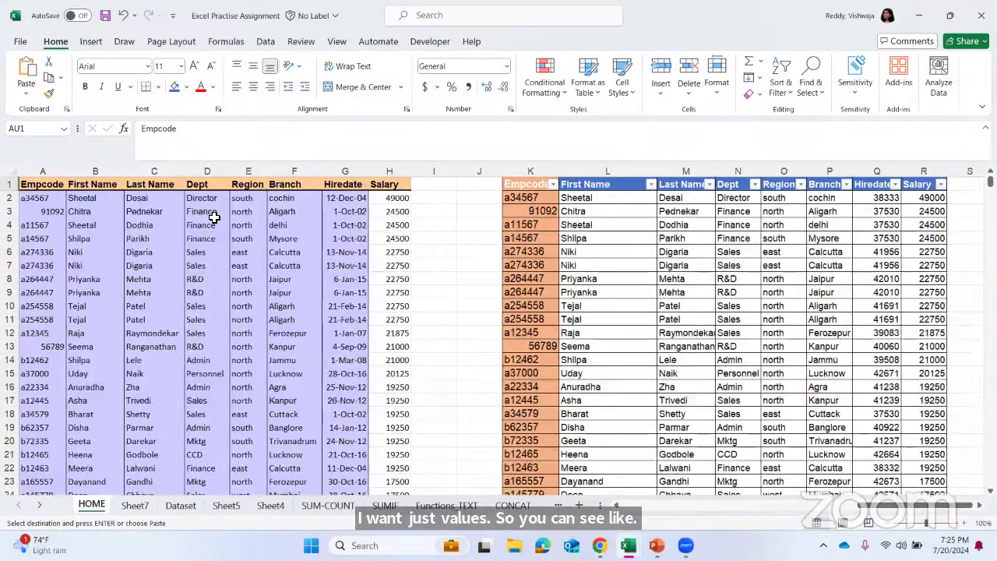
pyautogui.click(213, 216)
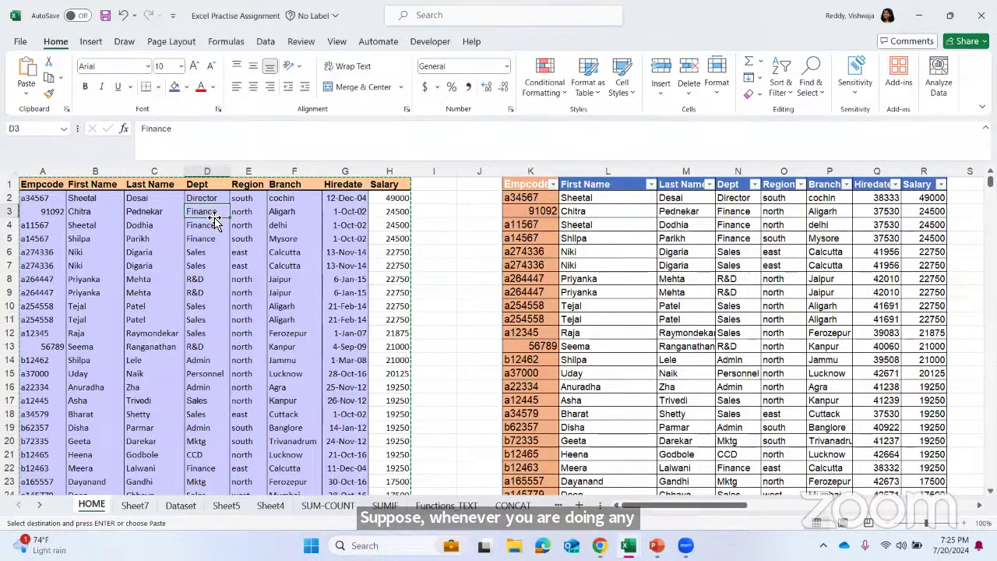
pyautogui.press('Escape')
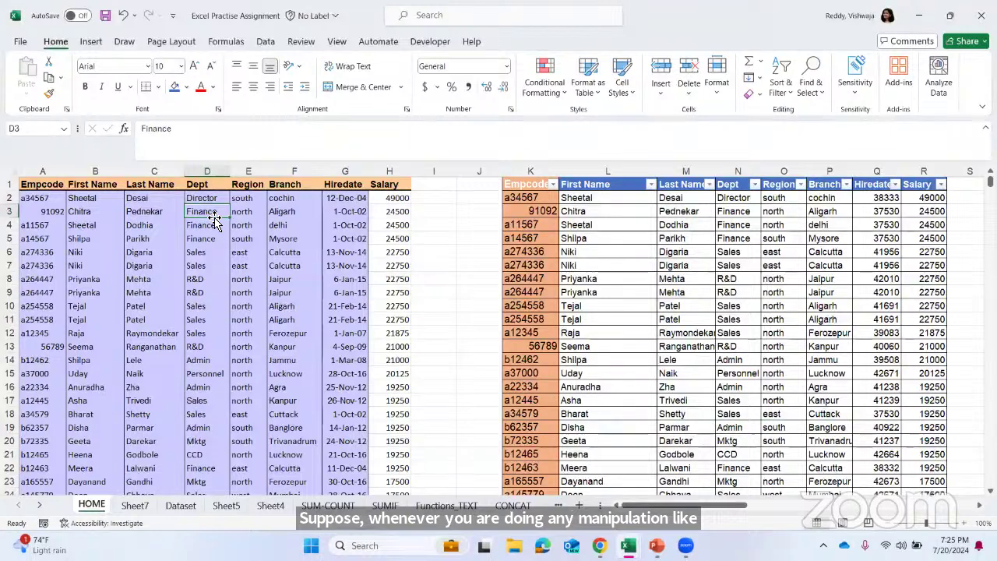
# Copy the region value in cell E6 and paste it with its formatting into cell I7.
pyautogui.click(258, 251)
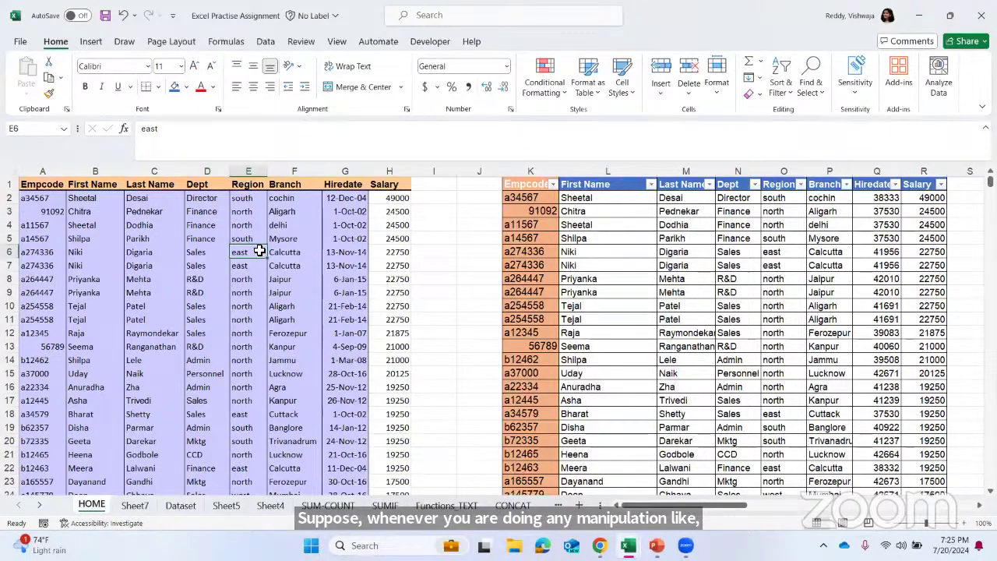
pyautogui.hotkey('ctrl', 'c')
pyautogui.click(434, 266)
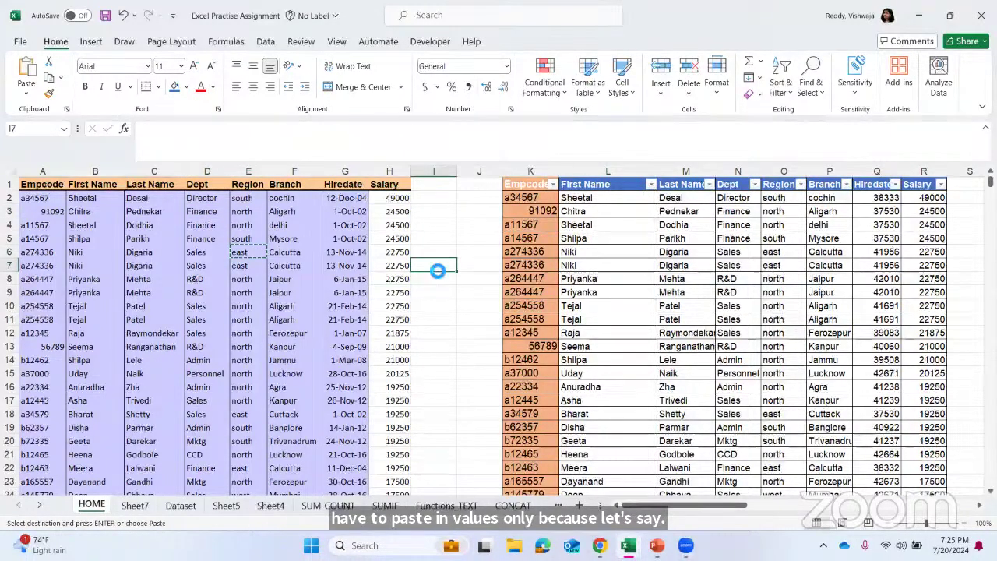
pyautogui.hotkey('ctrl', 'v')
# Replace the region in cell E6 with WEST.
pyautogui.click(255, 251)
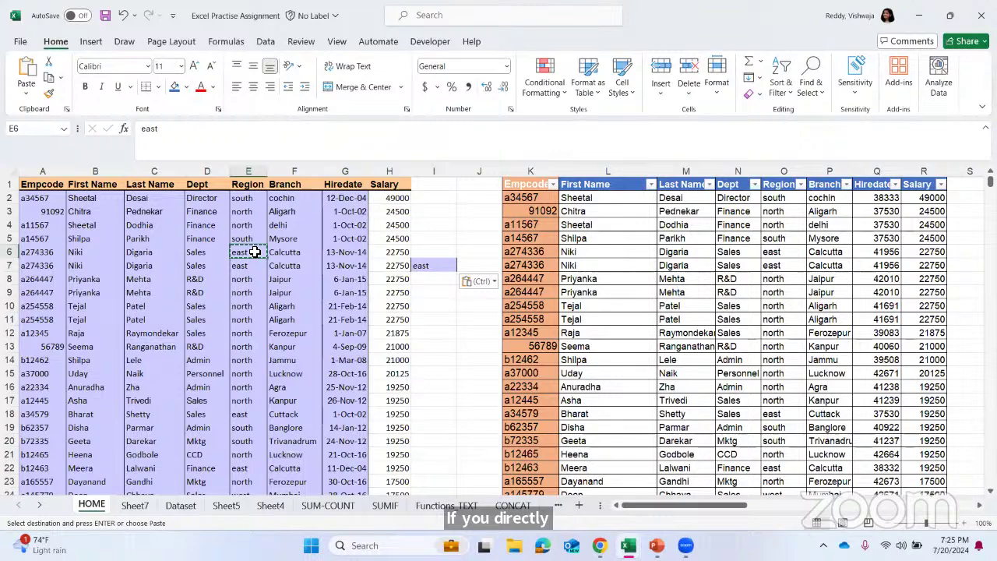
pyautogui.press('BackSpace')
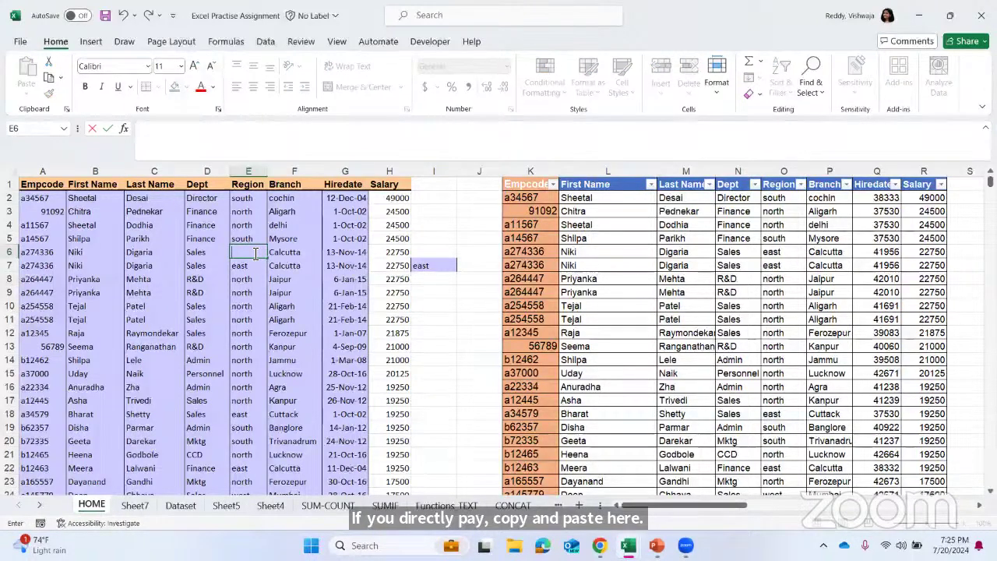
pyautogui.write('WESt')
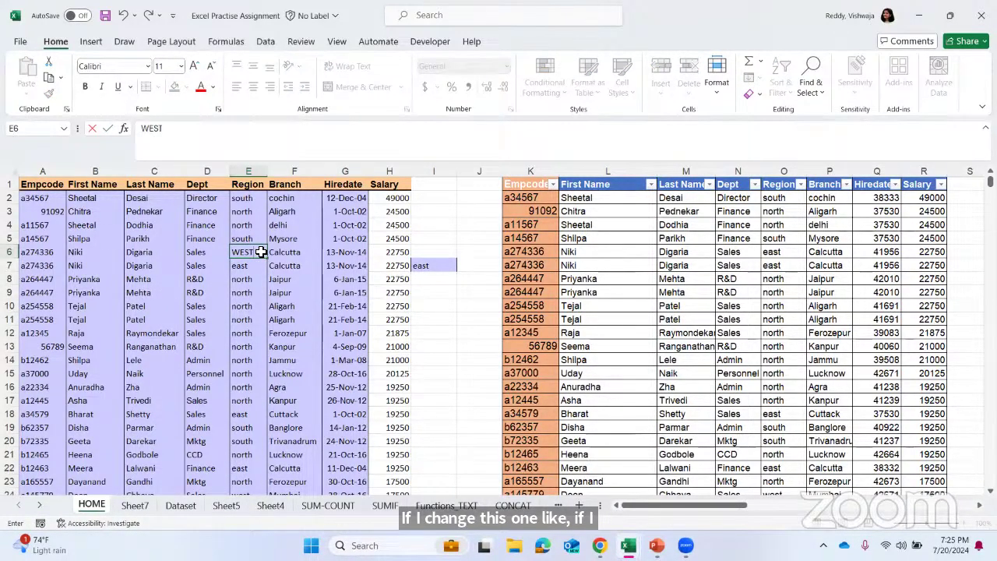
pyautogui.click(466, 304)
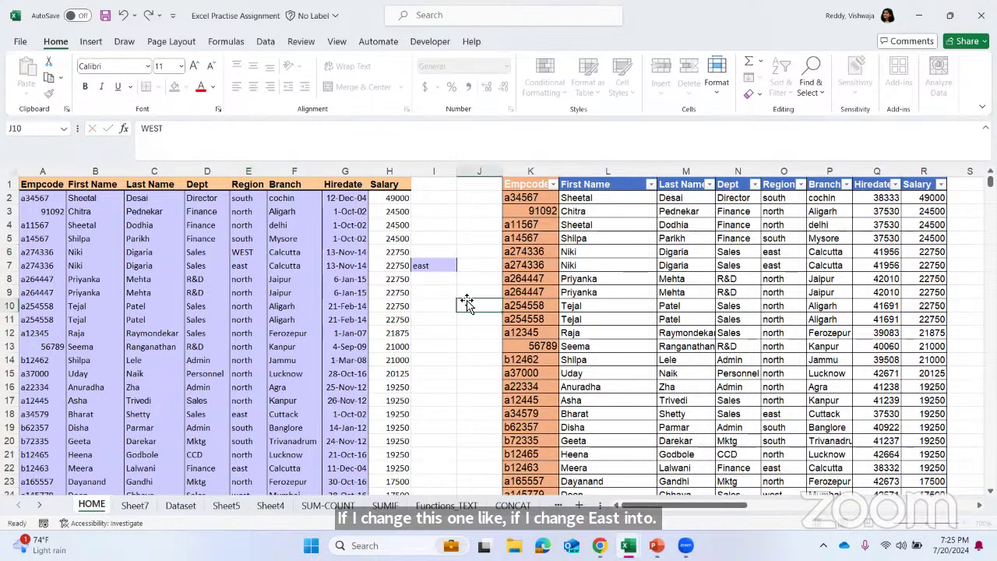
# Compare the pasted region in cell I7 with the edited source value in row 6.
pyautogui.click(431, 267)
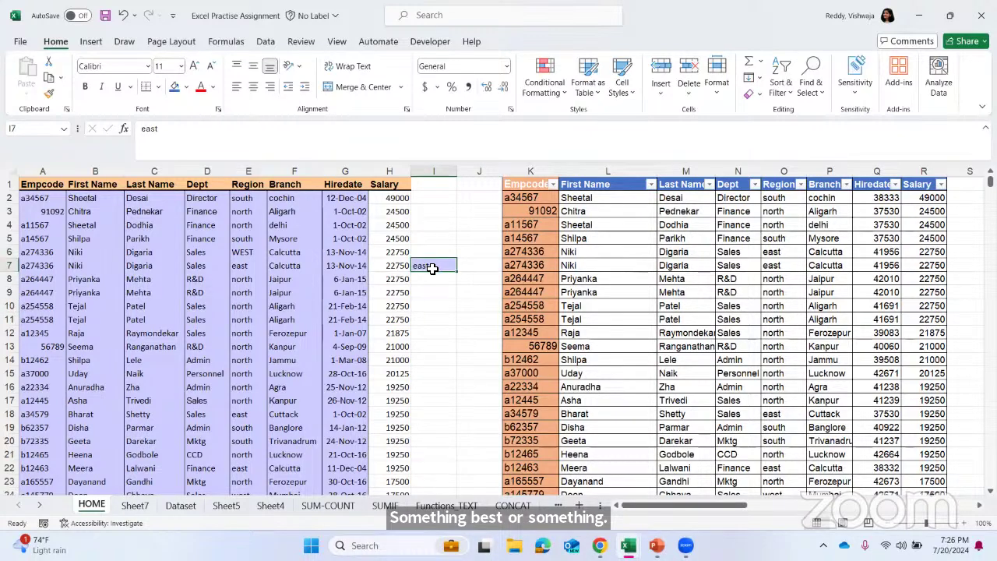
pyautogui.moveTo(223, 252); pyautogui.dragTo(239, 252)
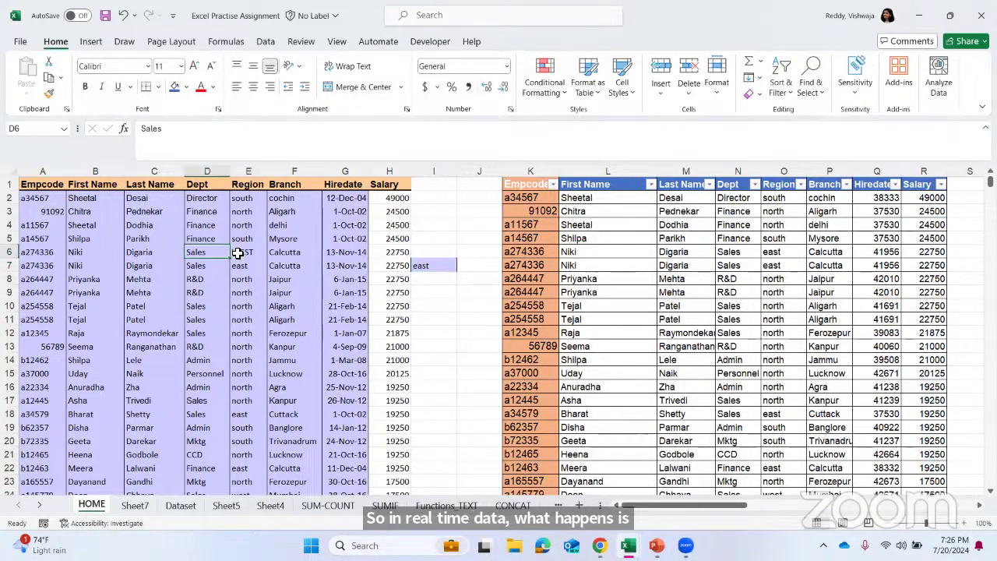
pyautogui.click(440, 267)
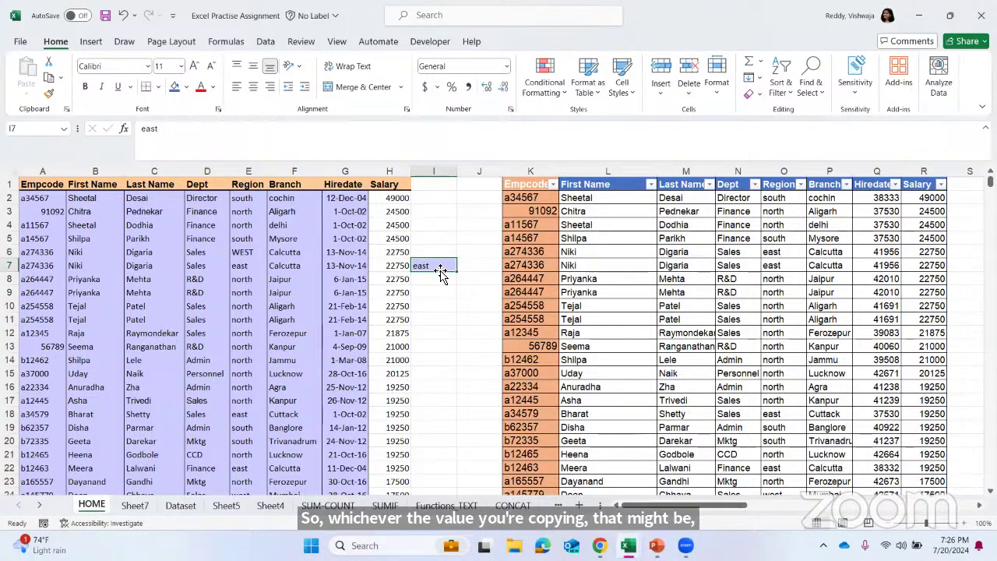
# Copy the entire Empcode column AU of the values-only employee table.
pyautogui.hscroll(5, 615, 244)
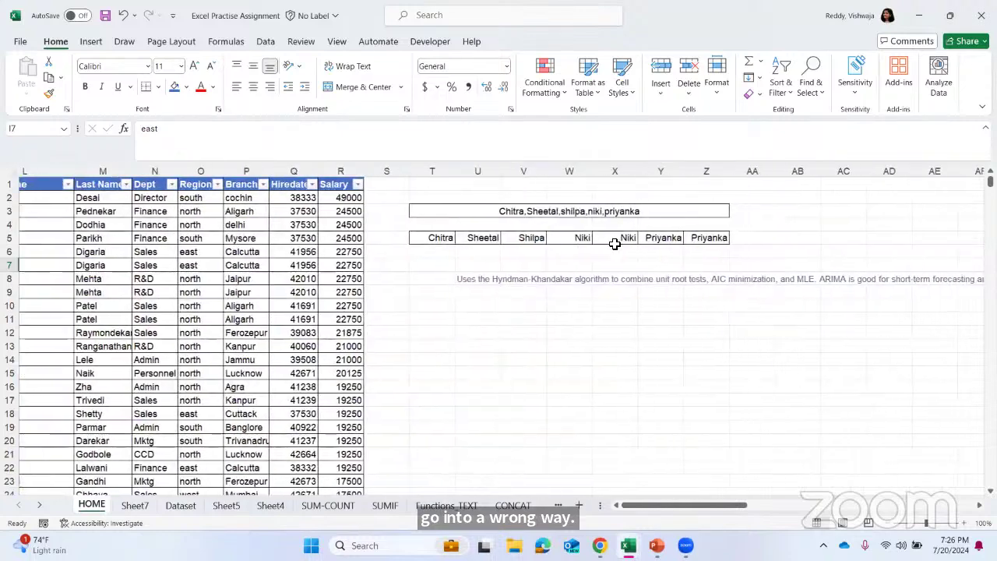
pyautogui.hscroll(10, 615, 244)
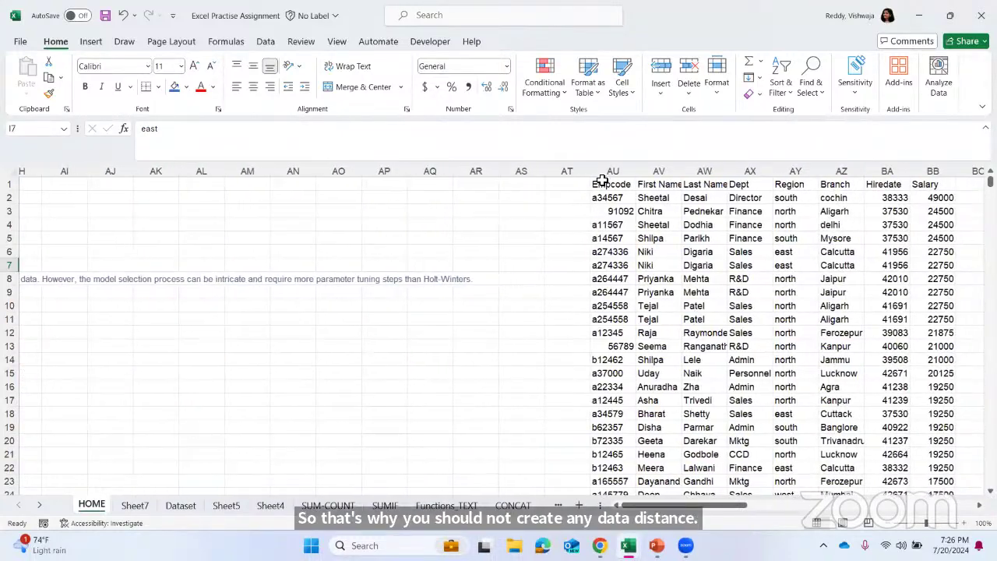
pyautogui.click(610, 171)
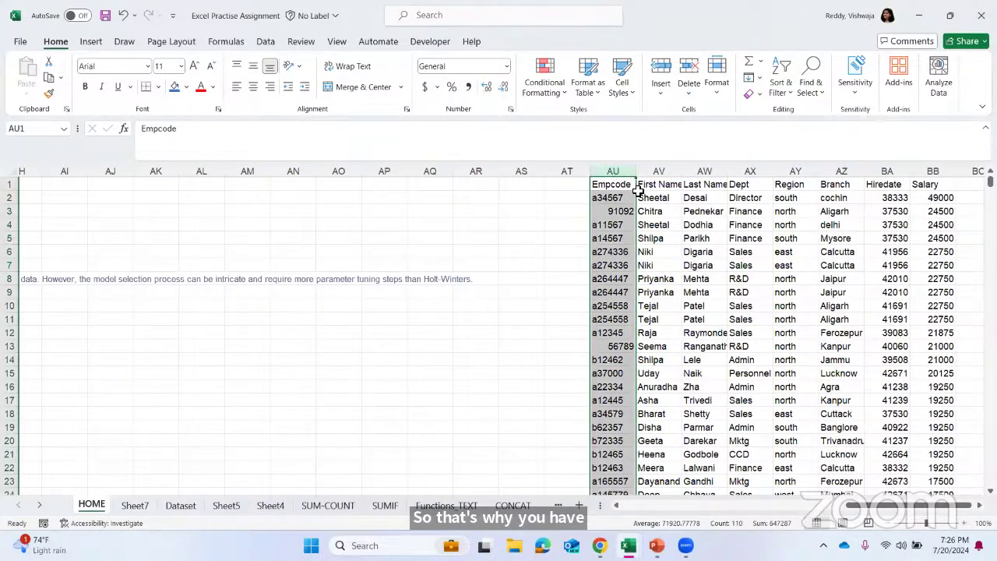
pyautogui.rightClick(603, 193)
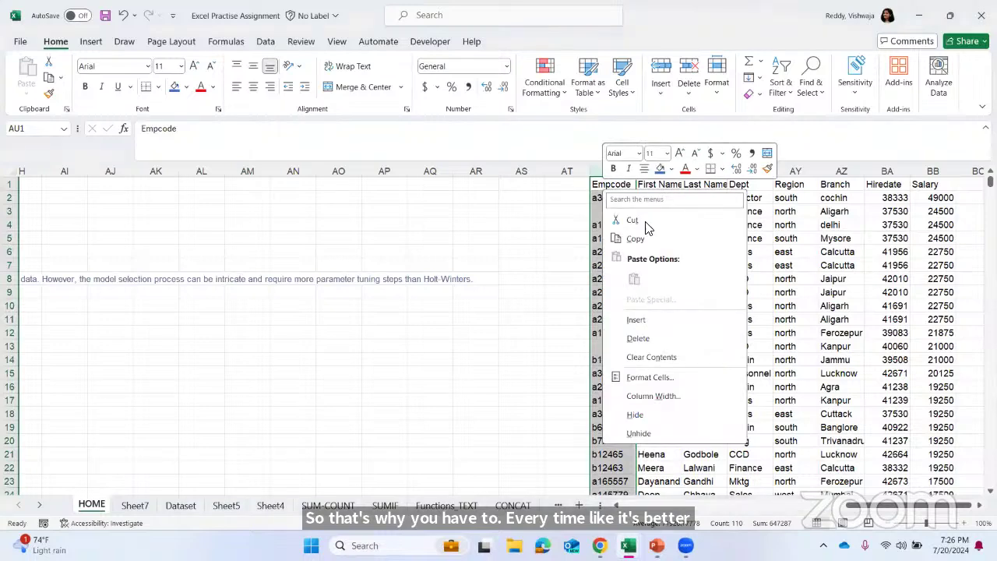
pyautogui.press('Escape')
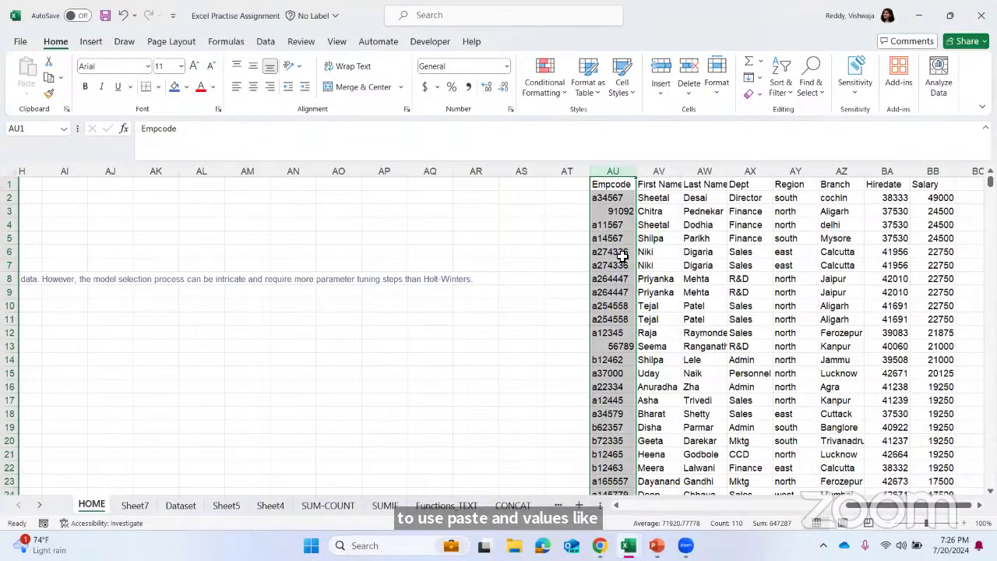
pyautogui.hotkey('ctrl', 'c')
# Examine the paste options available for cell BE1, including Transpose, and cancel the pending copy without pasting.
pyautogui.hscroll(5, 669, 257)
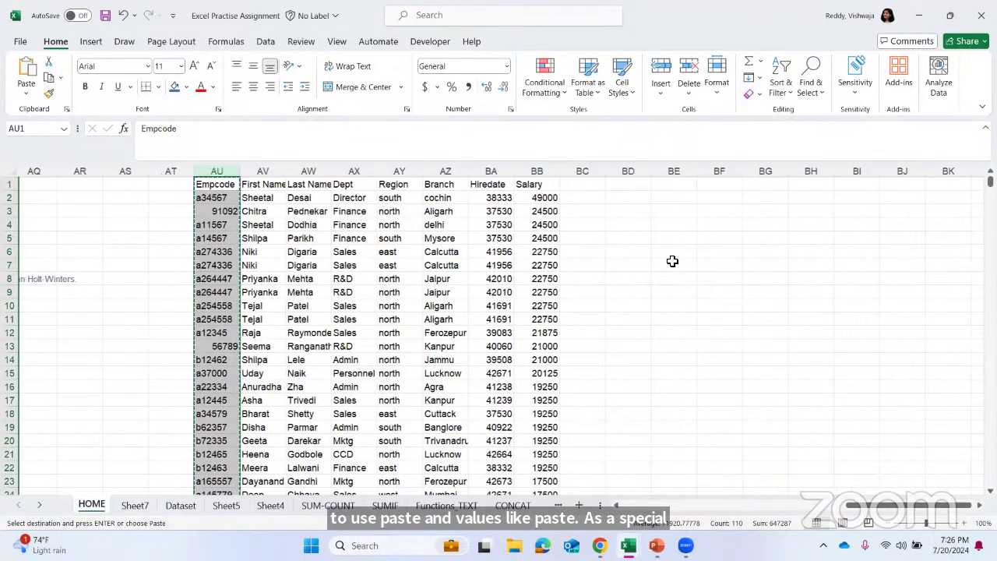
pyautogui.click(672, 263)
pyautogui.click(664, 185)
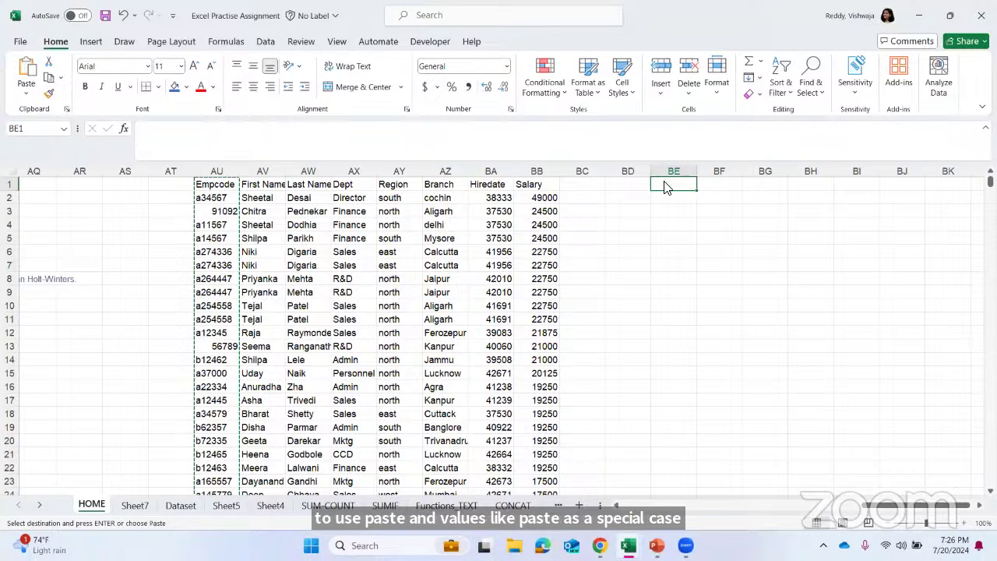
pyautogui.rightClick(664, 187)
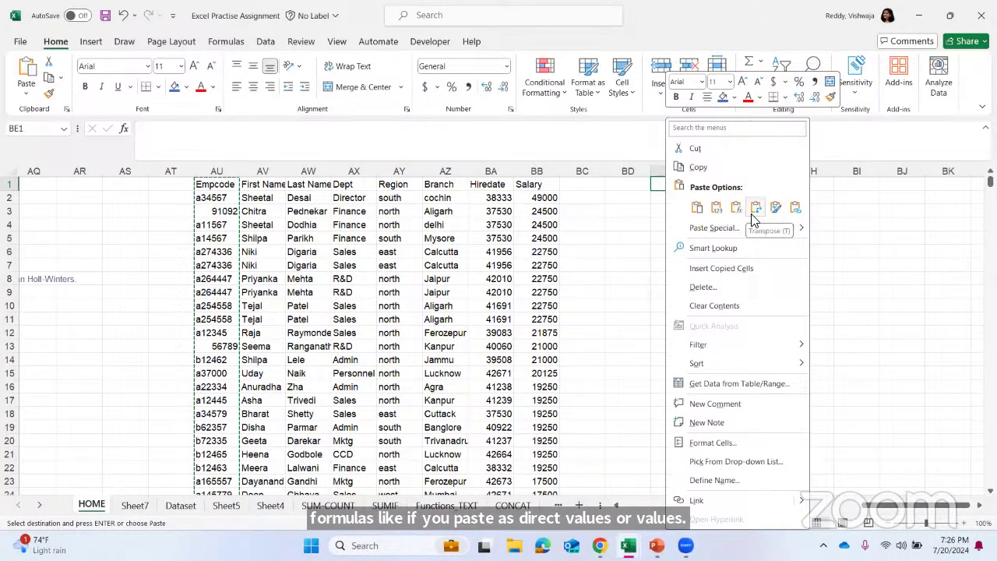
pyautogui.press('Escape')
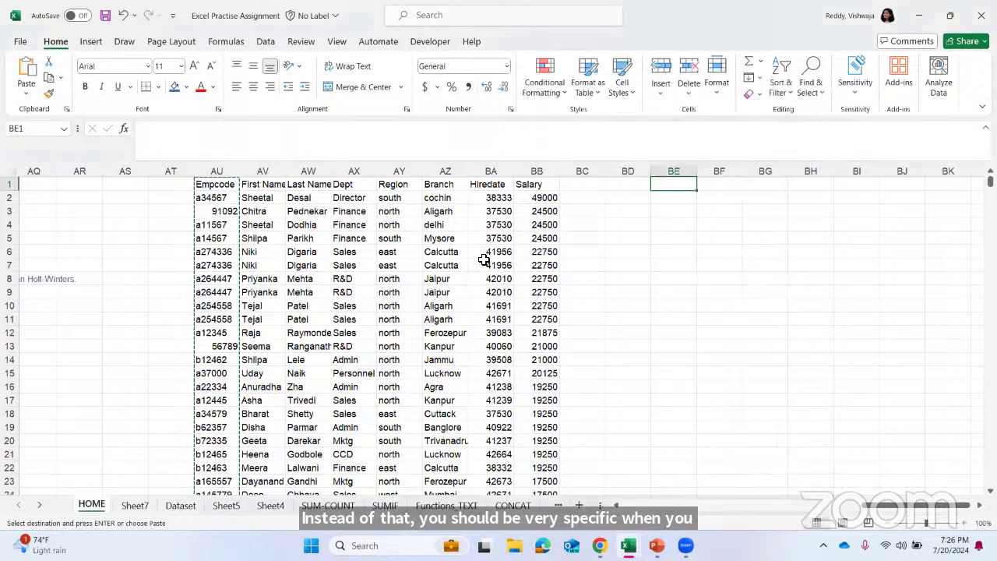
pyautogui.press('Escape')
# Copy cells AV1 to AV8 of the First Name column and paste them transposed into a row starting at cell BE1.
pyautogui.moveTo(221, 187); pyautogui.dragTo(218, 292)
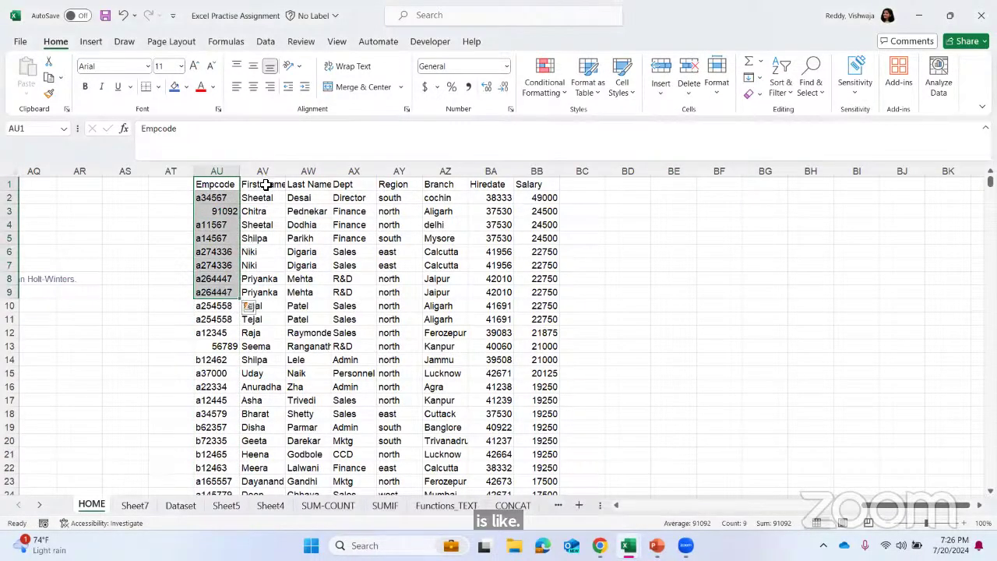
pyautogui.moveTo(263, 186); pyautogui.dragTo(265, 271)
pyautogui.hotkey('ctrl', 'c')
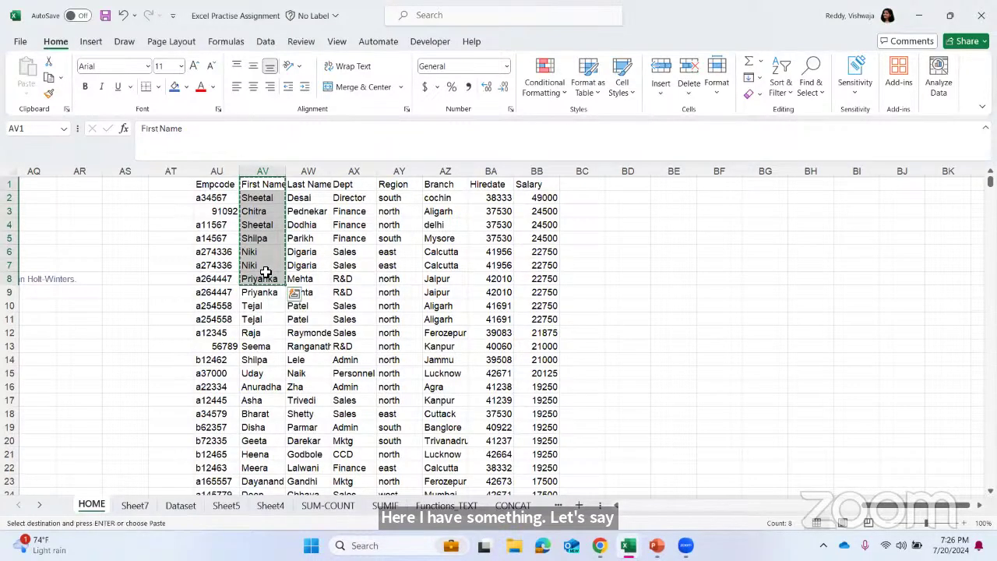
pyautogui.click(661, 188)
pyautogui.rightClick(662, 192)
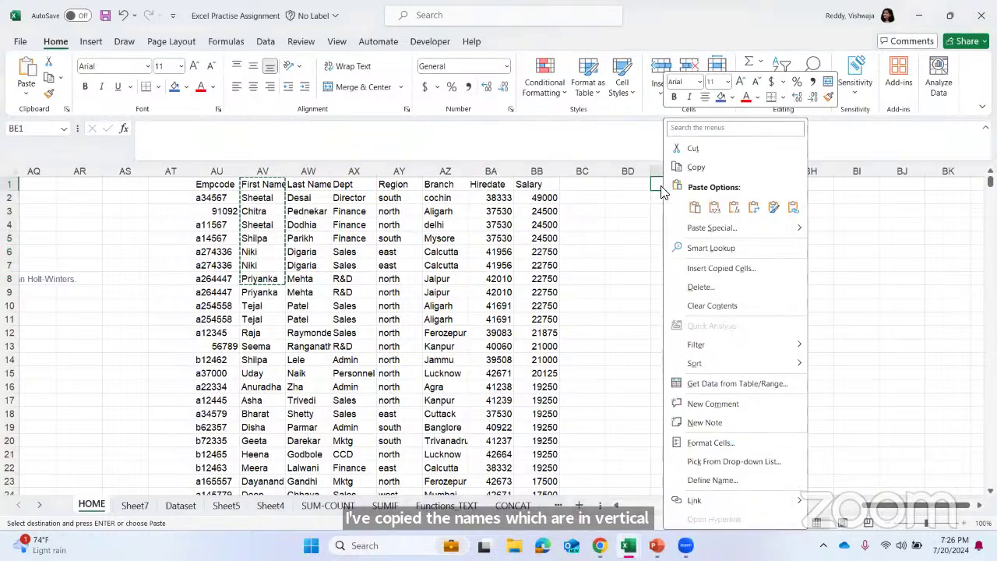
pyautogui.click(754, 208)
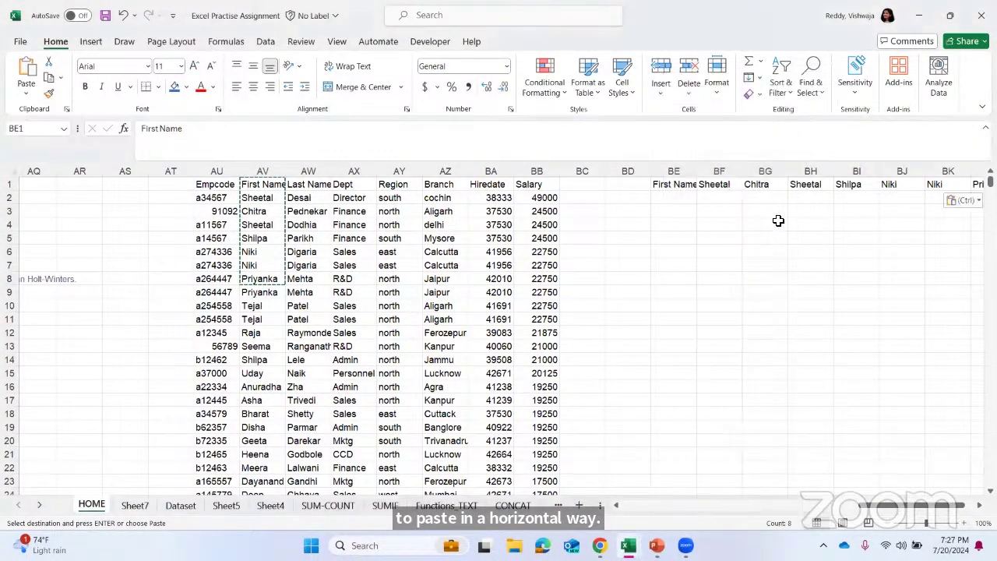
# Compare the First Name column AV with the transposed row, going cell by cell from BE1 to BM1.
pyautogui.click(808, 224)
pyautogui.hscroll(3, 790, 225)
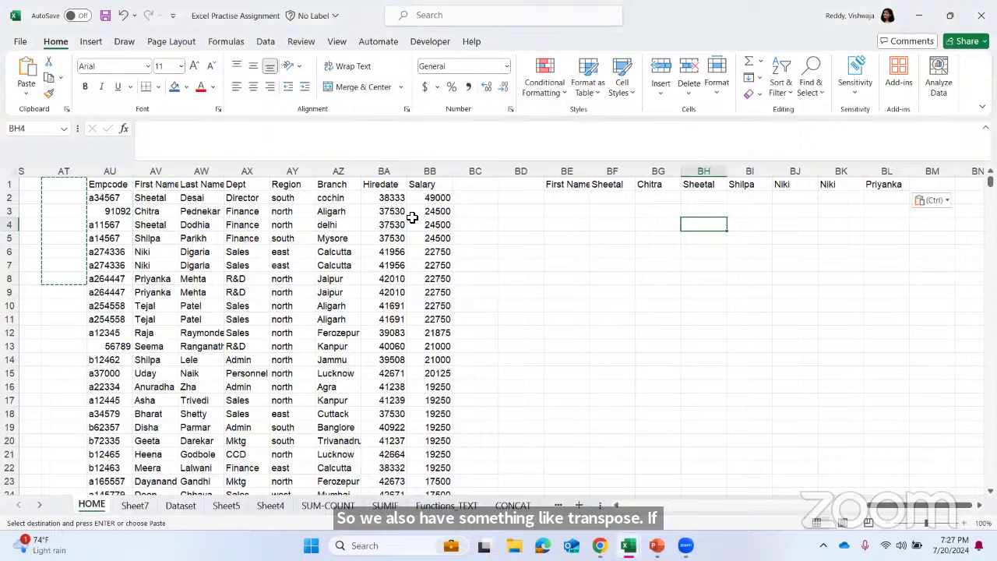
pyautogui.click(160, 171)
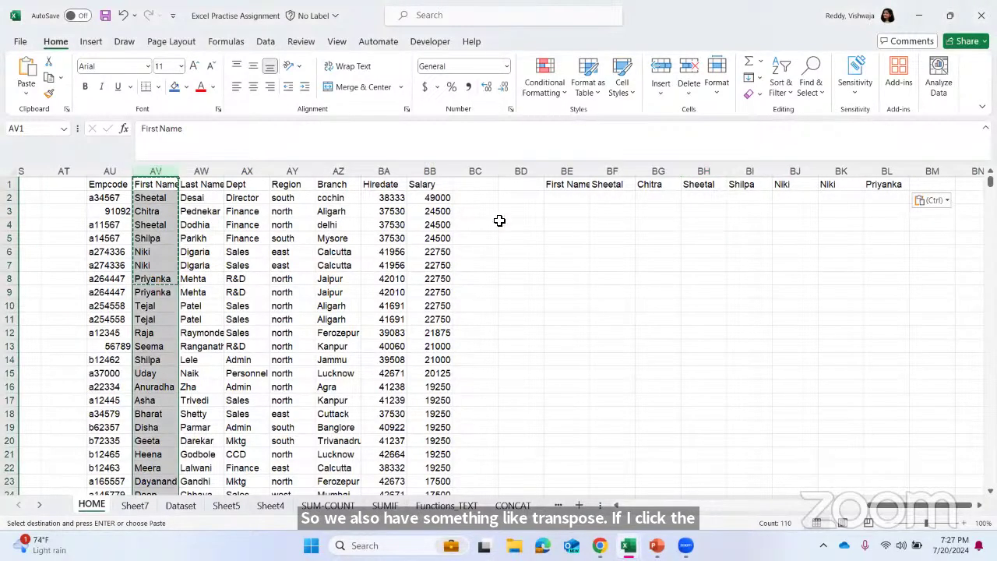
pyautogui.click(578, 184)
pyautogui.press('Right')
pyautogui.press('Right')
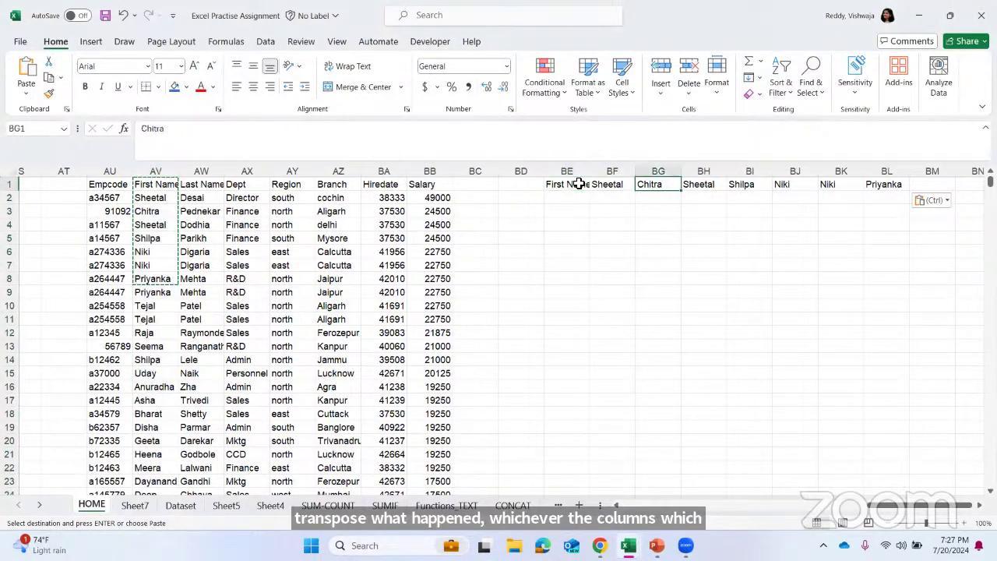
pyautogui.press('Right')
pyautogui.press('Right')
pyautogui.press('Right')
pyautogui.press('Right')
pyautogui.press('Right')
pyautogui.press('Right')
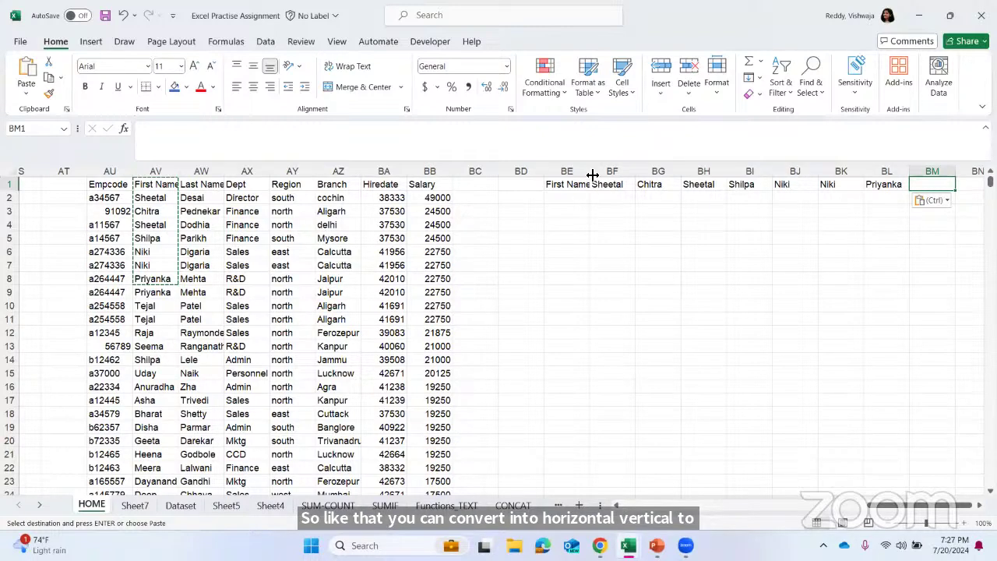
# Widen column BE and move the First Name heading from cell BE1 to cell BE3 by cutting and pasting.
pyautogui.moveTo(590, 172); pyautogui.dragTo(628, 171)
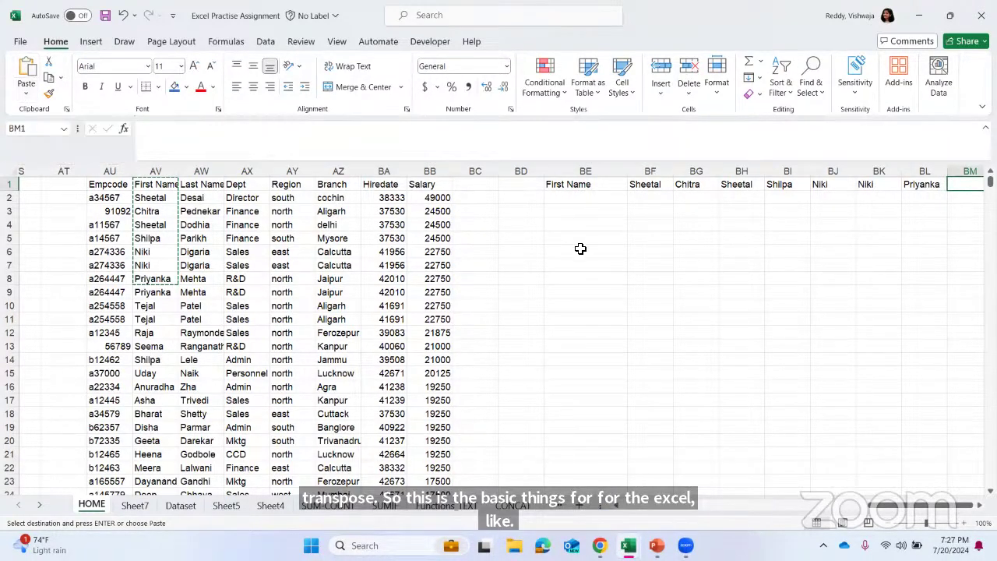
pyautogui.click(579, 189)
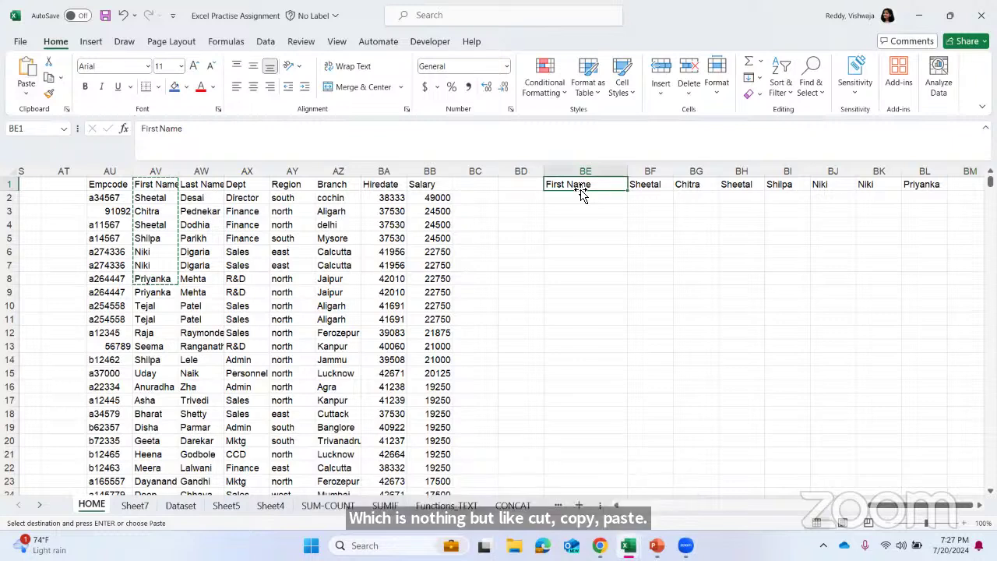
pyautogui.hotkey('ctrl', 'c')
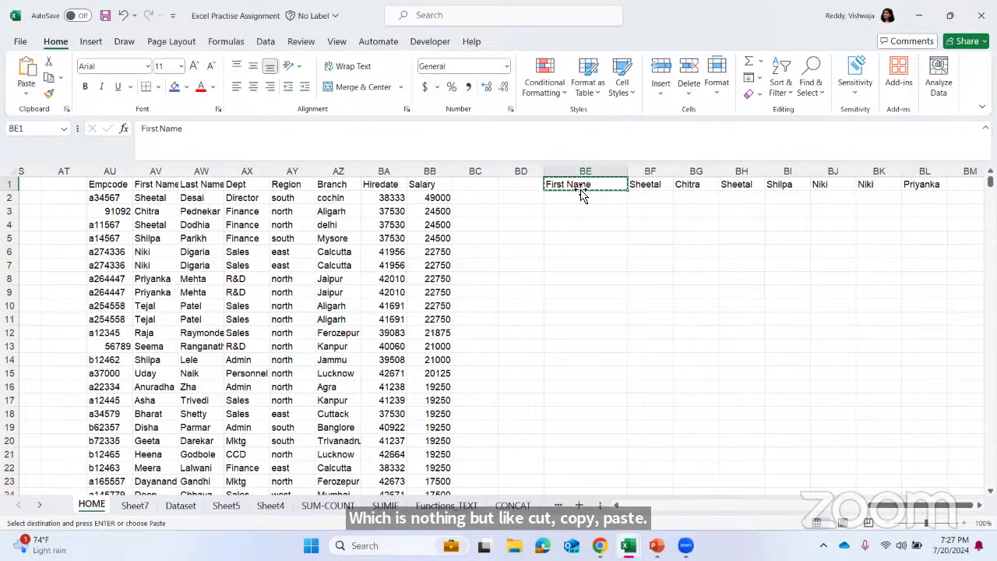
pyautogui.click(590, 210)
pyautogui.hotkey('ctrl', 'v')
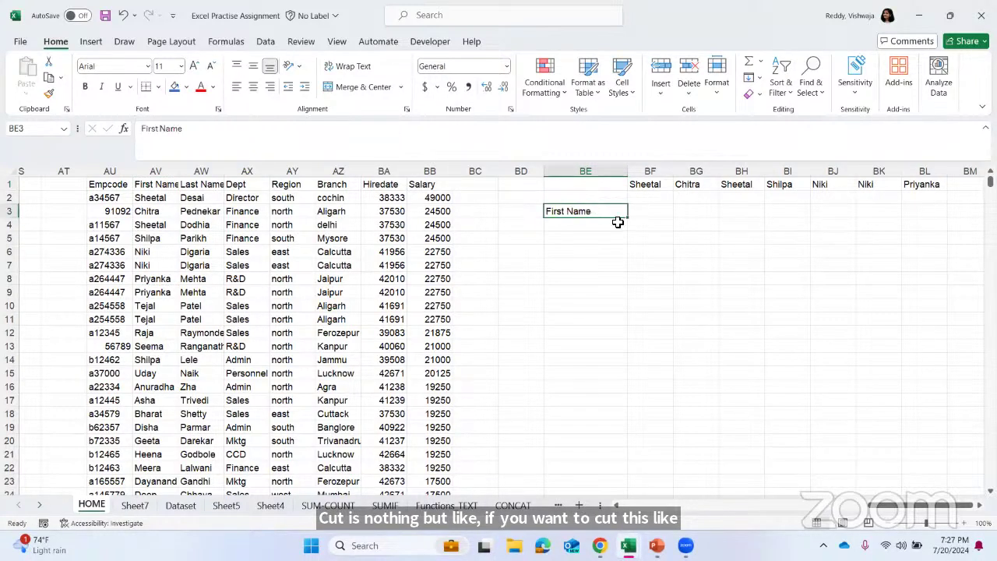
pyautogui.click(616, 221)
pyautogui.click(598, 184)
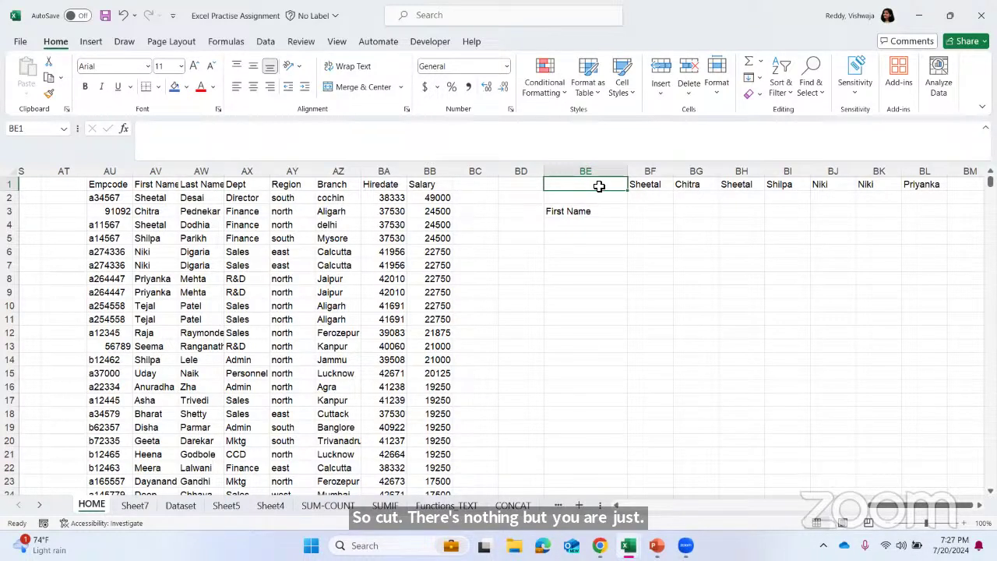
pyautogui.click(590, 209)
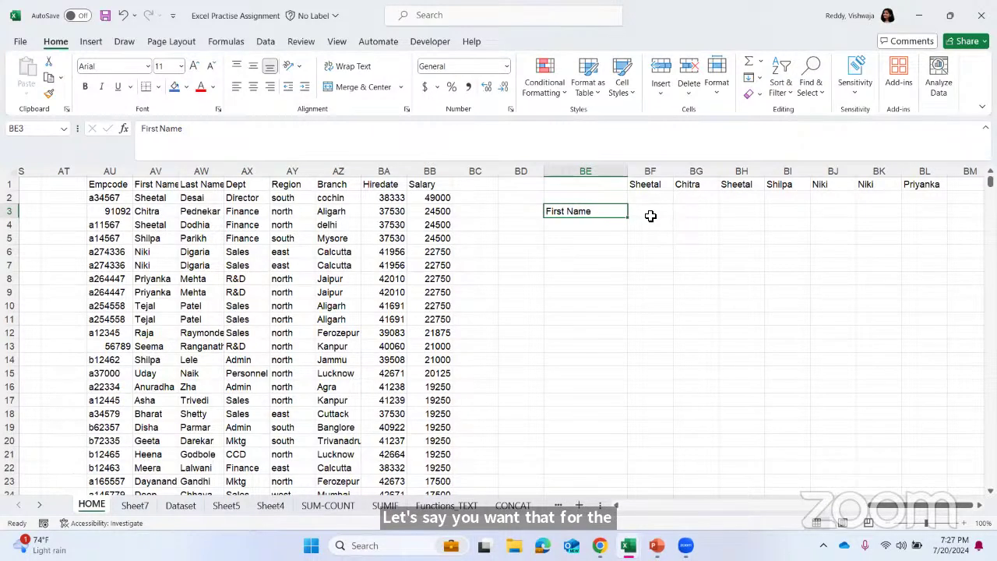
pyautogui.click(602, 188)
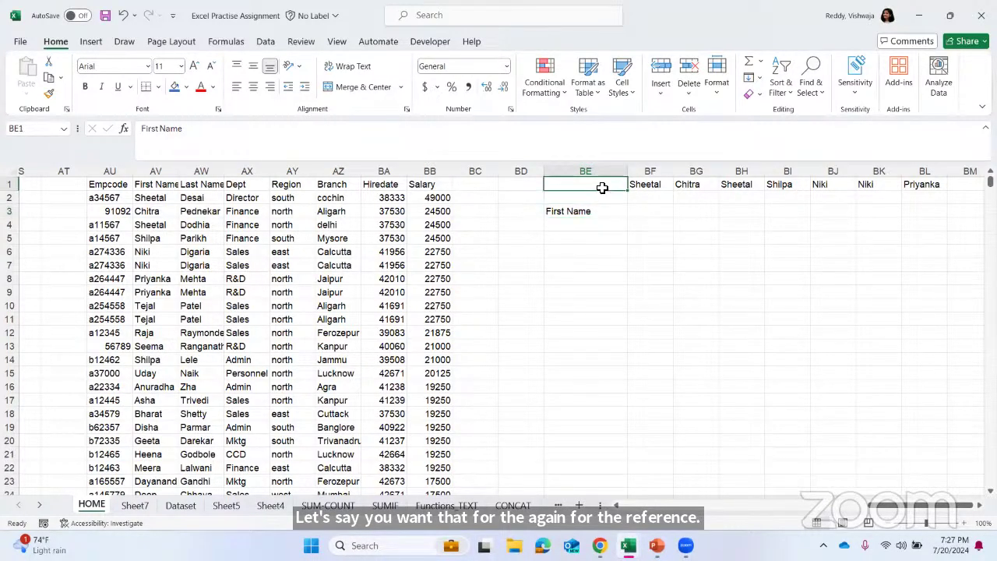
pyautogui.click(624, 223)
# Format the merged comma-separated name list in cell T3 with font size 18 and the Amasis MT Pro Black font.
pyautogui.hscroll(-5, 625, 224)
pyautogui.hscroll(-15, 624, 223)
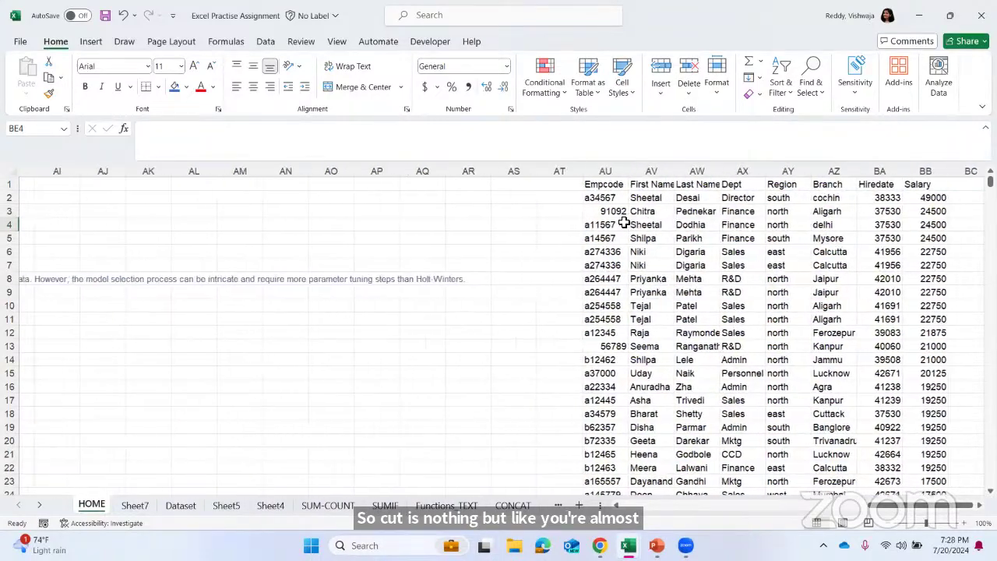
pyautogui.hscroll(-3, 624, 223)
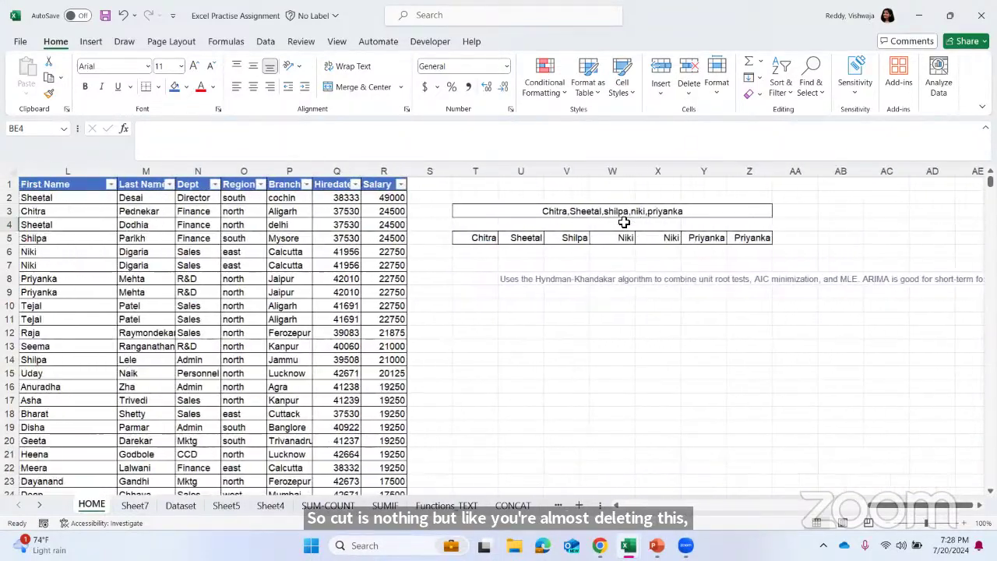
pyautogui.click(553, 297)
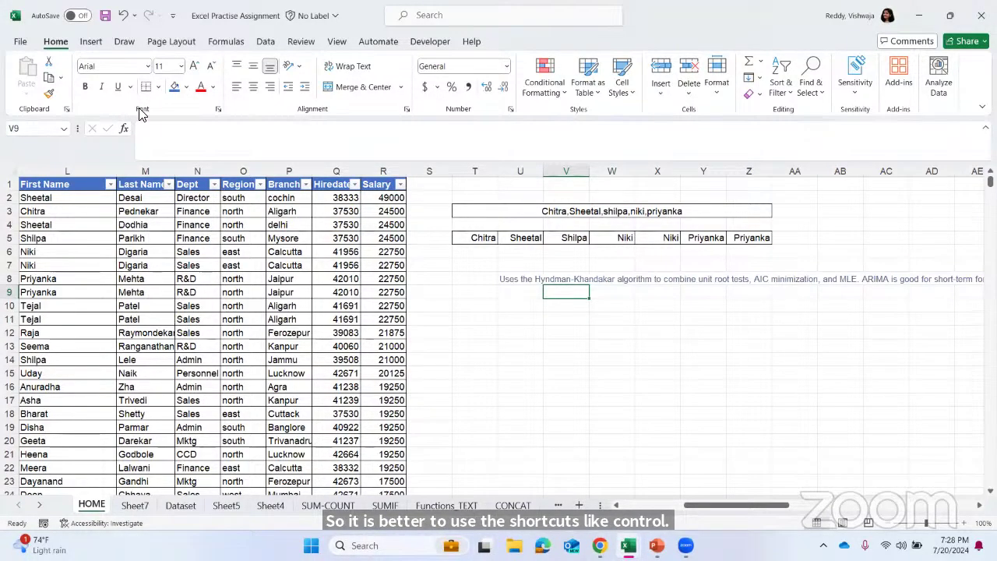
pyautogui.click(541, 212)
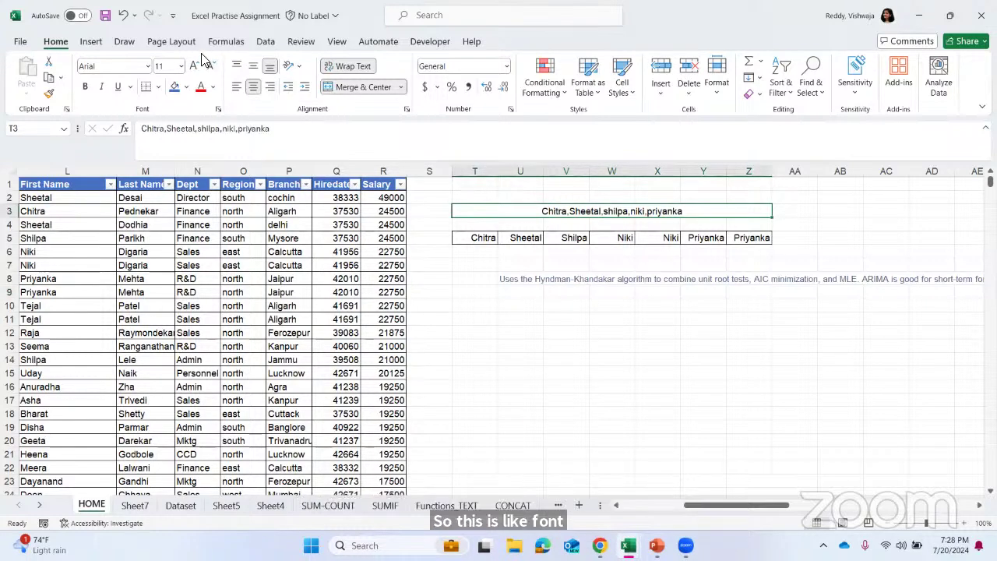
pyautogui.click(180, 66)
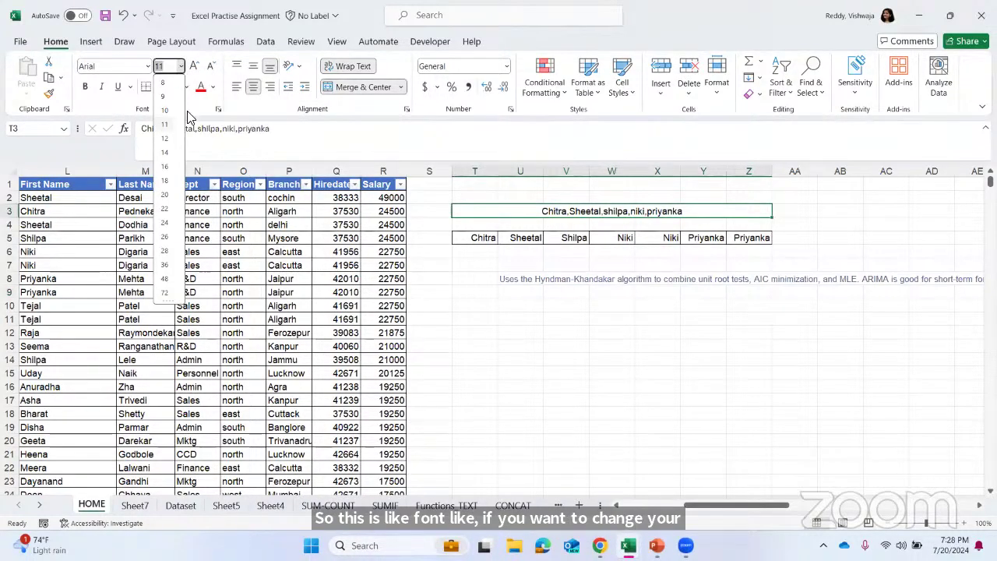
pyautogui.click(165, 180)
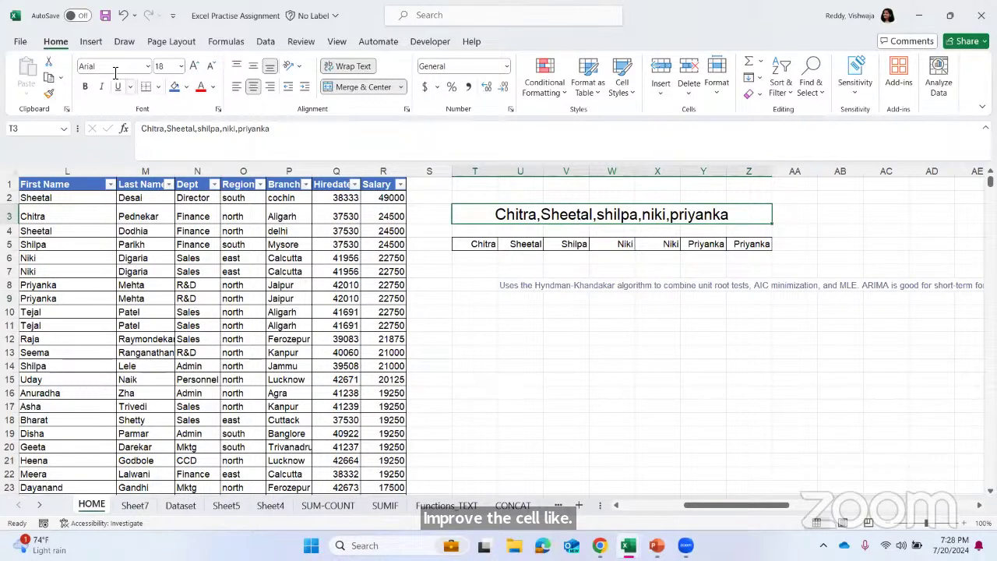
pyautogui.click(147, 67)
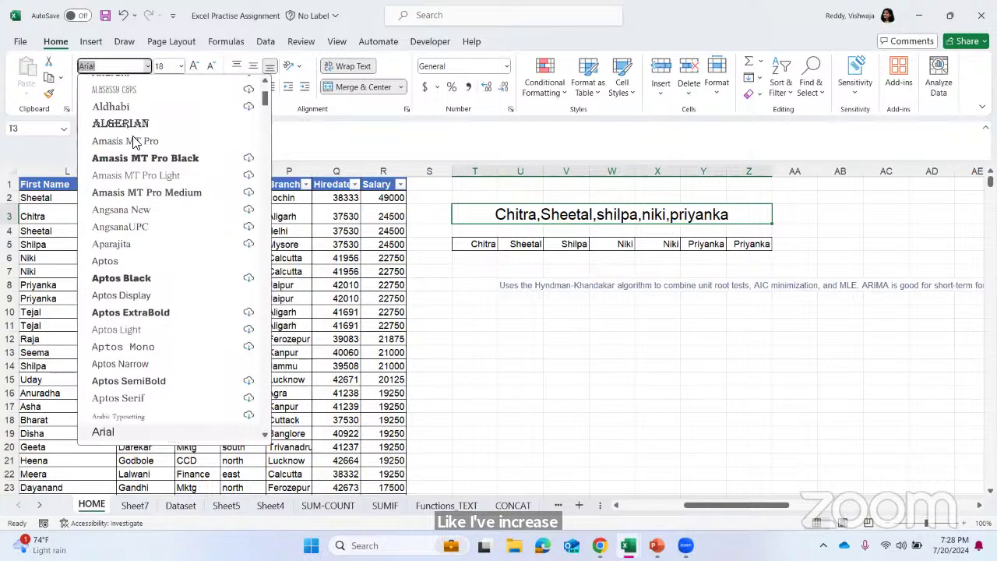
pyautogui.click(145, 158)
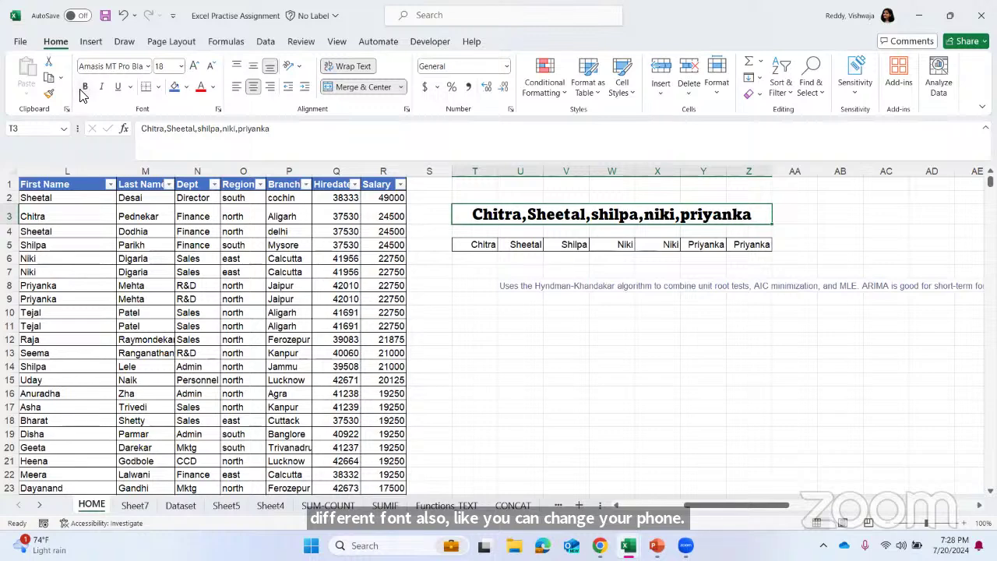
# Italicize the name in cell T5 and underline the name in cell U5.
pyautogui.click(481, 243)
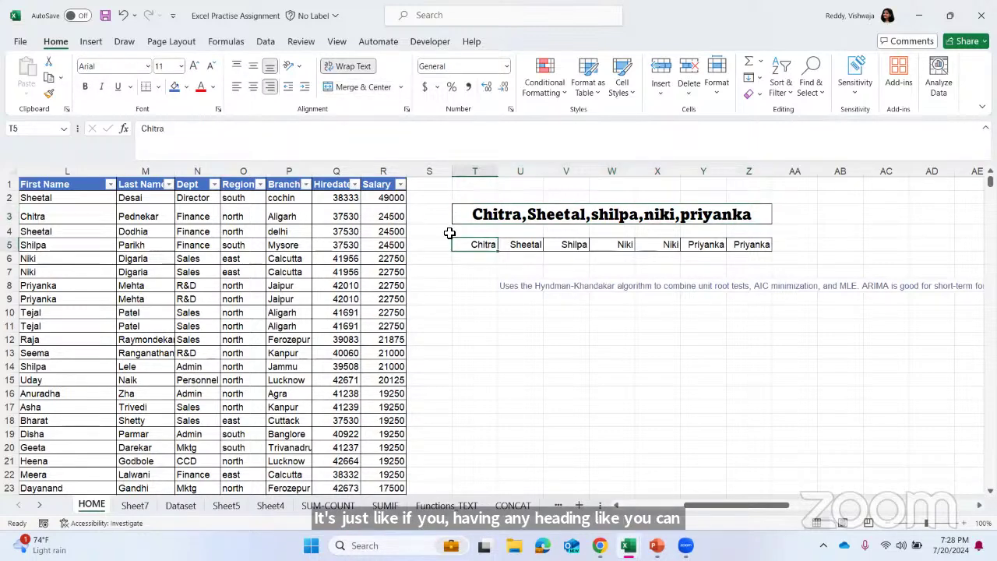
pyautogui.click(104, 90)
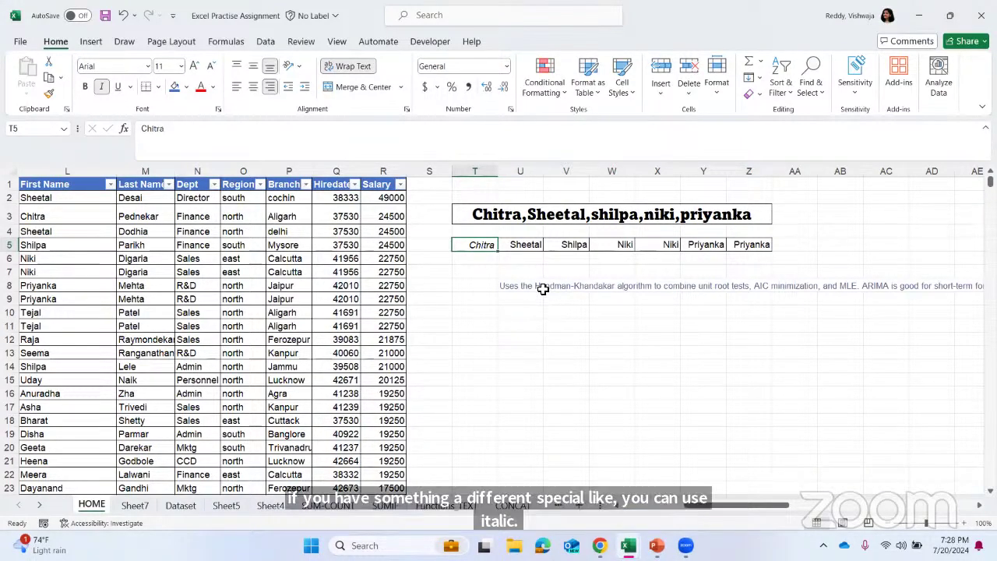
pyautogui.click(523, 242)
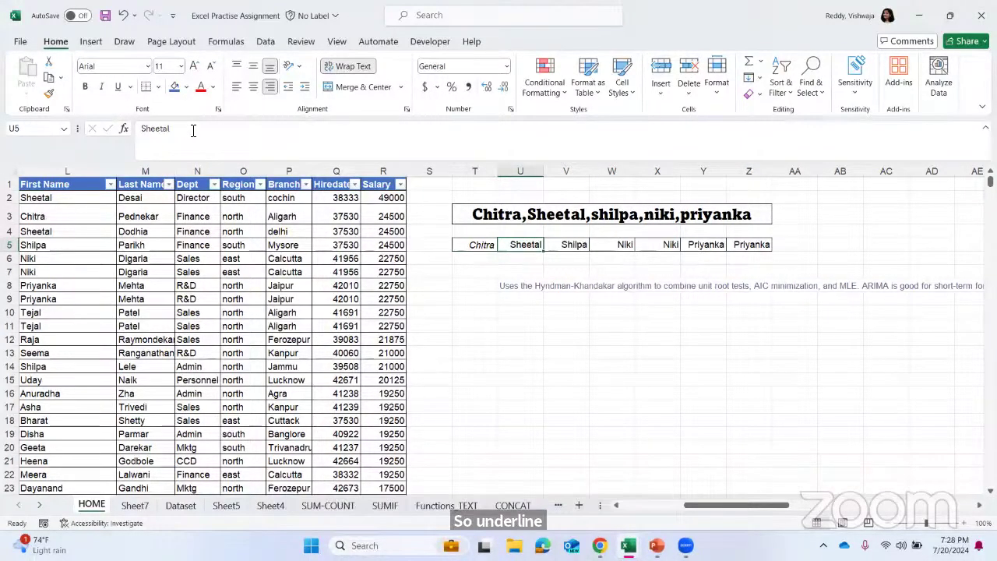
pyautogui.click(119, 87)
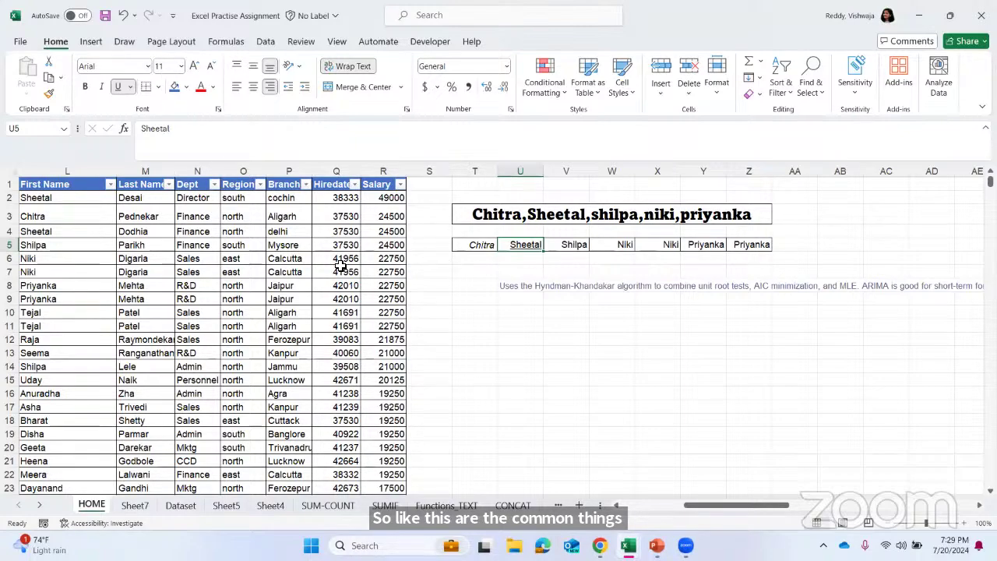
# Apply All Borders to columns AU through BB of the values-only employee table.
pyautogui.hscroll(10, 341, 266)
pyautogui.hscroll(5, 341, 266)
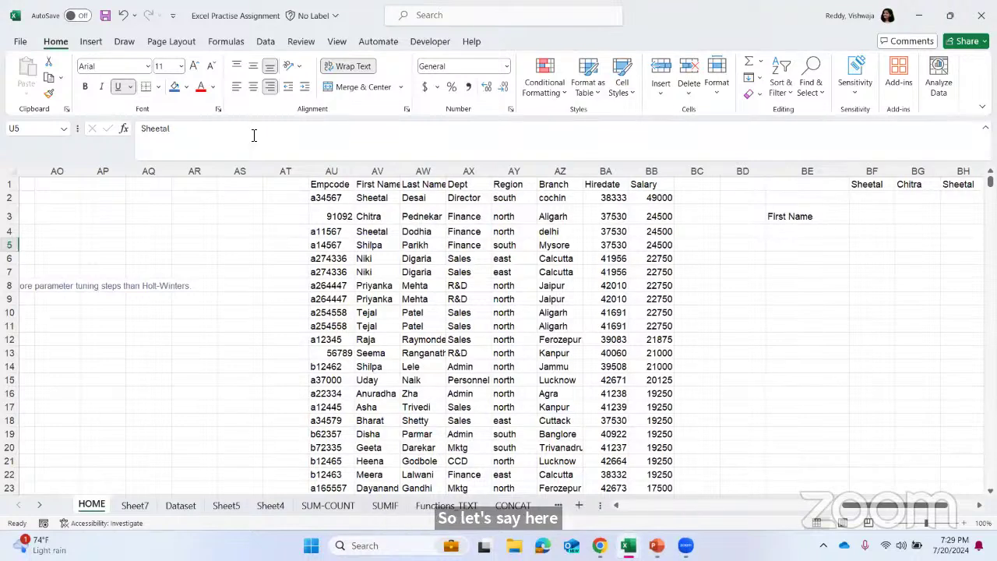
pyautogui.click(344, 173)
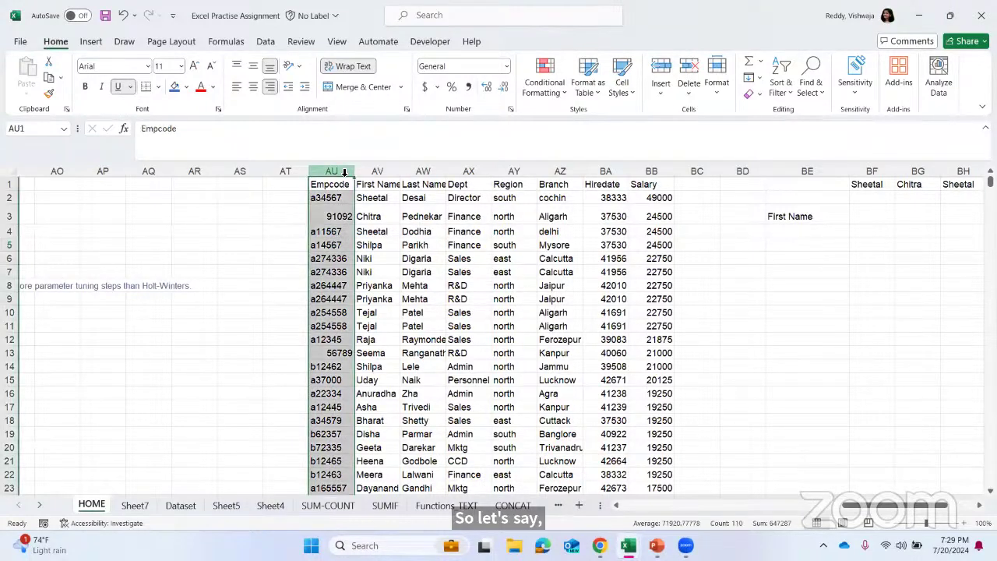
pyautogui.hotkey('shift', 'Right')
pyautogui.hotkey('shift', 'Right')
pyautogui.hotkey('shift', 'Right')
pyautogui.hotkey('shift', 'Right')
pyautogui.hotkey('shift', 'Right')
pyautogui.hotkey('shift', 'Right')
pyautogui.hotkey('shift', 'Right')
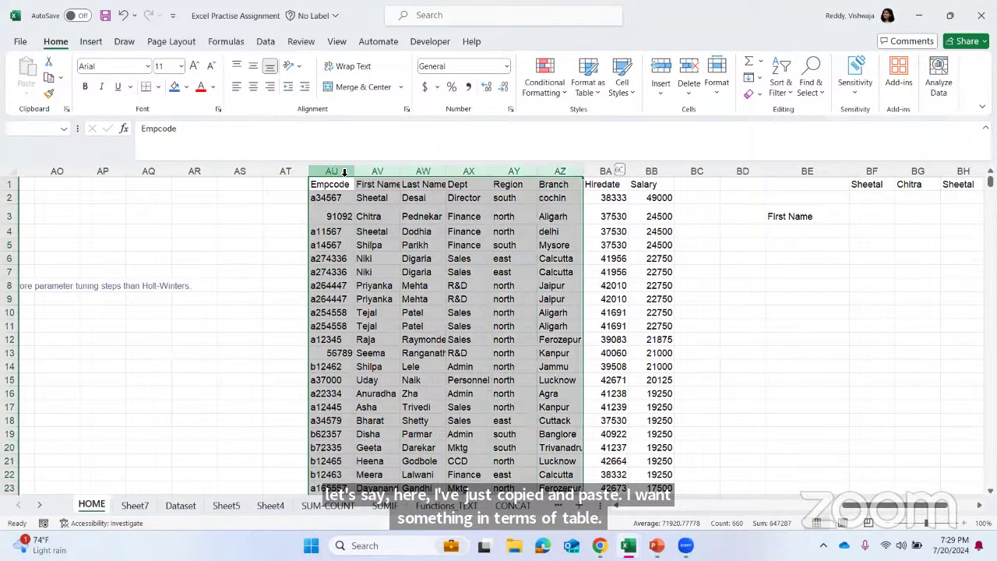
pyautogui.click(160, 87)
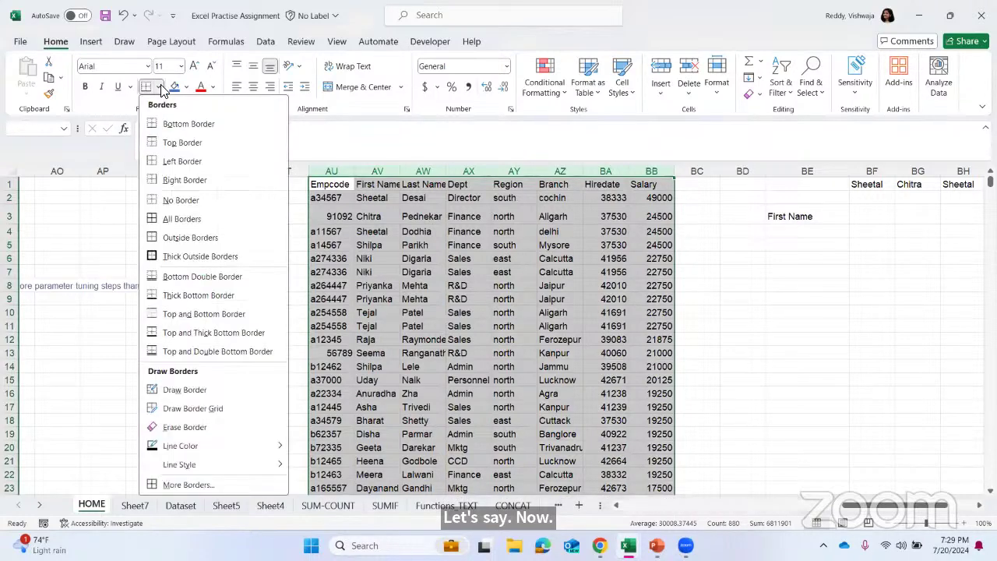
pyautogui.click(195, 222)
pyautogui.click(714, 222)
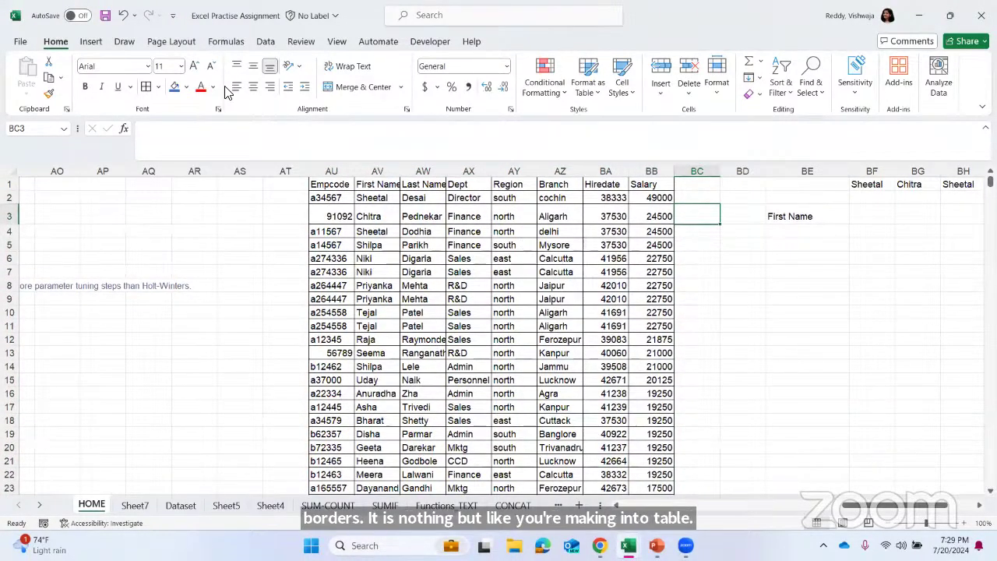
# Apply Thick Outside Borders to empty cell BC3, and try the Erase Border tool on column AU.
pyautogui.click(159, 88)
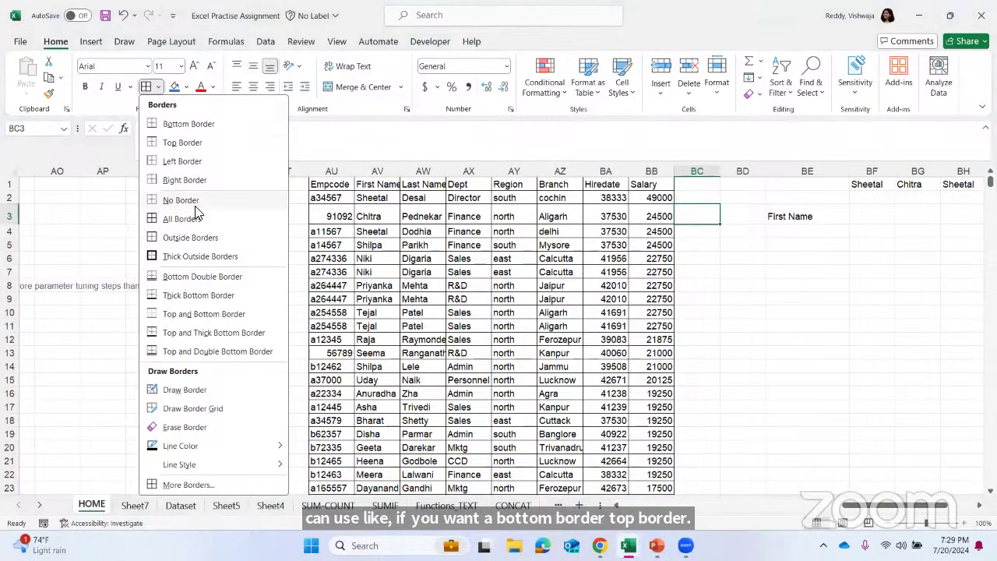
pyautogui.click(207, 258)
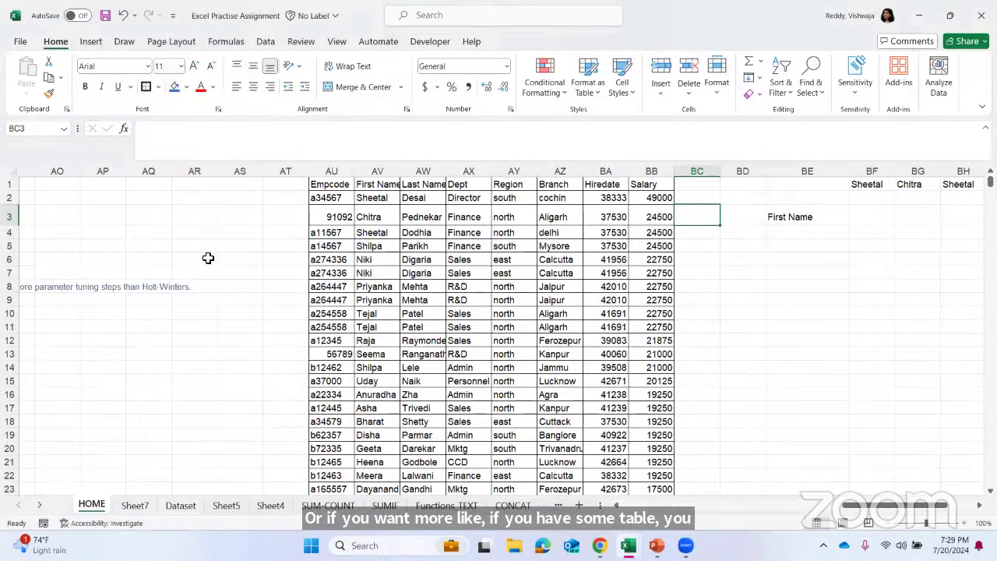
pyautogui.click(156, 87)
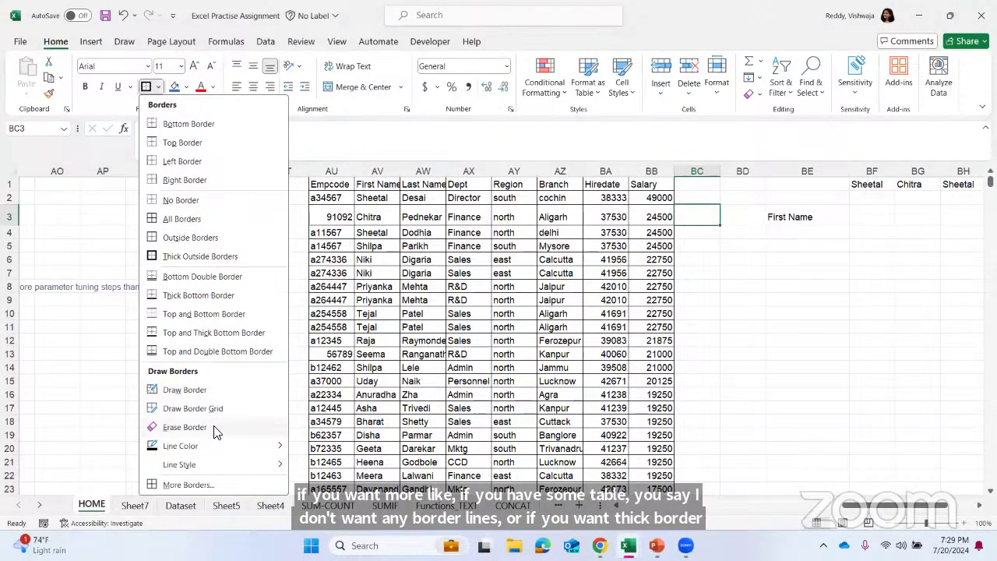
pyautogui.click(185, 427)
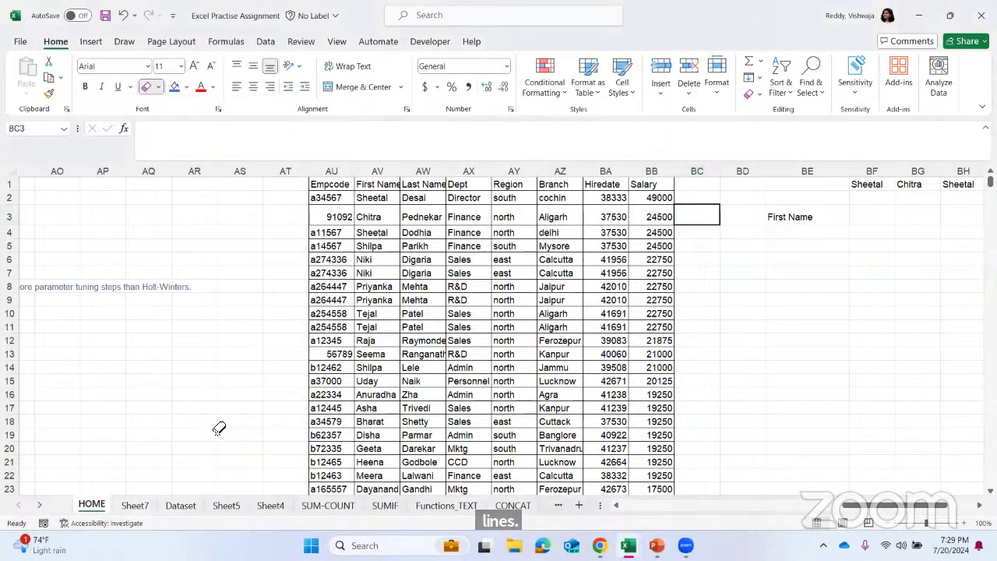
pyautogui.click(329, 172)
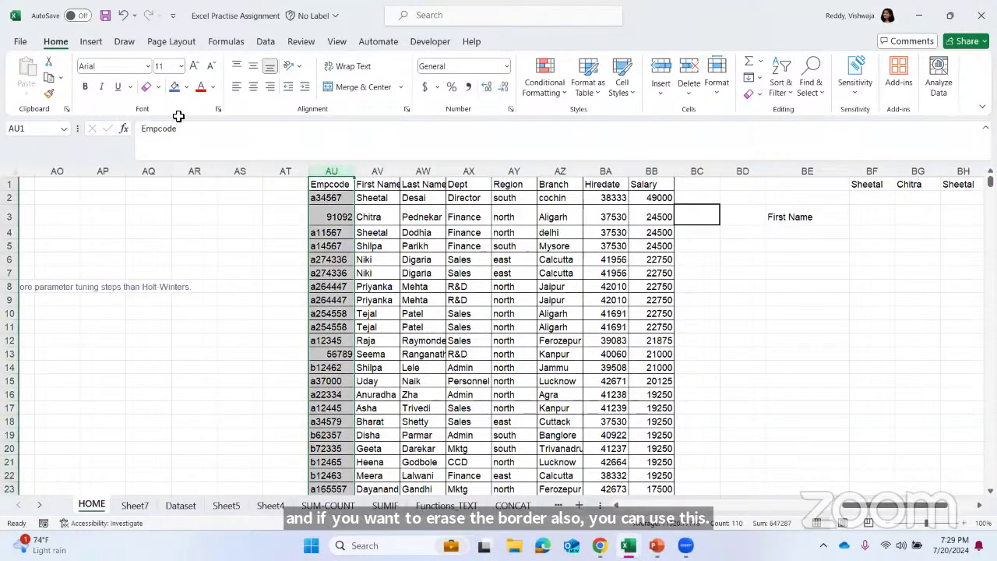
pyautogui.click(194, 184)
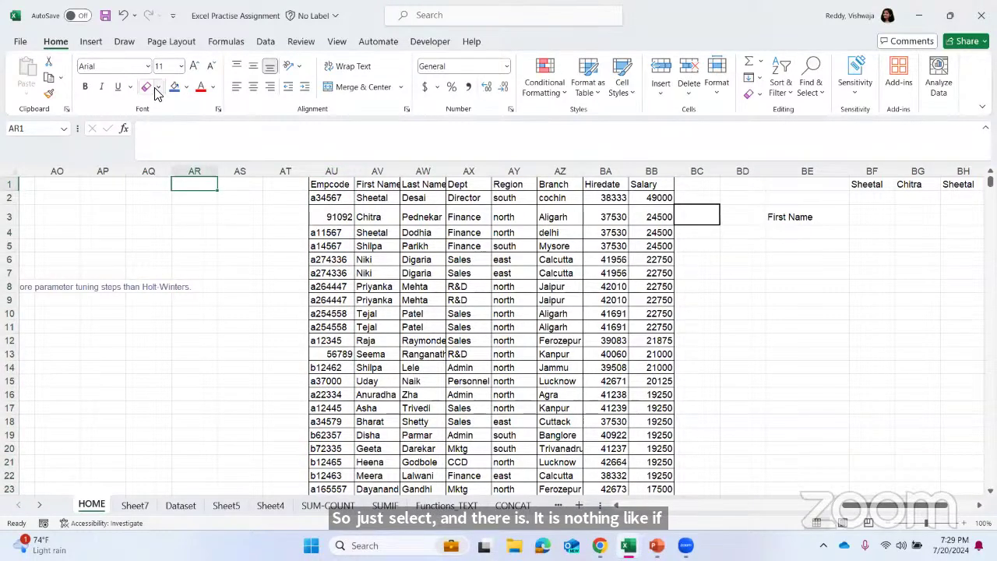
# Apply Thick Outside Borders around columns AU through BB of the employee table.
pyautogui.click(337, 171)
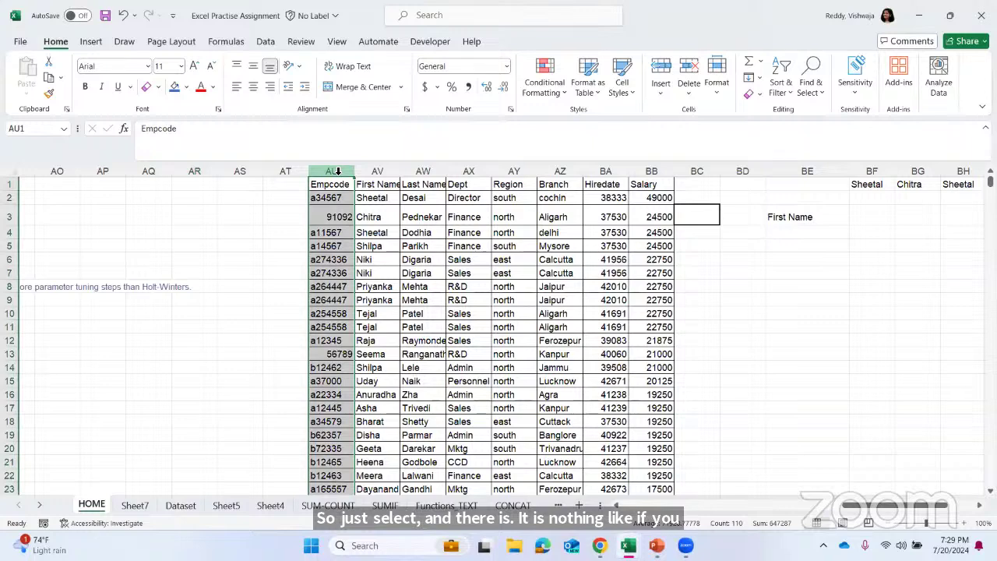
pyautogui.moveTo(337, 172); pyautogui.dragTo(663, 171)
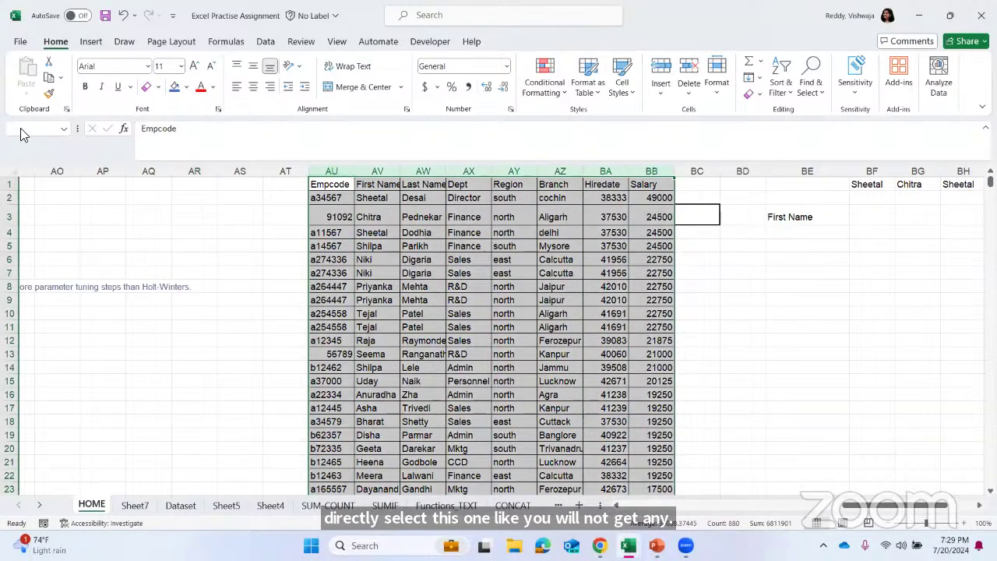
pyautogui.click(158, 86)
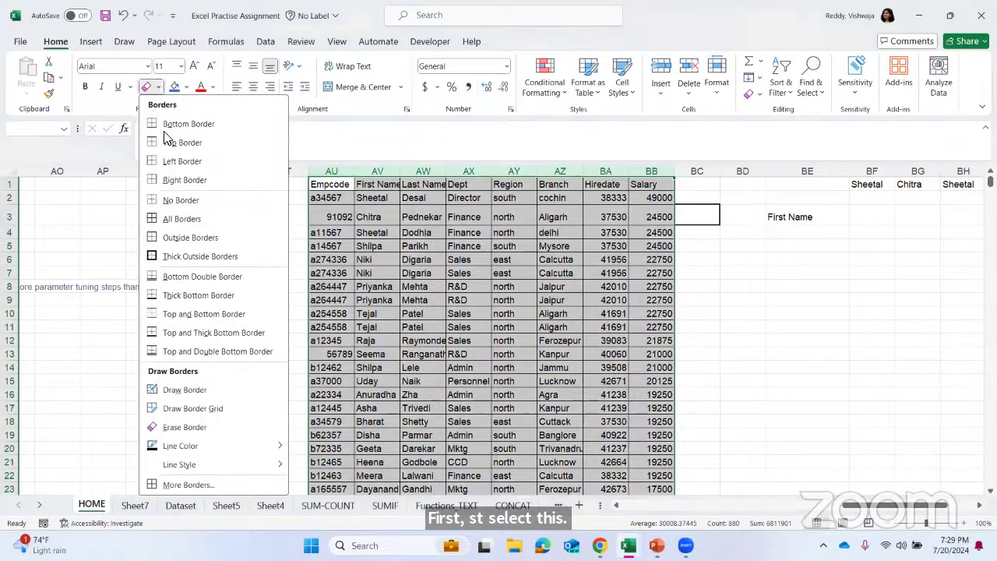
pyautogui.click(196, 263)
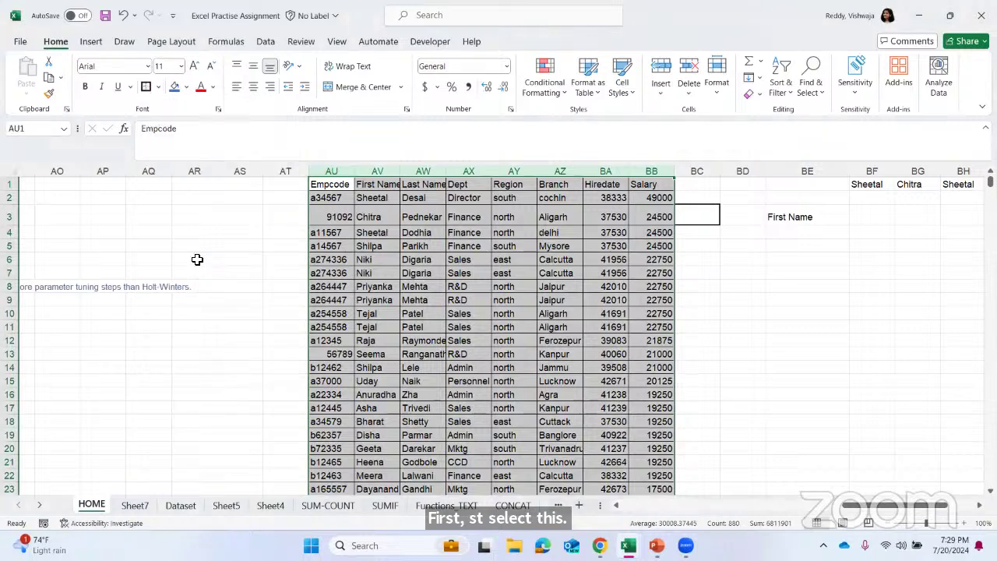
# Try the Erase Border tool on columns AU through BB of the employee table.
pyautogui.click(158, 87)
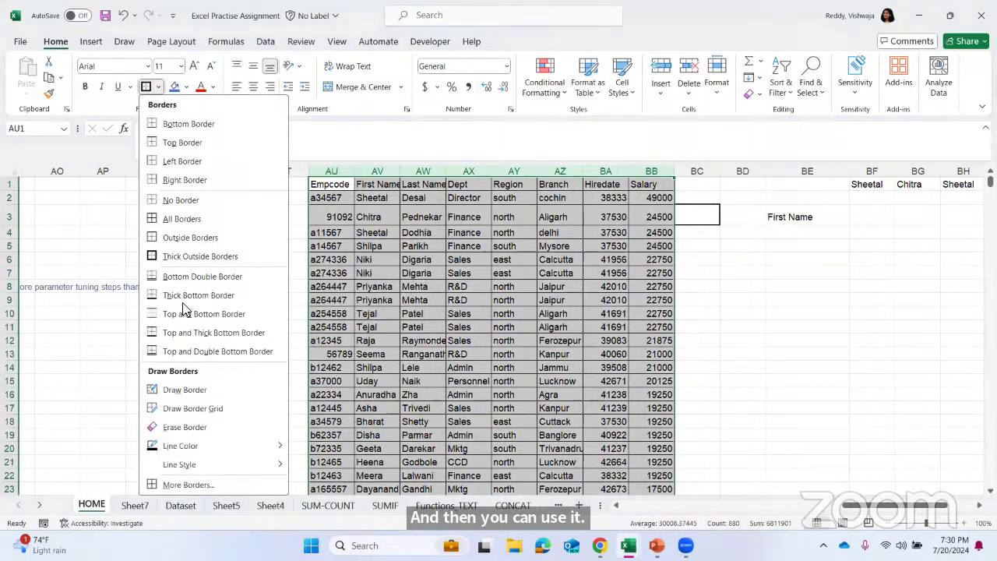
pyautogui.click(196, 427)
pyautogui.scroll(5, 555, 266)
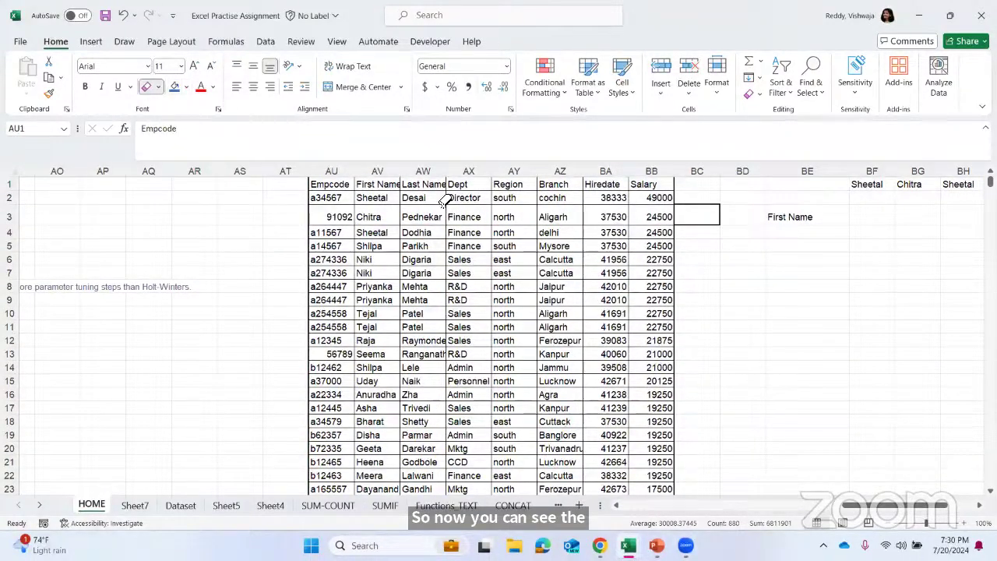
pyautogui.click(333, 170)
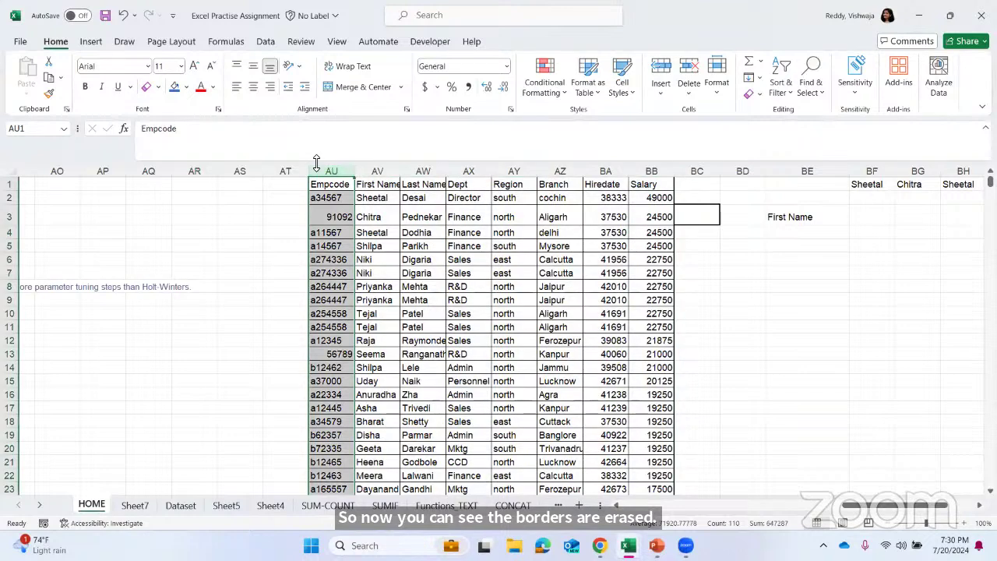
# Fill the table's header cells AU1 through BB1 with a light blue theme color.
pyautogui.click(326, 189)
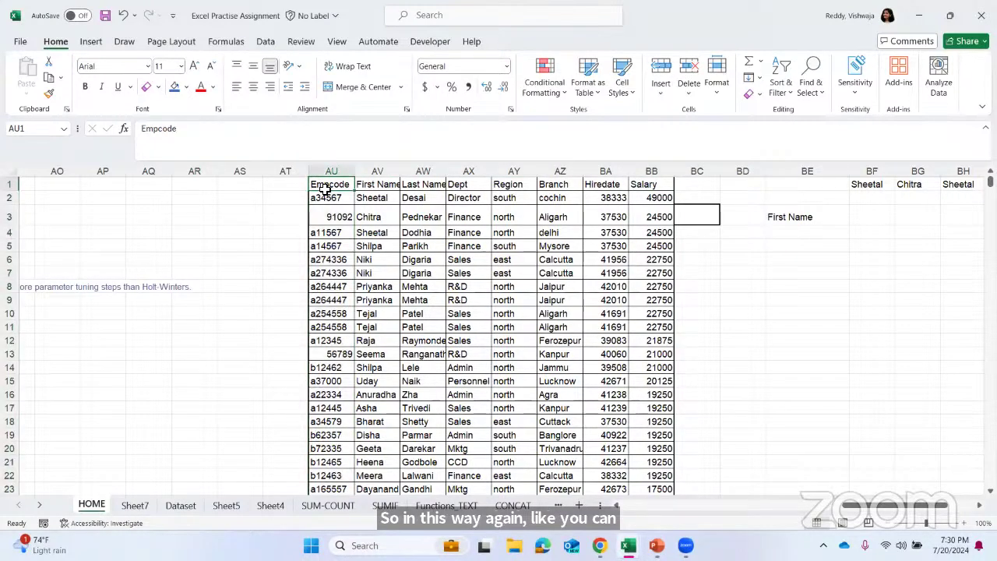
pyautogui.hotkey('shift', 'Right')
pyautogui.hotkey('shift', 'Right')
pyautogui.hotkey('shift', 'Right')
pyautogui.hotkey('shift', 'Right')
pyautogui.hotkey('shift', 'Right')
pyautogui.hotkey('shift', 'Right')
pyautogui.hotkey('shift', 'Right')
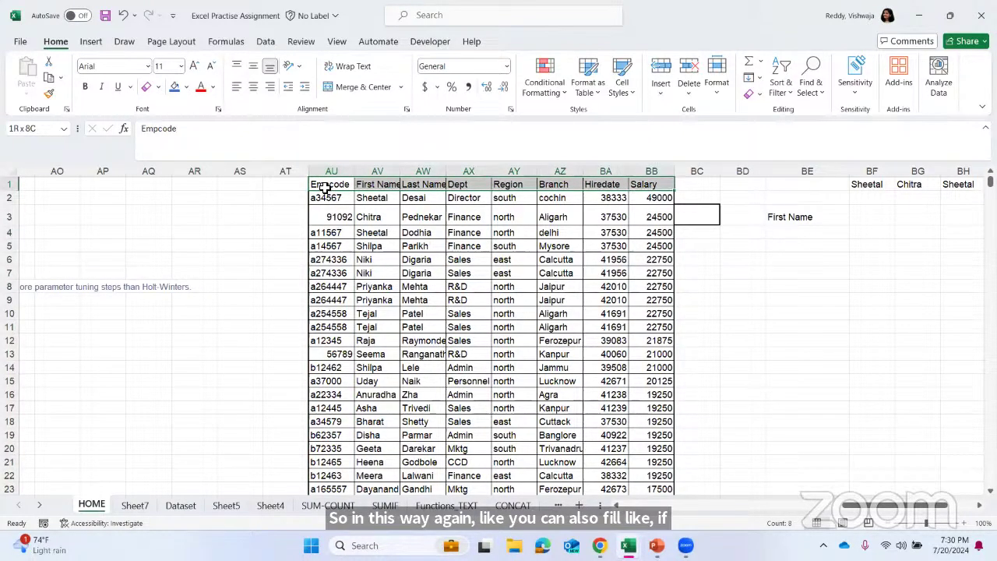
pyautogui.click(176, 87)
pyautogui.click(187, 87)
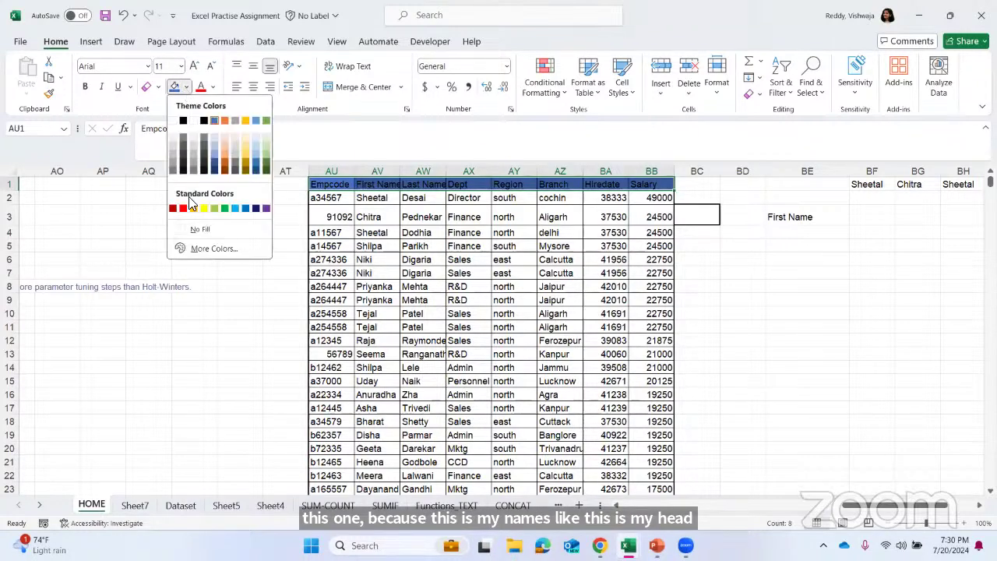
pyautogui.click(214, 143)
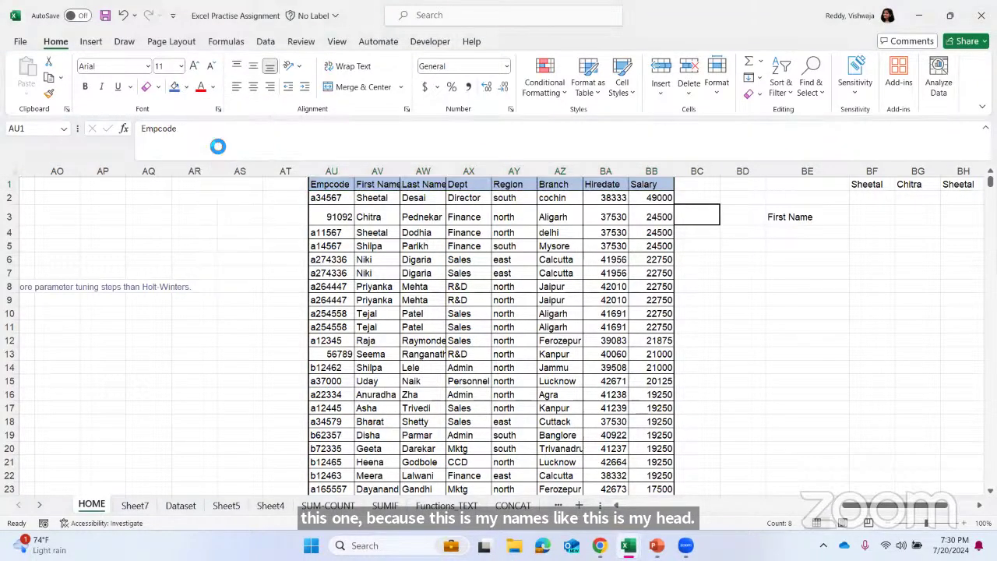
# Set the header text in AU1 through BB1 to a dark green font color and make it bold.
pyautogui.click(212, 87)
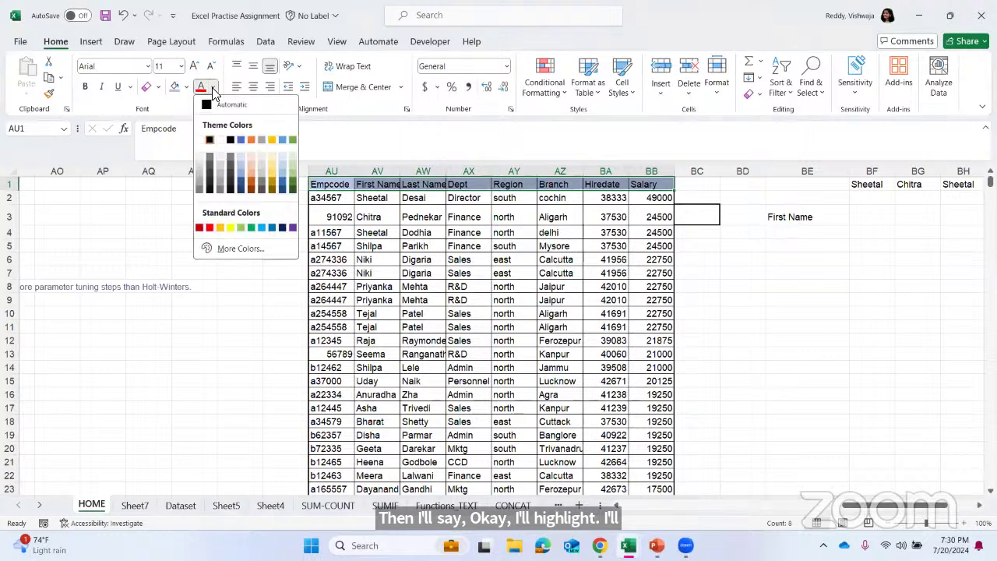
pyautogui.click(289, 184)
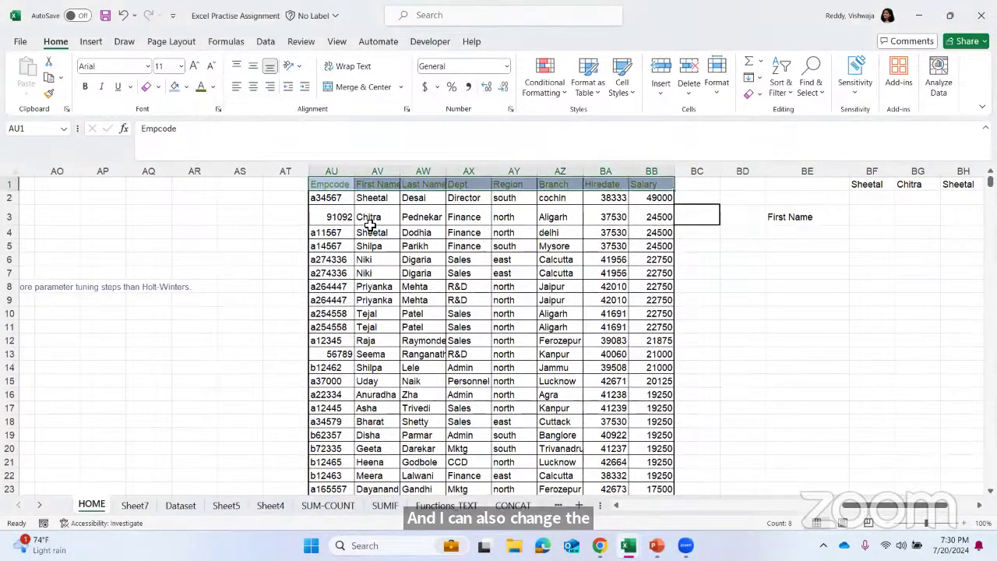
pyautogui.click(86, 87)
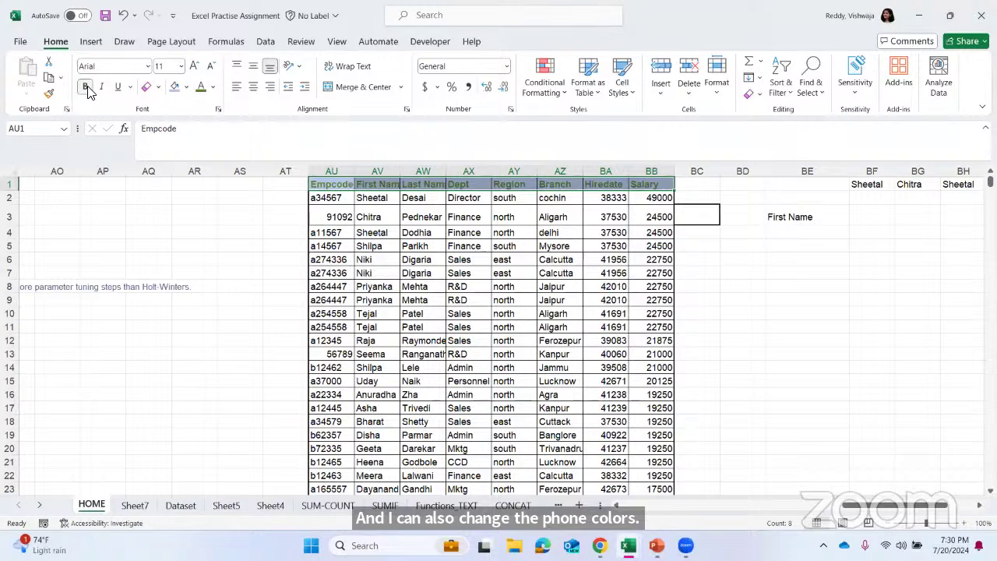
pyautogui.click(431, 300)
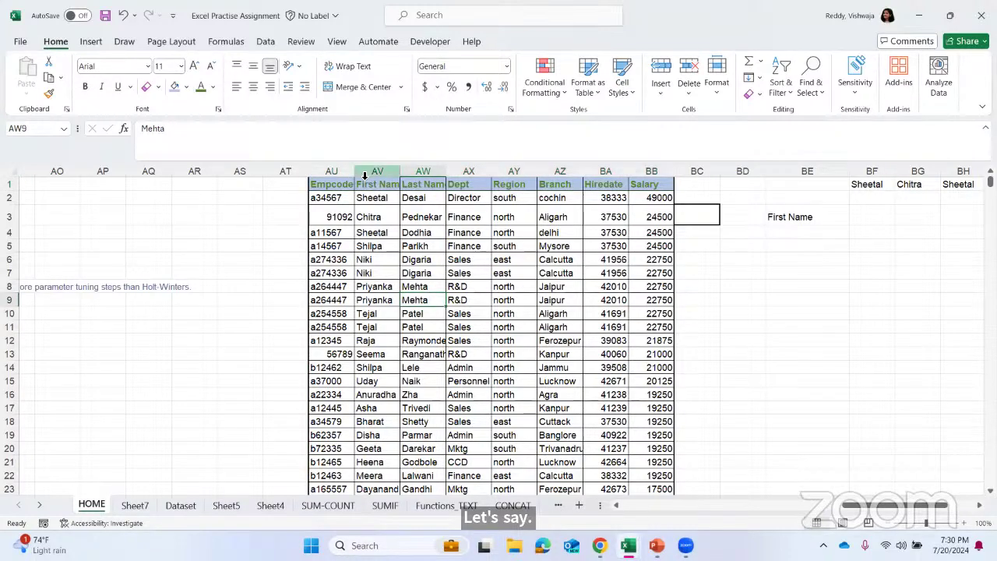
# Widen column AU and select its Empcode header cell.
pyautogui.moveTo(355, 176); pyautogui.dragTo(379, 179)
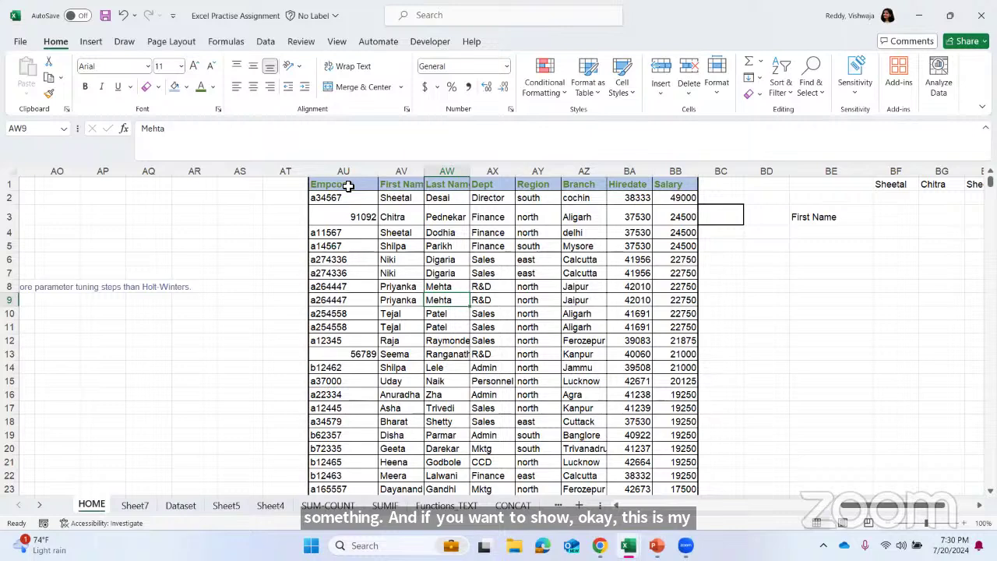
pyautogui.click(349, 186)
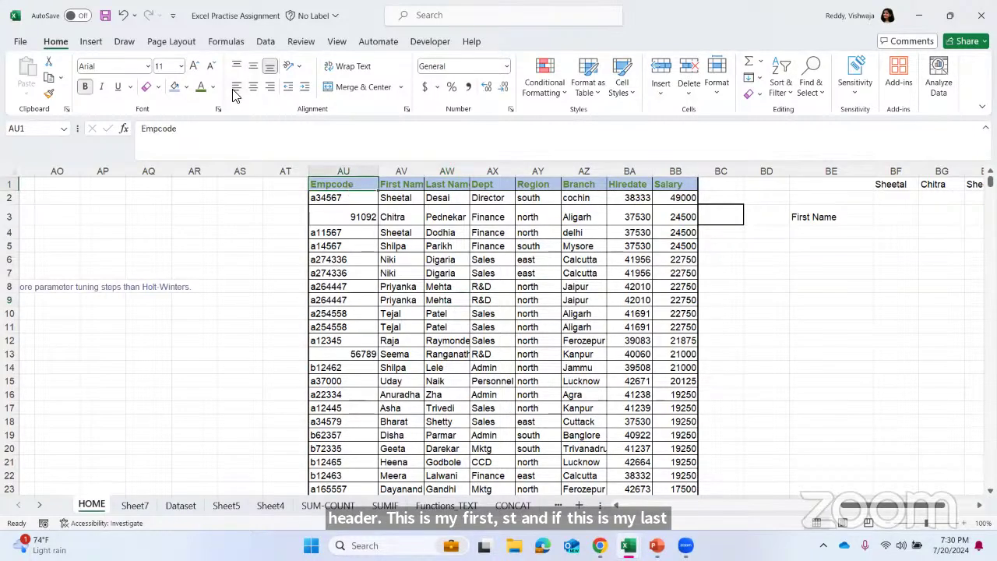
pyautogui.hscroll(-6, 164, 175)
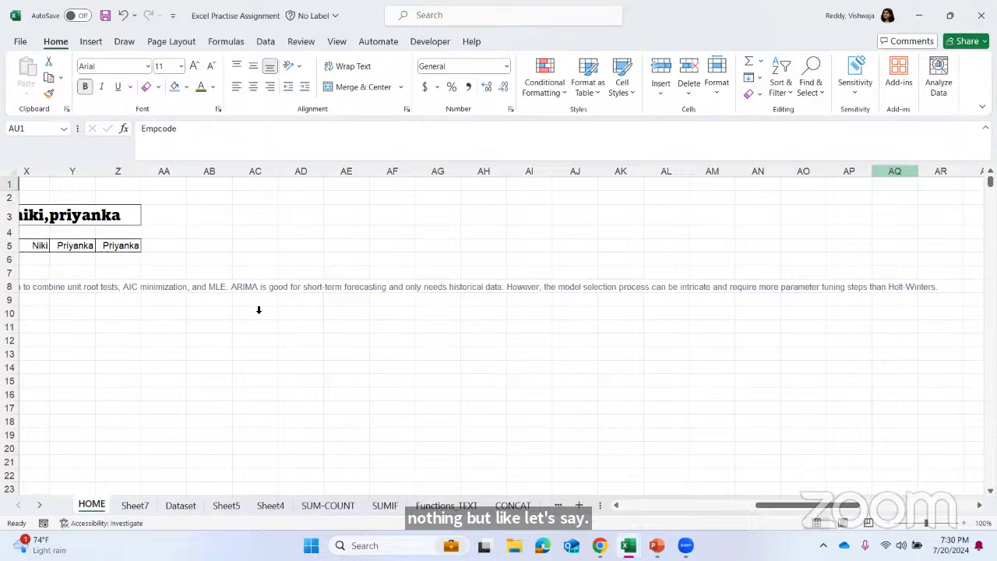
pyautogui.hscroll(-3, 259, 311)
pyautogui.click(295, 290)
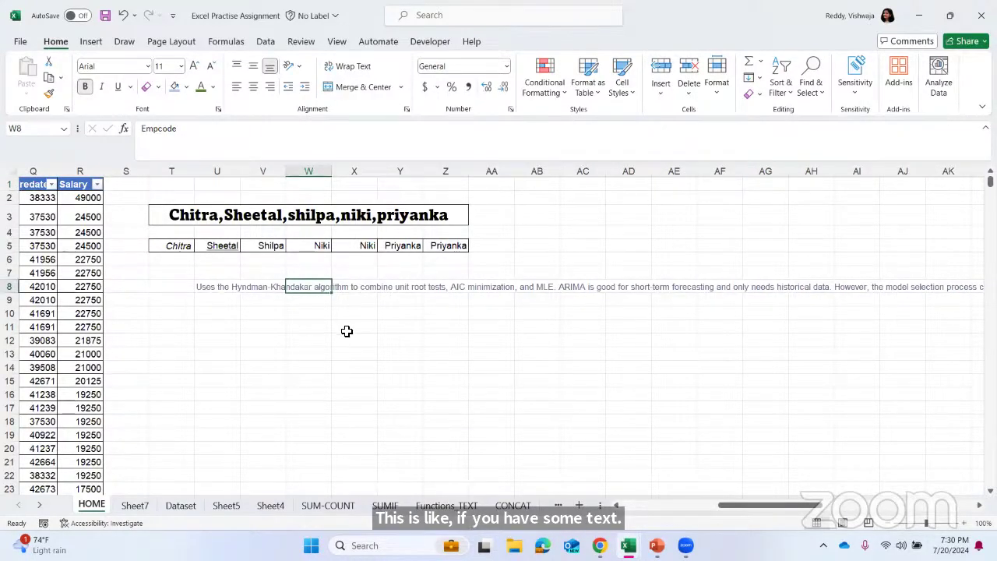
pyautogui.hscroll(-6, 537, 284)
pyautogui.rightClick(210, 288)
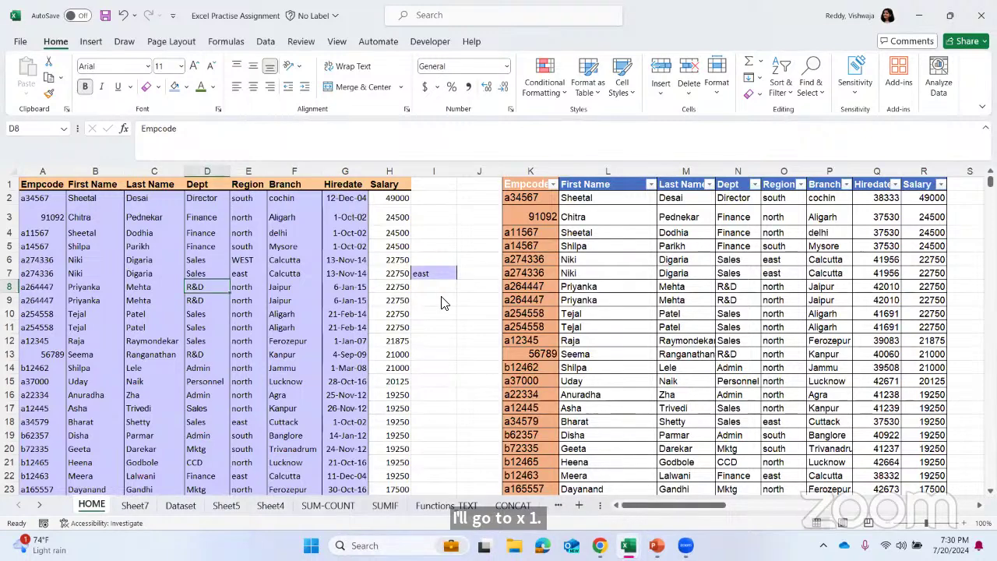
pyautogui.click(441, 300)
pyautogui.hscroll(4, 511, 255)
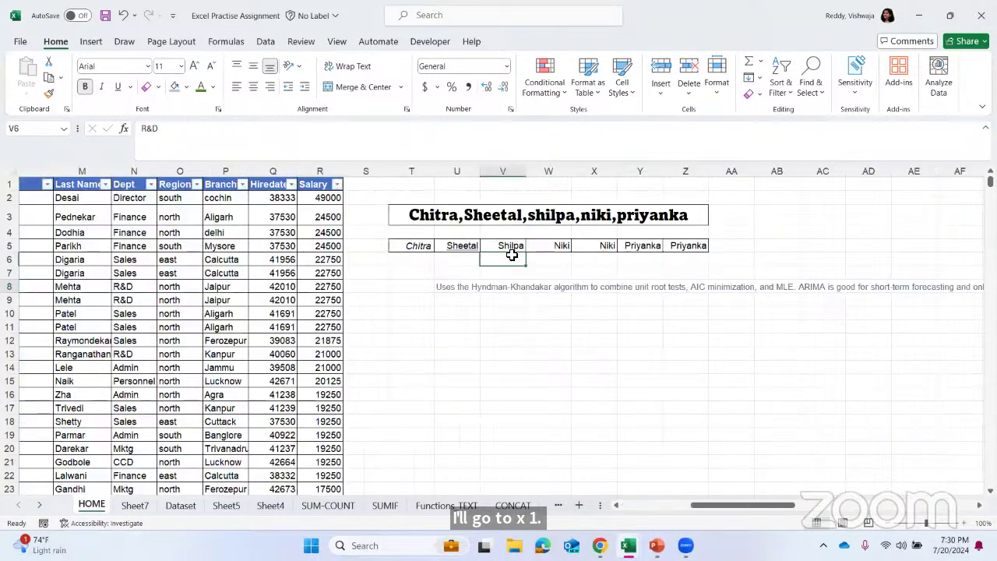
pyautogui.click(512, 255)
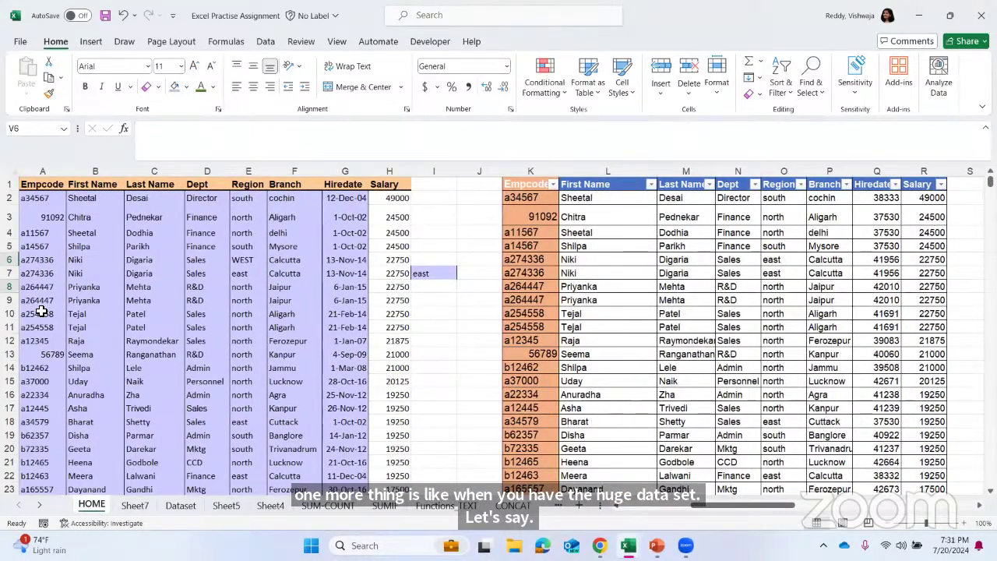
# Jump down column A to the last employee record and the sheet's final row, and return to cell A1.
pyautogui.click(49, 266)
pyautogui.hotkey('ctrl', 'Down')
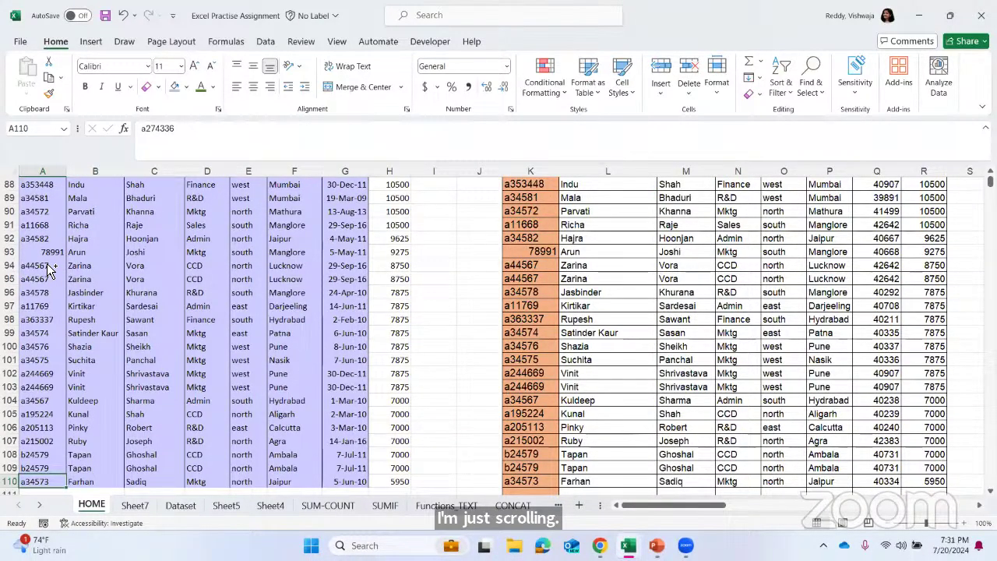
pyautogui.hotkey('ctrl', 'Down')
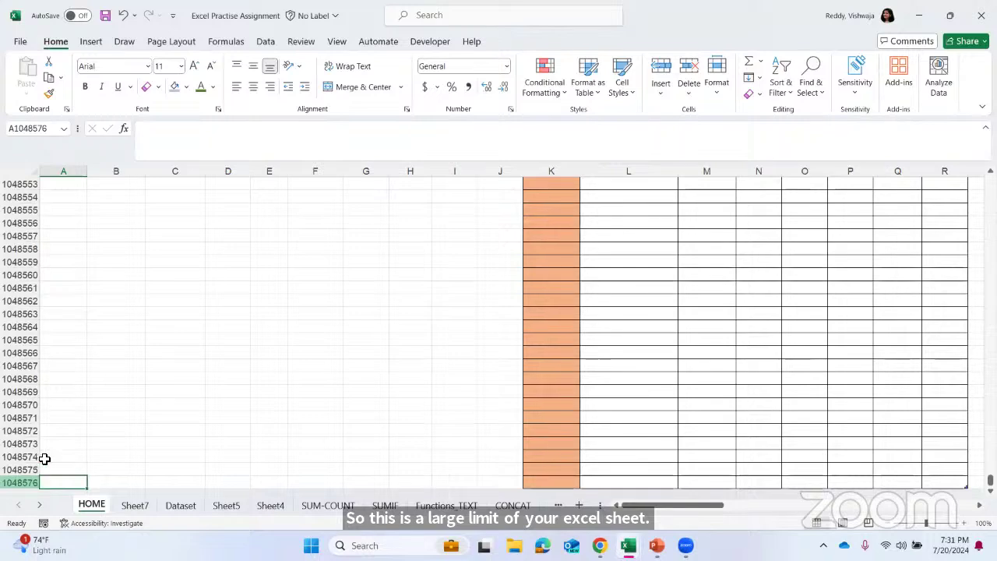
pyautogui.hotkey('ctrl', 'Up')
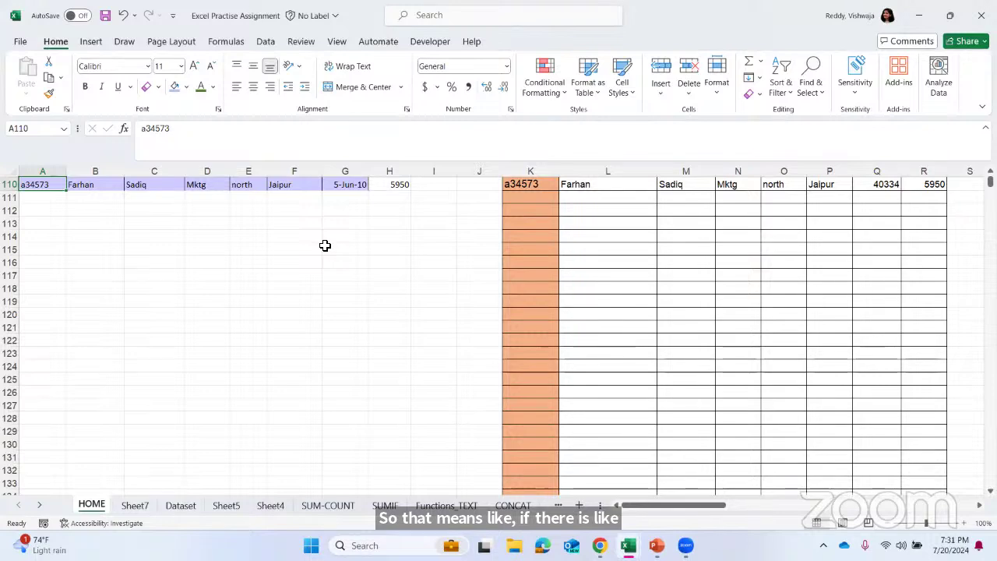
pyautogui.hotkey('ctrl', 'shift', 'Up')
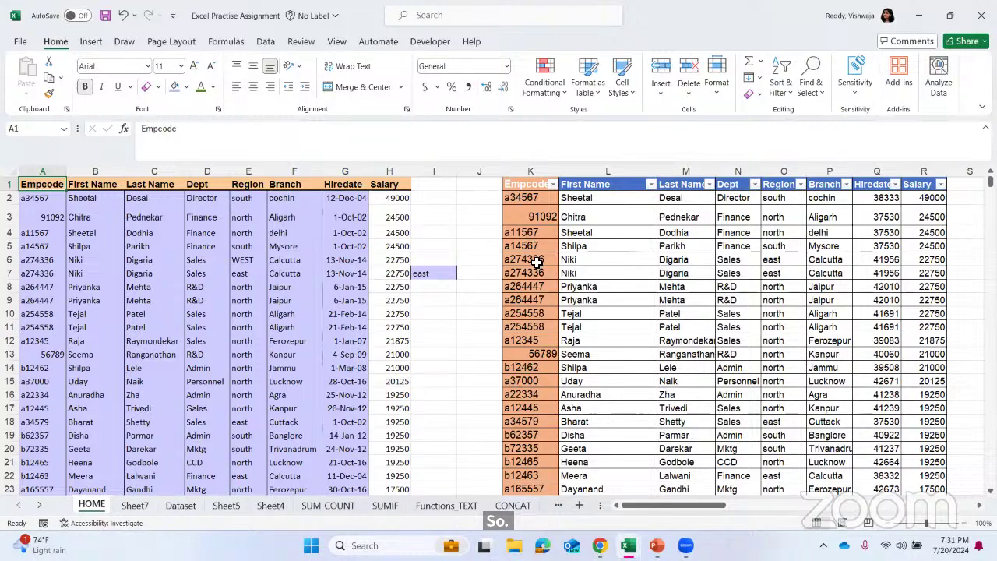
# Try center, left and right alignment on the long algorithm description in cell U8.
pyautogui.hscroll(6, 536, 263)
pyautogui.hscroll(1, 539, 264)
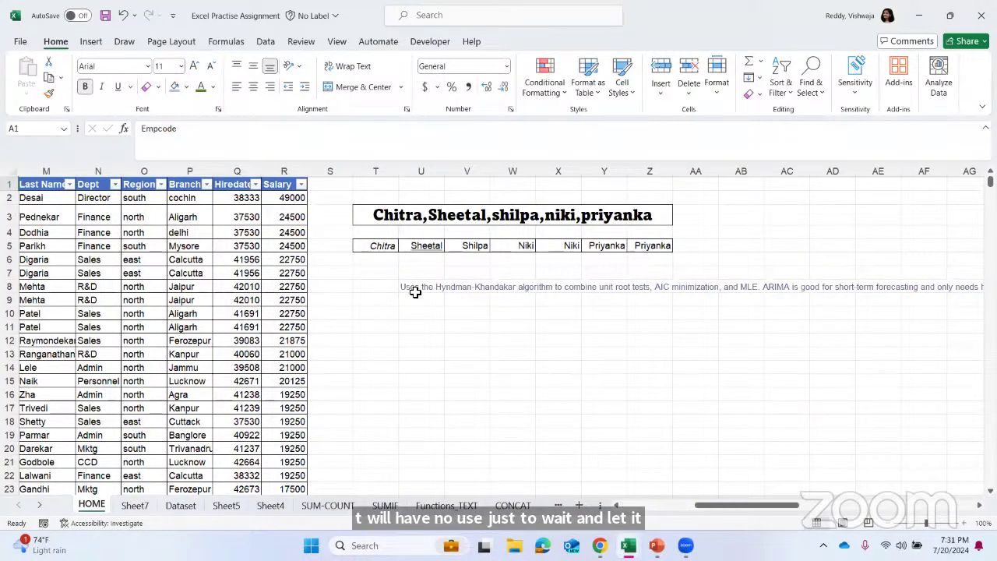
pyautogui.click(418, 290)
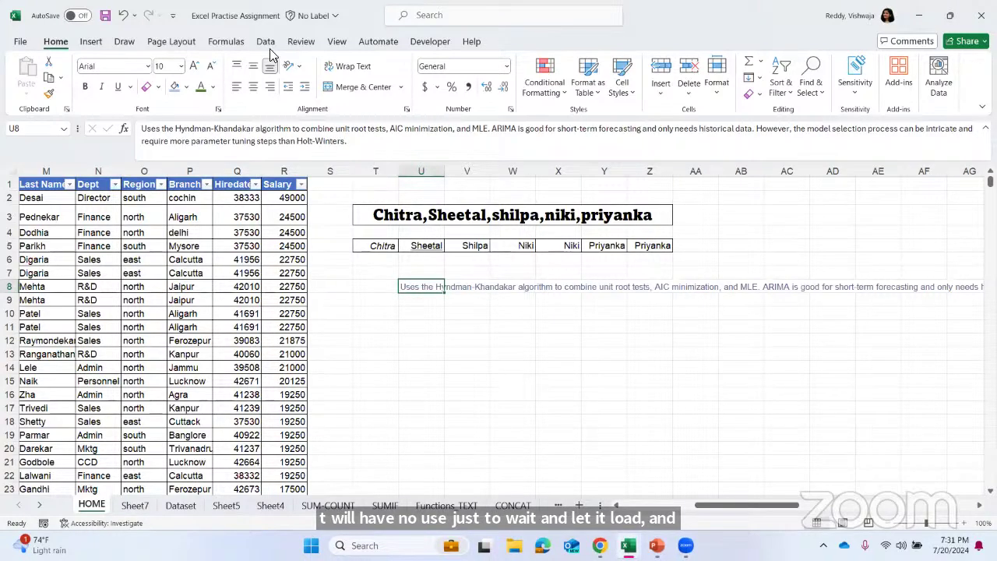
pyautogui.click(253, 87)
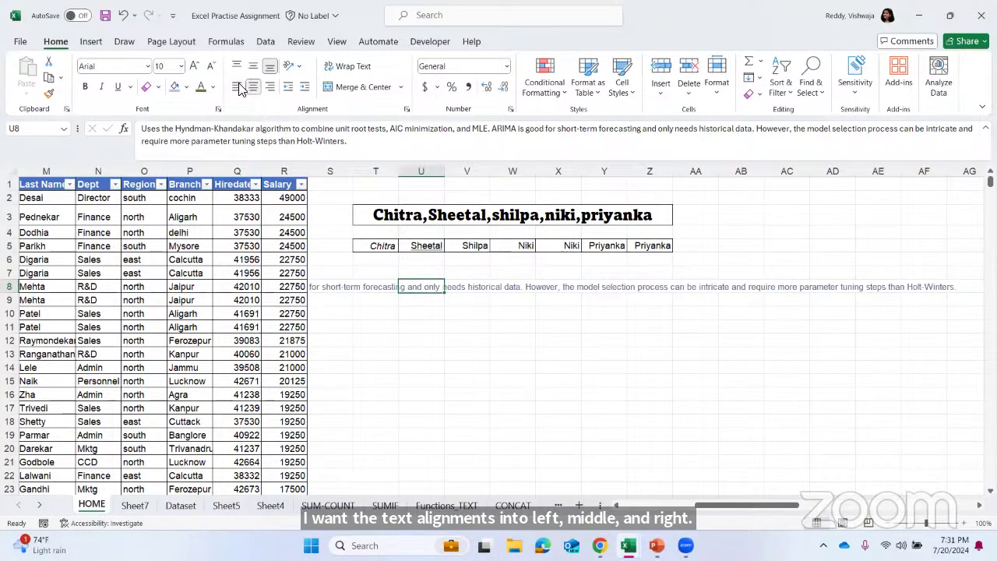
pyautogui.click(237, 87)
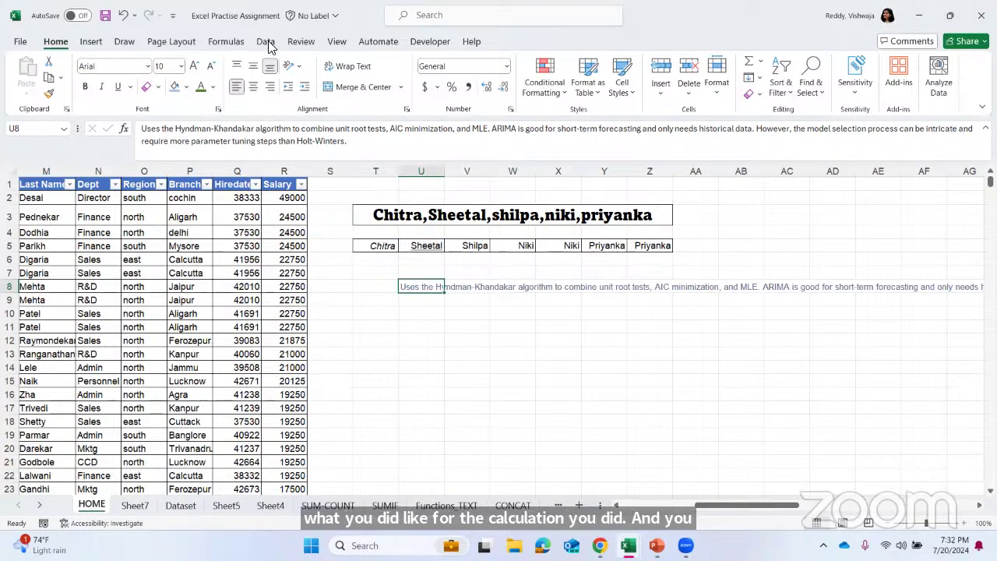
pyautogui.click(257, 91)
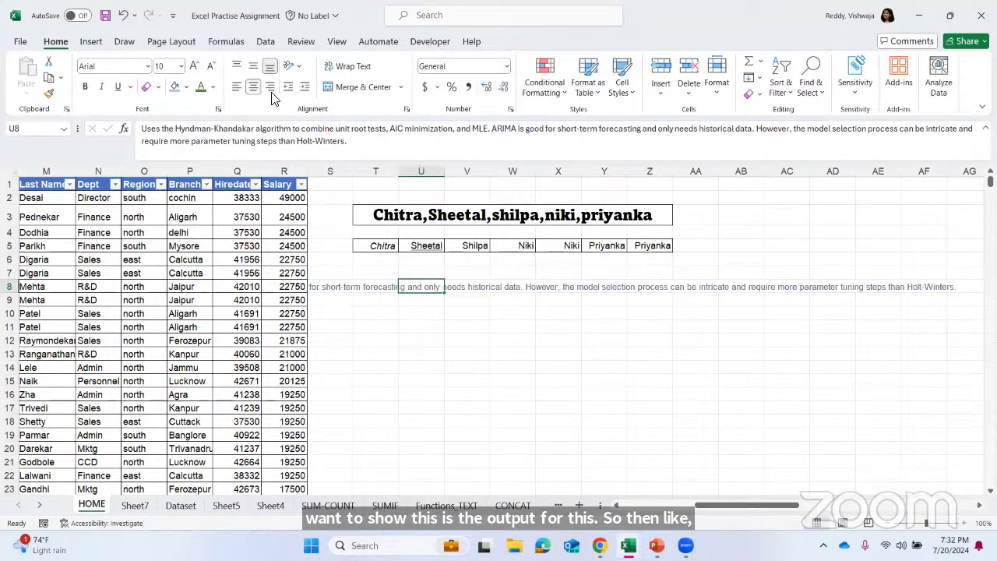
pyautogui.click(270, 88)
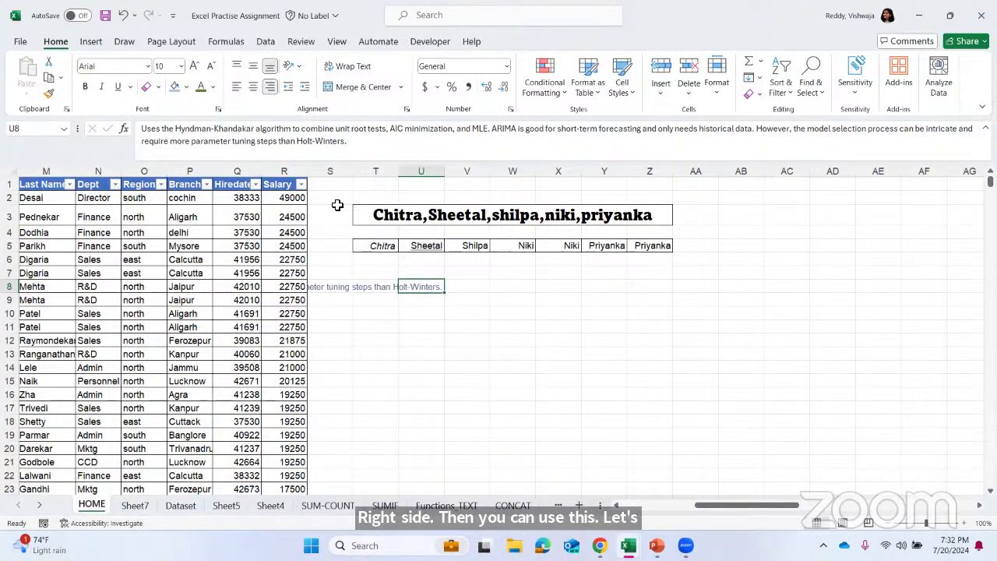
# Undo the alignment changes made to the long text in cell U8.
pyautogui.hotkey('ctrl', 'z')
pyautogui.hotkey('ctrl', 'z')
pyautogui.hotkey('ctrl', 'z')
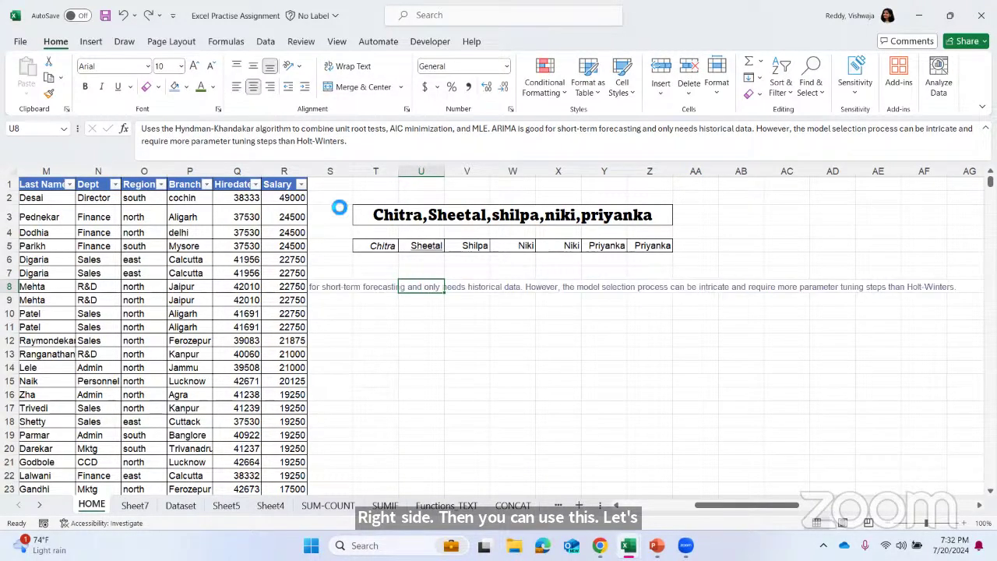
pyautogui.hotkey('ctrl', 'z')
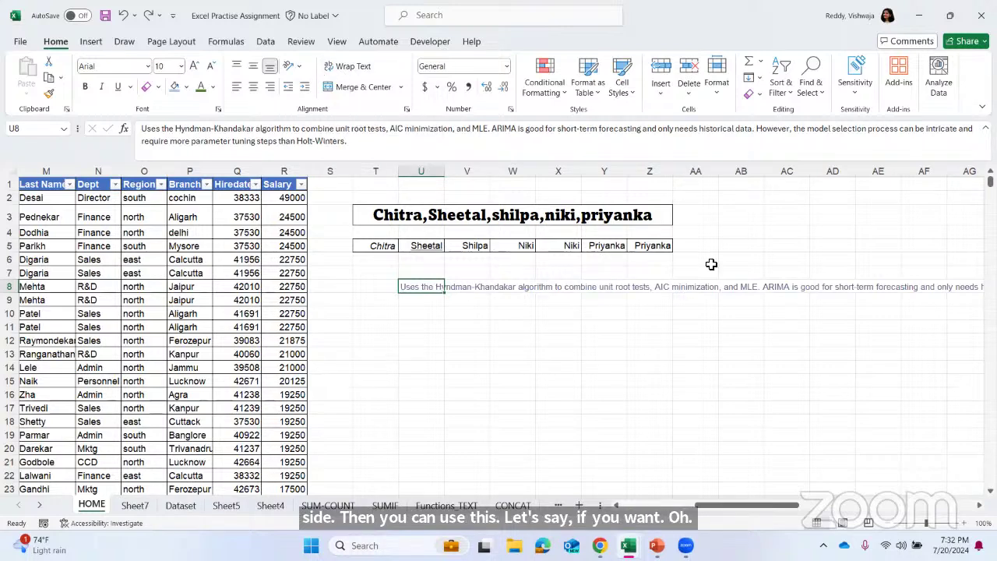
# Wrap the long algorithm description within cell U8.
pyautogui.hscroll(5, 577, 320)
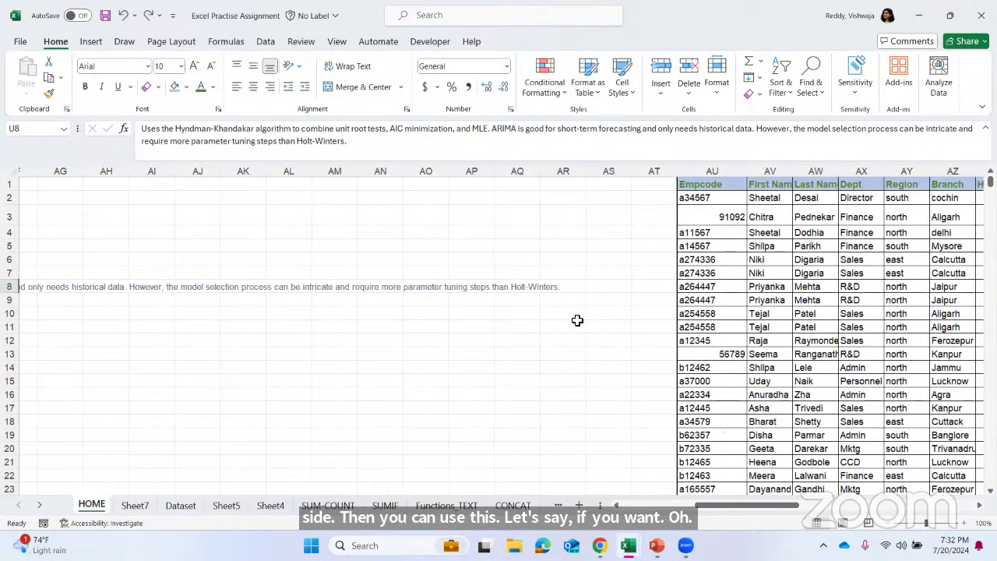
pyautogui.hscroll(-5, 577, 321)
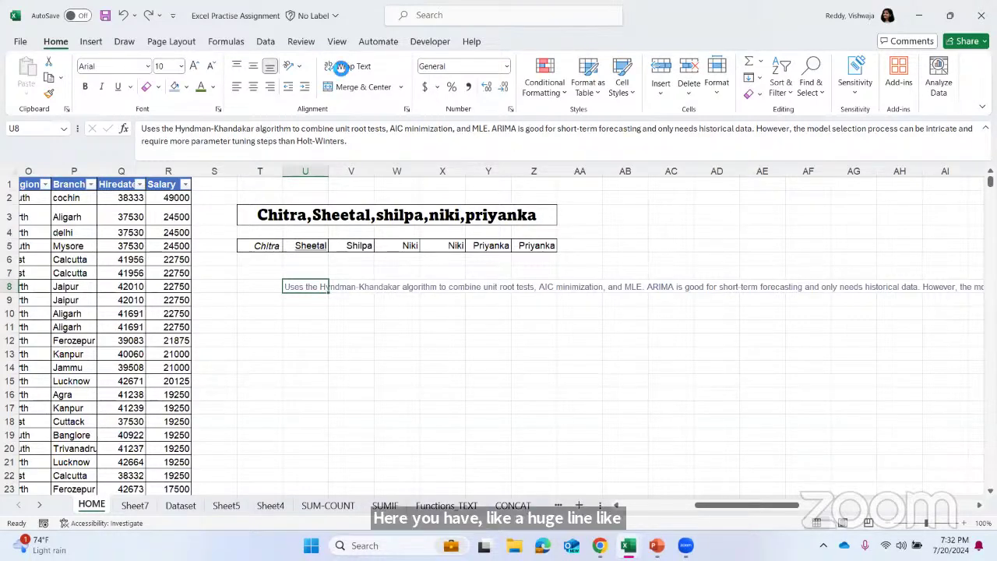
pyautogui.click(349, 66)
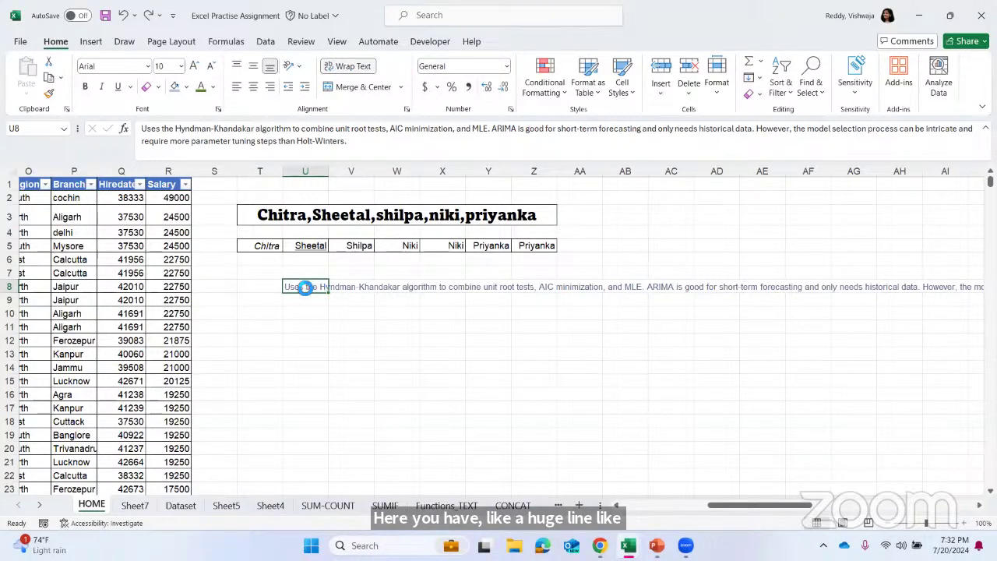
pyautogui.click(348, 67)
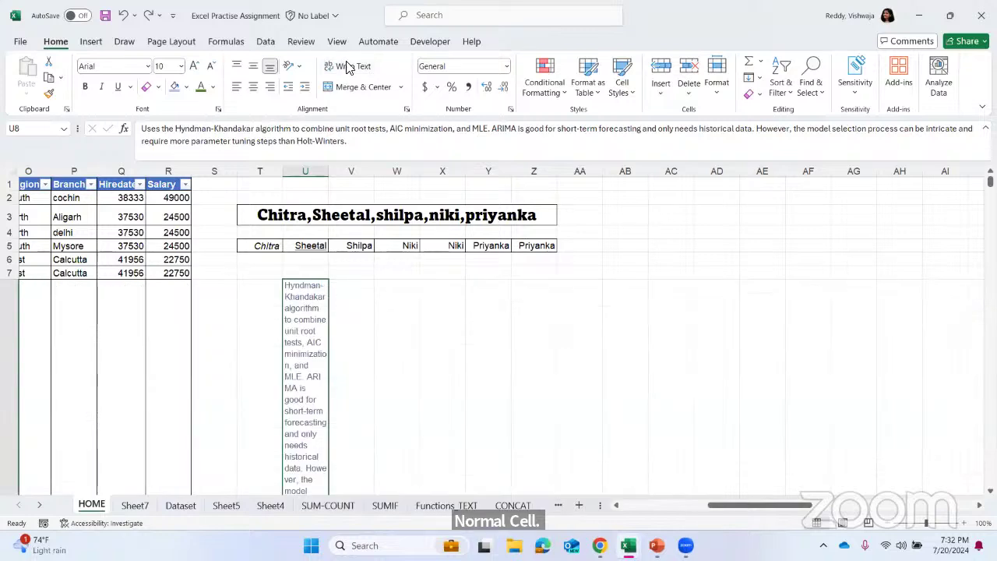
pyautogui.scroll(-2, 426, 251)
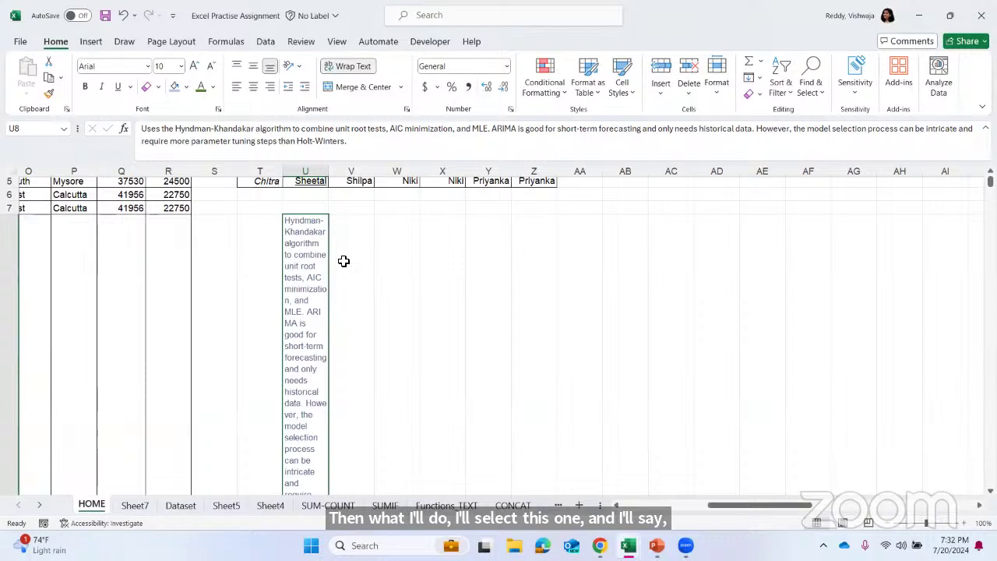
# Turn off text wrapping for the long algorithm description in cell U8.
pyautogui.scroll(-5, 688, 289)
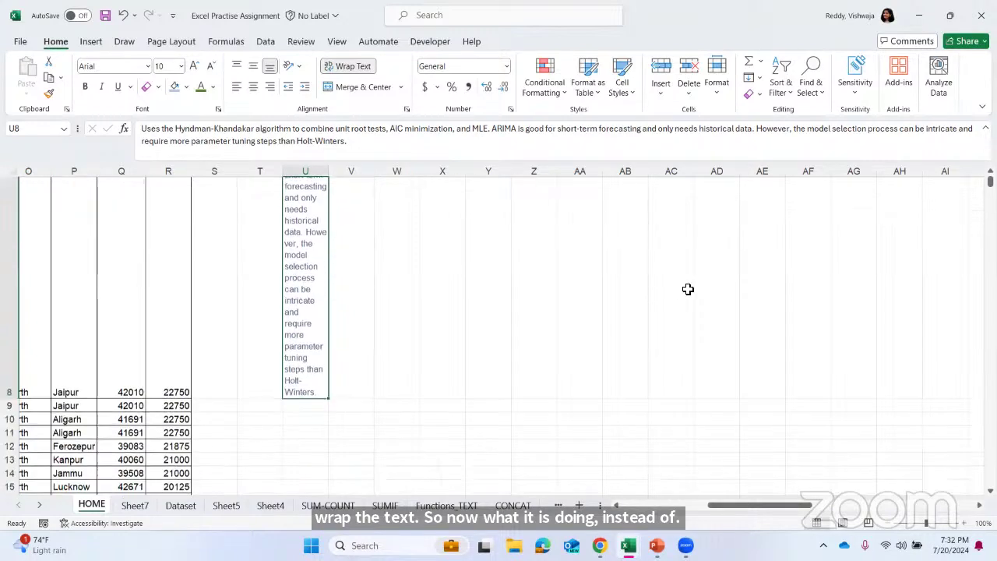
pyautogui.scroll(4, 585, 283)
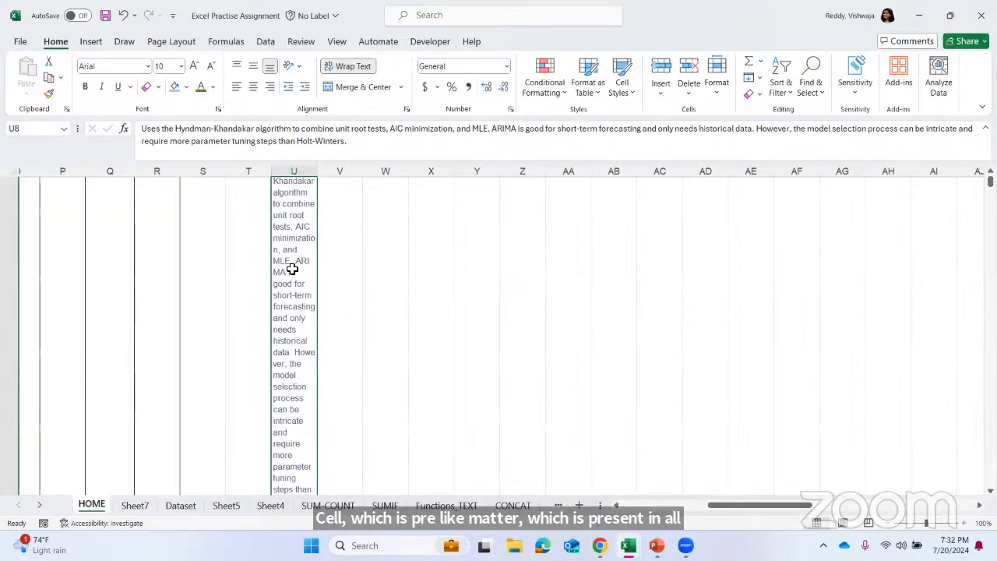
pyautogui.click(333, 67)
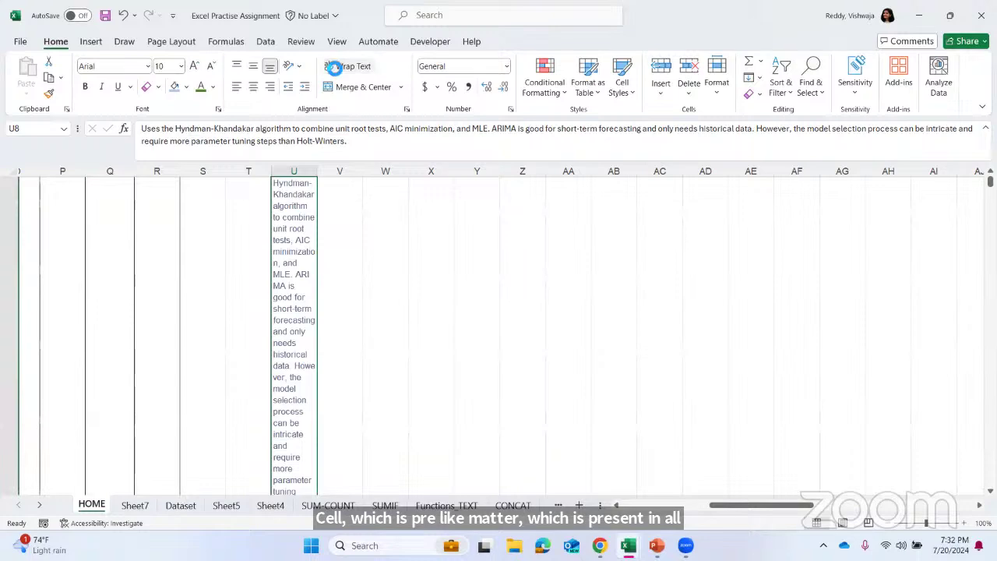
pyautogui.click(333, 67)
pyautogui.scroll(3, 296, 195)
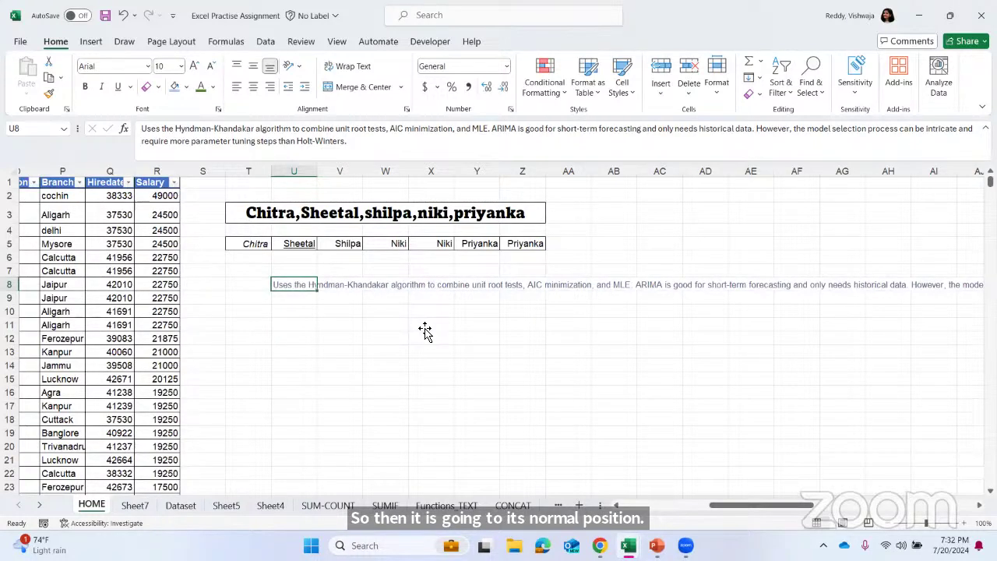
# Merge and center cells T5 and U5, accepting that only the upper-left value is kept.
pyautogui.moveTo(294, 326); pyautogui.dragTo(425, 328)
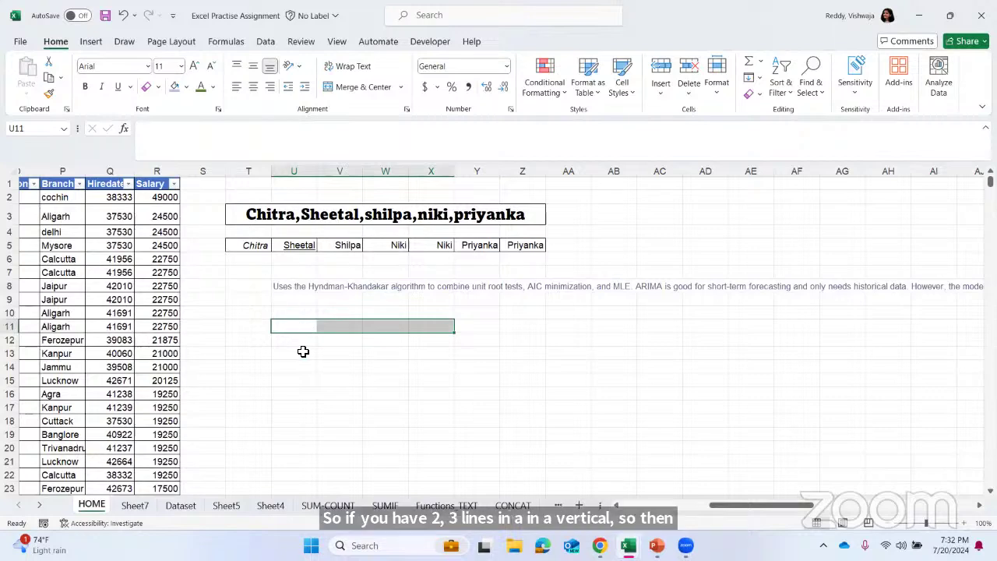
pyautogui.click(252, 246)
pyautogui.hotkey('shift', 'Right')
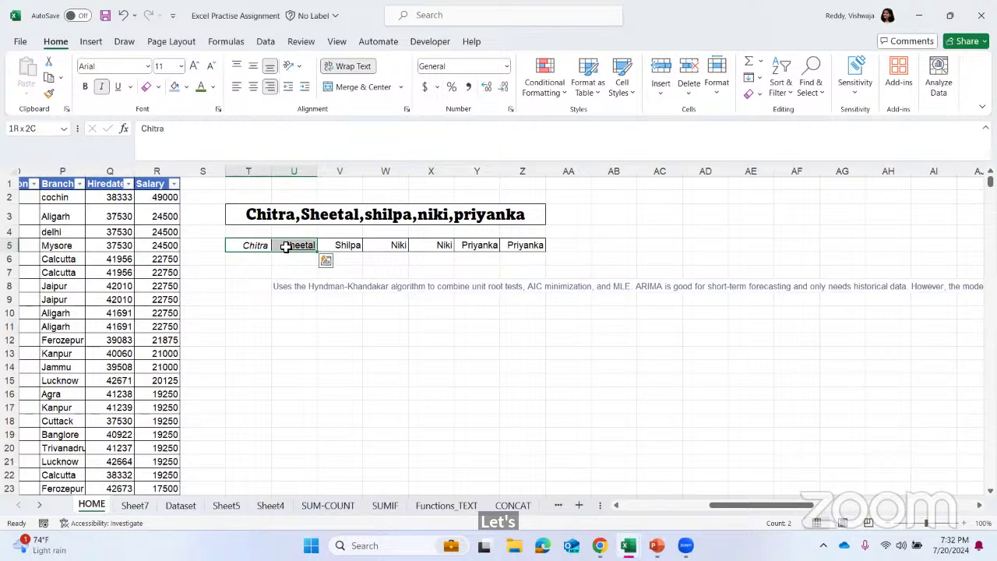
pyautogui.click(358, 88)
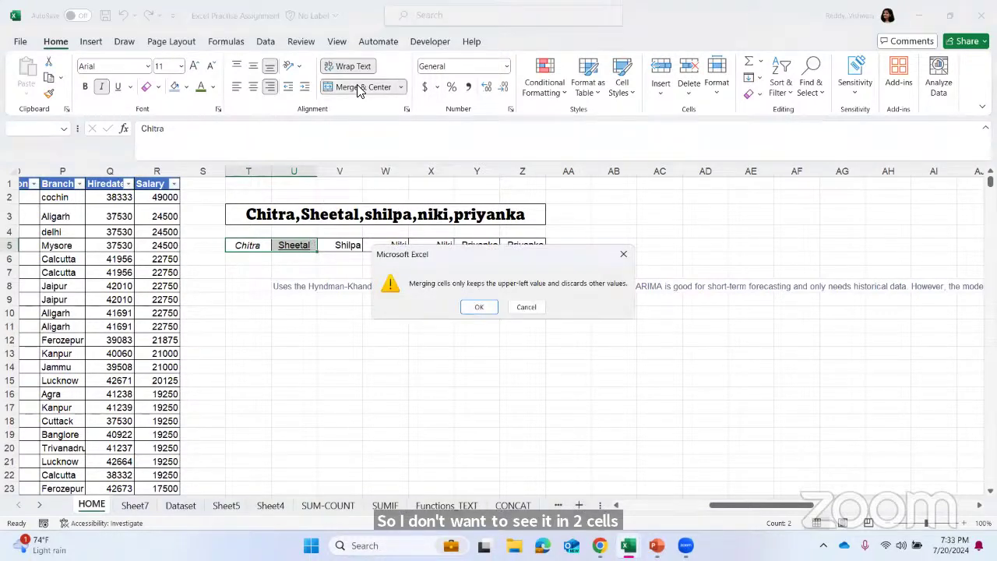
pyautogui.click(483, 308)
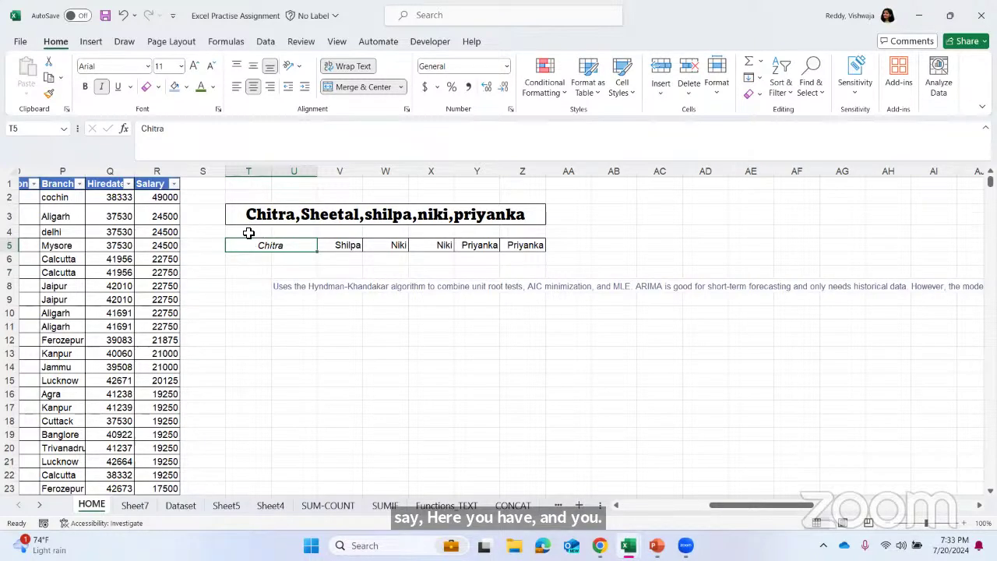
pyautogui.click(276, 197)
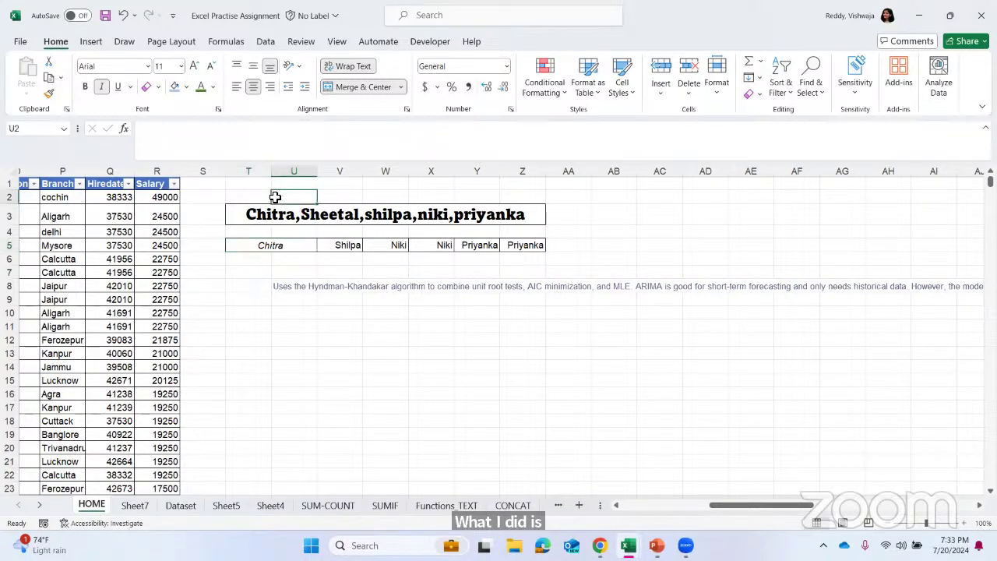
pyautogui.hotkey('ctrl', 'Right')
pyautogui.hotkey('ctrl', 'Right')
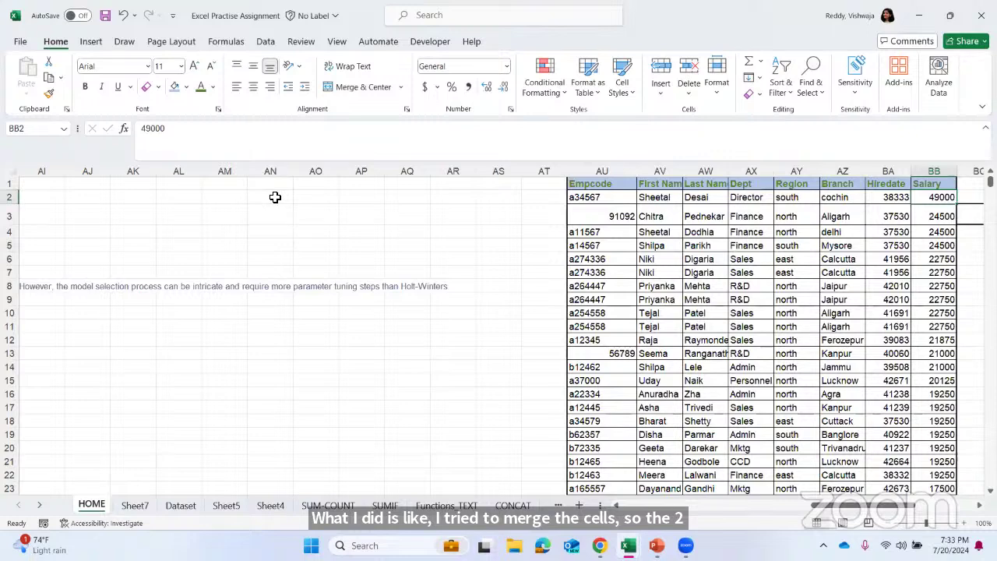
pyautogui.hscroll(-10, 275, 197)
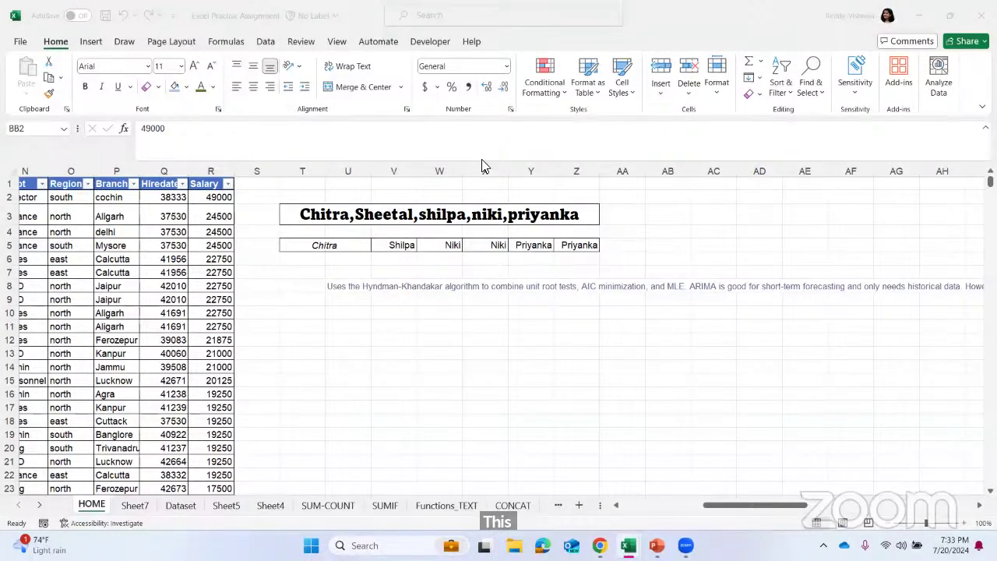
pyautogui.hscroll(1, 484, 95)
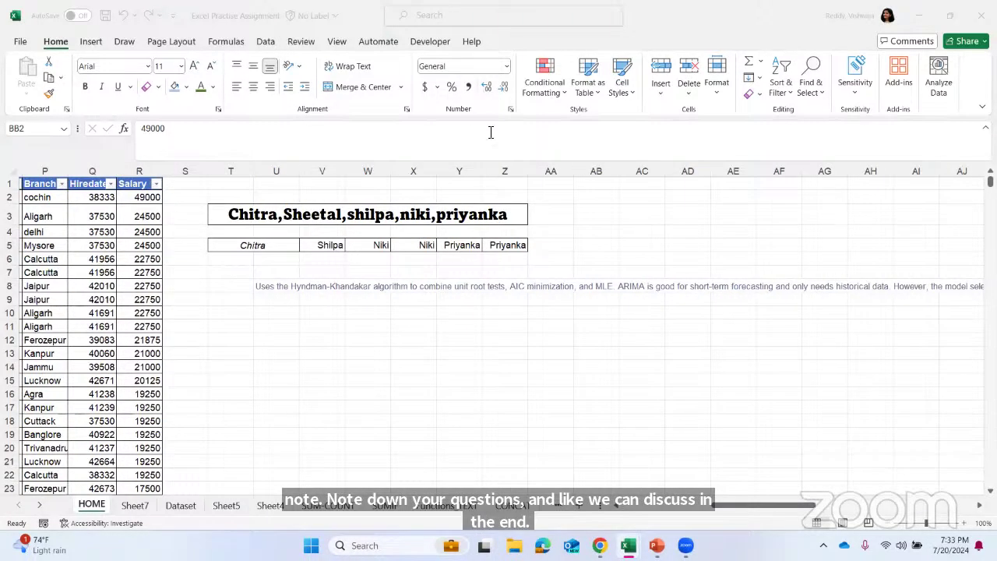
# Try to turn on AutoSave for the workbook.
pyautogui.click(437, 345)
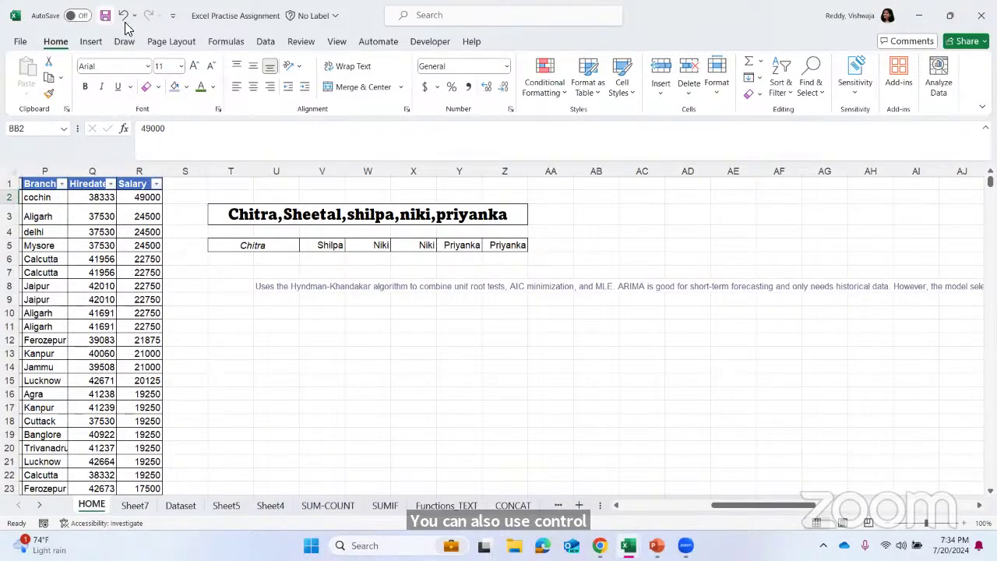
pyautogui.click(75, 15)
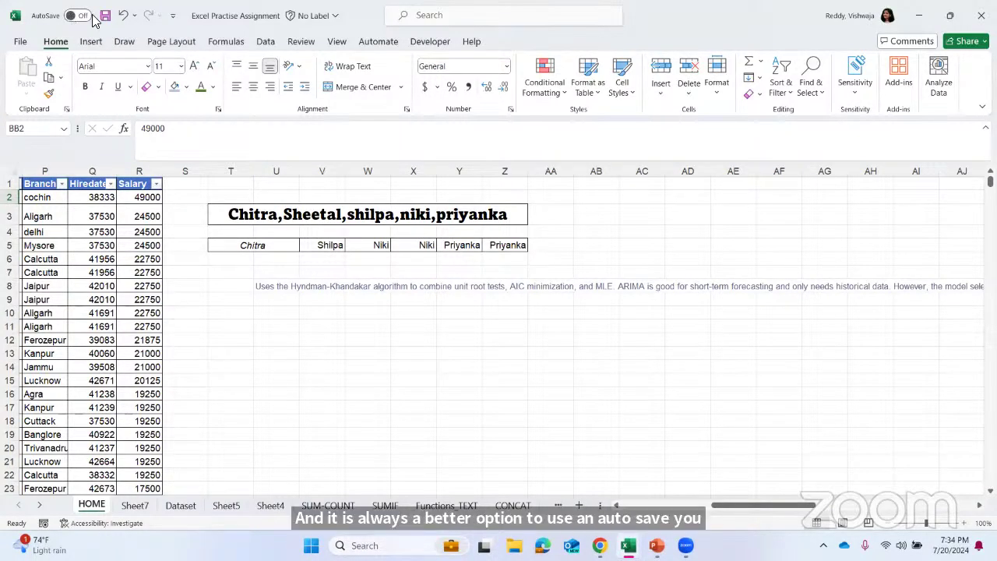
pyautogui.click(304, 377)
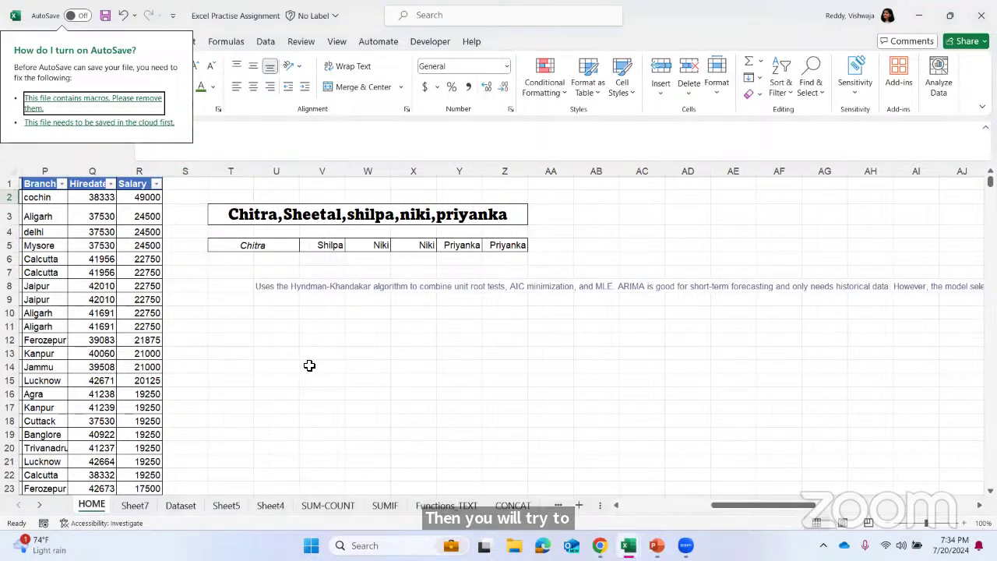
# Switch to Sheet7, return to the HOME sheet and select cell T16.
pyautogui.click(91, 508)
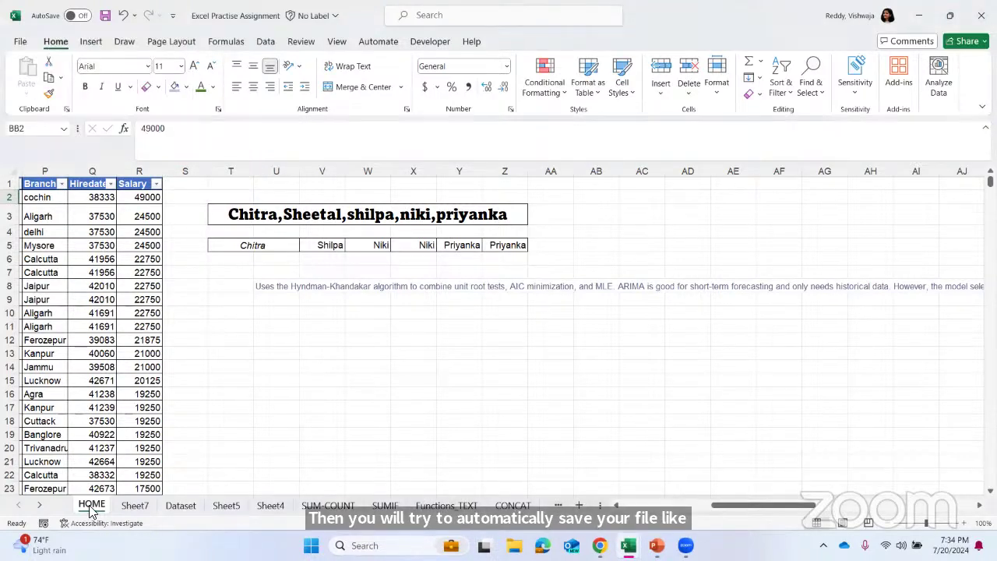
pyautogui.click(141, 506)
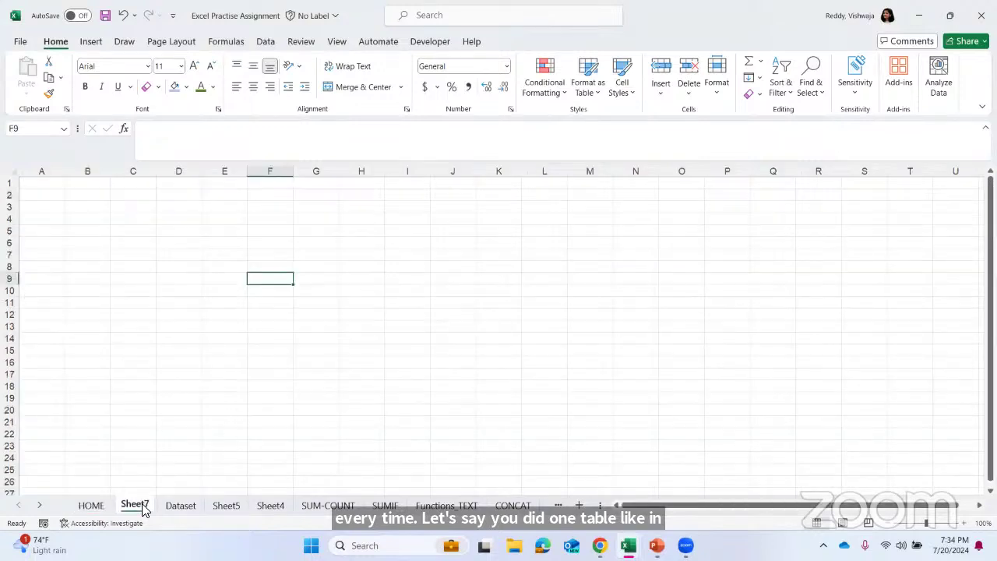
pyautogui.click(100, 508)
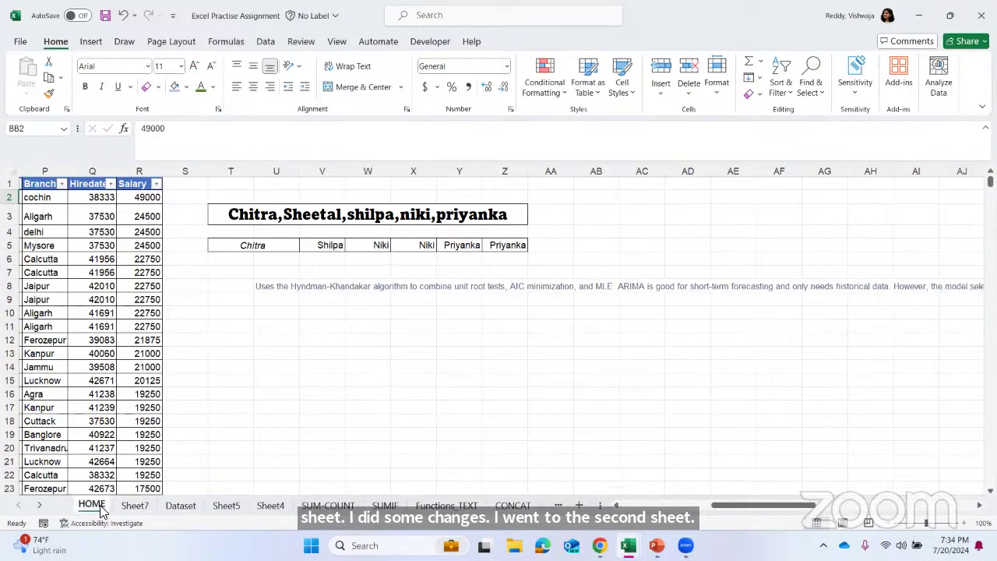
pyautogui.click(252, 400)
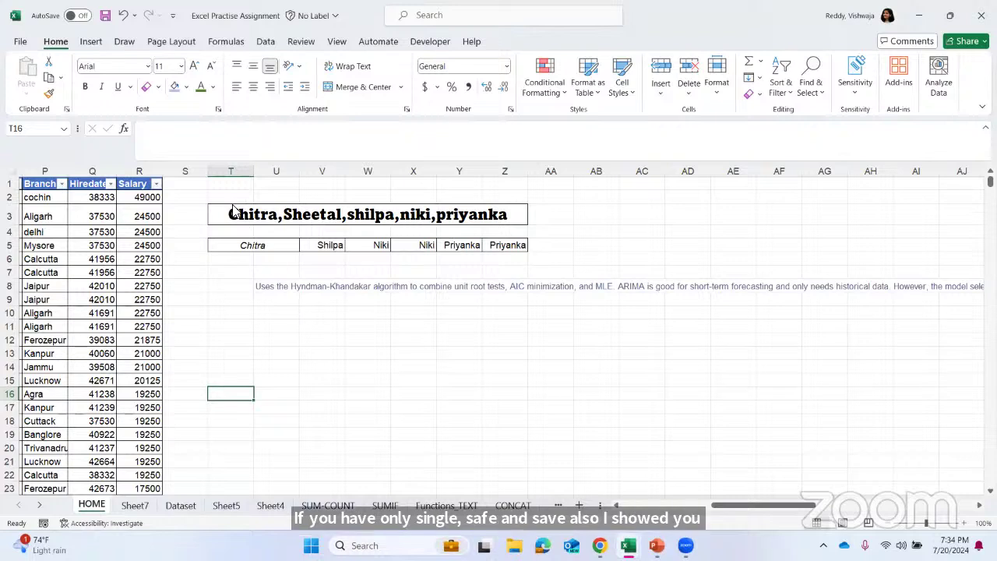
# Undo the merging and centering of cells T5 and U5.
pyautogui.click(256, 246)
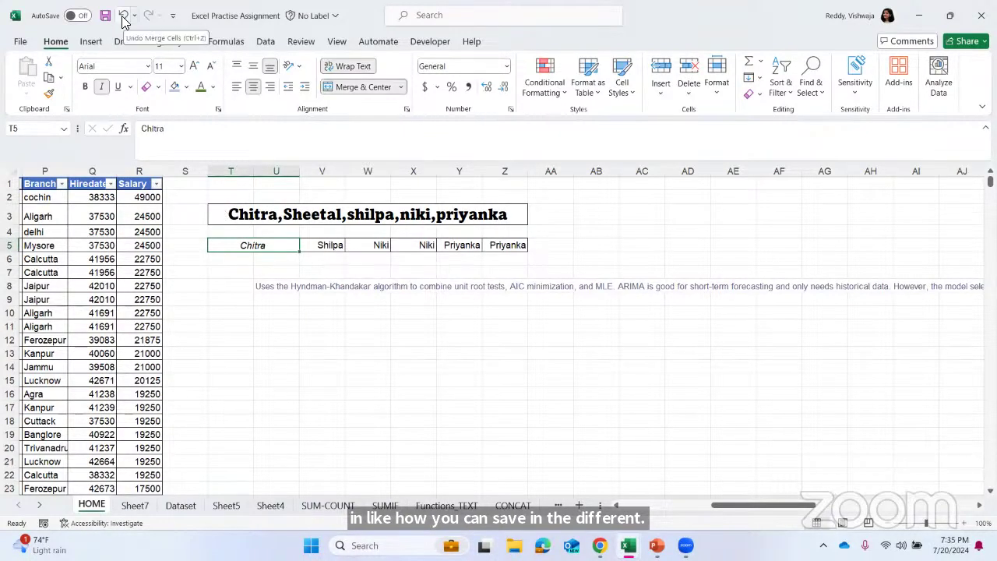
pyautogui.click(286, 288)
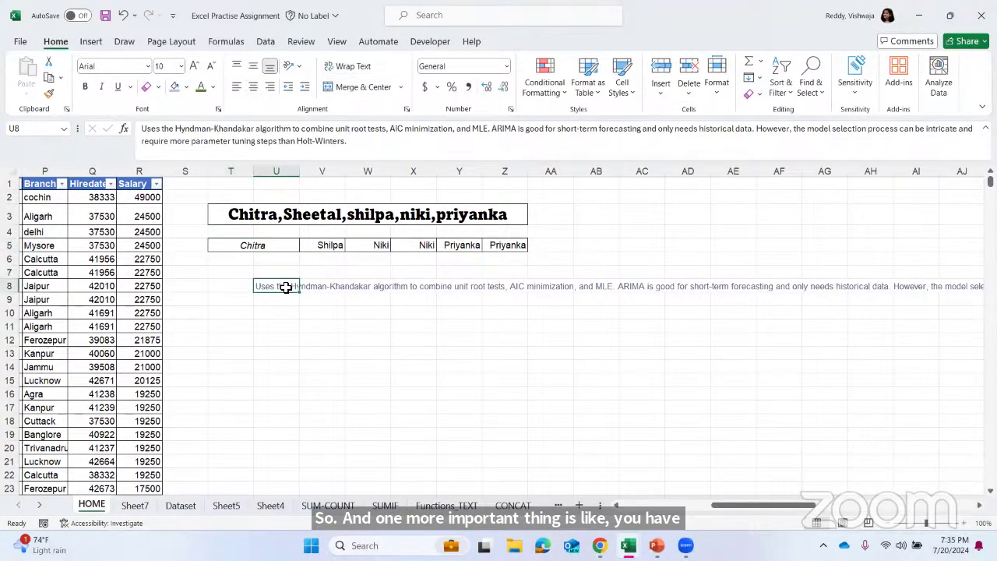
pyautogui.click(267, 246)
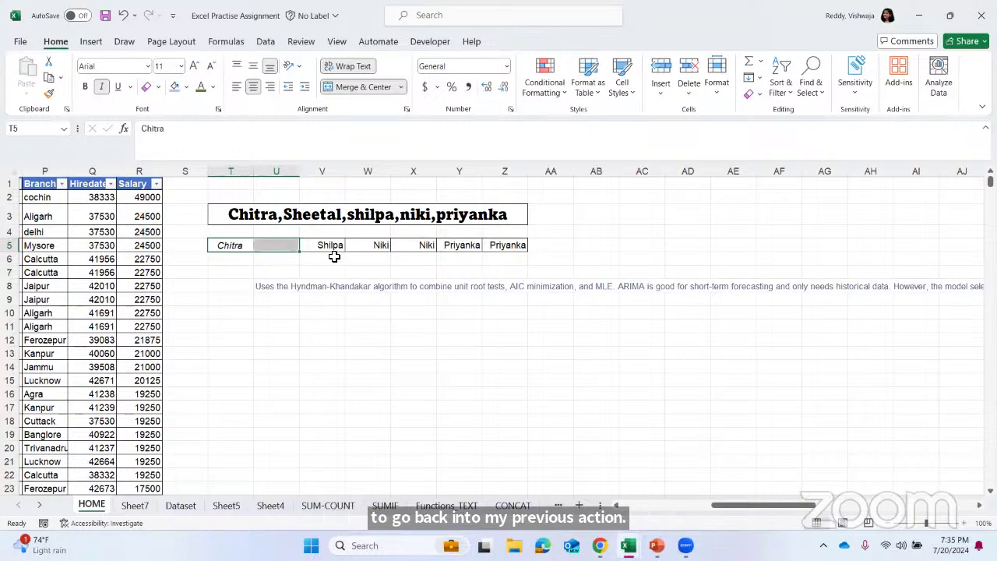
pyautogui.hotkey('ctrl', 'z')
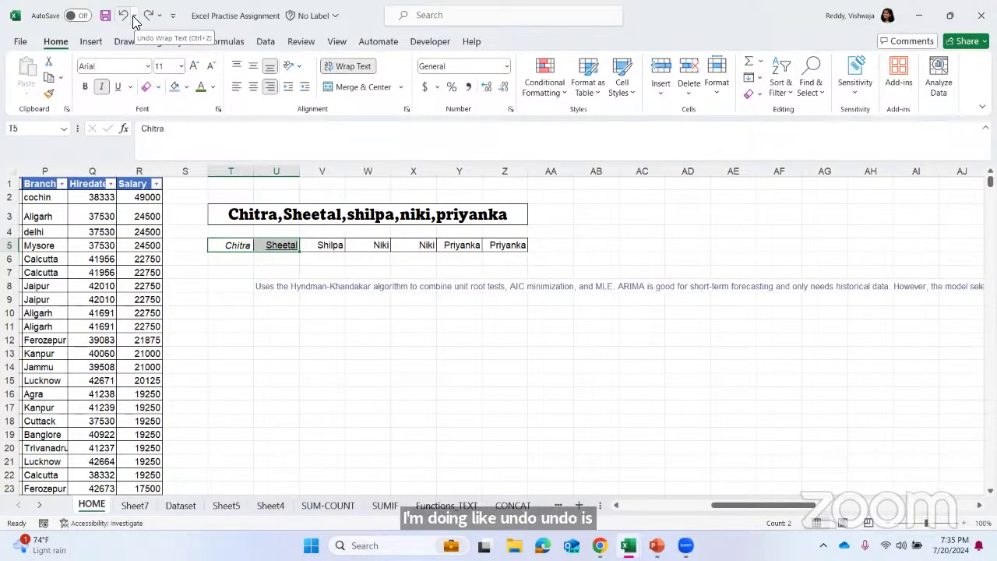
pyautogui.click(134, 22)
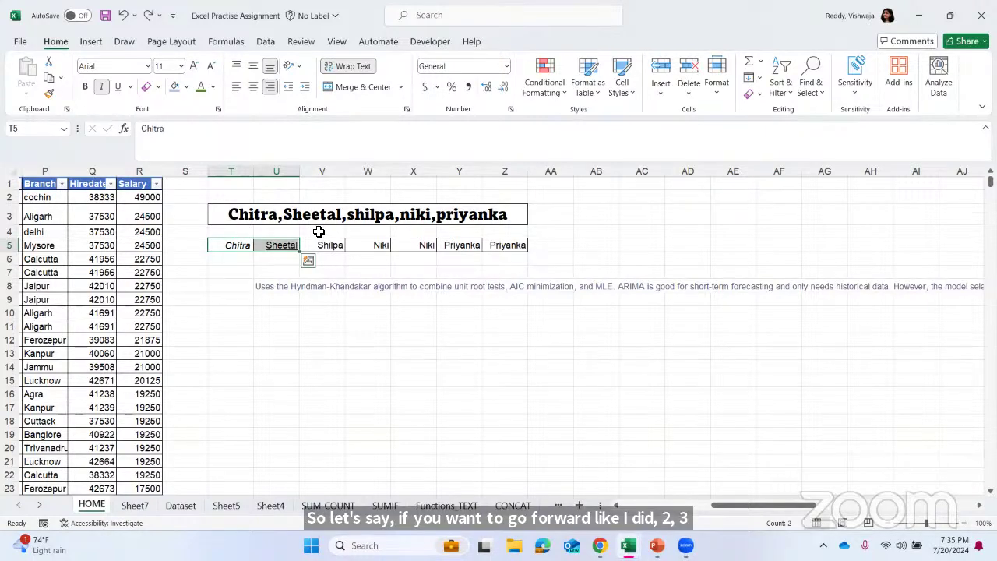
pyautogui.moveTo(296, 247); pyautogui.dragTo(310, 249)
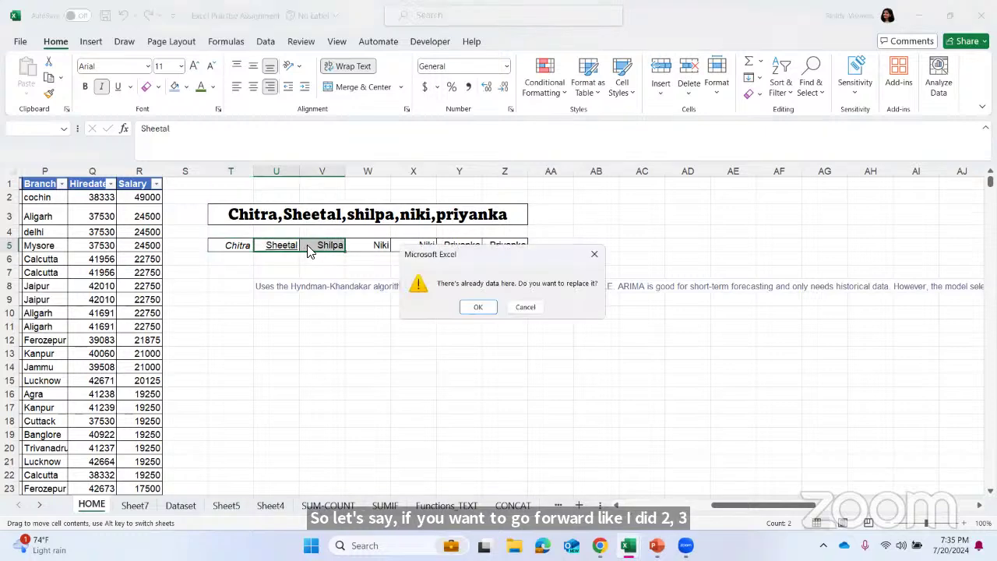
pyautogui.click(595, 254)
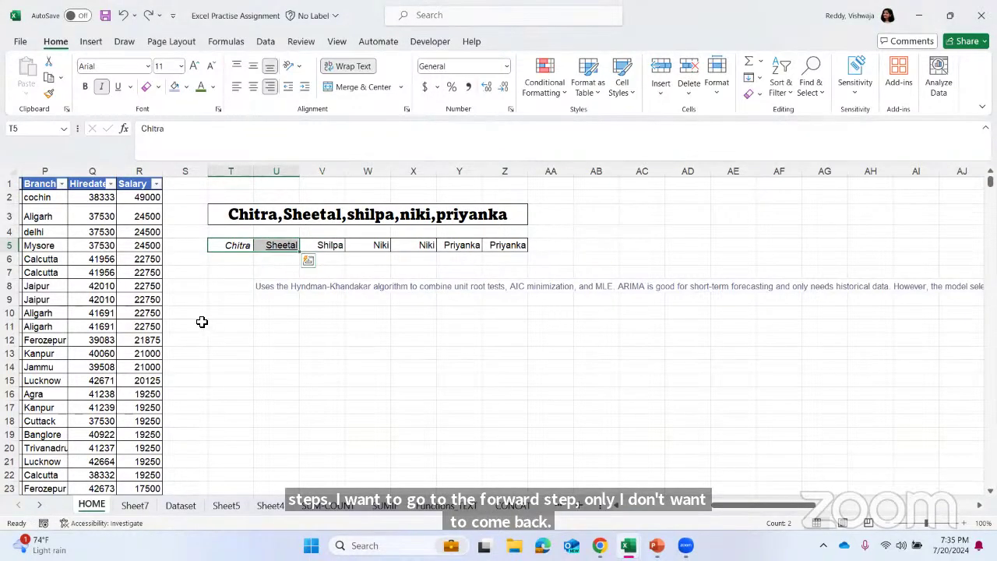
pyautogui.click(285, 338)
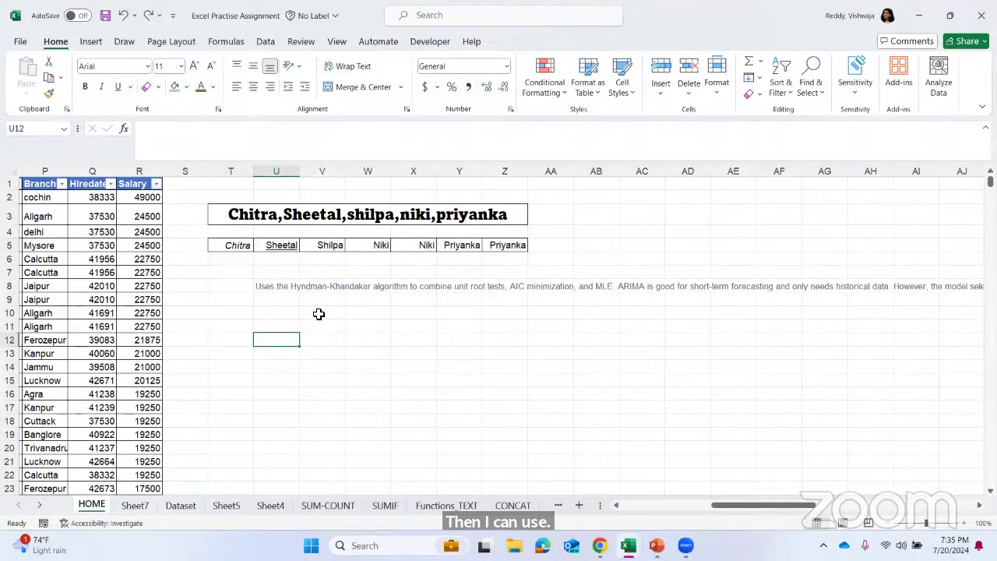
pyautogui.click(283, 244)
pyautogui.hotkey('ctrl', 'y')
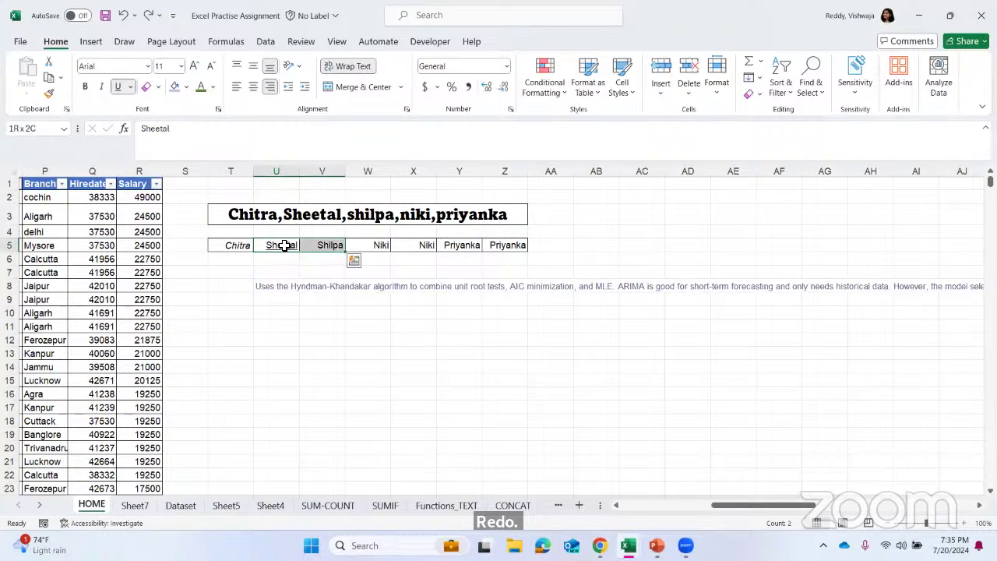
pyautogui.hotkey('ctrl', 'q')
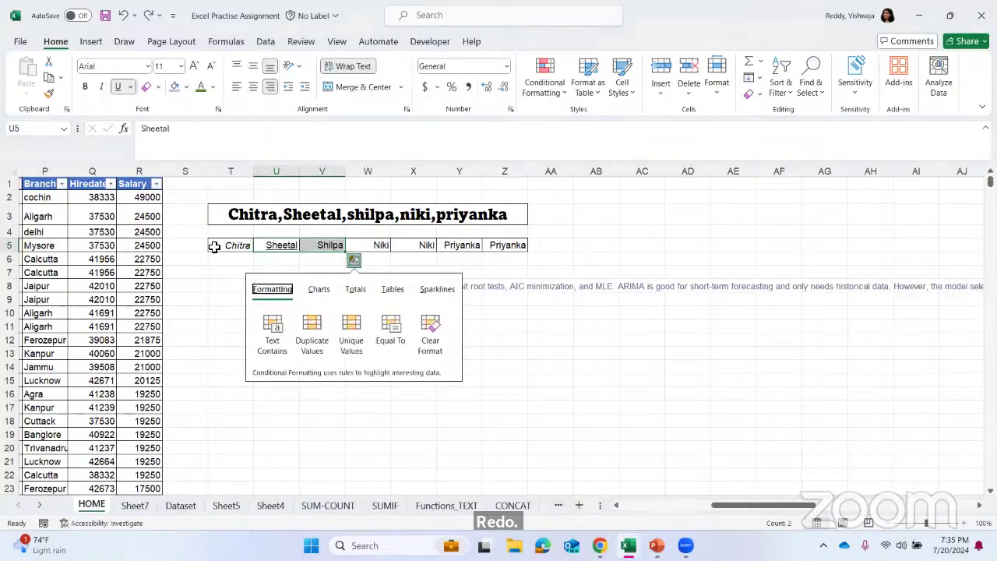
pyautogui.click(215, 246)
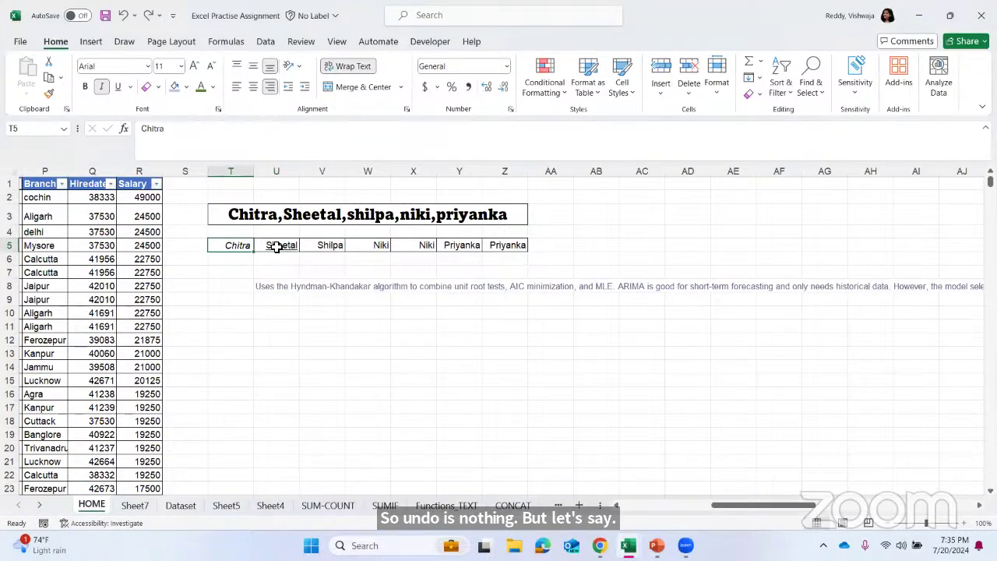
# Redo the merge of cells T5 and U5, undo it once and redo it again.
pyautogui.click(148, 16)
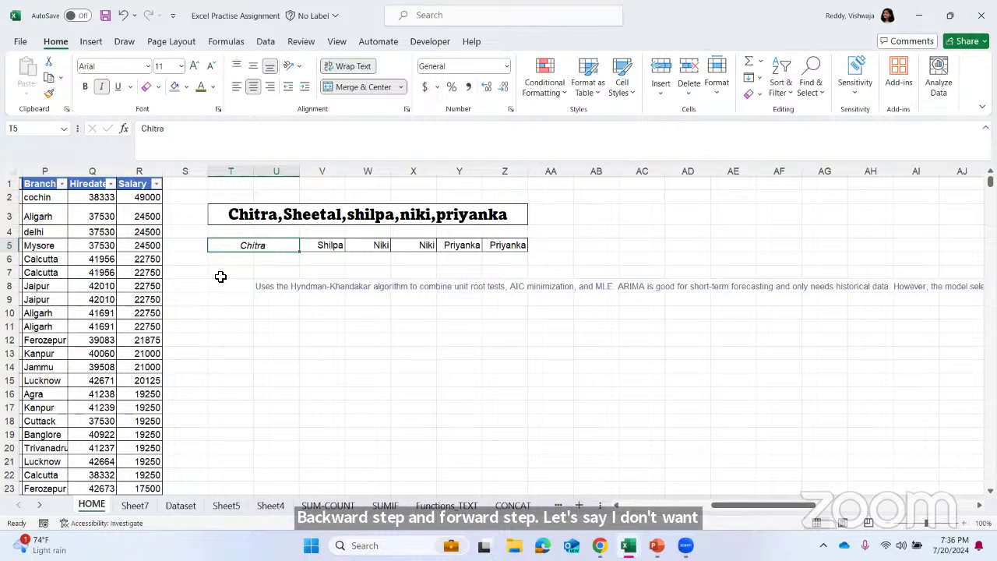
pyautogui.click(123, 20)
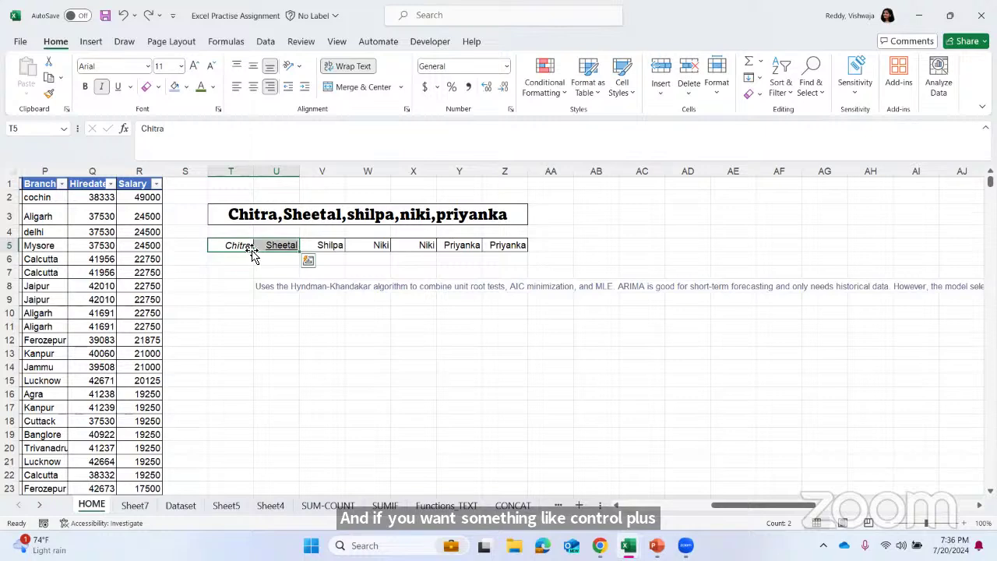
pyautogui.click(149, 16)
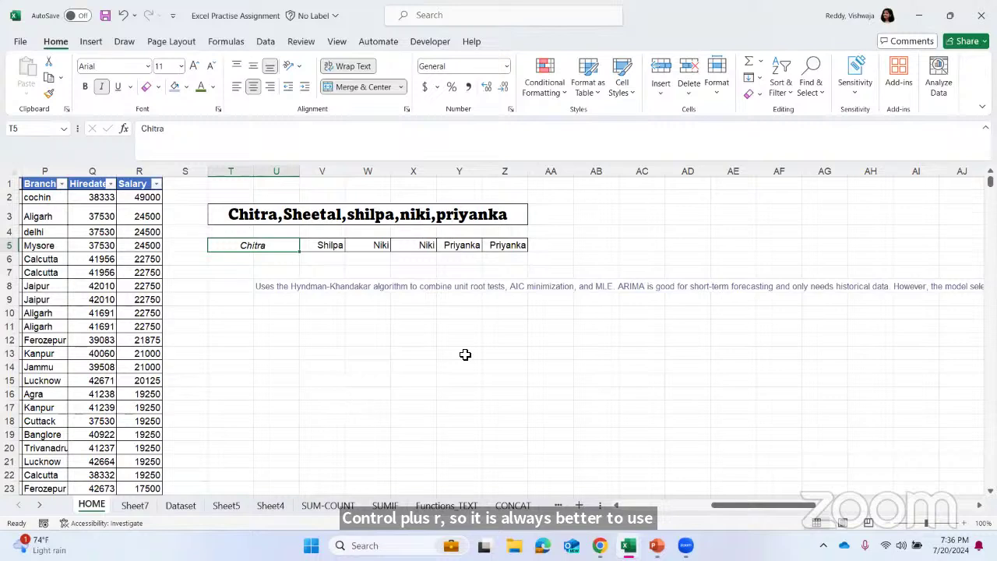
# View the list of available number formats for merged cell T5, close it and select cell Y11.
pyautogui.hscroll(1, 465, 354)
pyautogui.scroll(-1, 465, 355)
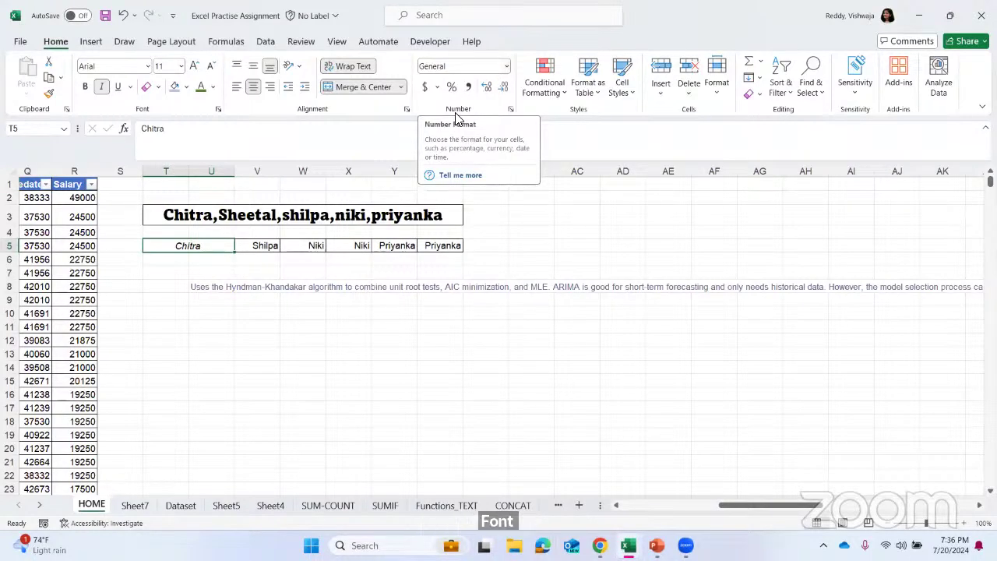
pyautogui.click(506, 67)
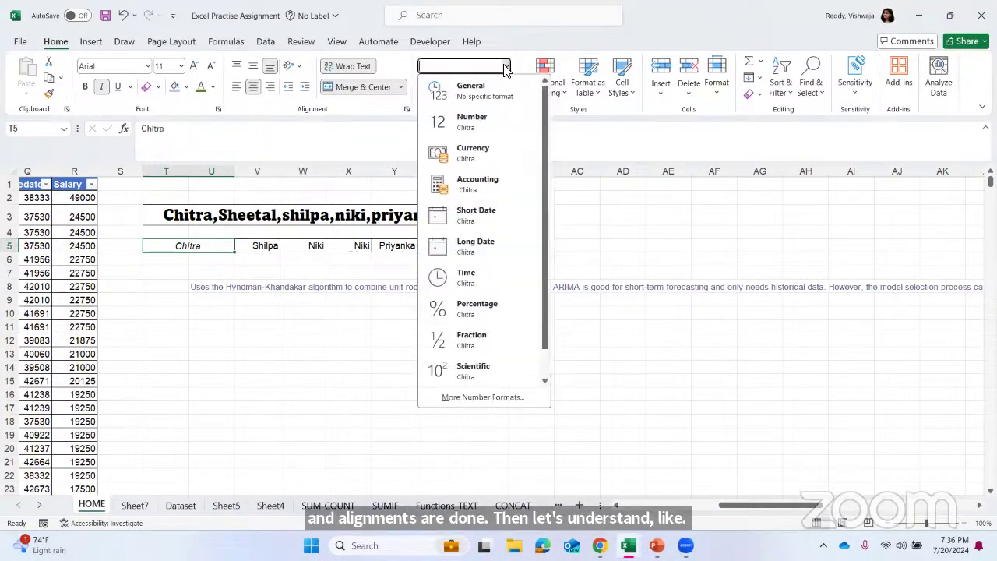
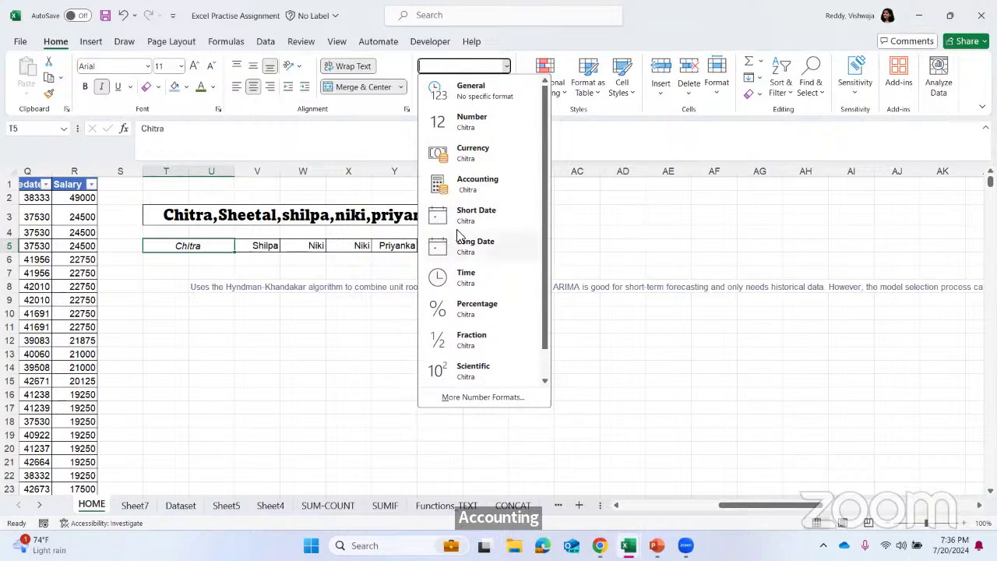
pyautogui.click(612, 243)
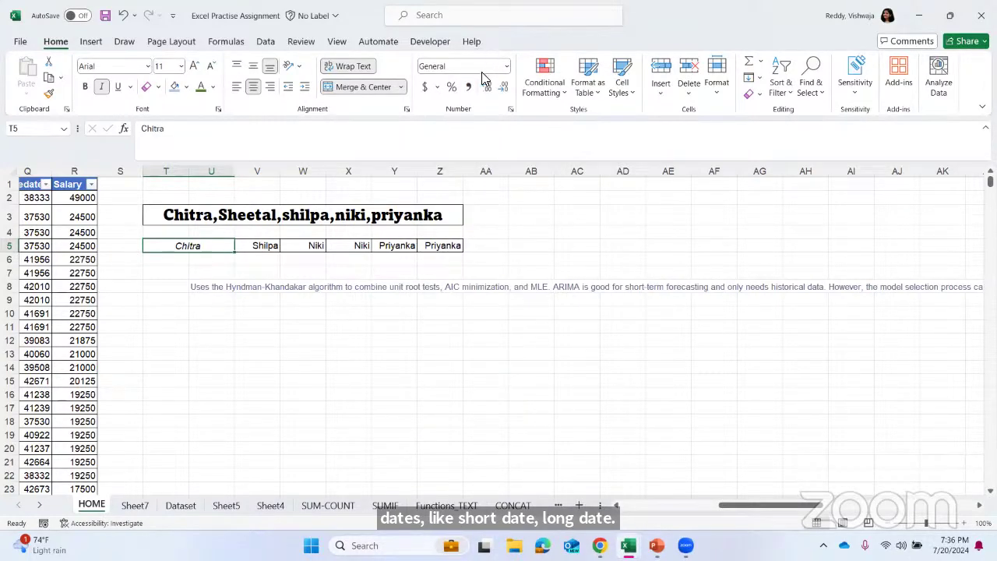
pyautogui.click(405, 328)
# Select the whole Salary column R and look through its number format options without applying any.
pyautogui.hscroll(-3, 410, 339)
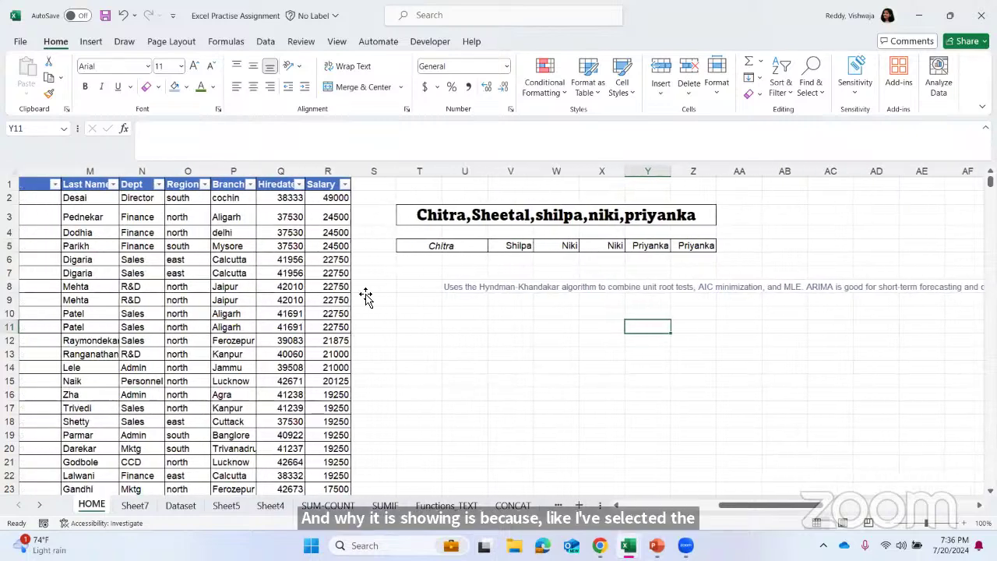
pyautogui.click(326, 170)
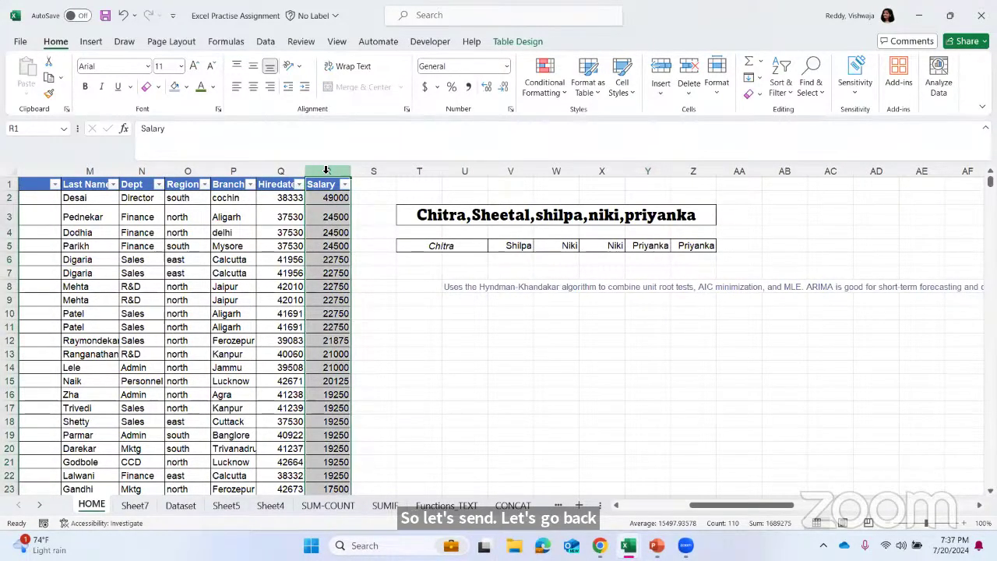
pyautogui.click(389, 210)
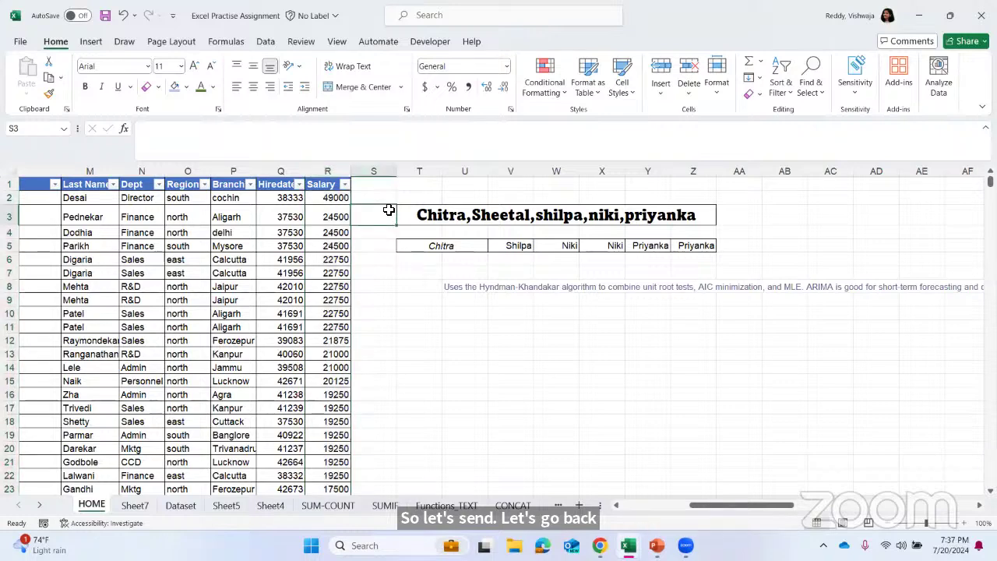
pyautogui.click(328, 171)
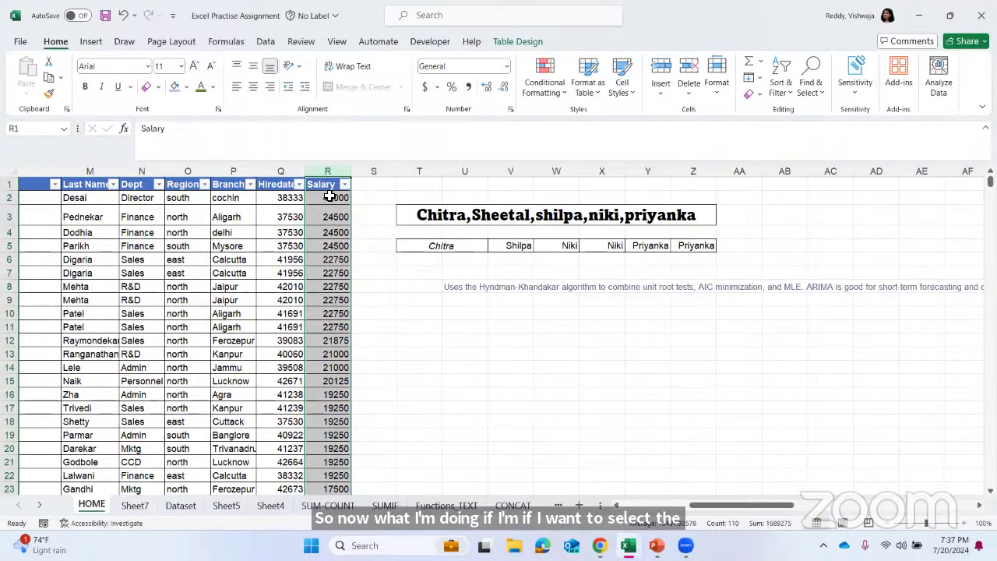
pyautogui.scroll(-6, 332, 234)
pyautogui.scroll(6, 331, 234)
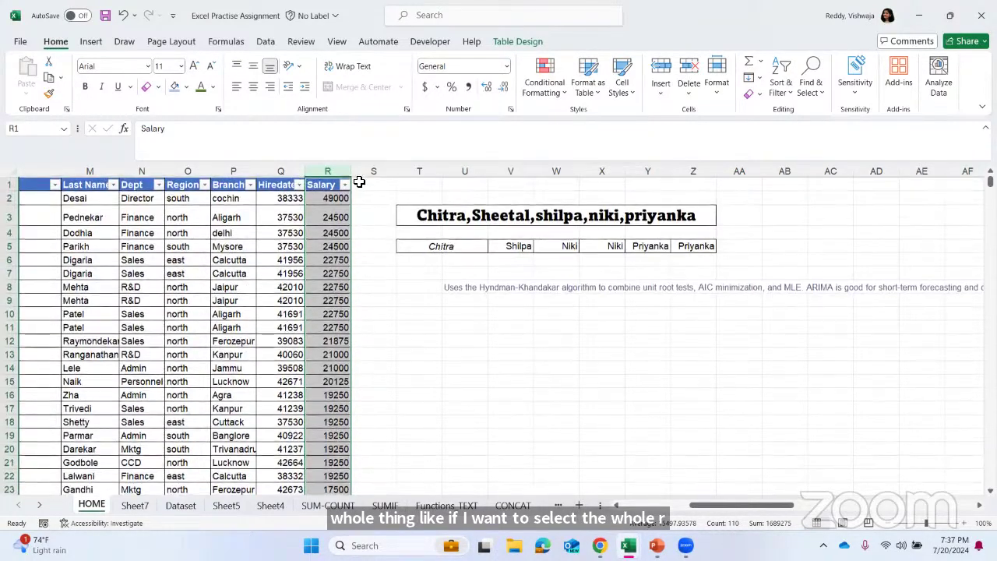
pyautogui.click(506, 67)
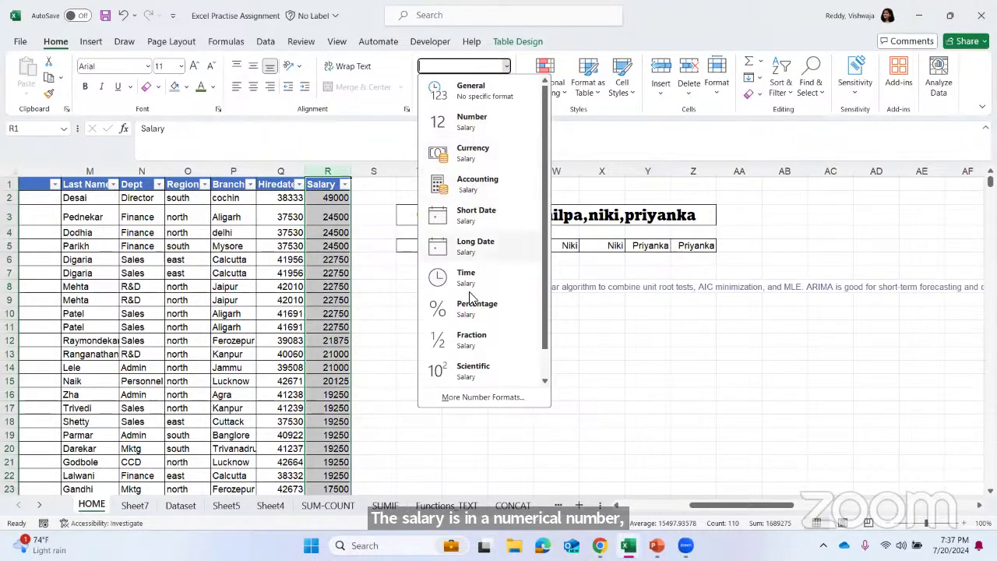
pyautogui.press('Escape')
# Review the number format options for the First Name column L and for cell L2 without applying any.
pyautogui.hscroll(-3, 356, 285)
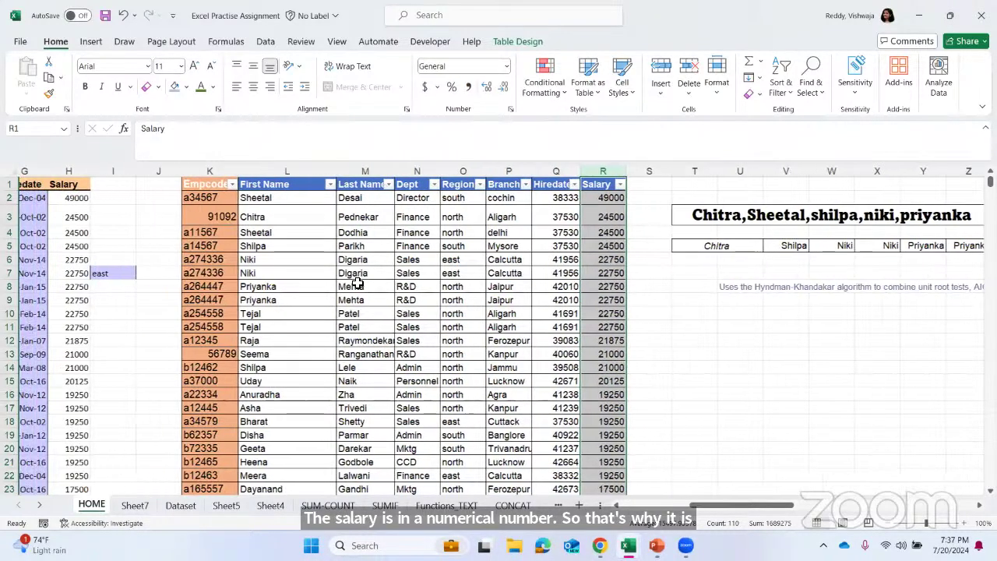
pyautogui.hscroll(-3, 356, 285)
pyautogui.hscroll(3, 357, 285)
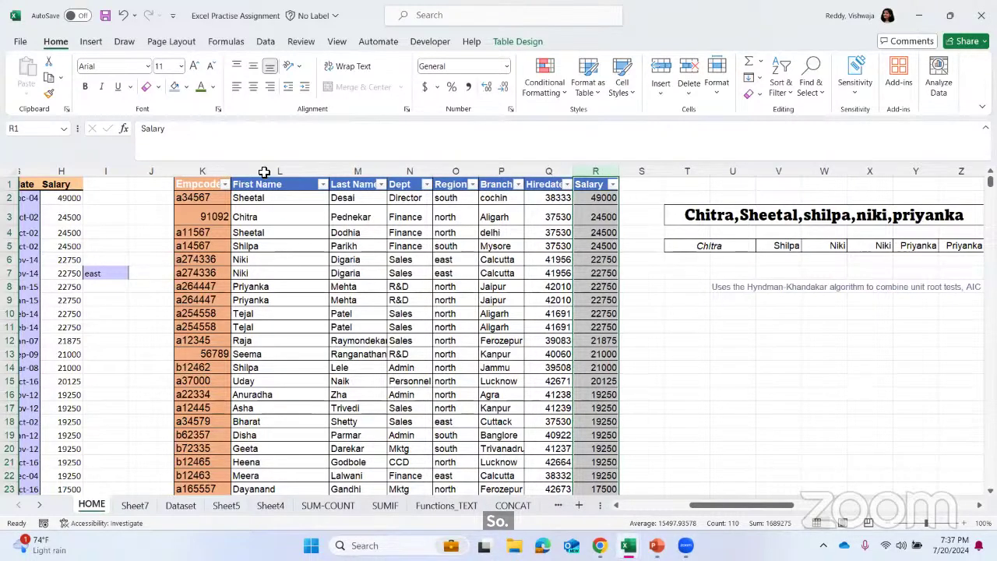
pyautogui.click(265, 172)
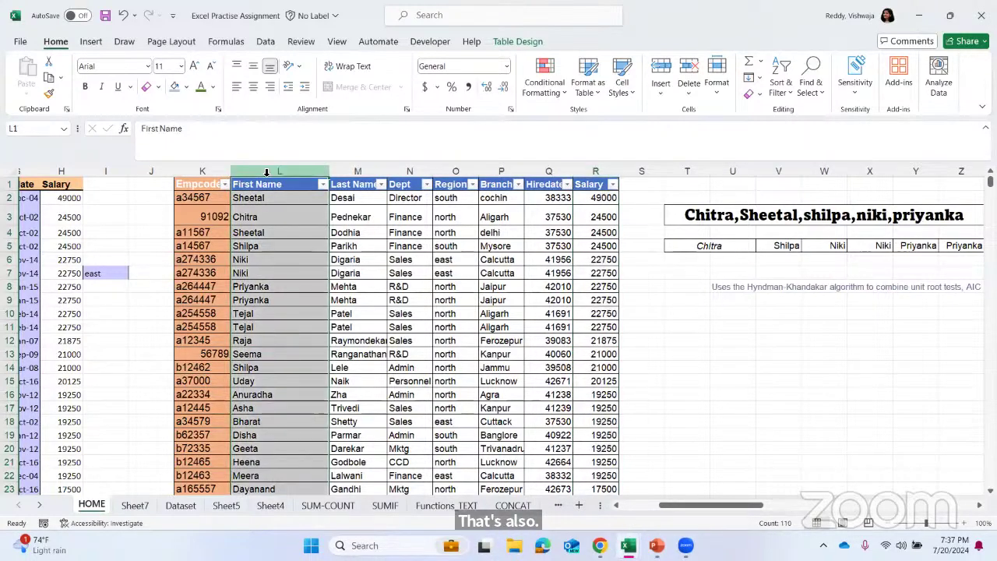
pyautogui.click(506, 67)
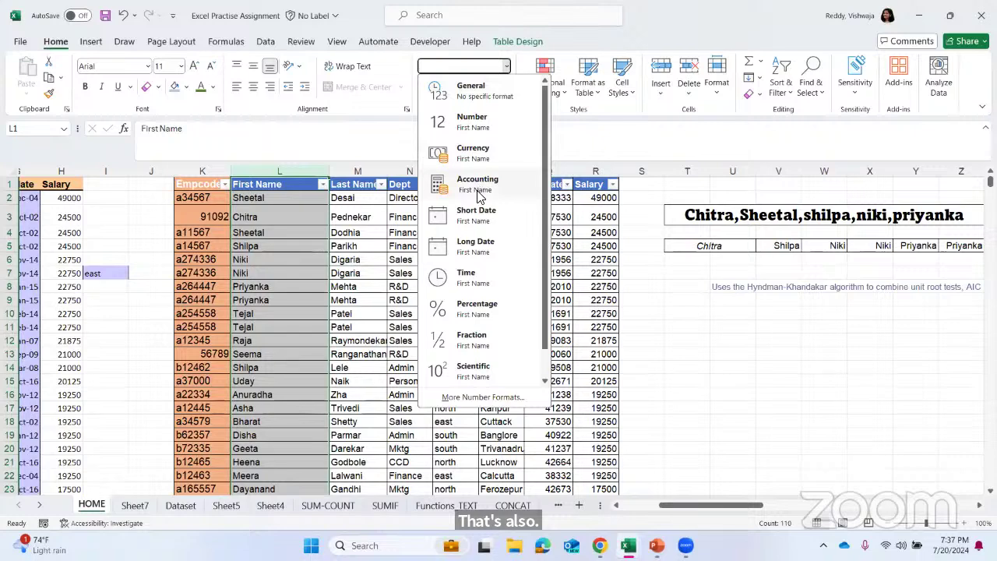
pyautogui.press('Escape')
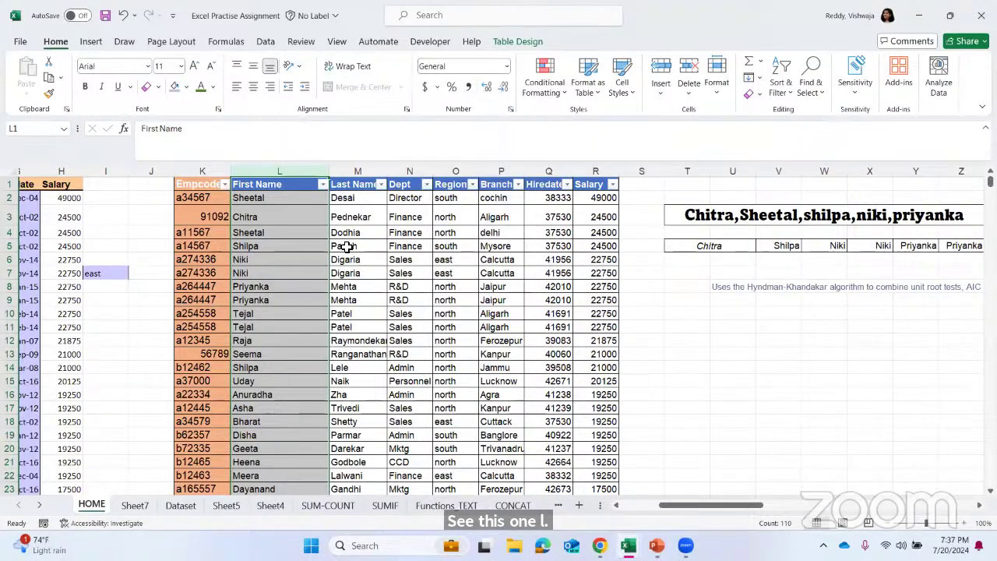
pyautogui.click(266, 200)
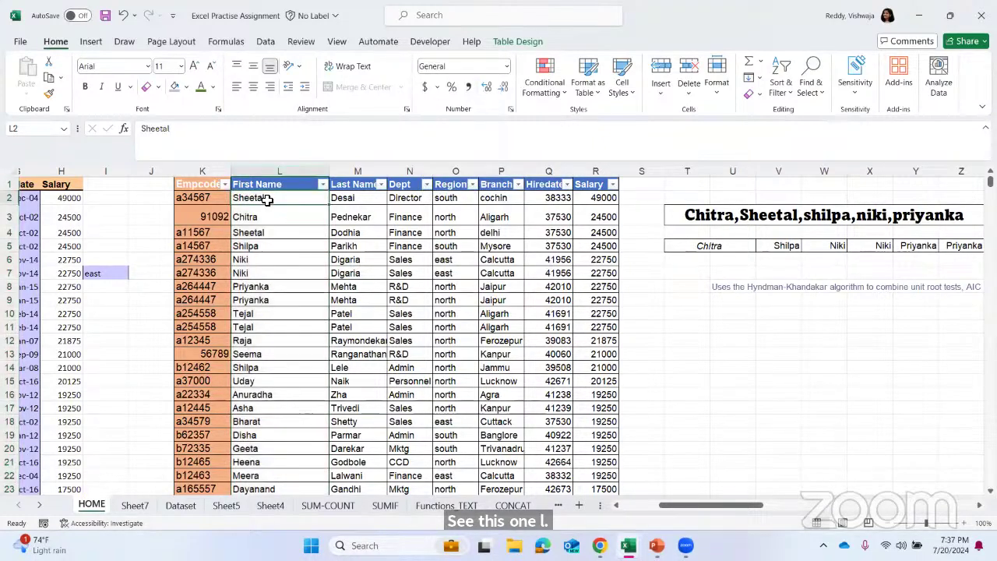
pyautogui.click(506, 67)
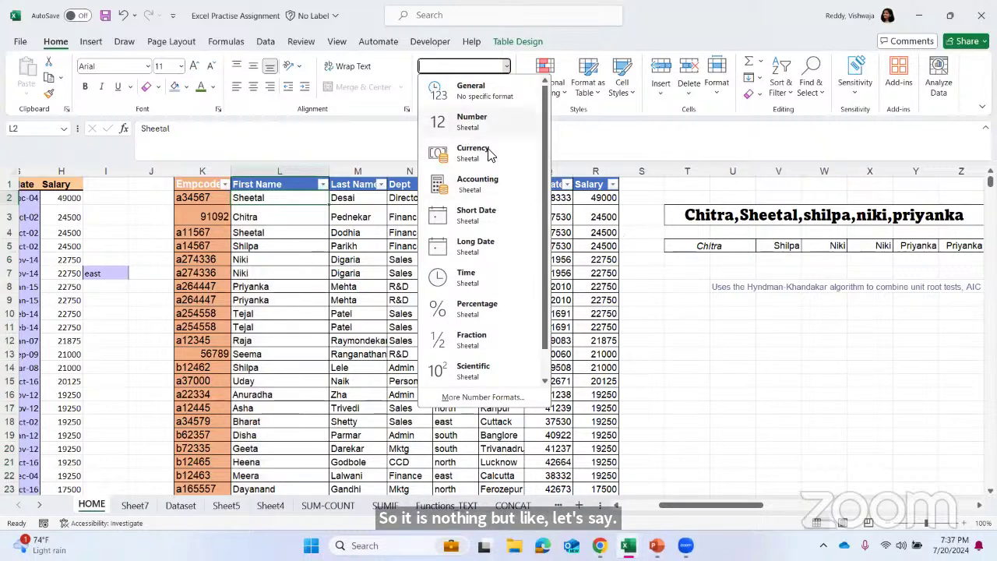
pyautogui.click(672, 303)
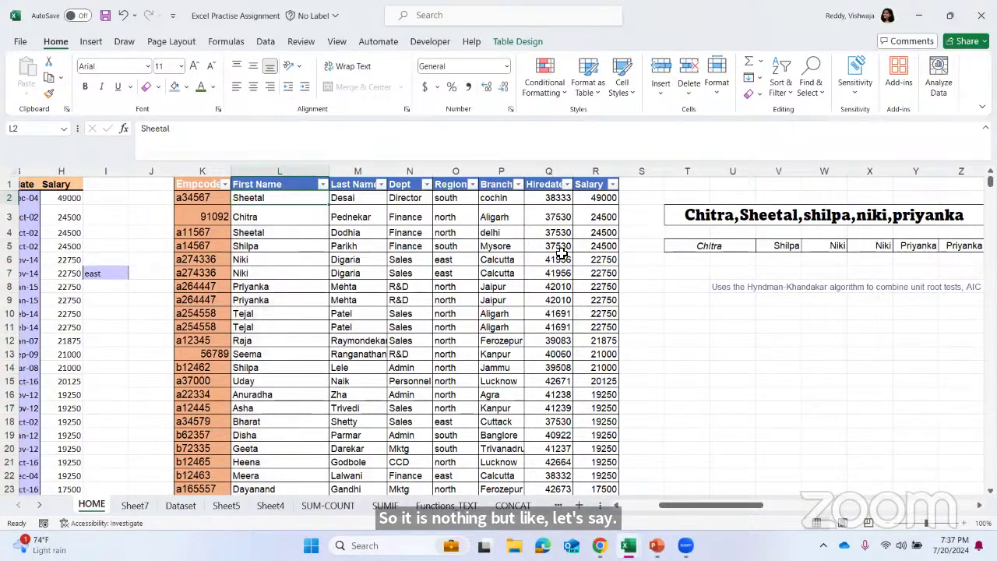
# Apply the Currency number format to the salary in cell R2.
pyautogui.click(590, 197)
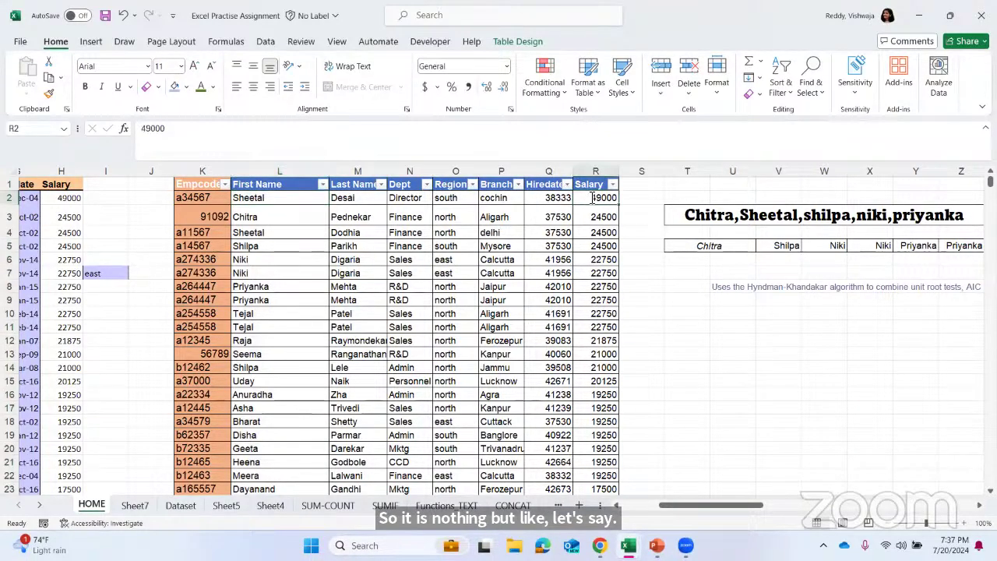
pyautogui.click(506, 67)
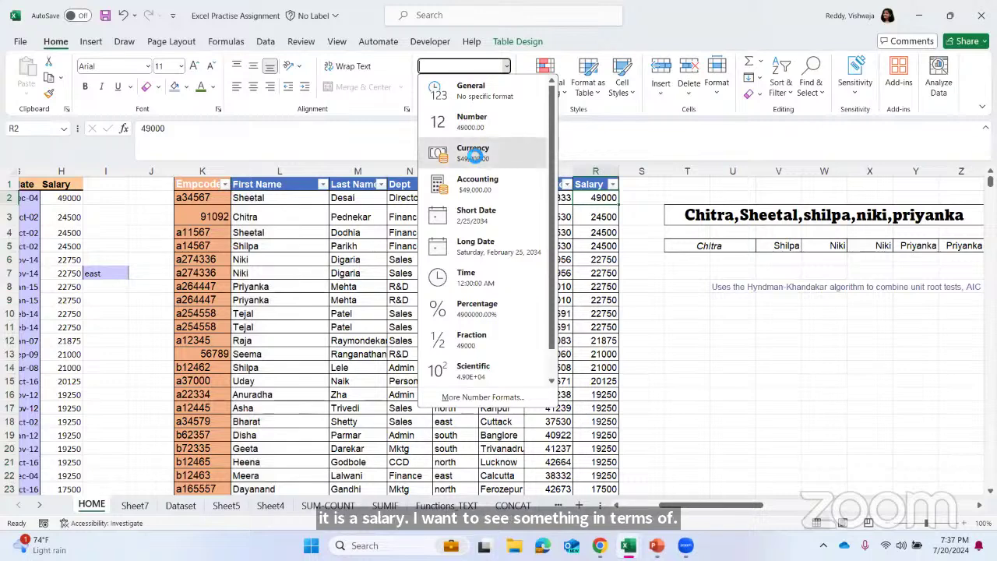
pyautogui.click(473, 154)
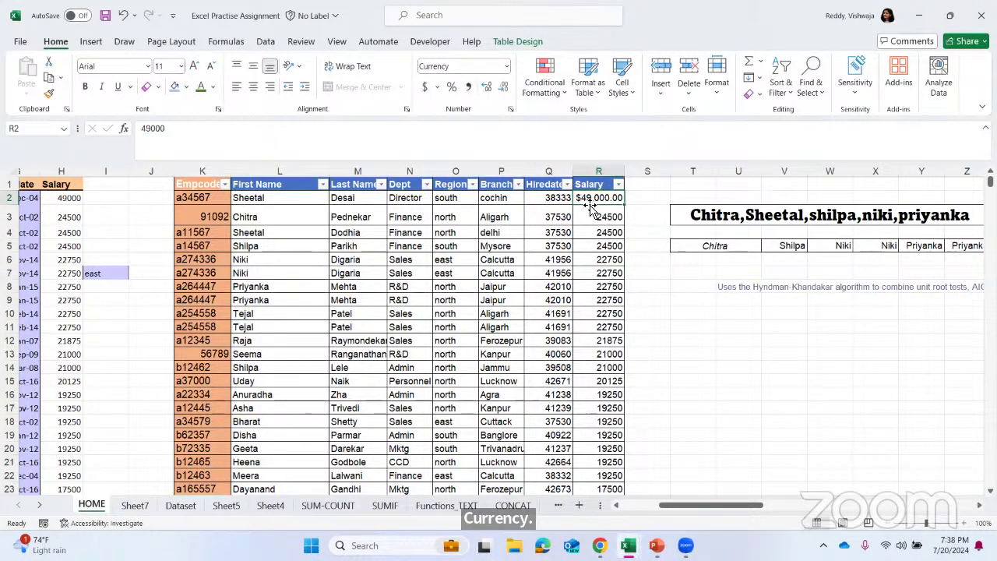
# Format the entire Salary column R as Currency and deselect it.
pyautogui.click(600, 170)
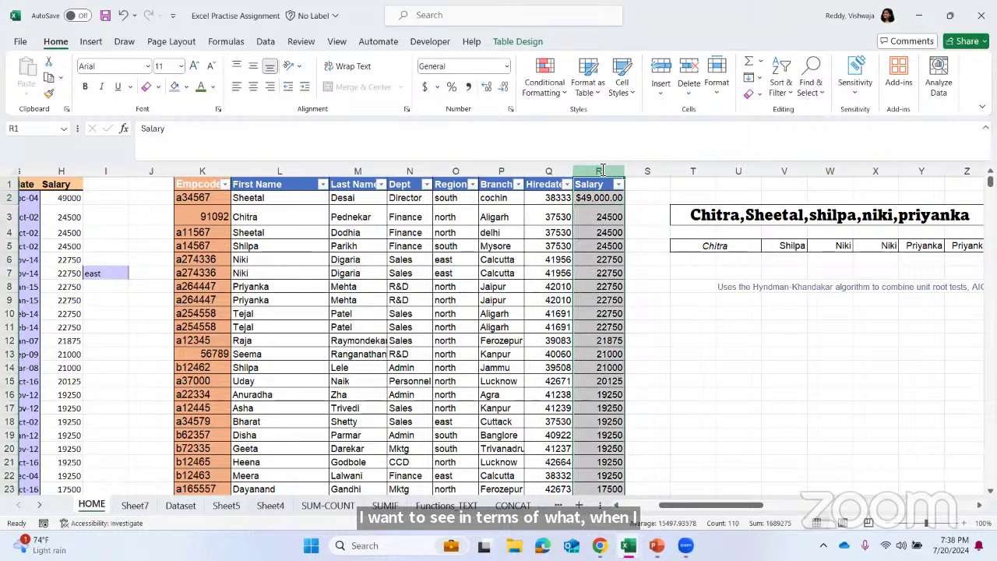
pyautogui.click(503, 67)
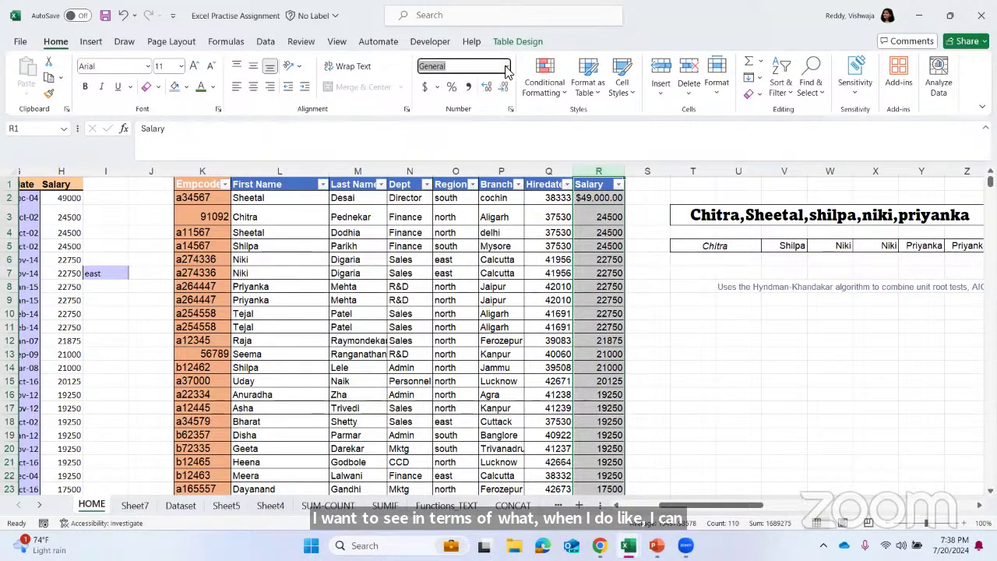
pyautogui.click(506, 68)
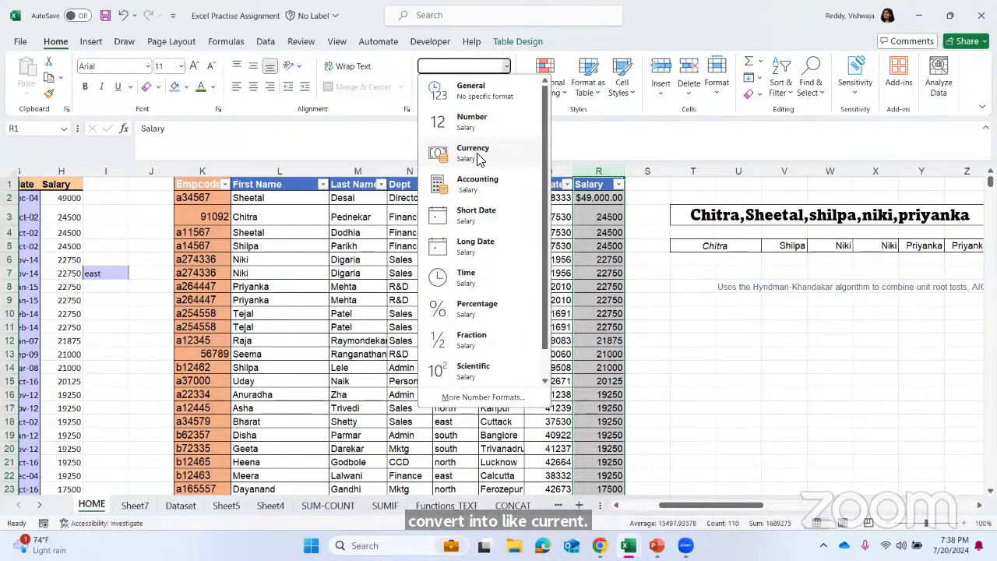
pyautogui.click(479, 156)
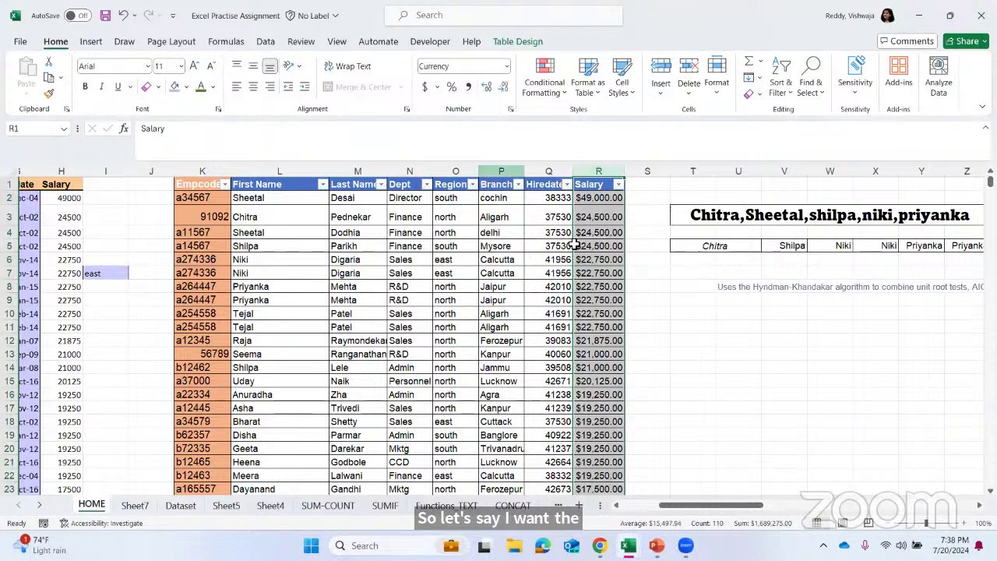
pyautogui.click(676, 287)
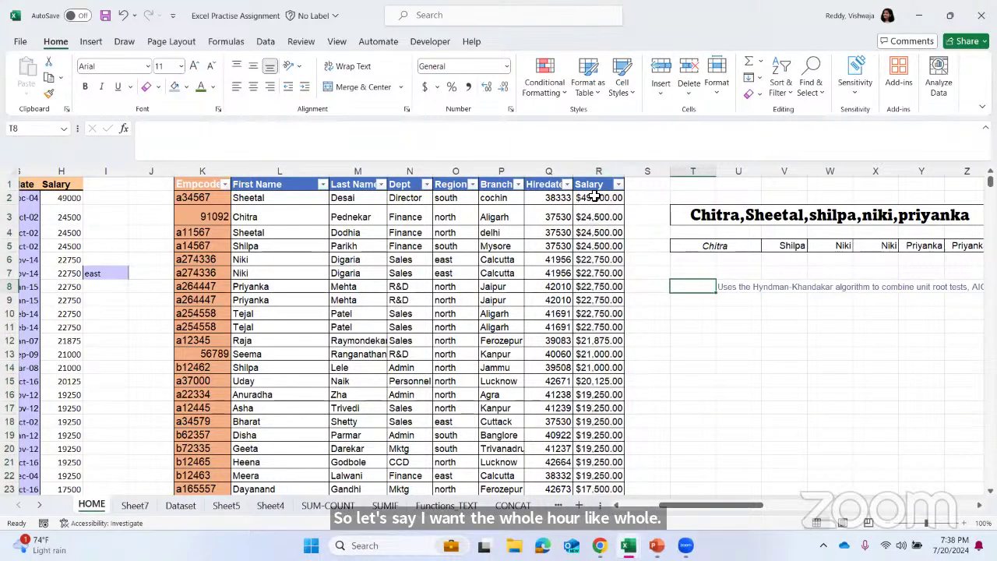
# Change the number format of the entire Salary column R to Number and select cell R2.
pyautogui.click(598, 204)
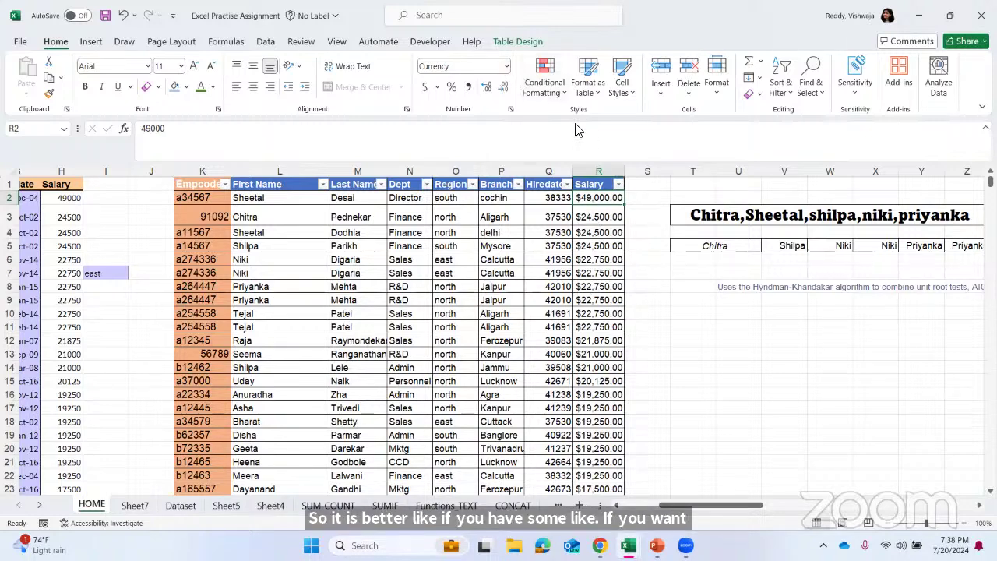
pyautogui.click(611, 174)
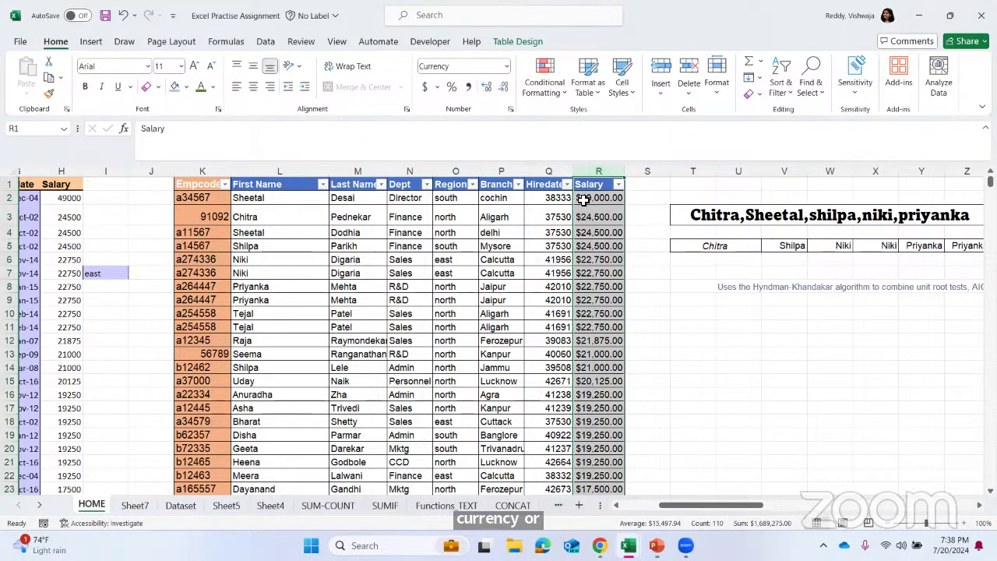
pyautogui.click(506, 66)
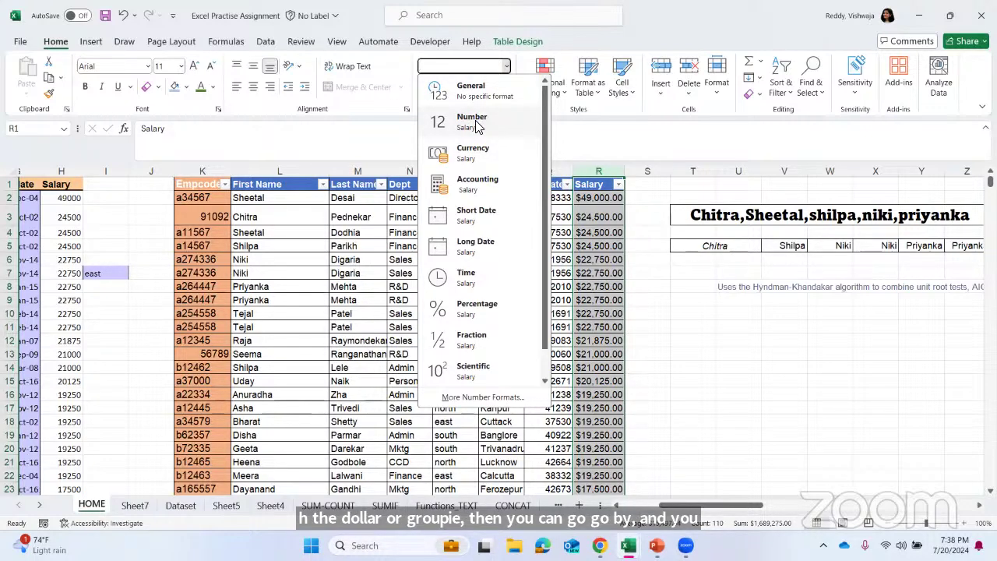
pyautogui.click(475, 123)
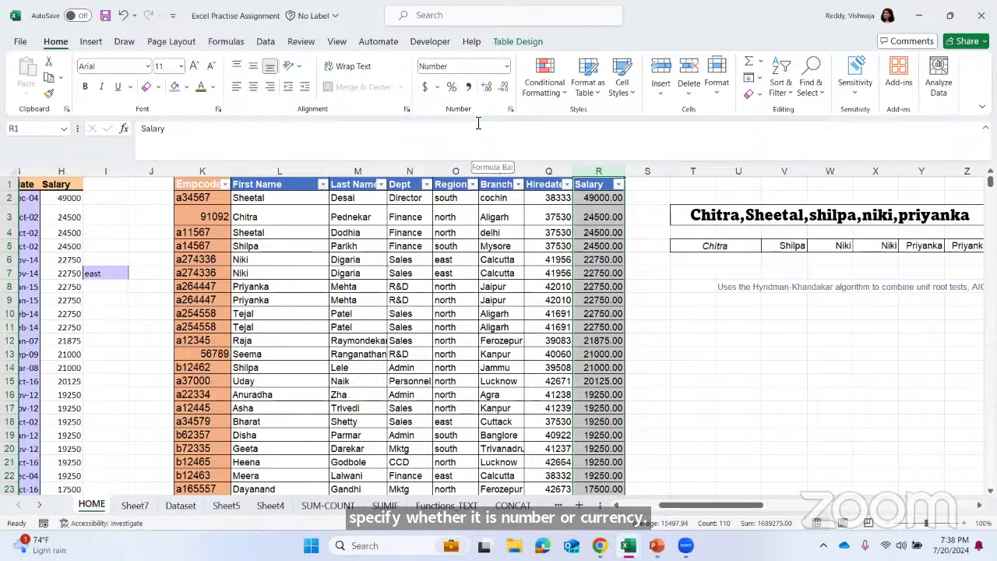
pyautogui.click(590, 201)
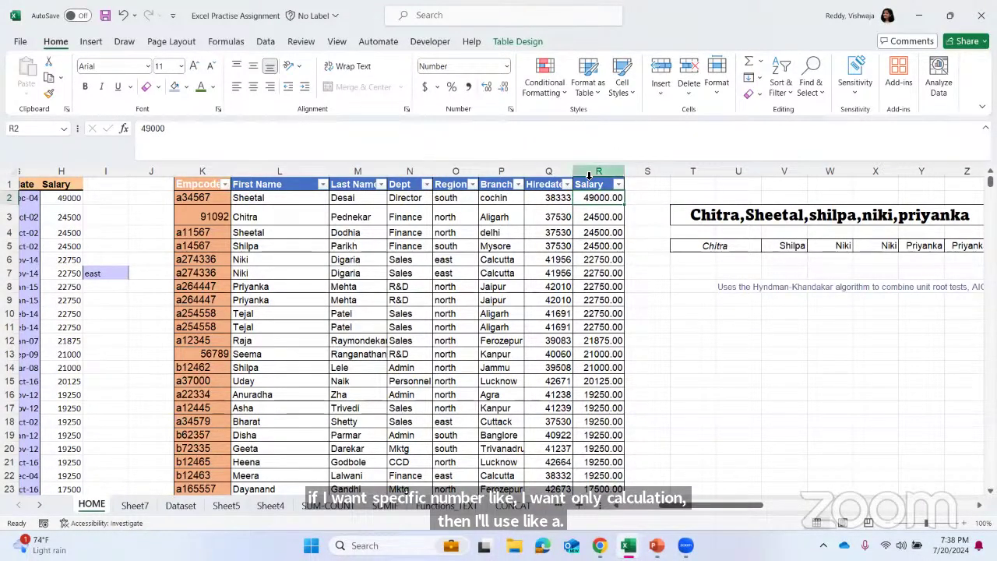
# Select cell Q2 and widen the Hiredate column Q.
pyautogui.click(547, 204)
pyautogui.moveTo(573, 171); pyautogui.dragTo(624, 180)
pyautogui.hscroll(-2, 206, 199)
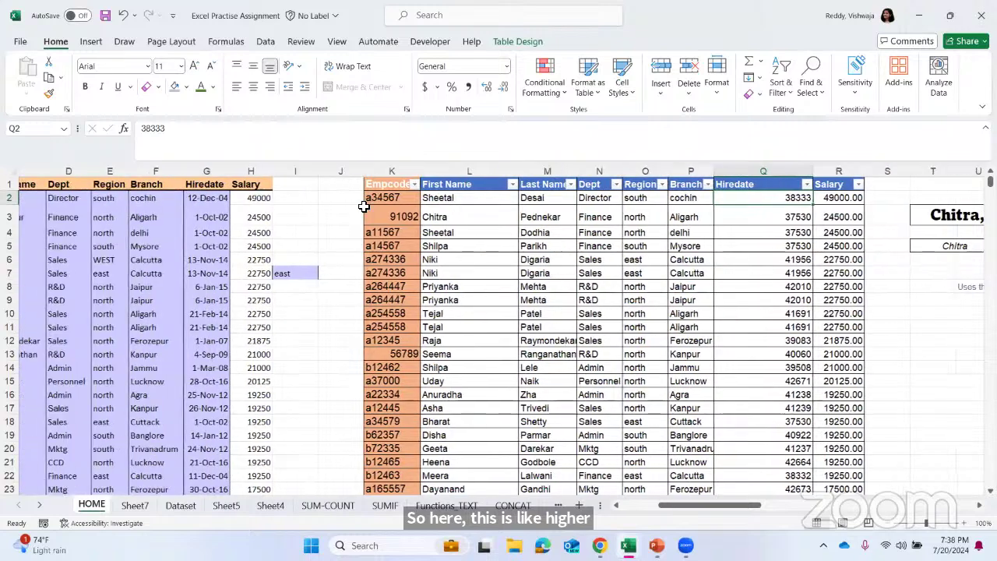
# Compare the hire dates in column G with the Hiredate entries in column Q of the copied table.
pyautogui.click(206, 198)
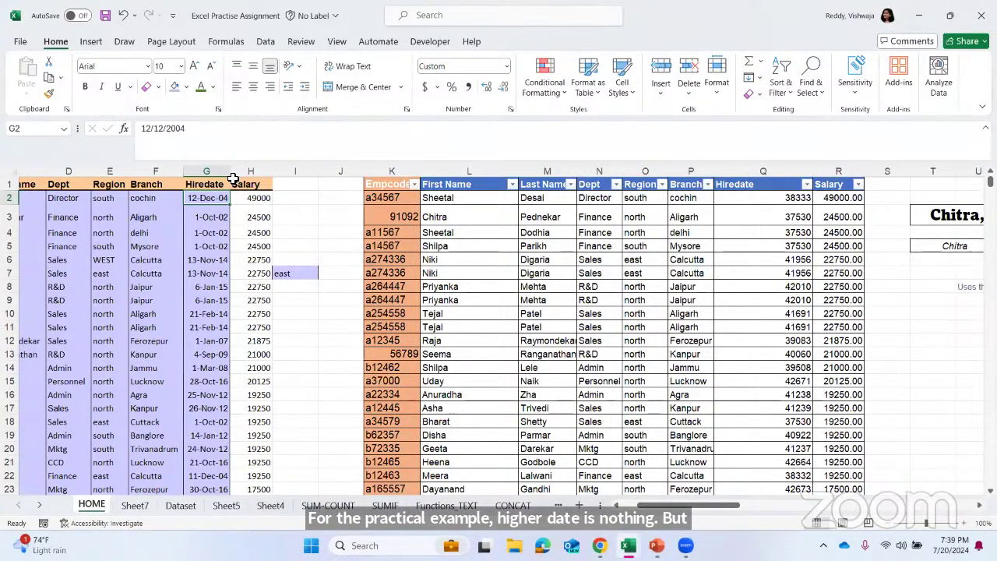
pyautogui.click(210, 171)
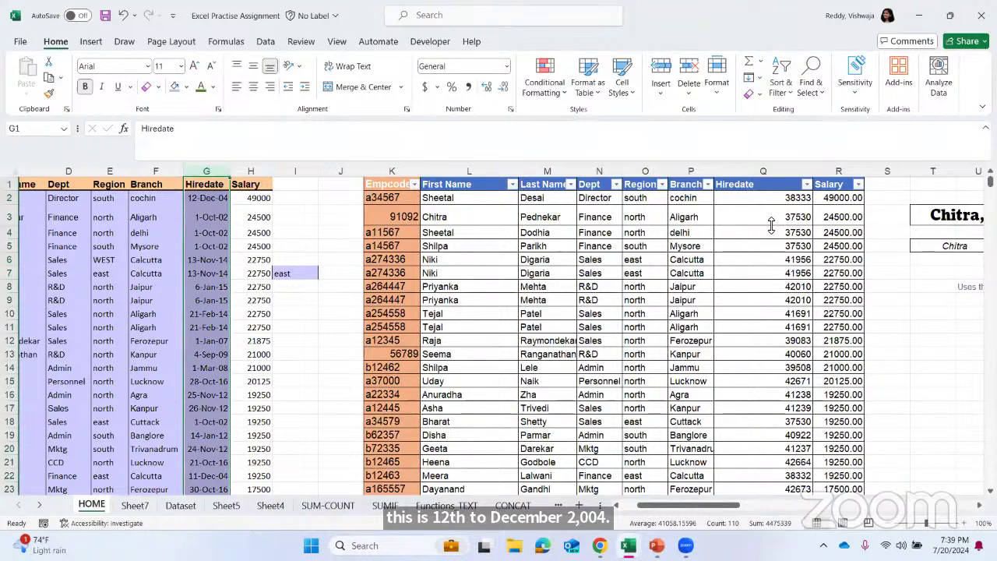
pyautogui.click(756, 171)
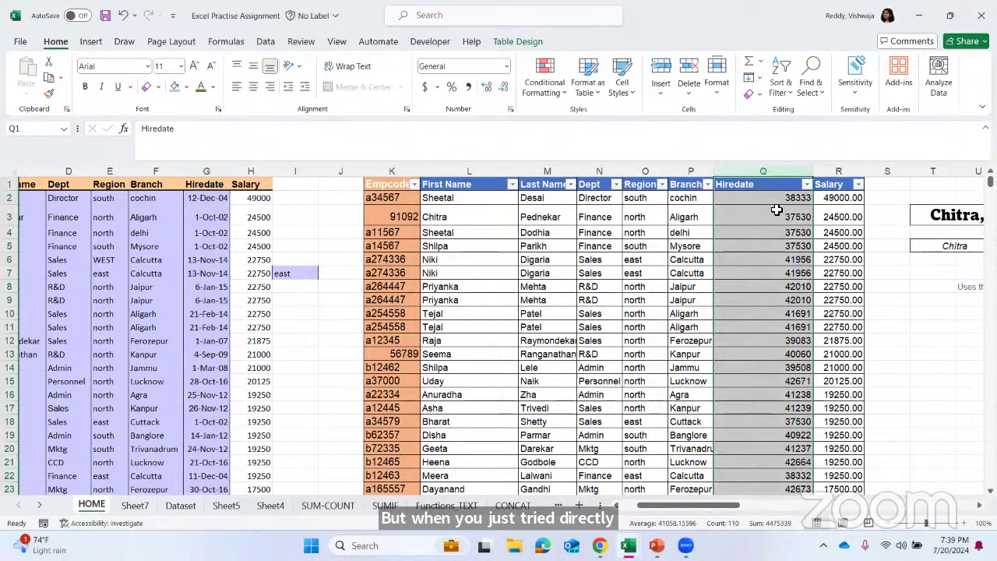
pyautogui.click(777, 209)
pyautogui.click(777, 286)
pyautogui.scroll(-1, 777, 286)
pyautogui.scroll(-3, 776, 286)
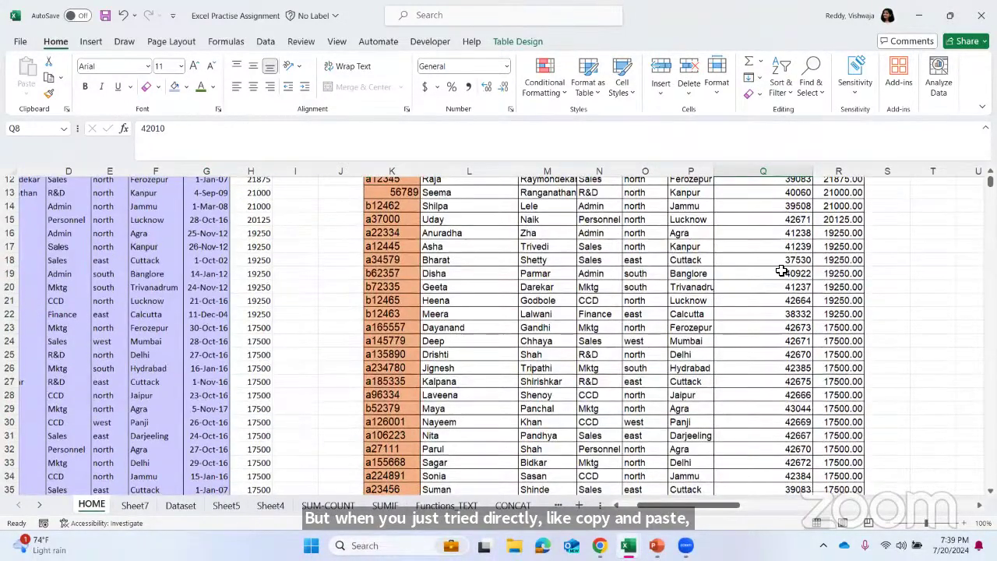
pyautogui.click(795, 315)
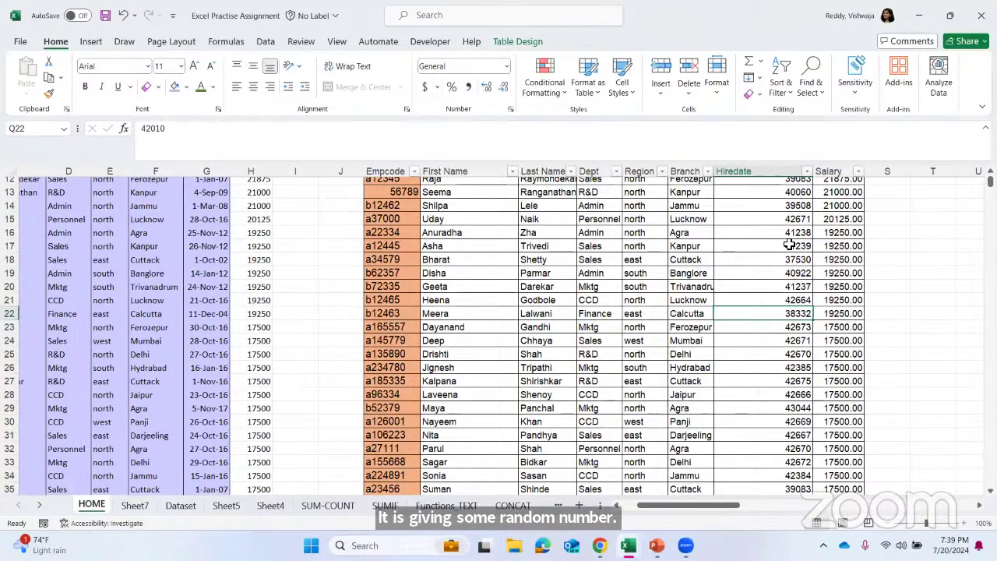
pyautogui.hscroll(5, 790, 245)
pyautogui.click(789, 245)
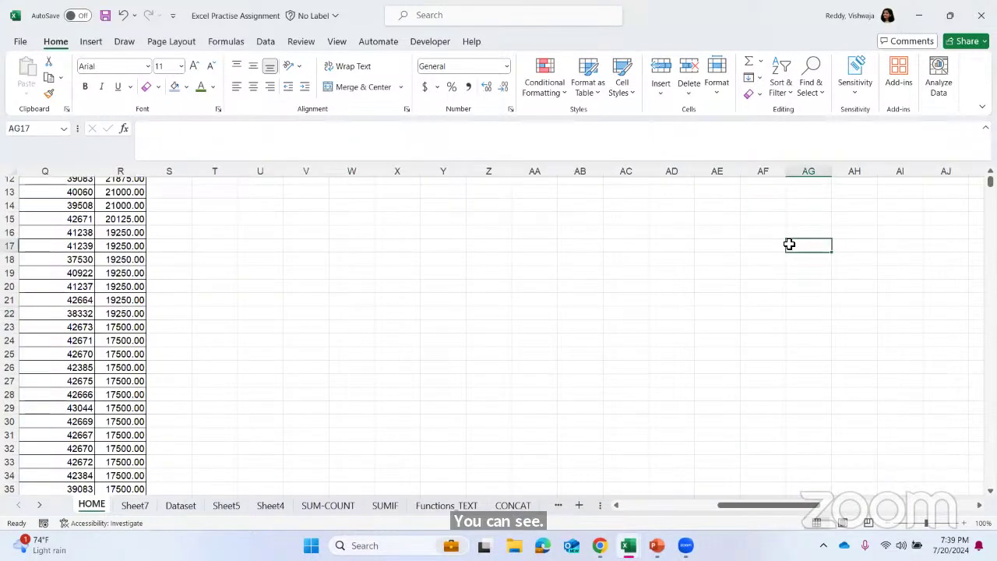
pyautogui.scroll(4, 790, 261)
pyautogui.hscroll(-4, 790, 261)
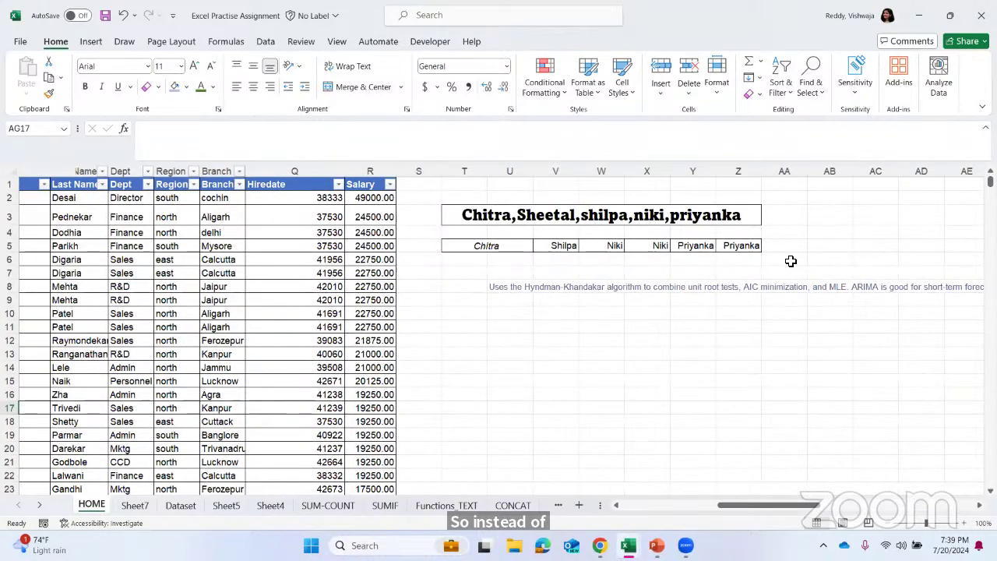
pyautogui.click(766, 322)
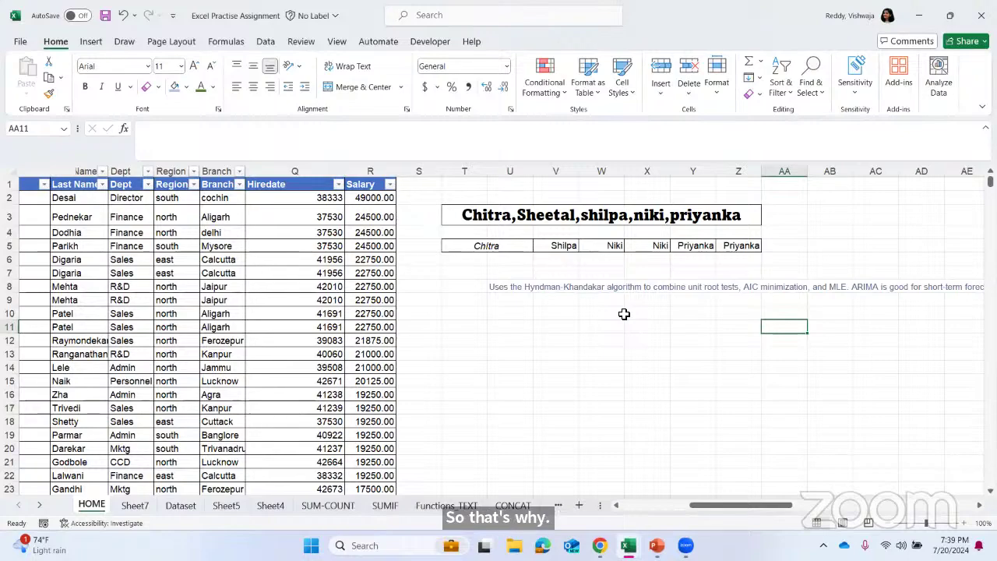
pyautogui.hscroll(3, 498, 314)
pyautogui.click(498, 315)
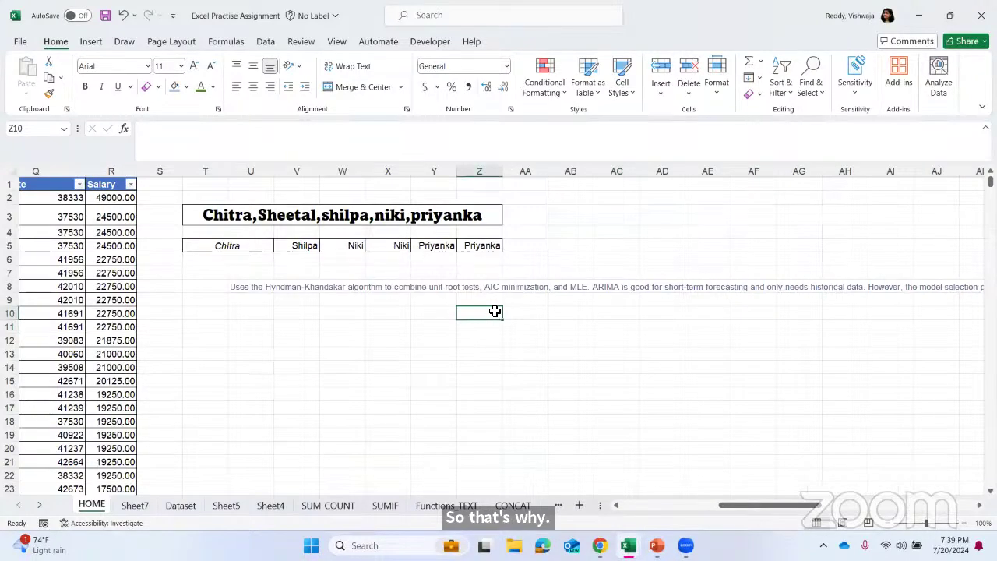
pyautogui.hscroll(-5, 474, 307)
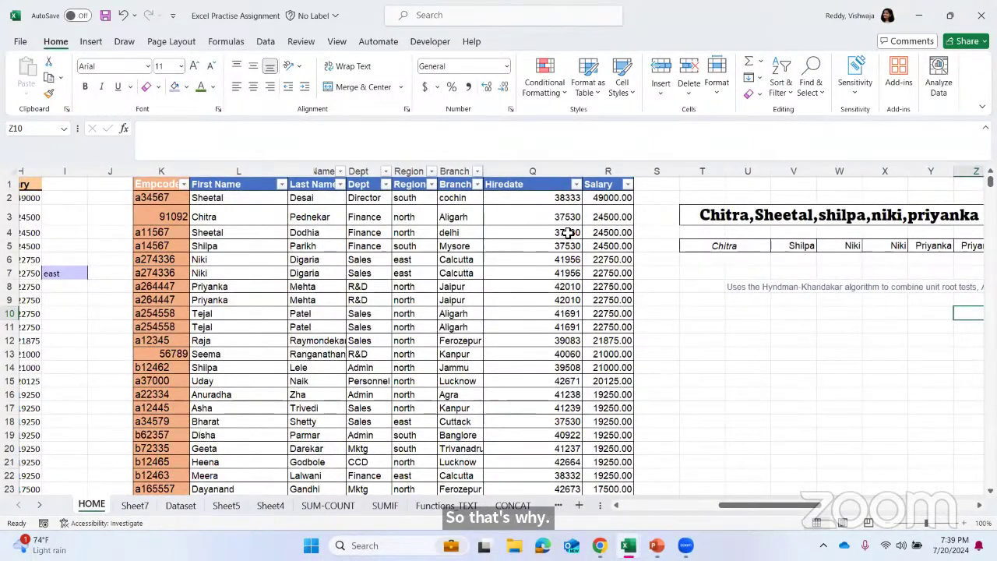
pyautogui.click(714, 343)
pyautogui.rightClick(714, 345)
pyautogui.click(610, 314)
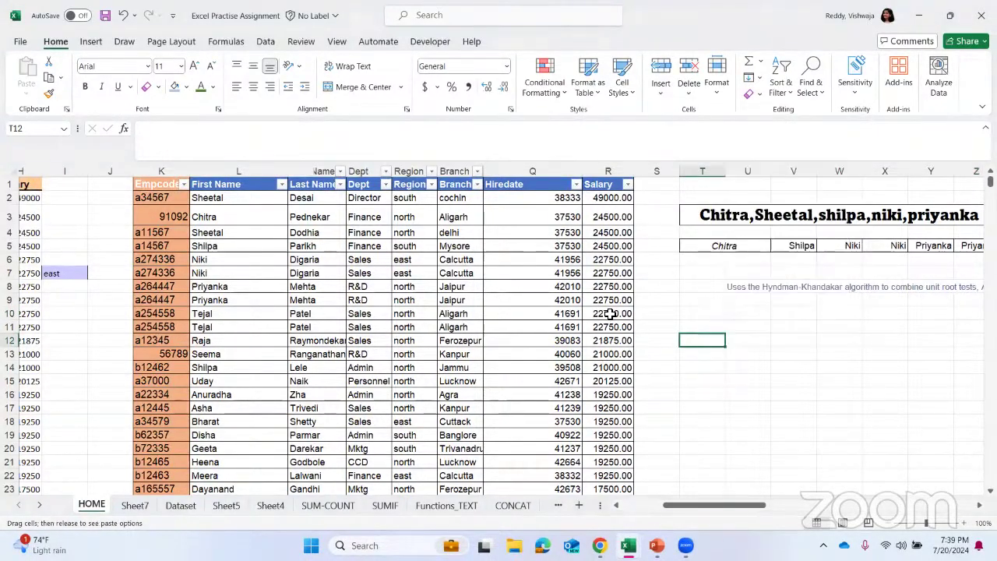
pyautogui.hscroll(-3, 611, 314)
pyautogui.hscroll(-2, 610, 314)
pyautogui.click(431, 231)
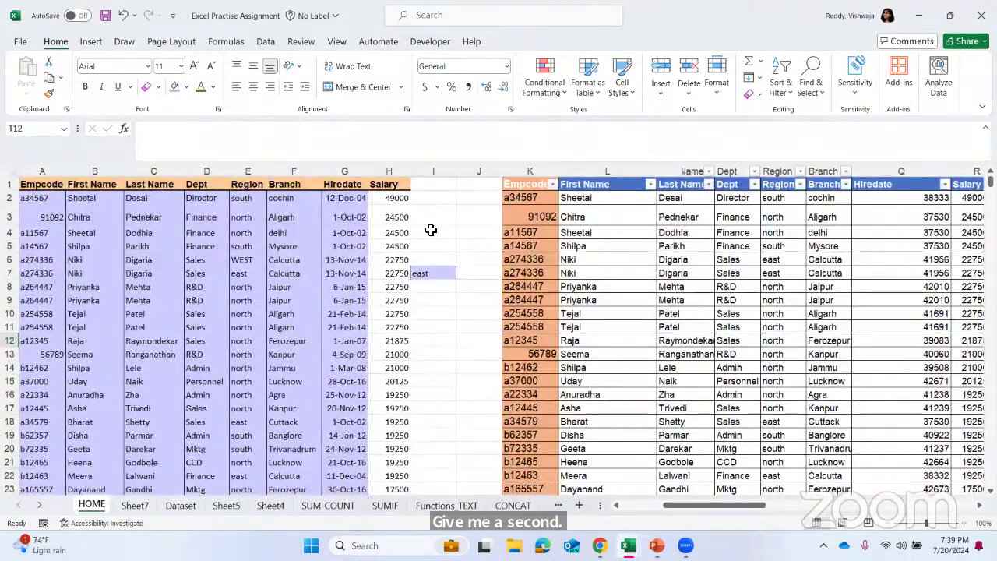
# Copy the hire date from cell G2 and paste it into cell I2.
pyautogui.click(351, 198)
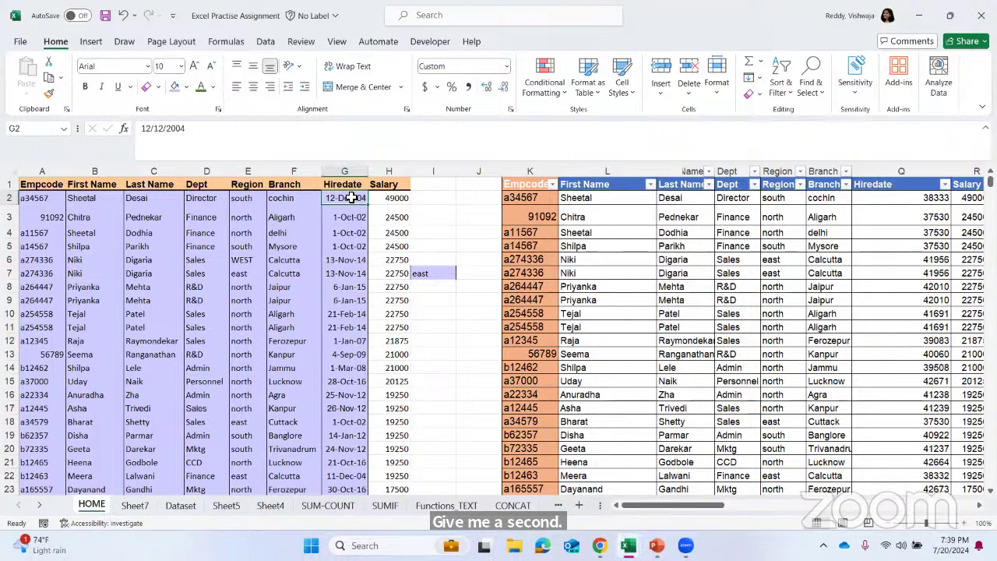
pyautogui.hotkey('ctrl', 'c')
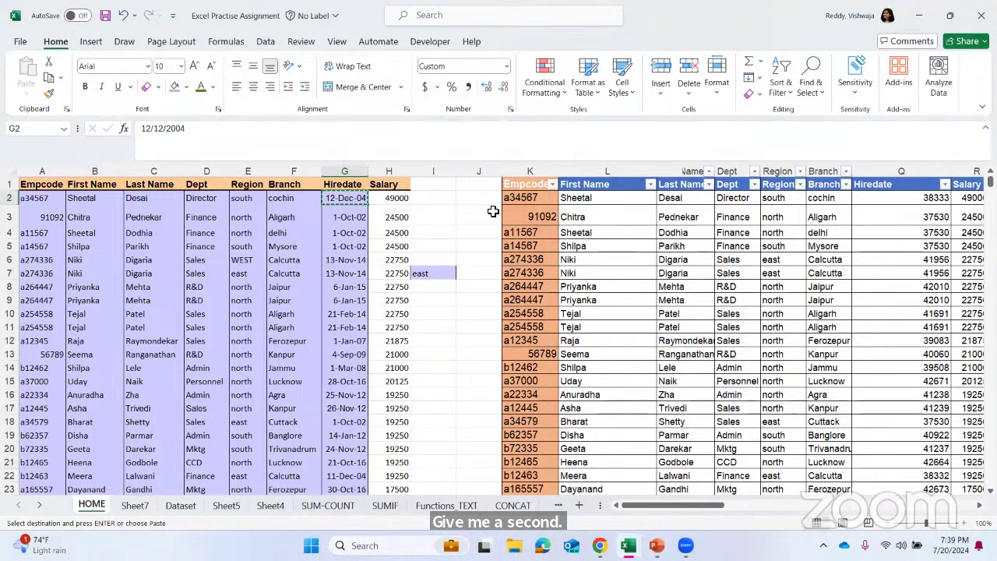
pyautogui.click(439, 197)
pyautogui.hotkey('ctrl', 'v')
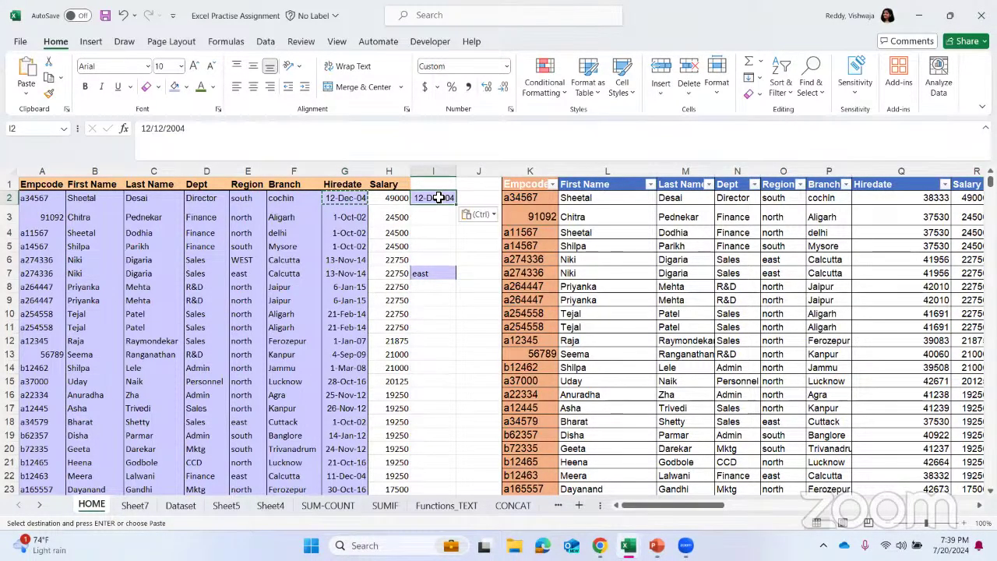
# Switch the pasted hire date in I2 to the Formulas paste option, followed by the Values paste option.
pyautogui.click(480, 214)
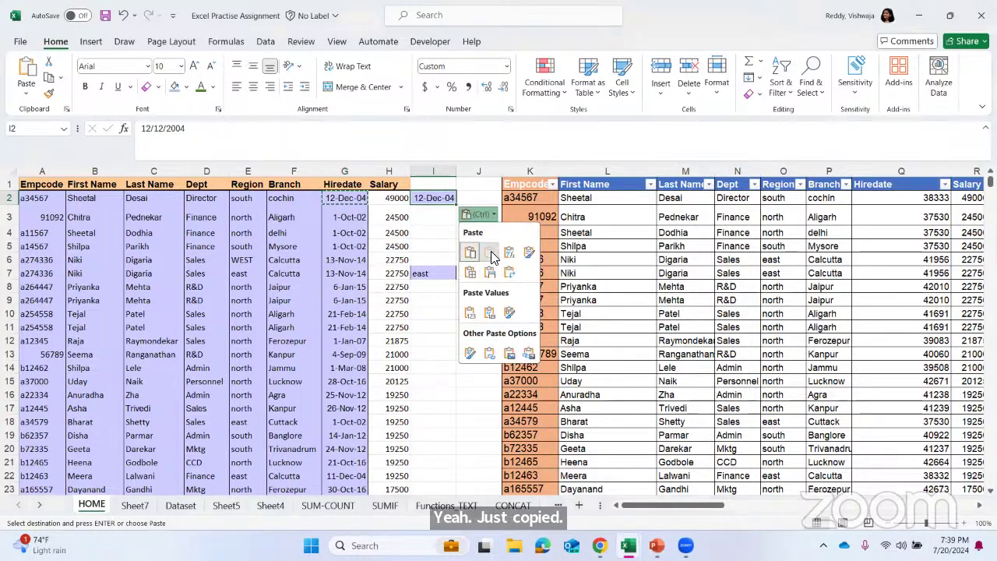
pyautogui.click(490, 254)
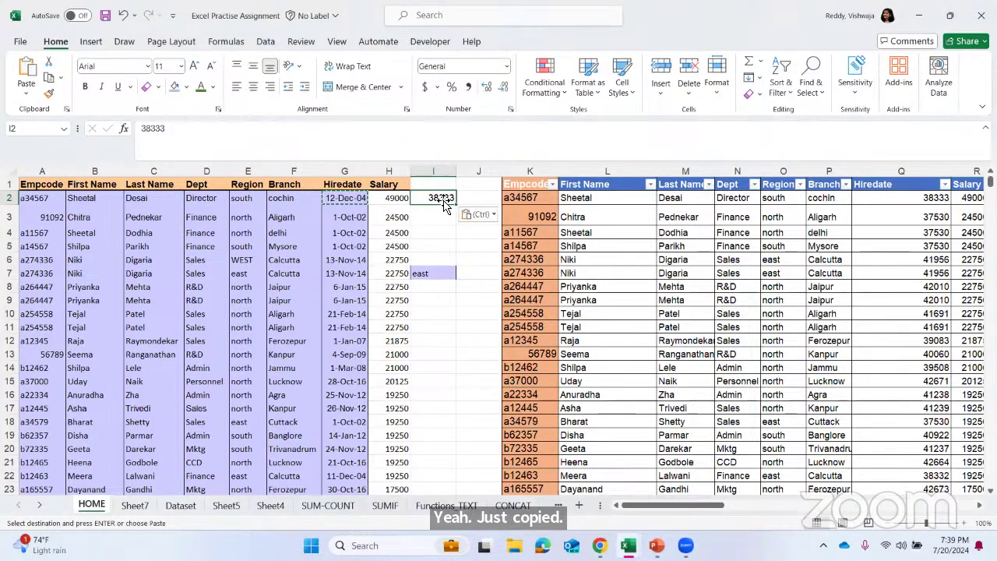
pyautogui.click(486, 218)
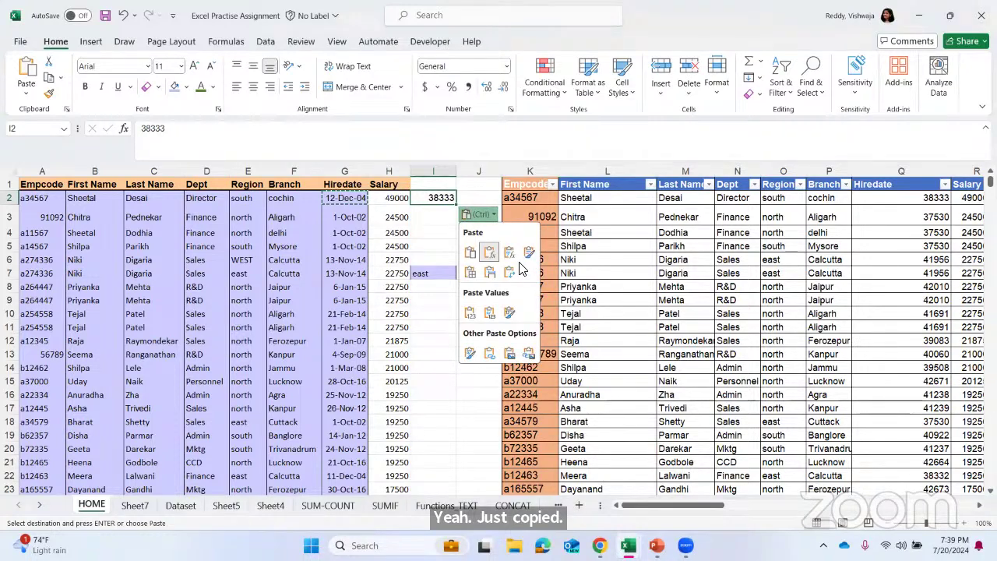
pyautogui.click(471, 314)
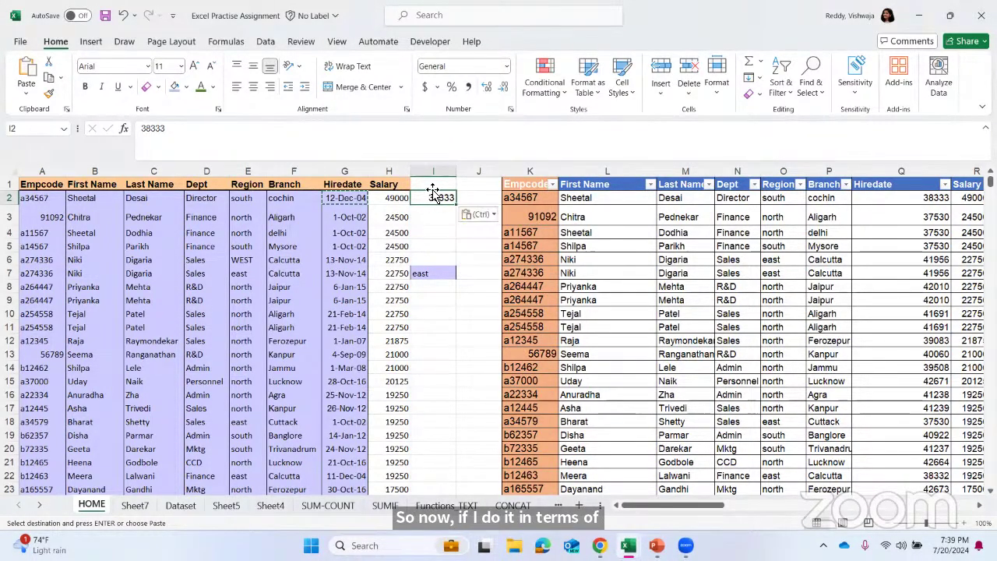
# Format cell I2 as Short Date, change it to Long Date, and compare it with the hire date in G2.
pyautogui.click(505, 67)
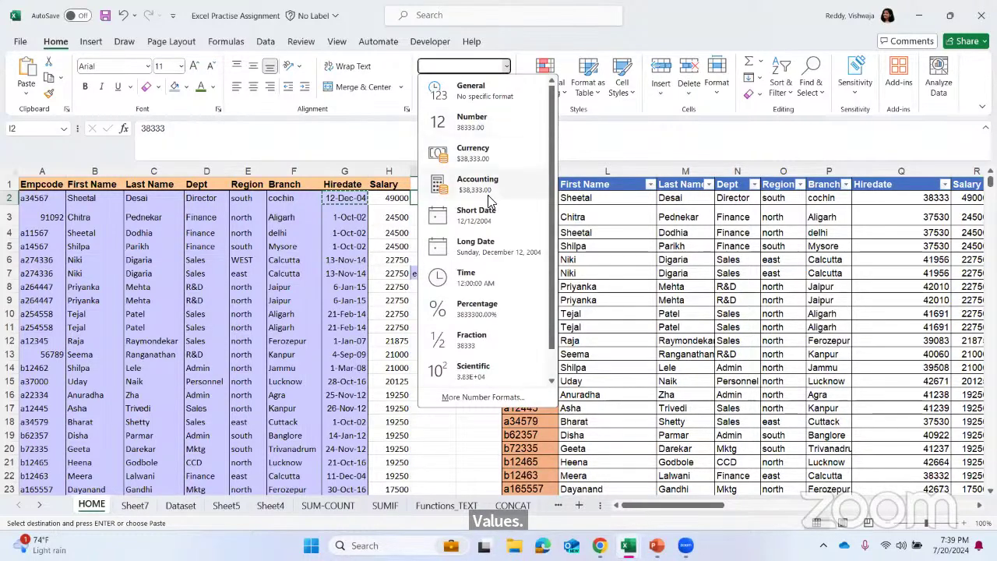
pyautogui.click(492, 221)
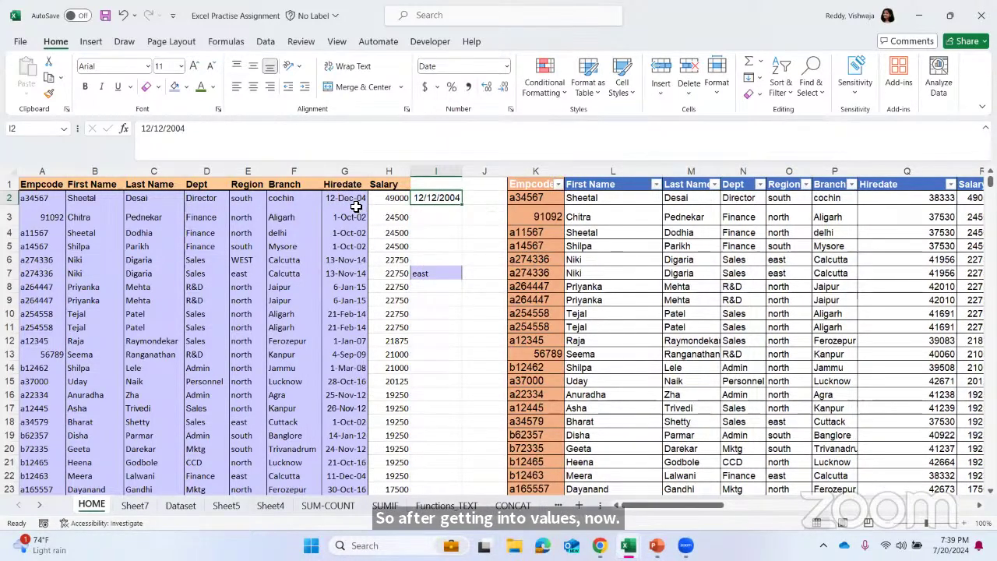
pyautogui.click(507, 66)
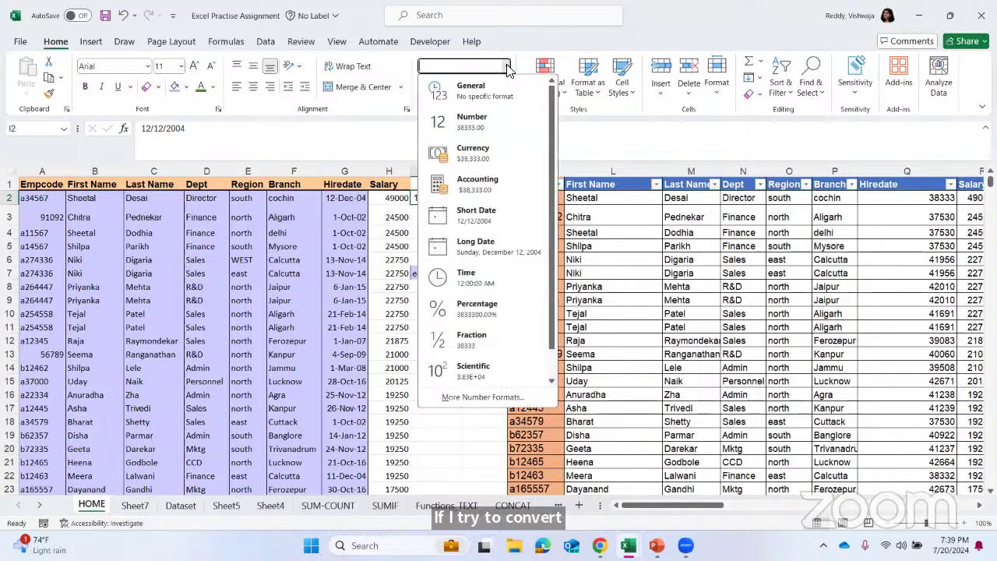
pyautogui.click(493, 252)
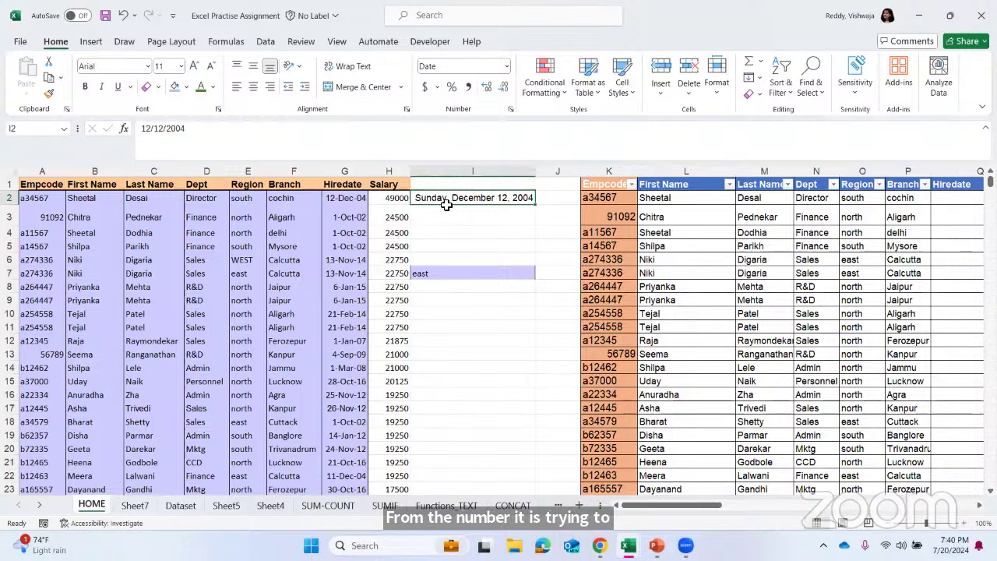
pyautogui.click(330, 198)
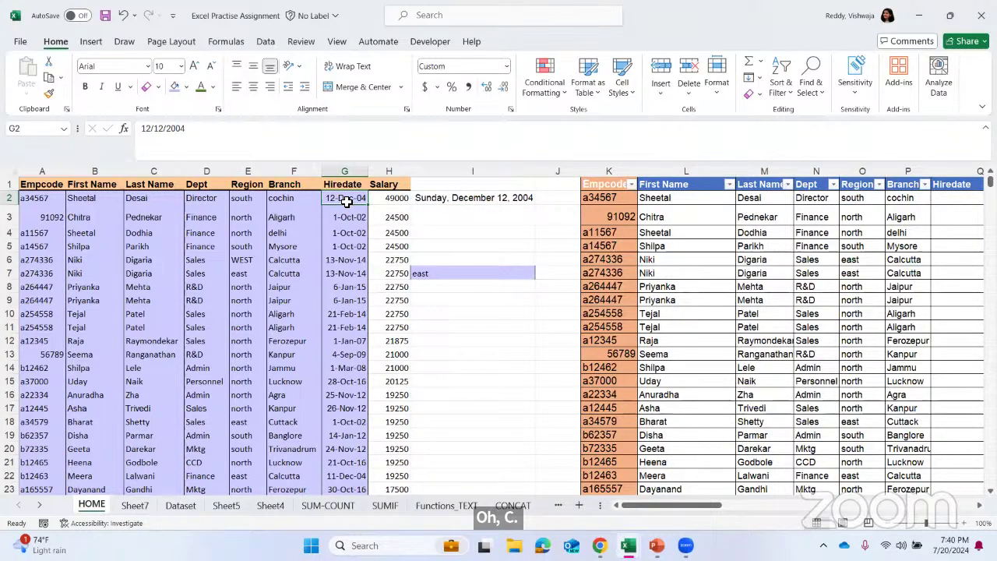
# Choose the custom number format m/d/yyyy h:mm for cell I2 and move the Format Cells dialog off the hire date data.
pyautogui.click(477, 209)
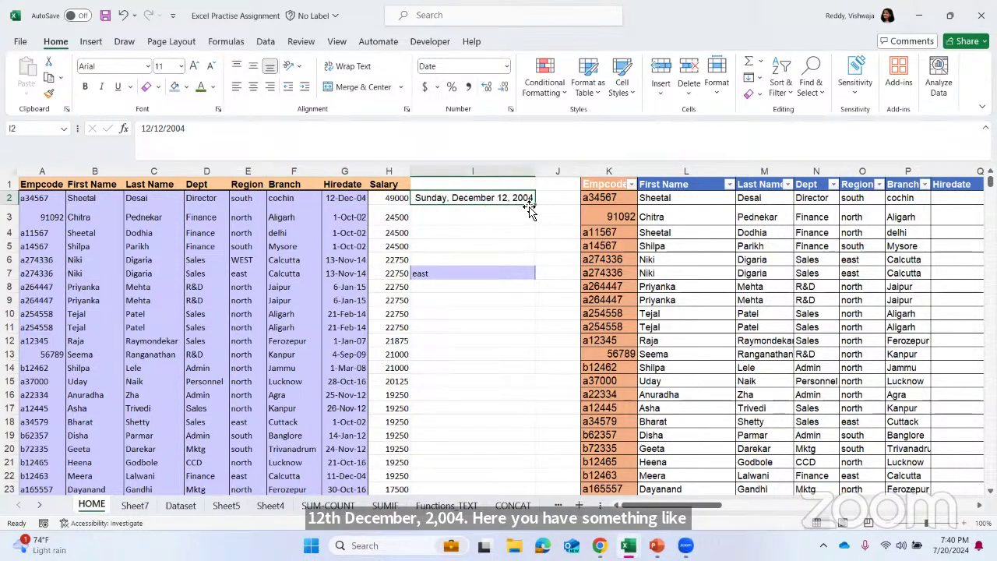
pyautogui.click(505, 71)
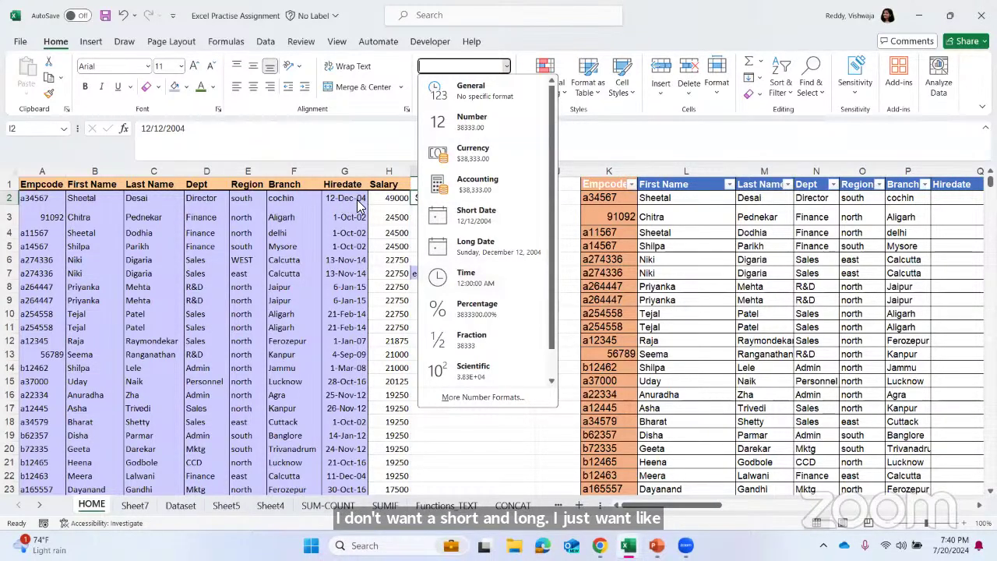
pyautogui.click(494, 399)
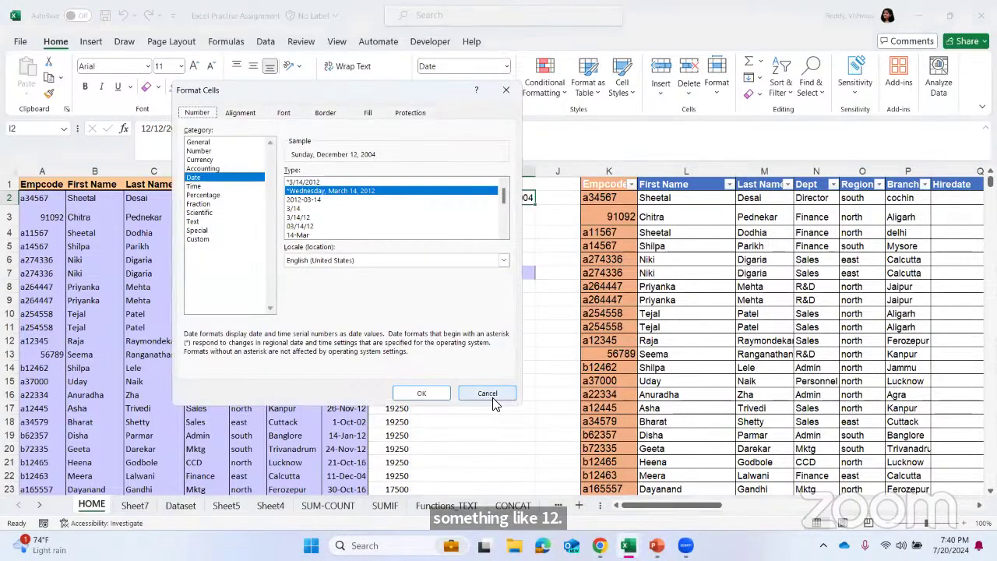
pyautogui.click(198, 239)
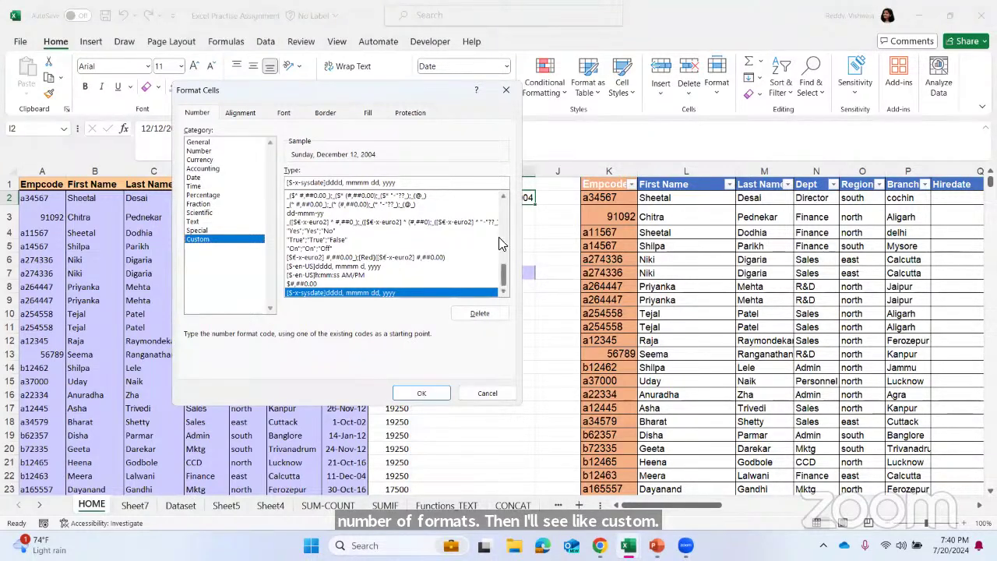
pyautogui.scroll(4, 503, 245)
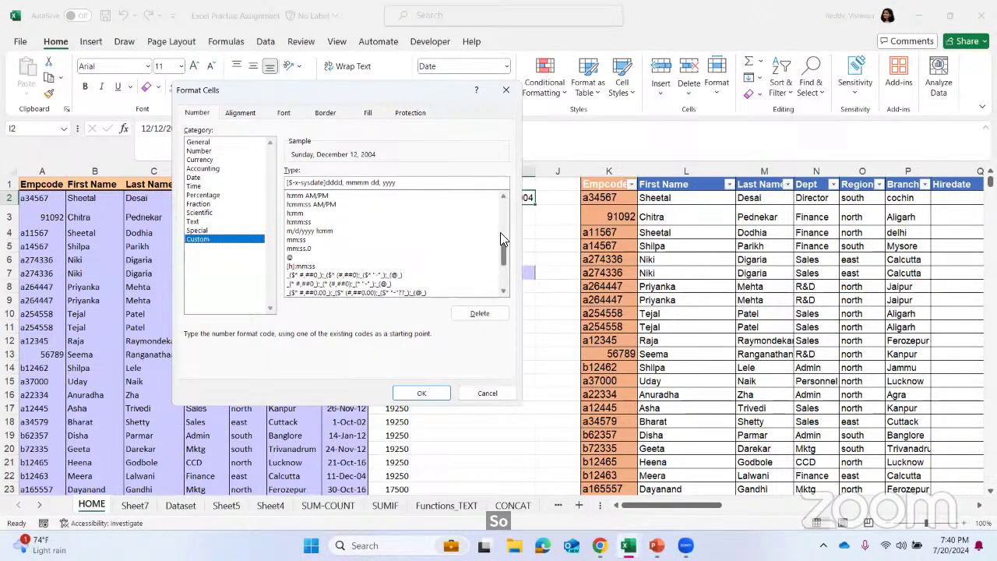
pyautogui.click(325, 231)
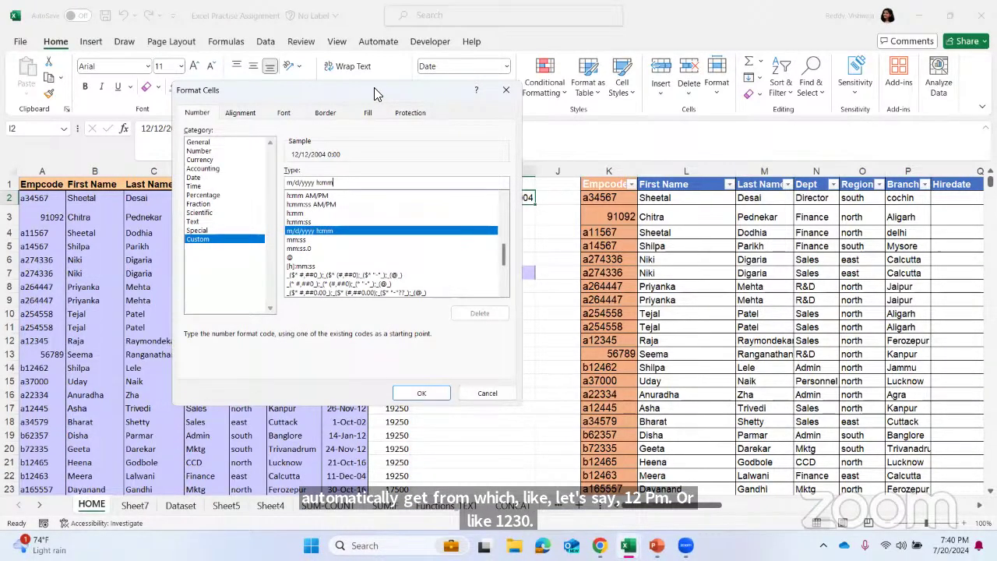
pyautogui.moveTo(374, 94); pyautogui.dragTo(682, 136)
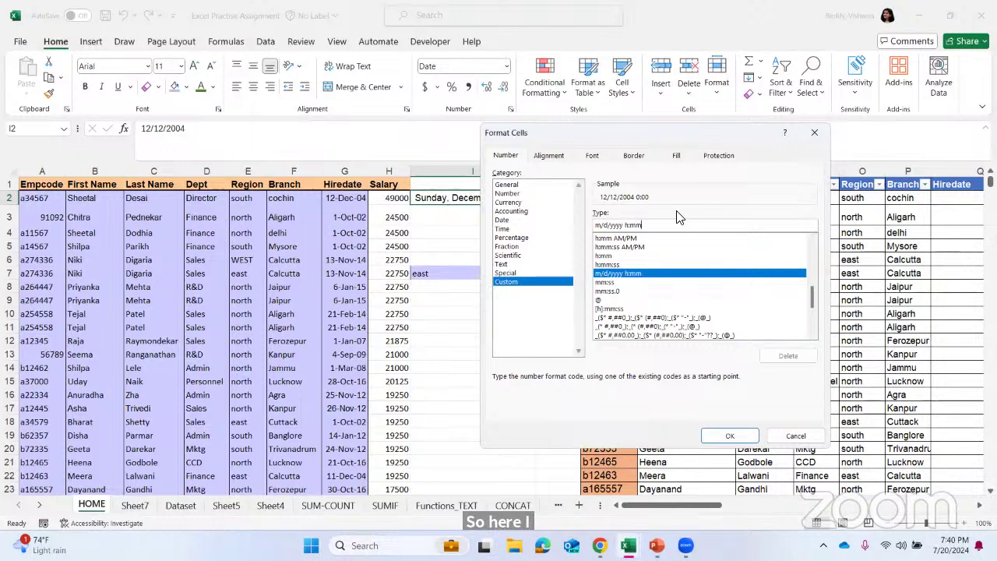
# Replace the custom number format code for cell I2 with dd-mm-yy and apply it.
pyautogui.click(658, 230)
pyautogui.press('BackSpace')
pyautogui.press('BackSpace')
pyautogui.press('BackSpace')
pyautogui.press('BackSpace')
pyautogui.press('BackSpace')
pyautogui.press('BackSpace')
pyautogui.press('BackSpace')
pyautogui.press('BackSpace')
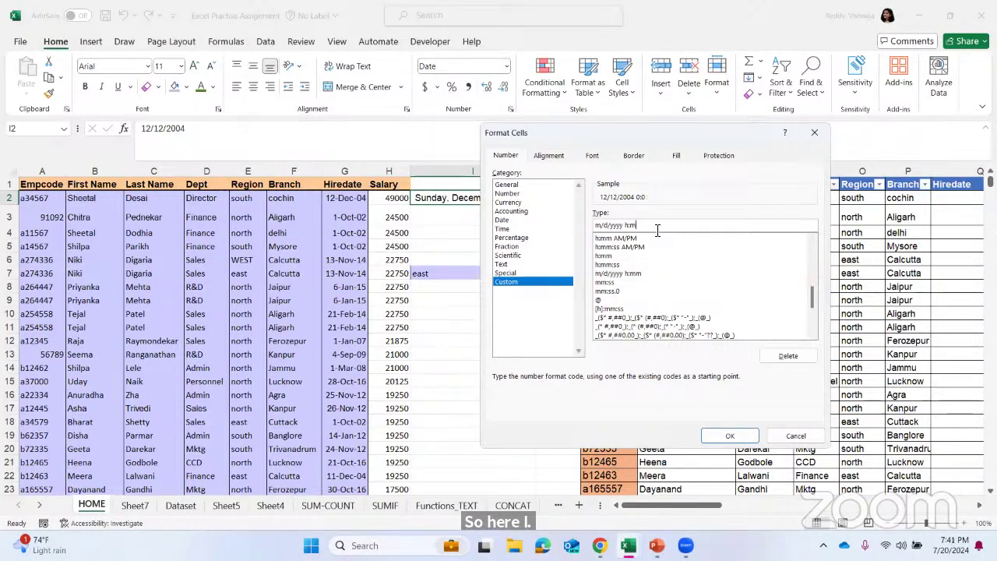
pyautogui.press('BackSpace')
pyautogui.press('BackSpace')
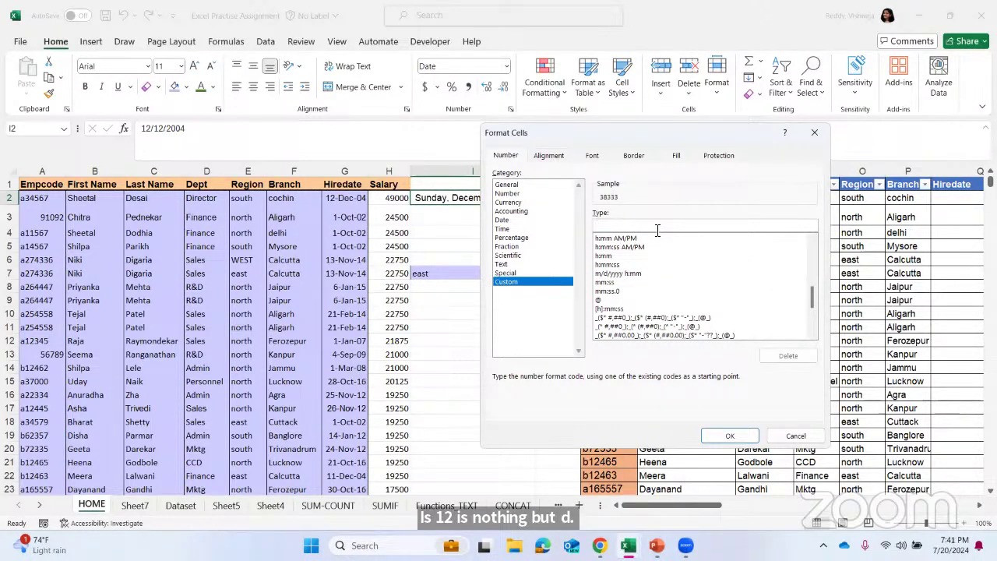
pyautogui.write('D')
pyautogui.press('BackSpace')
pyautogui.write('dd')
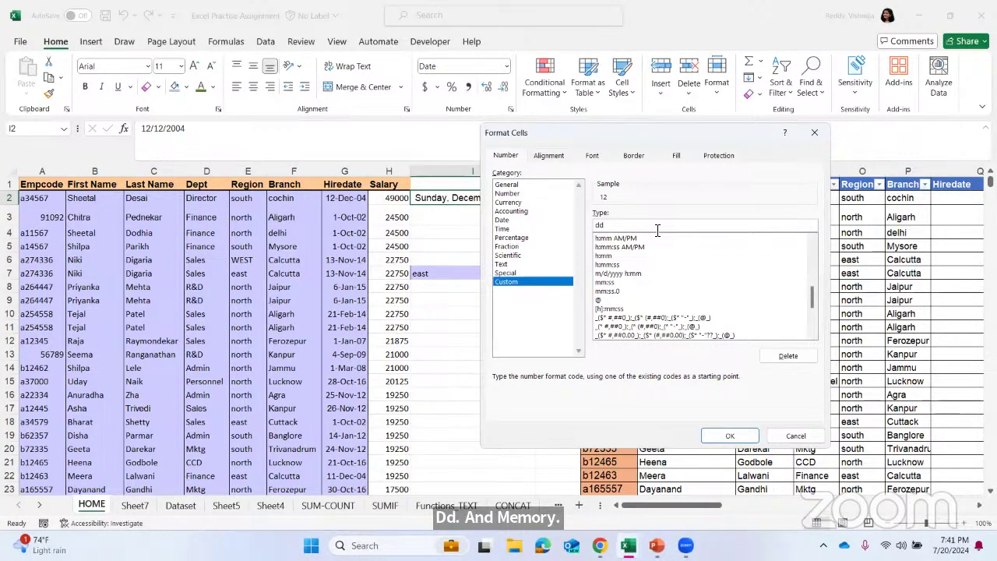
pyautogui.write('-mm-')
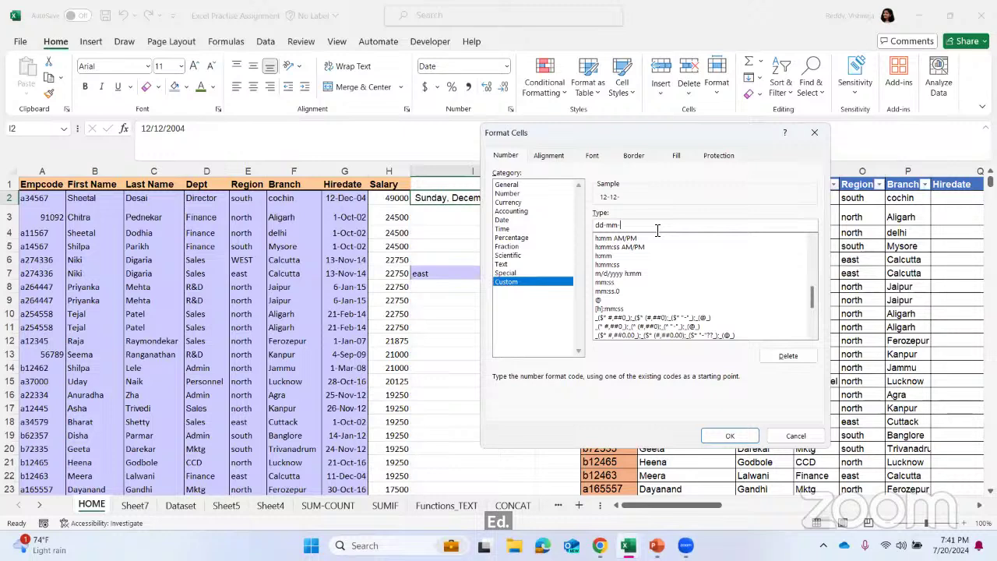
pyautogui.write('yy')
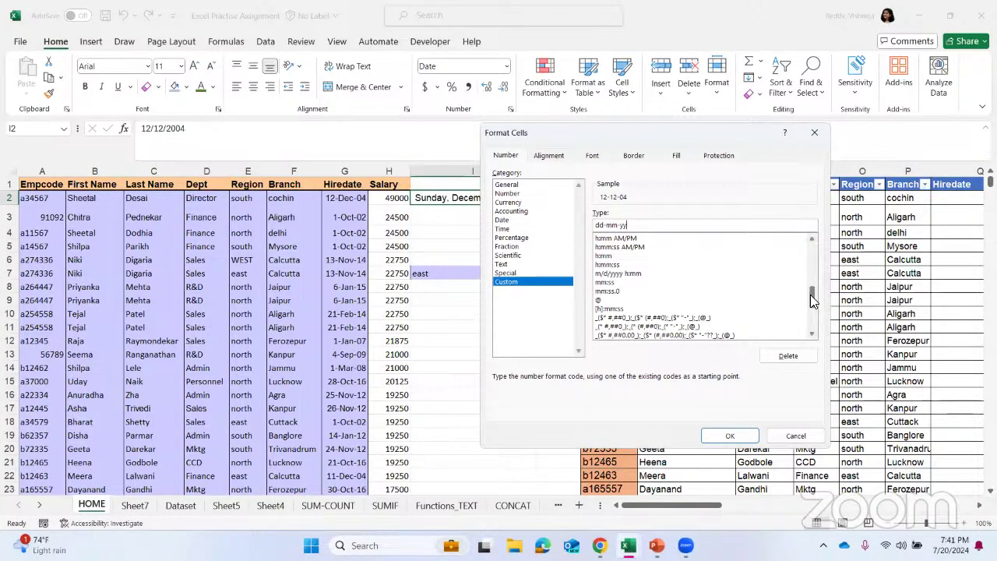
pyautogui.moveTo(812, 298); pyautogui.dragTo(805, 244)
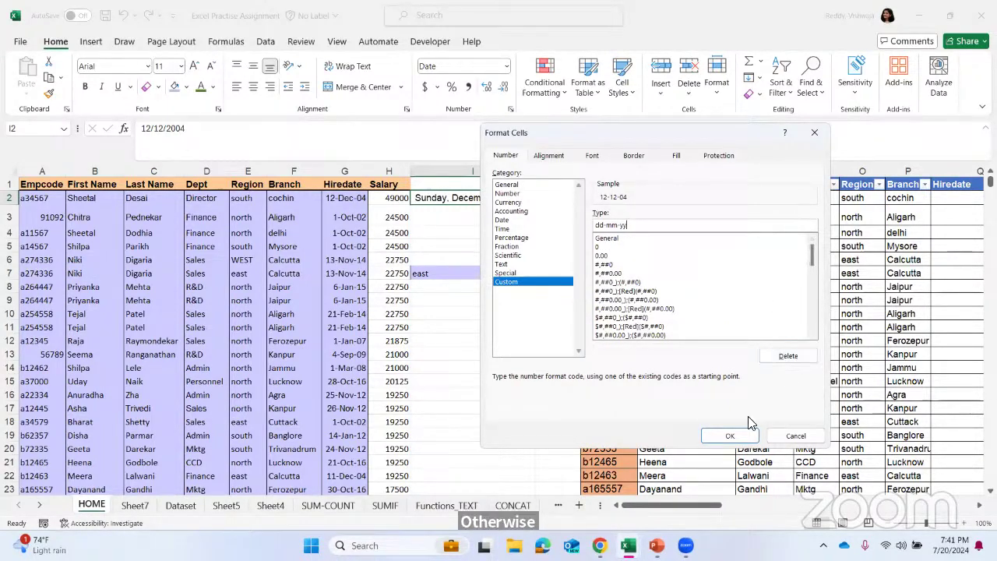
pyautogui.click(750, 436)
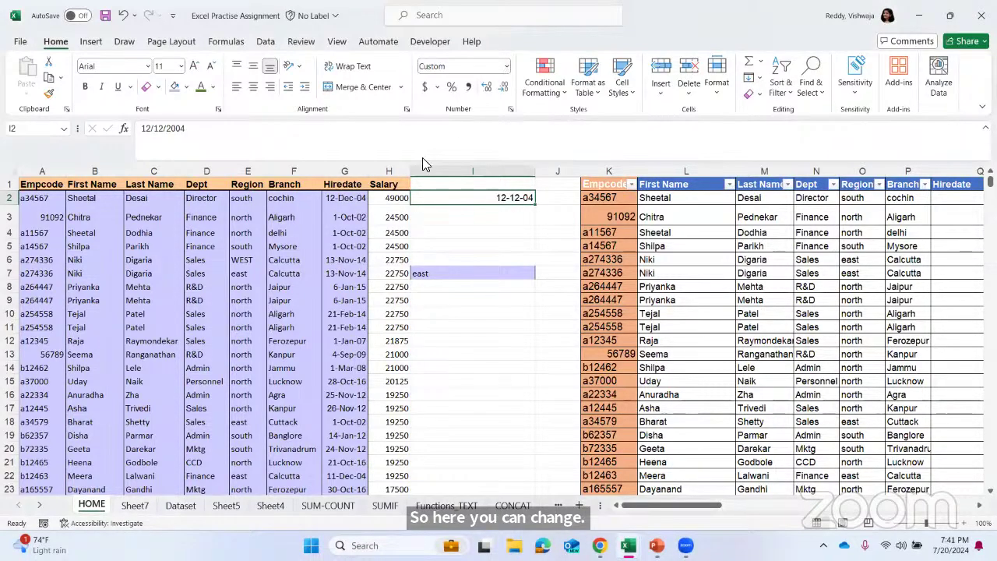
# Copy the hire date from cell G3 into cell I3.
pyautogui.click(356, 202)
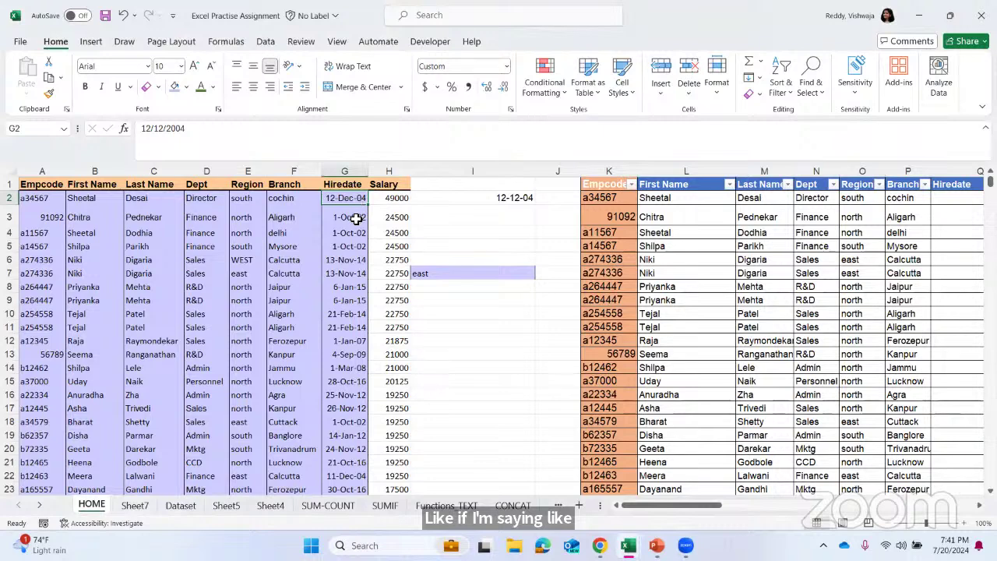
pyautogui.click(357, 219)
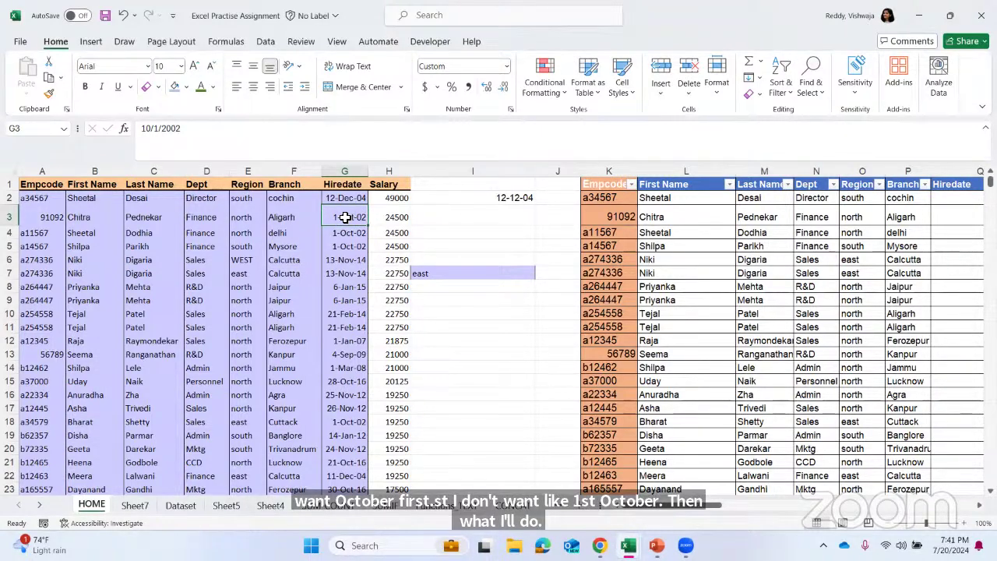
pyautogui.click(484, 197)
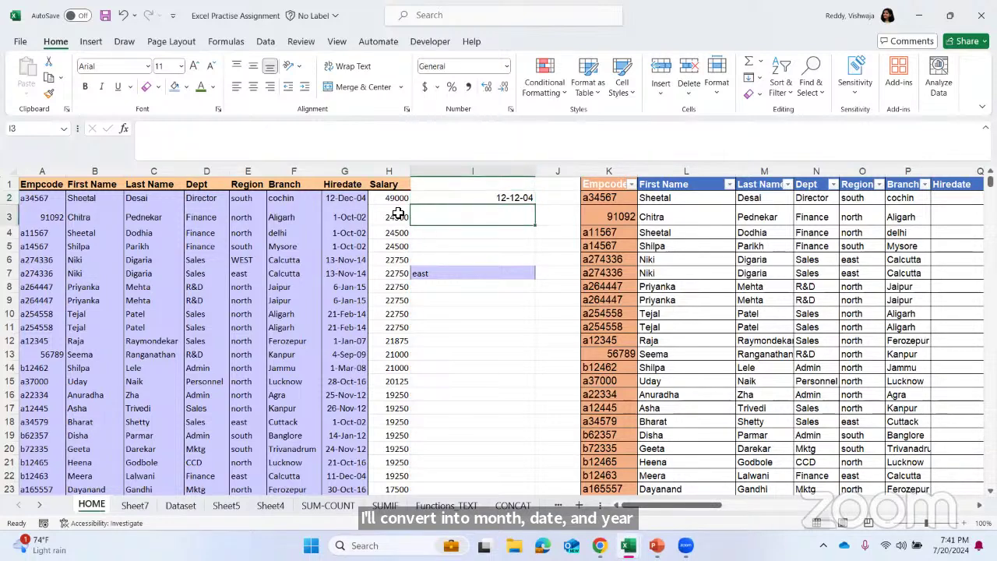
pyautogui.click(358, 218)
pyautogui.hotkey('ctrl', 'c')
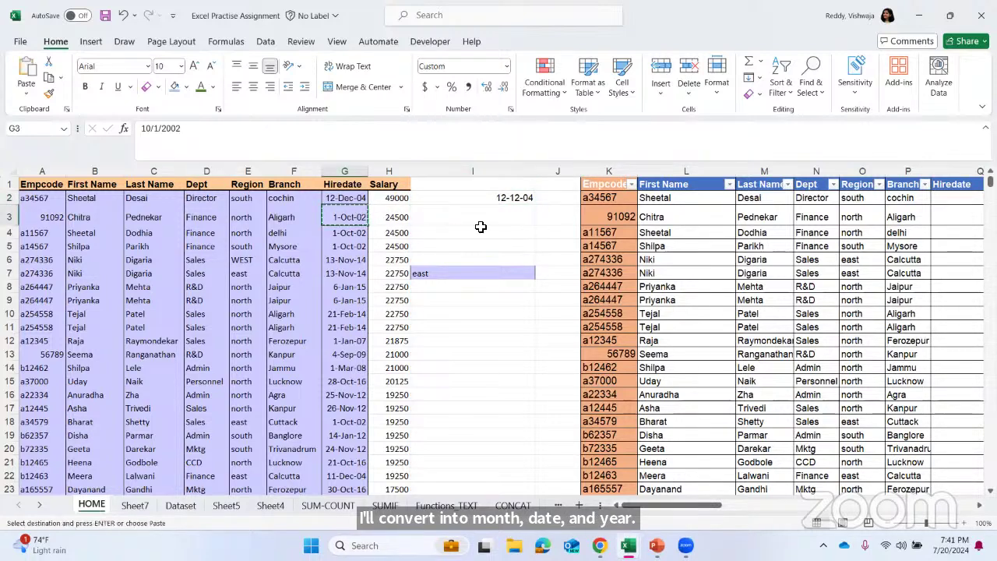
pyautogui.click(483, 231)
pyautogui.click(485, 216)
pyautogui.hotkey('ctrl', 'v')
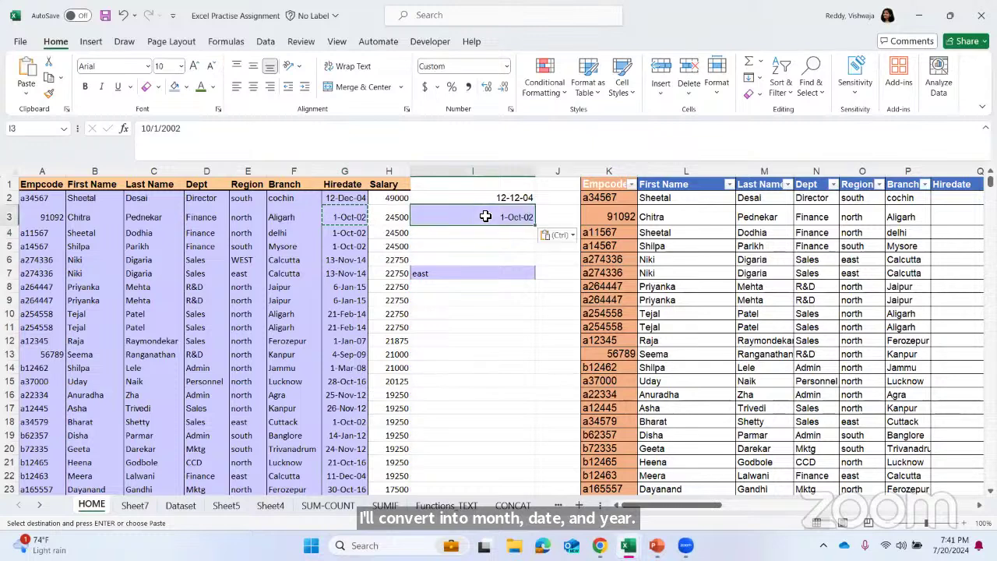
# Apply the custom number format mm-dd-yyyy to the date in cell I3.
pyautogui.click(505, 66)
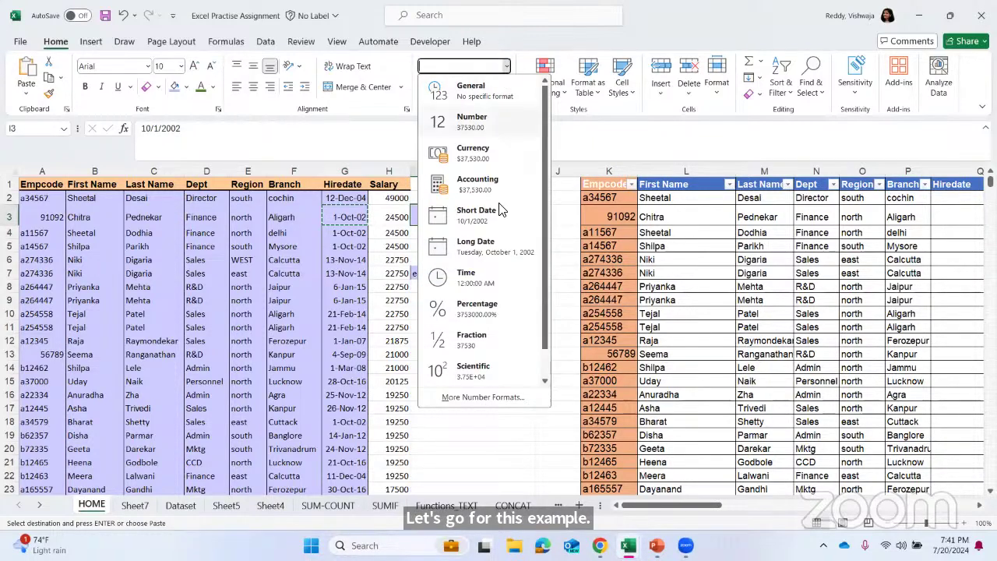
pyautogui.click(497, 397)
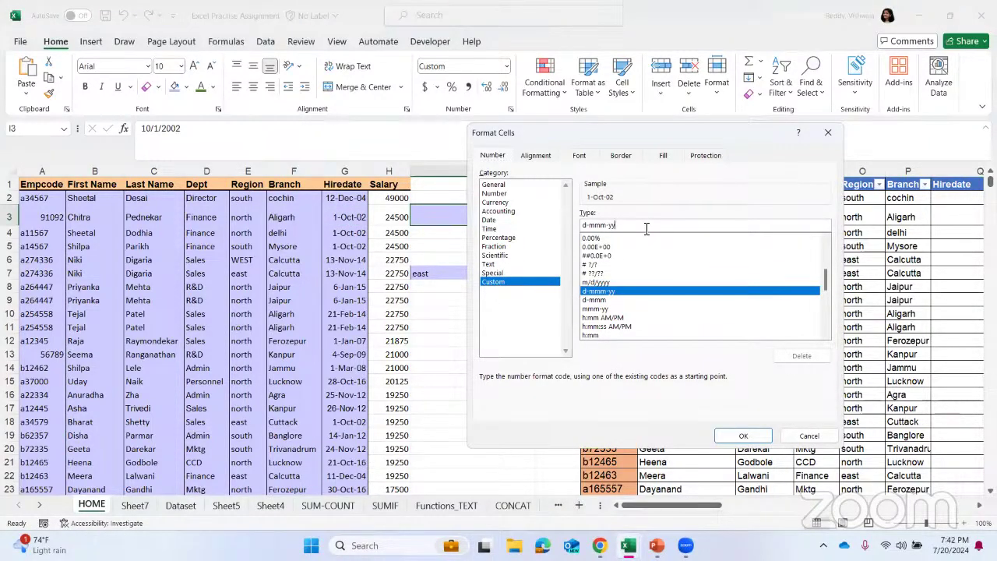
pyautogui.click(591, 226)
pyautogui.press('BackSpace')
pyautogui.press('BackSpace')
pyautogui.write('mm')
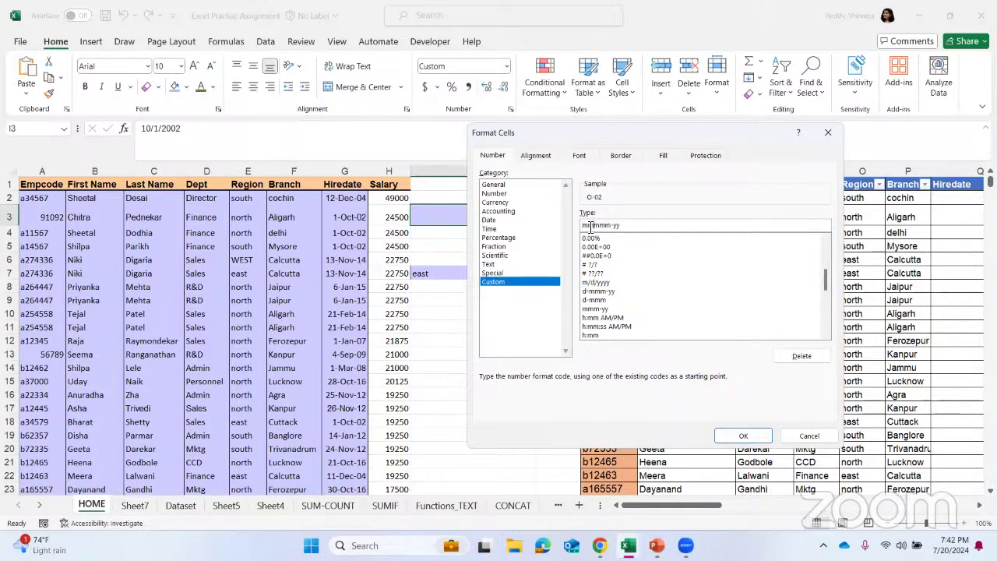
pyautogui.write('-')
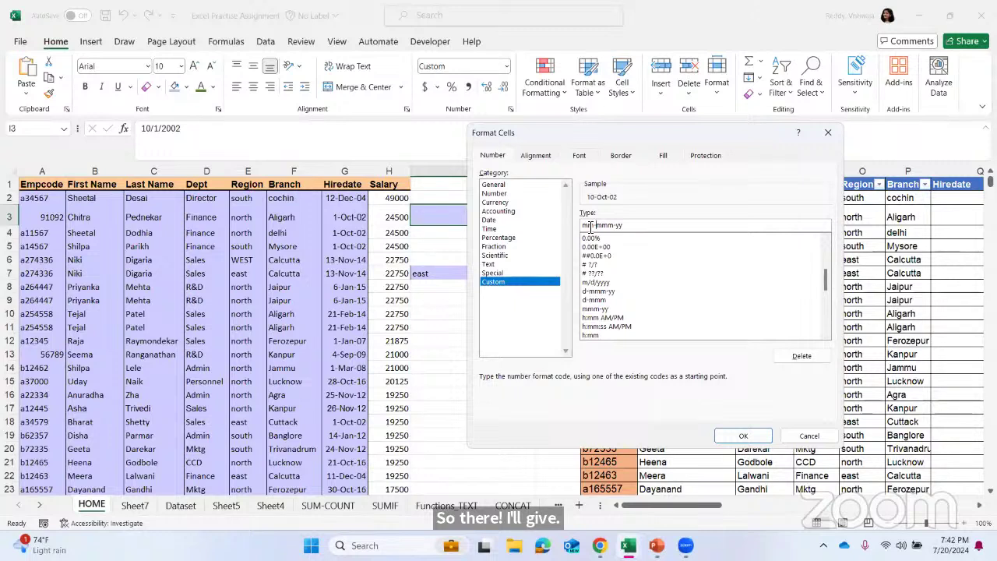
pyautogui.write('dd')
pyautogui.press('BackSpace')
pyautogui.press('BackSpace')
pyautogui.press('BackSpace')
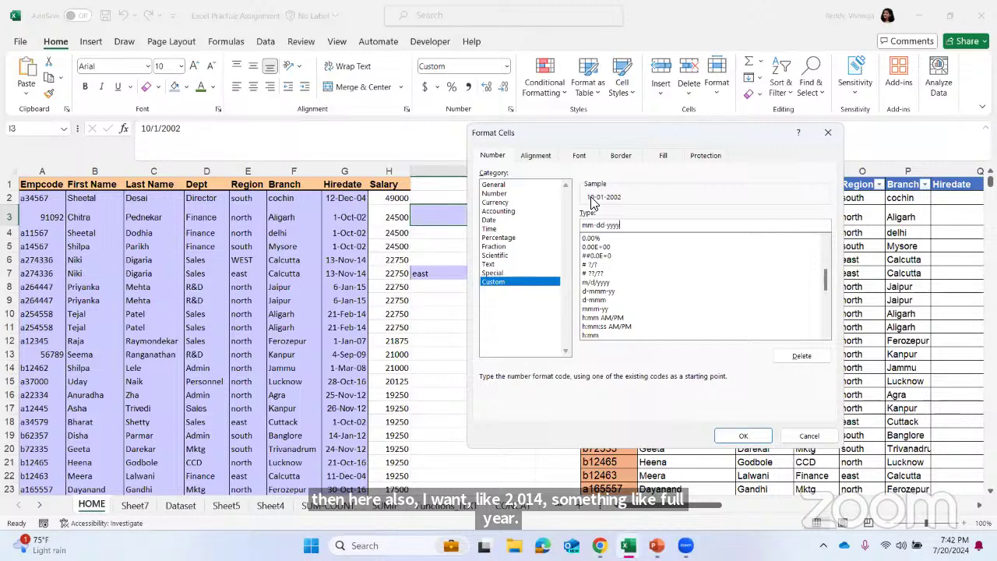
pyautogui.click(744, 437)
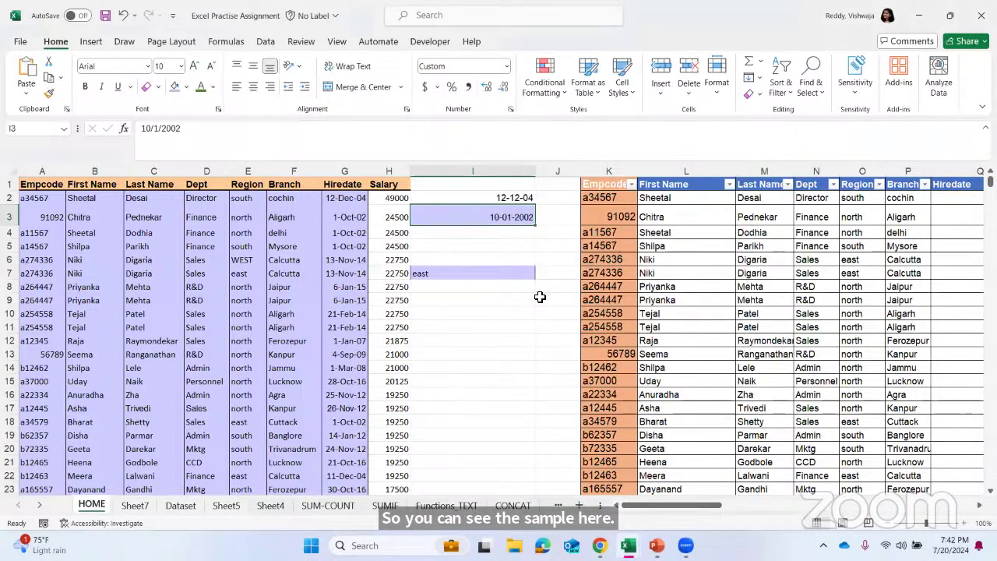
# Compare the date pattern of the Hiredate column with the reformatted date in cell I3.
pyautogui.click(358, 222)
pyautogui.click(485, 217)
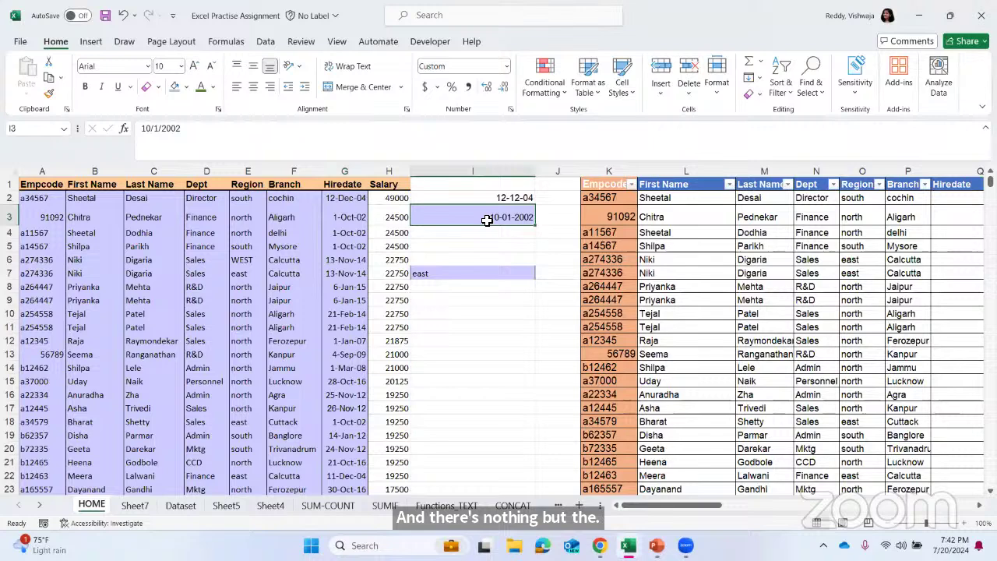
pyautogui.click(506, 69)
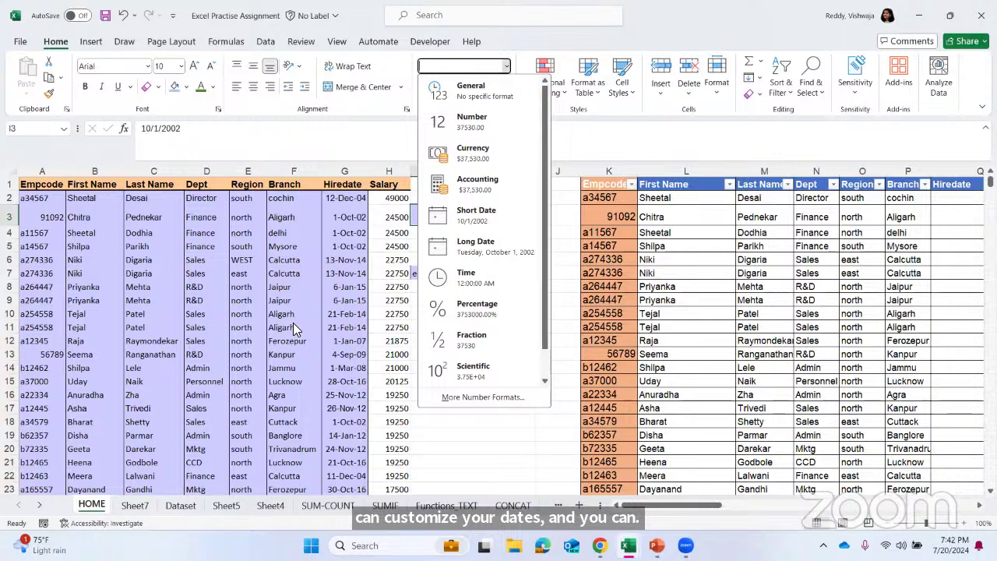
pyautogui.click(341, 198)
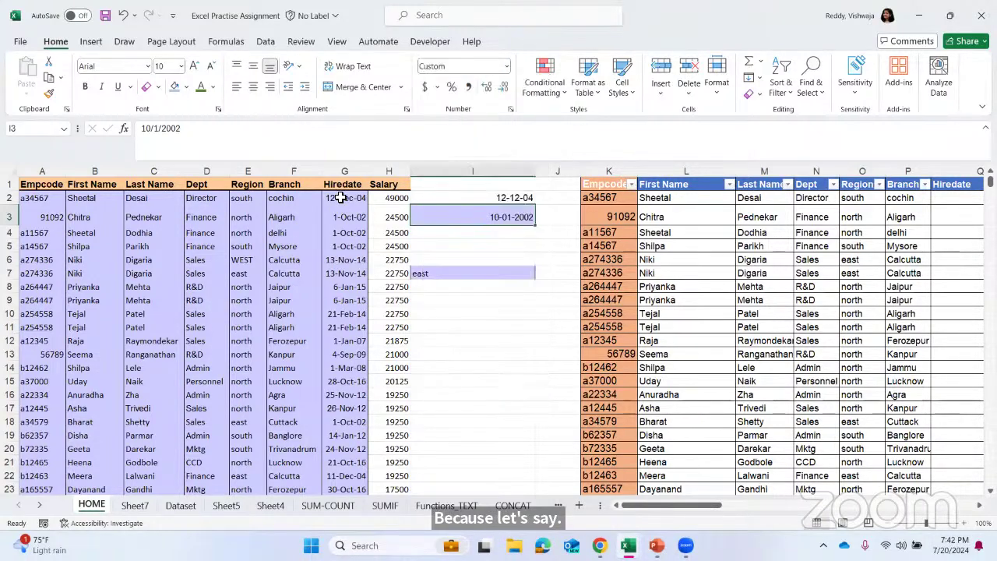
pyautogui.click(342, 178)
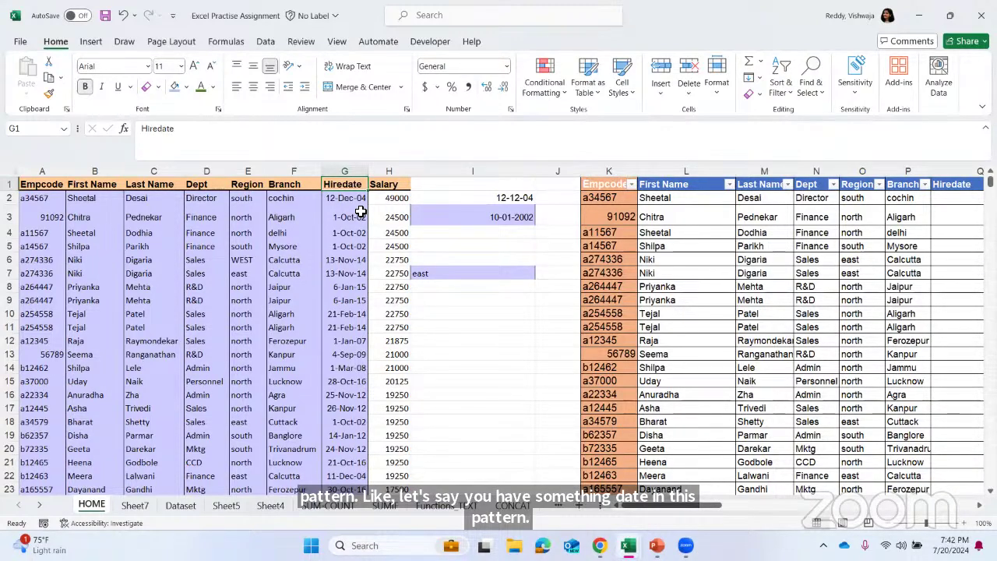
pyautogui.click(519, 219)
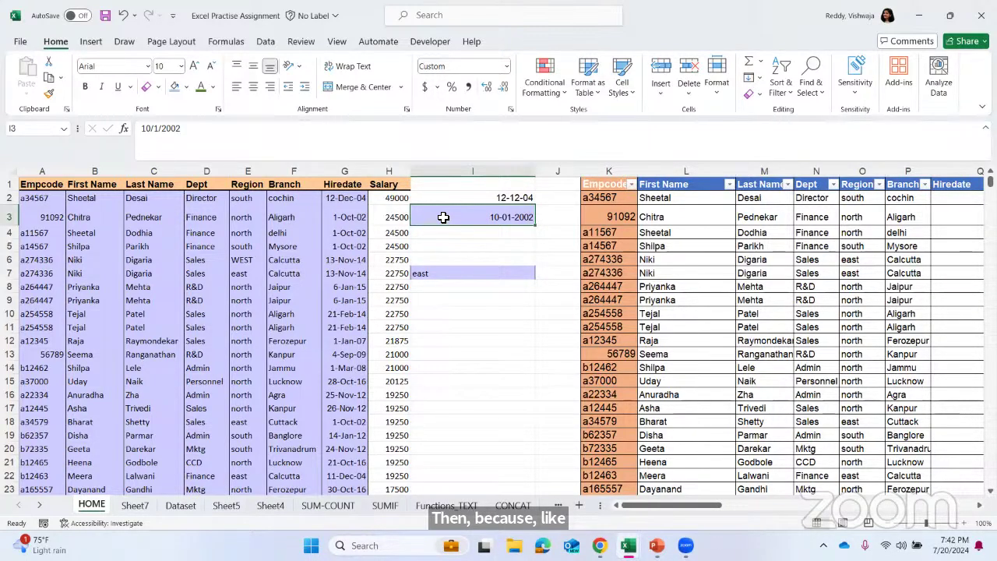
pyautogui.click(344, 171)
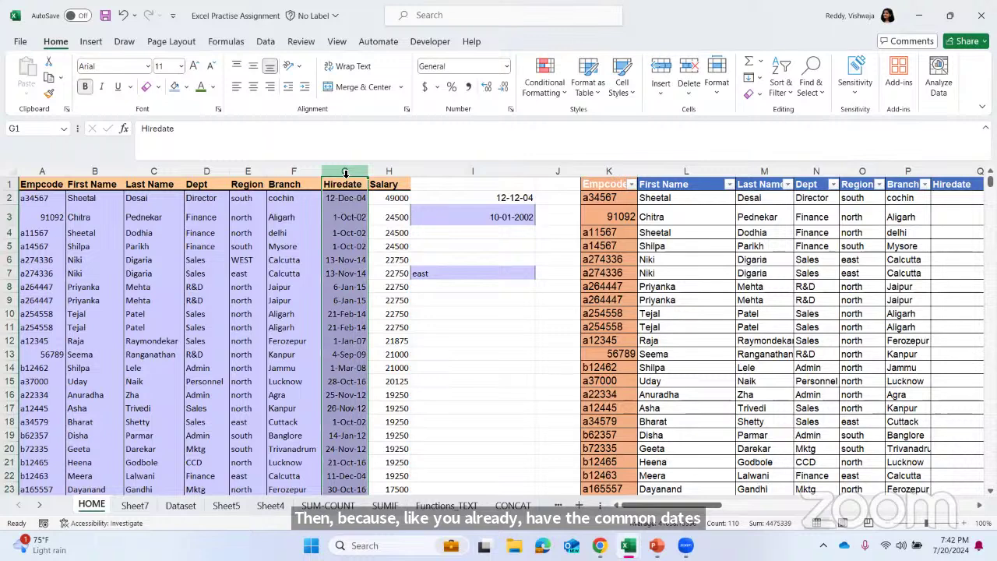
# Select column I and review the custom number format codes available for it.
pyautogui.click(503, 170)
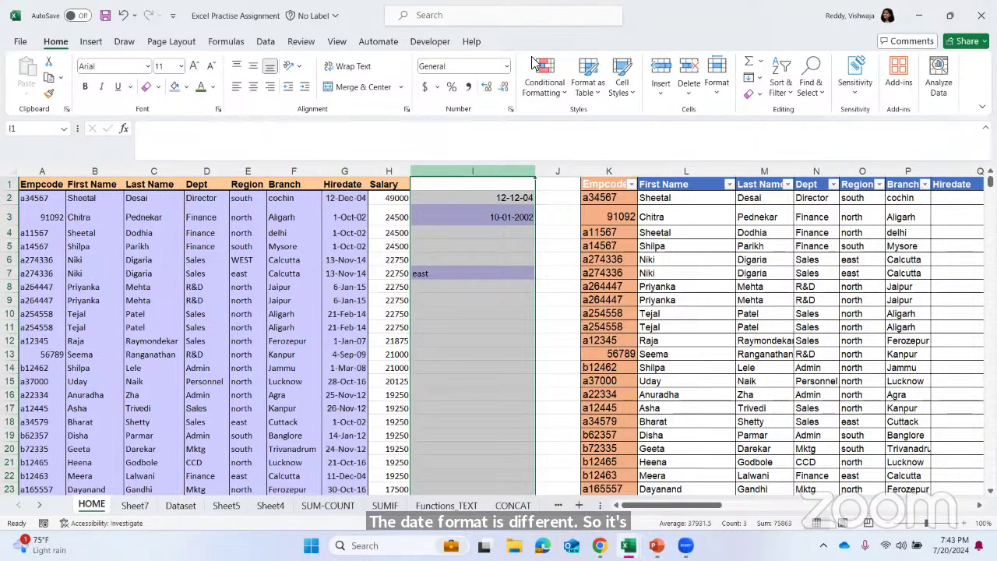
pyautogui.click(507, 66)
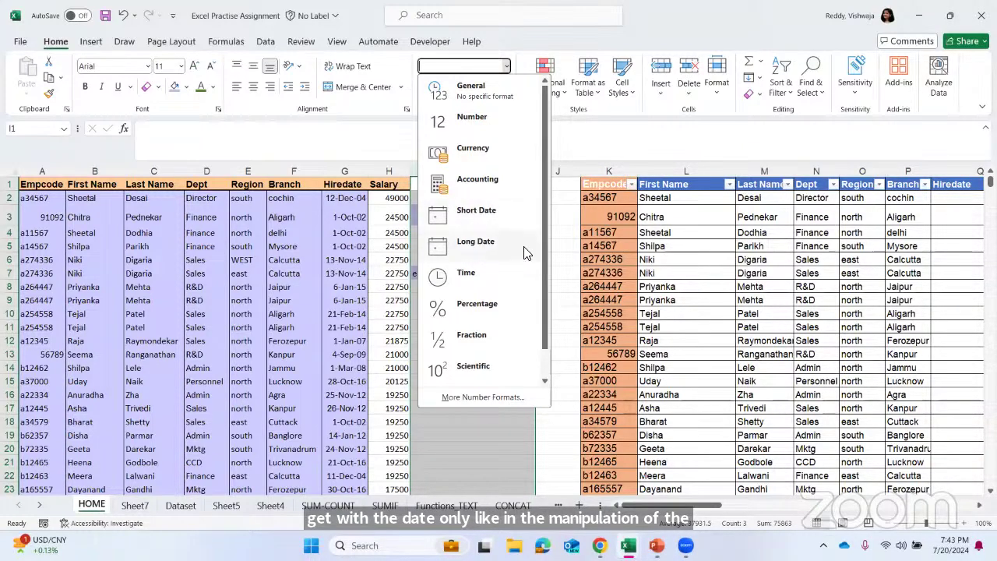
pyautogui.click(496, 396)
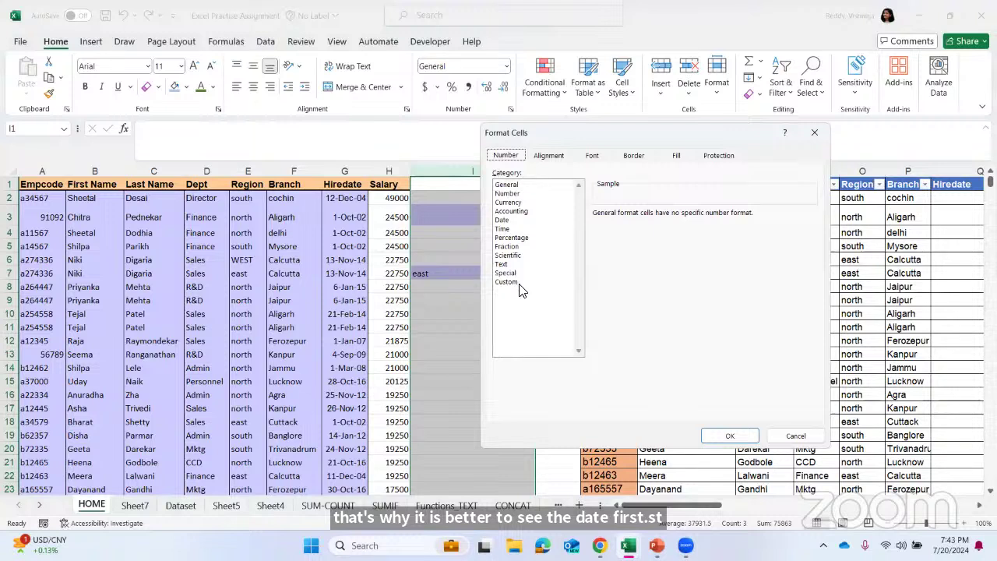
pyautogui.click(518, 284)
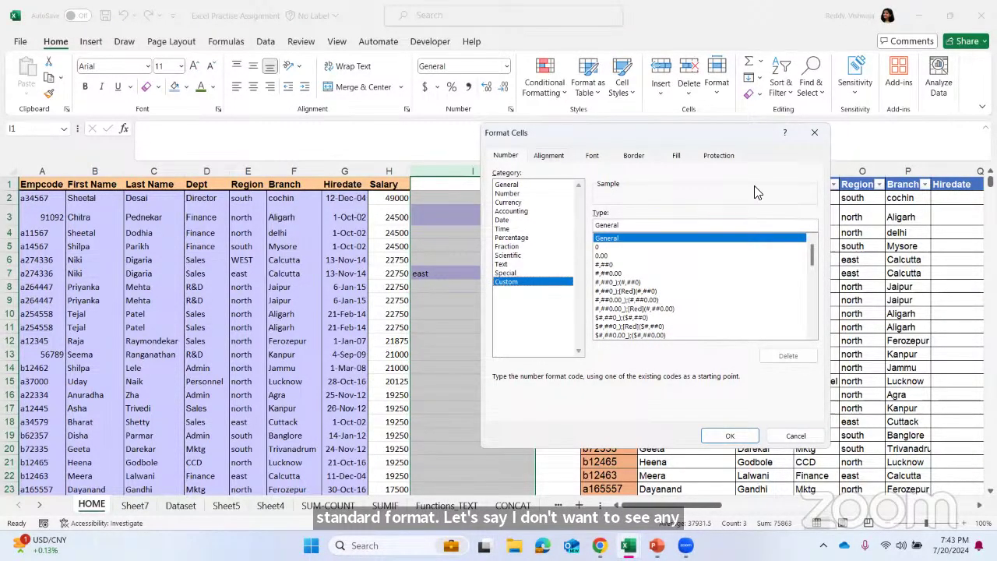
pyautogui.click(815, 134)
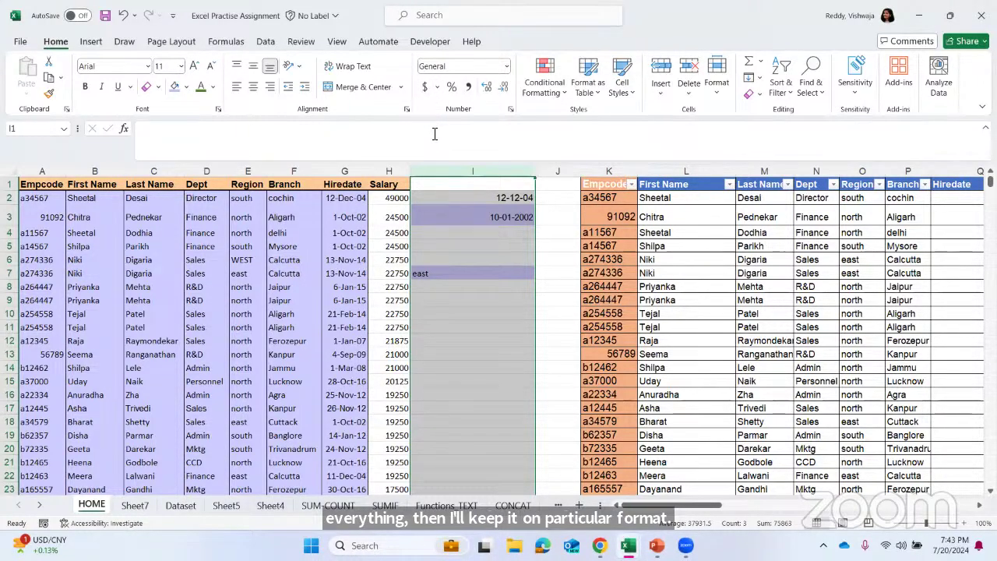
# Try the dollar and the Chinese (Simplified, Mainland China) yuan accounting formats on column I.
pyautogui.click(426, 90)
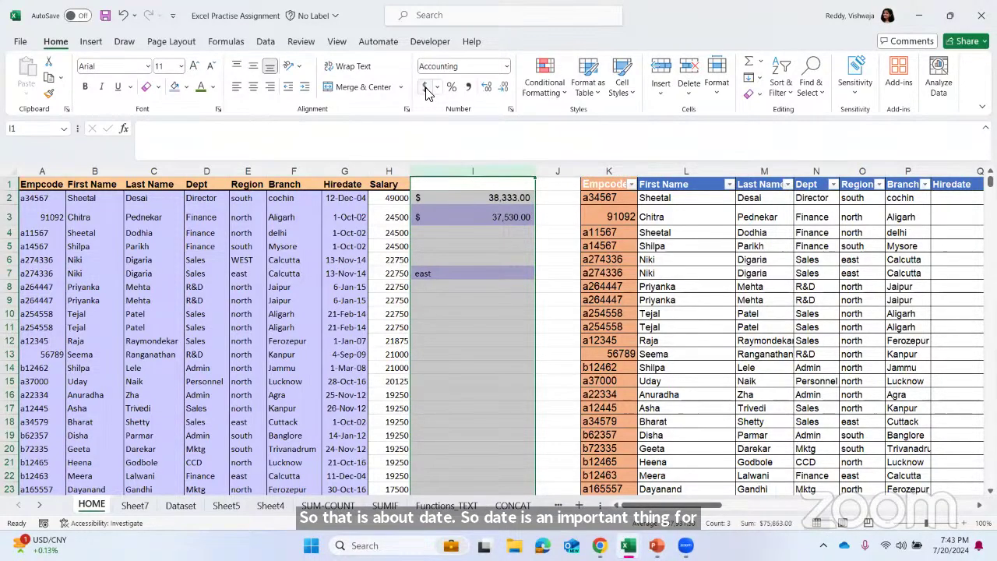
pyautogui.click(437, 87)
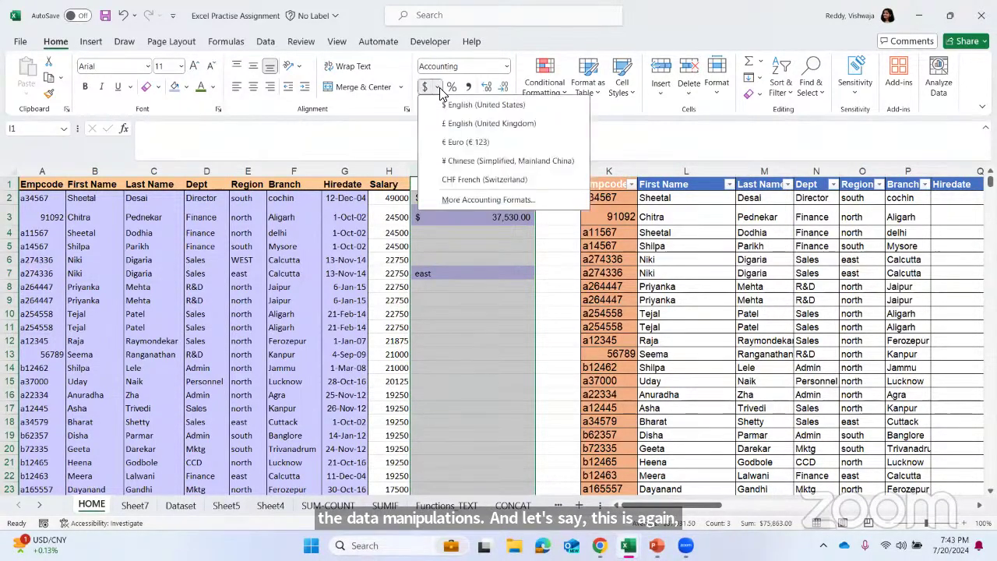
pyautogui.click(480, 163)
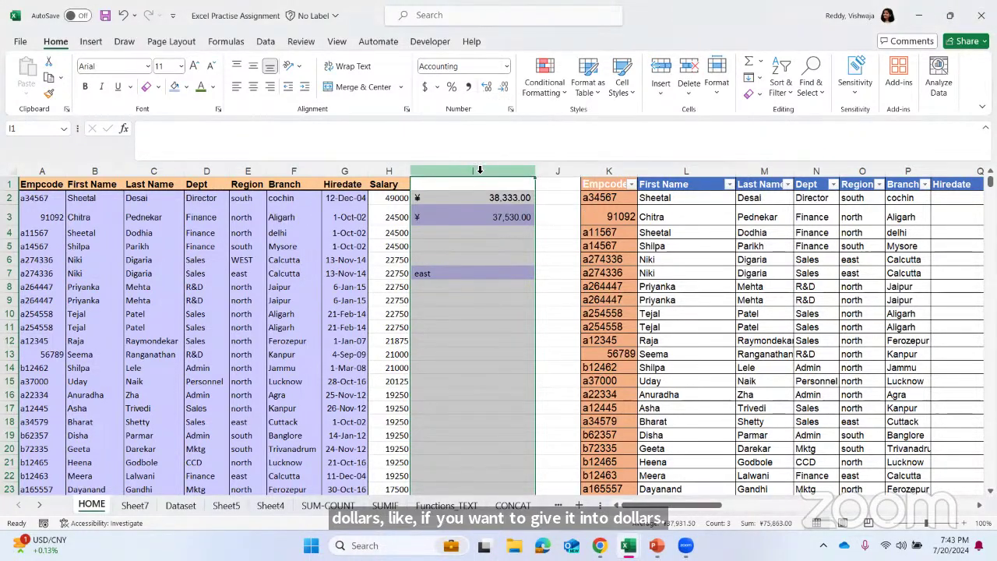
# Apply the Euro (€ 123) accounting format to column I.
pyautogui.click(437, 87)
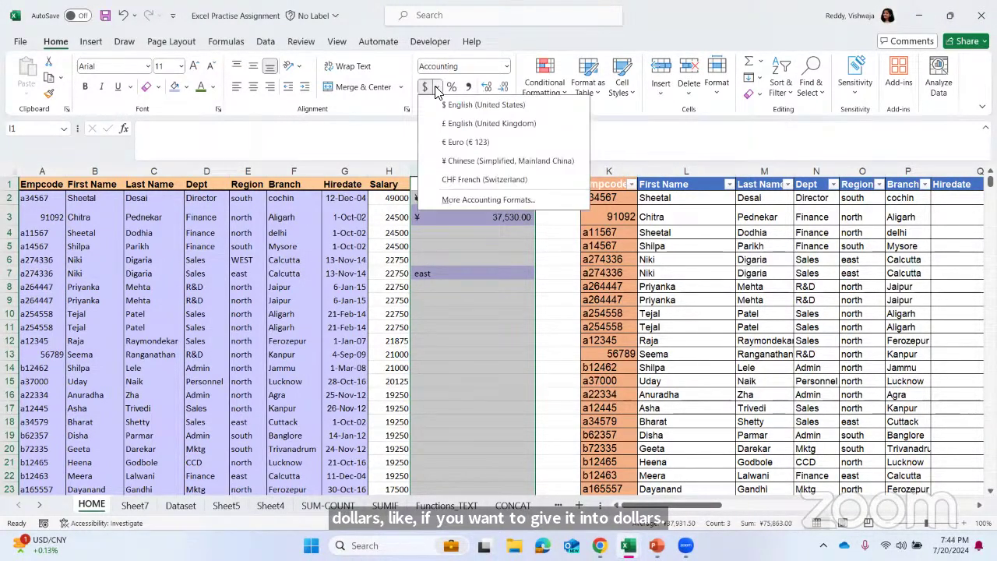
pyautogui.click(474, 142)
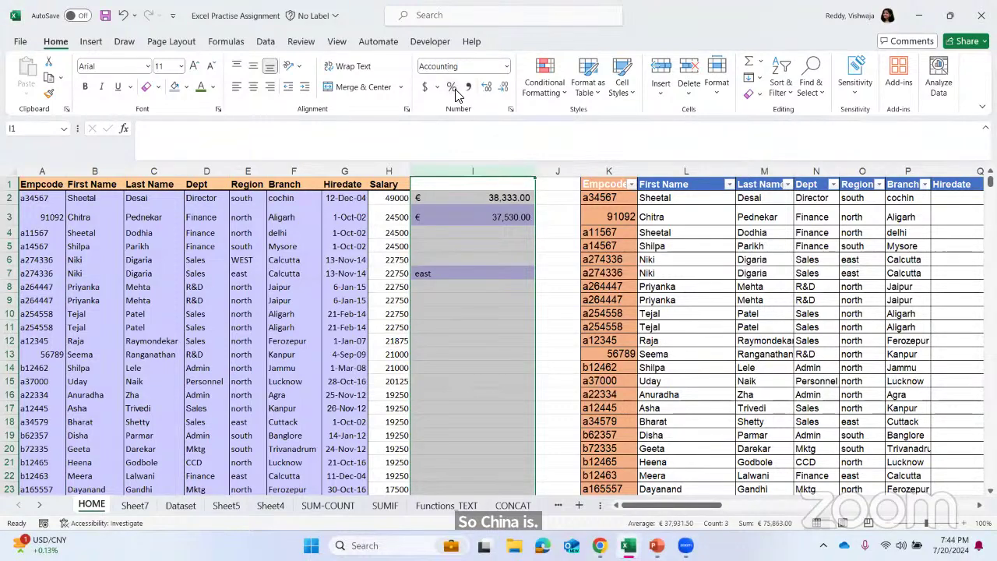
pyautogui.click(395, 219)
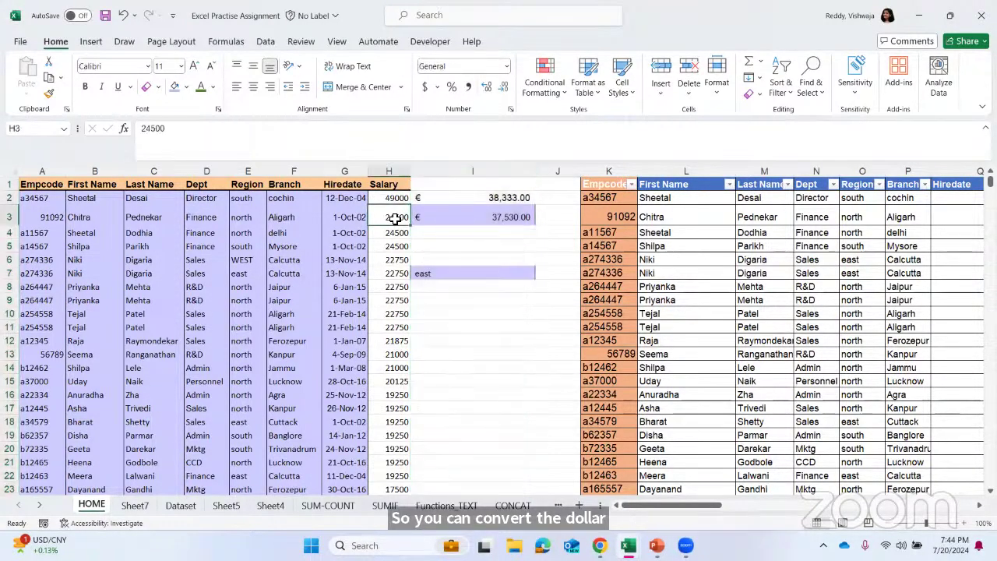
# Format cell H3 in the Salary column as a percentage and widen column H enough to fit the value.
pyautogui.click(453, 87)
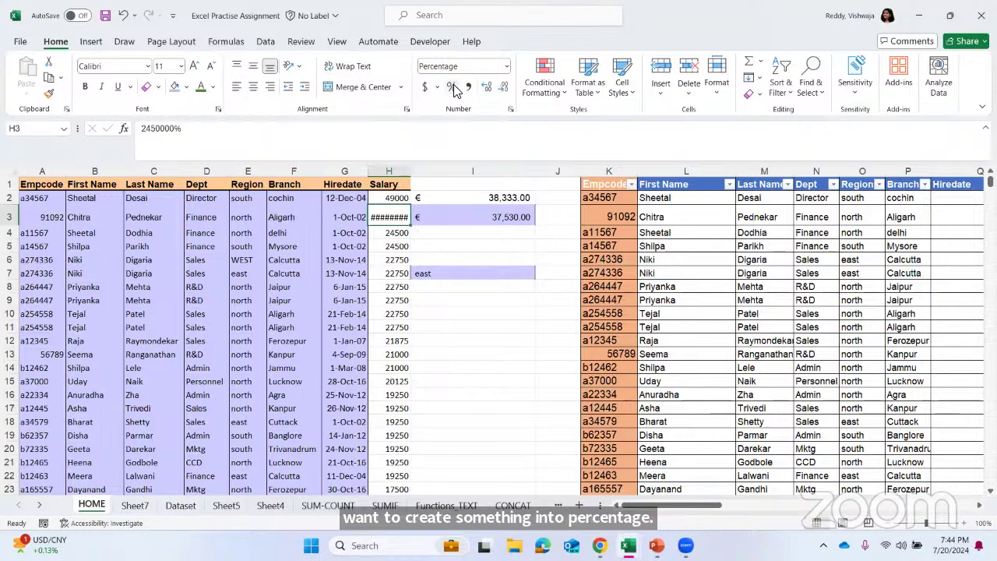
pyautogui.moveTo(411, 176); pyautogui.dragTo(494, 173)
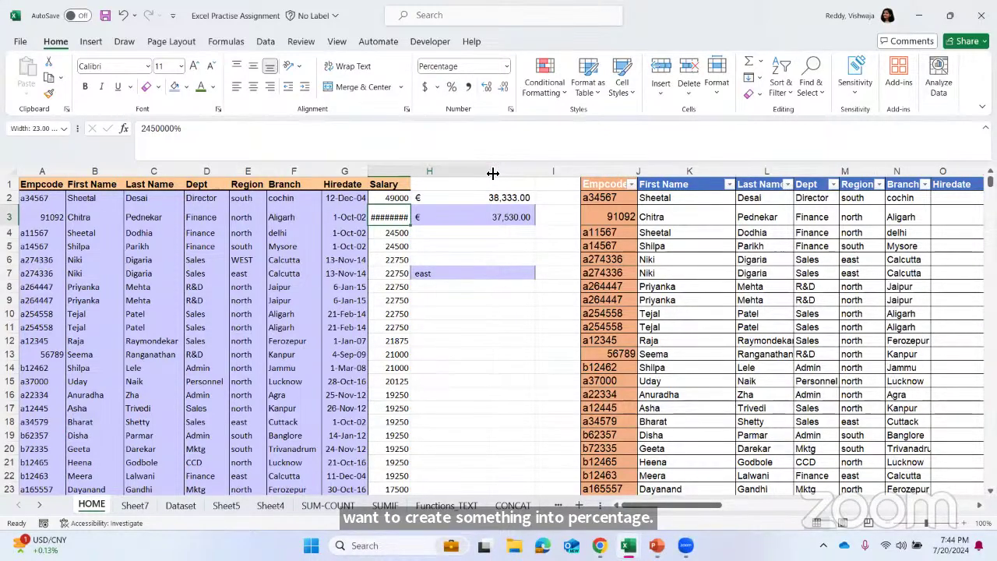
pyautogui.click(436, 200)
pyautogui.click(476, 220)
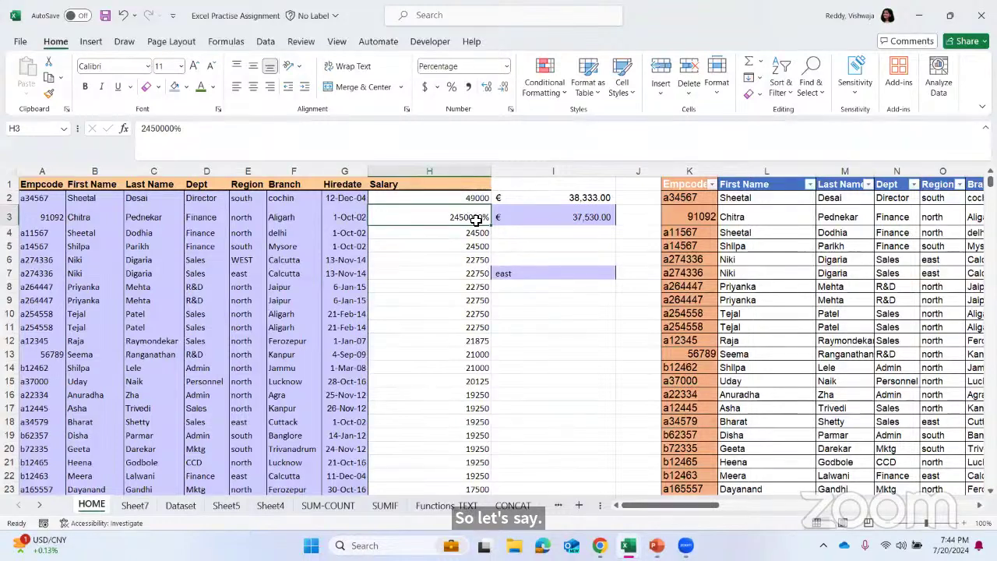
pyautogui.moveTo(491, 171); pyautogui.dragTo(396, 178)
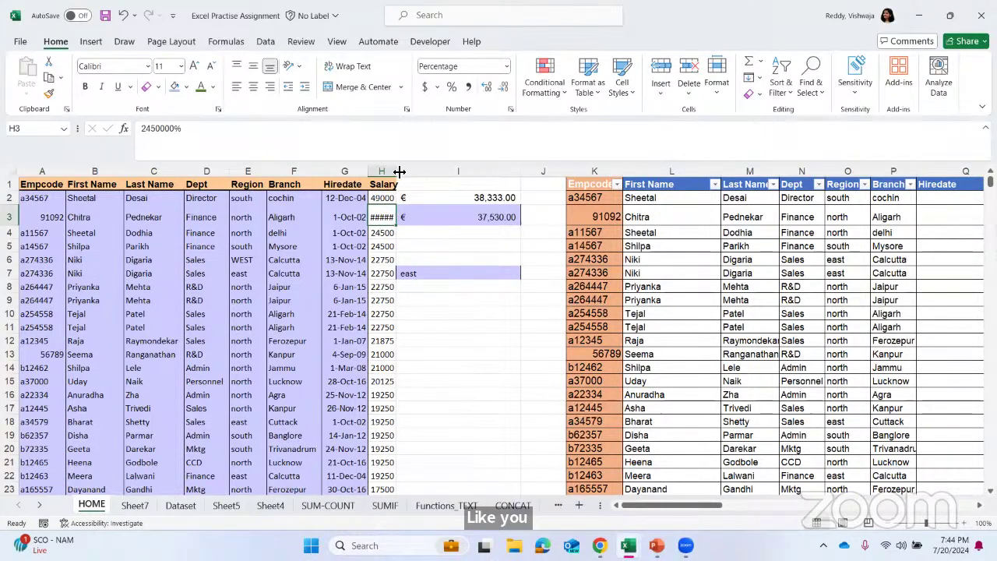
pyautogui.moveTo(393, 171); pyautogui.dragTo(461, 182)
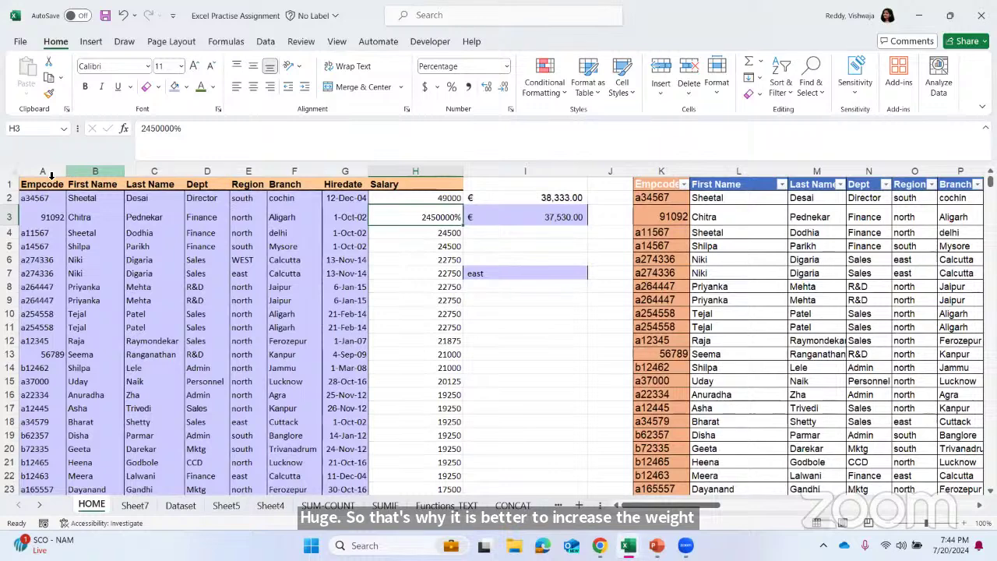
pyautogui.moveTo(66, 181); pyautogui.dragTo(40, 177)
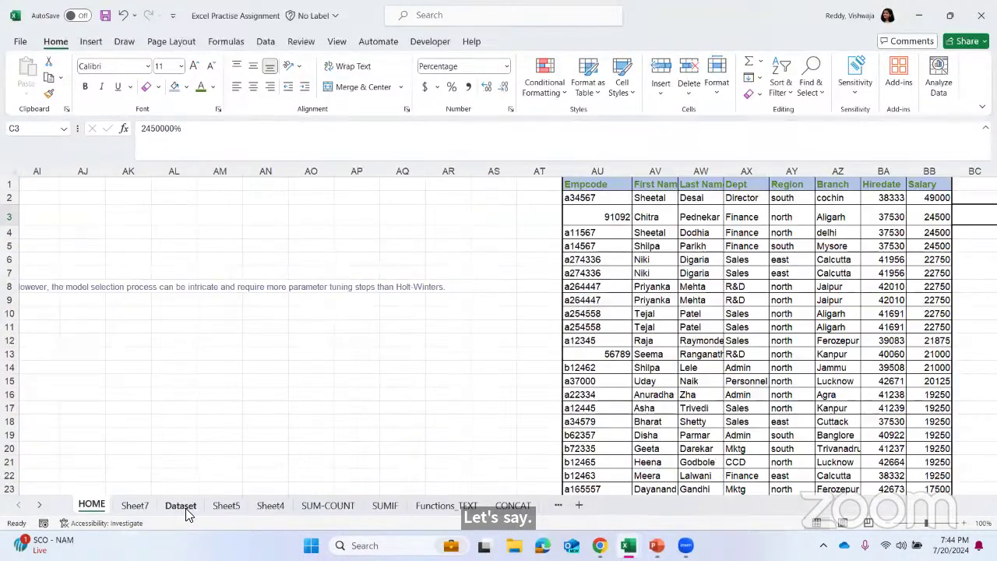
# On the Dataset sheet, shrink the NAME, host_identity_verified, host name and neighbourhood columns and widen the lat column.
pyautogui.click(180, 506)
pyautogui.click(275, 363)
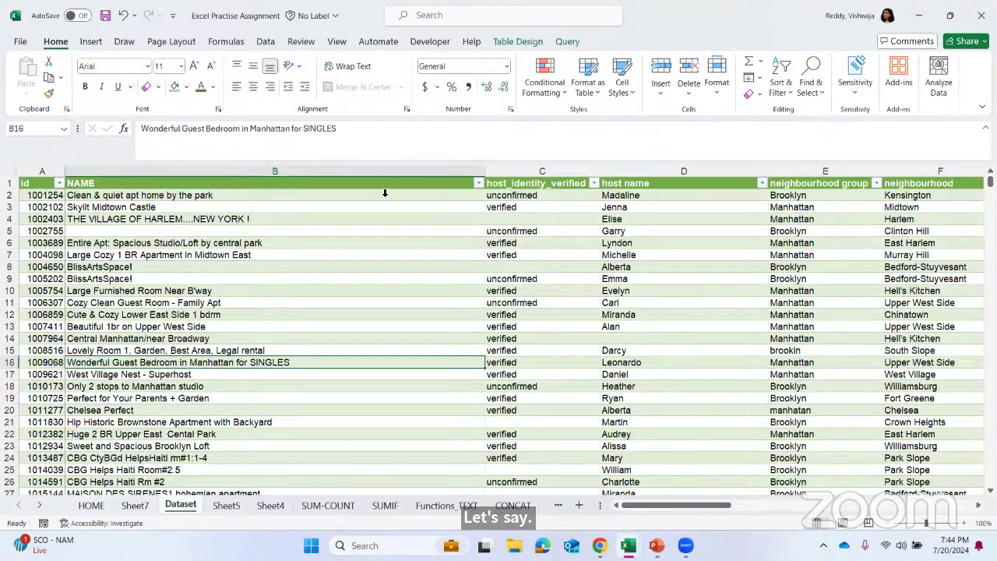
pyautogui.moveTo(483, 171); pyautogui.dragTo(179, 178)
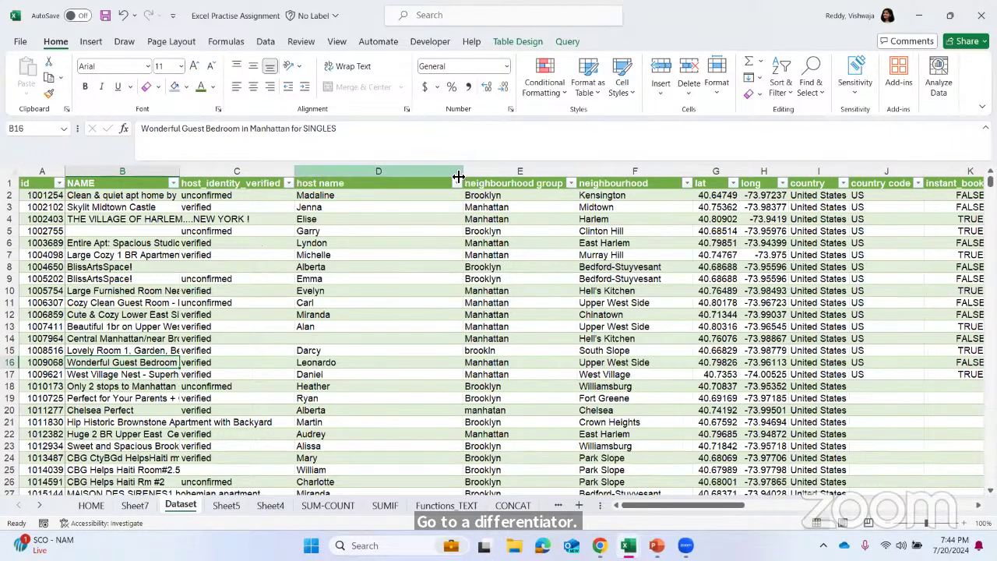
pyautogui.moveTo(464, 173); pyautogui.dragTo(250, 174)
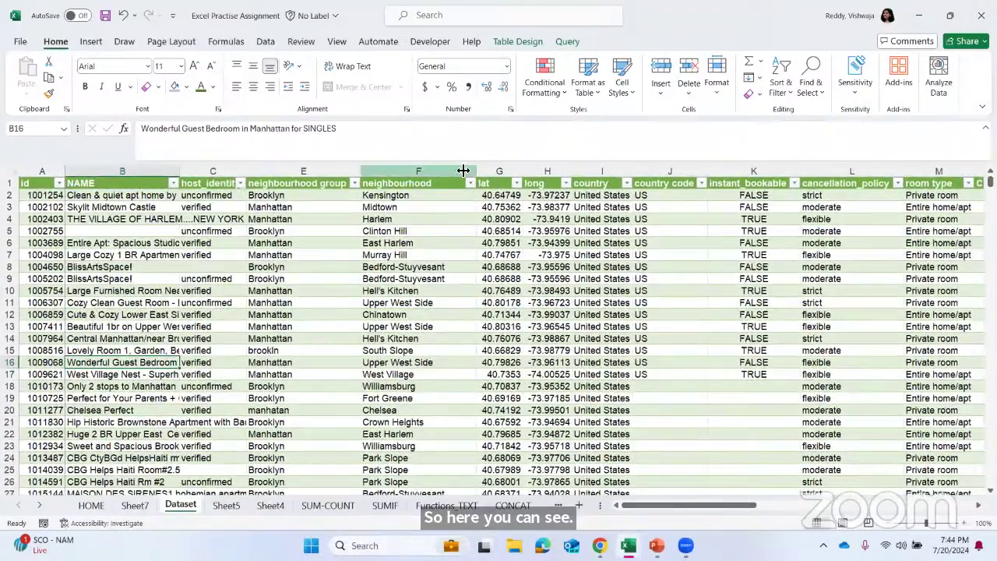
pyautogui.moveTo(478, 169); pyautogui.dragTo(381, 183)
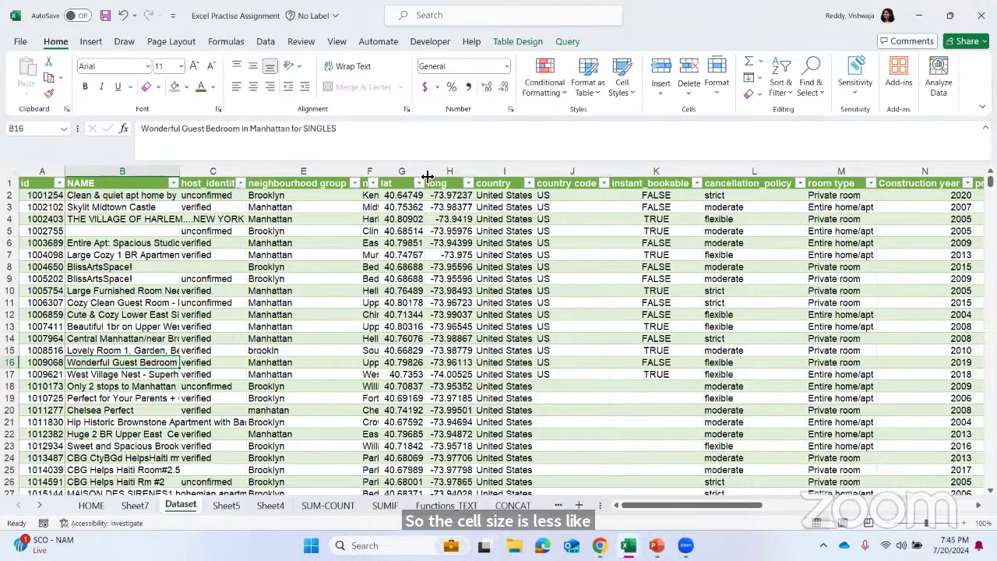
pyautogui.moveTo(426, 173); pyautogui.dragTo(489, 171)
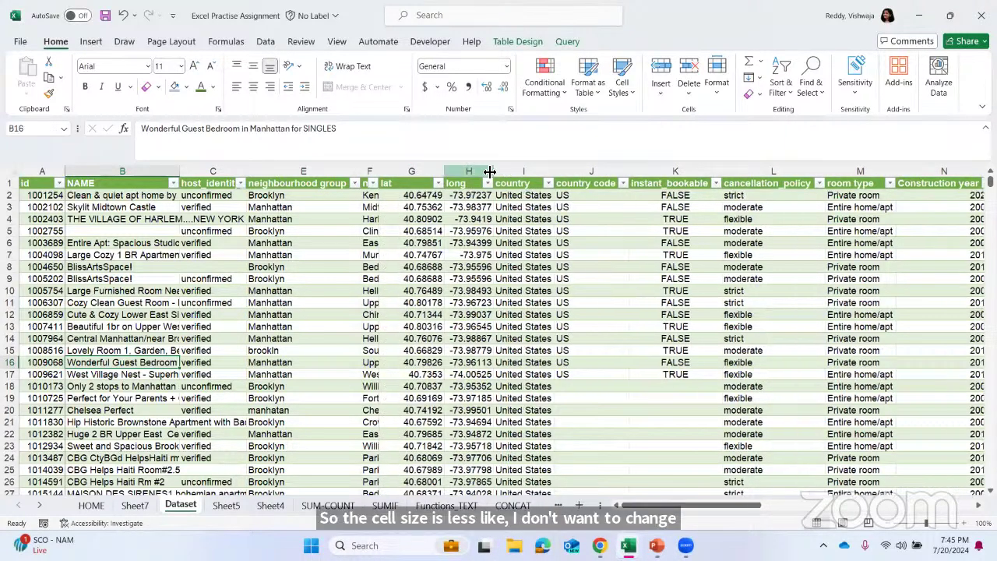
# Check how far the Dataset columns extend past license, and narrow the id column.
pyautogui.hscroll(1, 599, 189)
pyautogui.hscroll(10, 600, 189)
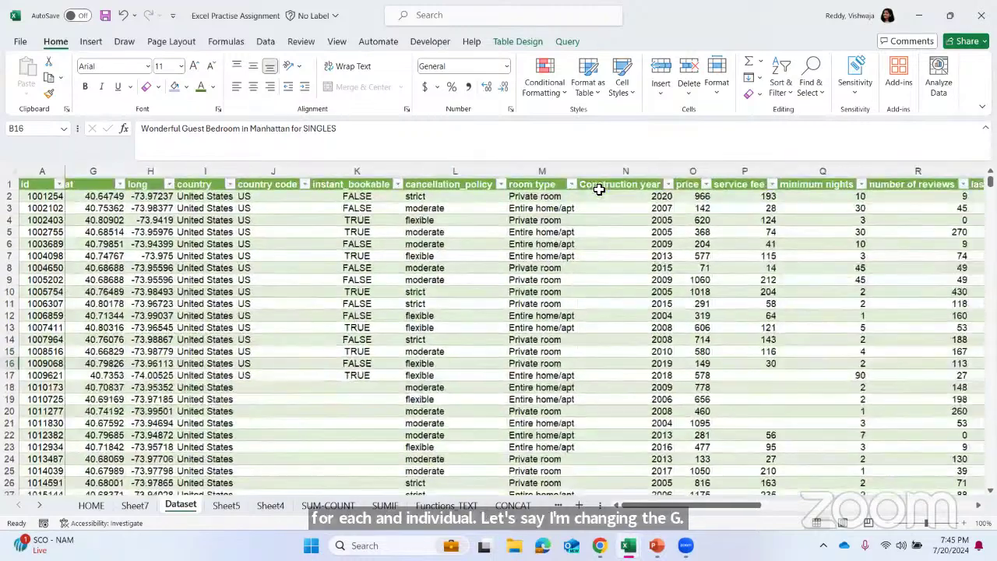
pyautogui.click(729, 191)
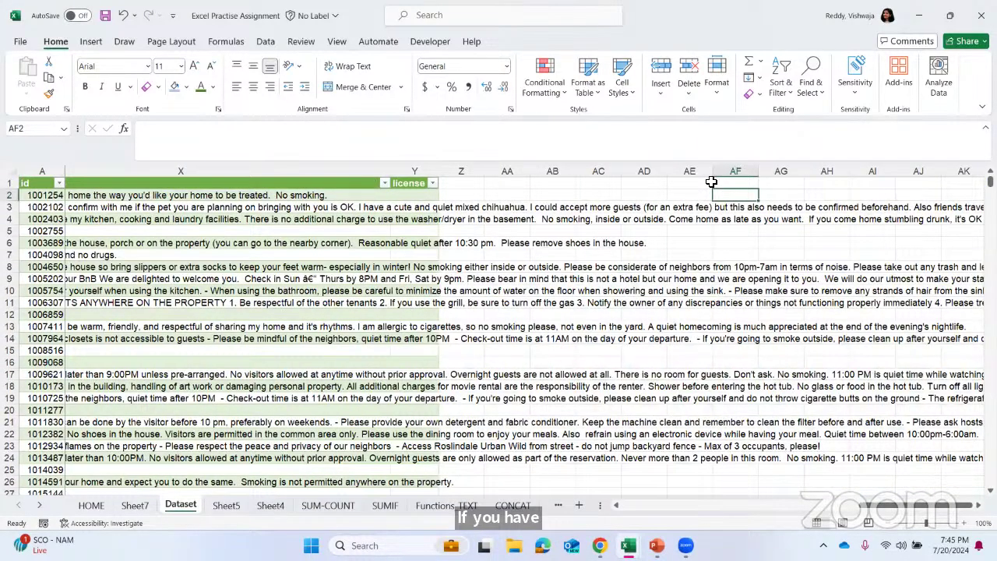
pyautogui.click(710, 183)
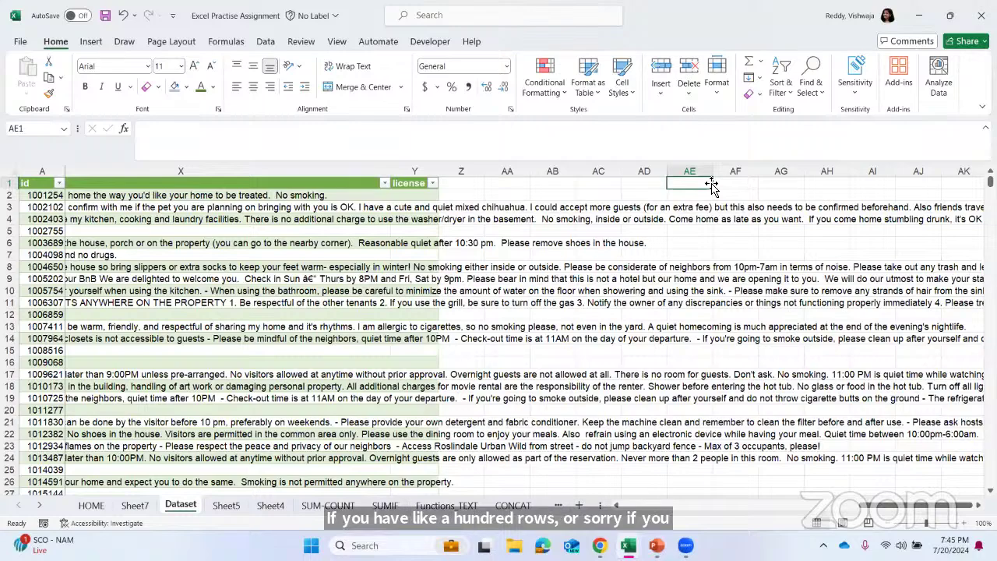
pyautogui.hscroll(-10, 710, 184)
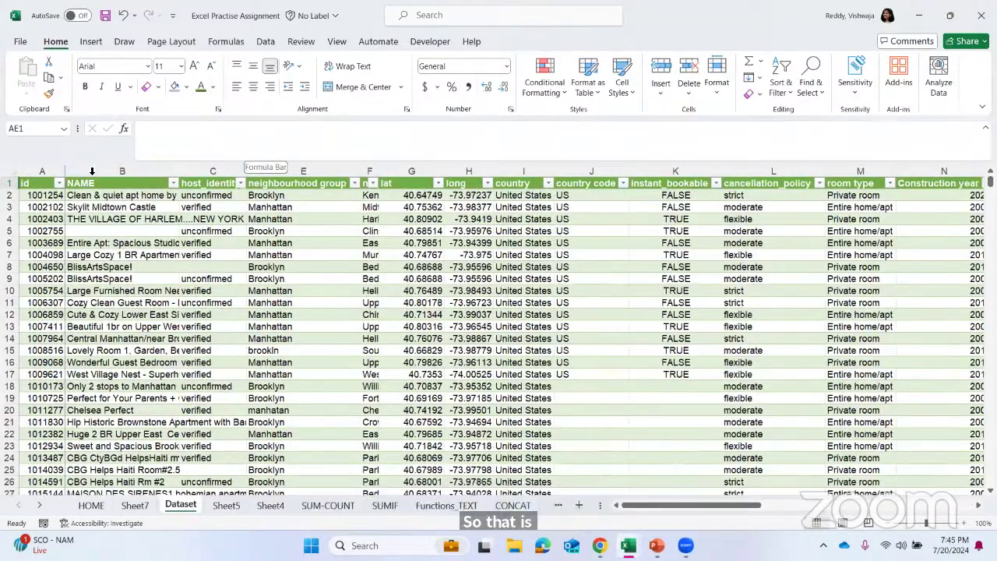
pyautogui.moveTo(65, 172)
pyautogui.mouseDown()
pyautogui.moveTo(112, 169)
pyautogui.moveTo(47, 173)
pyautogui.mouseUp()
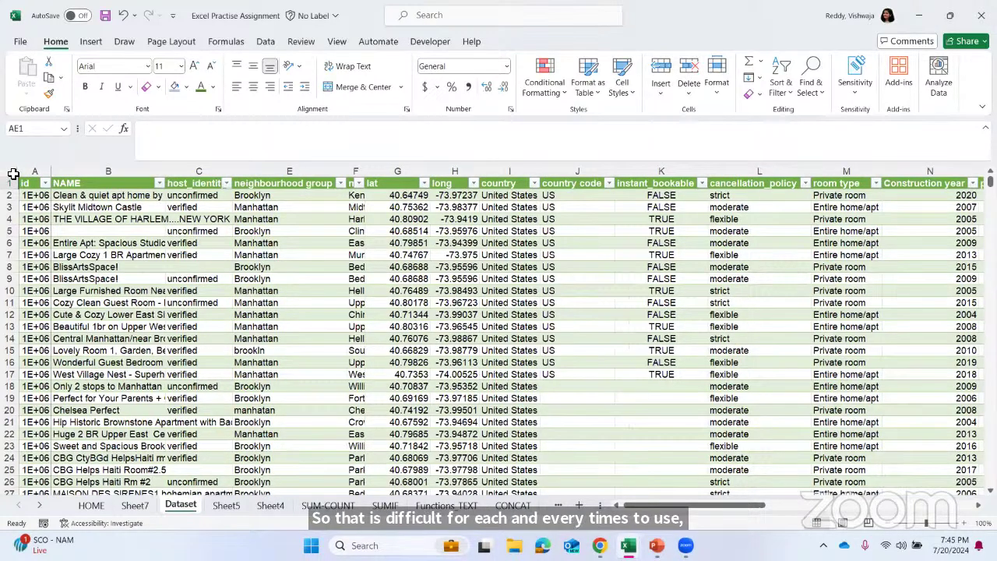
# Try to autofit the width of every Dataset column at once.
pyautogui.click(11, 171)
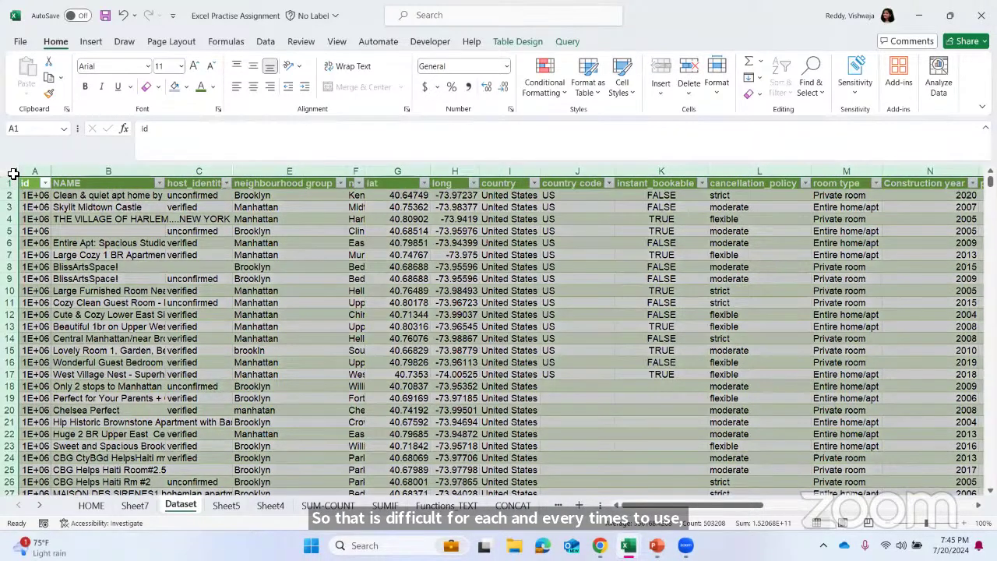
pyautogui.click(54, 171)
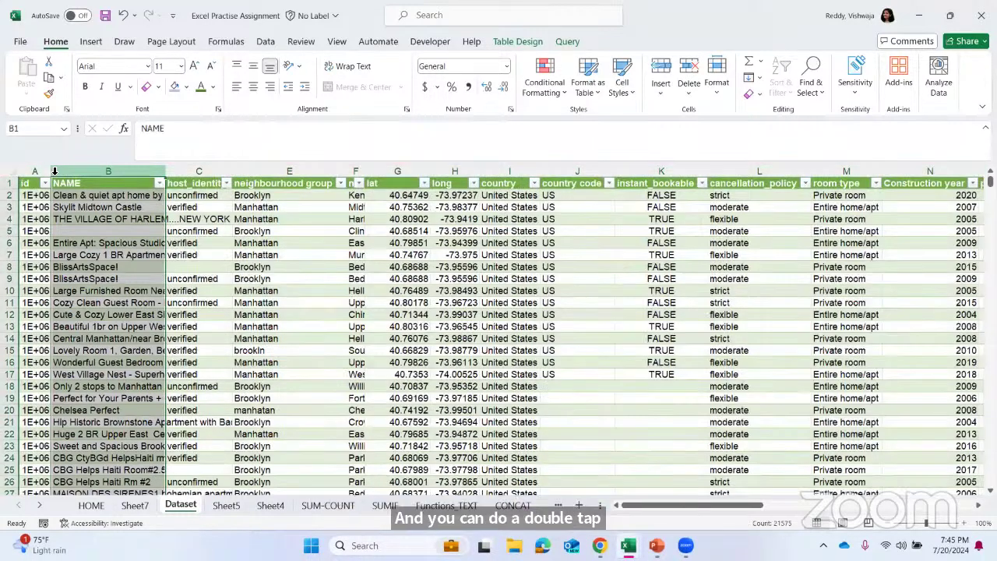
pyautogui.click(481, 269)
pyautogui.hscroll(6, 483, 277)
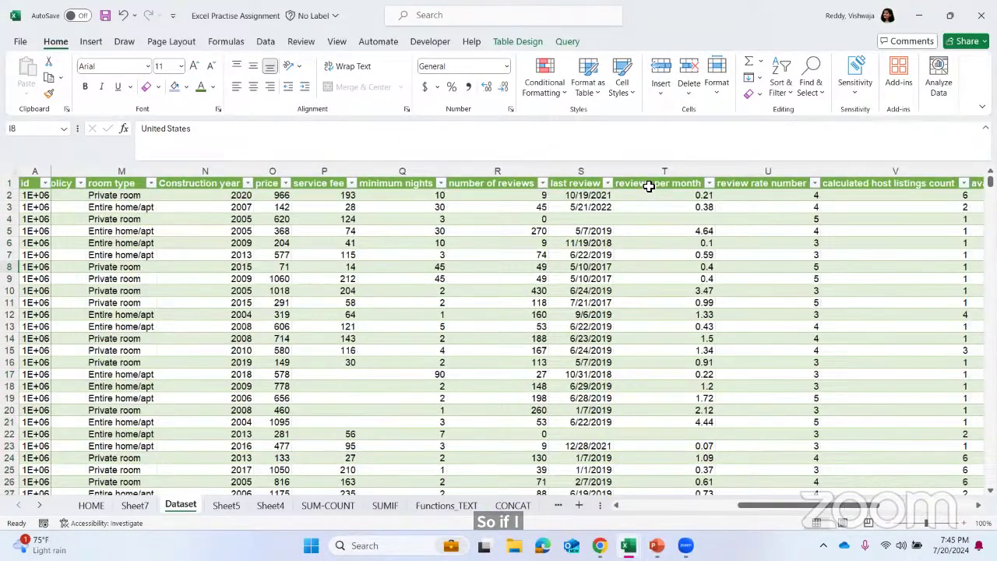
pyautogui.hscroll(-6, 650, 186)
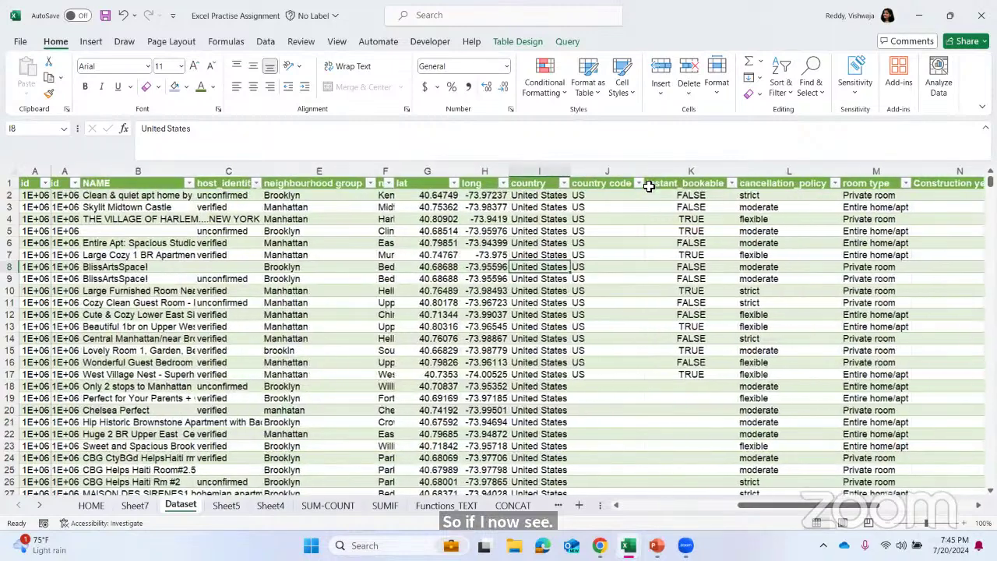
# Select the entire Dataset sheet, autofit all column widths, and check the resized columns.
pyautogui.click(14, 172)
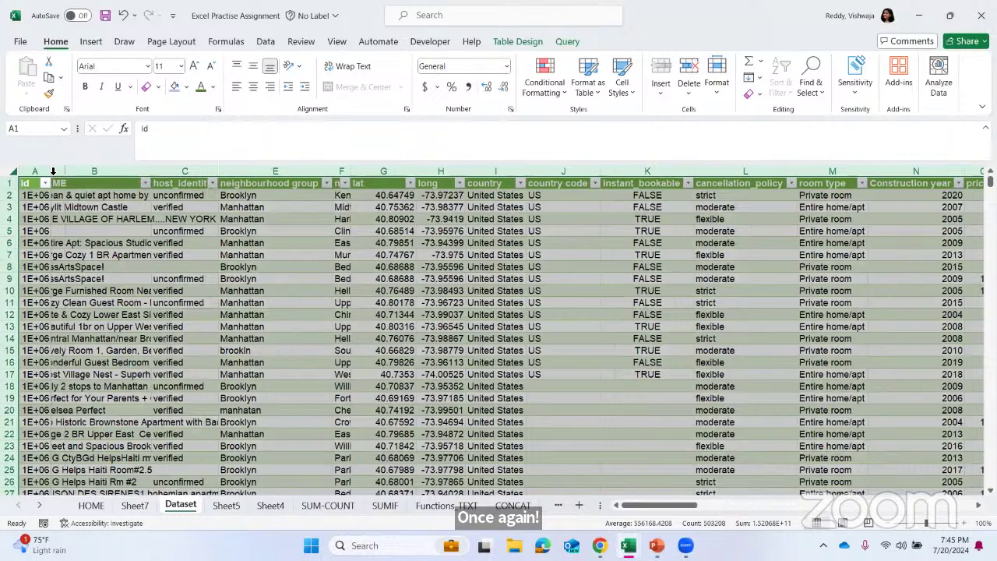
pyautogui.doubleClick(52, 170)
pyautogui.click(242, 186)
pyautogui.hscroll(5, 410, 207)
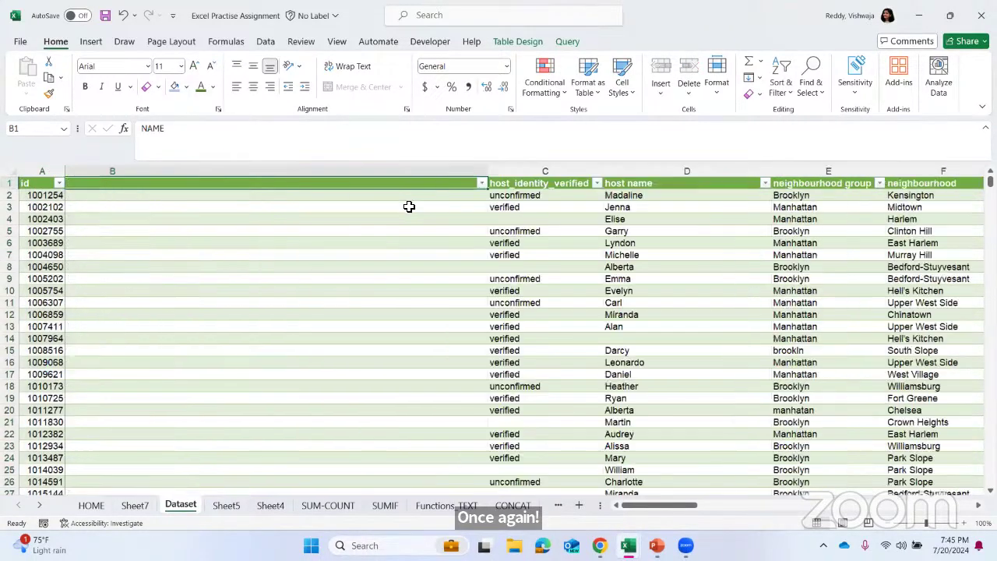
pyautogui.hscroll(3, 532, 188)
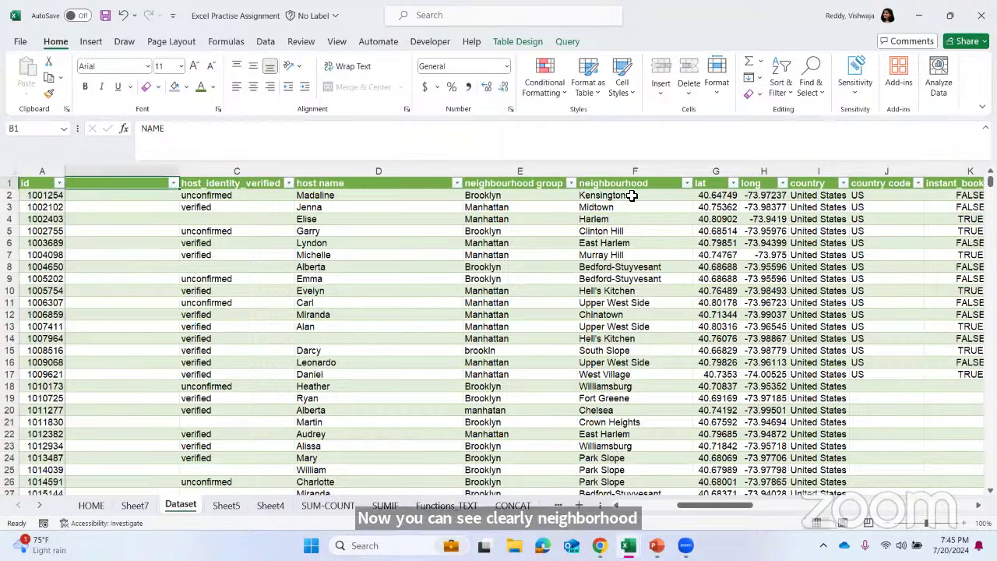
pyautogui.hscroll(2, 630, 196)
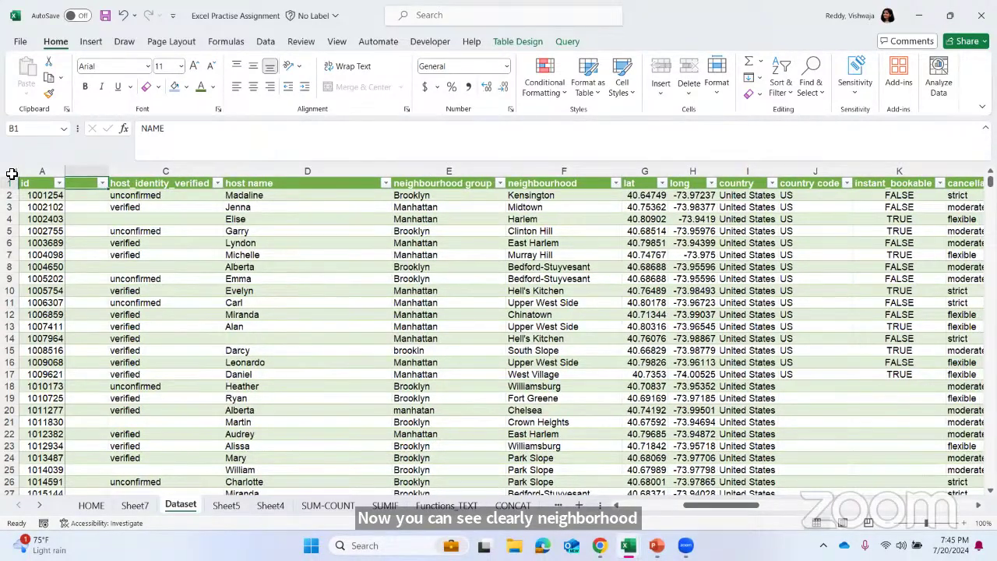
# Select the whole Dataset sheet, the NAME column and header row 1 in turn to compare the selections.
pyautogui.click(12, 173)
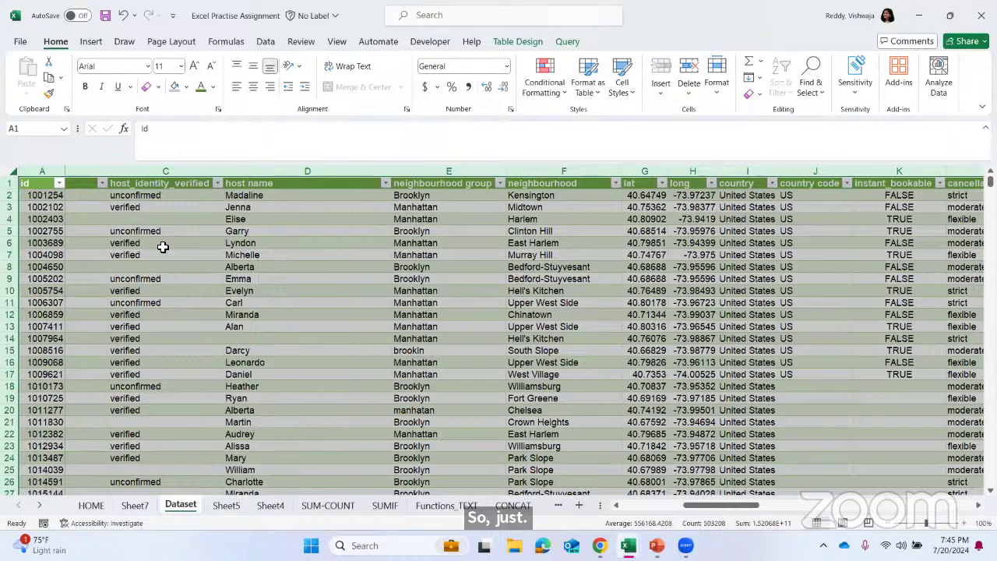
pyautogui.click(167, 219)
pyautogui.click(68, 218)
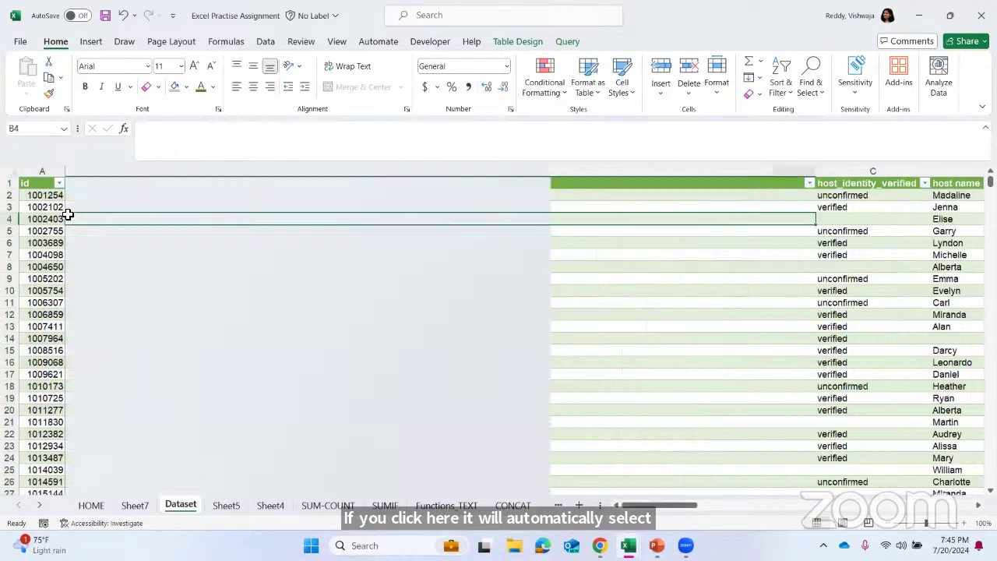
pyautogui.click(108, 171)
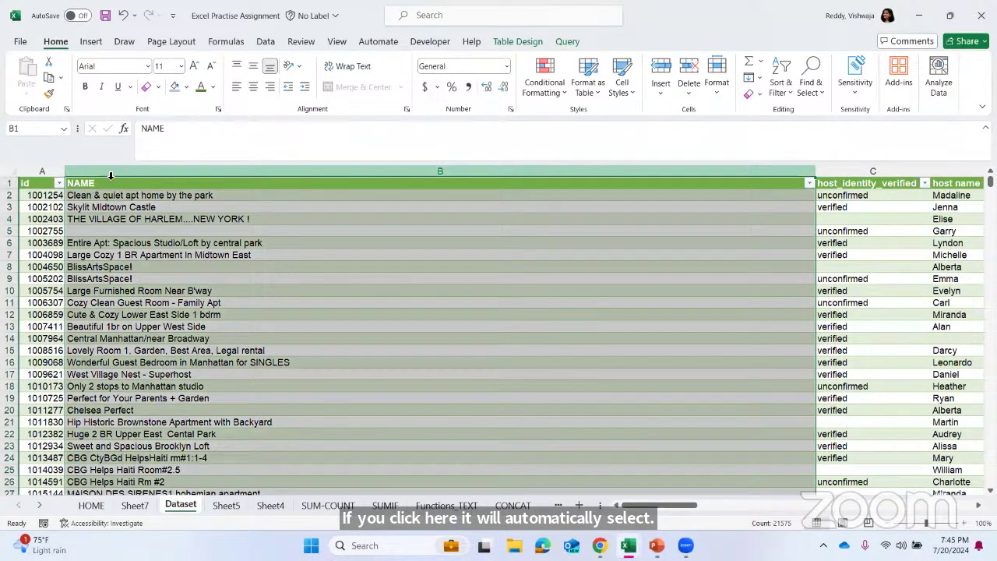
pyautogui.click(67, 172)
pyautogui.click(189, 227)
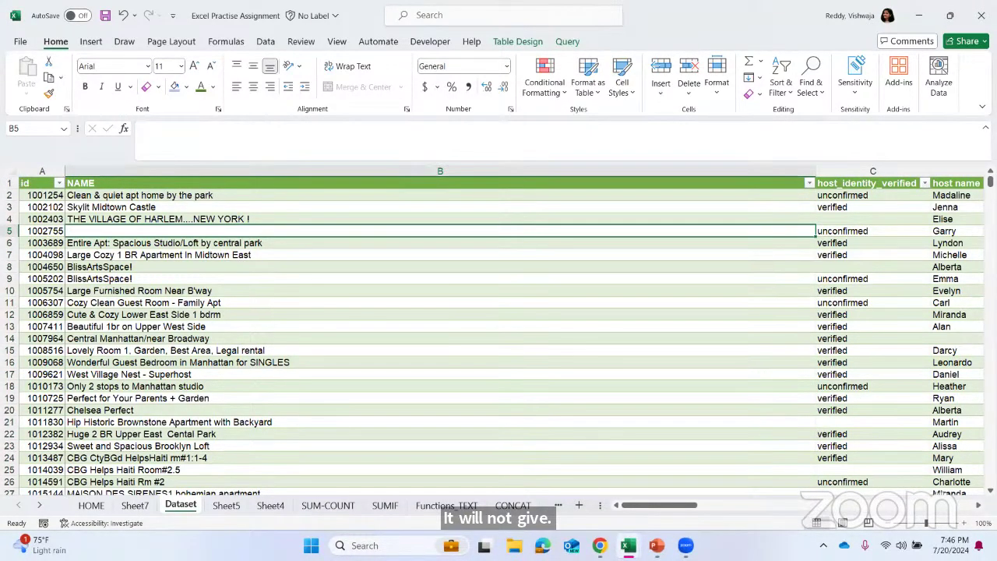
pyautogui.click(10, 188)
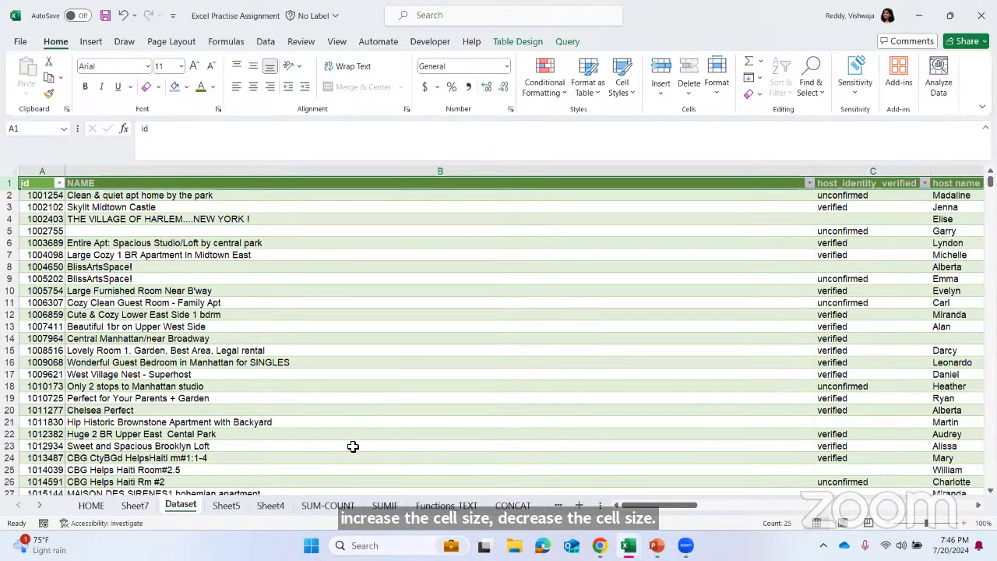
# Look across the Dataset sheet's columns and rows to examine the autofitted widths.
pyautogui.hscroll(4, 353, 447)
pyautogui.hscroll(3, 353, 447)
pyautogui.scroll(-1, 352, 445)
pyautogui.hscroll(-2, 351, 445)
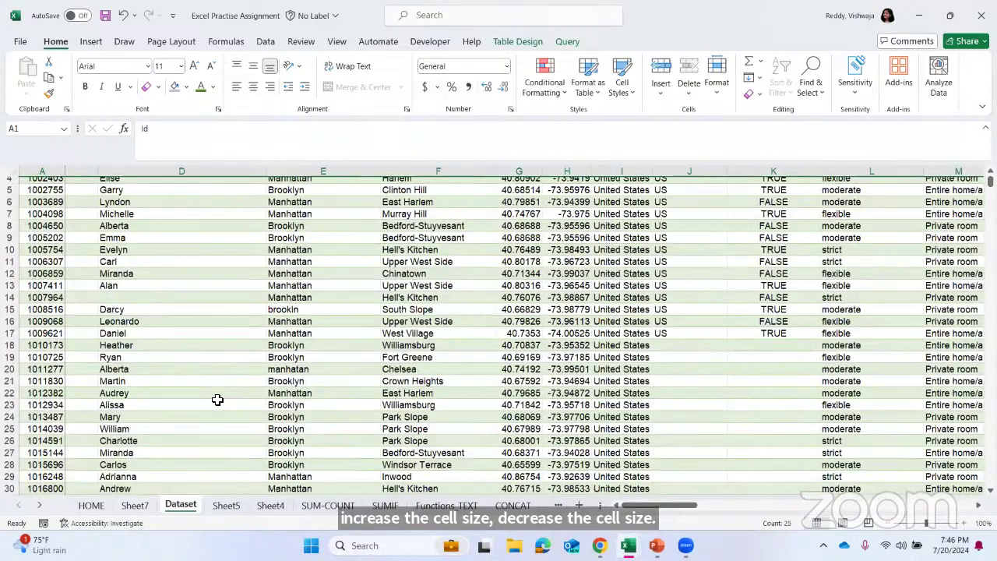
pyautogui.scroll(2, 282, 299)
pyautogui.hscroll(-3, 282, 299)
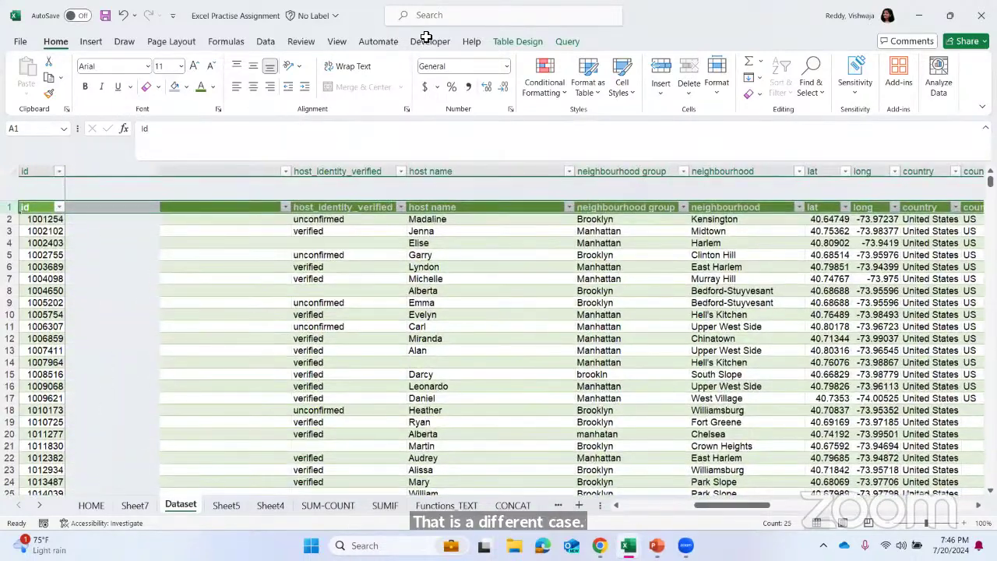
pyautogui.hscroll(-5, 451, 114)
pyautogui.scroll(-1, 452, 115)
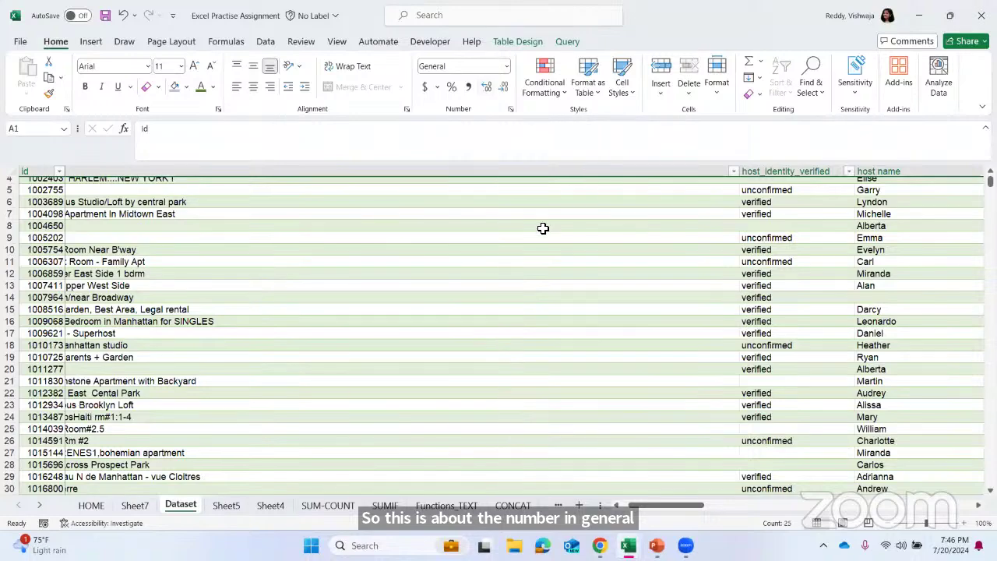
# Return to the HOME sheet and select cell R4 in the second employee table's Salary column.
pyautogui.click(92, 506)
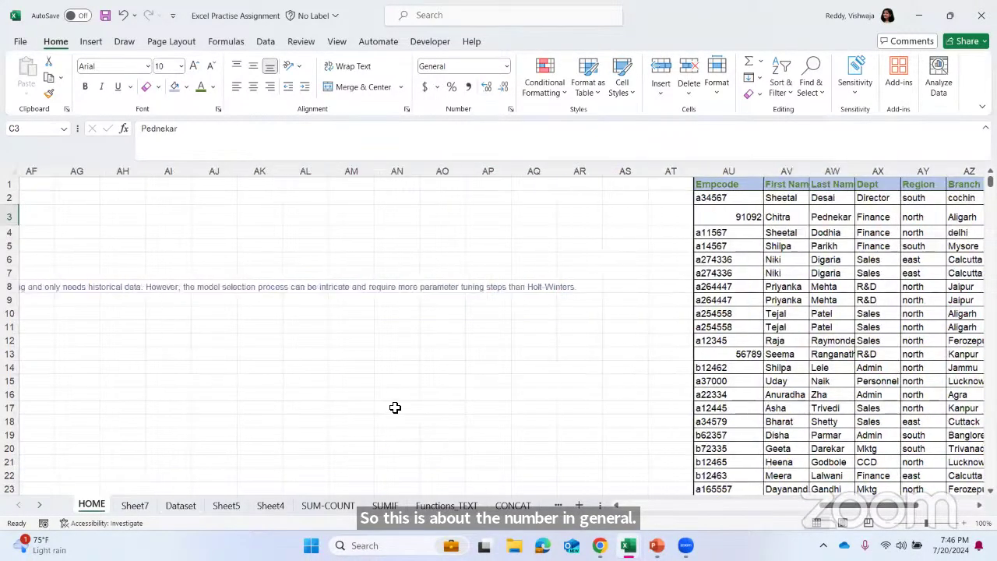
pyautogui.hscroll(-10, 395, 407)
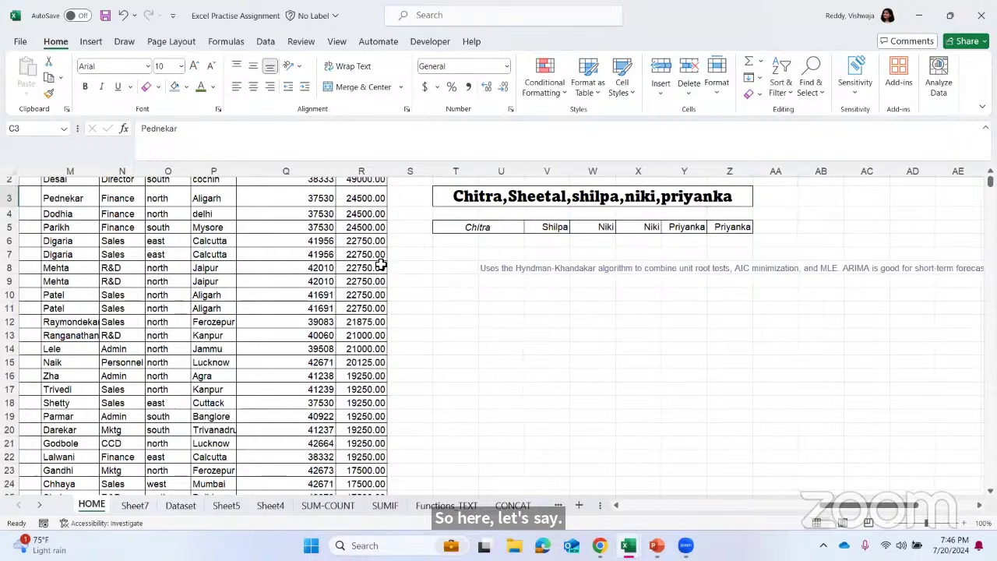
pyautogui.click(375, 215)
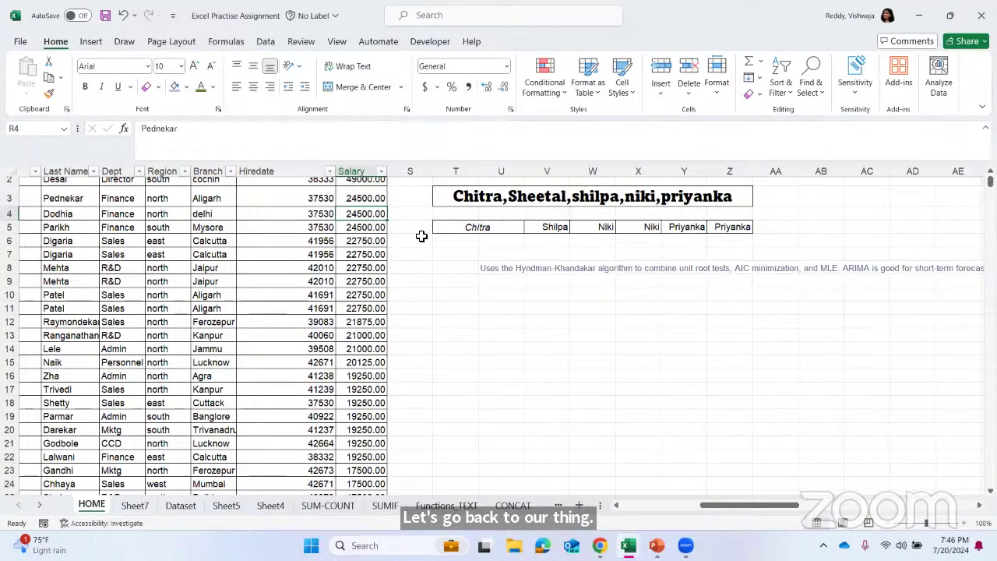
# Increase the salary in cell R3 to four decimal places.
pyautogui.scroll(1, 406, 223)
pyautogui.press('Up')
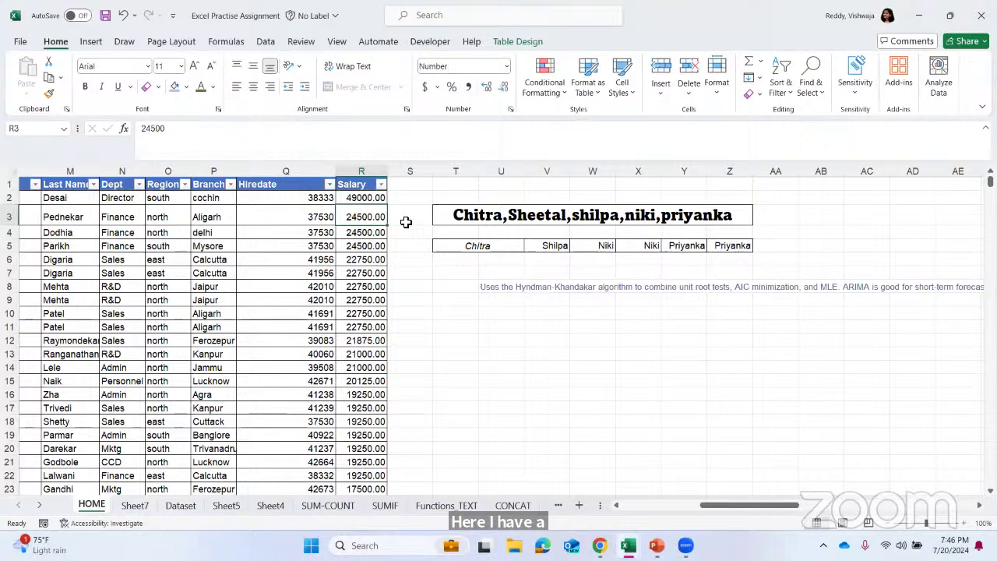
pyautogui.click(487, 87)
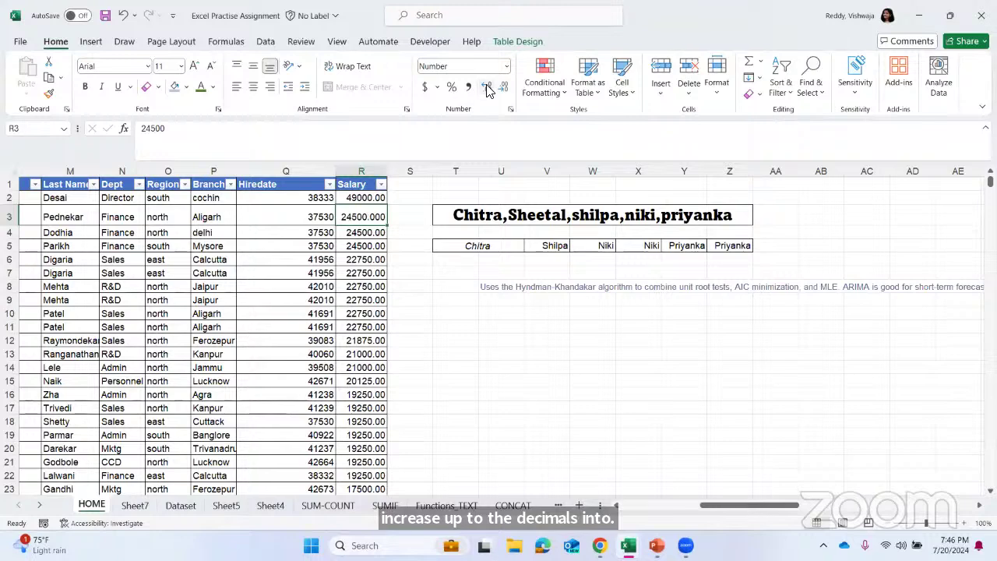
pyautogui.click(487, 87)
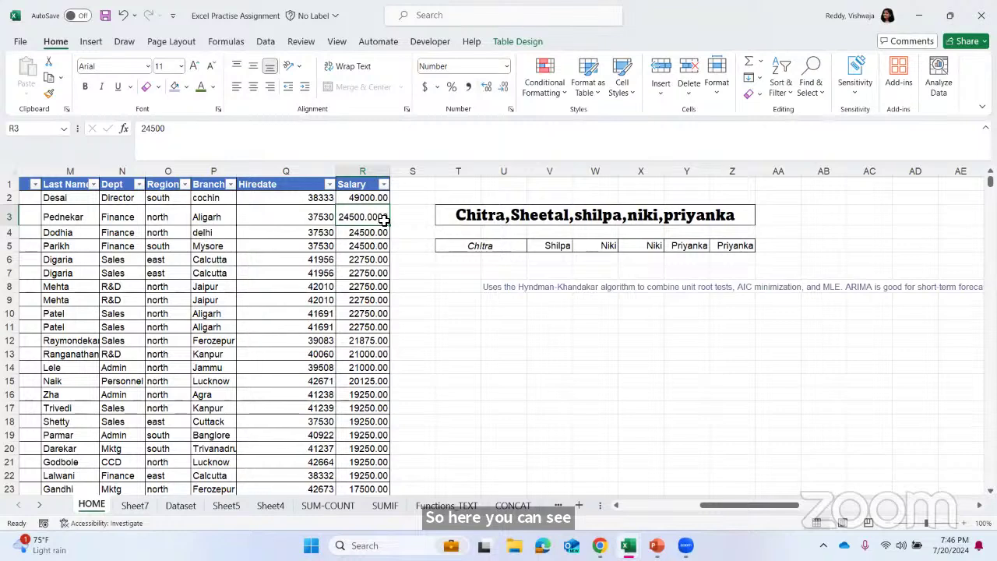
# Reduce the salary in cell R3 to no decimal places.
pyautogui.click(504, 87)
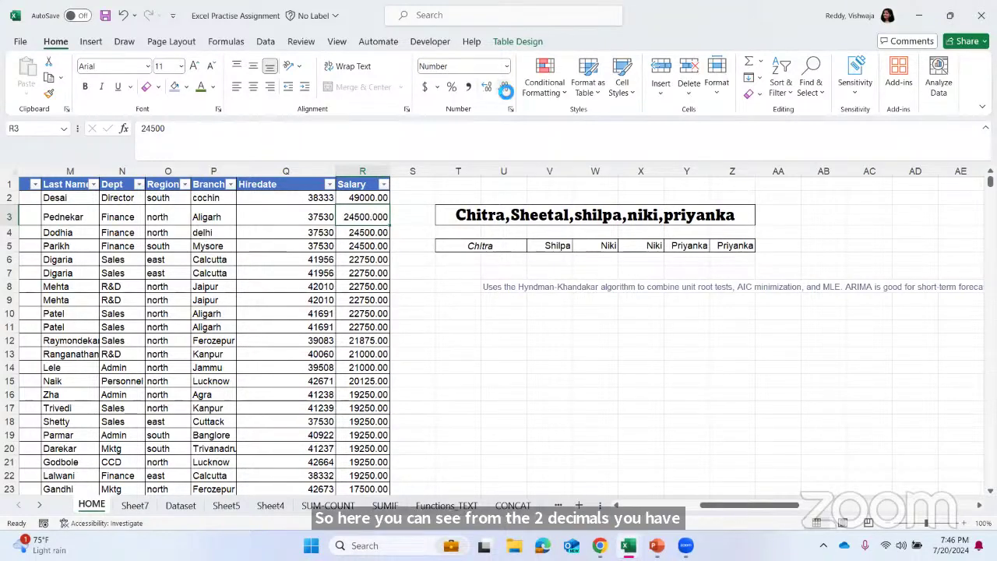
pyautogui.click(504, 88)
pyautogui.click(504, 88)
pyautogui.click(504, 88)
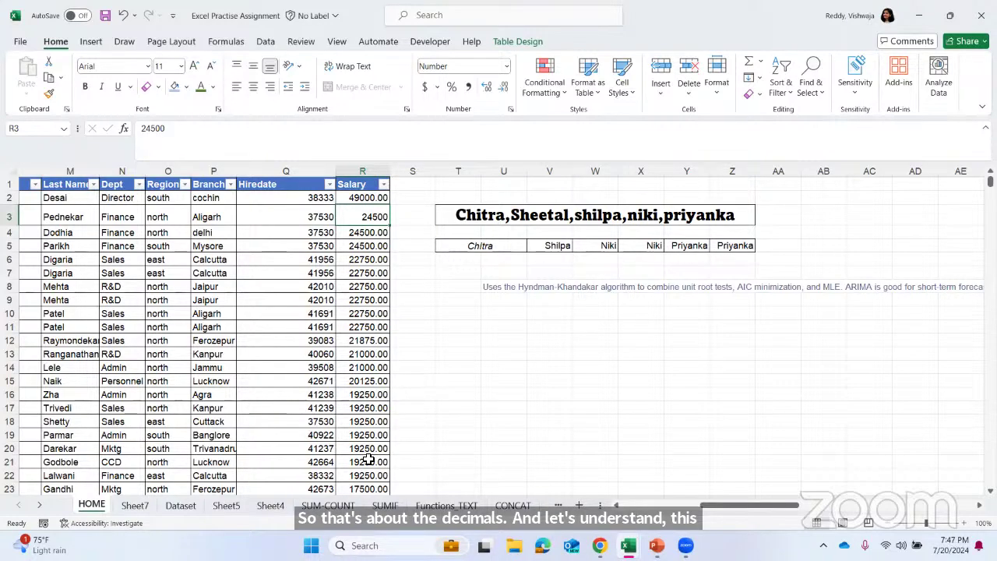
# Switch to the Dataset sheet and look over the available conditional formatting options.
pyautogui.click(178, 508)
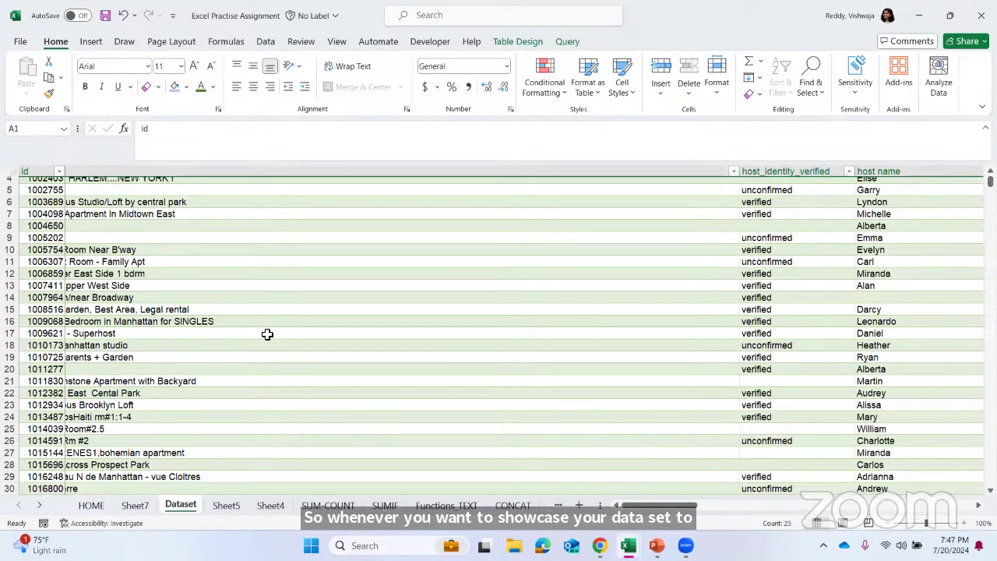
pyautogui.scroll(2, 267, 334)
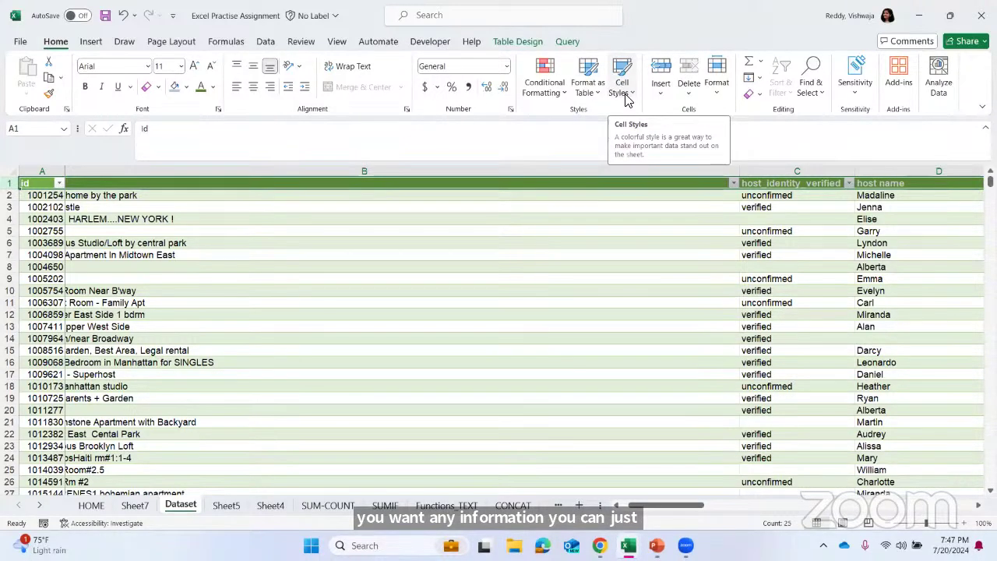
pyautogui.click(545, 86)
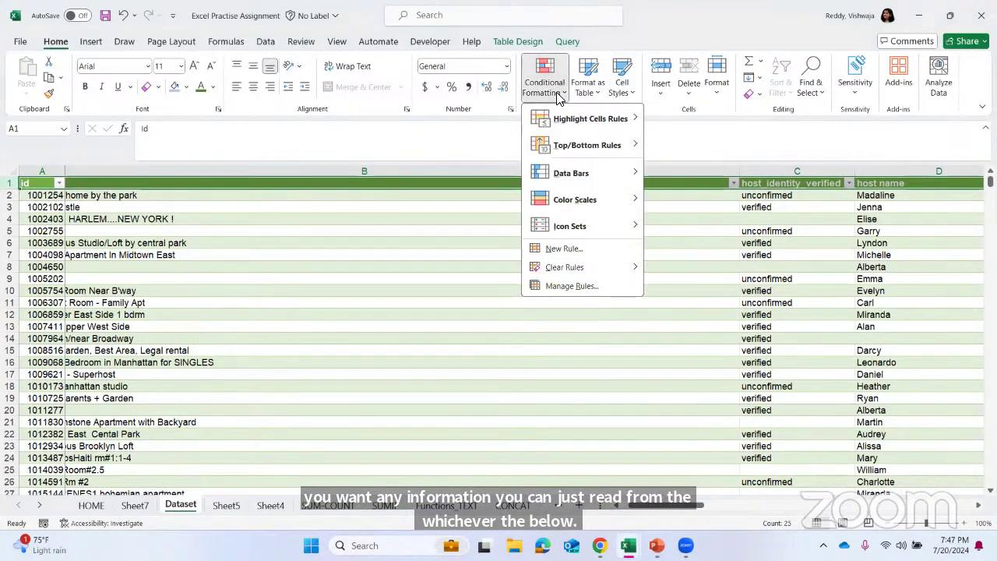
pyautogui.click(488, 139)
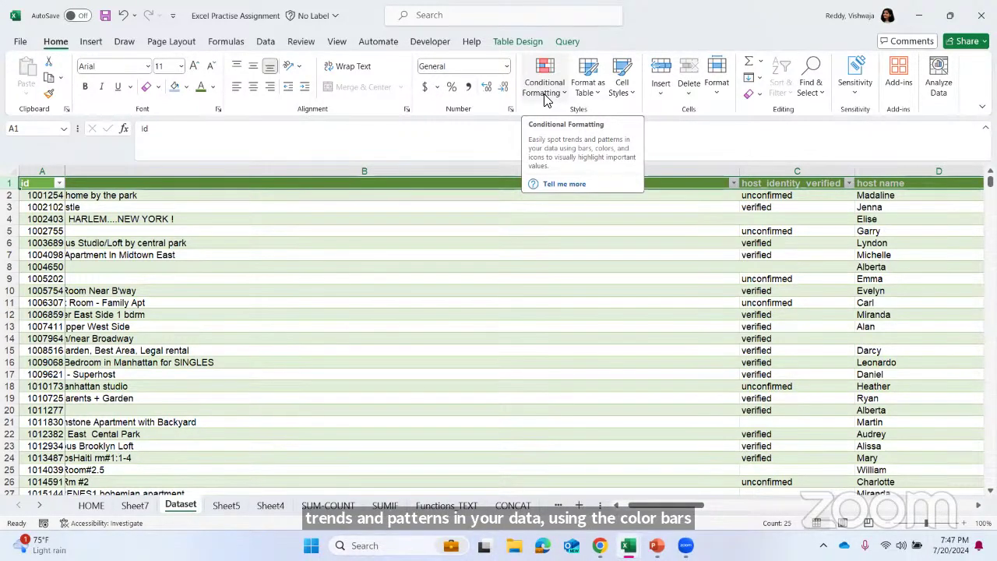
# Select the whole Dataset table and review the Highlight Cells Rules offered by conditional formatting.
pyautogui.click(363, 276)
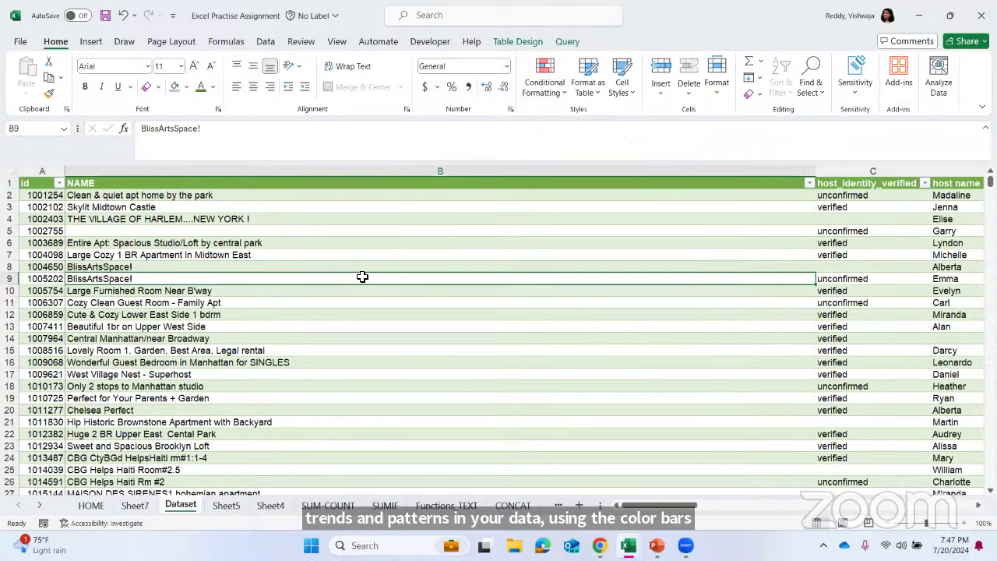
pyautogui.click(45, 171)
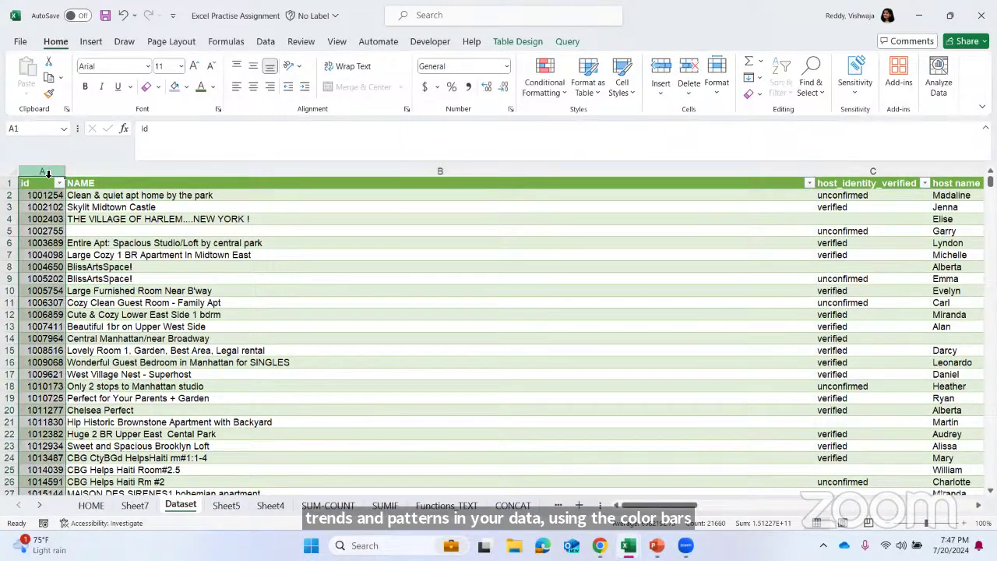
pyautogui.click(403, 303)
pyautogui.hotkey('ctrl', 'a')
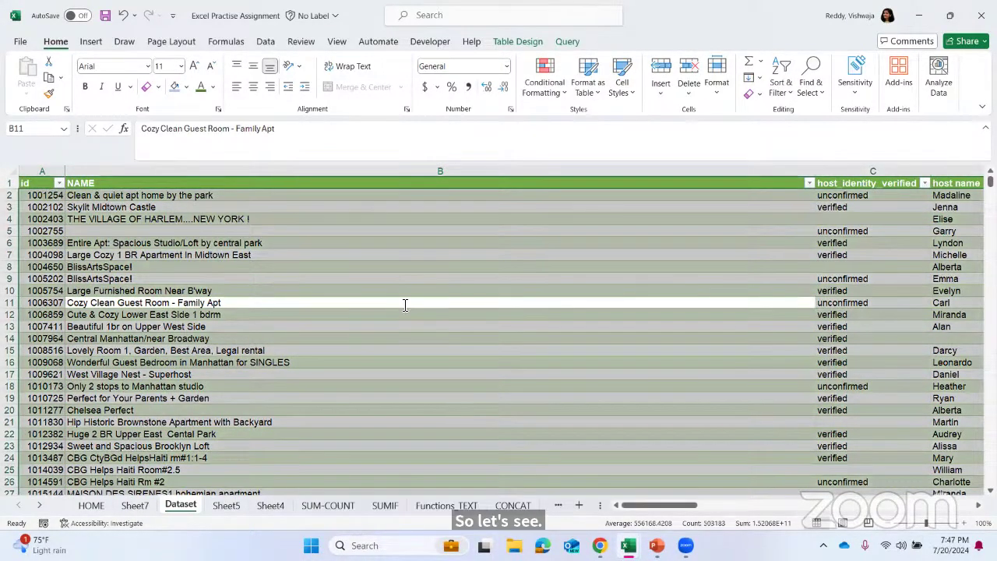
pyautogui.hotkey('ctrl', 'a')
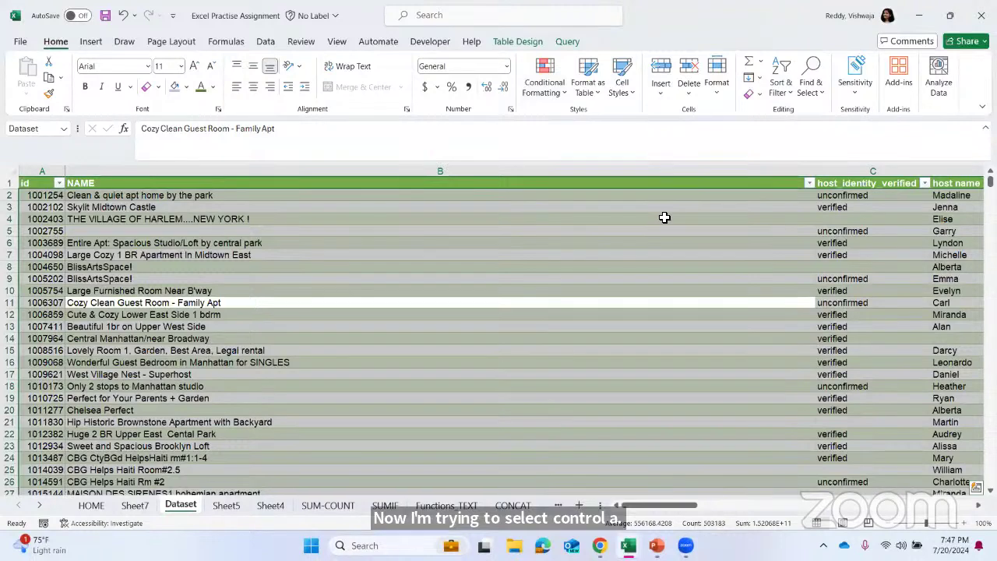
pyautogui.click(558, 87)
pyautogui.moveTo(588, 123)
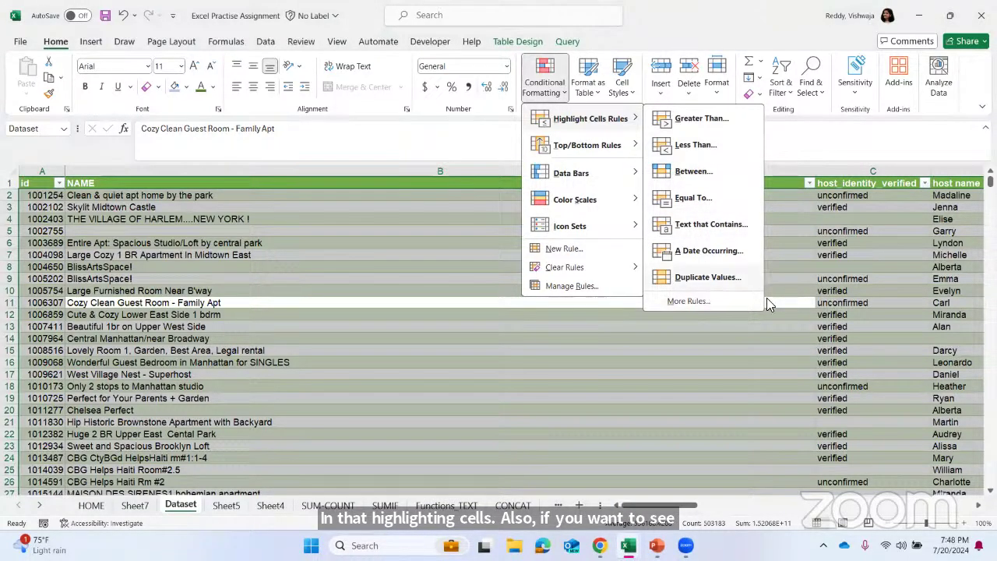
pyautogui.click(854, 307)
# Set up a Greater Than highlight rule on the price column with a threshold of 600.
pyautogui.hscroll(5, 854, 308)
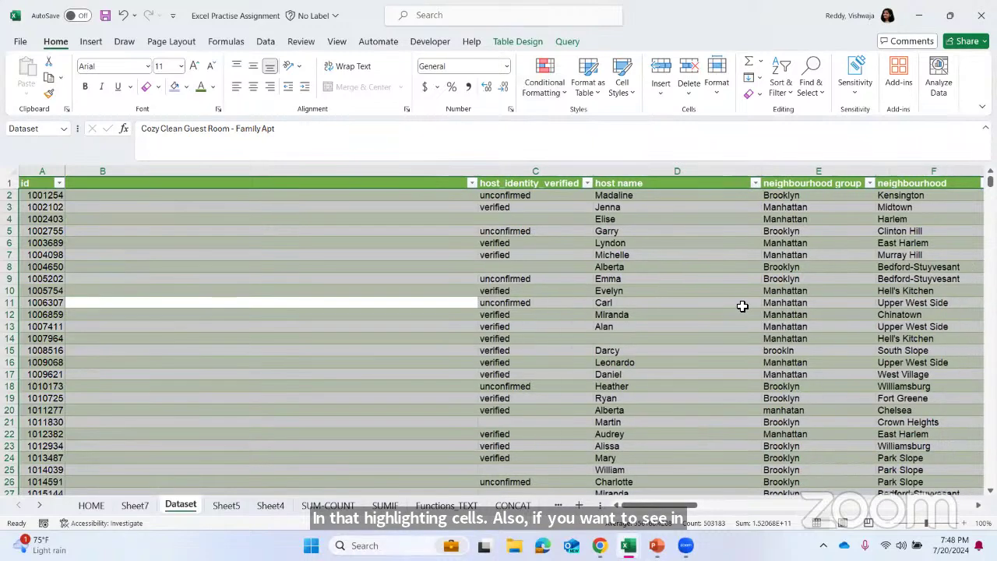
pyautogui.click(743, 306)
pyautogui.hscroll(6, 743, 306)
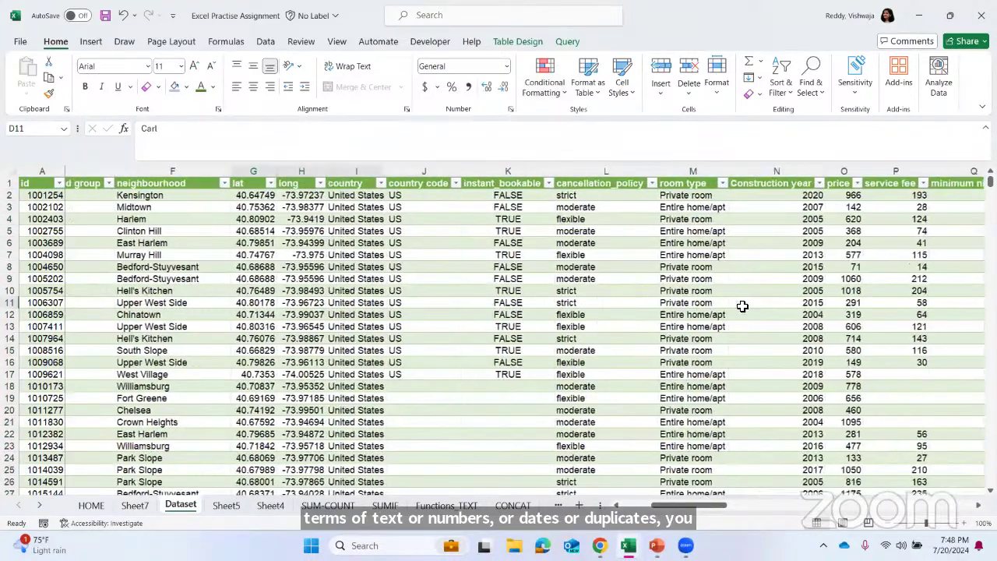
pyautogui.hscroll(2, 657, 289)
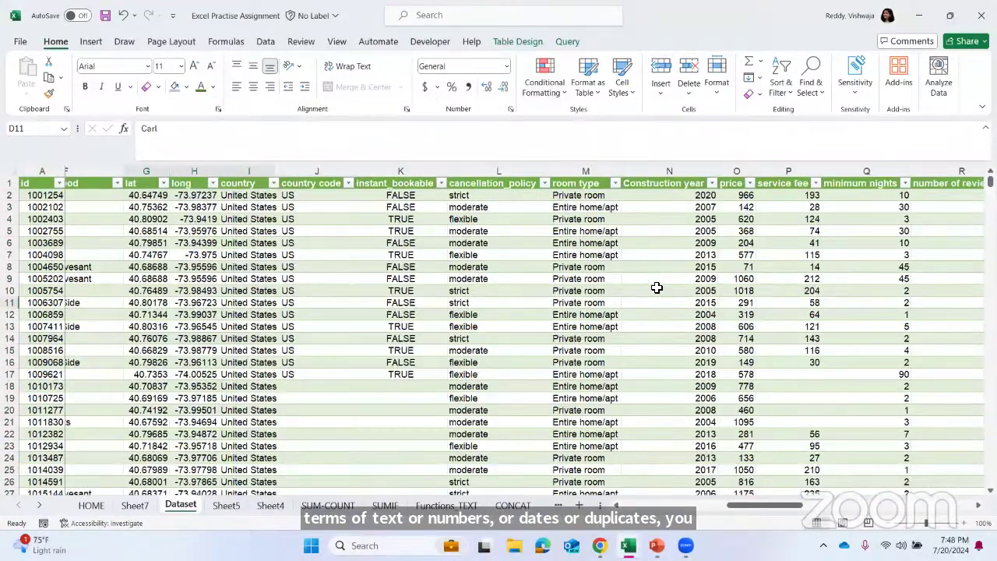
pyautogui.hscroll(2, 657, 288)
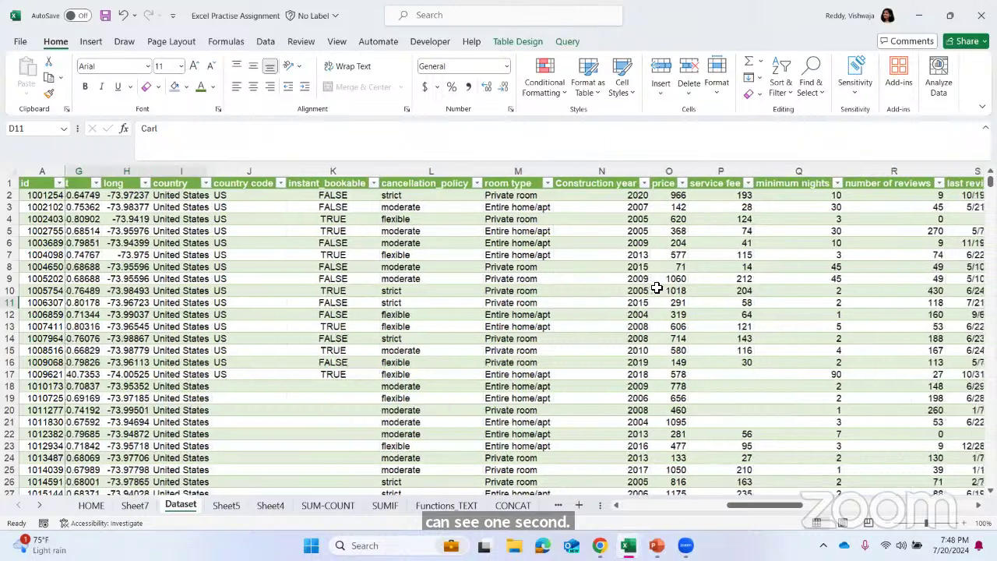
pyautogui.click(670, 172)
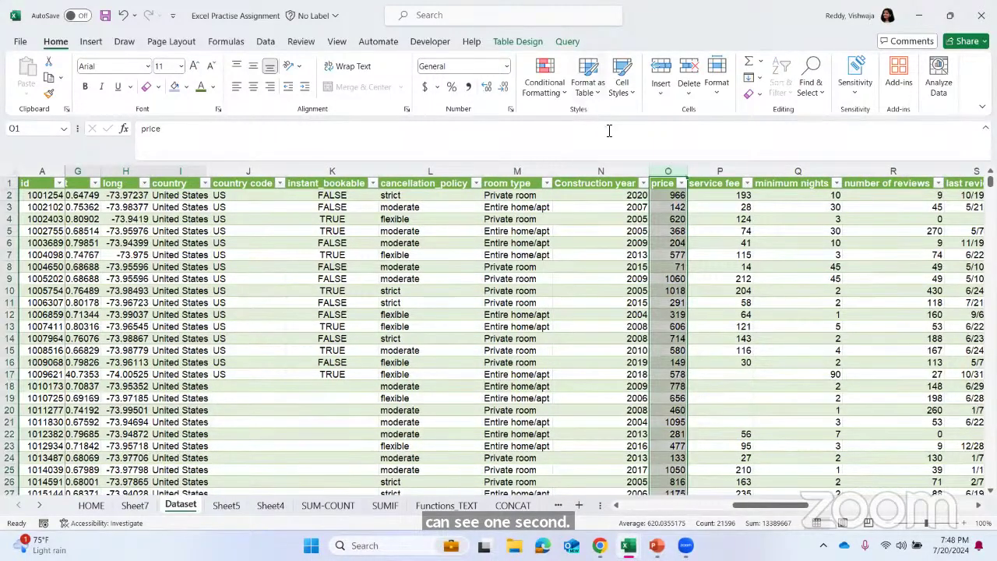
pyautogui.click(555, 94)
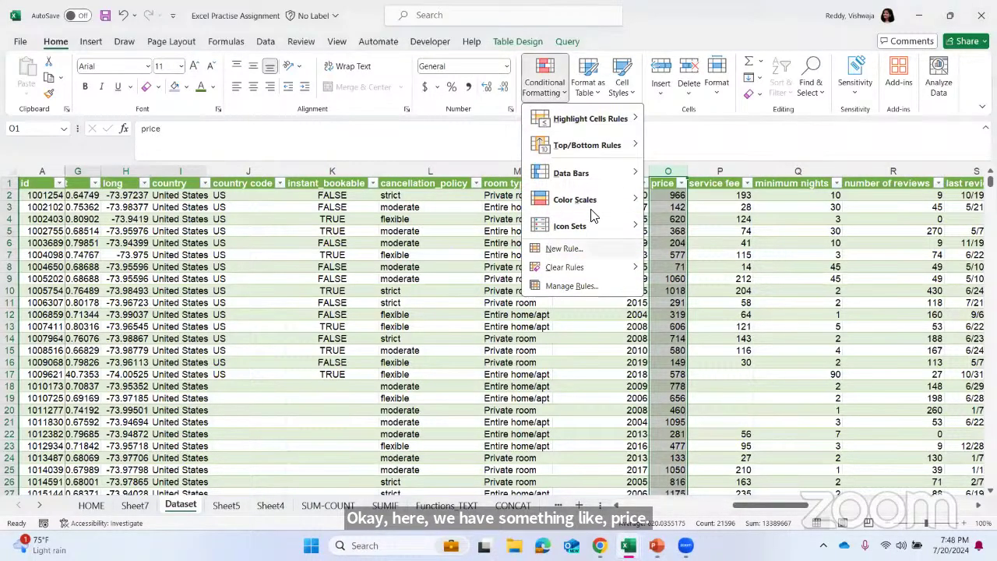
pyautogui.moveTo(612, 179)
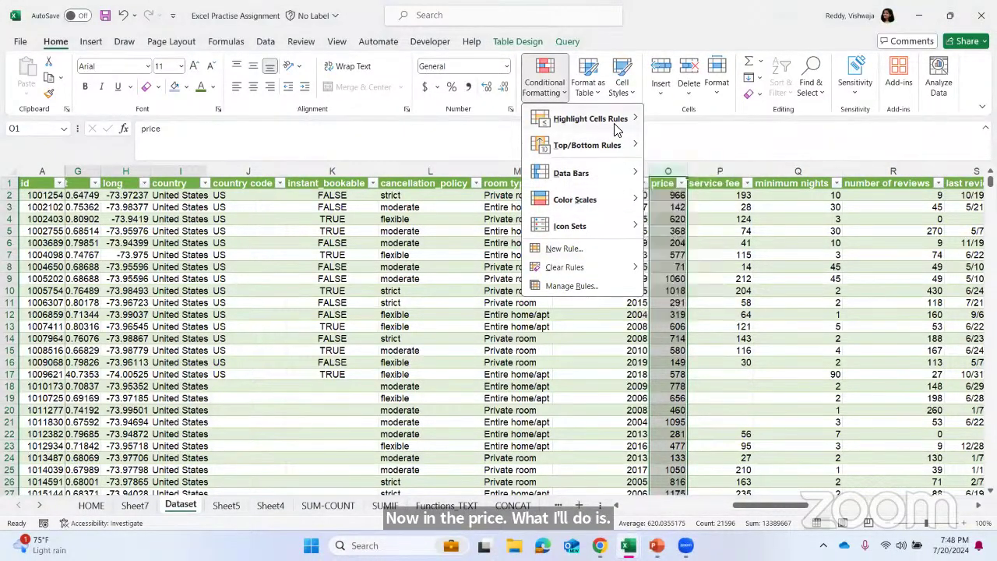
pyautogui.moveTo(617, 129)
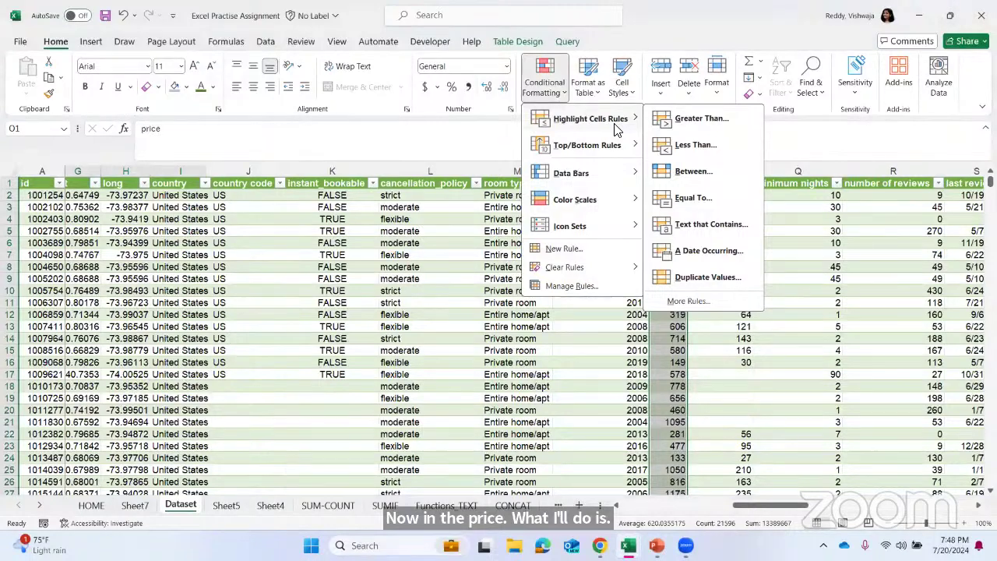
pyautogui.click(688, 132)
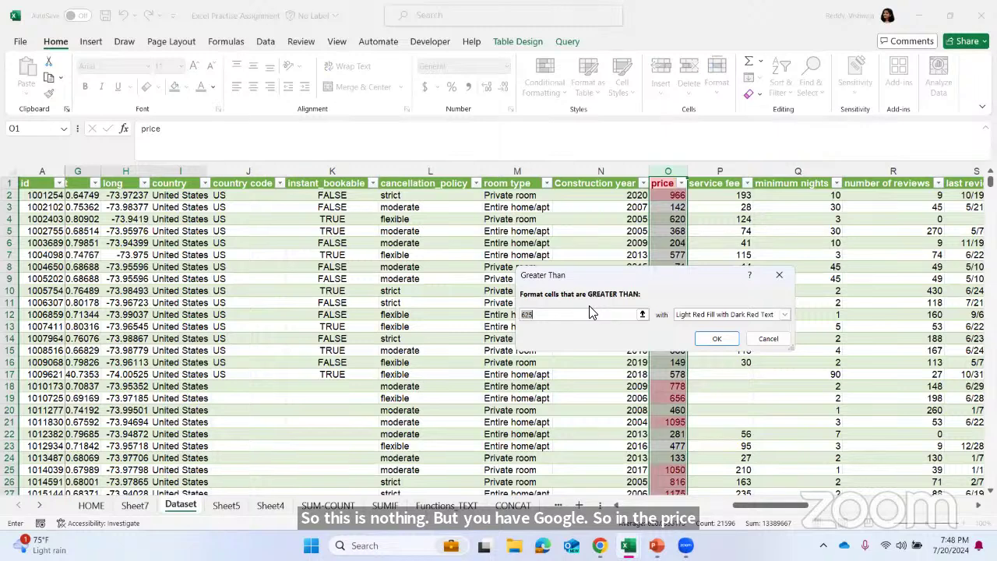
pyautogui.press('BackSpace')
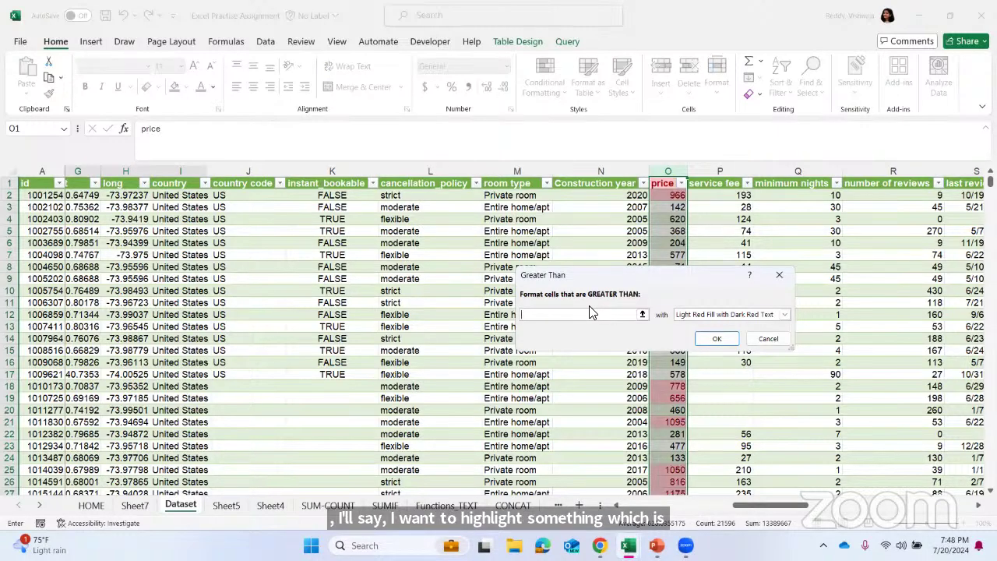
pyautogui.write('600')
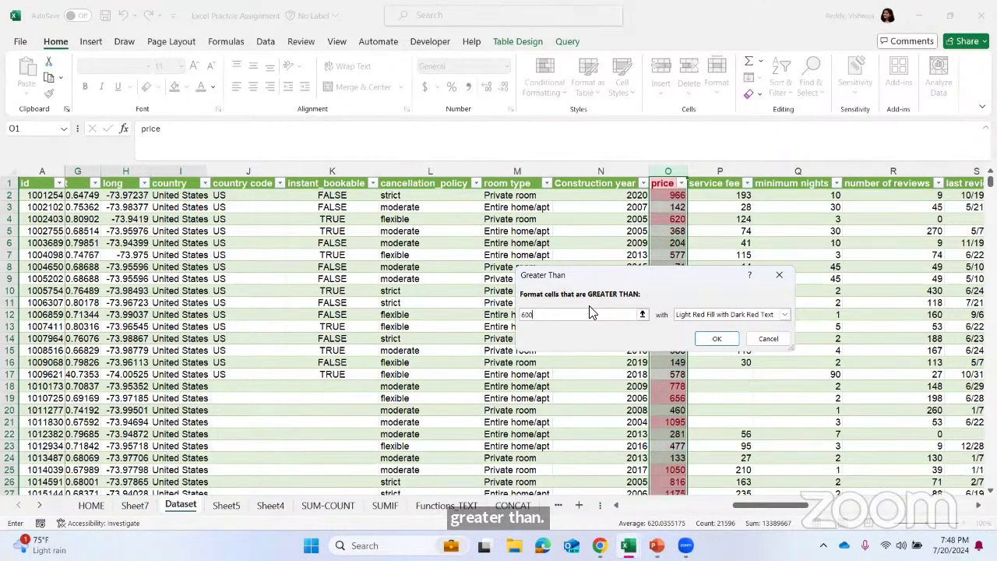
# Try Red Text for the price rule, apply it with Light Red Fill with Dark Red Text, and check the highlighted prices.
pyautogui.click(784, 315)
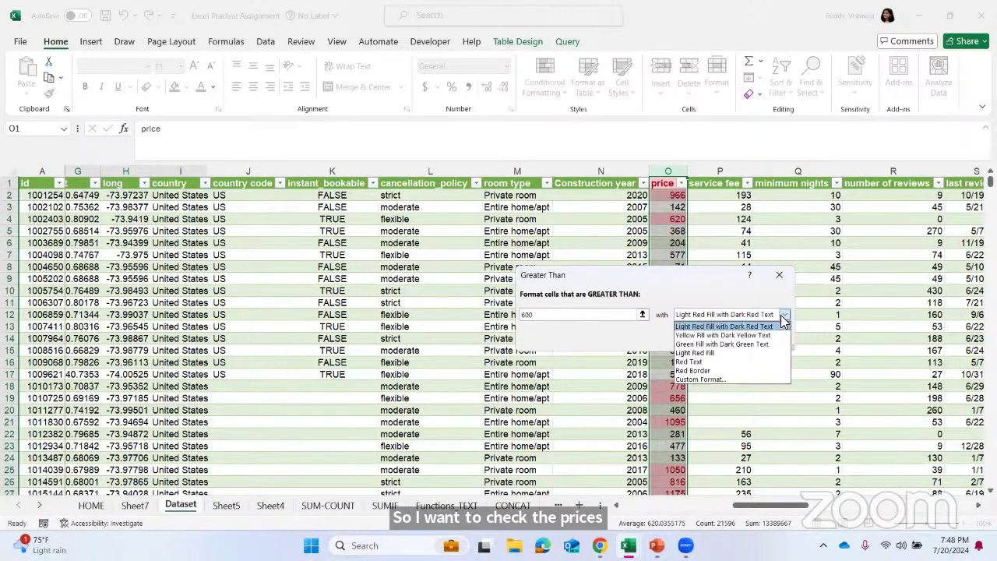
pyautogui.click(763, 362)
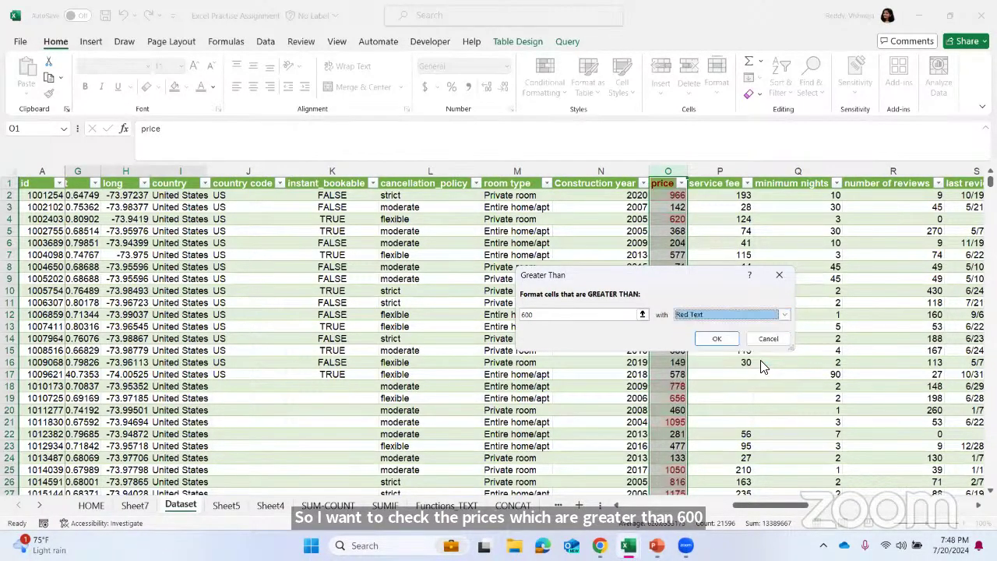
pyautogui.click(784, 320)
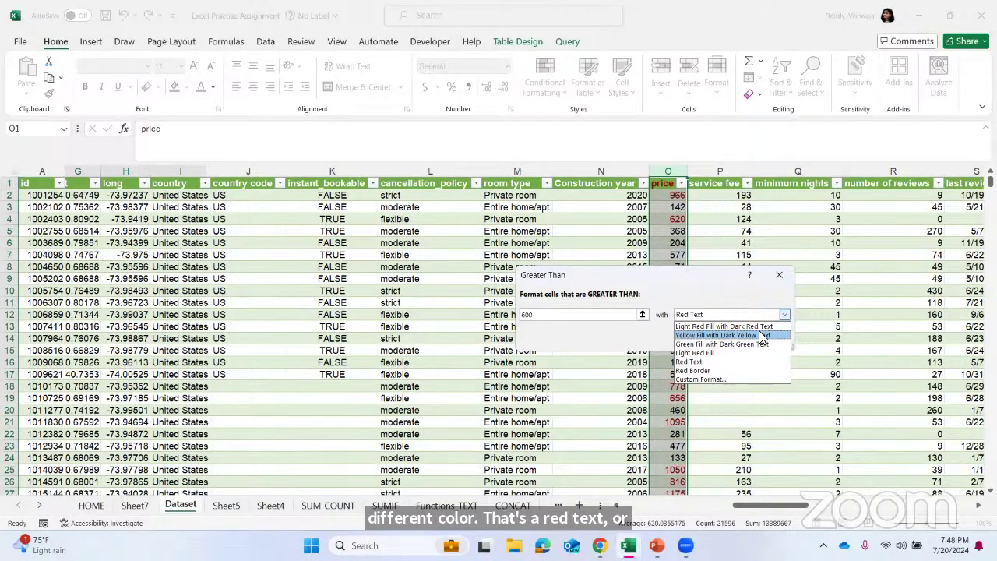
pyautogui.click(756, 327)
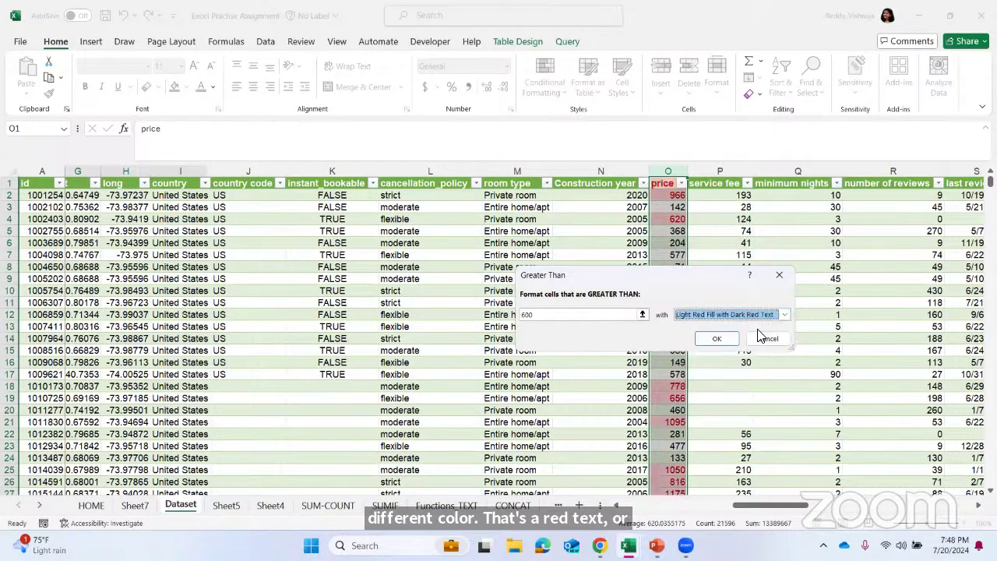
pyautogui.click(717, 340)
pyautogui.click(725, 256)
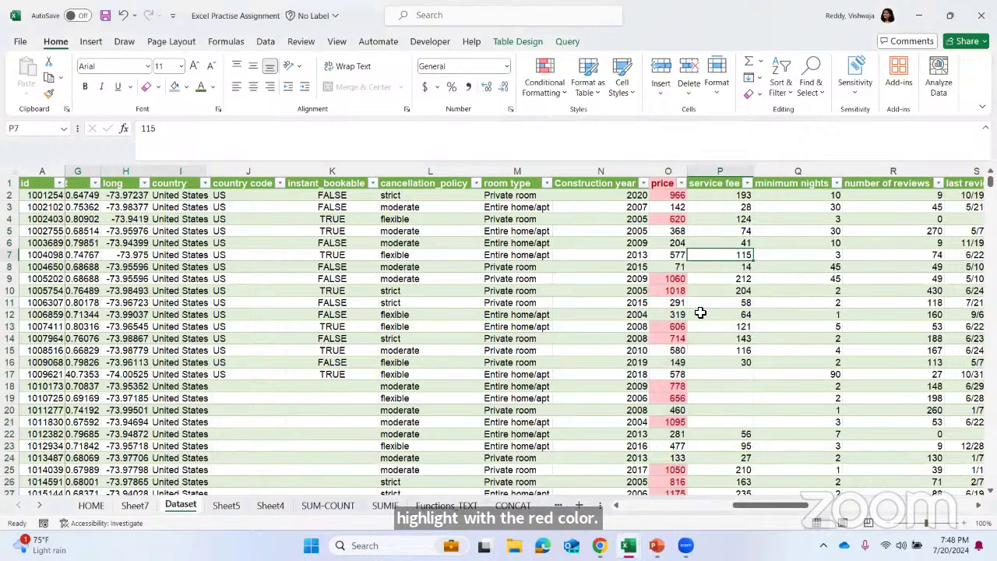
pyautogui.scroll(-20, 701, 313)
pyautogui.scroll(20, 699, 312)
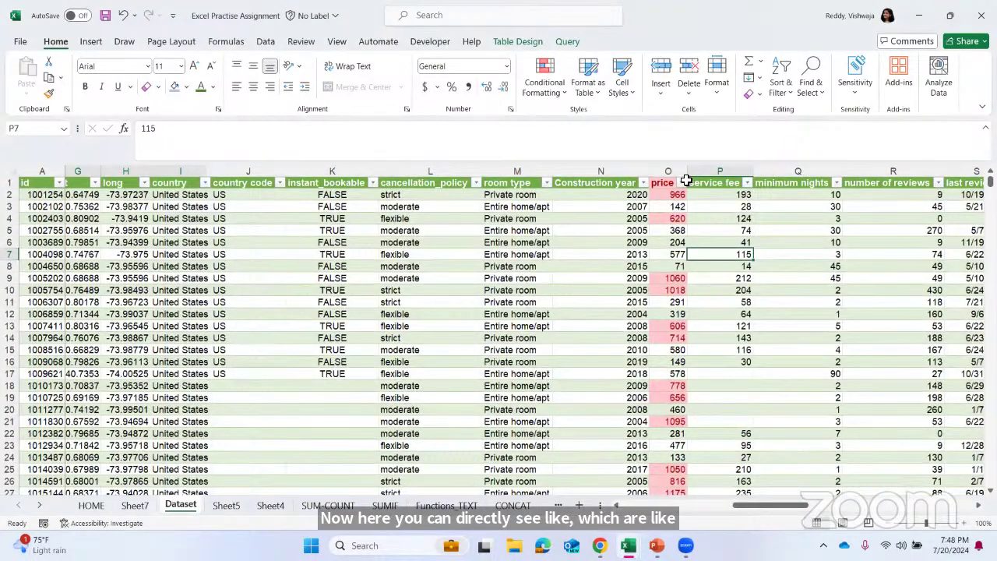
# Highlight Construction year values less than 2005 using Yellow Fill with Dark Yellow Text.
pyautogui.click(600, 172)
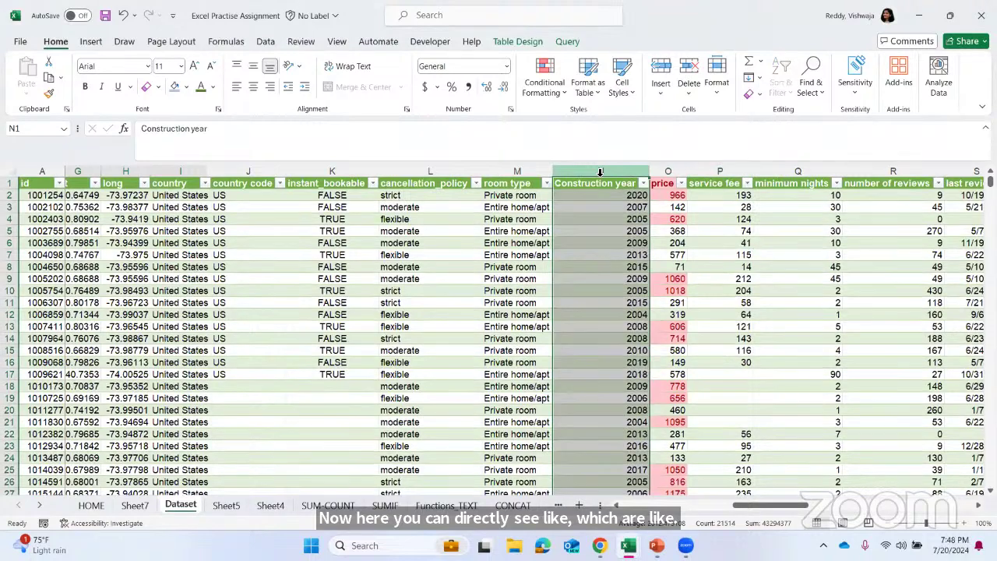
pyautogui.click(567, 92)
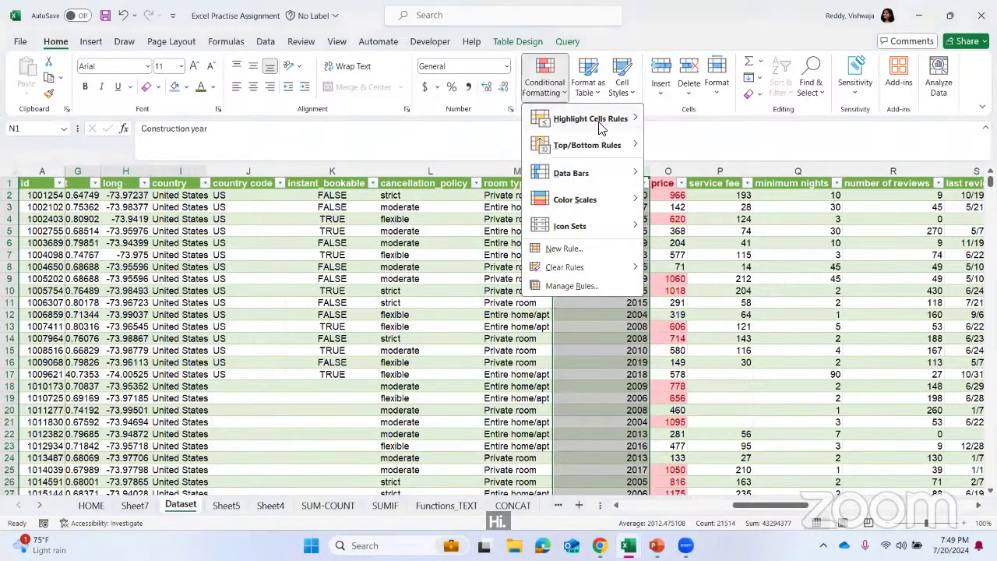
pyautogui.moveTo(608, 121)
pyautogui.click(693, 145)
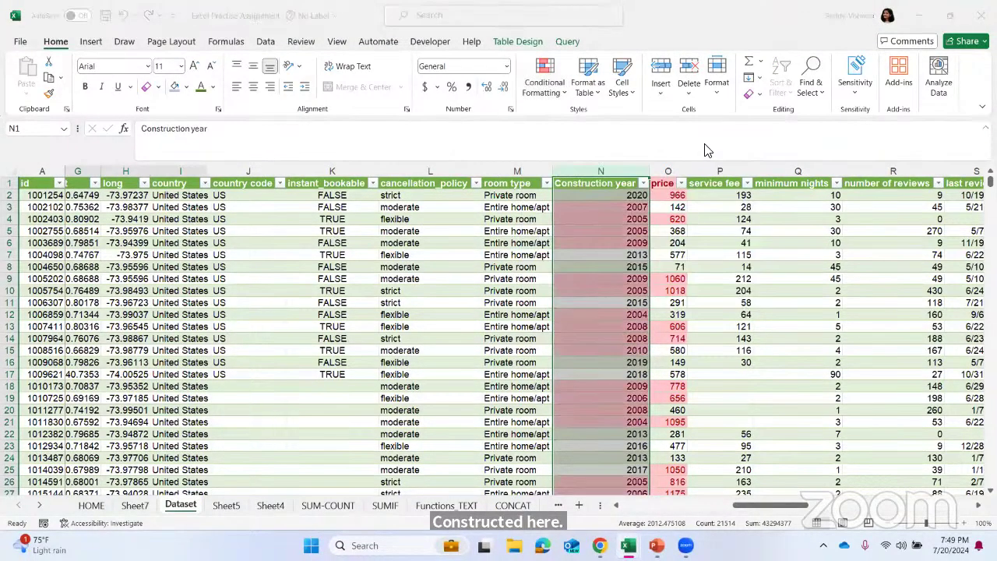
pyautogui.click(588, 315)
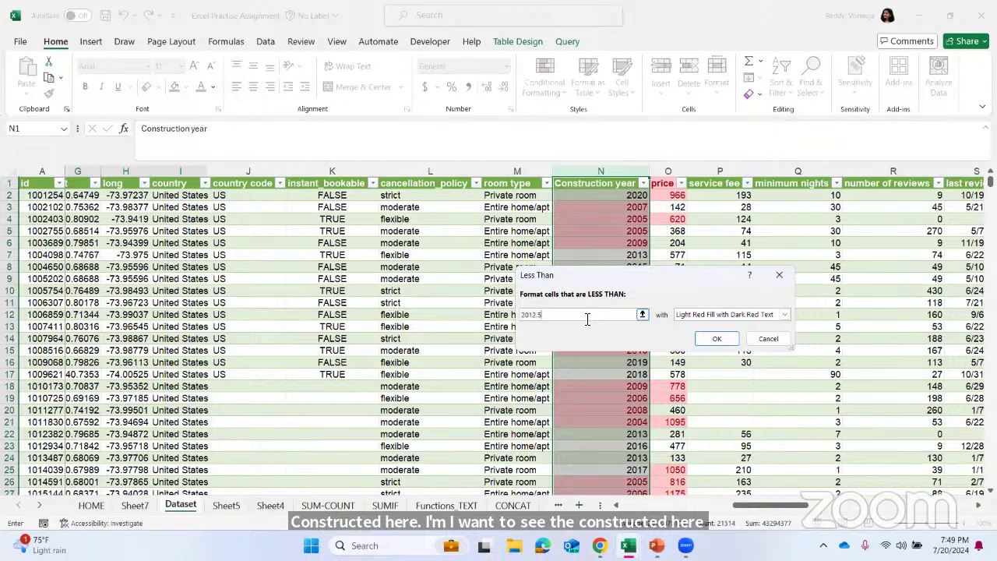
pyautogui.press('BackSpace')
pyautogui.press('BackSpace')
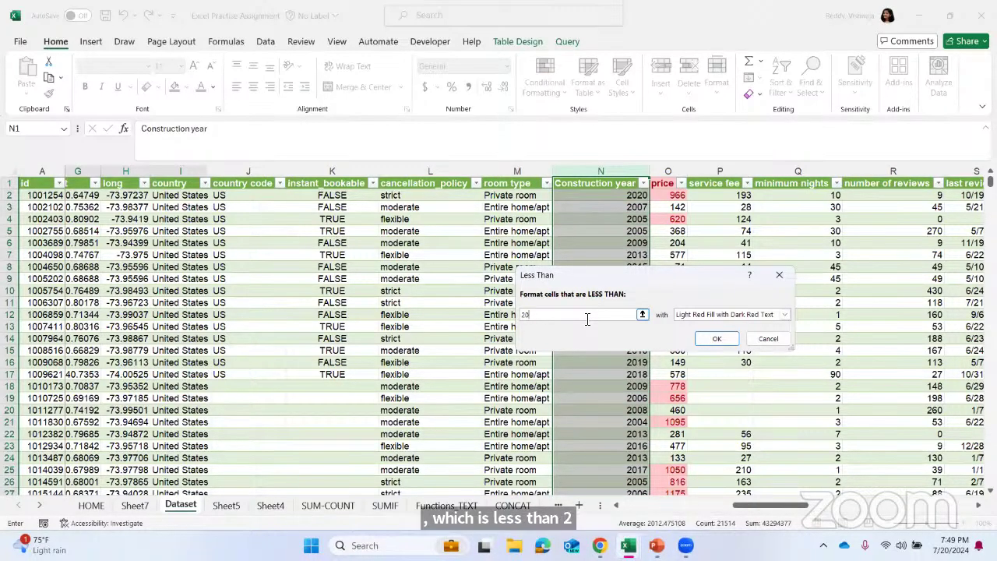
pyautogui.write('05')
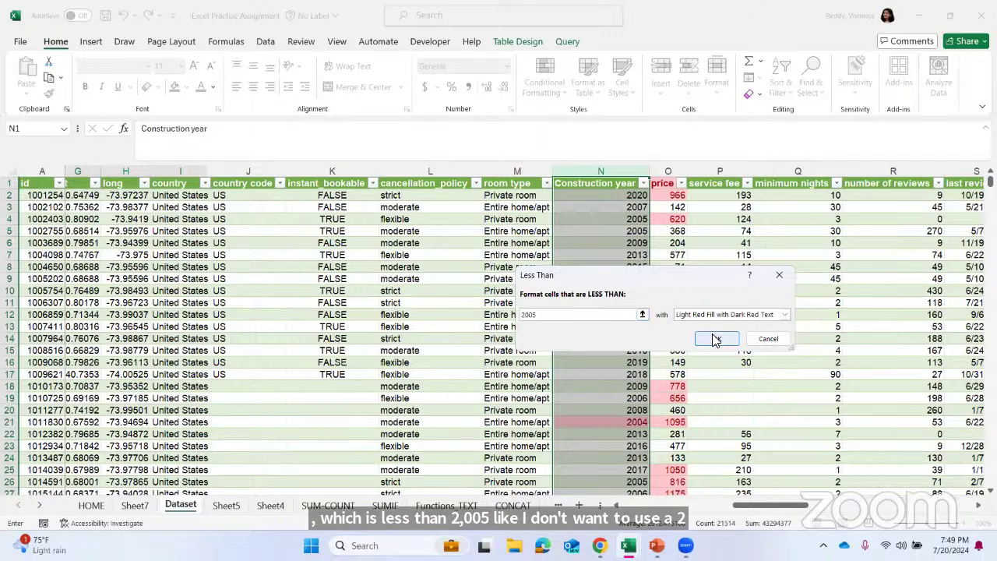
pyautogui.click(784, 315)
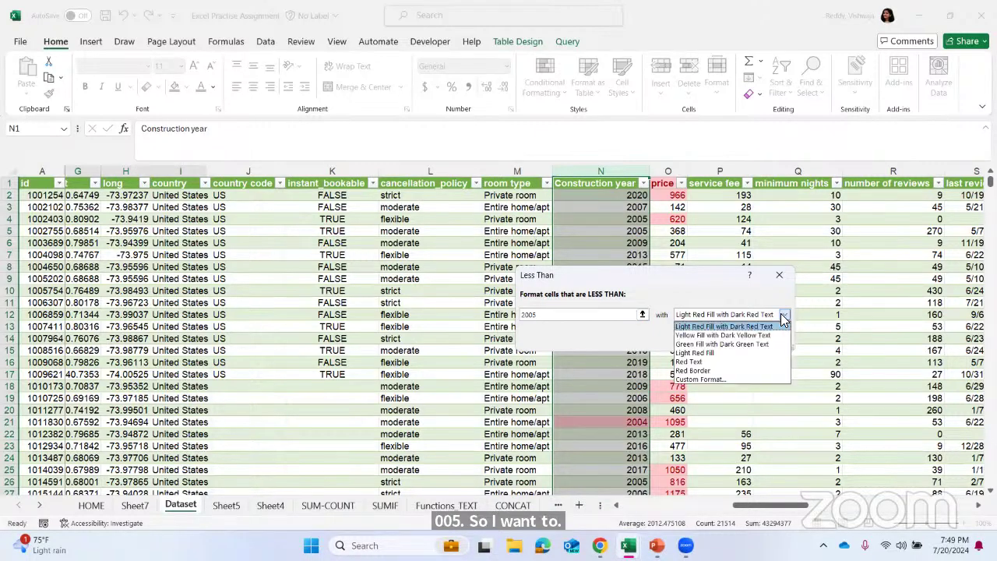
pyautogui.click(724, 336)
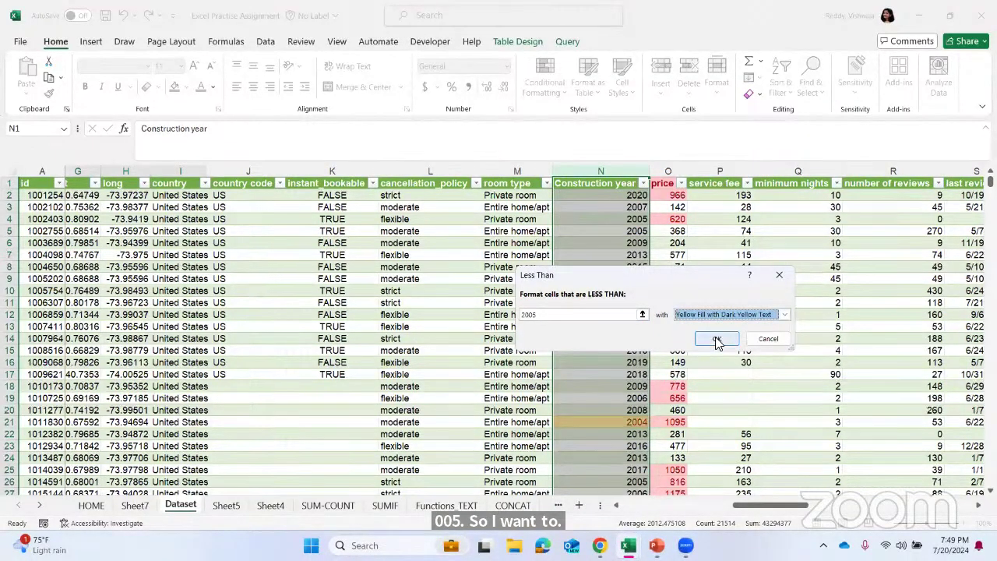
pyautogui.click(715, 339)
pyautogui.click(784, 317)
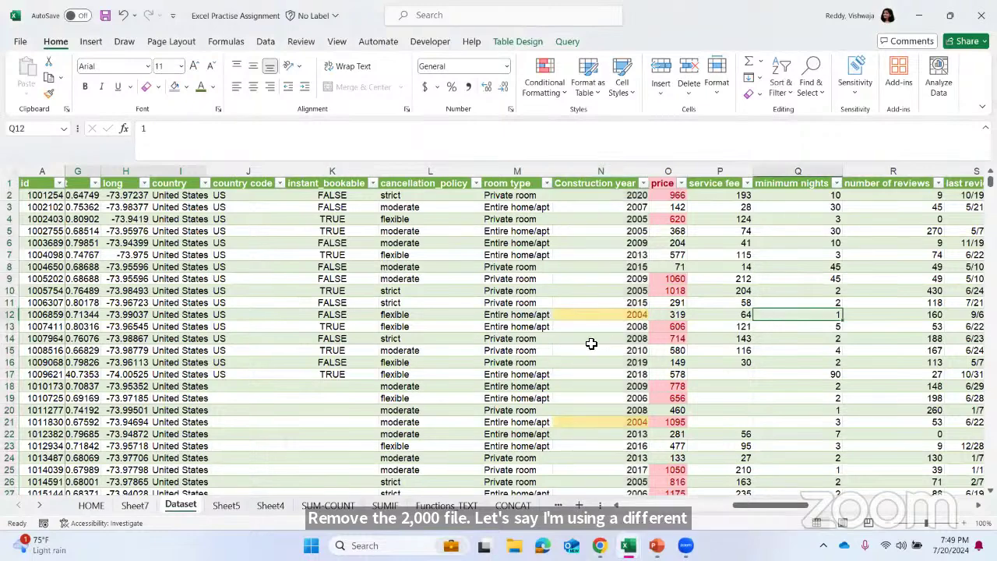
# Check the highlighted cells in the Construction year column and review the other Highlight Cells Rules.
pyautogui.scroll(-2, 615, 307)
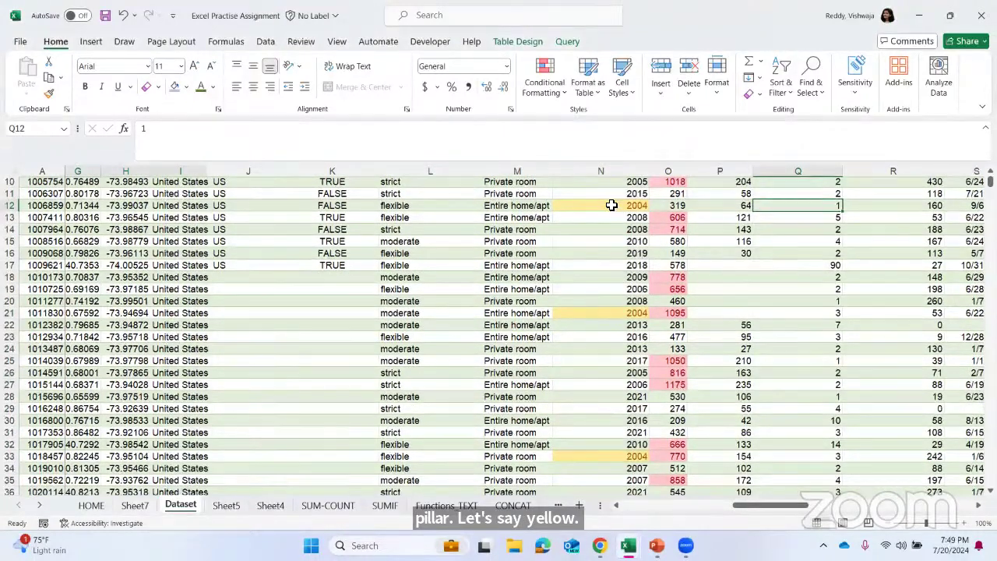
pyautogui.click(611, 205)
pyautogui.click(613, 310)
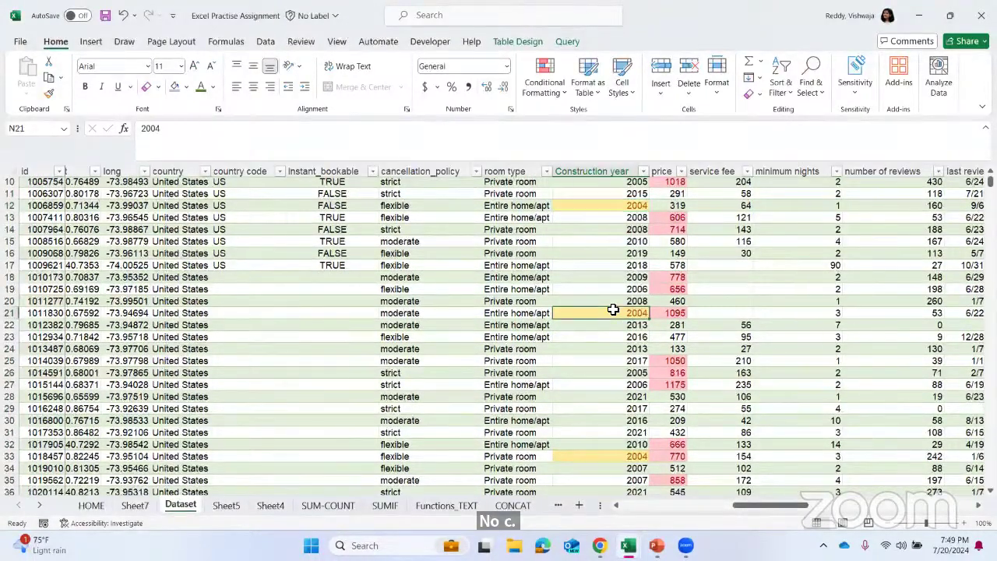
pyautogui.scroll(3, 613, 311)
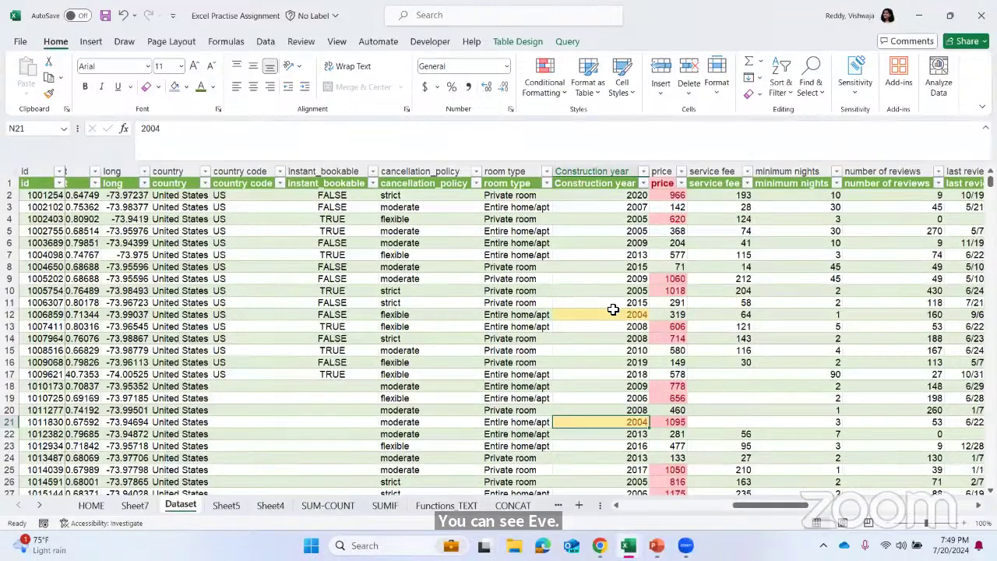
pyautogui.click(548, 95)
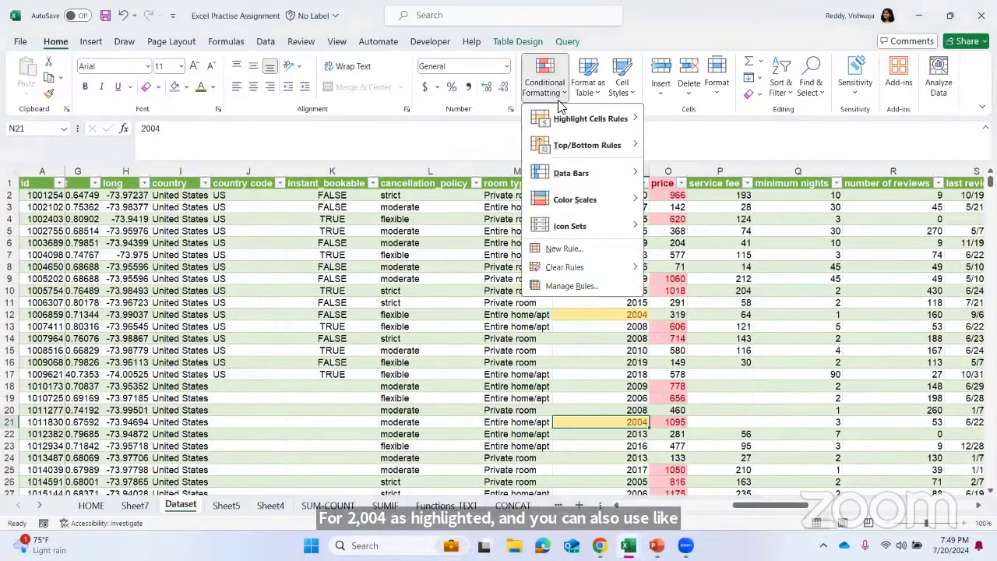
pyautogui.moveTo(596, 118)
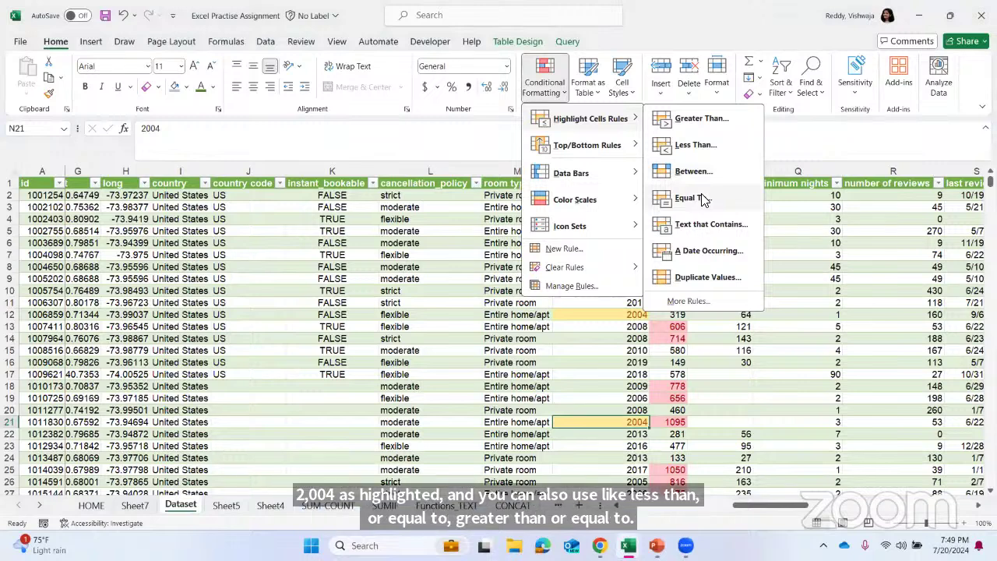
pyautogui.press('Escape')
pyautogui.press('Escape')
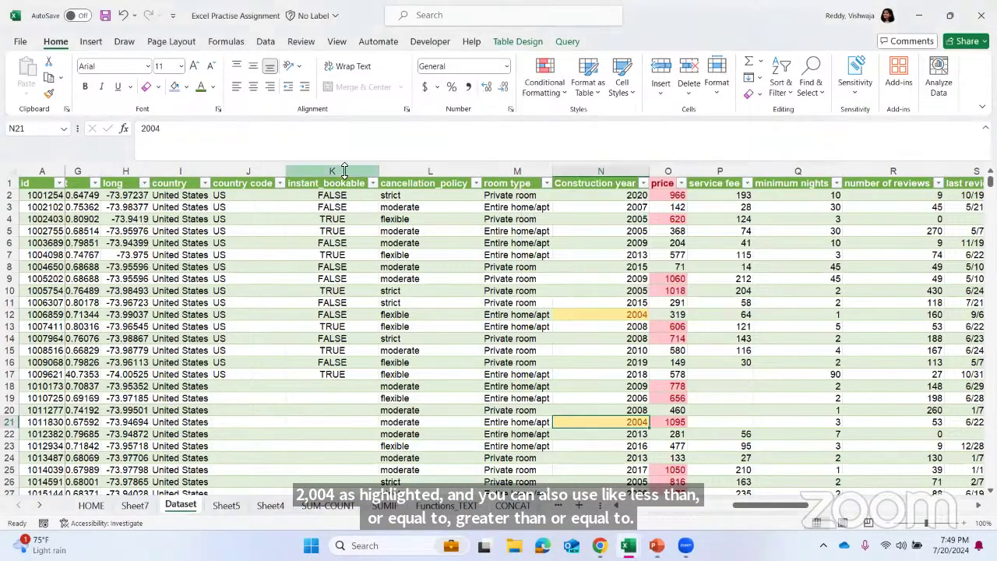
# Set up a Text that Contains rule on the instant_bookable column for the text FALSE.
pyautogui.click(346, 173)
pyautogui.click(544, 82)
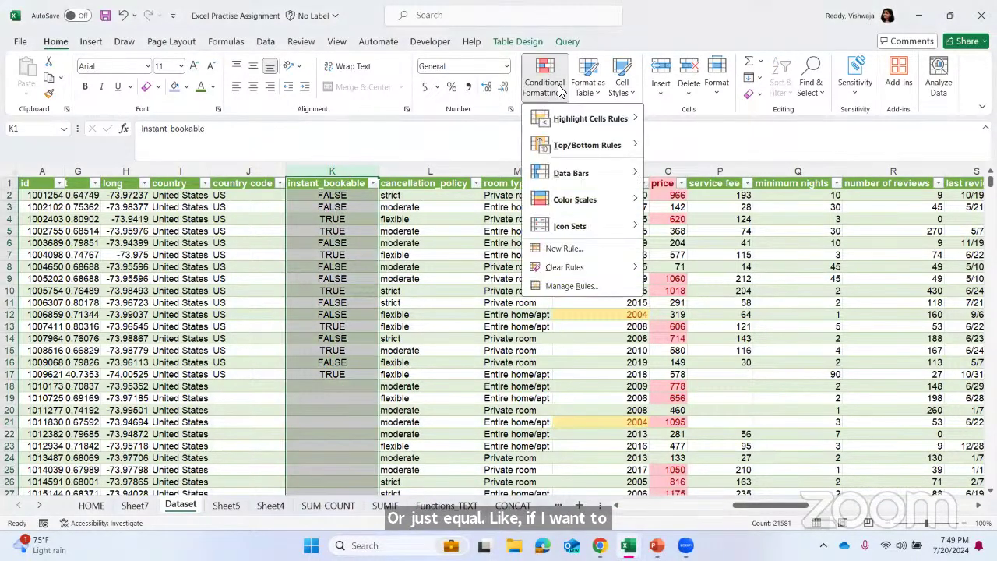
pyautogui.moveTo(631, 120)
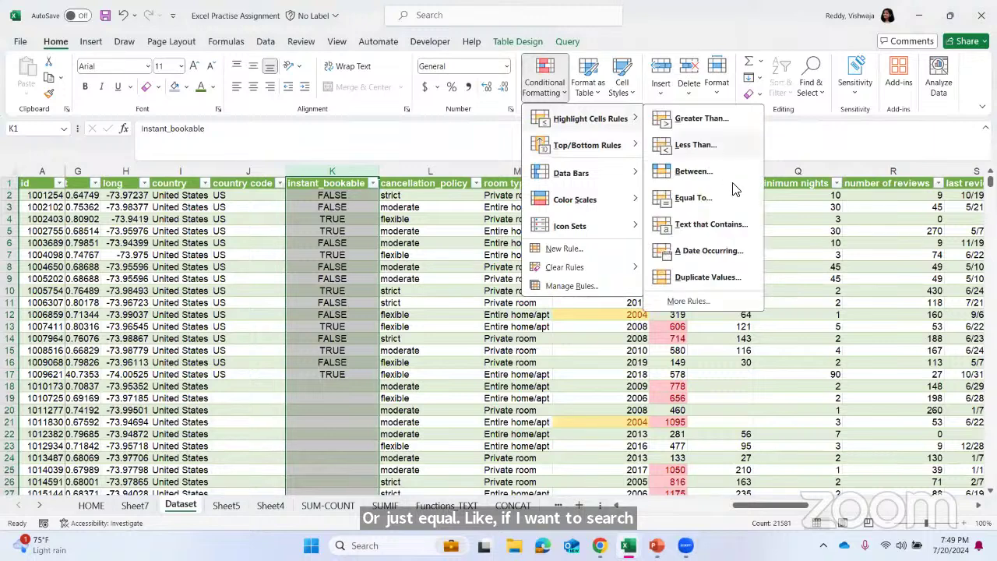
pyautogui.click(725, 224)
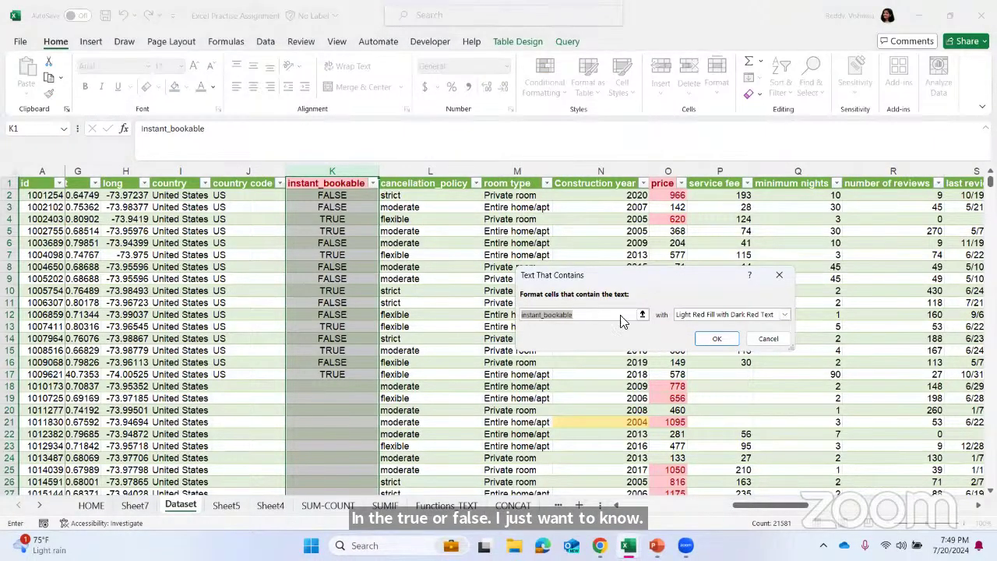
pyautogui.press('BackSpace')
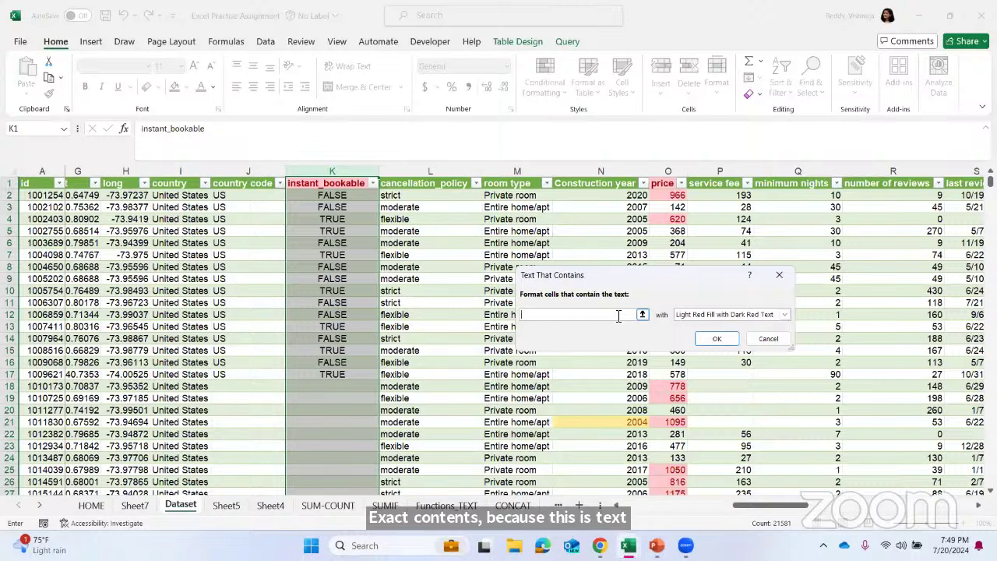
pyautogui.write('FALSE')
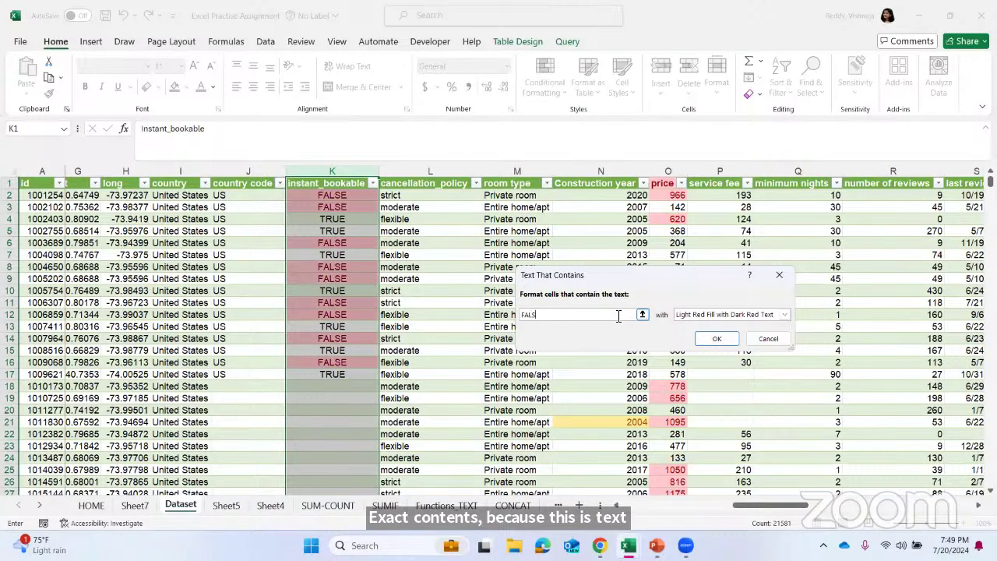
# Try a custom format with Bold font style for the cells containing FALSE.
pyautogui.click(784, 316)
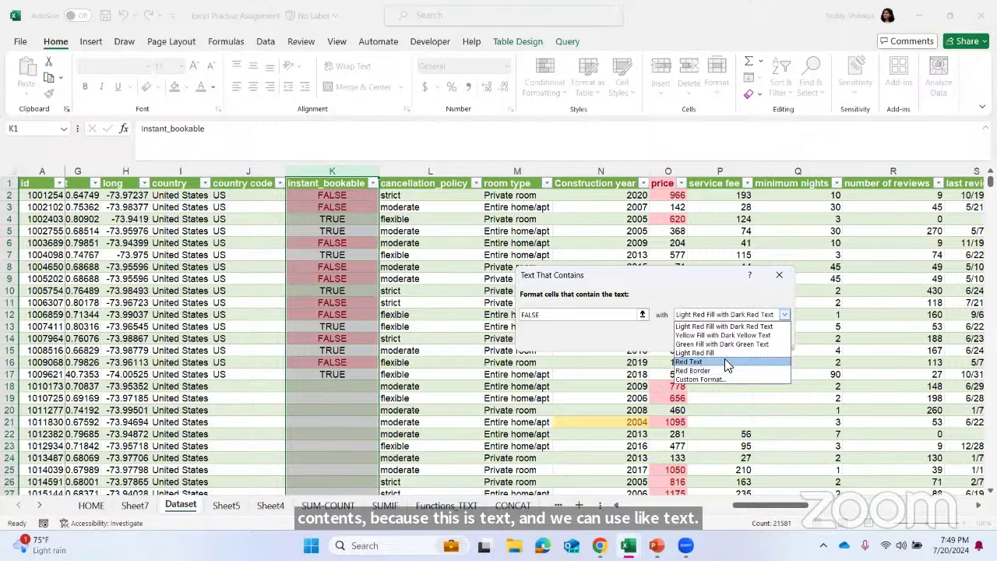
pyautogui.click(727, 378)
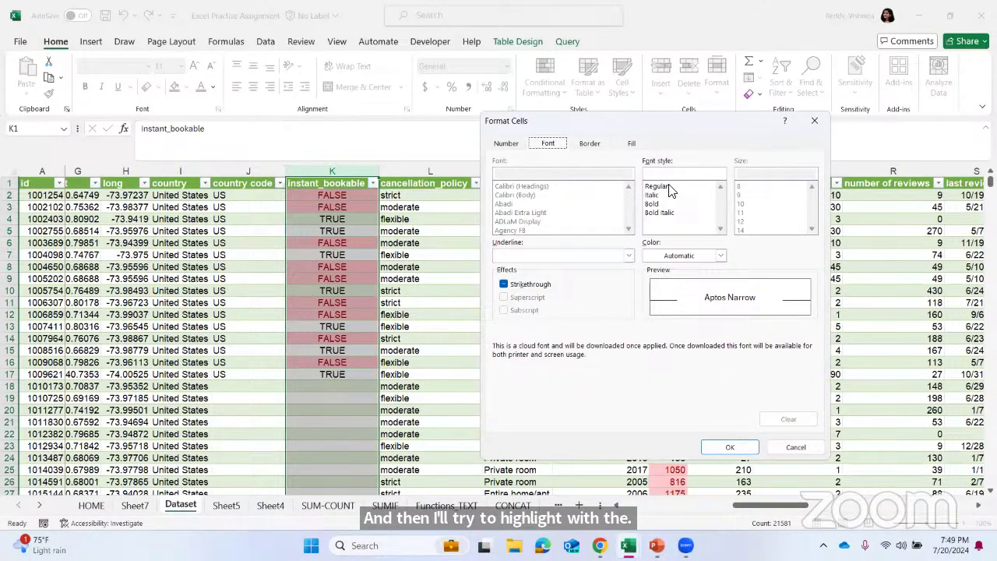
pyautogui.click(656, 204)
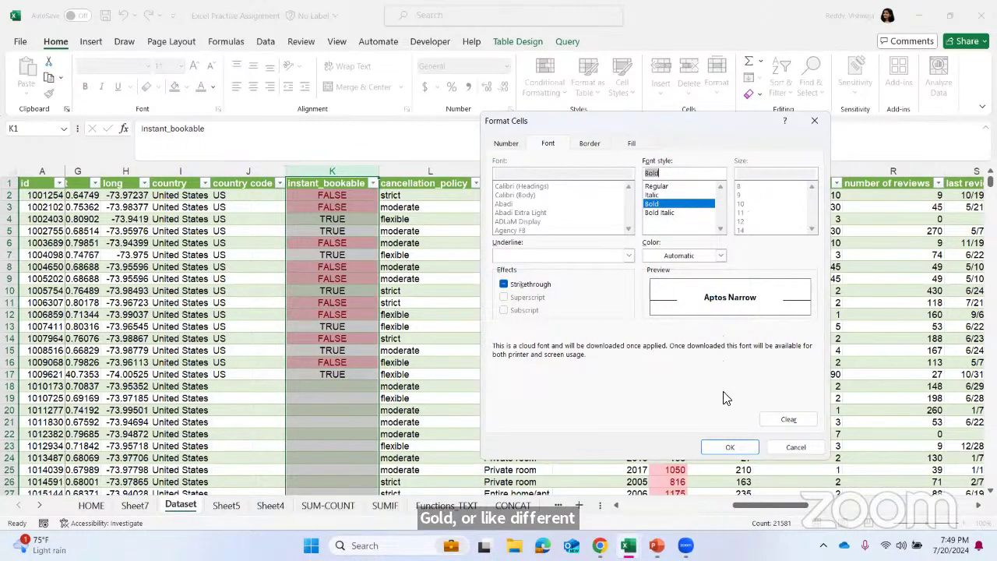
pyautogui.click(730, 447)
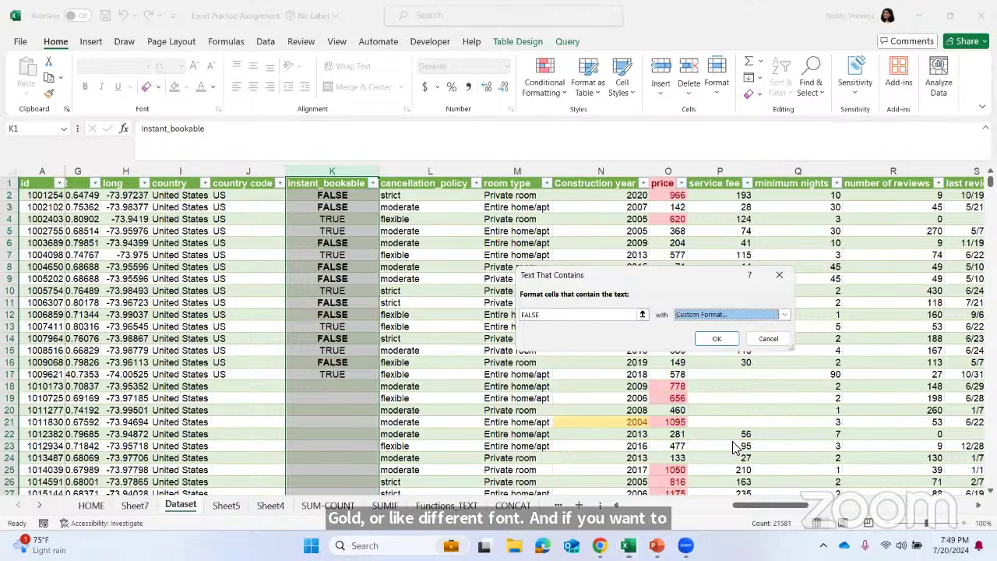
# Discard the text rule, undo the yellow highlighting of the Construction year column, and select the instant_bookable column.
pyautogui.click(779, 275)
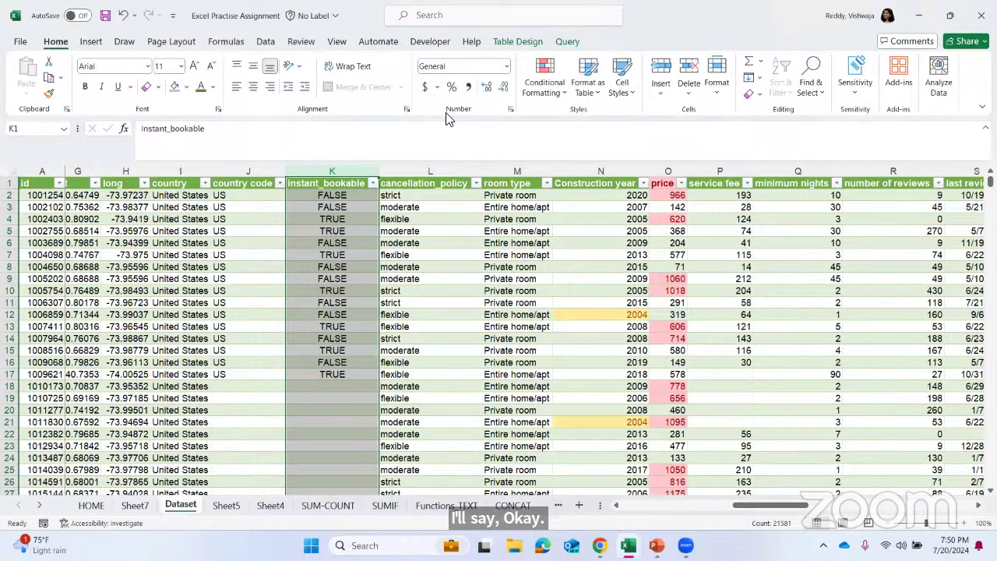
pyautogui.click(601, 171)
pyautogui.click(345, 176)
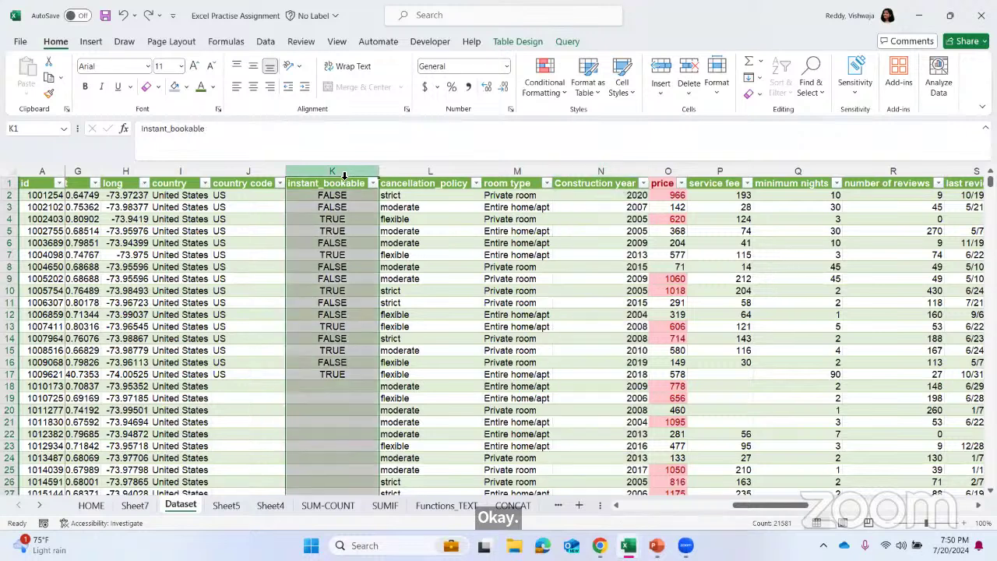
# Review the Highlight Cells Rules and the rule types for a new formatting rule, and close it without creating one.
pyautogui.click(560, 91)
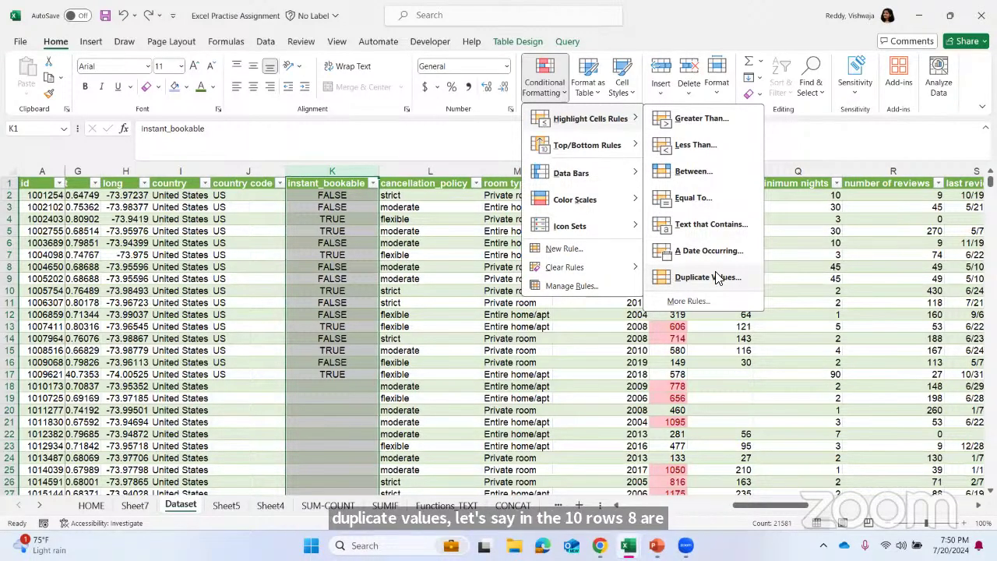
pyautogui.click(683, 303)
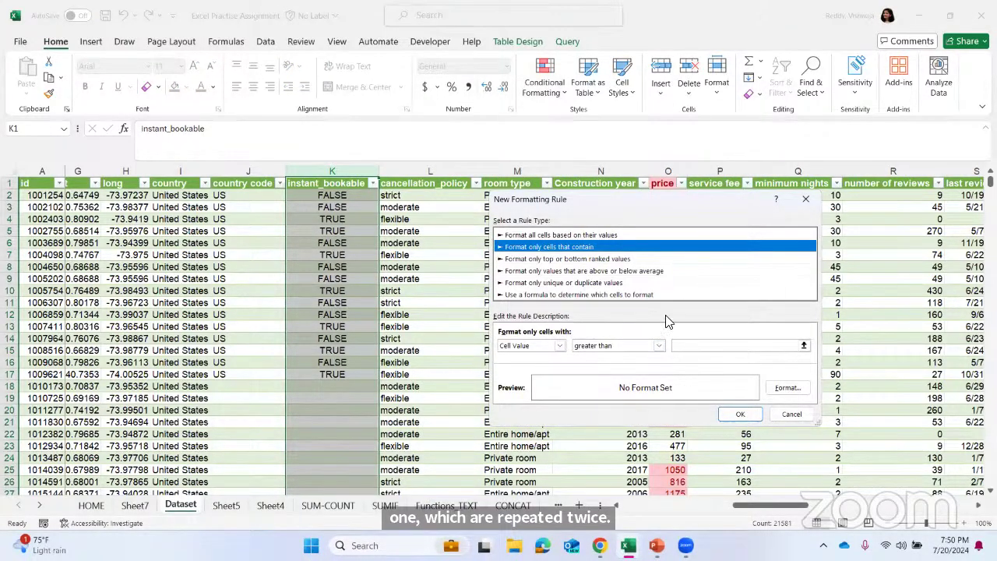
pyautogui.click(807, 200)
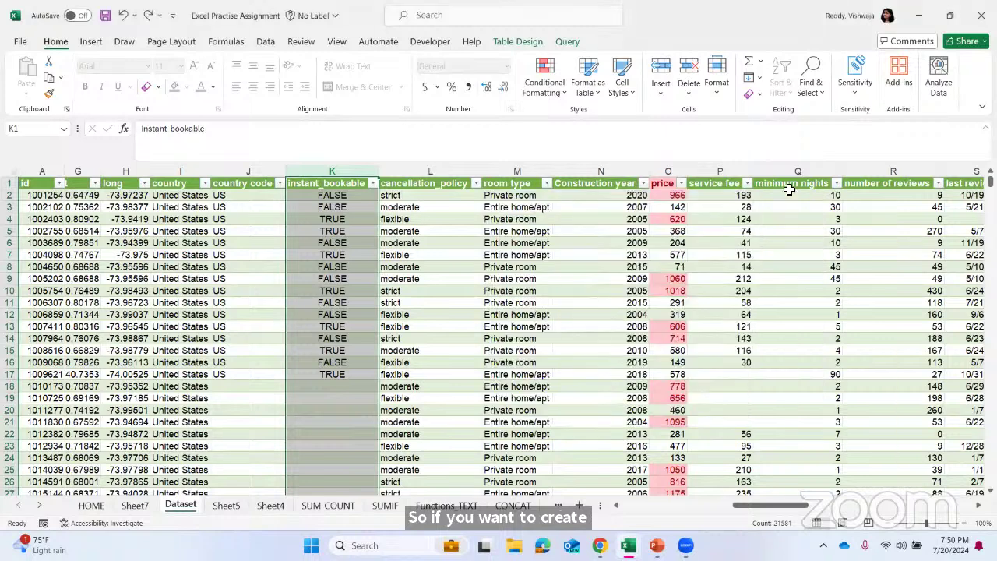
# Review the Top/Bottom Rules, Data Bars and Color Scales offered by conditional formatting.
pyautogui.click(550, 95)
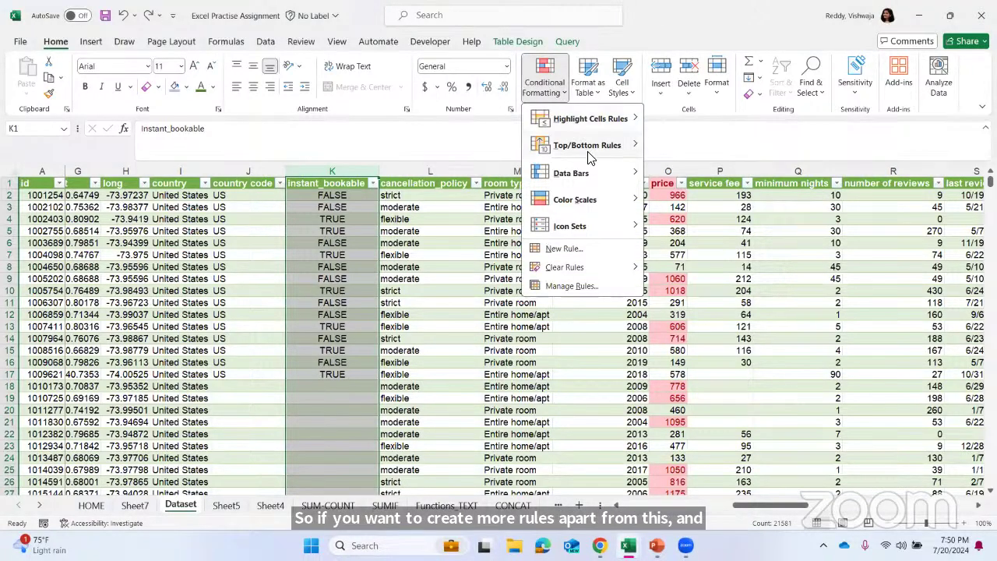
pyautogui.moveTo(589, 156)
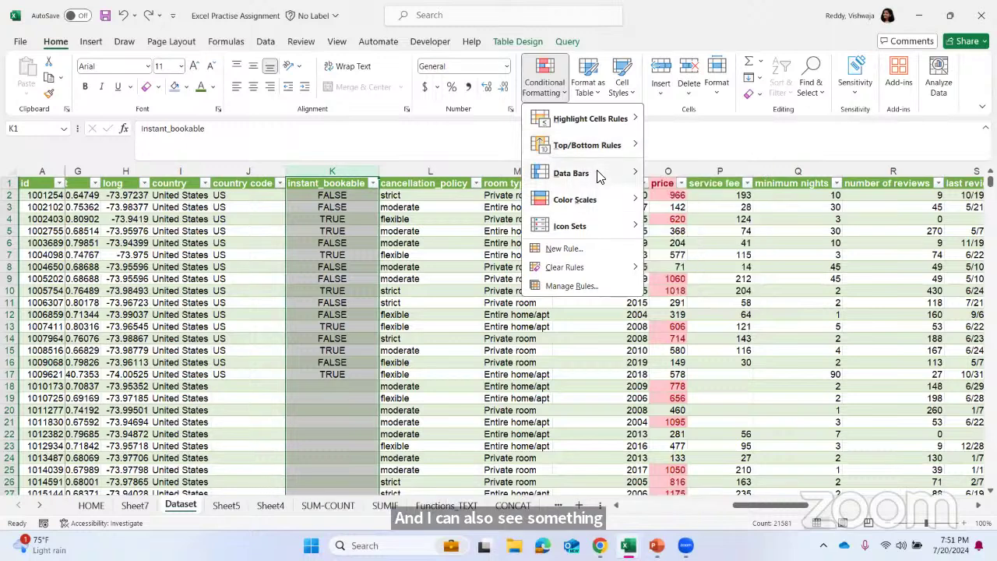
pyautogui.moveTo(600, 180)
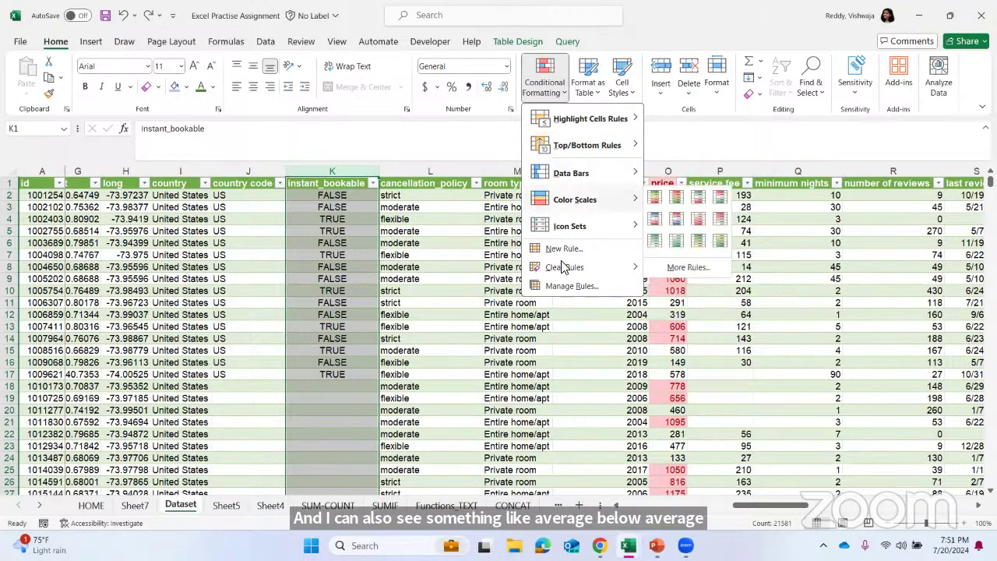
pyautogui.click(517, 226)
# Review the Data Bars offered by conditional formatting for the room type column without applying any.
pyautogui.click(535, 170)
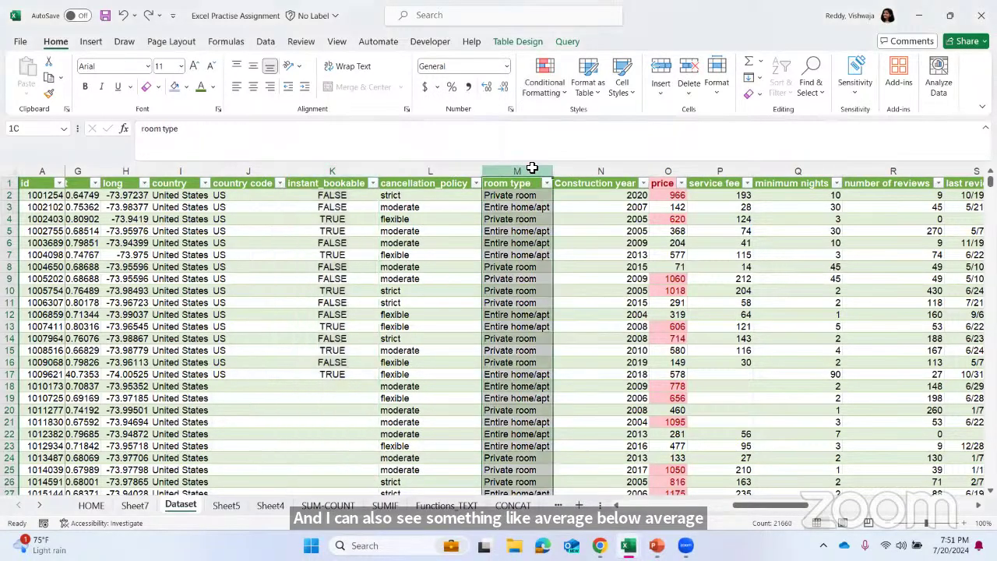
pyautogui.click(565, 89)
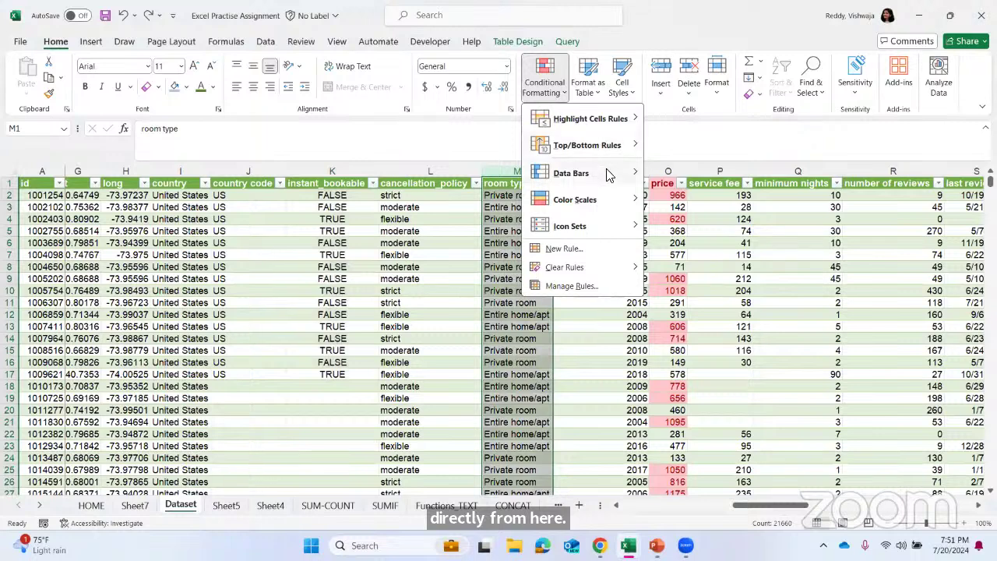
pyautogui.moveTo(580, 173)
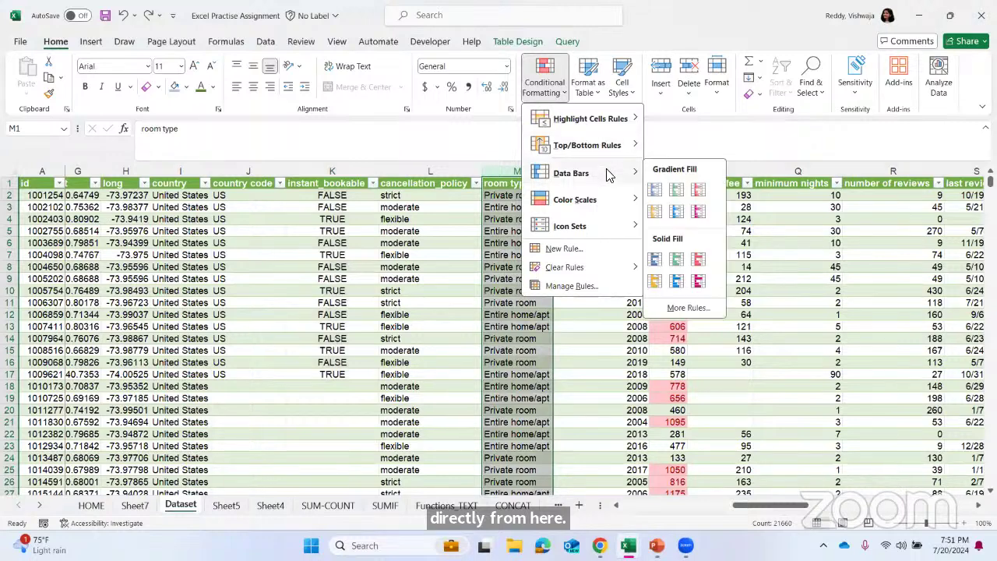
pyautogui.click(233, 270)
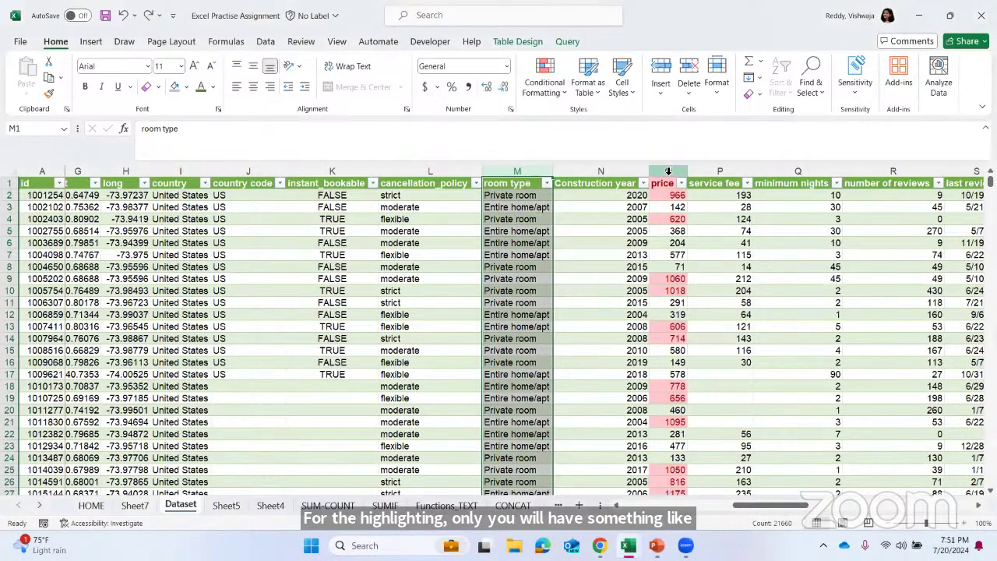
# Apply orange gradient-fill data bars to the service fee column.
pyautogui.hscroll(2, 667, 178)
pyautogui.hscroll(3, 666, 177)
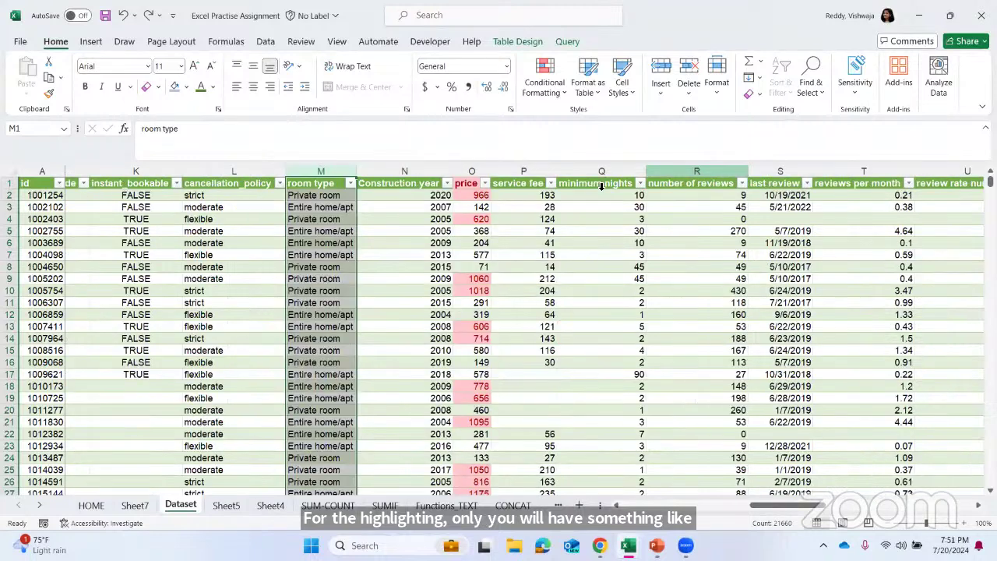
pyautogui.click(487, 170)
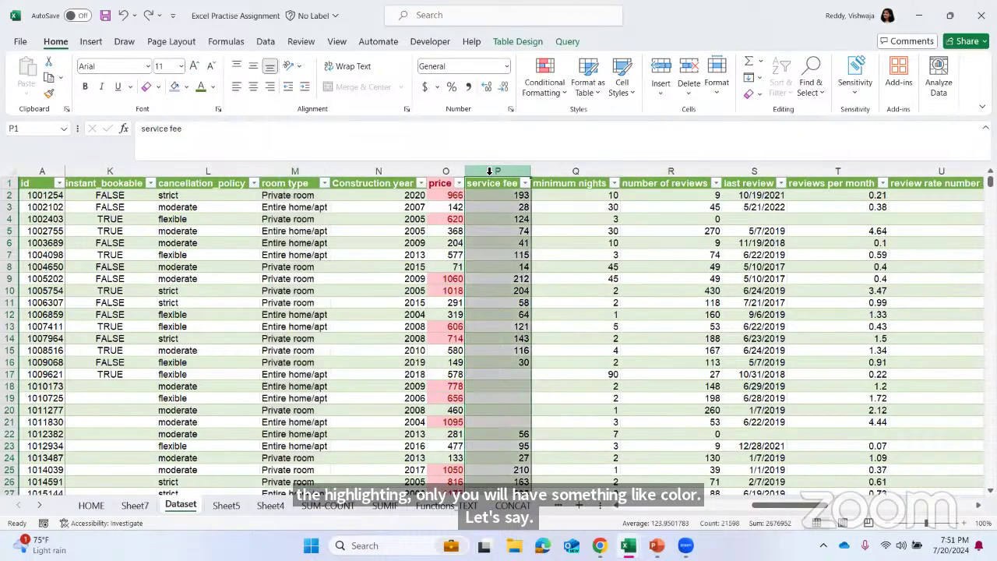
pyautogui.click(545, 81)
pyautogui.moveTo(612, 180)
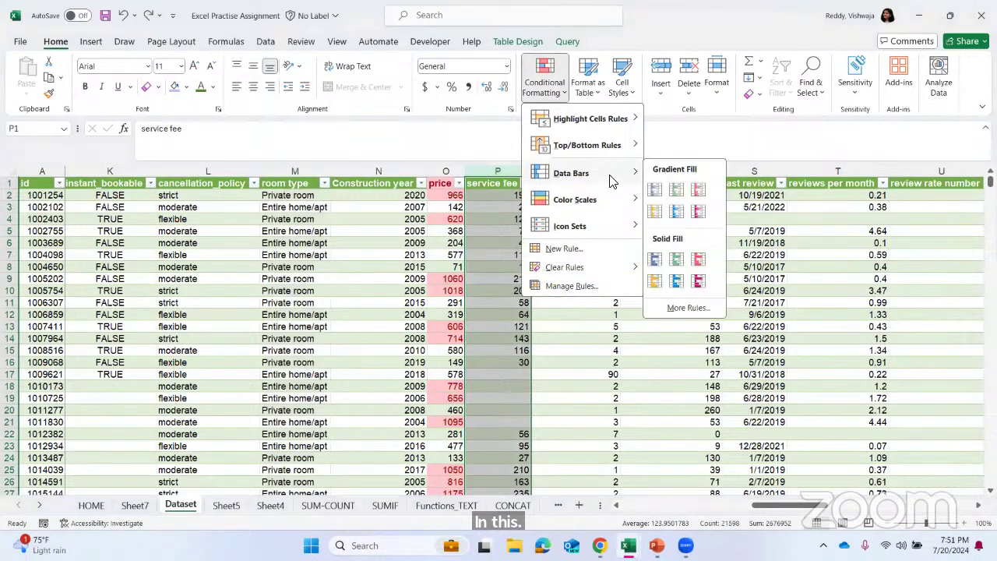
pyautogui.click(655, 211)
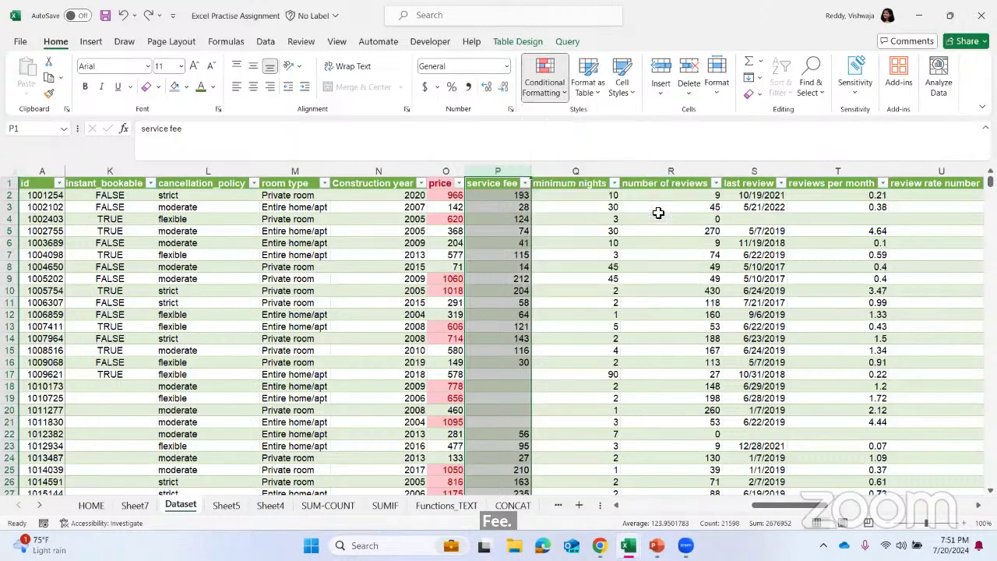
pyautogui.click(592, 224)
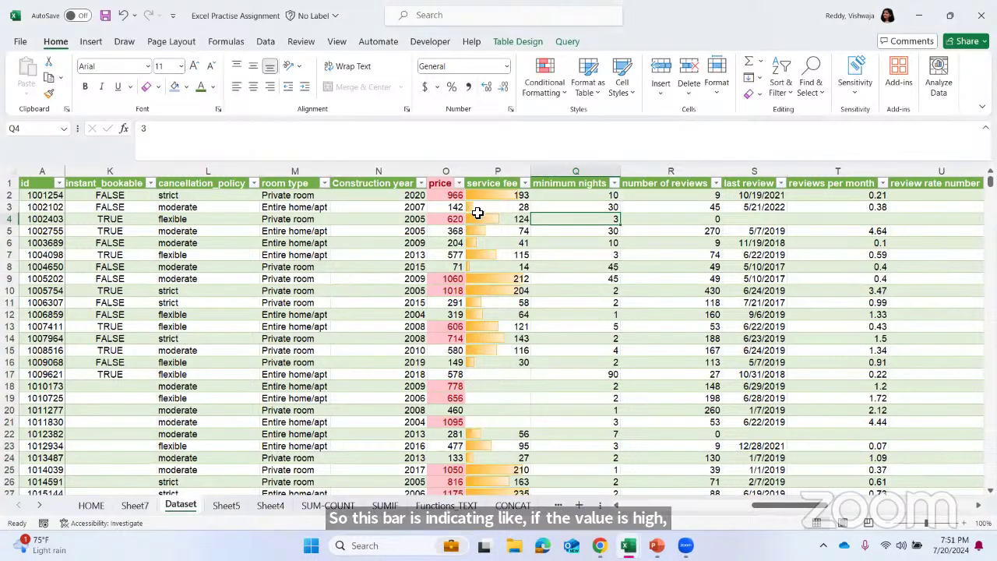
# Clear the conditional formatting rules from the service fee column only.
pyautogui.click(498, 167)
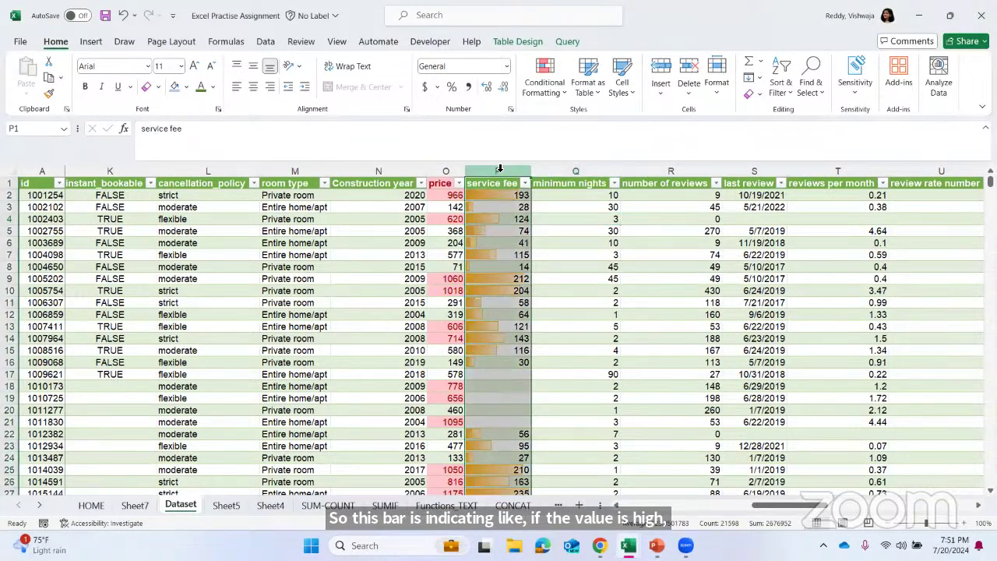
pyautogui.click(566, 92)
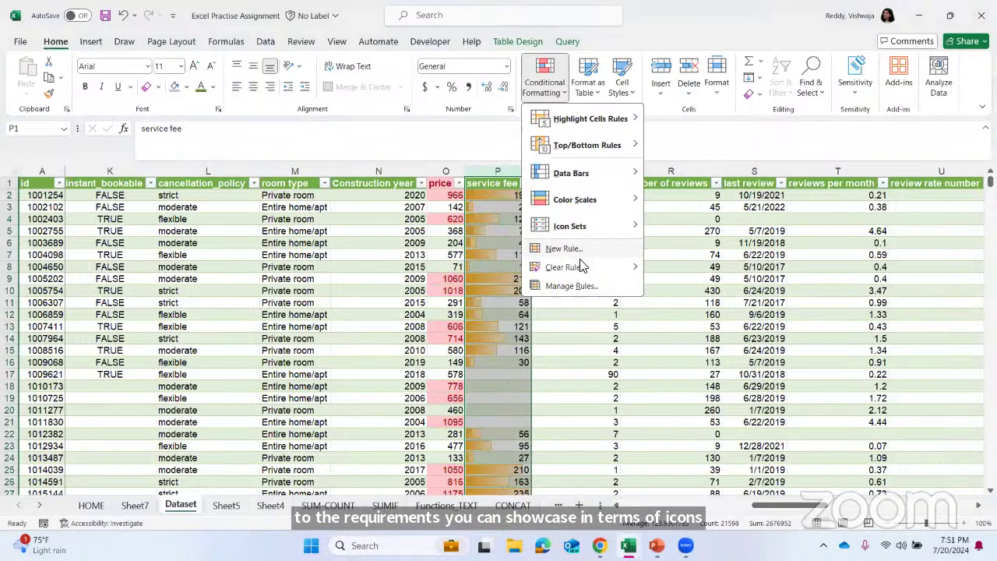
pyautogui.moveTo(584, 271)
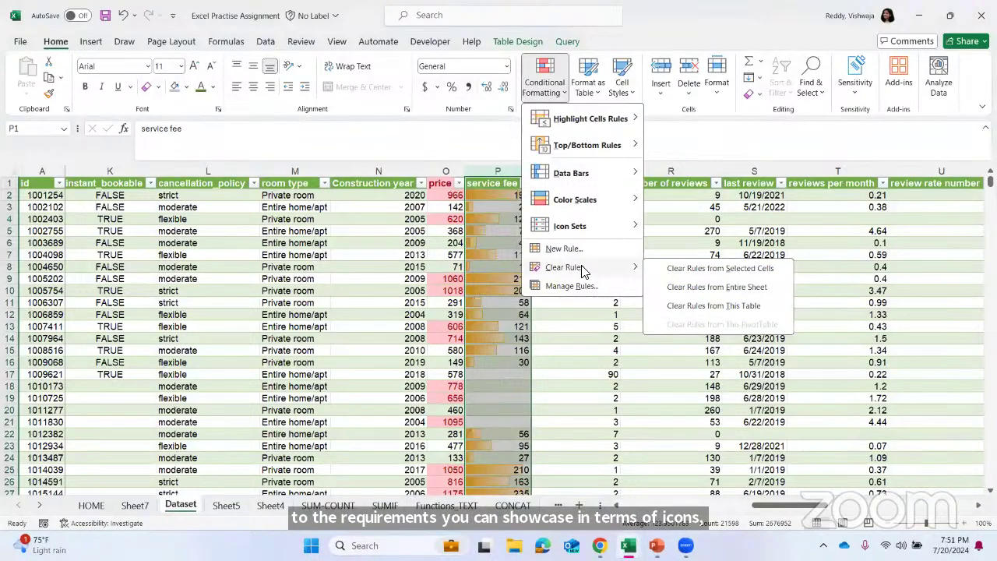
pyautogui.click(675, 271)
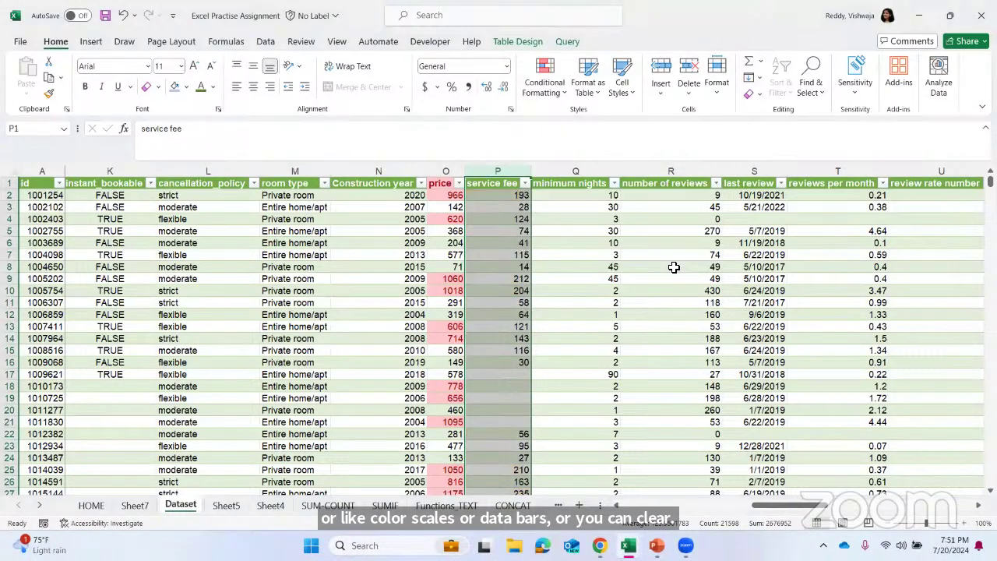
pyautogui.click(605, 241)
pyautogui.click(493, 170)
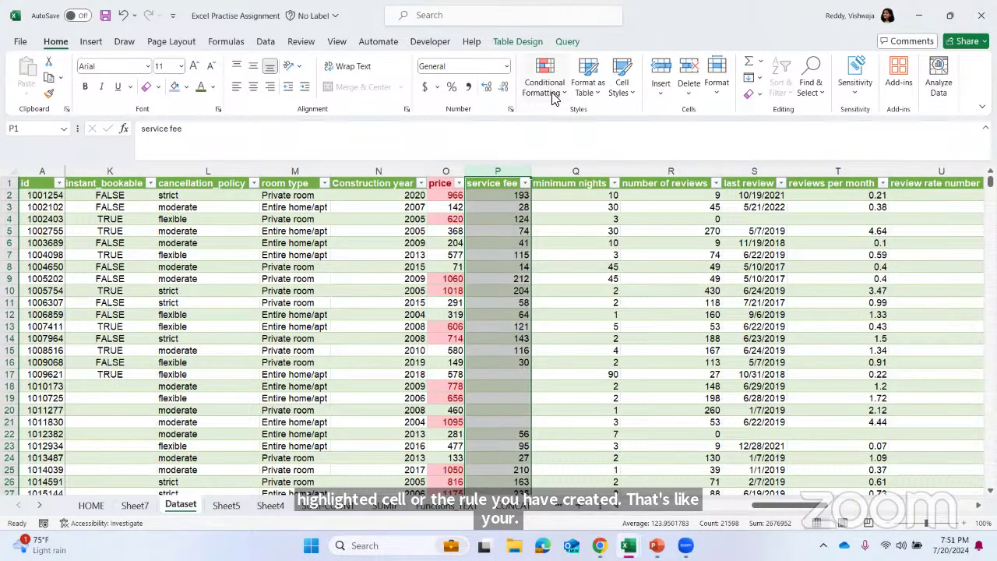
pyautogui.click(594, 97)
pyautogui.click(472, 199)
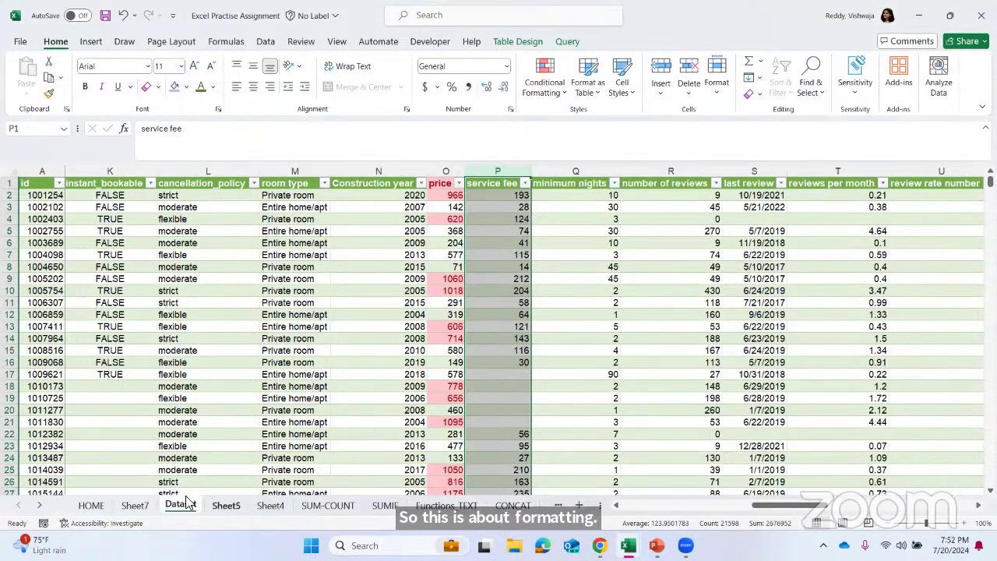
# Look through the HOME, Dataset, Sheet5, Sheet4 and CONCAT sheets of the workbook.
pyautogui.click(135, 506)
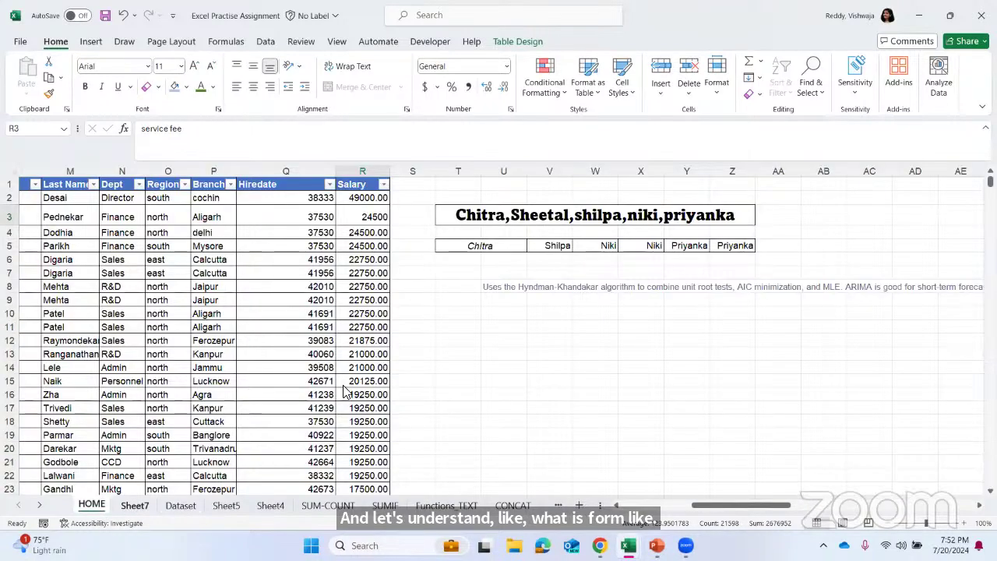
pyautogui.click(179, 506)
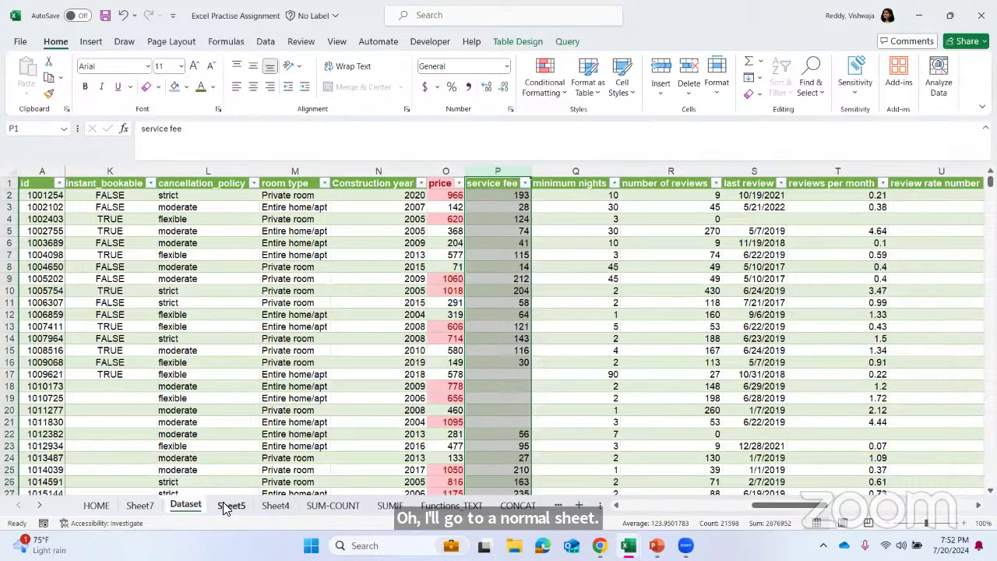
pyautogui.click(224, 505)
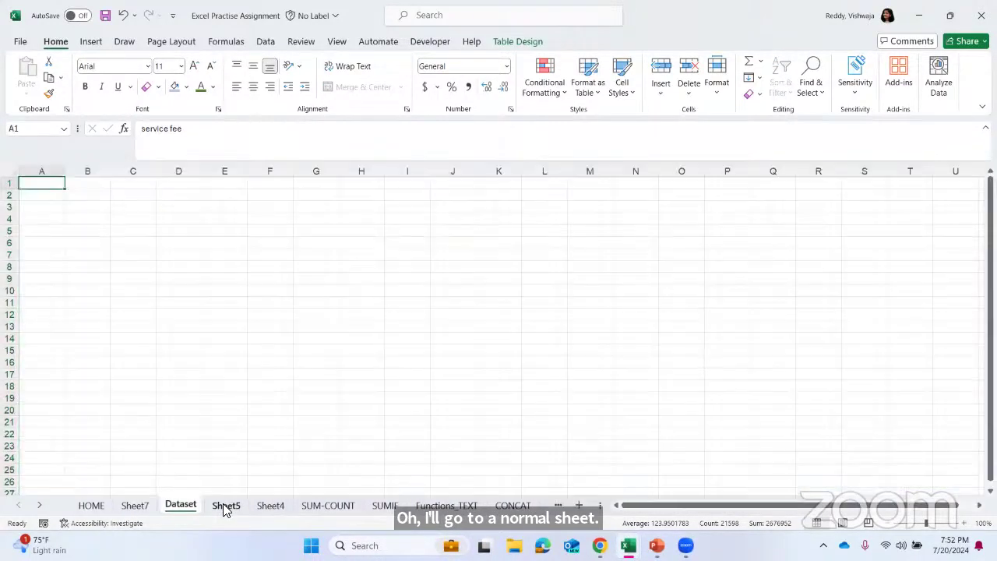
pyautogui.click(263, 508)
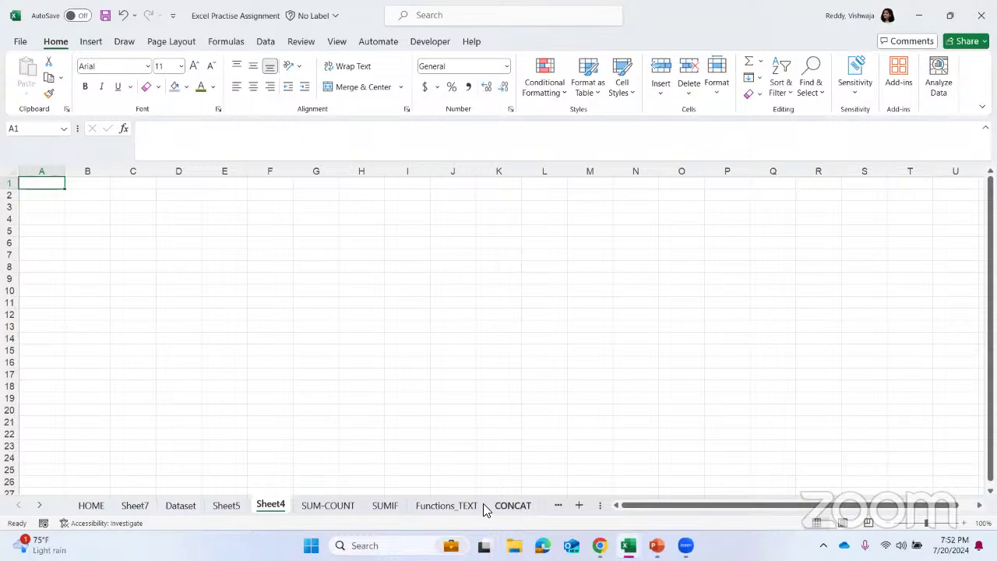
pyautogui.scroll(-3, 484, 508)
pyautogui.scroll(5, 483, 507)
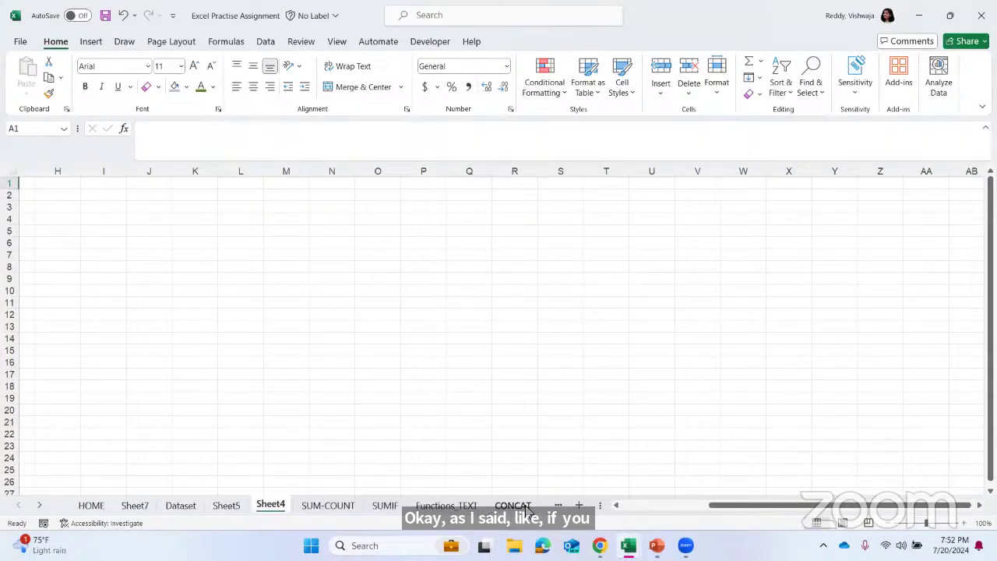
pyautogui.scroll(-3, 505, 510)
pyautogui.scroll(3, 505, 510)
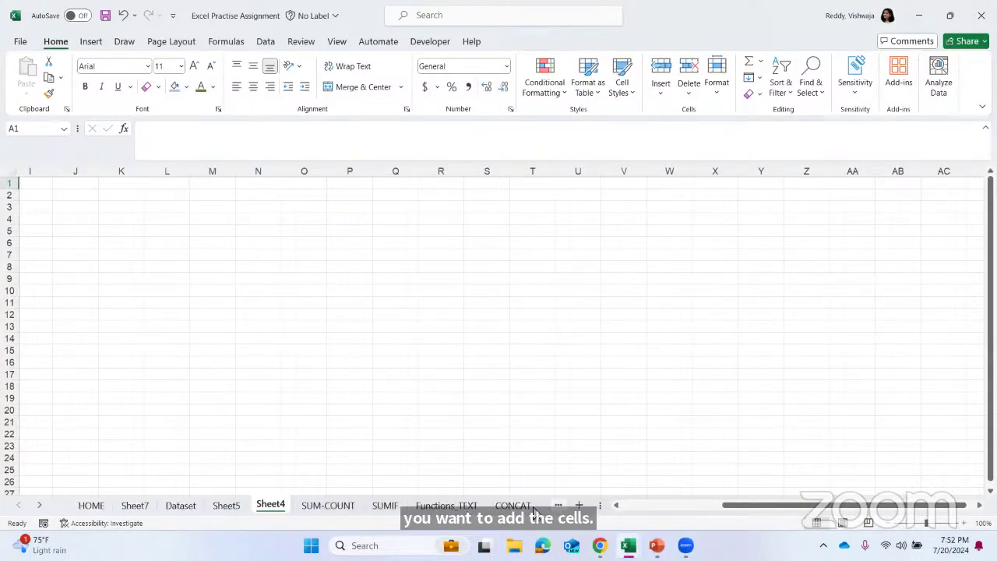
pyautogui.click(518, 507)
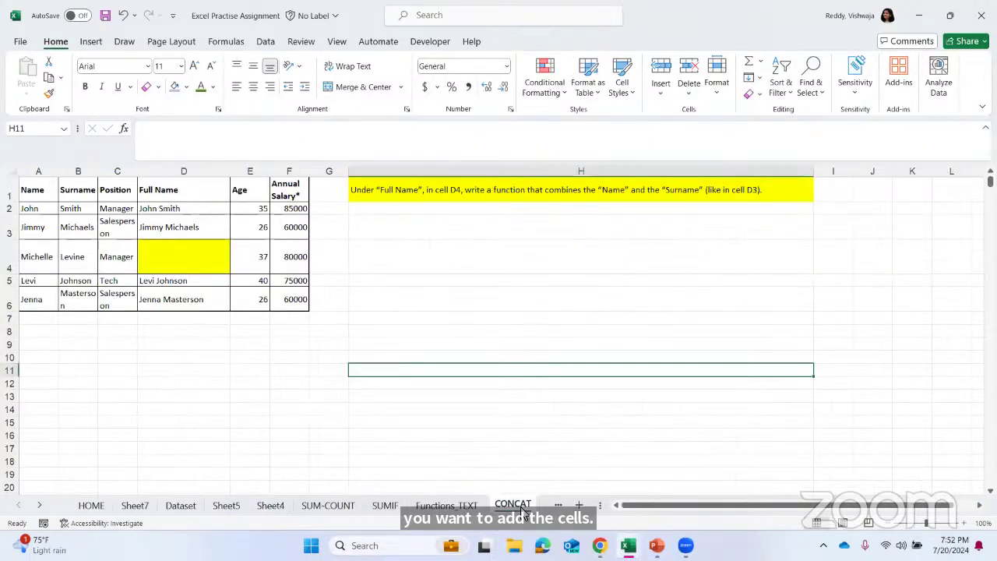
# Add a new blank worksheet after CONCAT, and review the sheet options available for CONCAT.
pyautogui.click(579, 507)
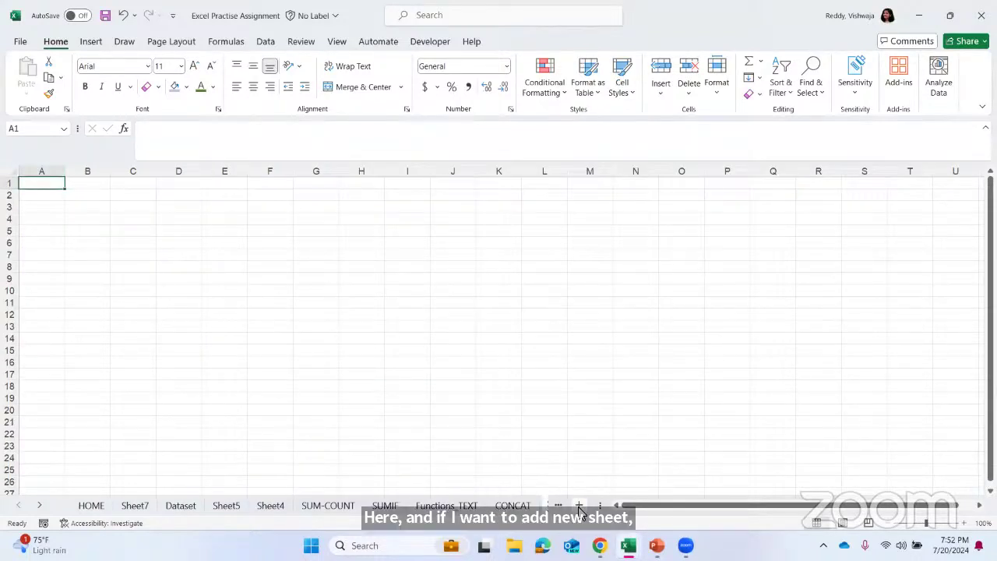
pyautogui.rightClick(512, 508)
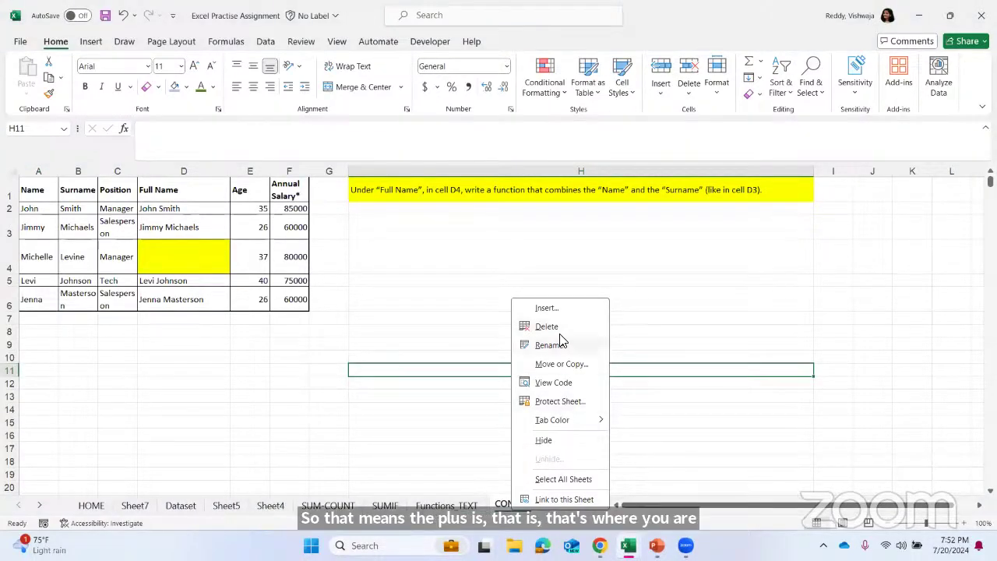
pyautogui.click(457, 444)
pyautogui.click(457, 443)
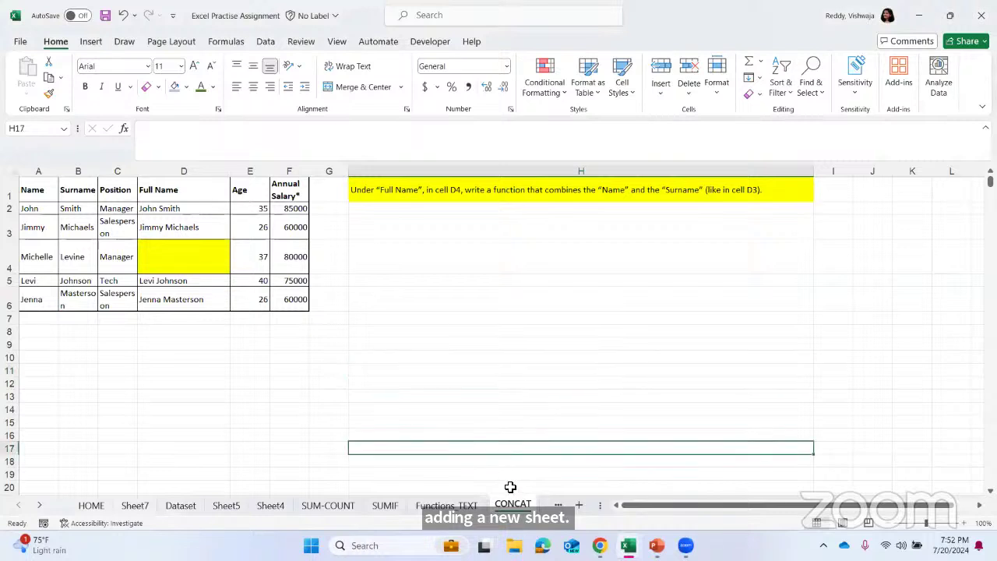
pyautogui.rightClick(522, 513)
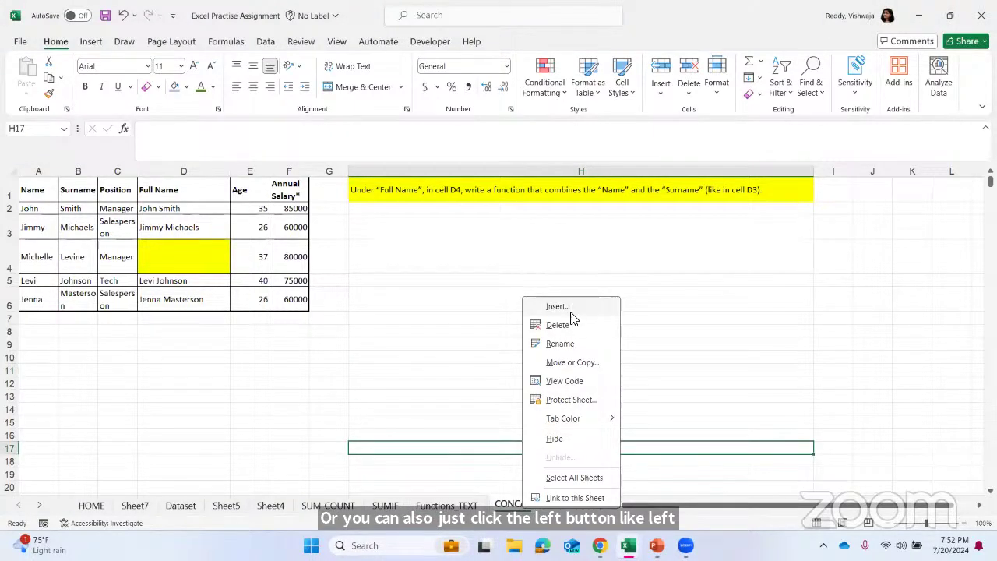
pyautogui.press('Escape')
# Permanently delete the empty Sheet4 from the workbook.
pyautogui.click(271, 505)
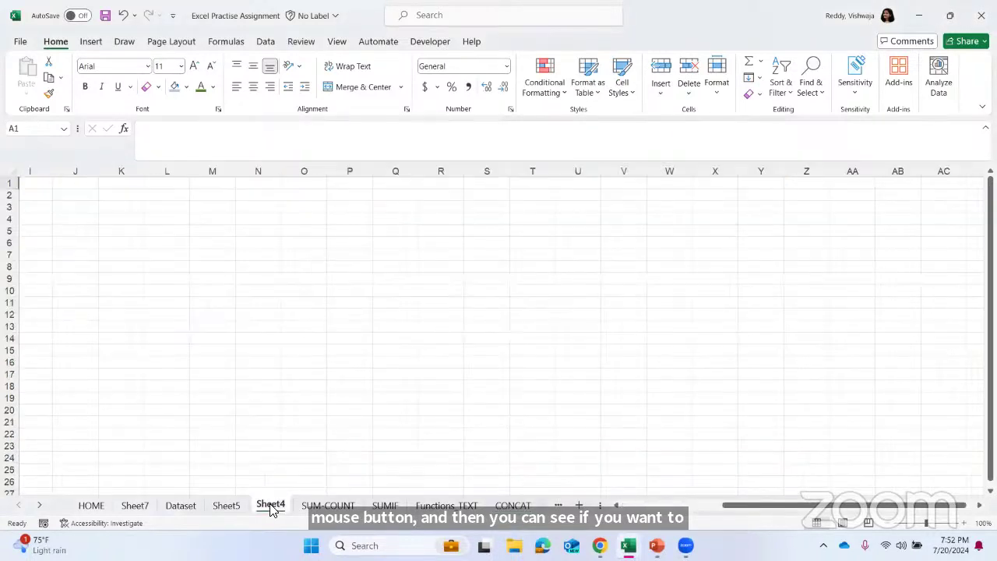
pyautogui.scroll(-15, 271, 505)
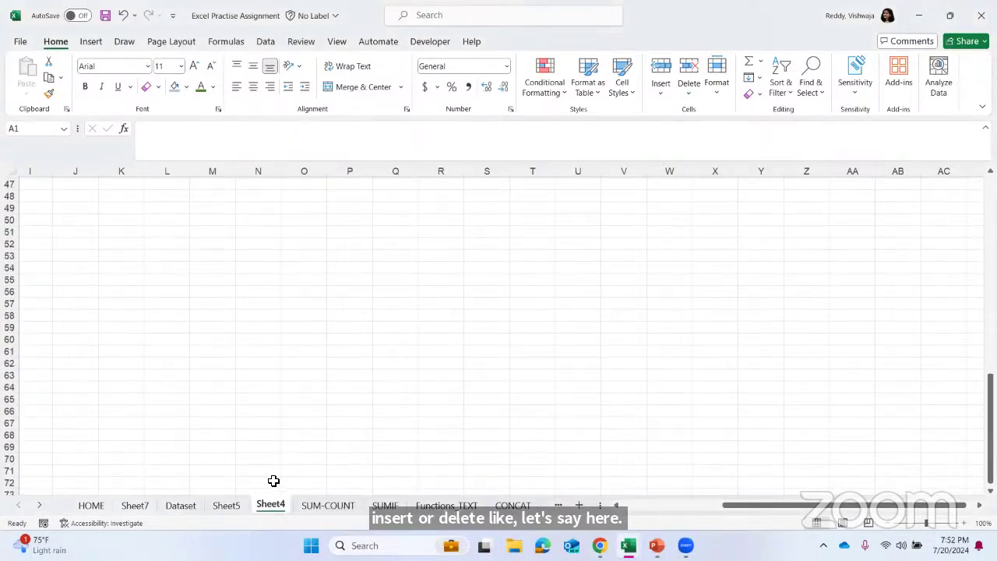
pyautogui.rightClick(272, 508)
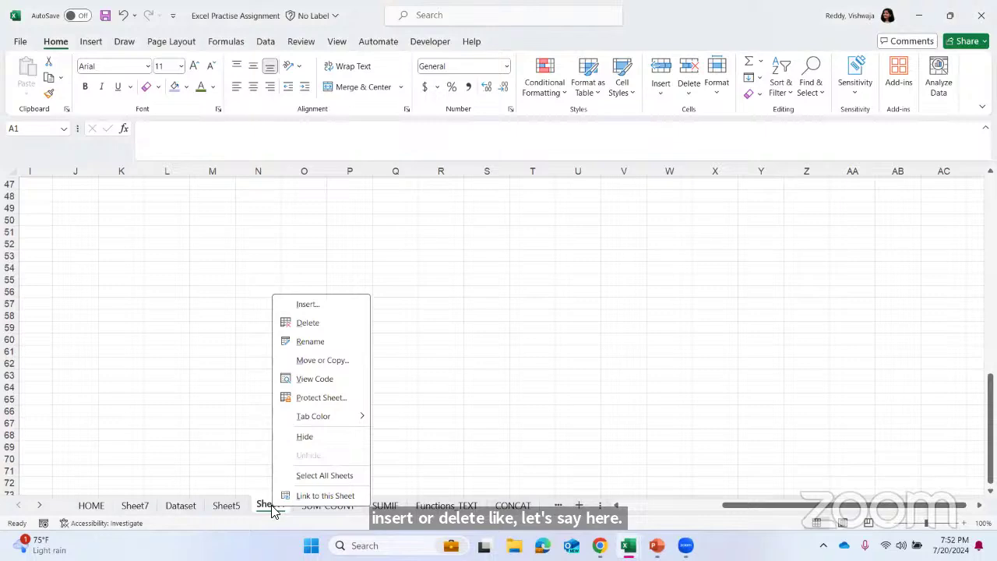
pyautogui.click(325, 330)
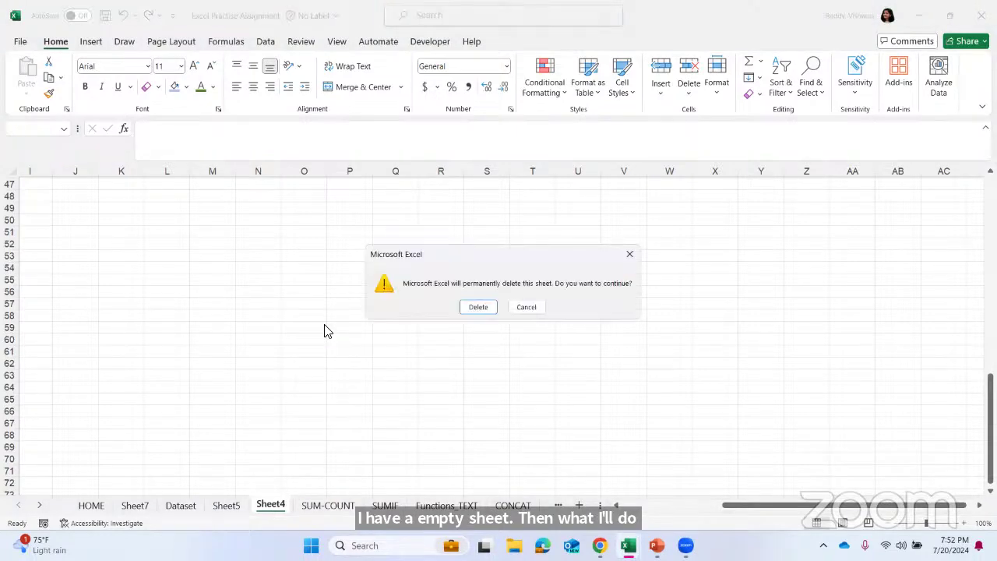
pyautogui.click(478, 308)
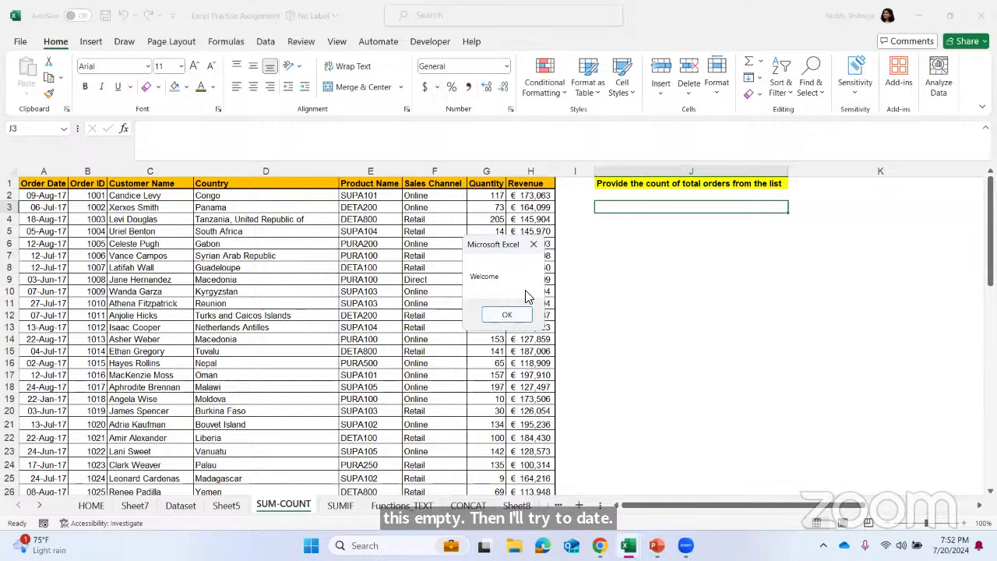
# Dismiss the pop-up message boxes without choosing an answer and return to the Dataset sheet.
pyautogui.click(534, 244)
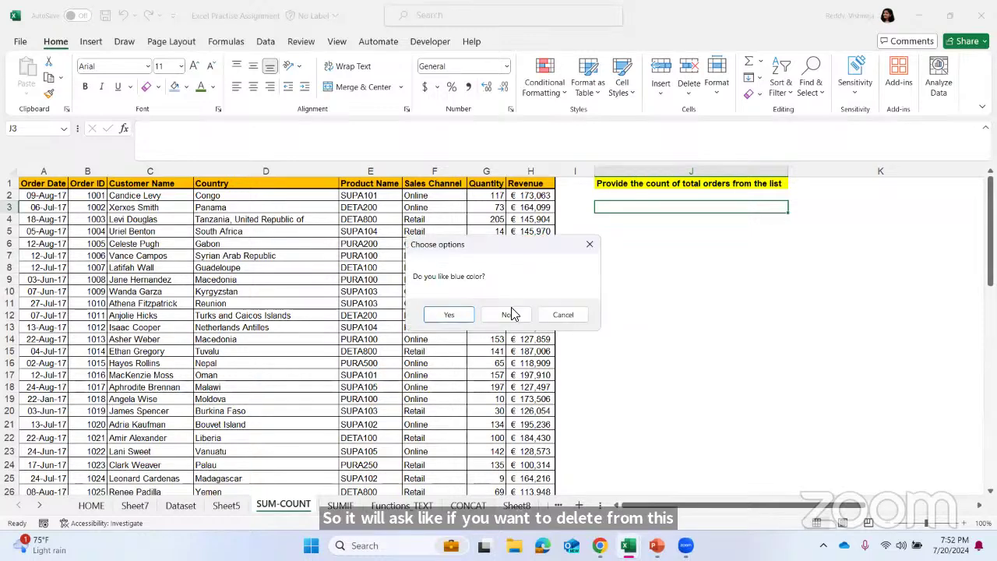
pyautogui.click(590, 244)
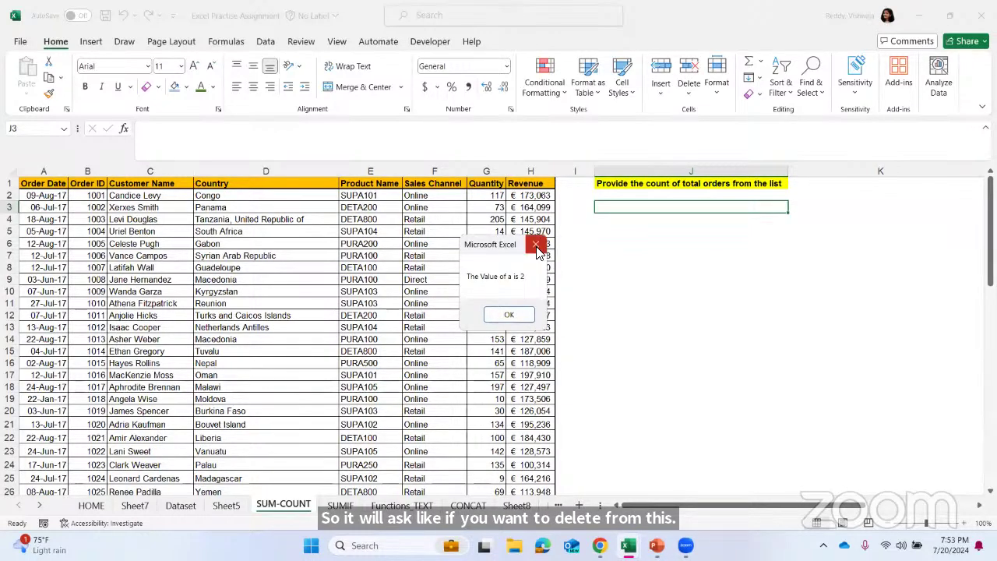
pyautogui.click(535, 244)
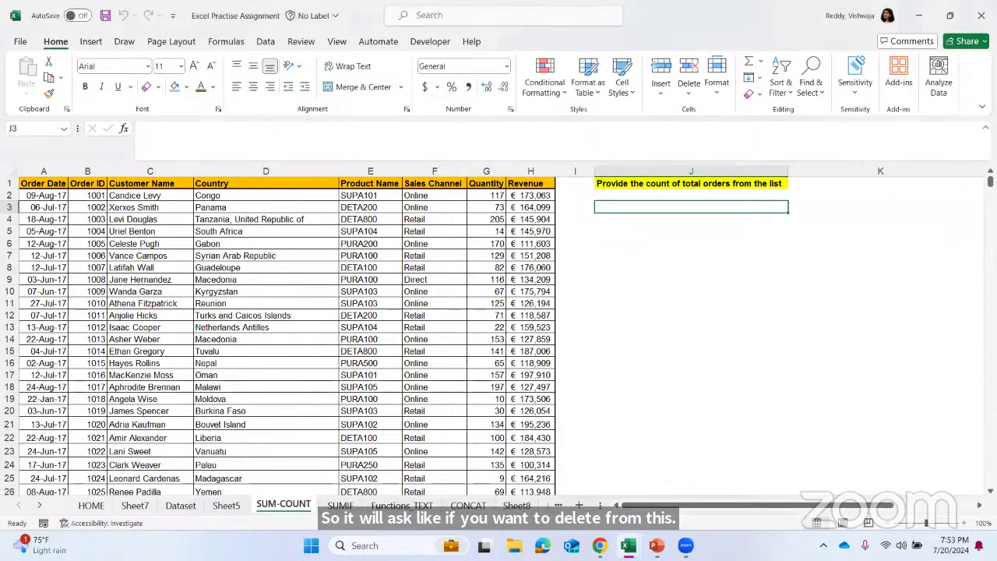
pyautogui.click(180, 506)
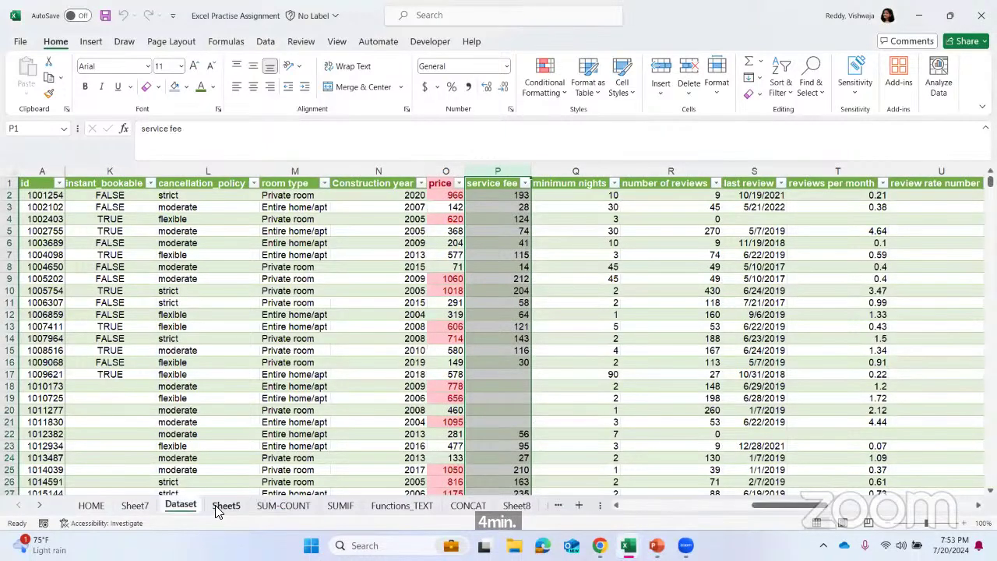
# Colour the HOME sheet's tab red.
pyautogui.click(225, 506)
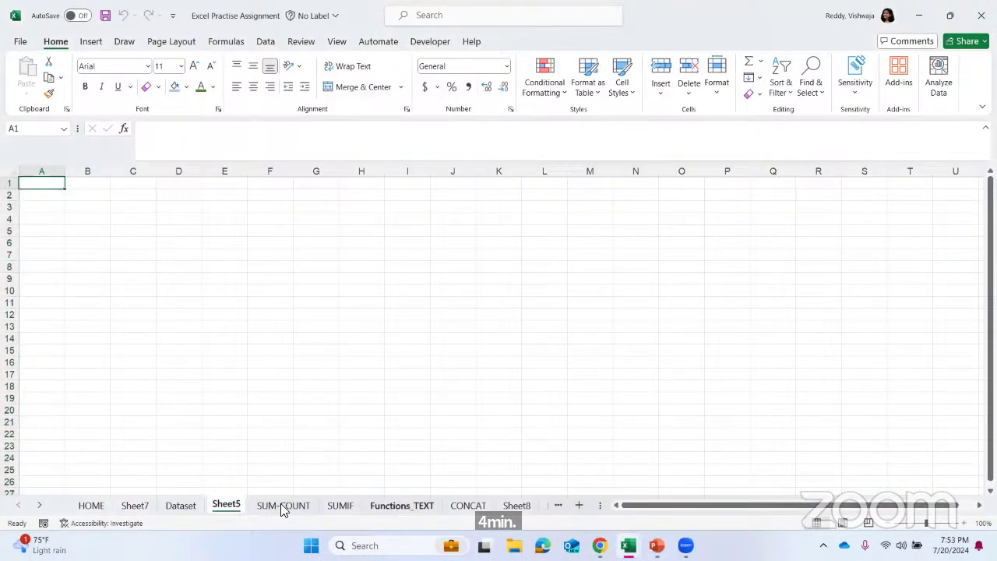
pyautogui.click(93, 507)
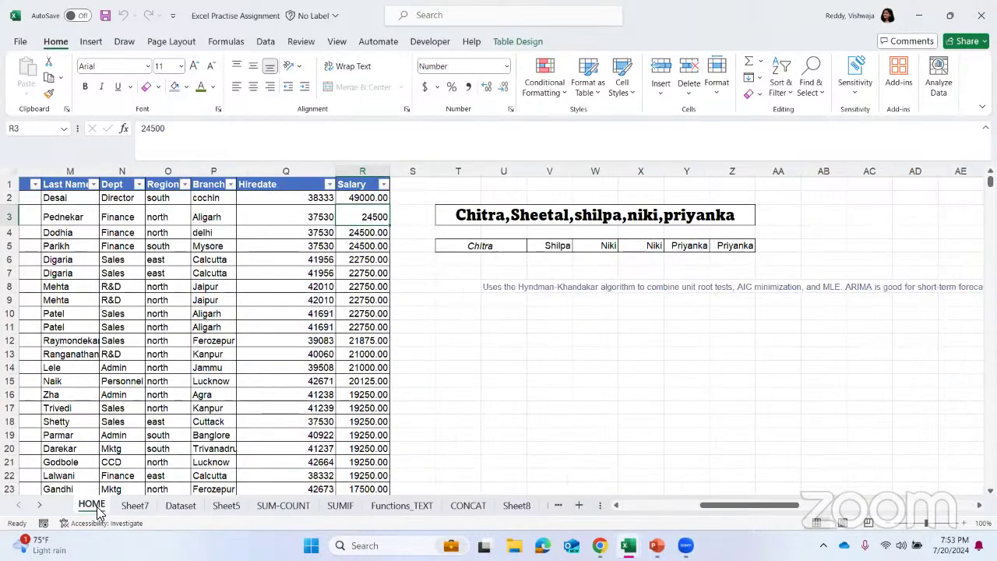
pyautogui.rightClick(99, 513)
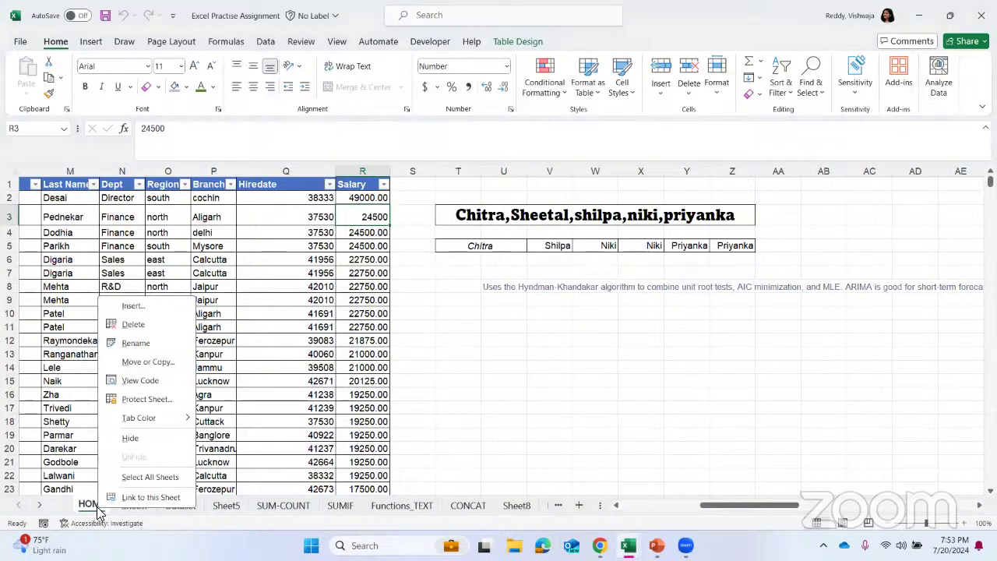
pyautogui.moveTo(148, 419)
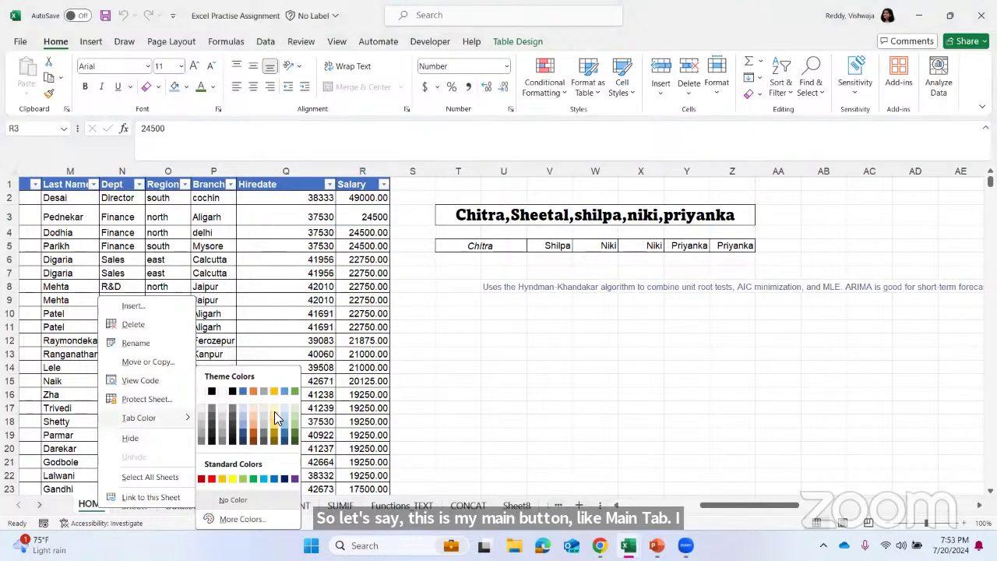
pyautogui.click(212, 481)
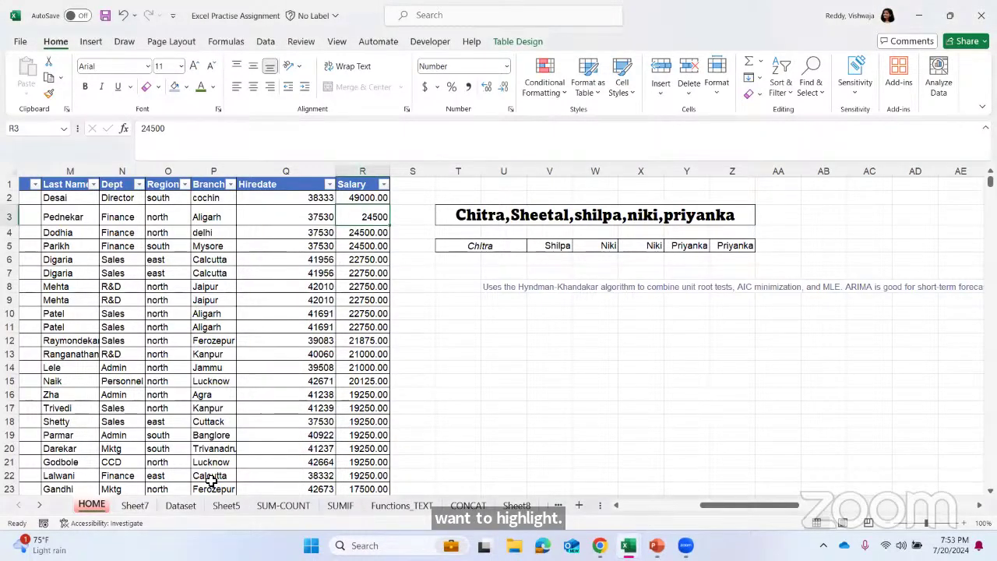
# Rename the blank Sheet7 as EMPTY.
pyautogui.click(133, 506)
pyautogui.rightClick(133, 505)
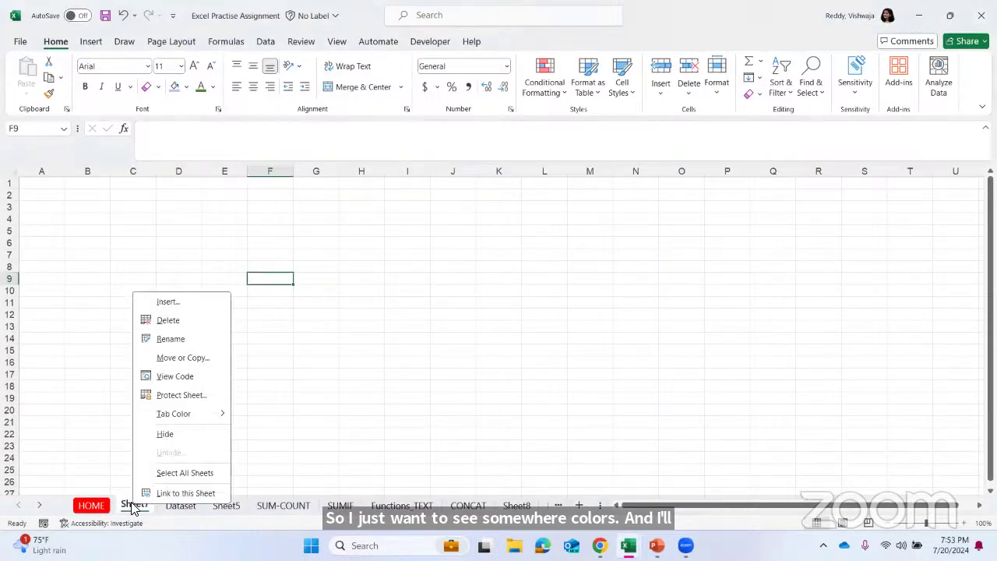
pyautogui.click(190, 339)
pyautogui.press('BackSpace')
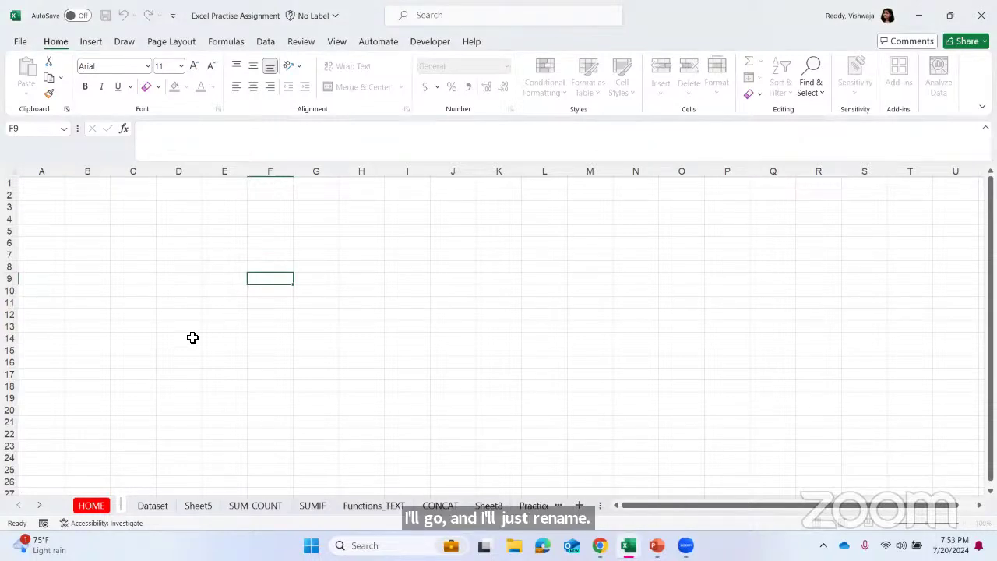
pyautogui.write('DU')
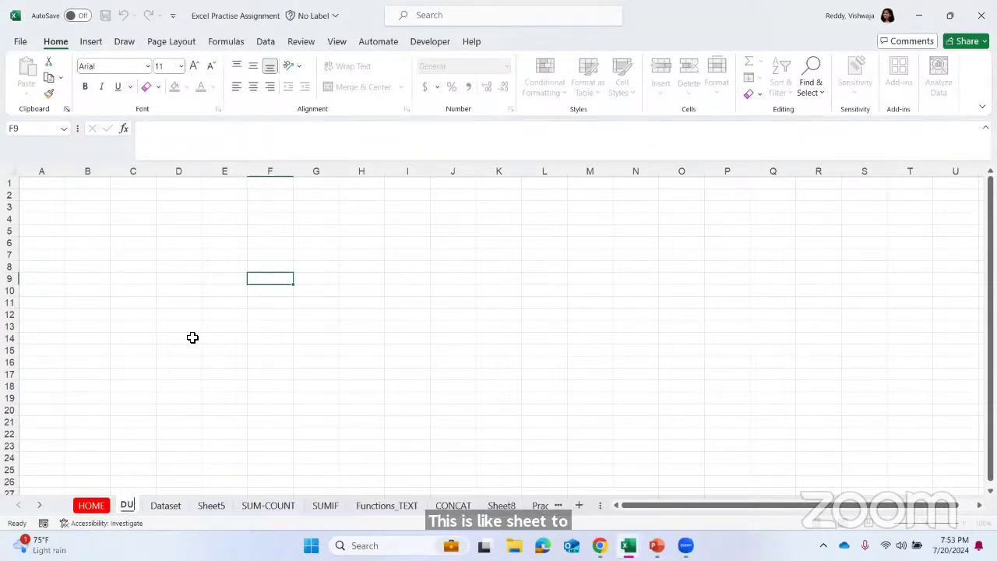
pyautogui.write('PLICATE')
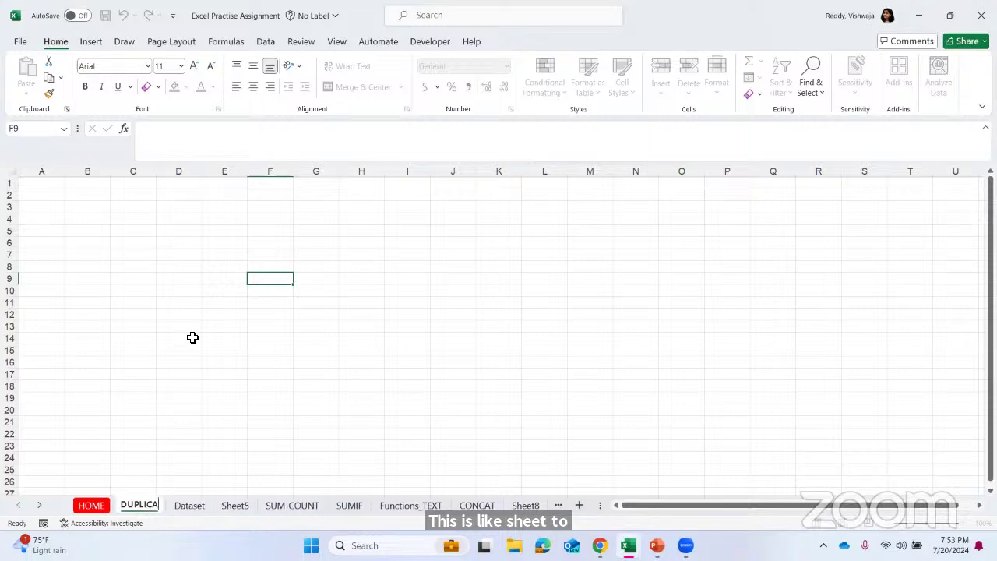
pyautogui.press('BackSpace')
pyautogui.press('BackSpace')
pyautogui.press('BackSpace')
pyautogui.press('BackSpace')
pyautogui.press('BackSpace')
pyautogui.press('BackSpace')
pyautogui.press('BackSpace')
pyautogui.press('BackSpace')
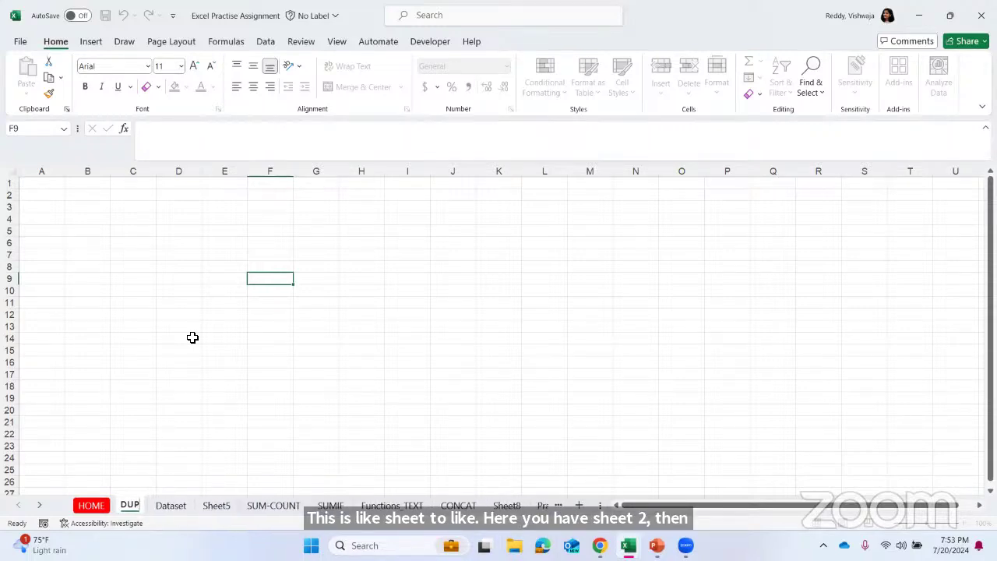
pyautogui.press('BackSpace')
pyautogui.write('EMPTY')
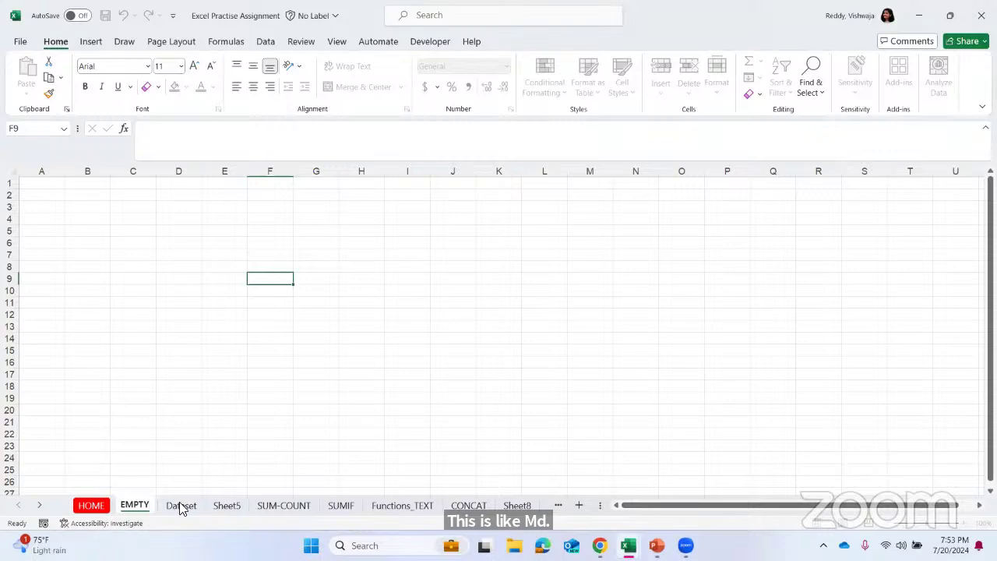
pyautogui.click(135, 467)
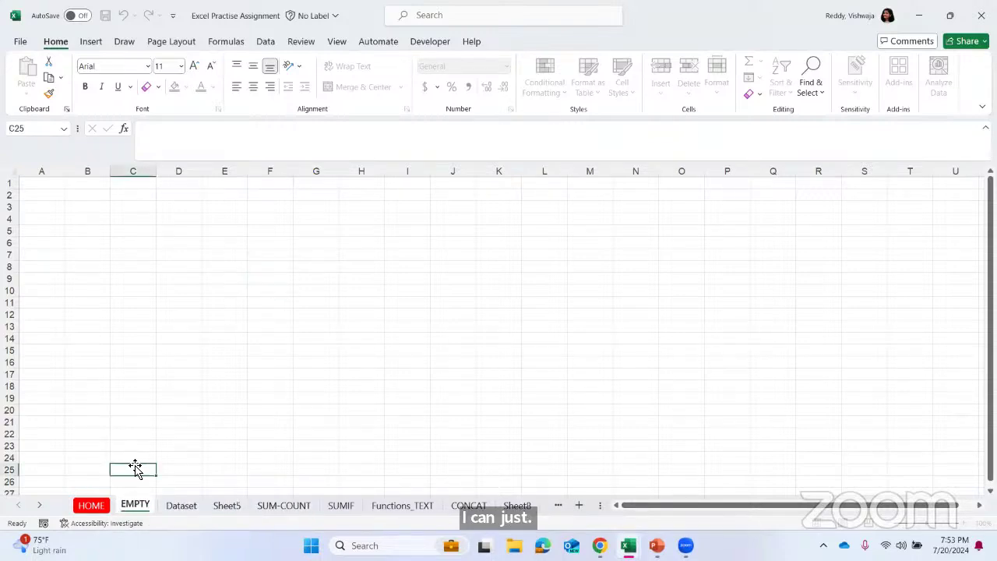
# Format the employee table in columns K to R of the HOME sheet with a gold banded Medium table style.
pyautogui.click(92, 506)
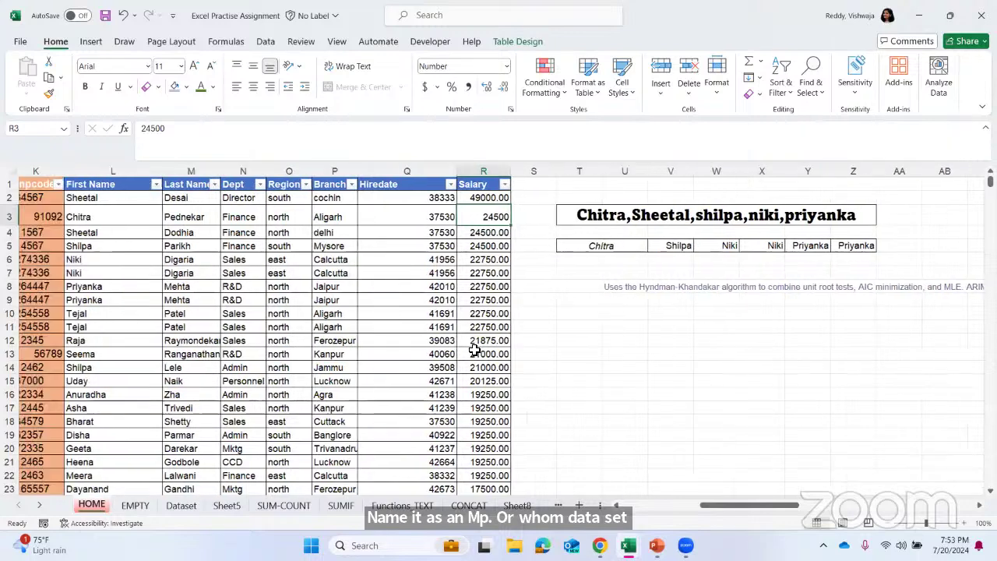
pyautogui.hscroll(-1, 475, 350)
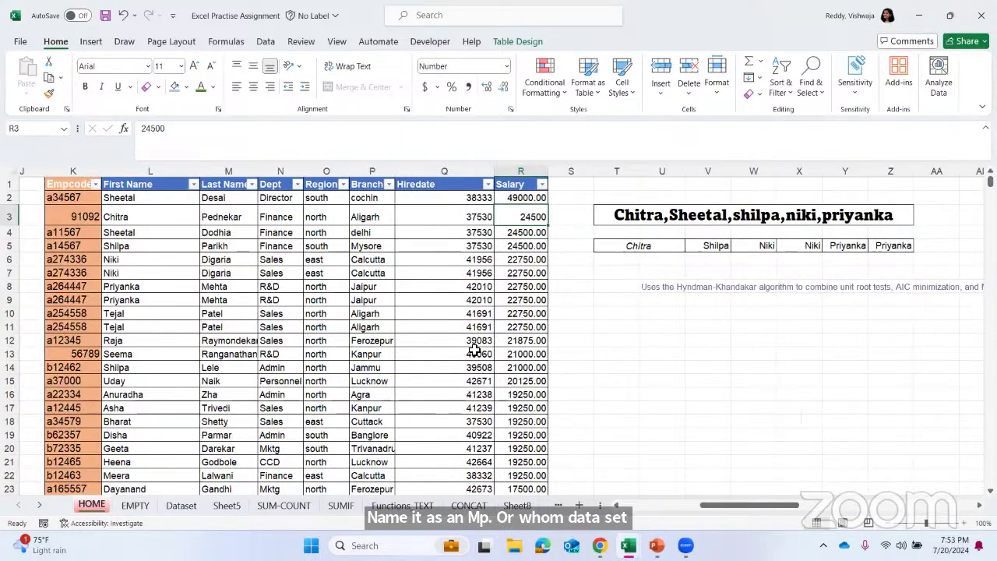
pyautogui.click(83, 169)
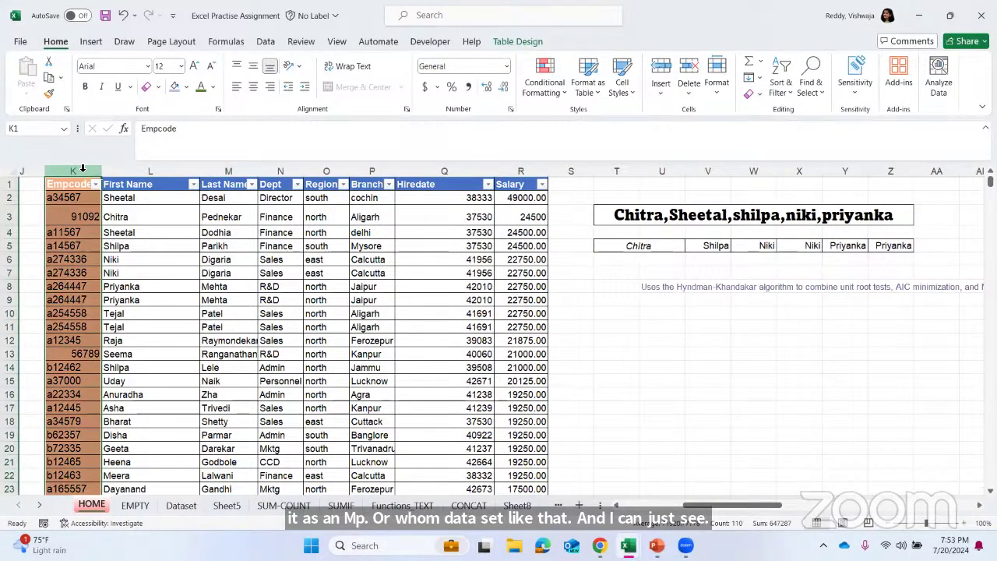
pyautogui.moveTo(83, 169); pyautogui.dragTo(545, 170)
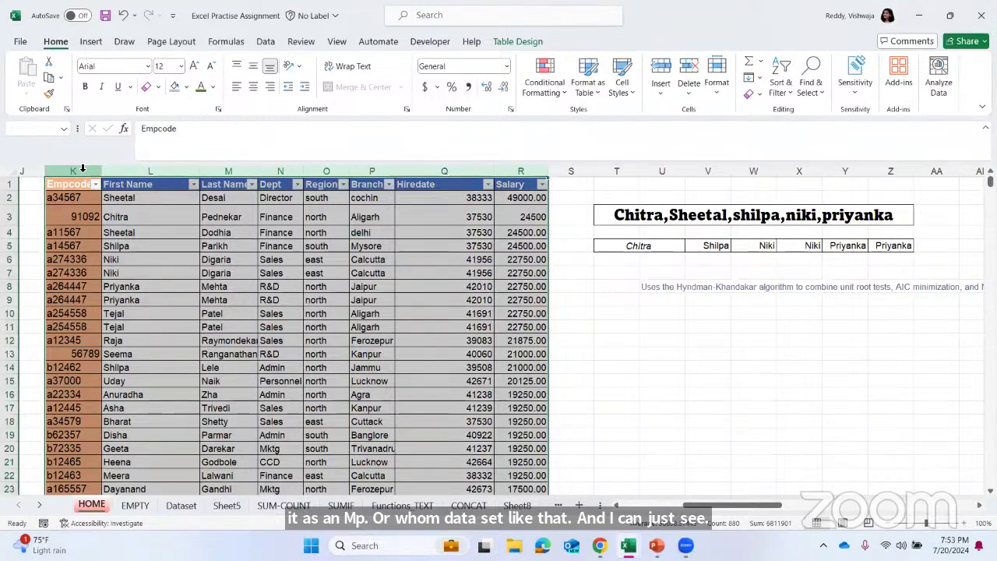
pyautogui.click(587, 93)
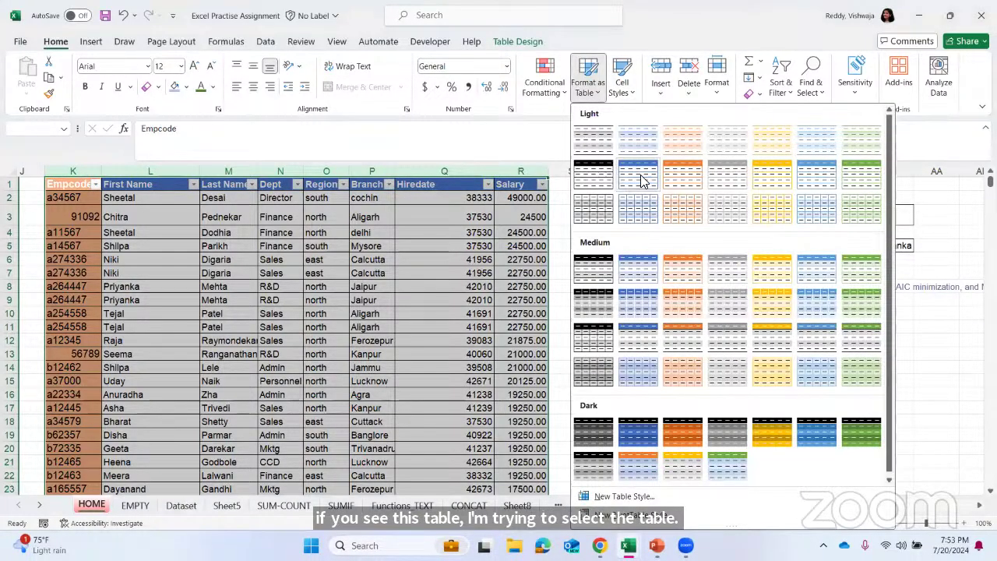
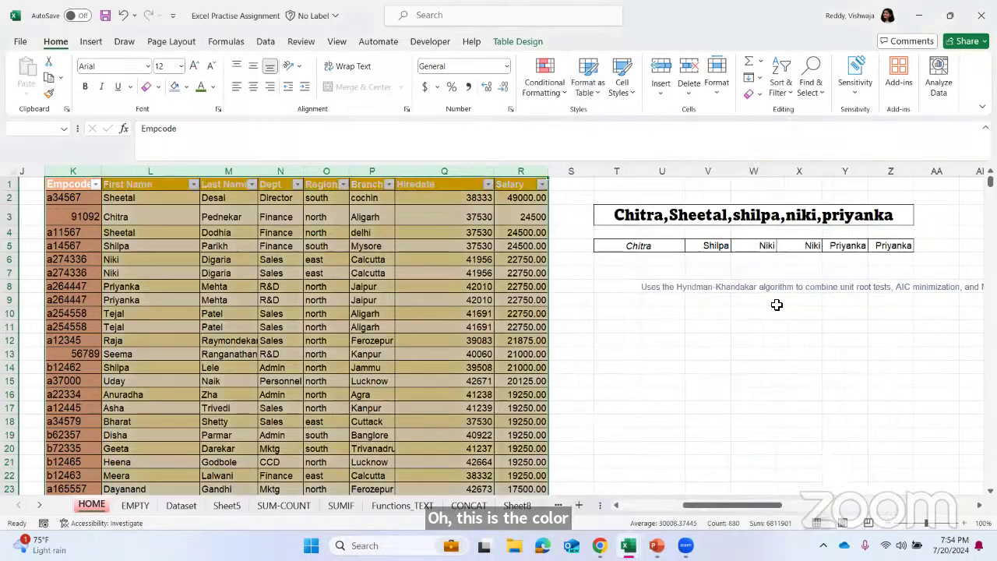
pyautogui.click(779, 311)
pyautogui.click(577, 365)
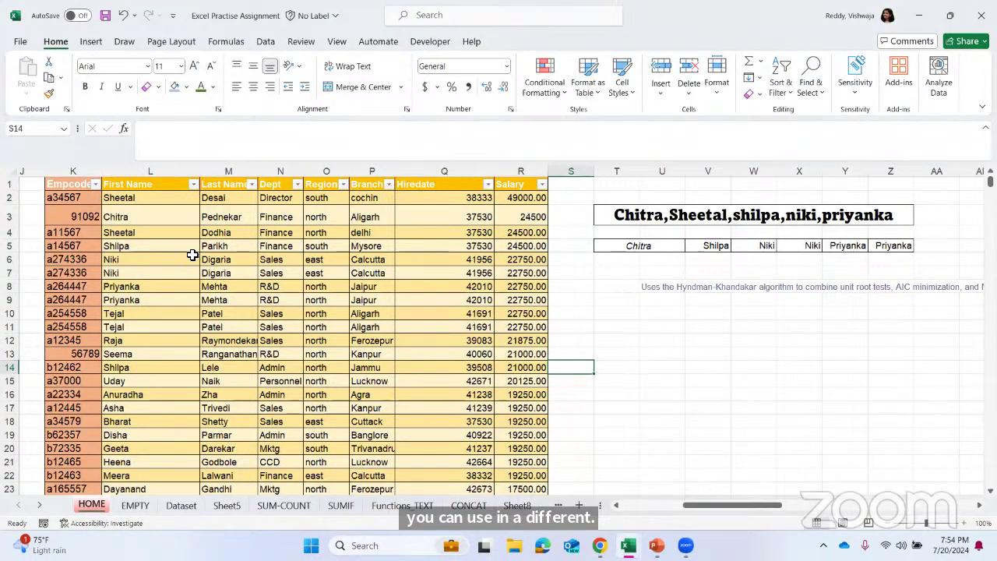
# Apply the 20% - Accent1 cell style to the whole Salary column R of the gold table.
pyautogui.click(627, 95)
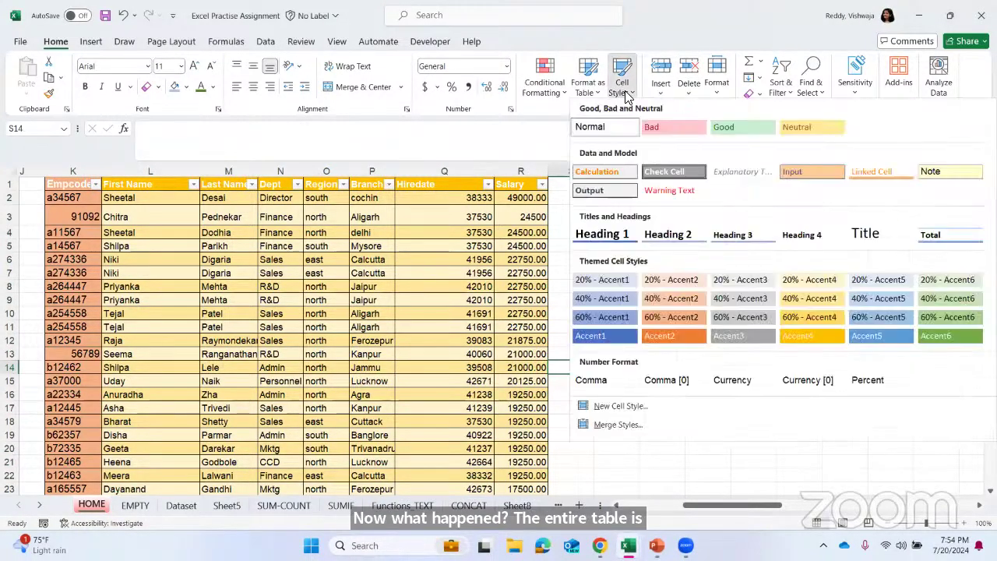
pyautogui.press('Escape')
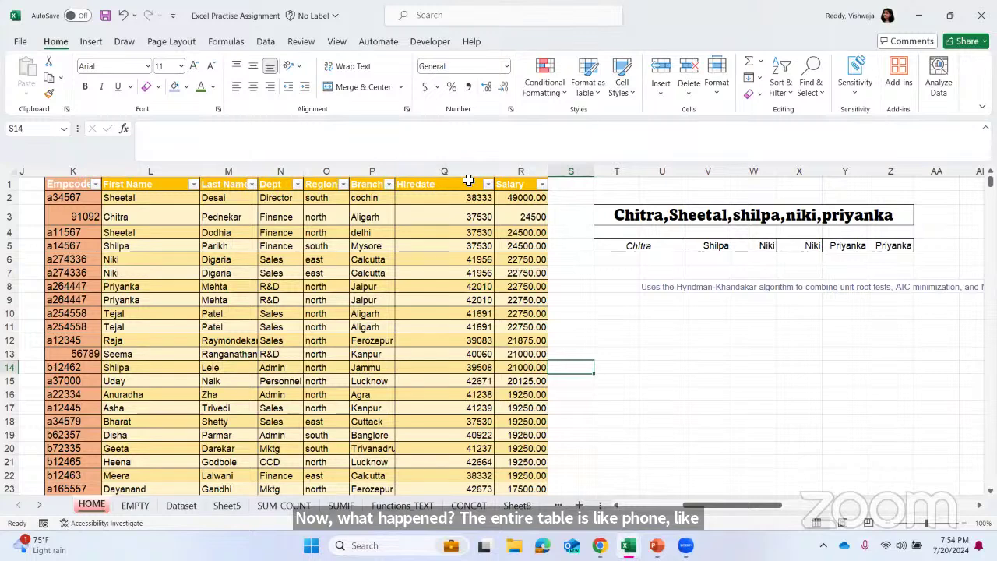
pyautogui.click(469, 181)
pyautogui.click(521, 179)
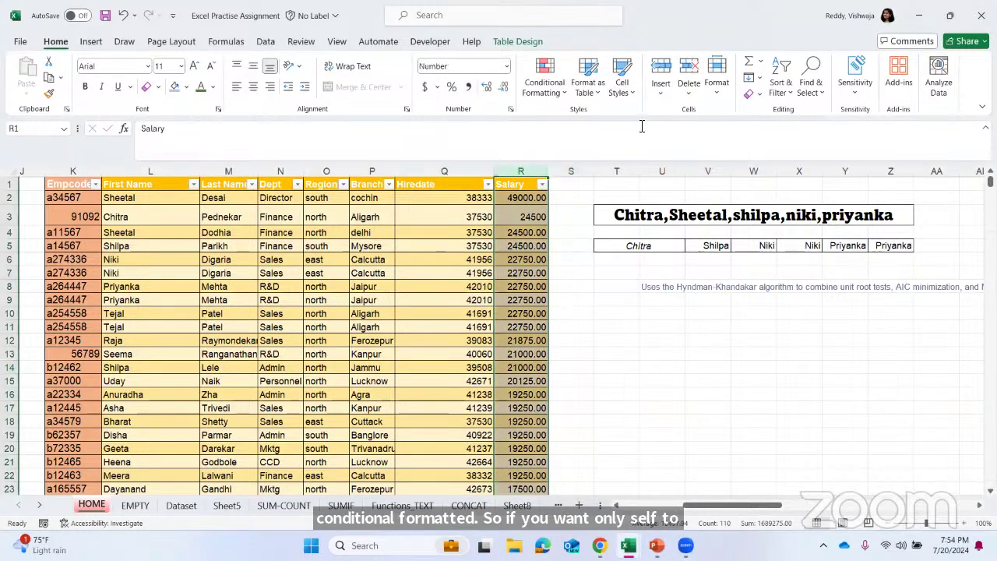
pyautogui.click(622, 85)
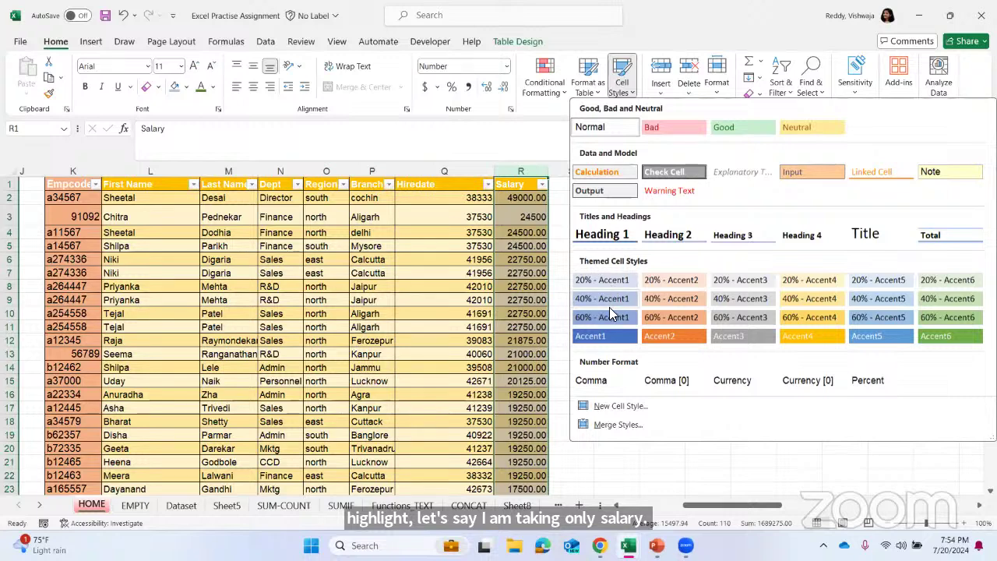
pyautogui.click(609, 279)
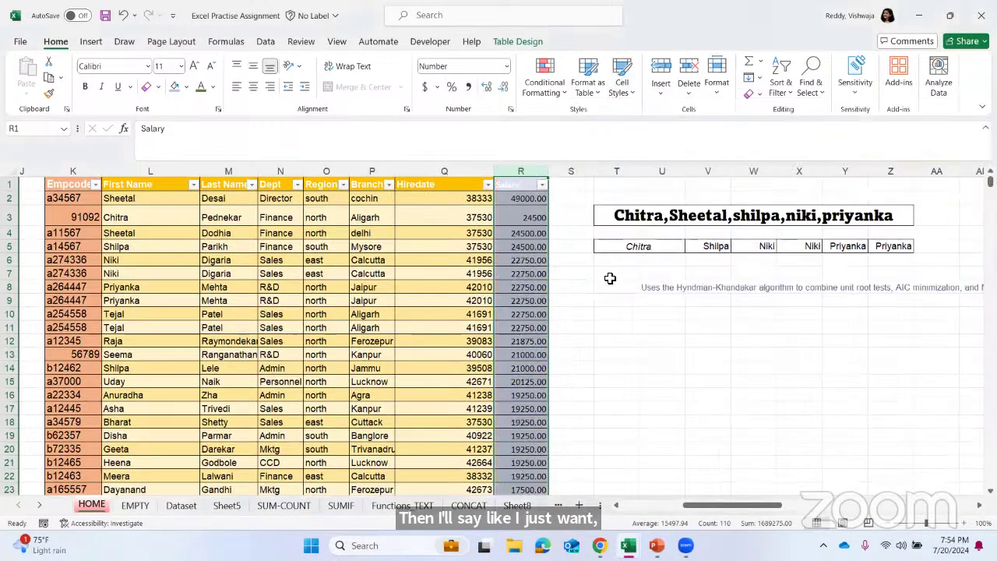
pyautogui.click(529, 198)
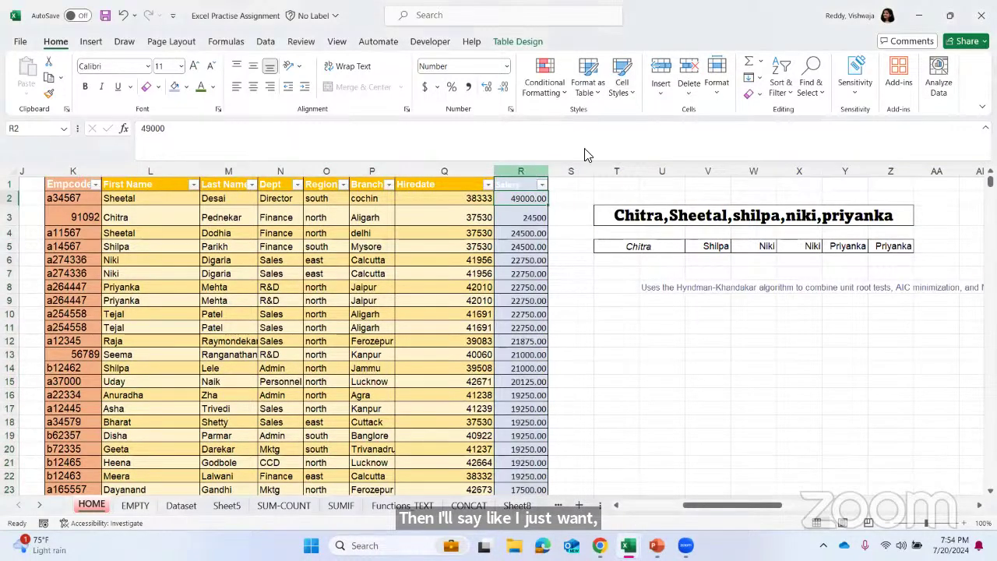
# Compare the available cell styles with the table styles, leaving the formatting as it is.
pyautogui.click(623, 86)
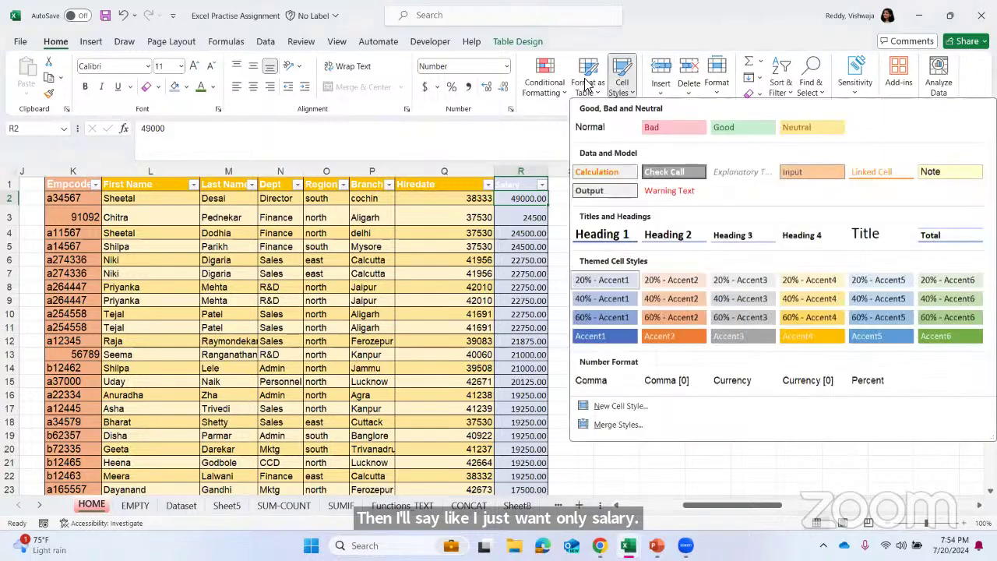
pyautogui.click(589, 84)
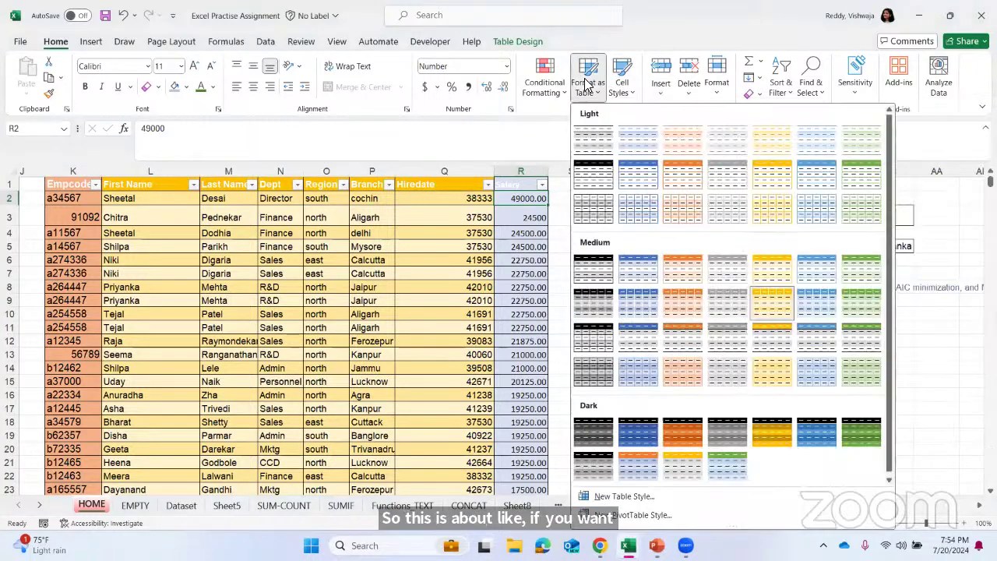
pyautogui.click(526, 125)
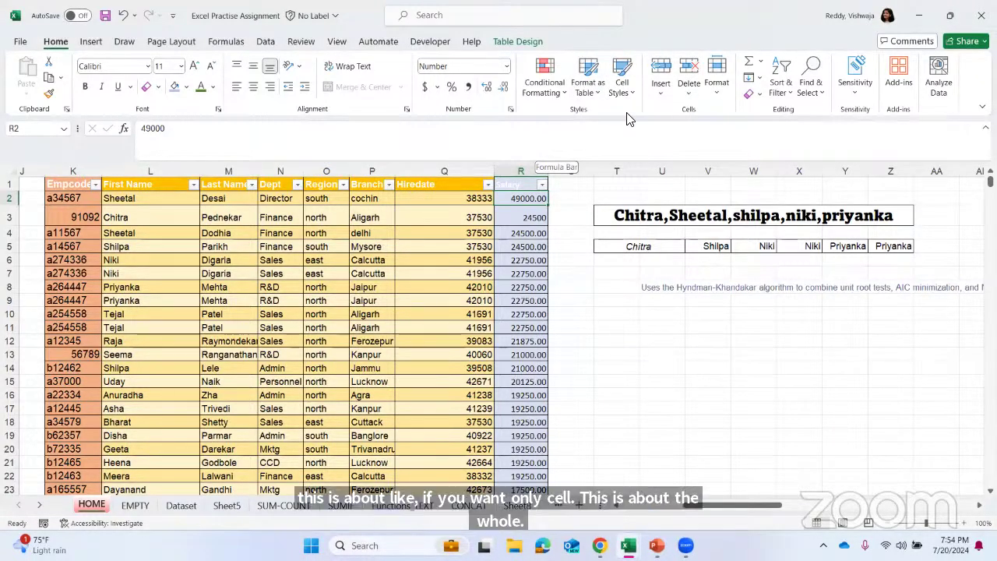
pyautogui.click(652, 272)
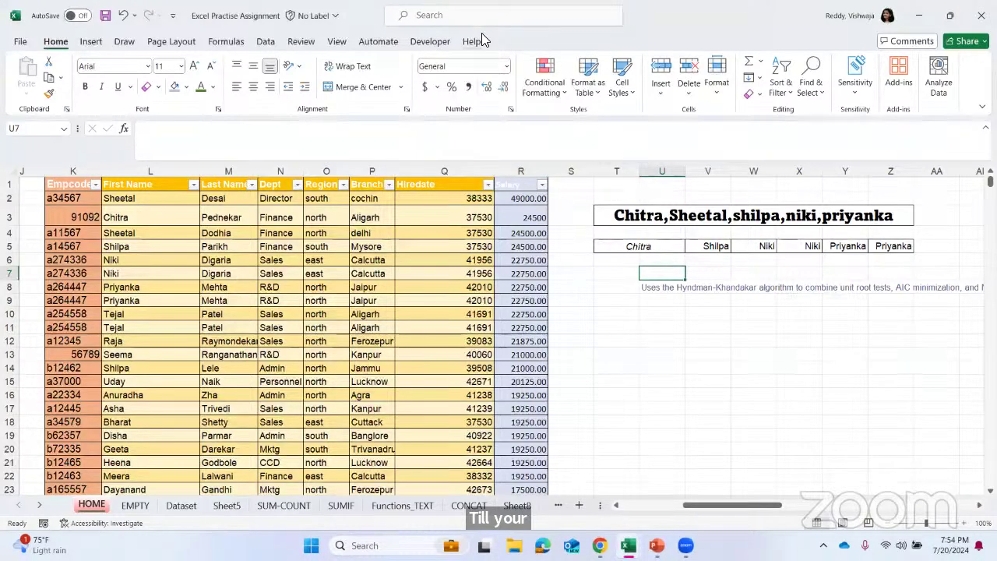
# Look across the HOME sheet's employee tables, from the first one at column A to the one in columns AU to BB.
pyautogui.click(482, 39)
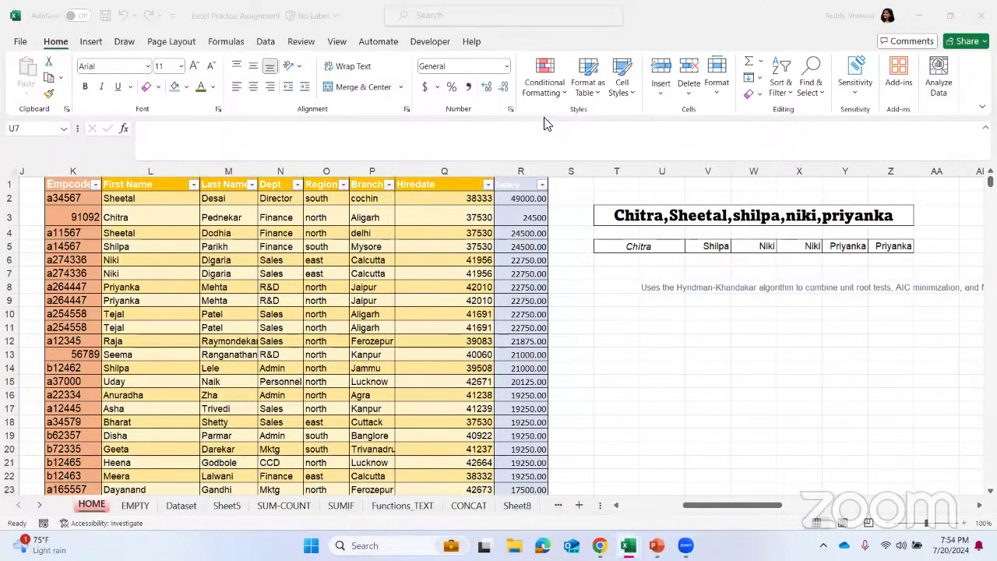
pyautogui.click(681, 336)
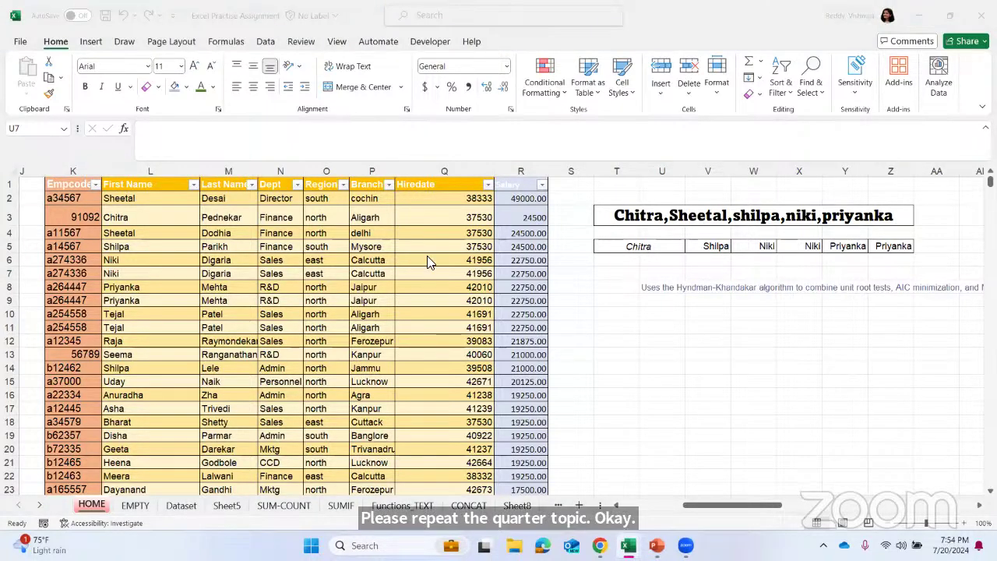
pyautogui.hscroll(-4, 493, 275)
pyautogui.hscroll(-1, 492, 275)
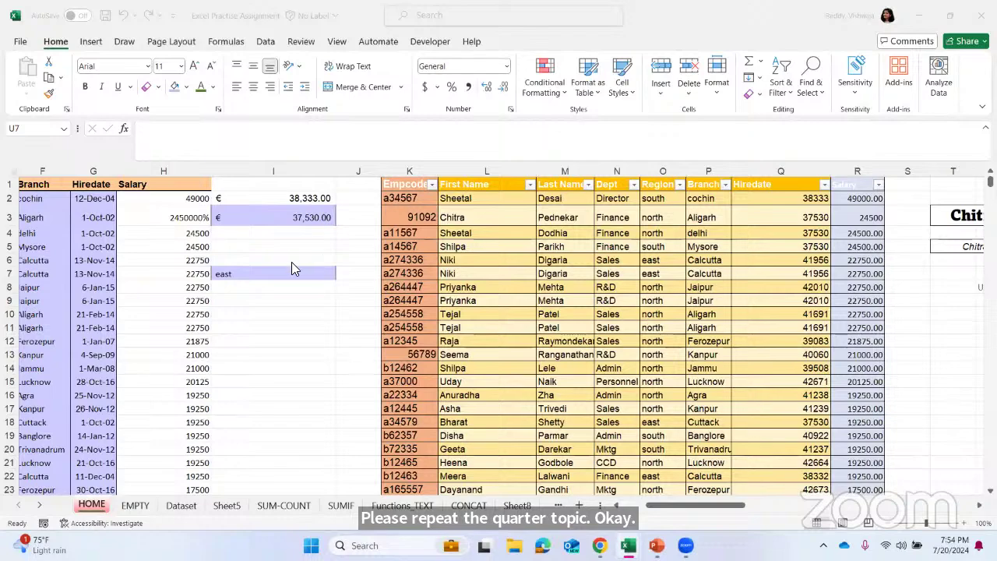
pyautogui.hscroll(-3, 292, 261)
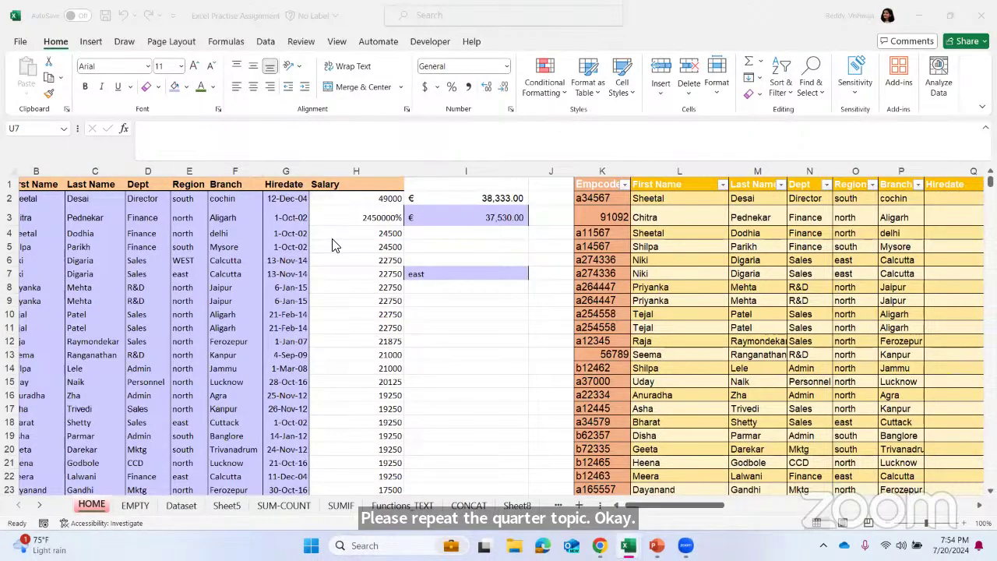
pyautogui.hscroll(-1, 335, 244)
pyautogui.click(217, 233)
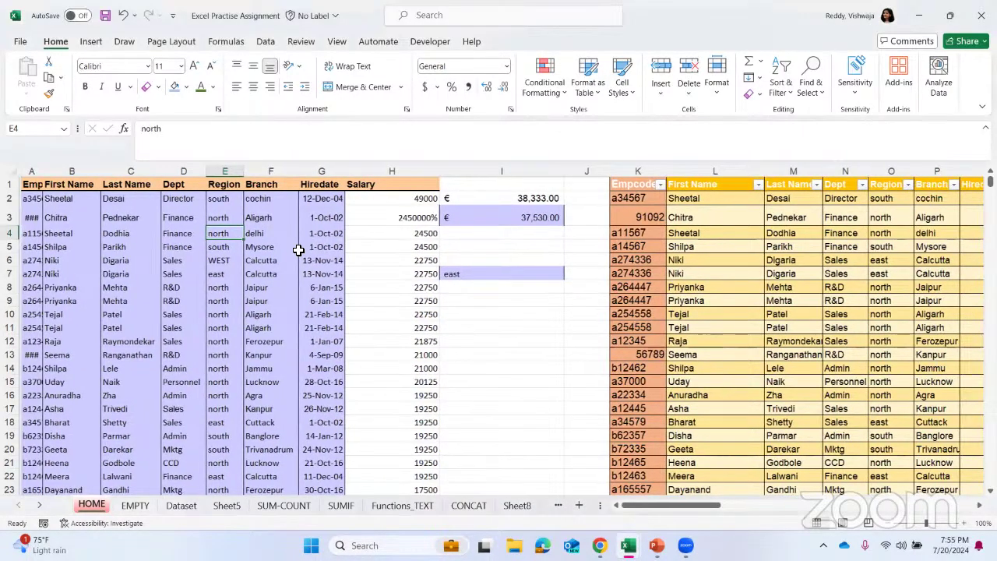
pyautogui.hscroll(10, 299, 249)
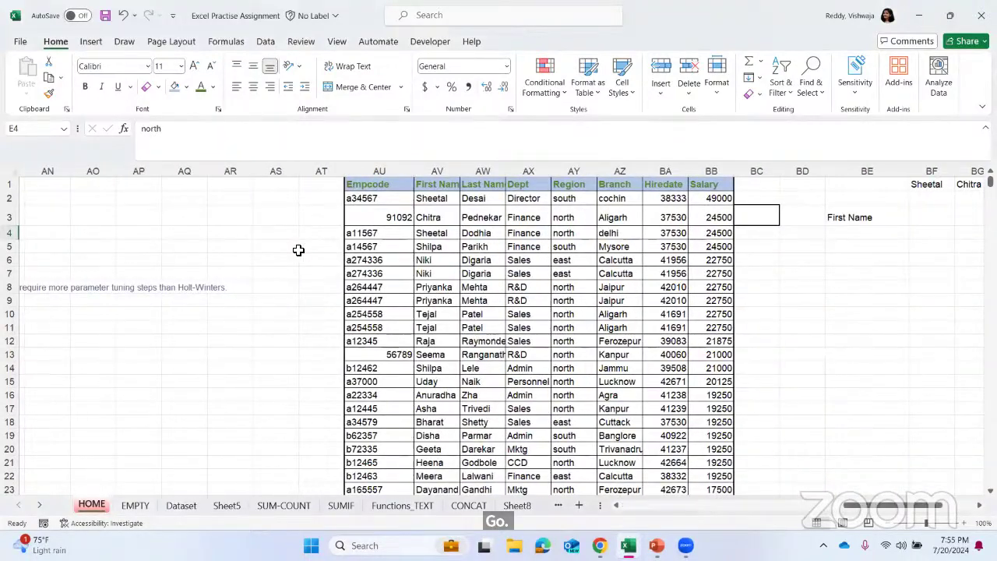
# Copy the employee cells AU1:AW5 to the empty area starting at BG5 and widen columns BG to BI to fit the text.
pyautogui.hscroll(-3, 403, 260)
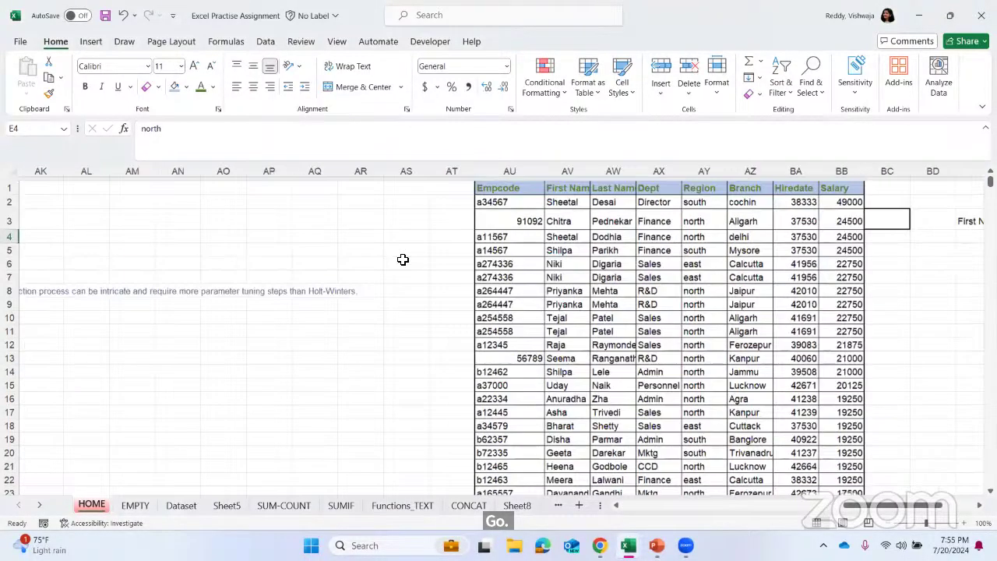
pyautogui.hscroll(2, 552, 361)
pyautogui.scroll(-1, 552, 360)
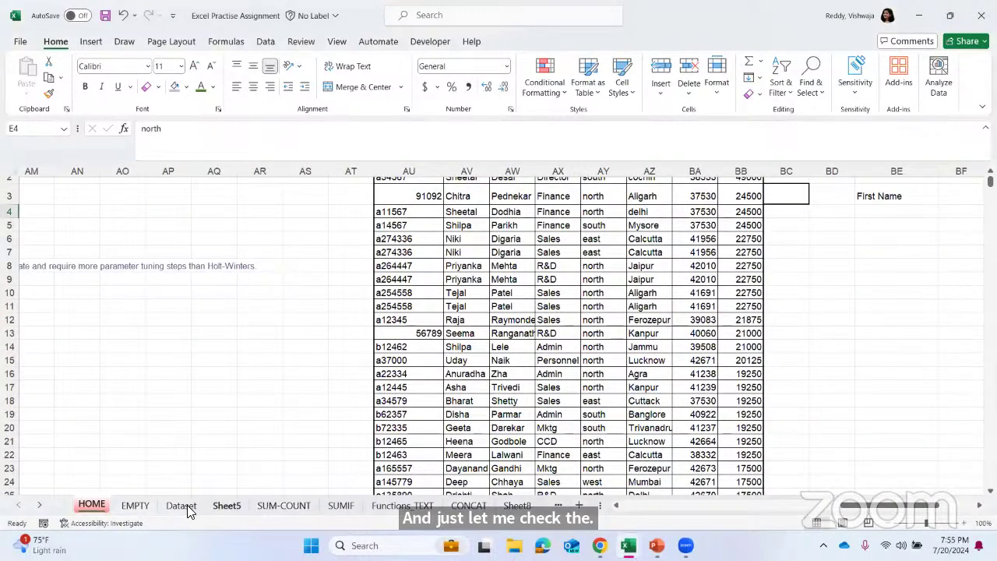
pyautogui.click(408, 239)
pyautogui.scroll(1, 401, 237)
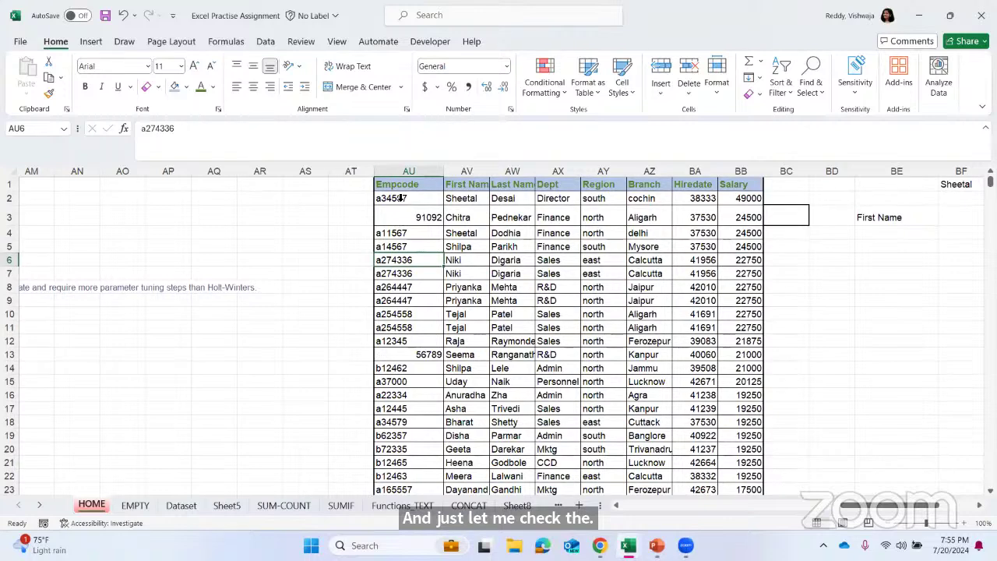
pyautogui.moveTo(393, 185); pyautogui.dragTo(516, 246)
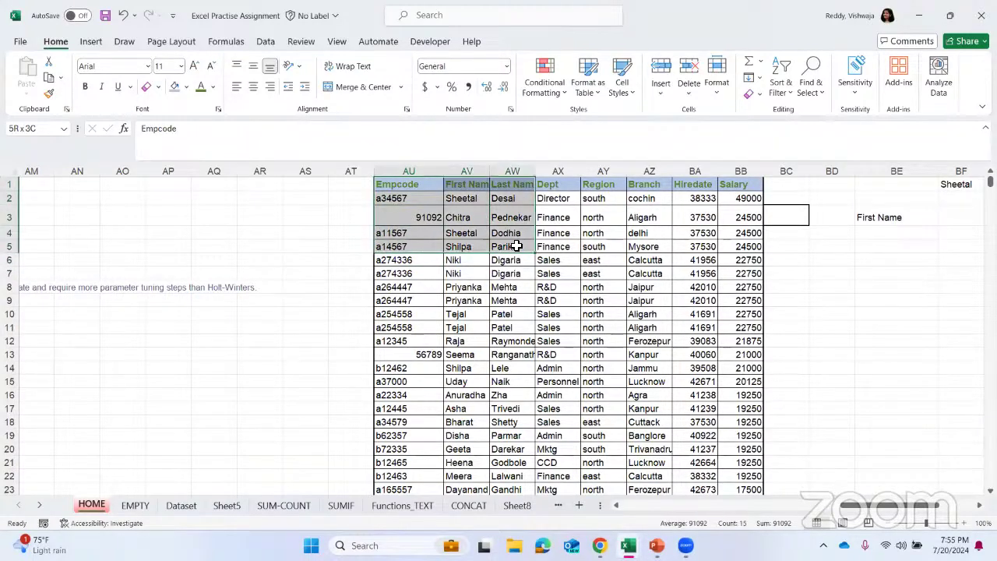
pyautogui.hotkey('ctrl', 'c')
pyautogui.hscroll(3, 730, 270)
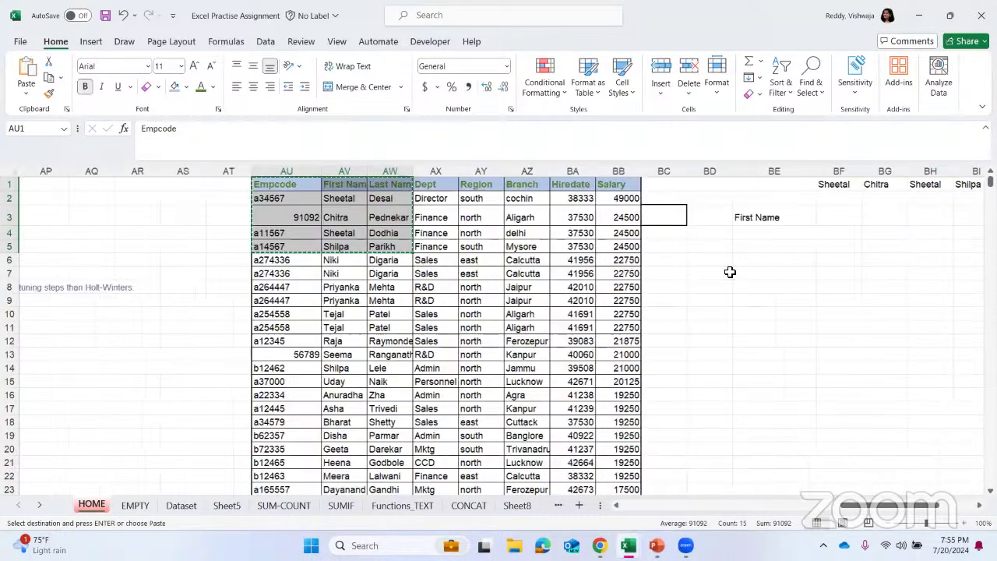
pyautogui.hscroll(3, 646, 269)
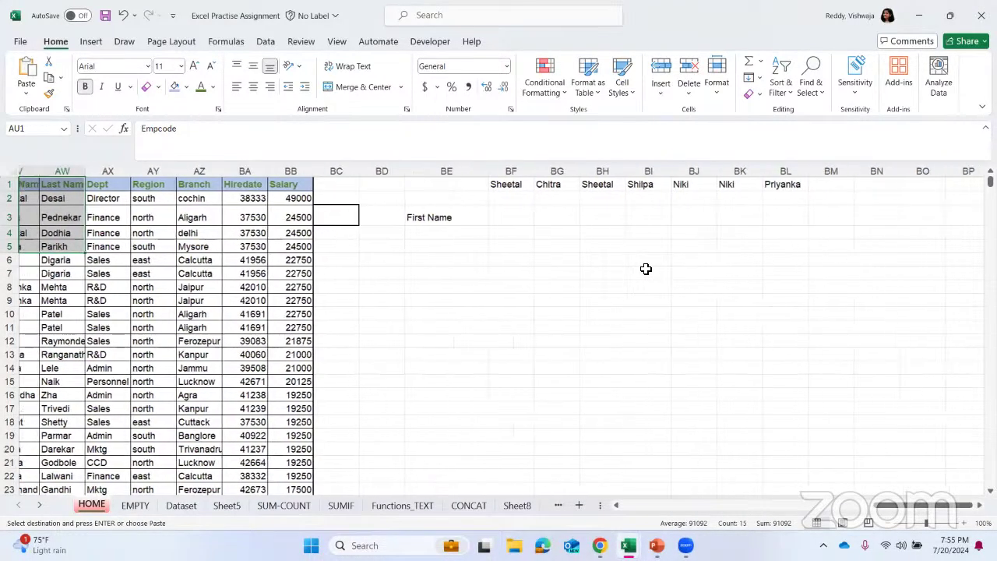
pyautogui.click(552, 245)
pyautogui.hotkey('ctrl', 'v')
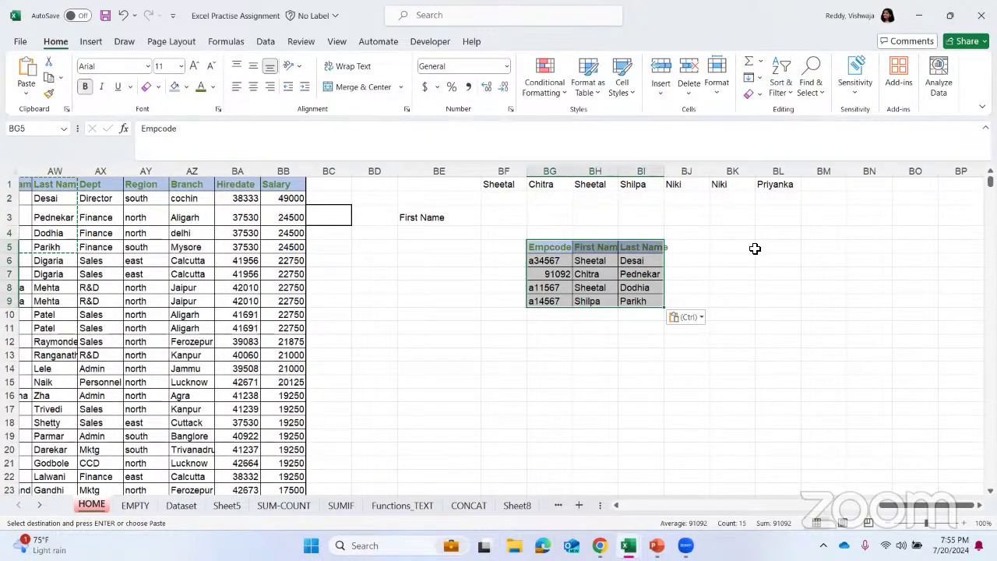
pyautogui.click(754, 248)
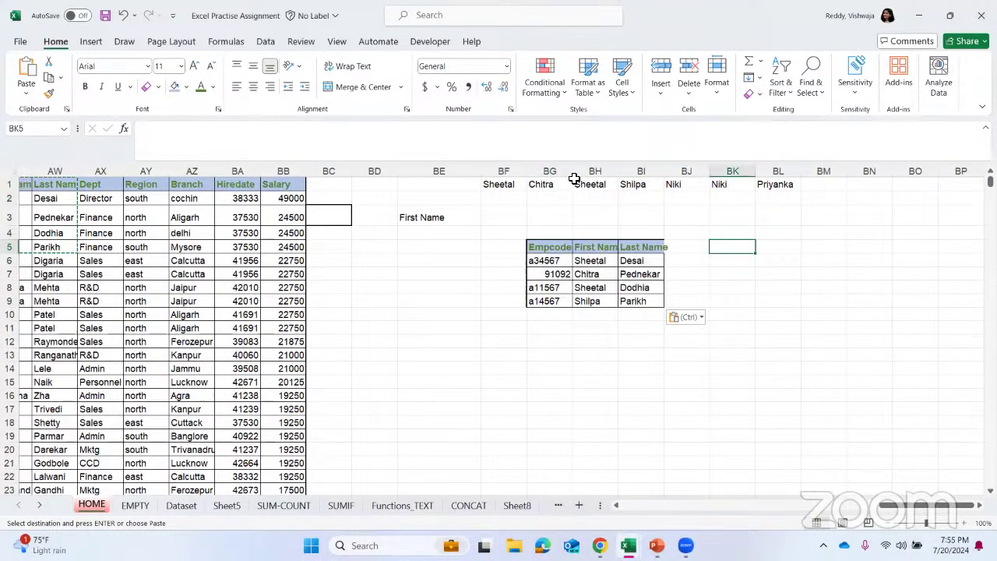
pyautogui.moveTo(574, 171); pyautogui.dragTo(788, 177)
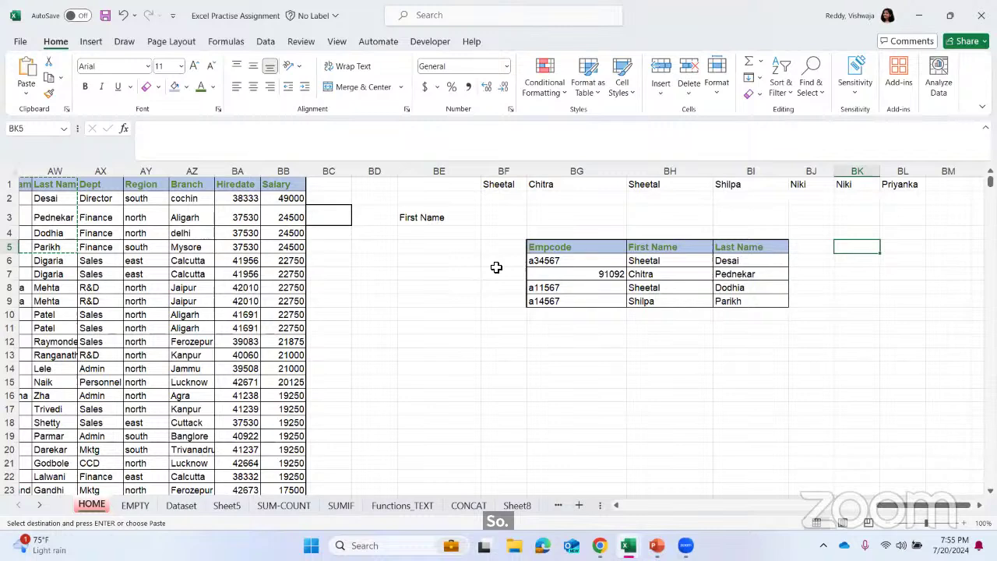
# Try to erase the borders of the pasted table in BG5:BI9 with the Erase Border tool.
pyautogui.moveTo(554, 246); pyautogui.dragTo(773, 296)
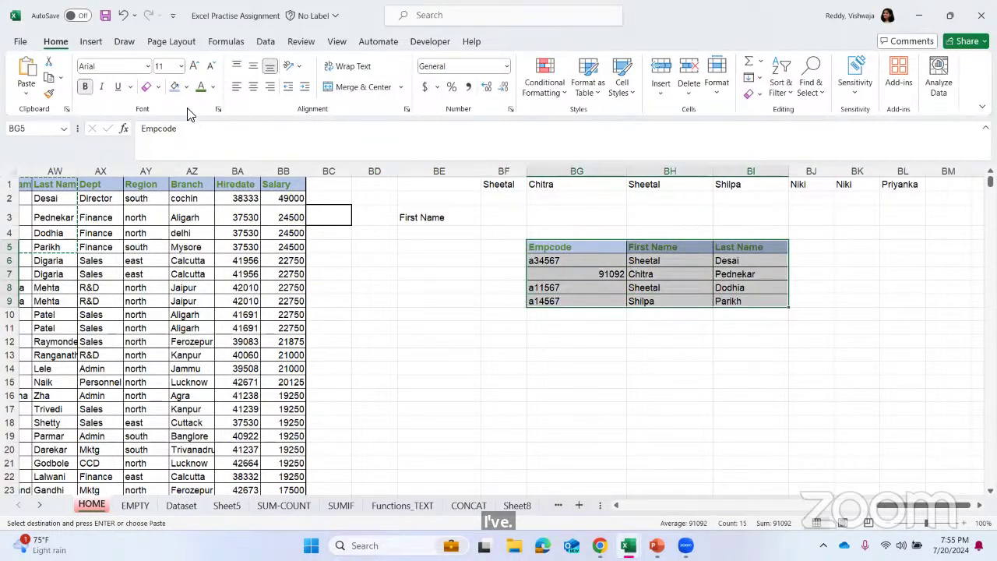
pyautogui.click(159, 87)
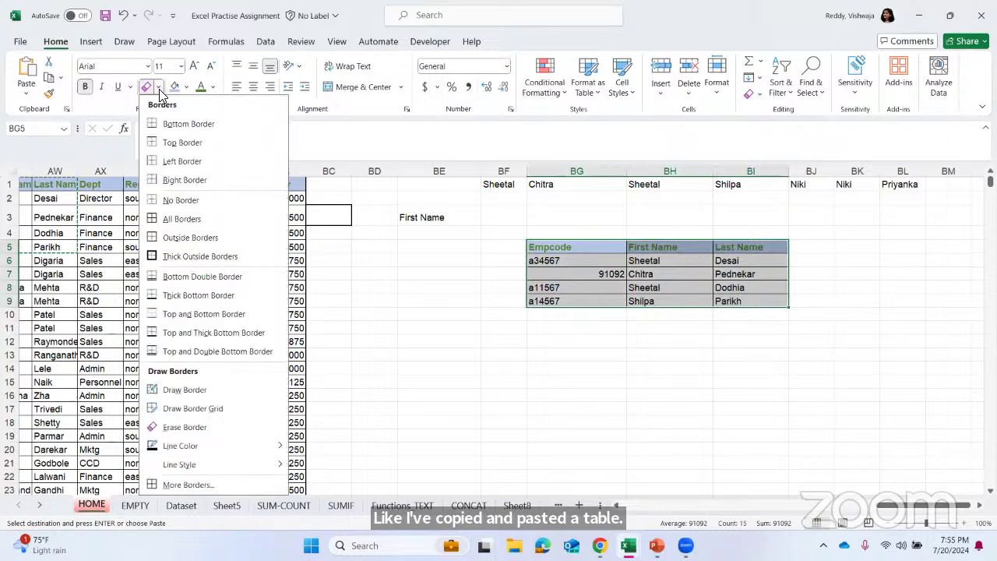
pyautogui.click(200, 427)
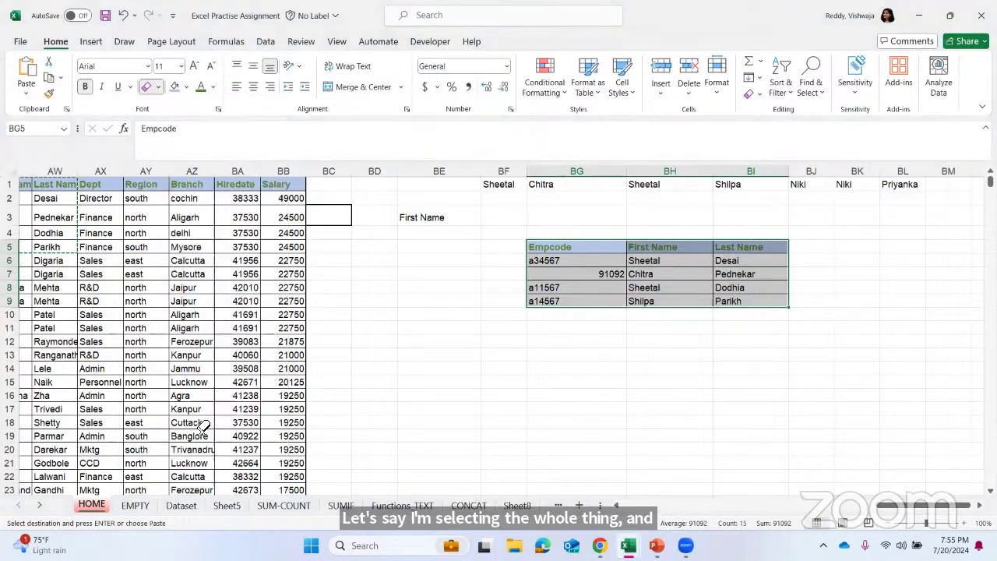
pyautogui.click(588, 252)
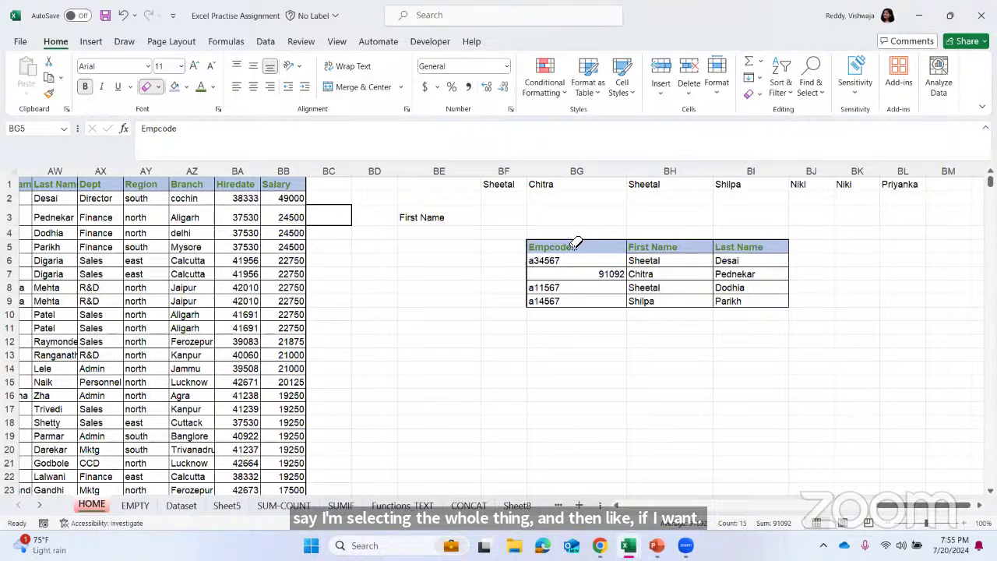
pyautogui.press('Escape')
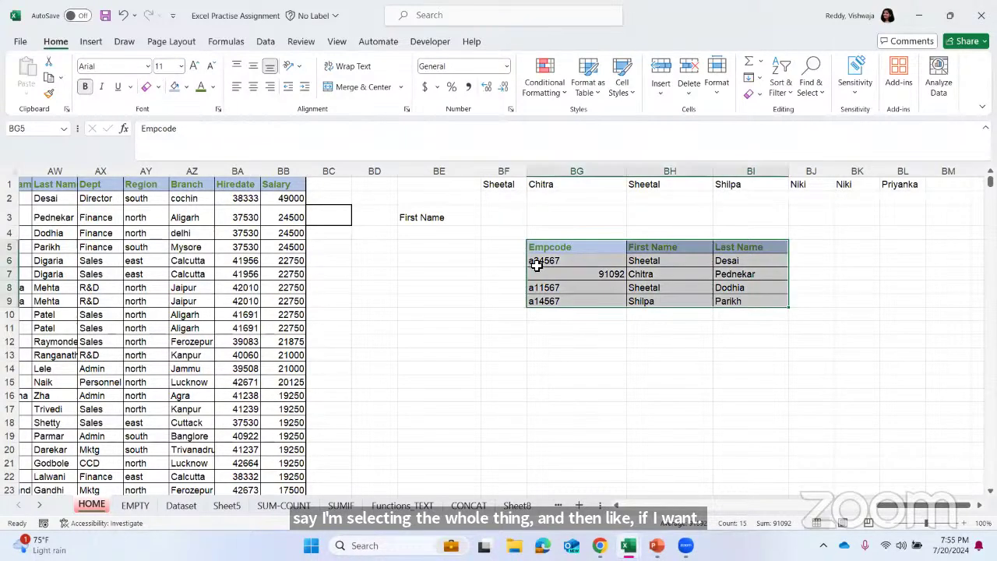
# Apply the All Borders option to the empty cell BD9.
pyautogui.click(367, 301)
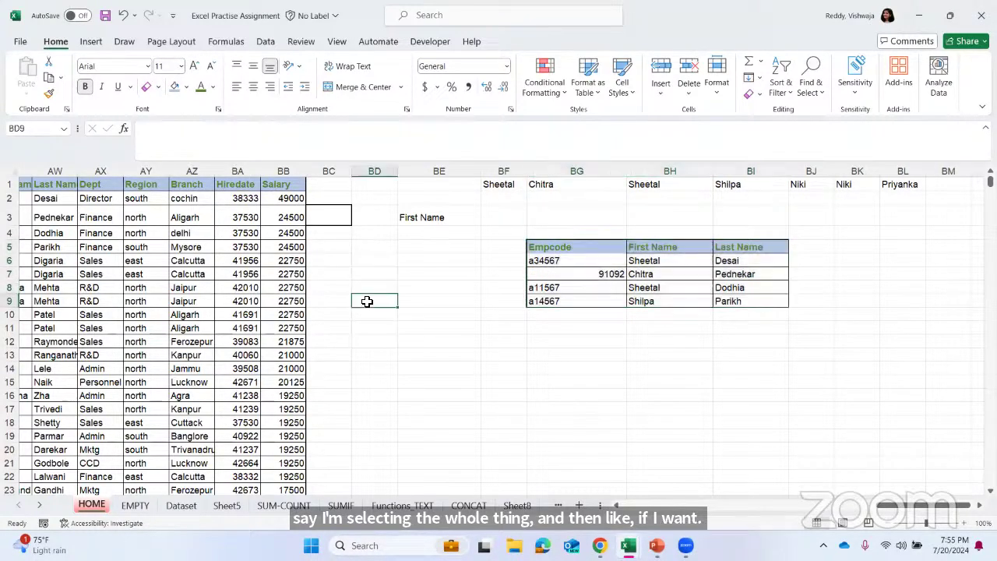
pyautogui.click(158, 87)
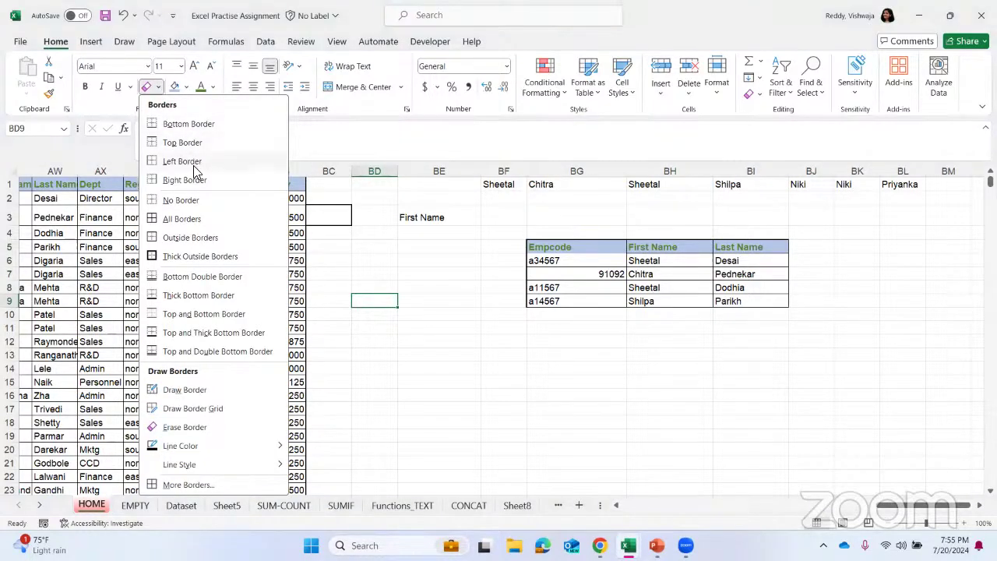
pyautogui.click(187, 219)
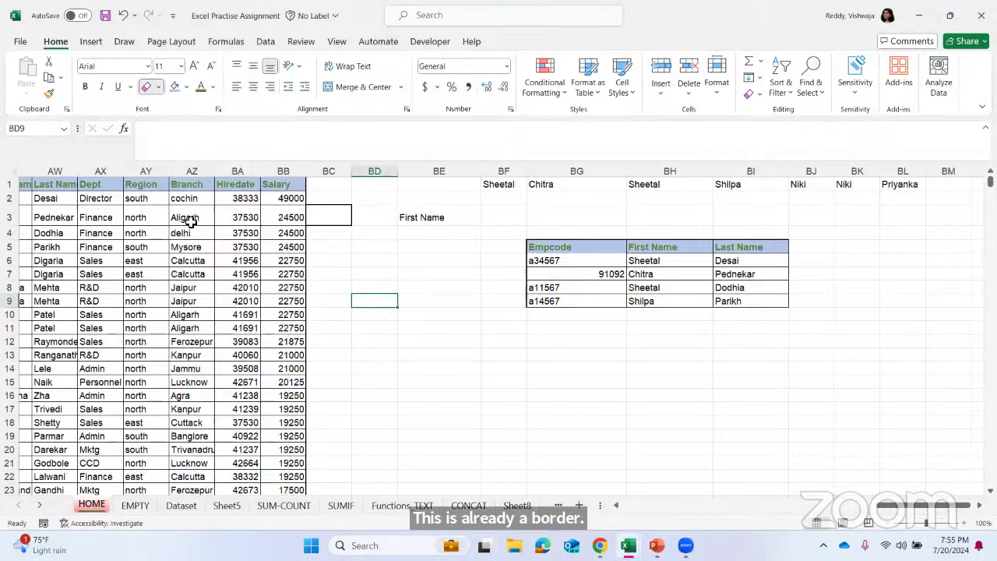
pyautogui.click(572, 247)
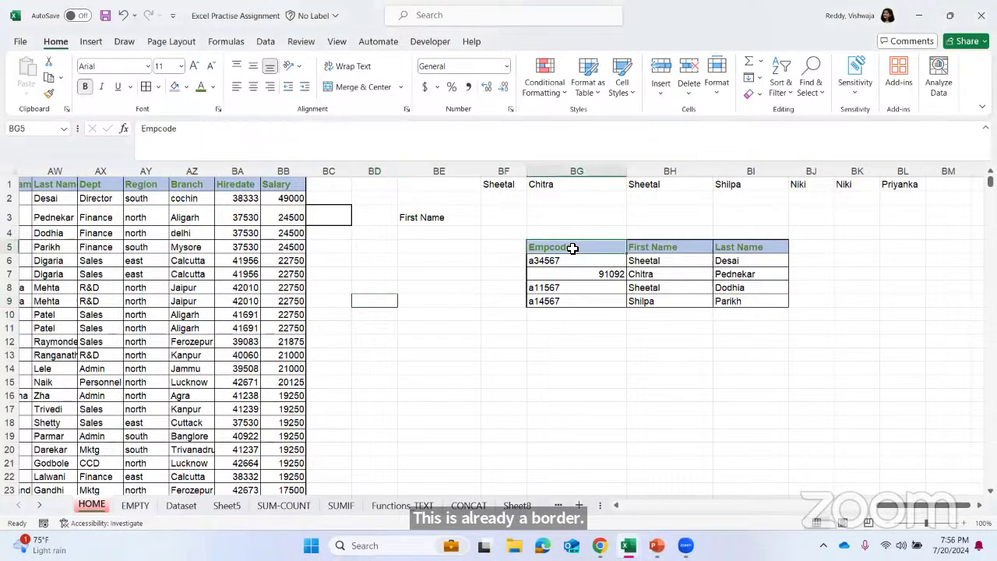
pyautogui.hotkey('shift', 'Right')
pyautogui.hotkey('shift', 'Right')
pyautogui.hotkey('shift', 'Down')
pyautogui.hotkey('shift', 'Down')
pyautogui.hotkey('shift', 'Down')
pyautogui.hotkey('shift', 'Down')
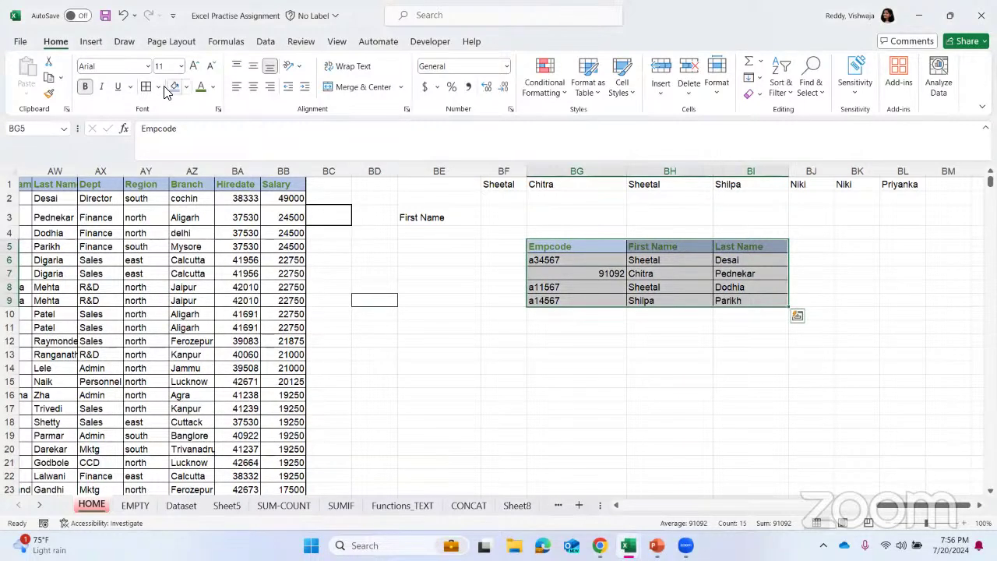
pyautogui.click(502, 287)
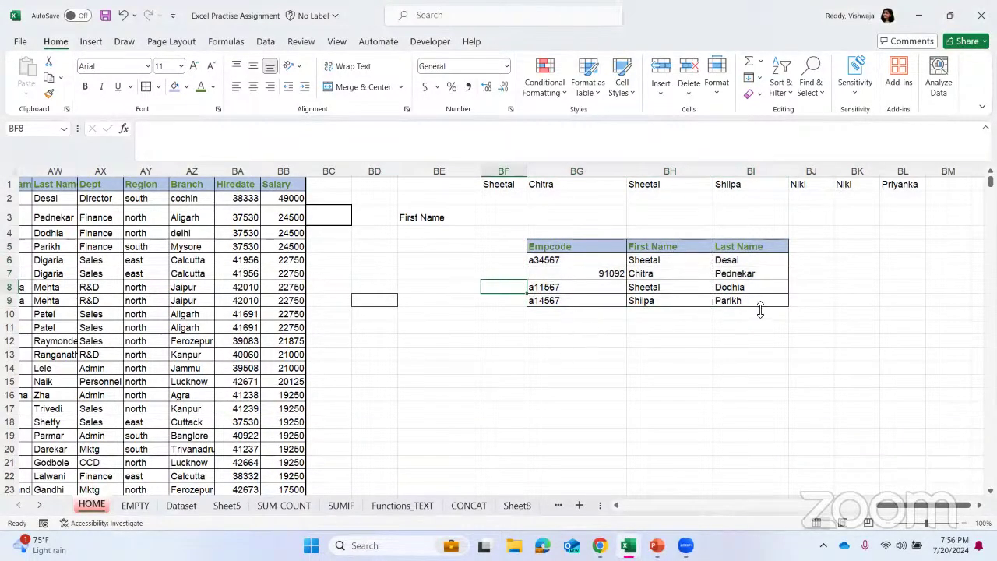
# Remove all borders from the pasted table in BG5:BI9 and check its cells.
pyautogui.click(586, 250)
pyautogui.hotkey('shift', 'Right')
pyautogui.hotkey('shift', 'Right')
pyautogui.hotkey('shift', 'Down')
pyautogui.hotkey('shift', 'Down')
pyautogui.hotkey('shift', 'Down')
pyautogui.hotkey('shift', 'Down')
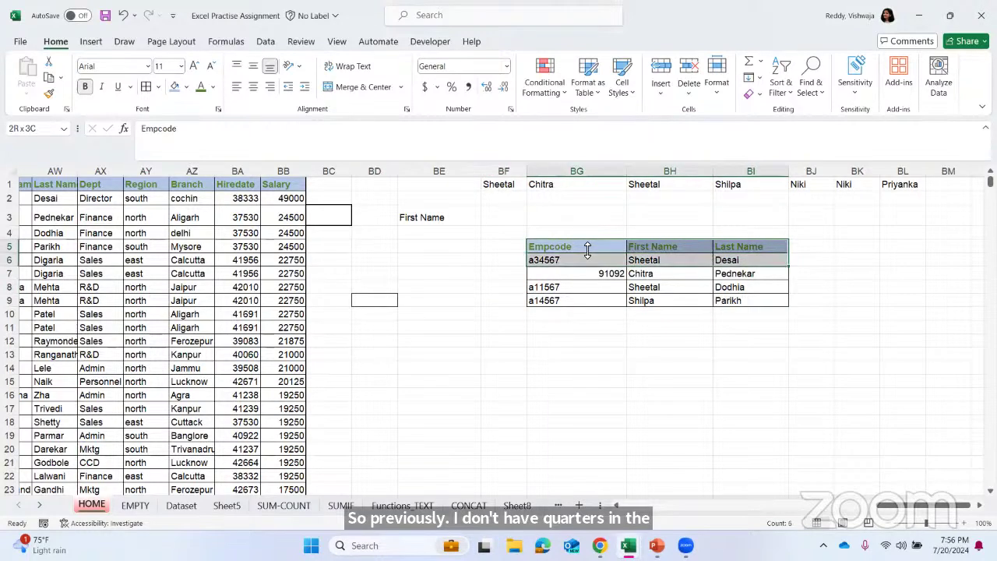
pyautogui.click(158, 86)
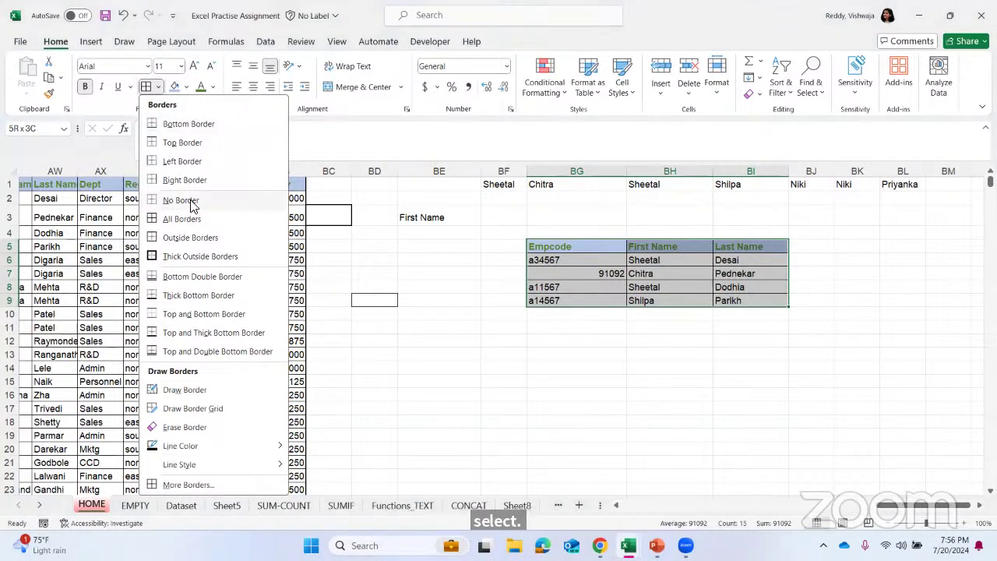
pyautogui.click(252, 217)
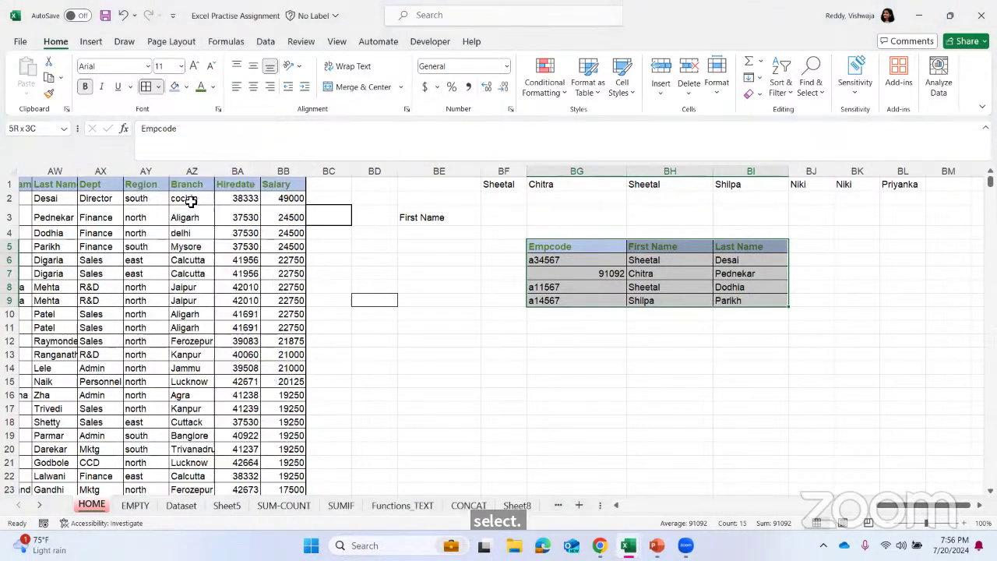
pyautogui.click(568, 351)
pyautogui.click(574, 275)
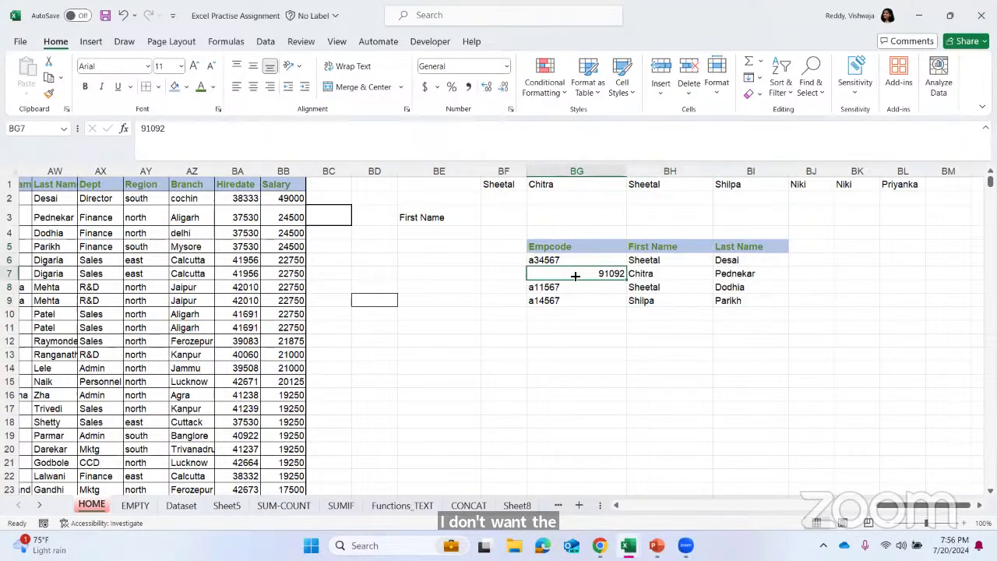
pyautogui.click(672, 276)
pyautogui.press('Down')
pyautogui.press('Down')
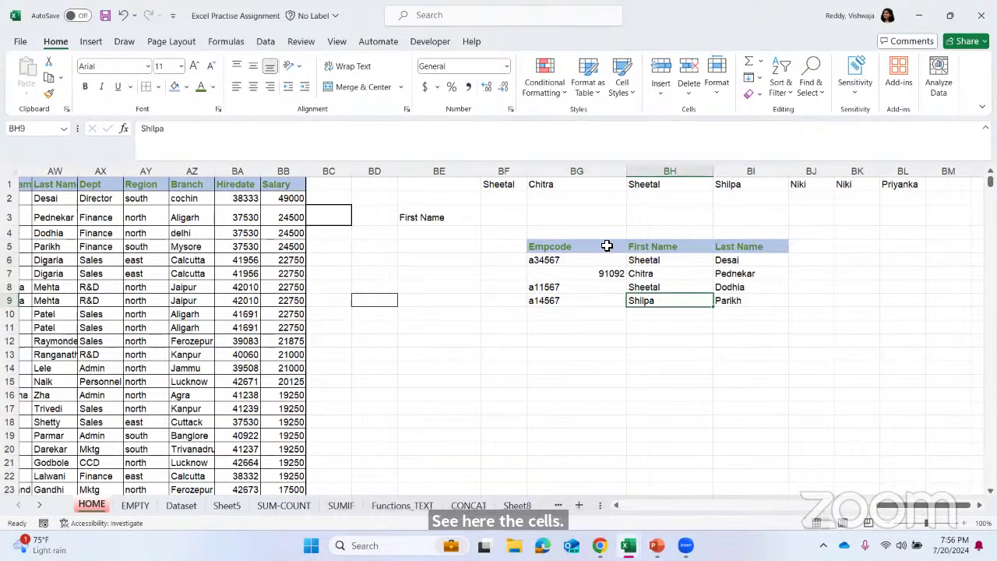
# Add only a top border to the pasted table in BG5:BI9.
pyautogui.moveTo(606, 246); pyautogui.dragTo(774, 305)
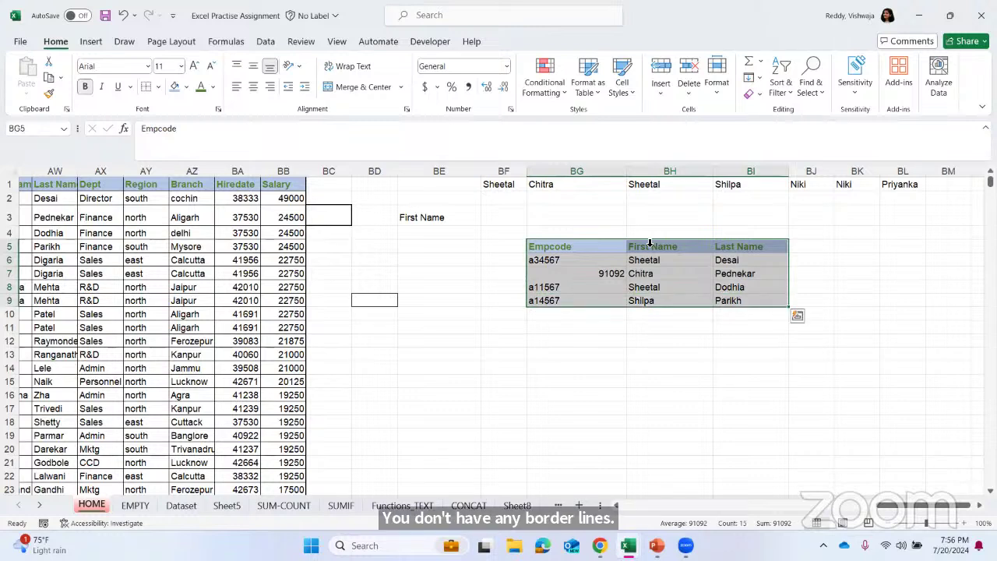
pyautogui.click(157, 88)
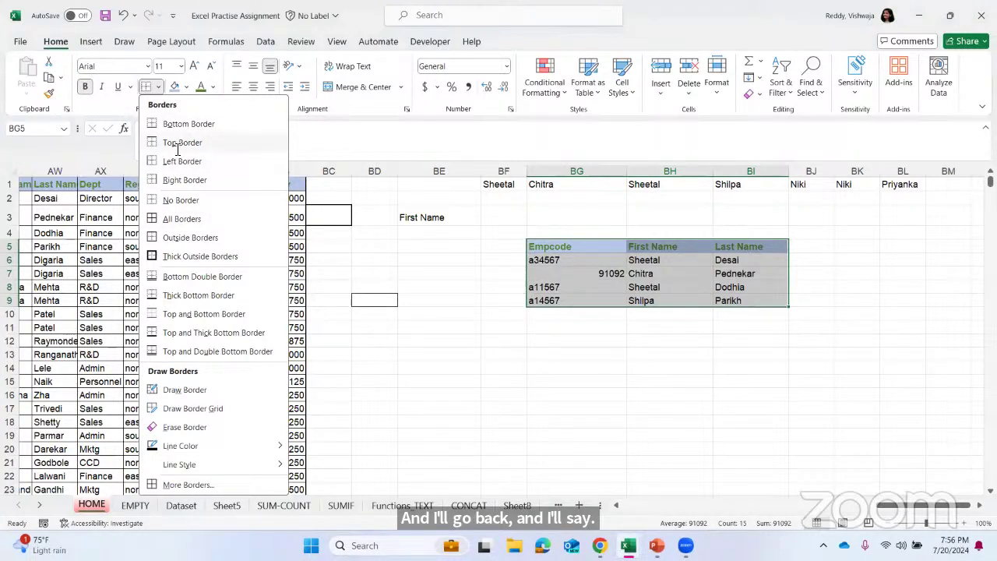
pyautogui.click(178, 142)
pyautogui.click(492, 344)
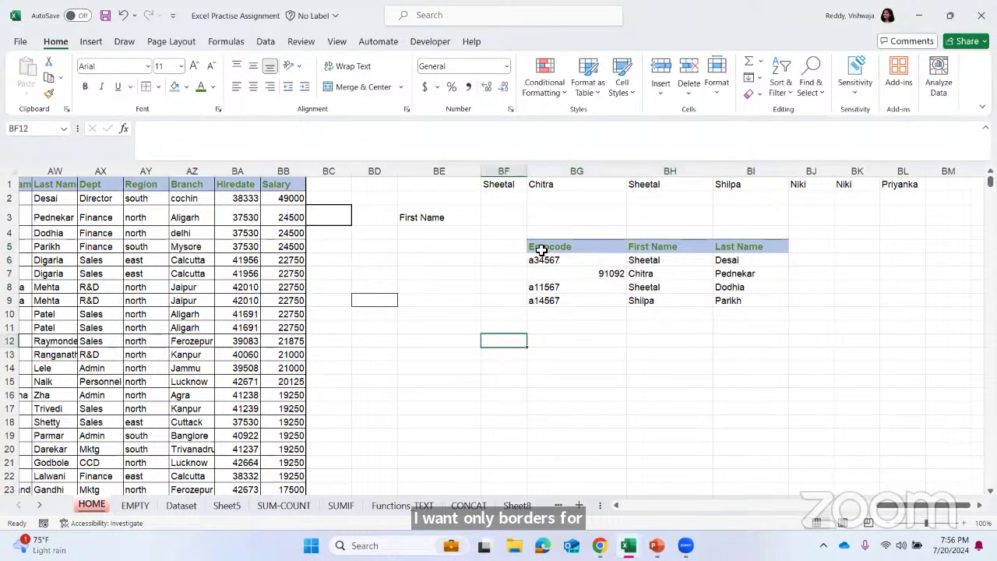
# Set the border line colour to a darker orange and draw borders around BG5:BG10 and BH5:BH10.
pyautogui.click(156, 87)
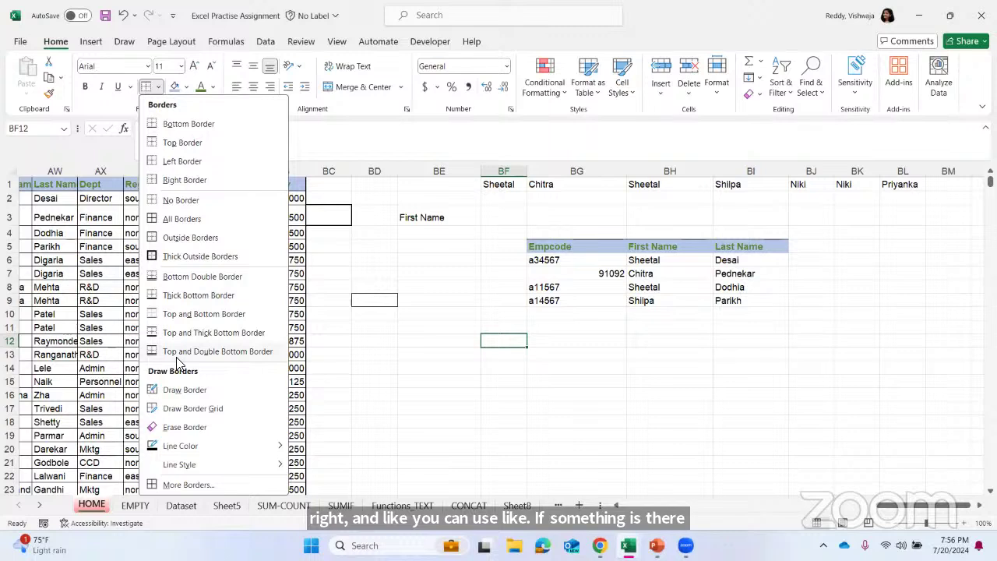
pyautogui.moveTo(275, 445)
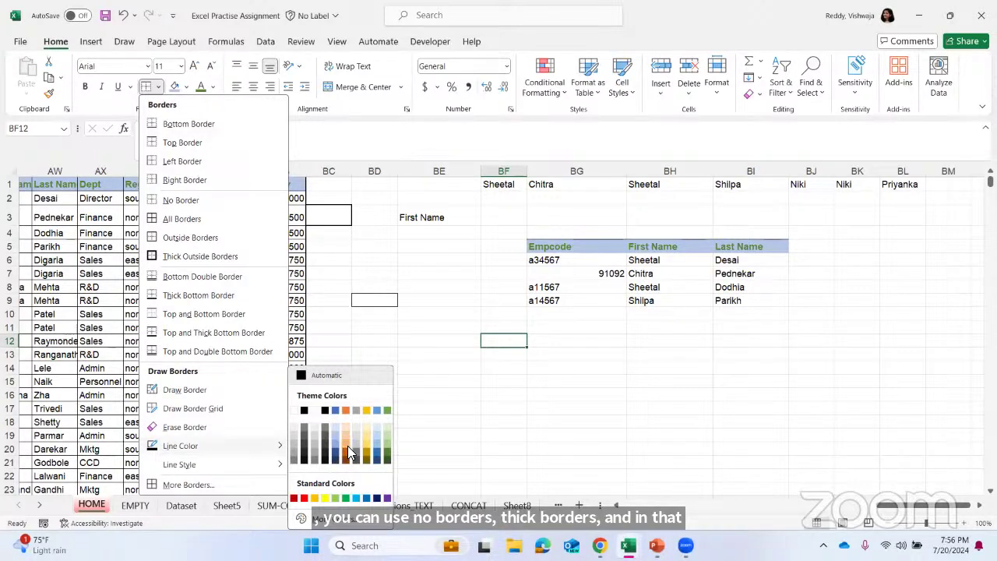
pyautogui.click(348, 456)
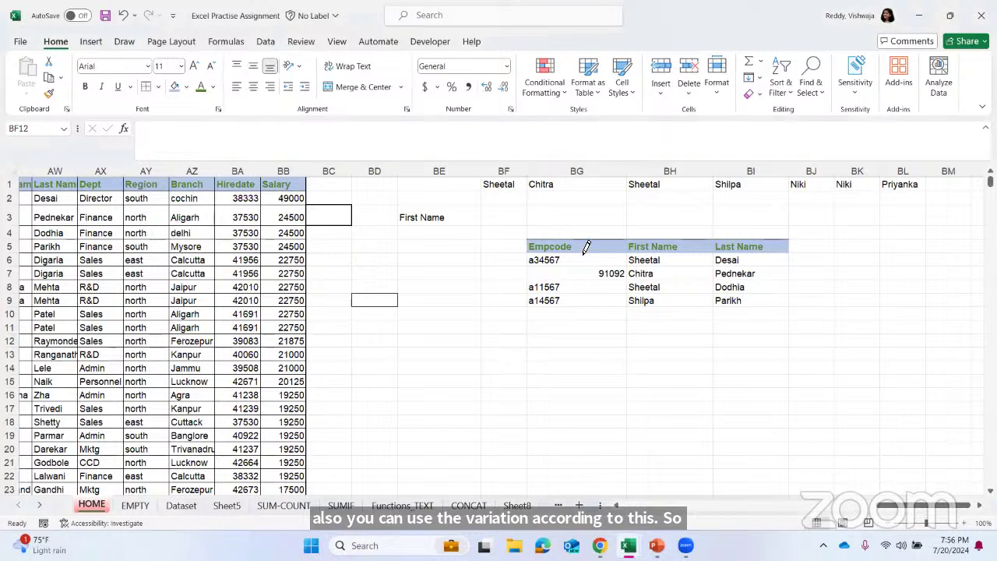
pyautogui.moveTo(586, 248); pyautogui.dragTo(592, 312)
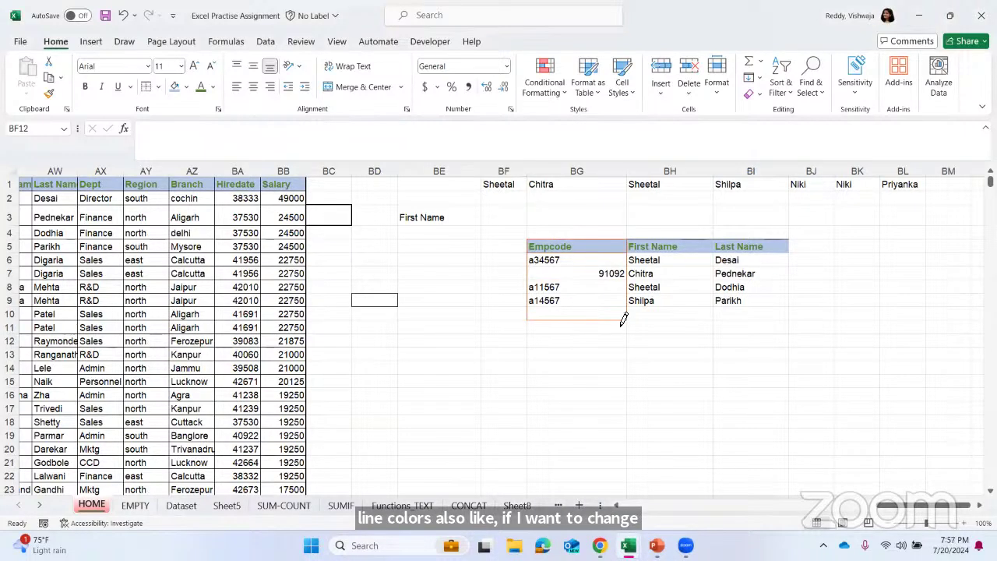
pyautogui.moveTo(658, 240); pyautogui.dragTo(664, 314)
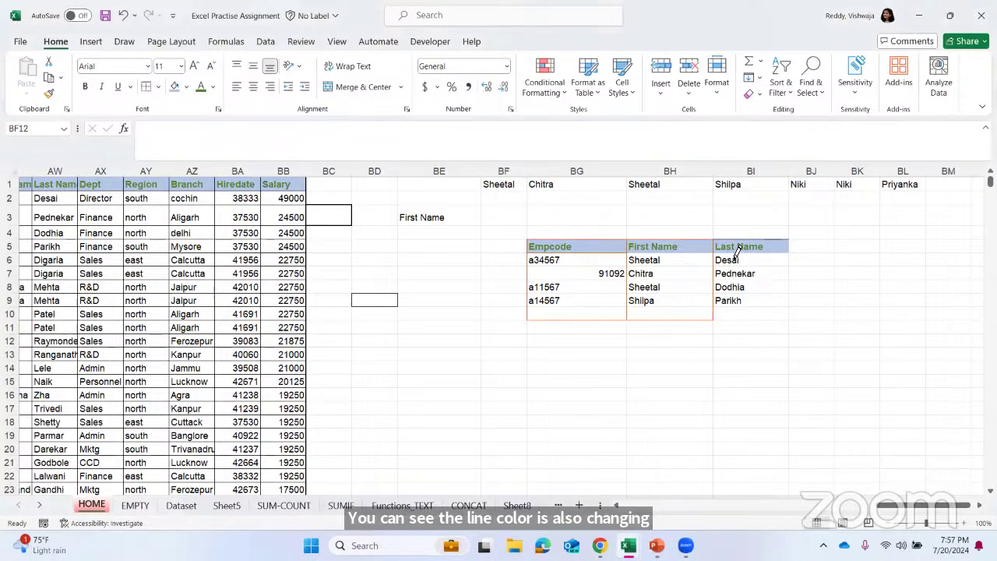
# Review the available line colours and line styles for drawing cell borders.
pyautogui.click(158, 86)
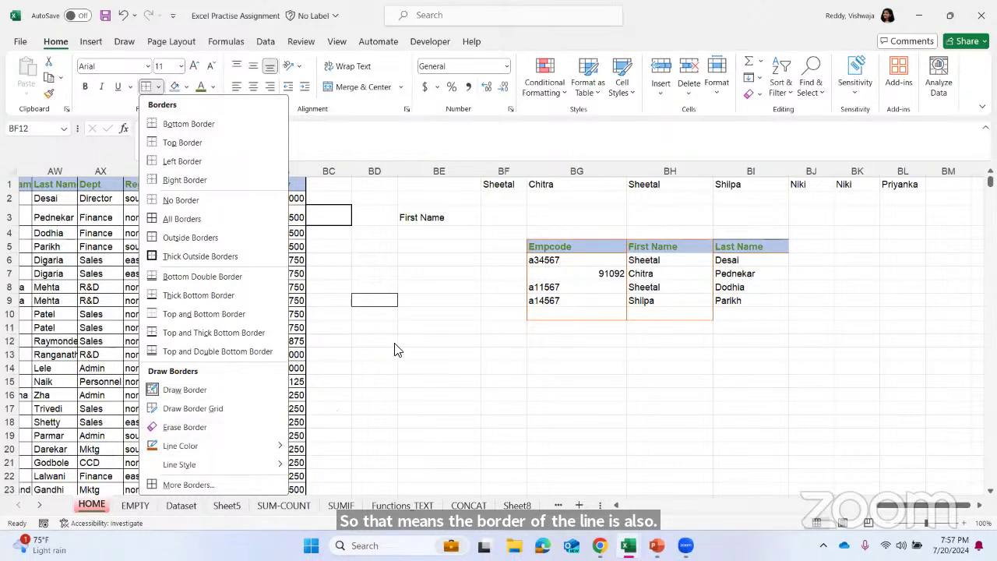
pyautogui.moveTo(180, 445)
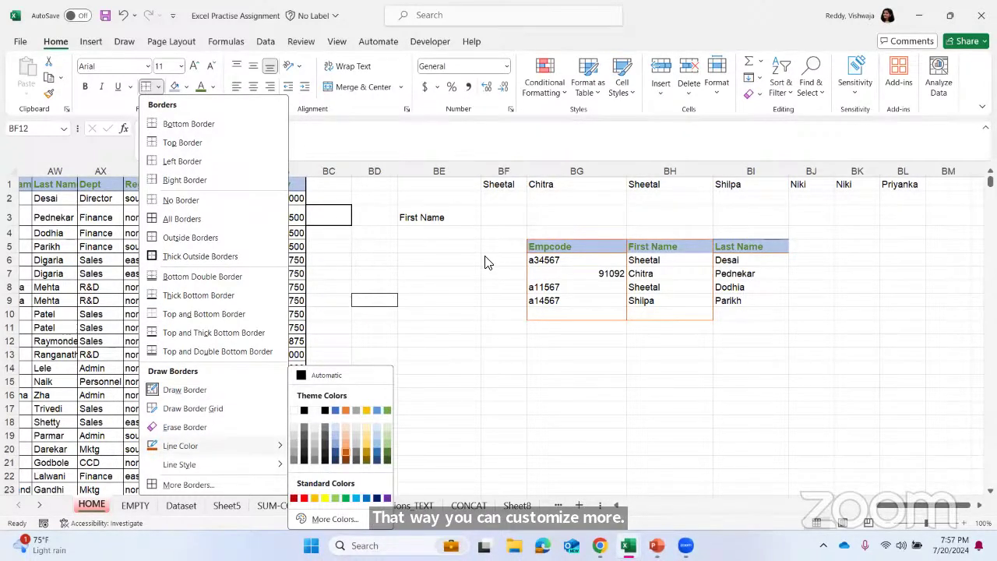
pyautogui.moveTo(211, 465)
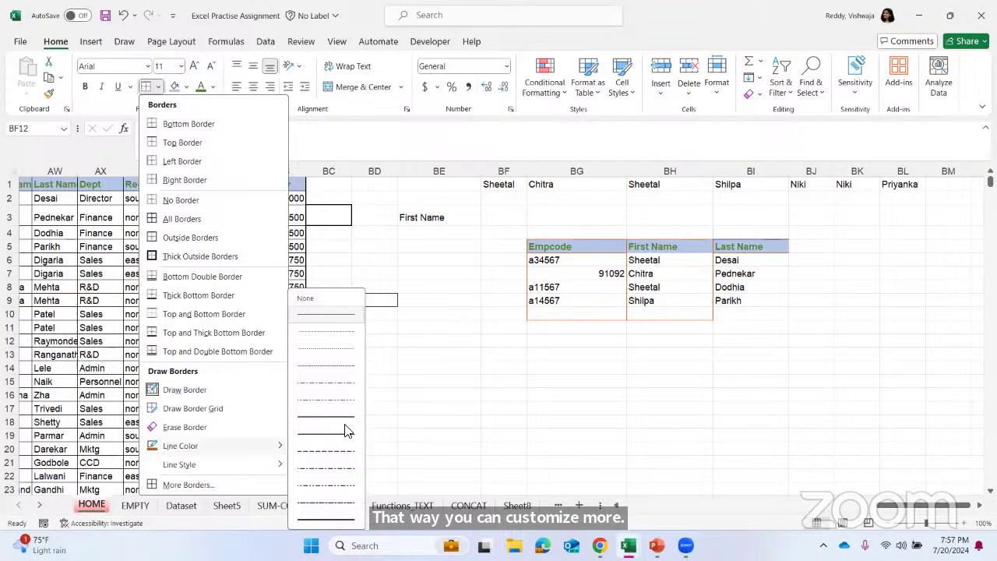
pyautogui.click(490, 390)
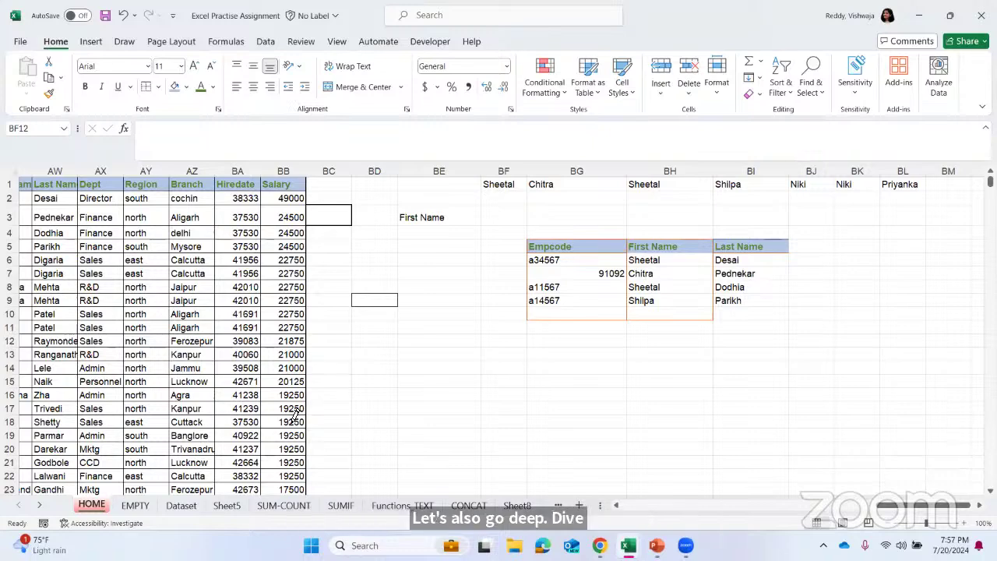
# Open the Dataset sheet and look through its rows and columns, back to the host details beside the id column.
pyautogui.click(179, 507)
pyautogui.click(608, 334)
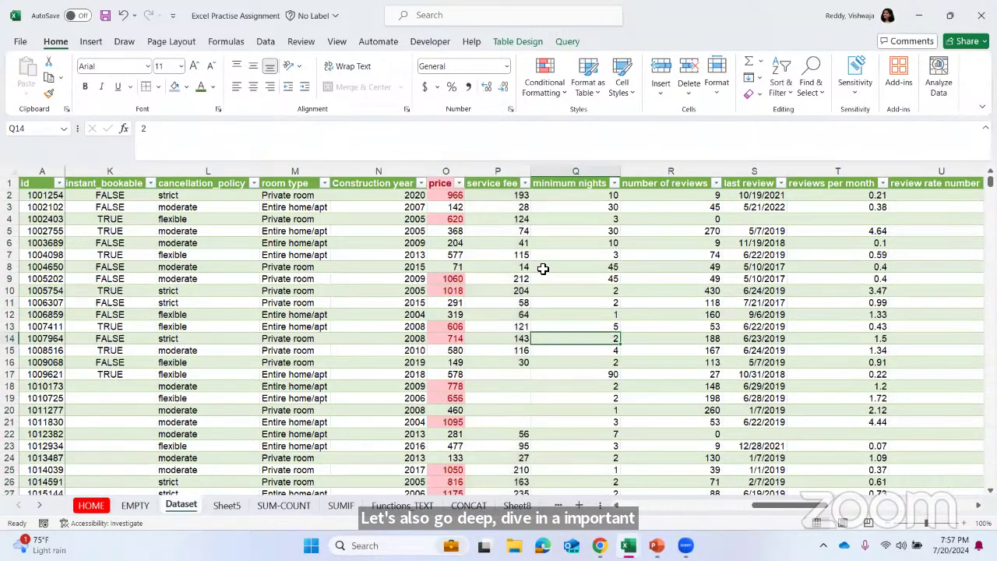
pyautogui.click(484, 186)
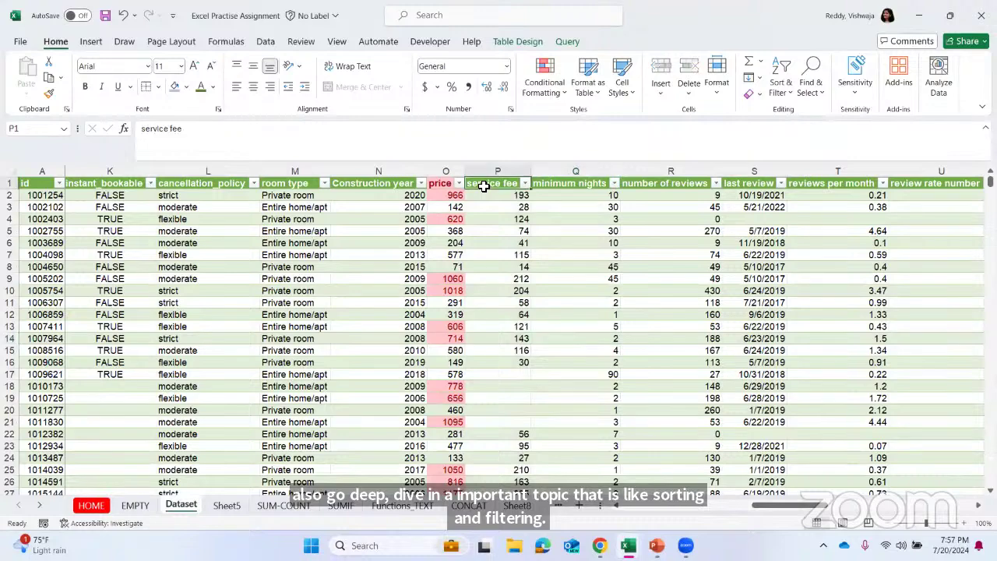
pyautogui.scroll(-7, 570, 231)
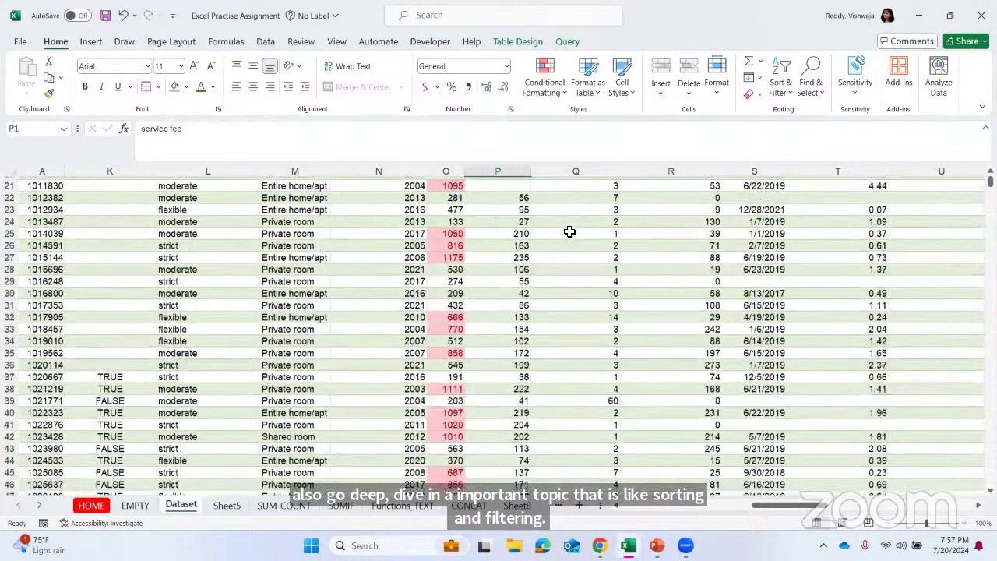
pyautogui.scroll(1, 569, 232)
pyautogui.scroll(6, 570, 232)
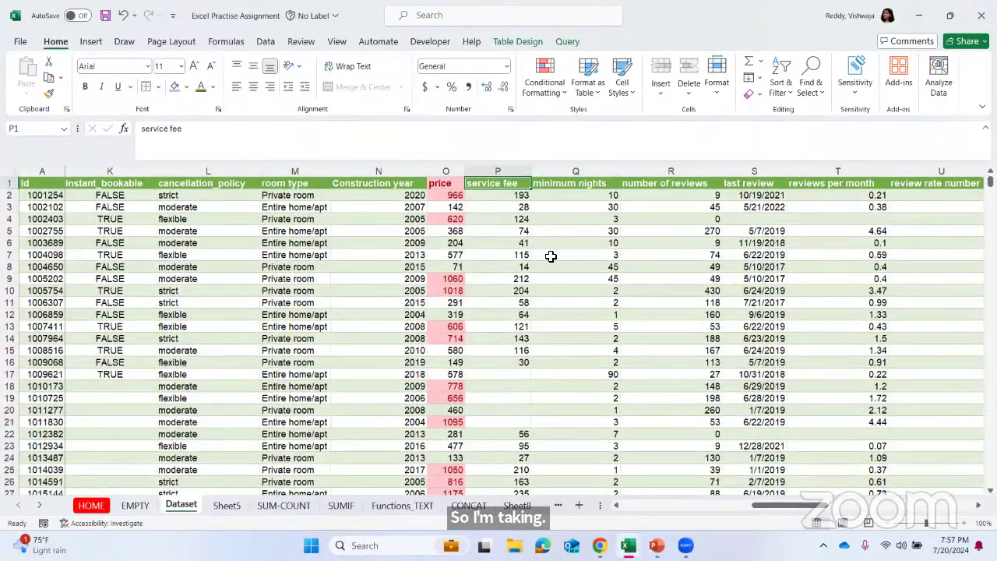
pyautogui.rightClick(548, 259)
pyautogui.press('Escape')
pyautogui.hscroll(-6, 468, 238)
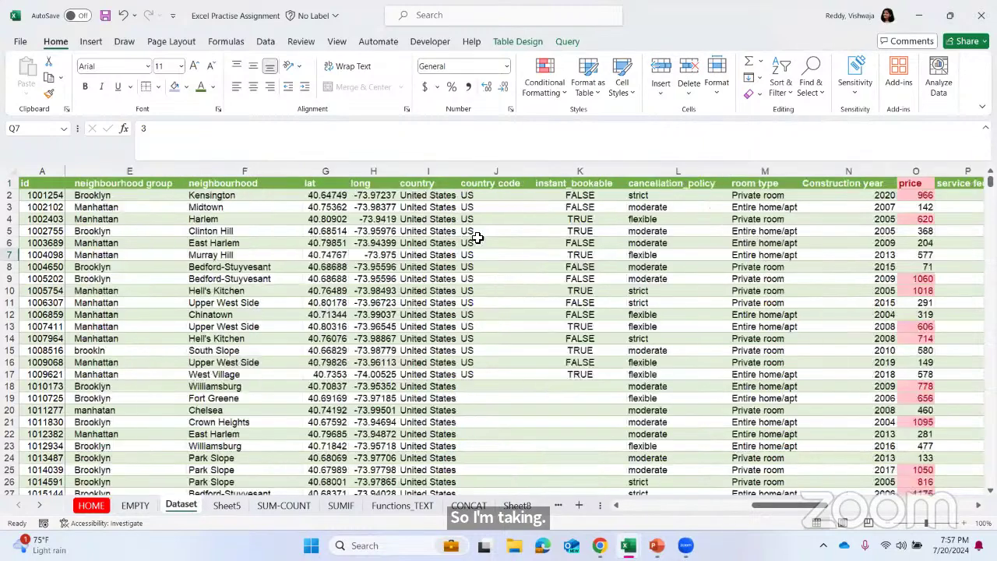
pyautogui.hscroll(-1, 362, 223)
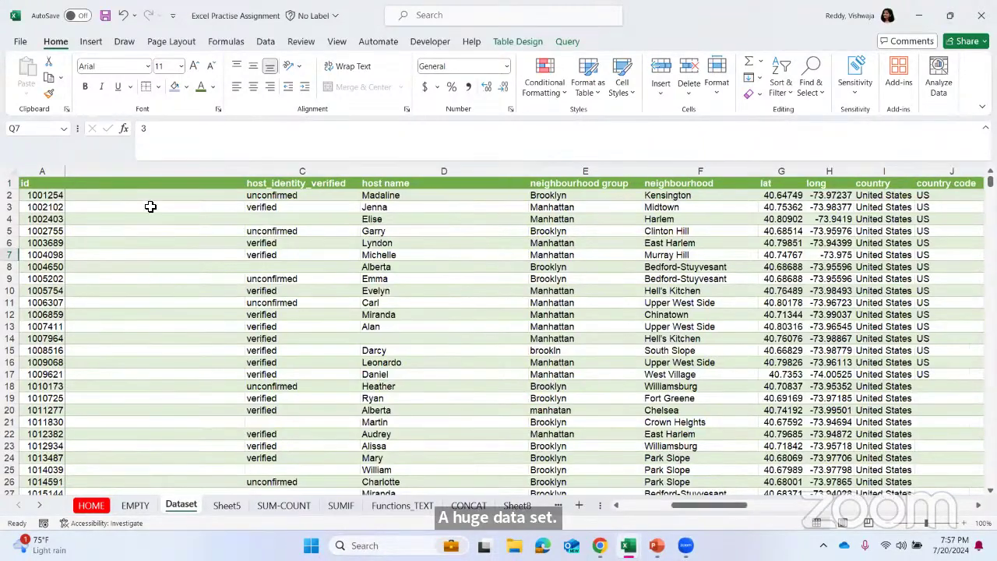
# Check the id column's entry count and look across the dataset as far as the price and review columns.
pyautogui.click(55, 170)
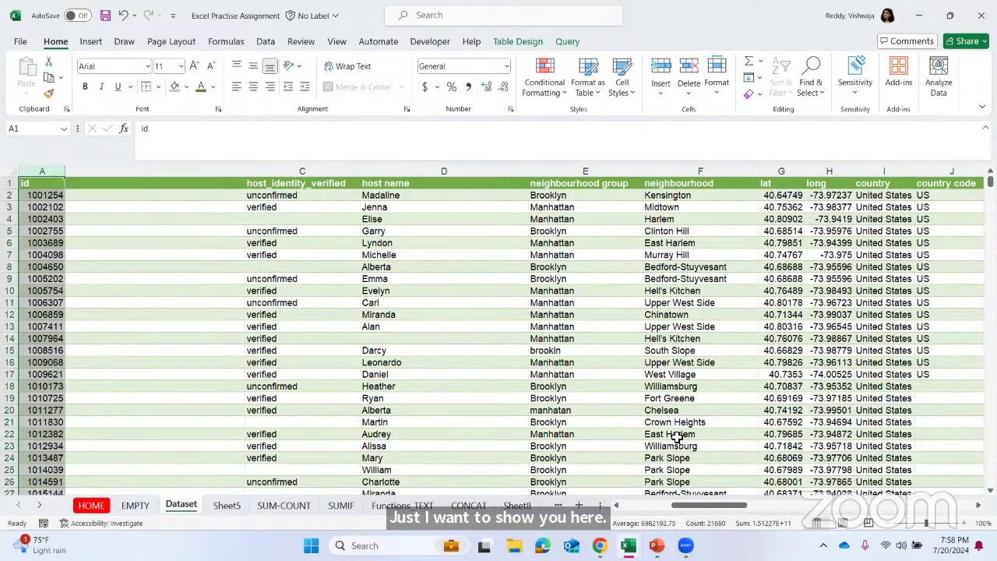
pyautogui.click(280, 230)
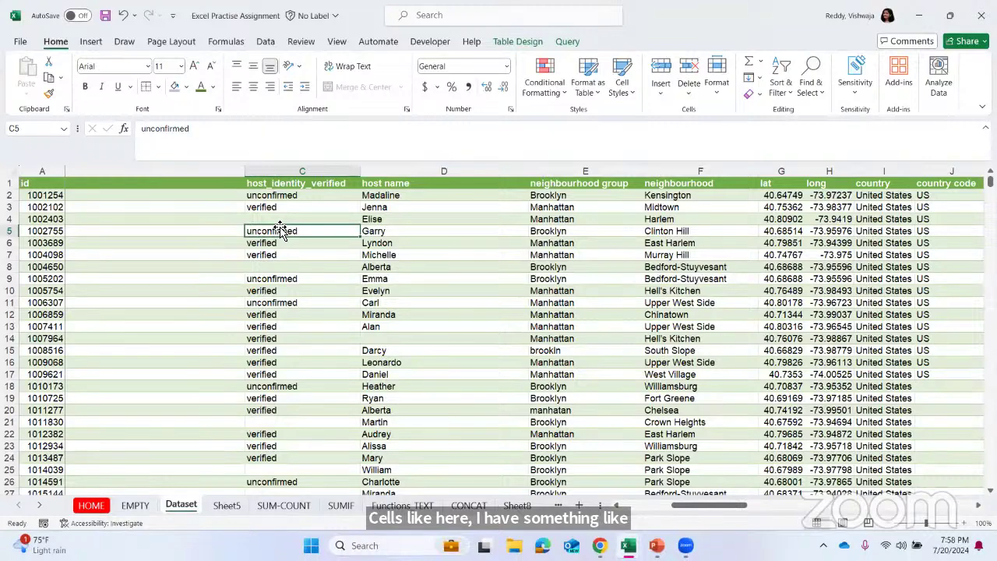
pyautogui.hscroll(6, 389, 250)
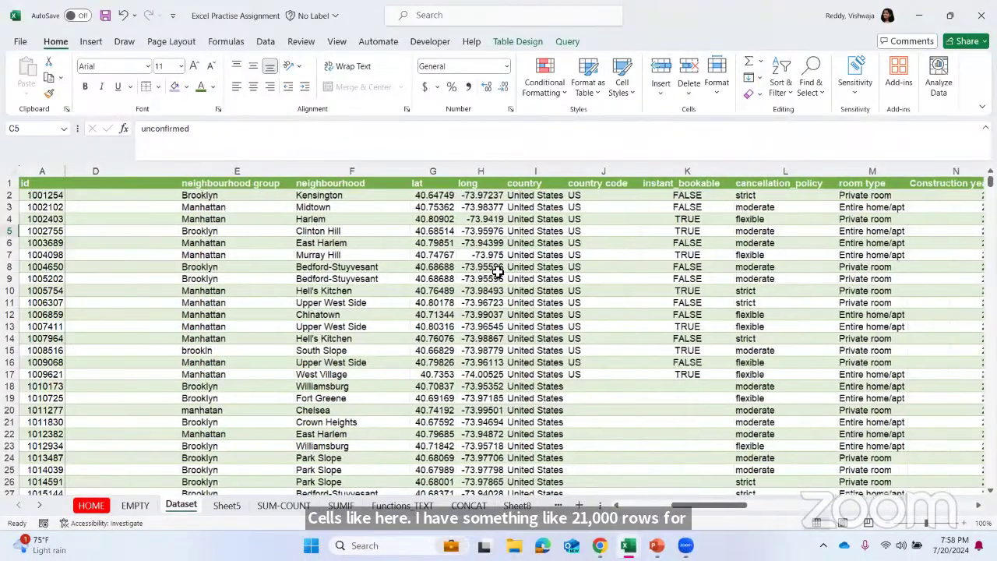
pyautogui.hscroll(5, 498, 272)
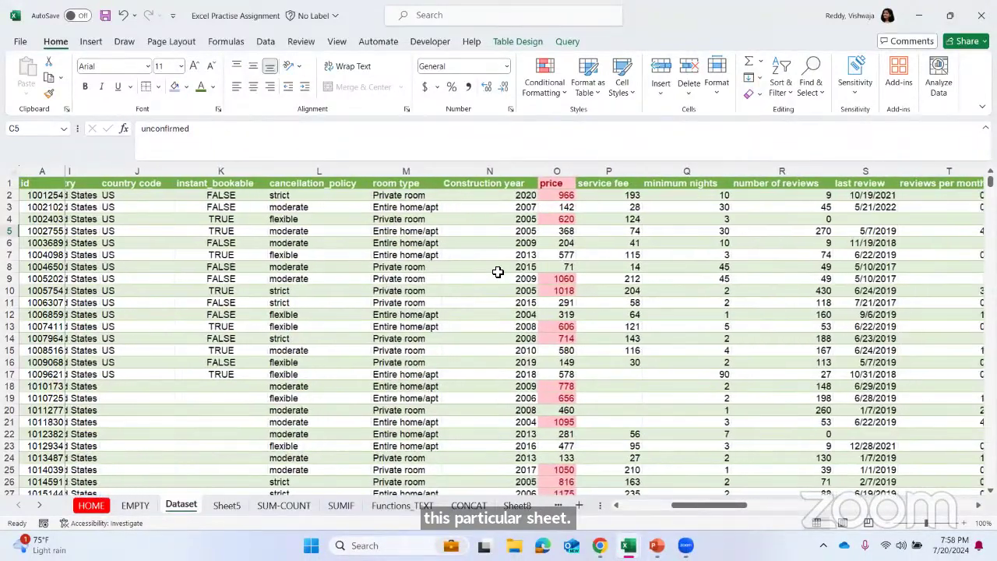
pyautogui.hscroll(3, 551, 219)
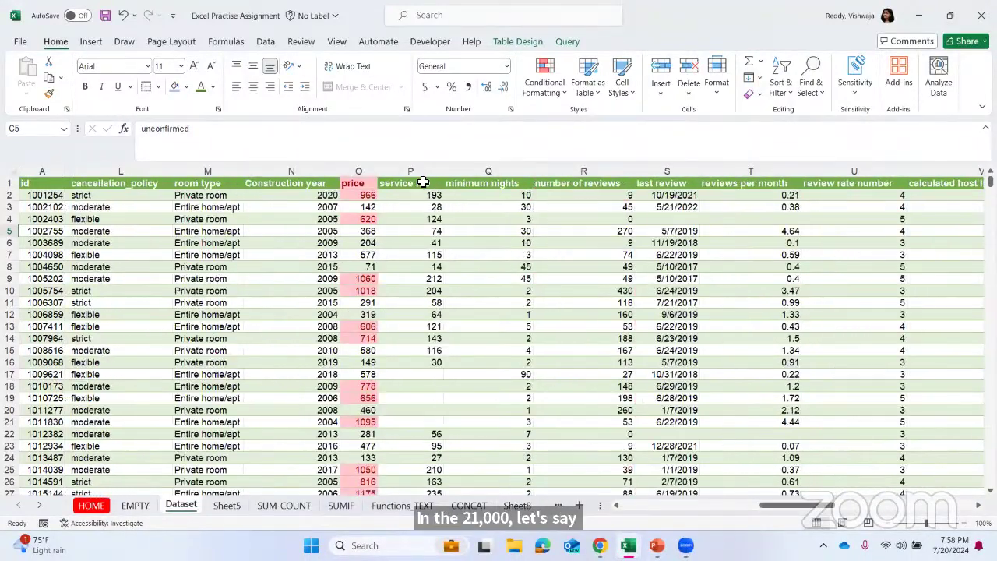
# Clear the conditional formatting rules from the price column of the Dataset sheet.
pyautogui.click(364, 182)
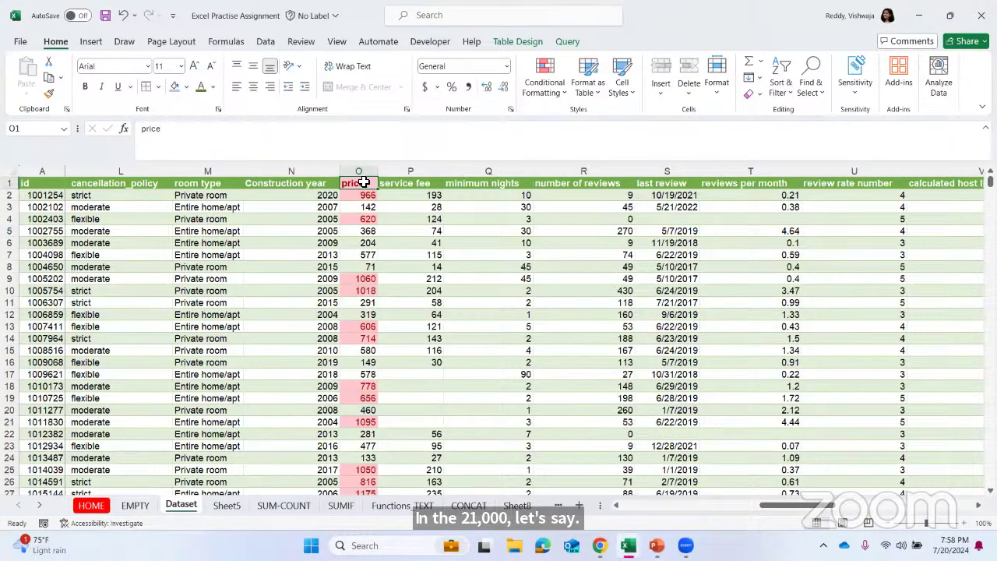
pyautogui.click(363, 170)
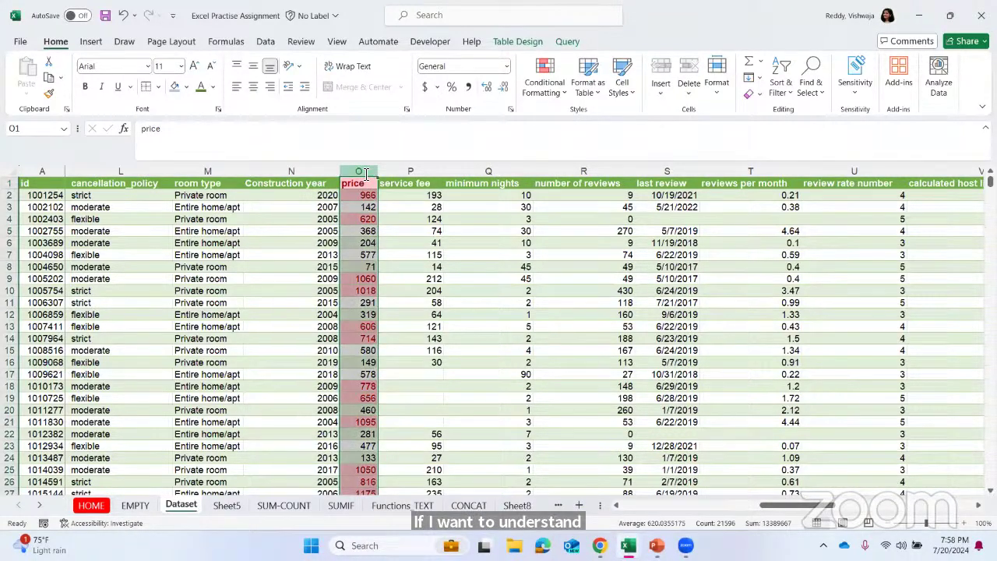
pyautogui.click(556, 96)
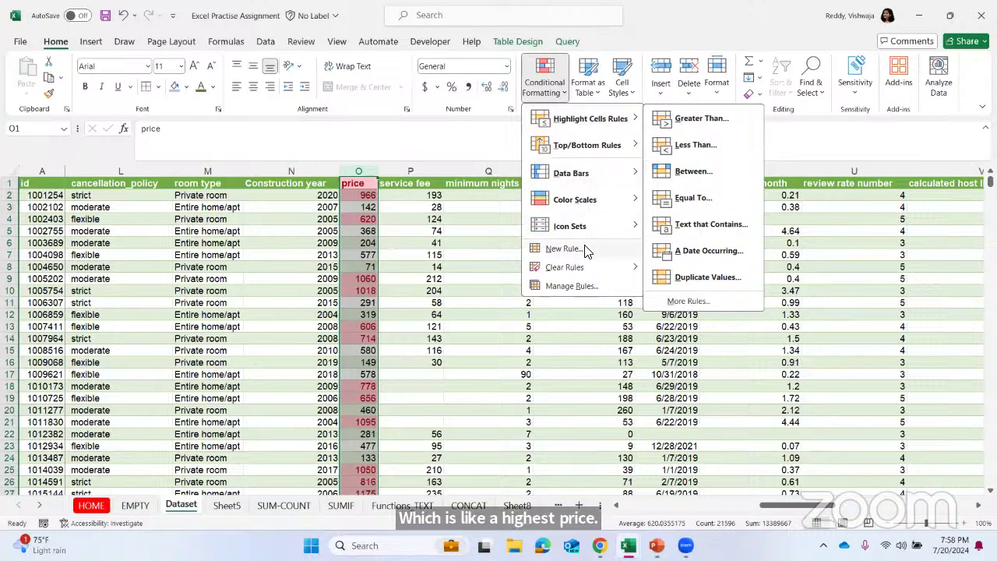
pyautogui.moveTo(581, 268)
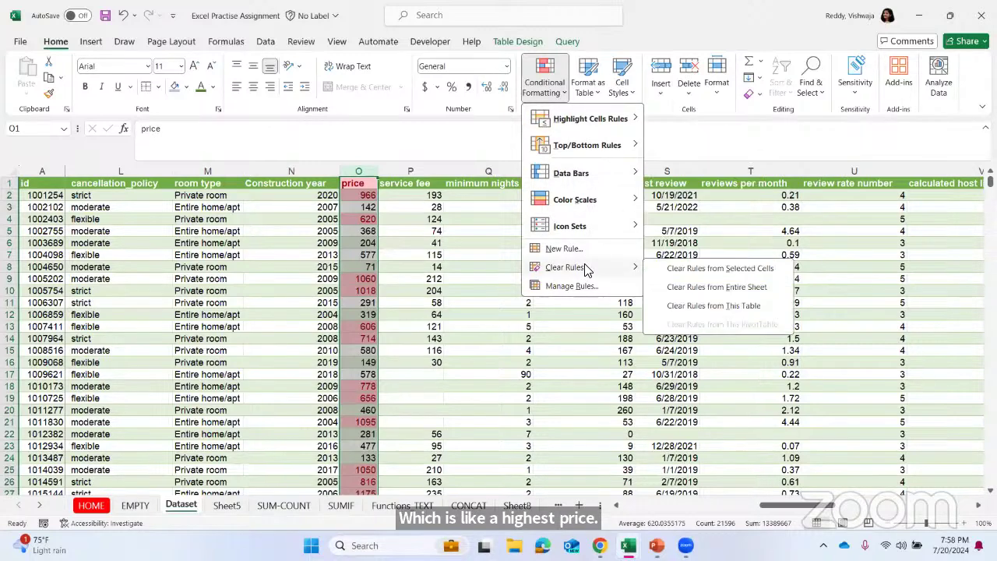
pyautogui.click(689, 270)
pyautogui.click(497, 271)
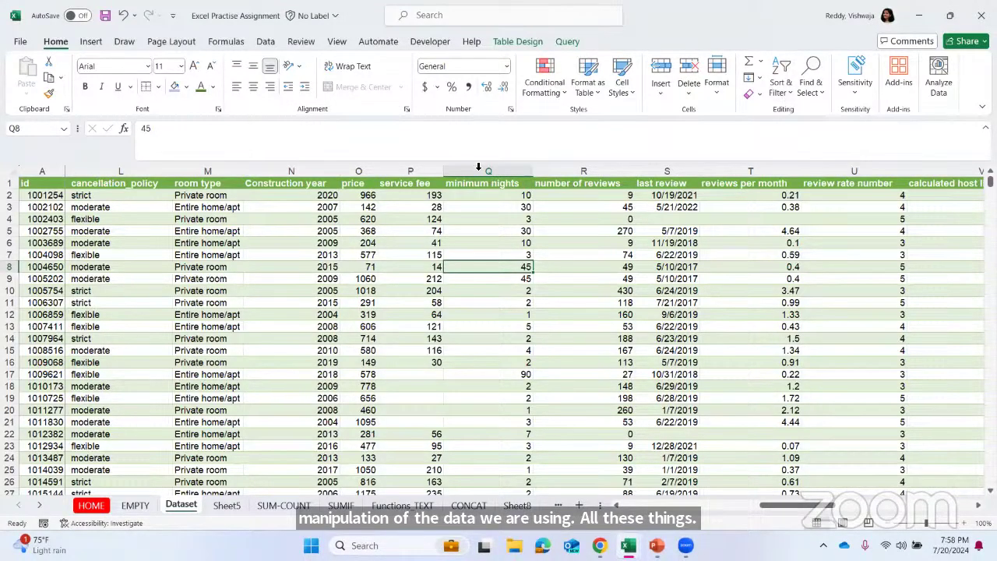
# Sort the dataset by the price column from lowest to highest.
pyautogui.click(360, 173)
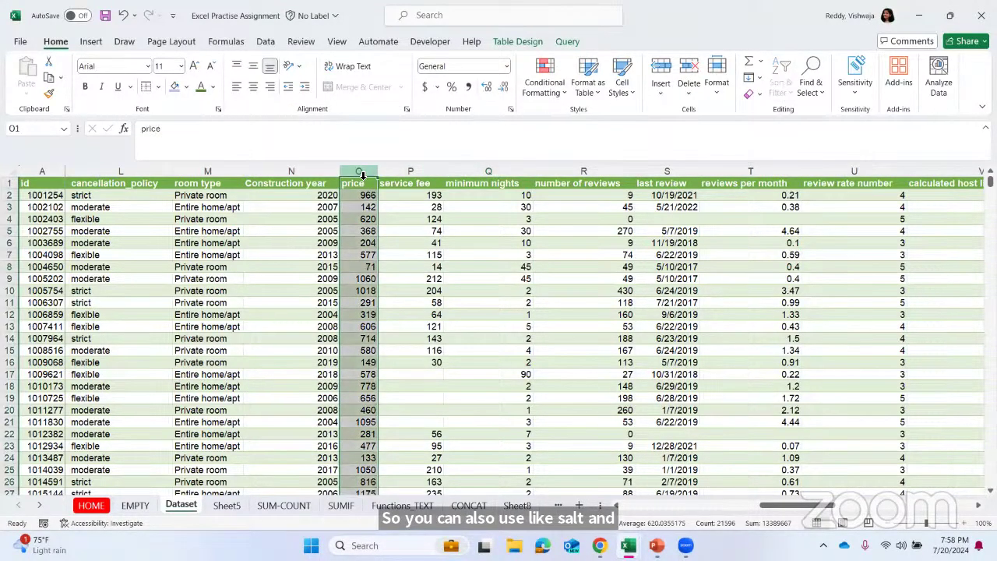
pyautogui.click(412, 205)
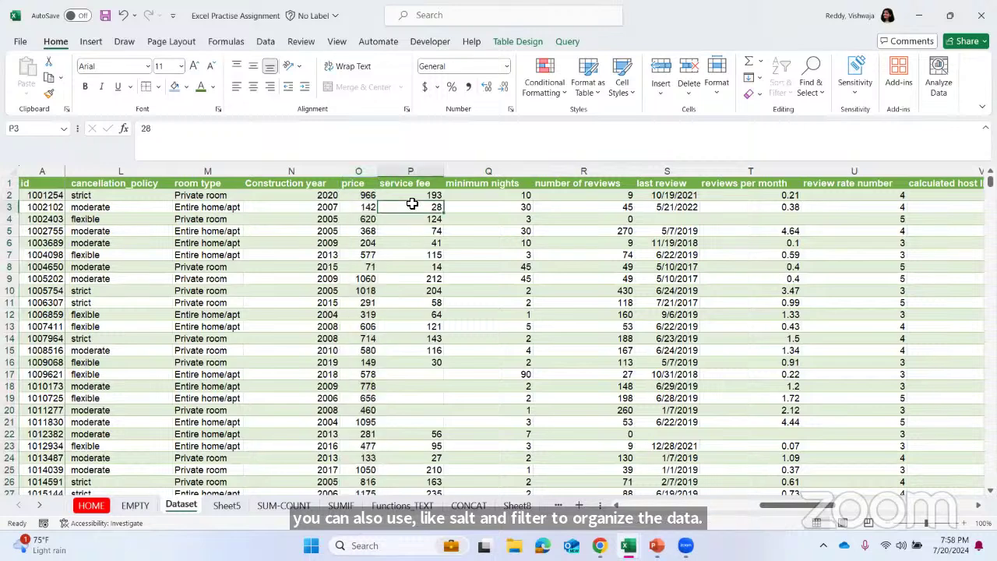
pyautogui.click(367, 183)
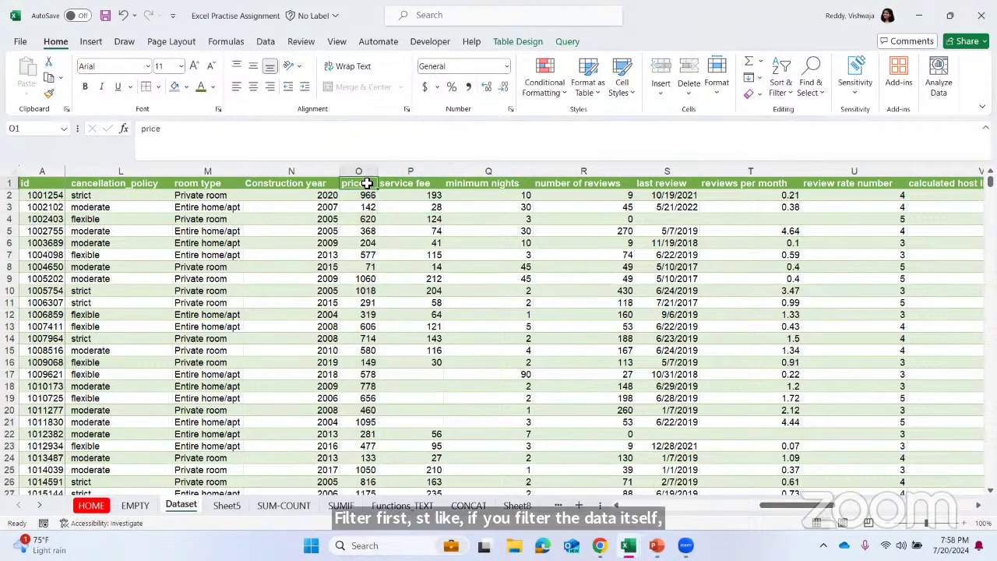
pyautogui.click(361, 175)
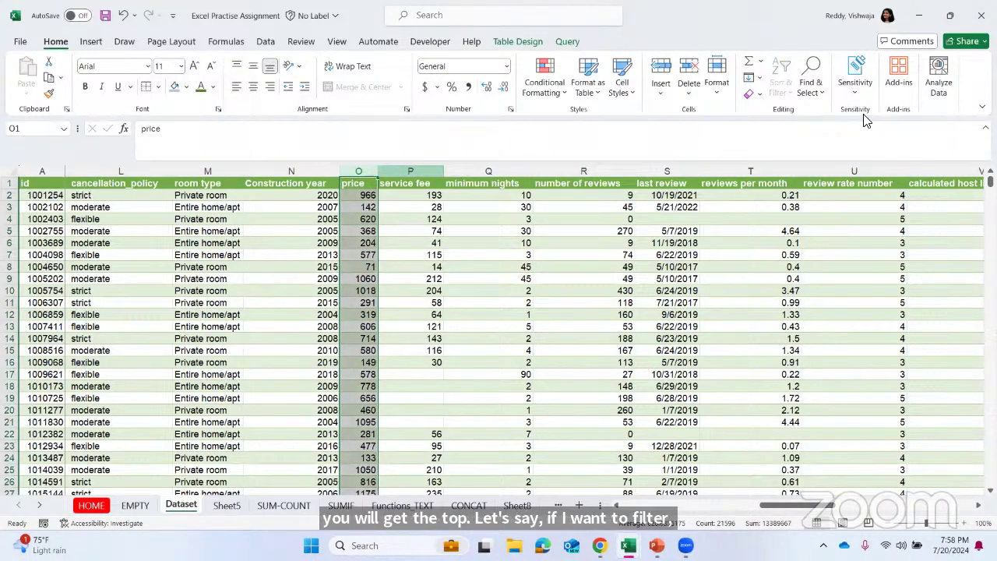
pyautogui.click(667, 338)
pyautogui.click(358, 185)
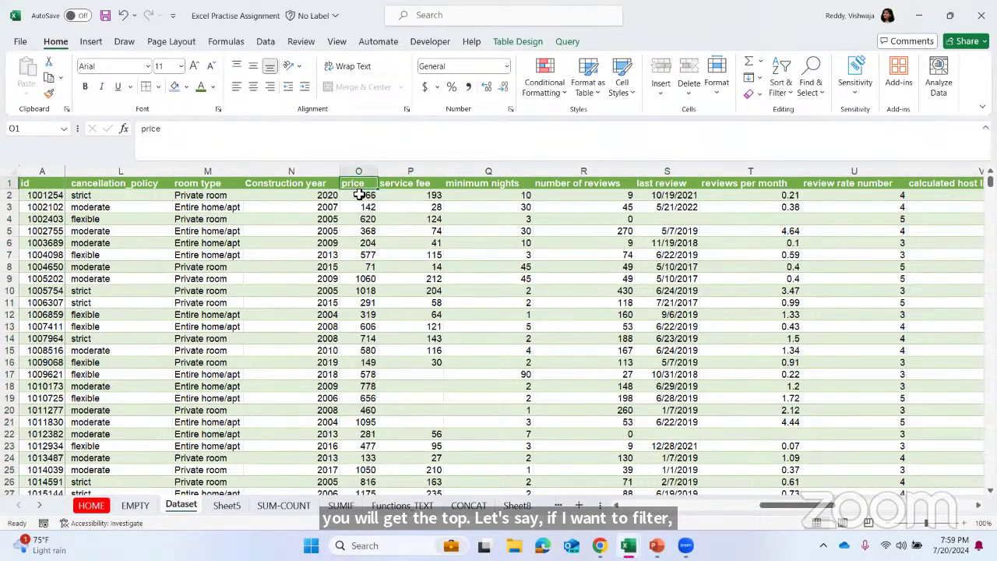
pyautogui.click(782, 87)
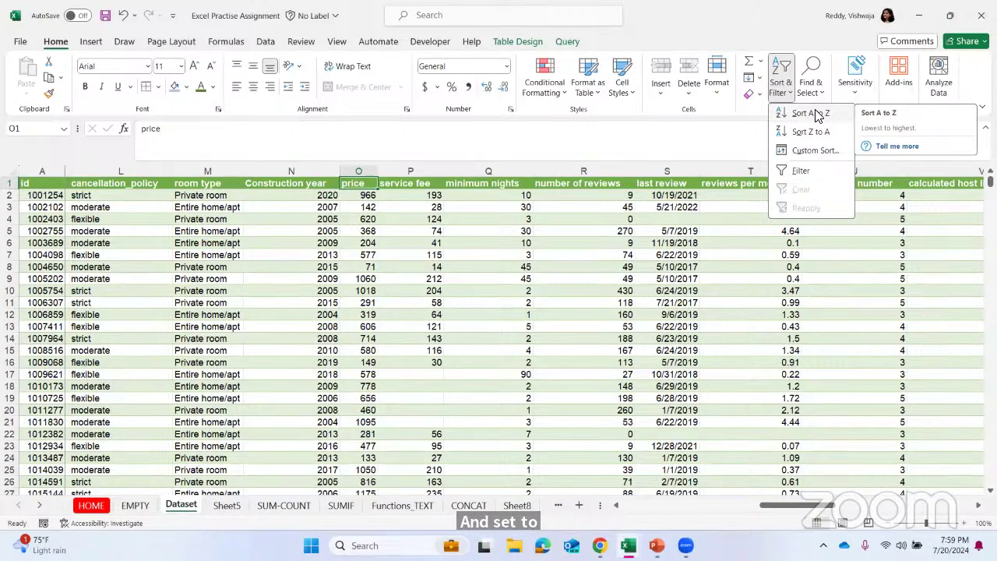
pyautogui.click(810, 114)
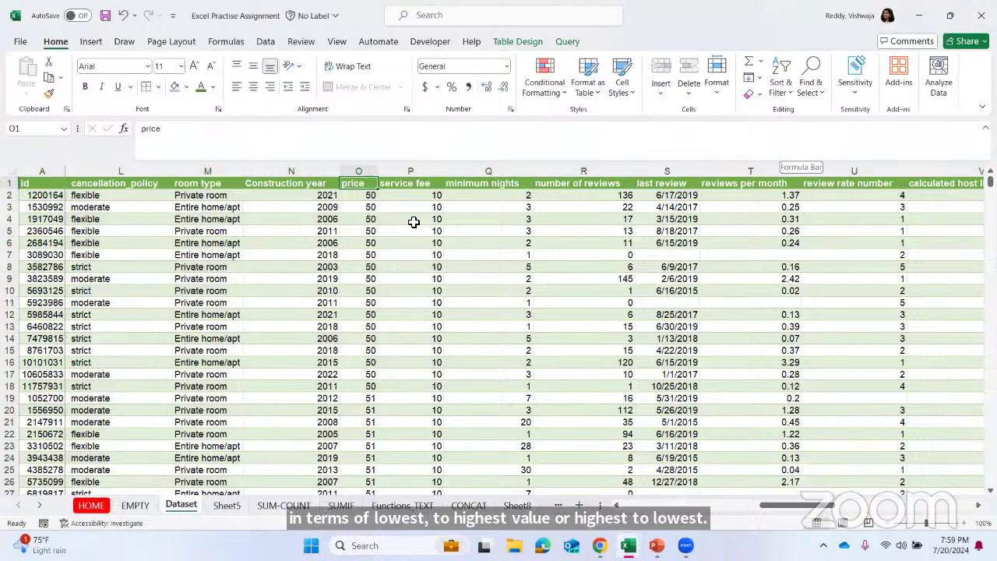
# Examine the sorted price and service fee columns and the options available for the price column.
pyautogui.click(374, 218)
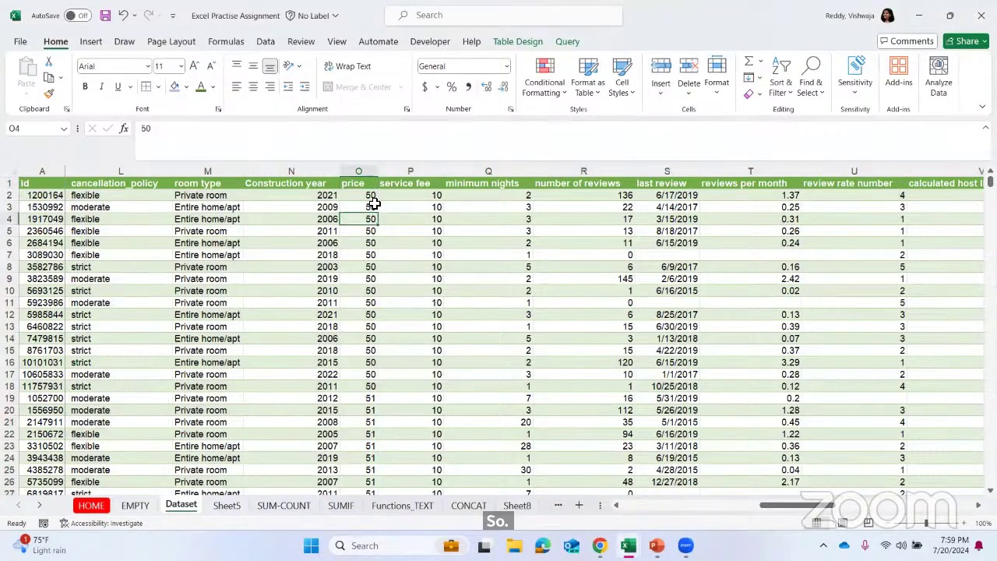
pyautogui.click(368, 171)
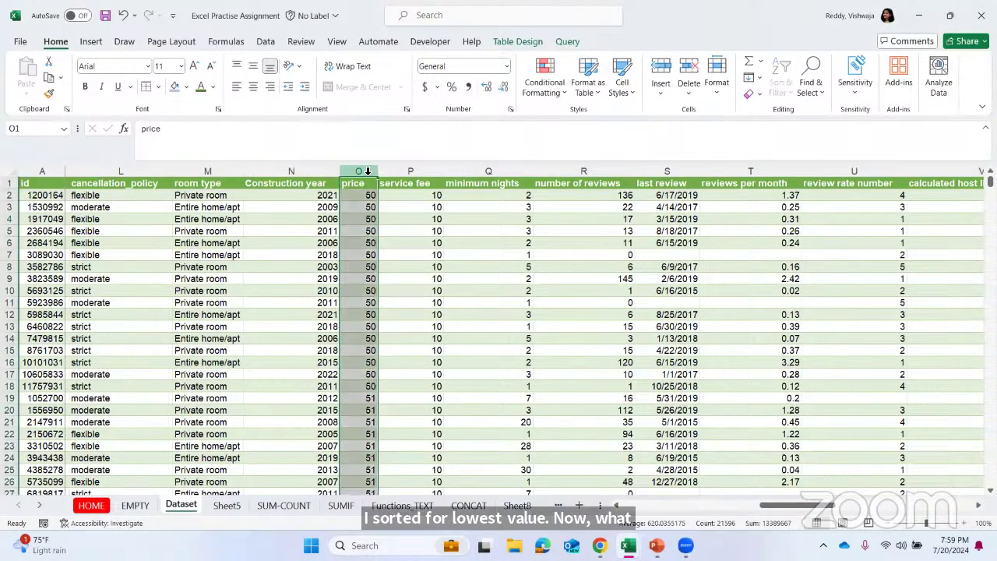
pyautogui.rightClick(368, 171)
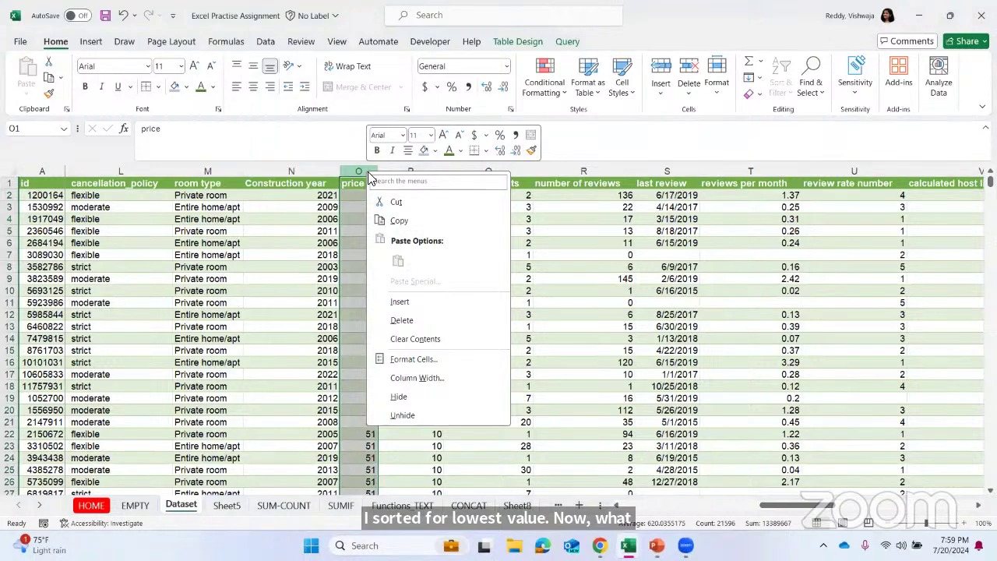
pyautogui.click(637, 210)
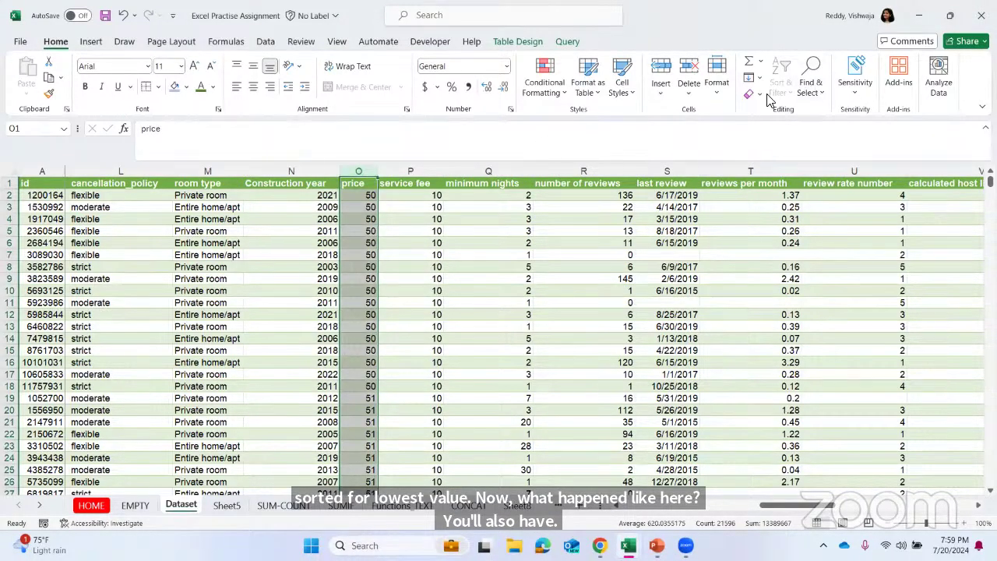
pyautogui.click(664, 243)
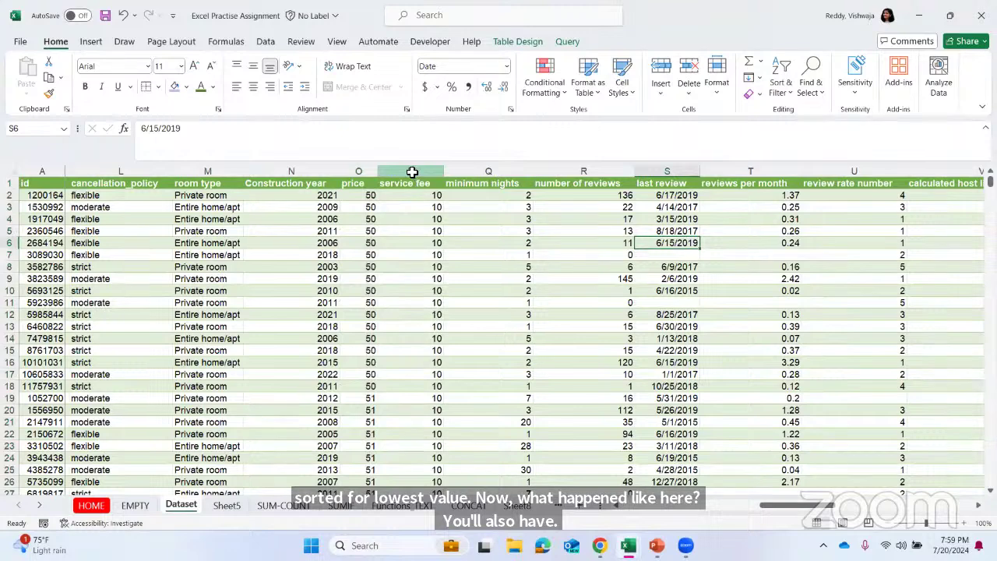
pyautogui.click(411, 171)
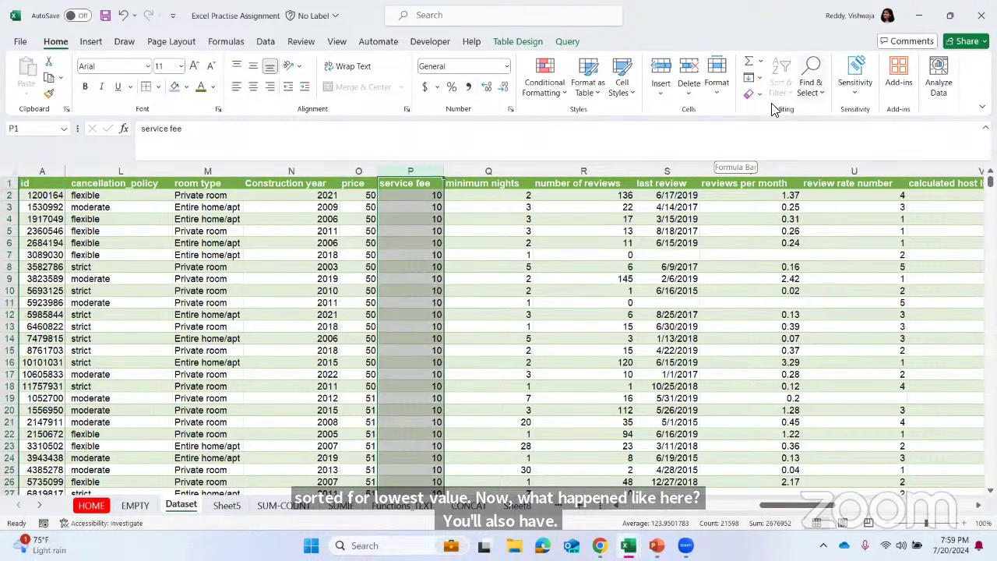
pyautogui.click(747, 230)
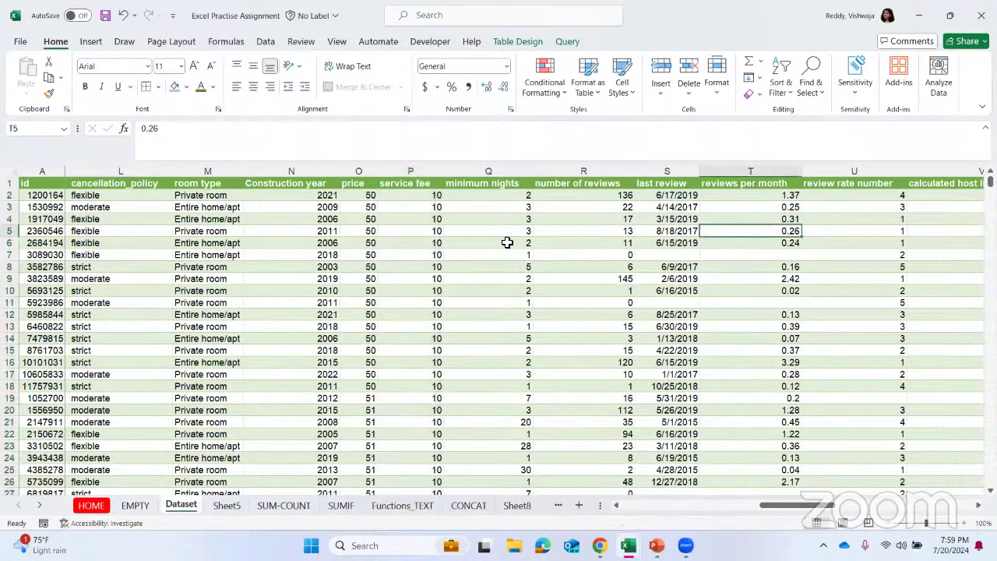
pyautogui.click(368, 209)
pyautogui.hscroll(-1, 328, 202)
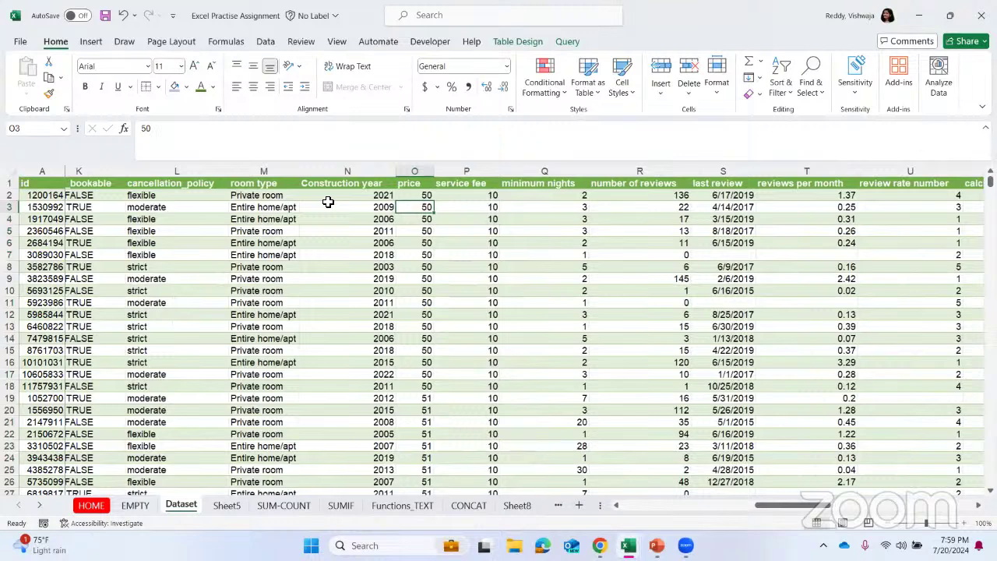
# Apply a gold fill to the room type and Construction year cells of the first record, M2:N2.
pyautogui.click(372, 192)
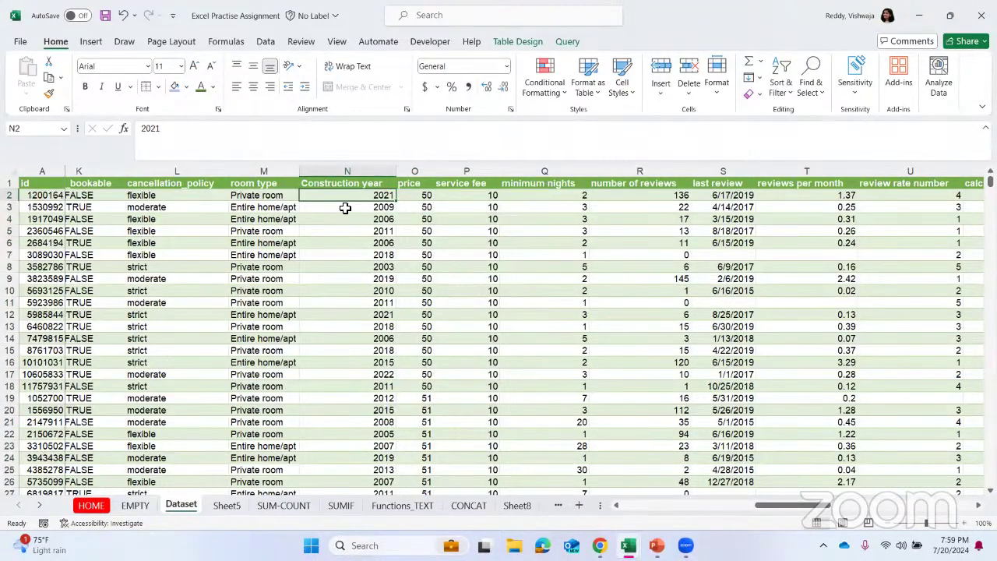
pyautogui.moveTo(234, 195); pyautogui.dragTo(344, 199)
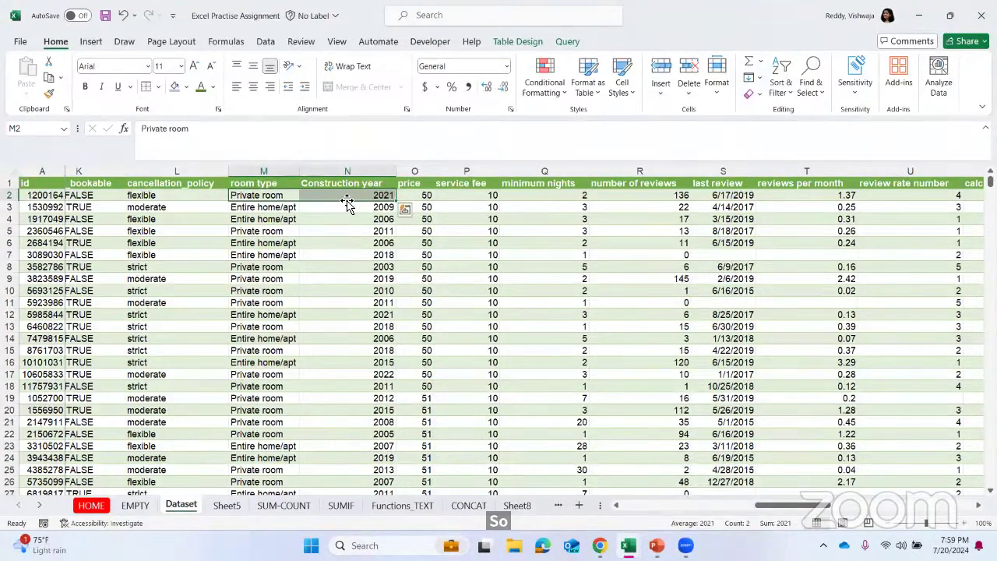
pyautogui.click(186, 88)
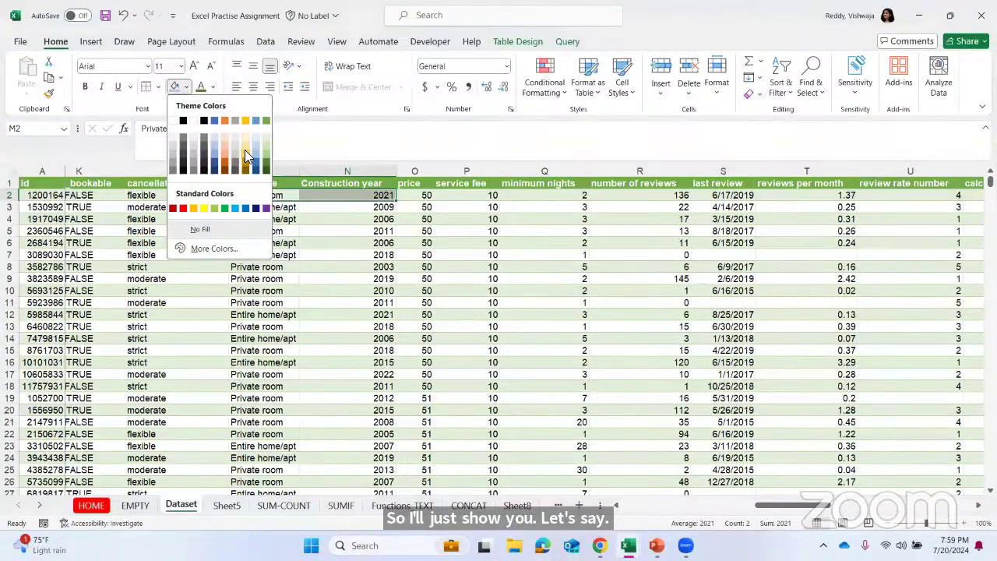
pyautogui.click(246, 151)
pyautogui.click(472, 268)
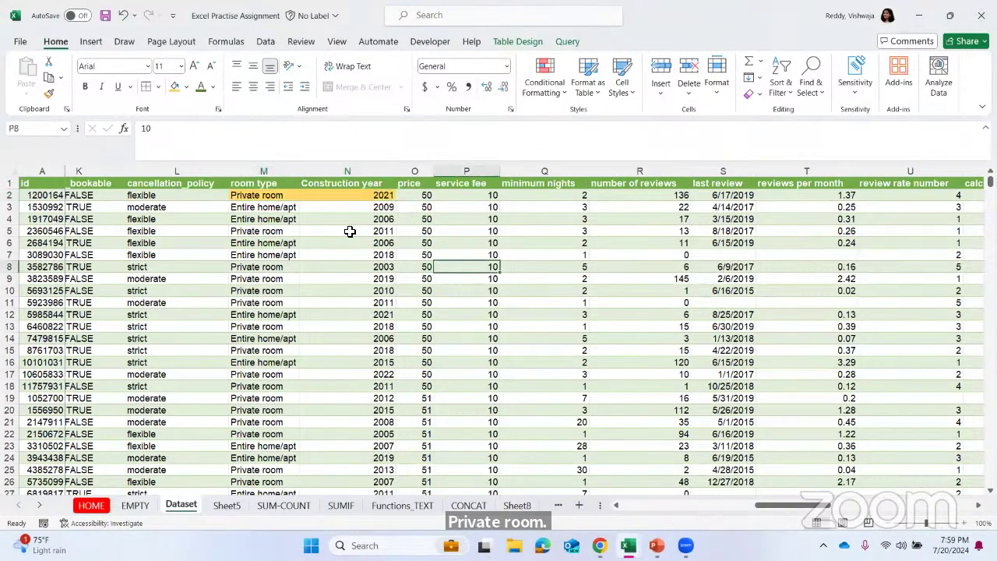
# Sort the dataset by the price column from highest to lowest.
pyautogui.click(413, 172)
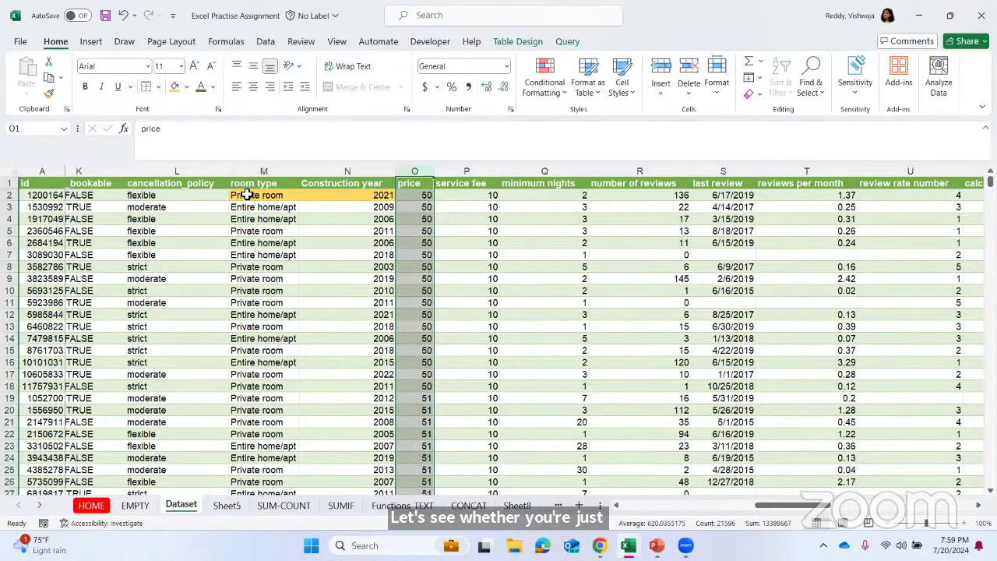
pyautogui.click(500, 209)
pyautogui.click(428, 181)
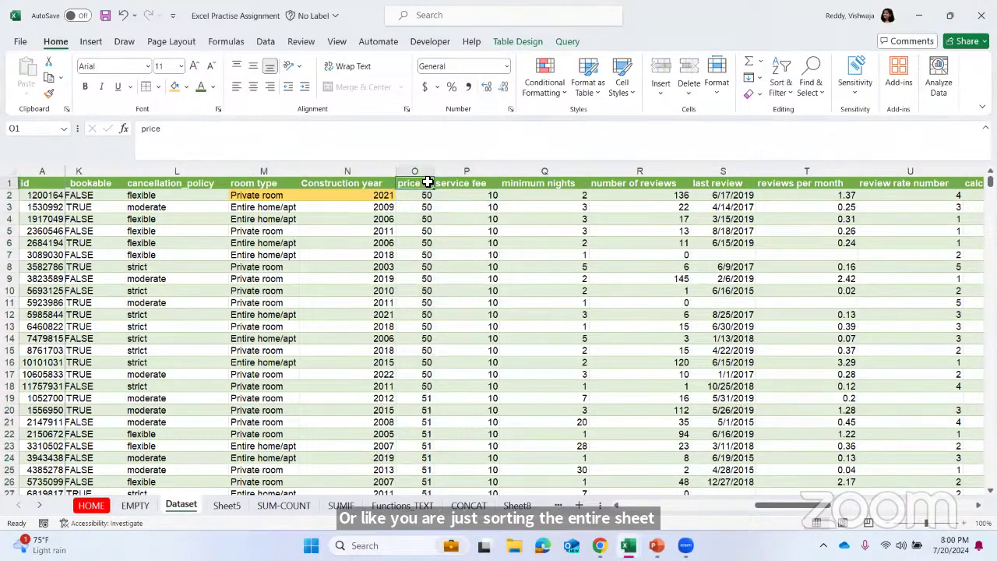
pyautogui.click(782, 87)
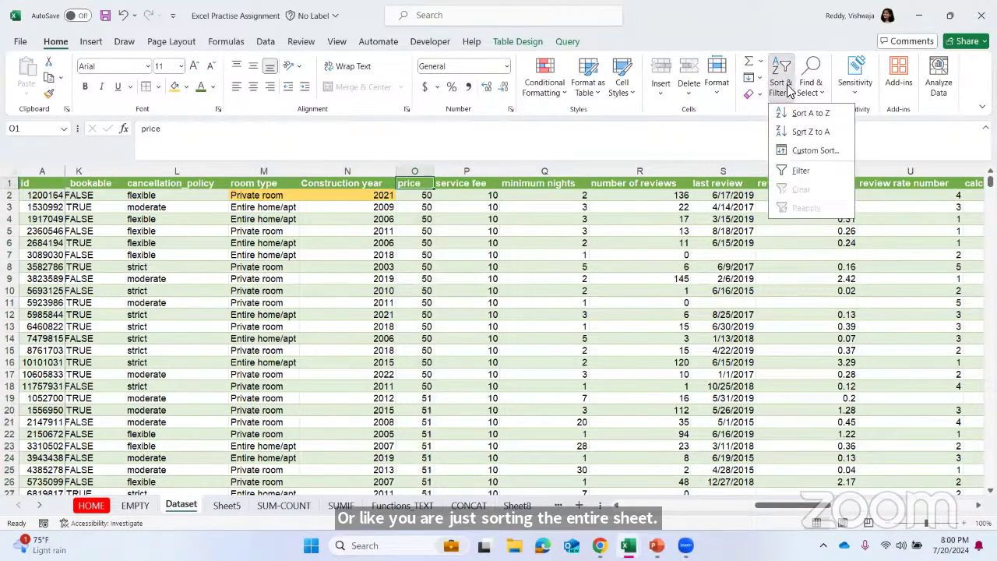
pyautogui.click(802, 134)
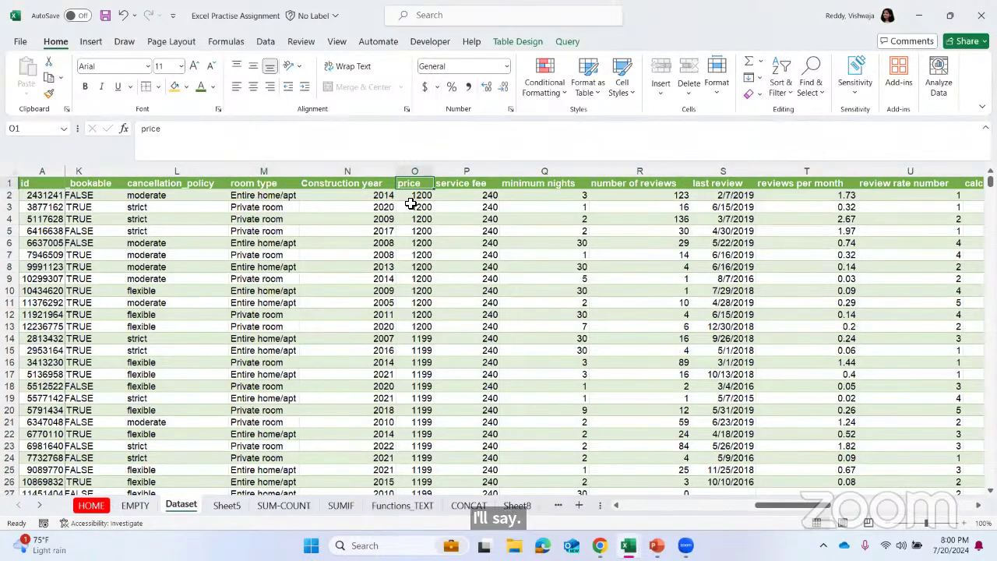
# Examine the room type, Construction year and price cells of the first rows to check whether entire records moved with the sort.
pyautogui.moveTo(273, 195); pyautogui.dragTo(352, 196)
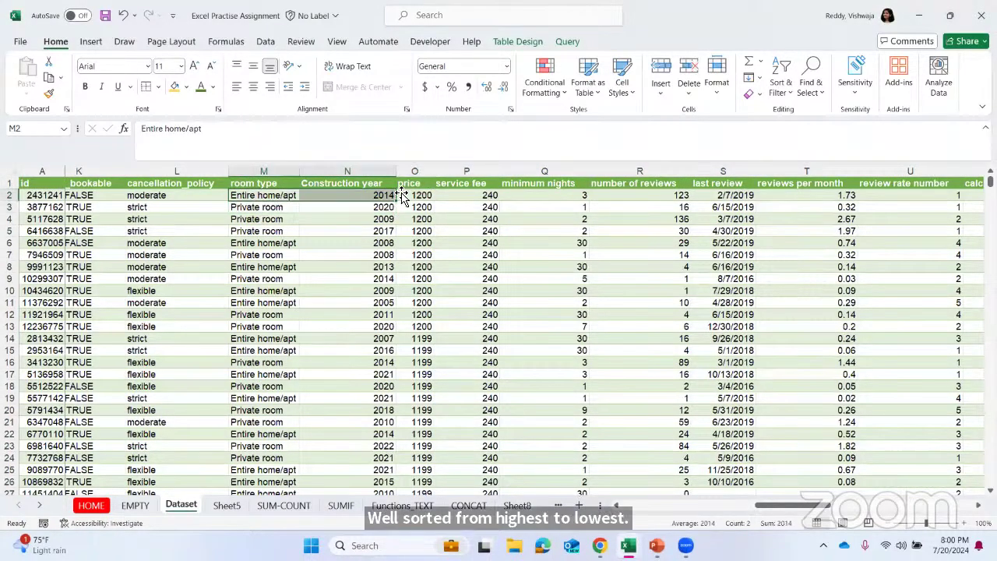
pyautogui.click(415, 172)
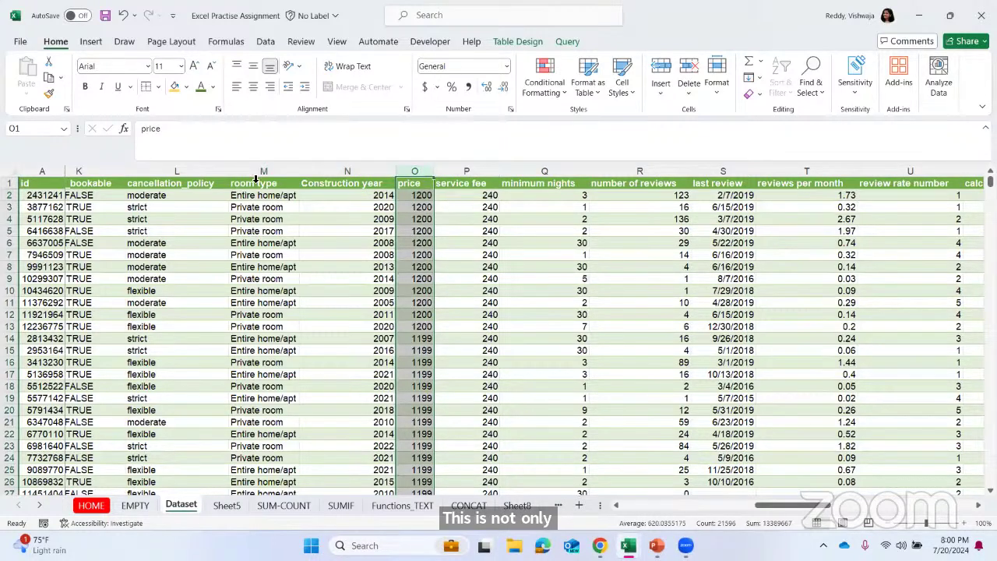
pyautogui.click(582, 229)
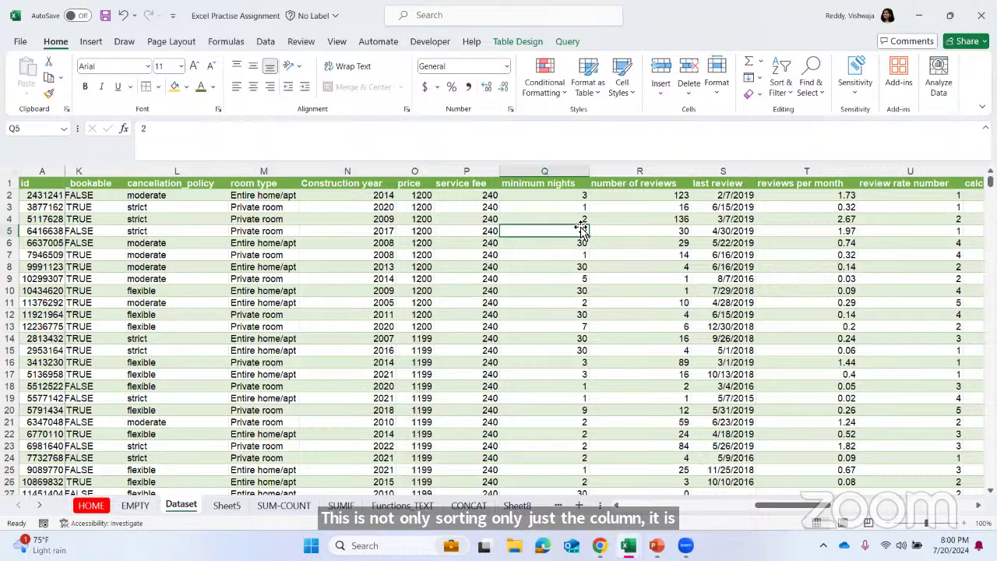
pyautogui.click(417, 170)
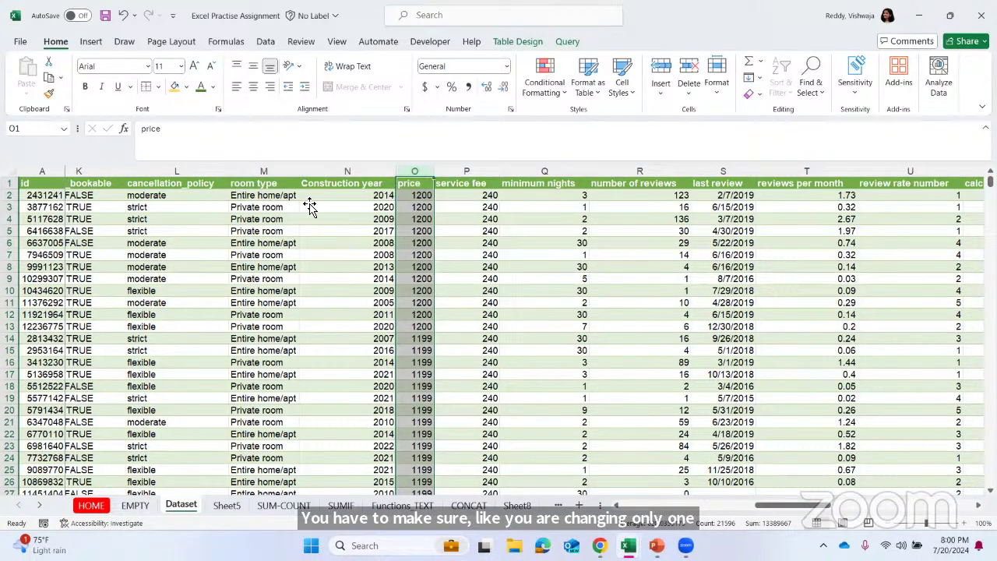
pyautogui.moveTo(263, 195); pyautogui.dragTo(409, 216)
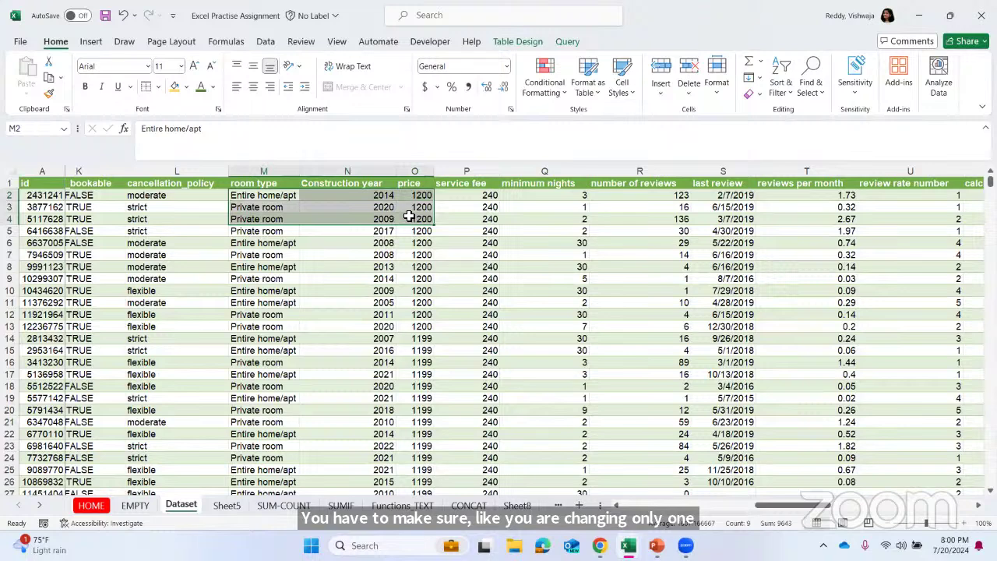
pyautogui.click(374, 265)
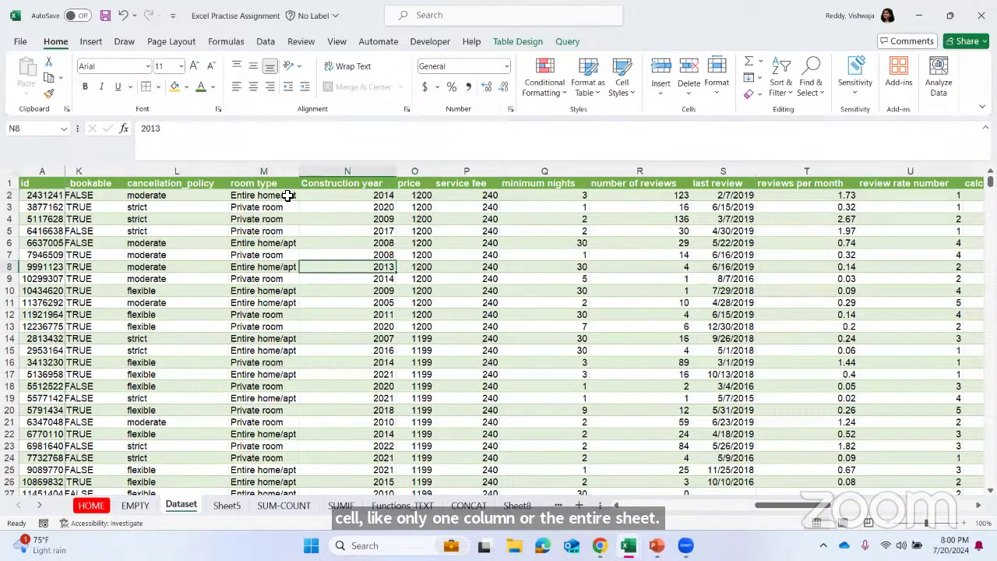
pyautogui.moveTo(287, 195); pyautogui.dragTo(354, 203)
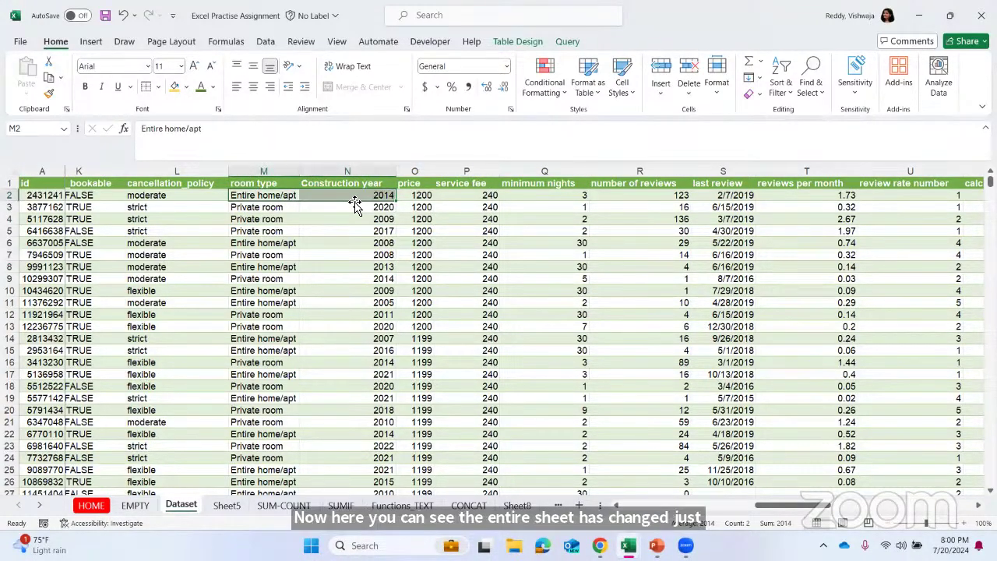
# Re-sort the dataset by the price column in ascending order.
pyautogui.click(422, 188)
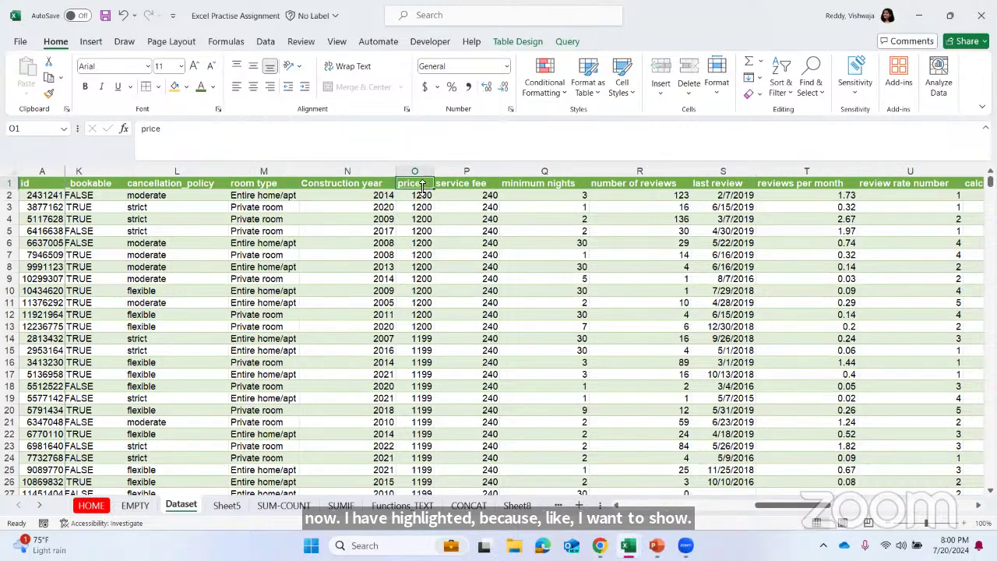
pyautogui.click(781, 88)
pyautogui.click(799, 116)
pyautogui.click(495, 243)
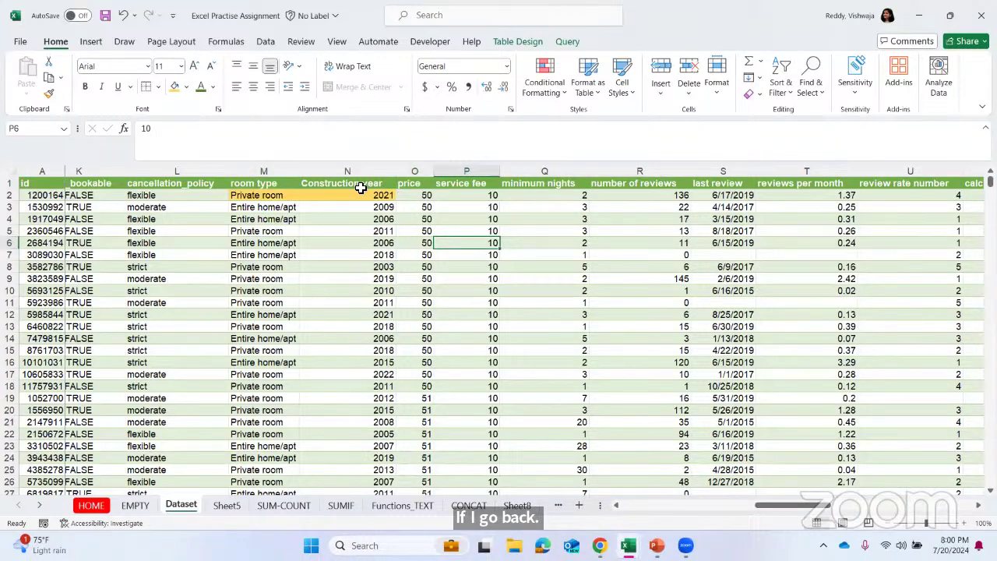
# Look across the first record's columns, from id and NAME through to house_rules, to check the entire row against its price.
pyautogui.click(420, 194)
pyautogui.hscroll(-10, 420, 195)
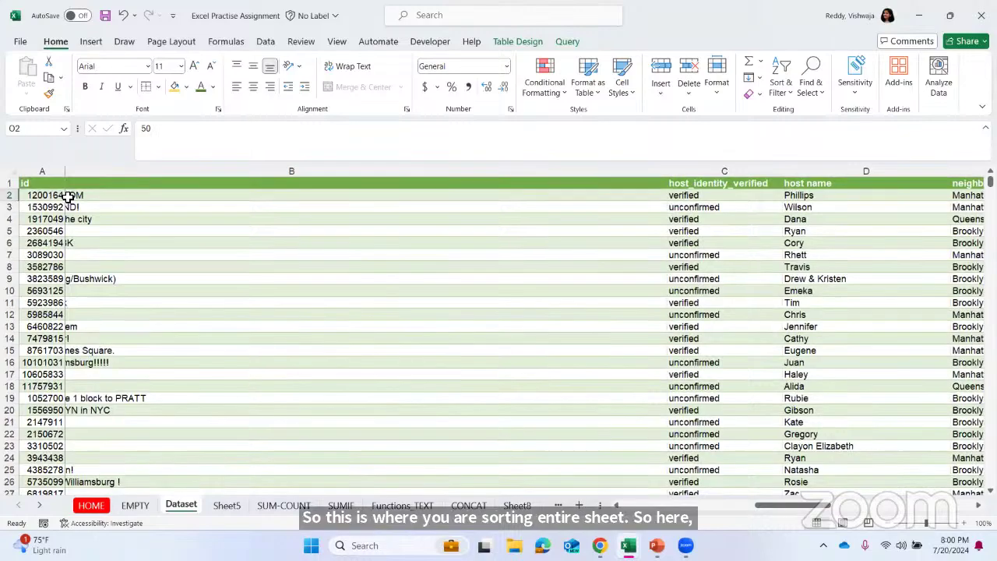
pyautogui.hscroll(8, 441, 215)
pyautogui.hscroll(5, 657, 226)
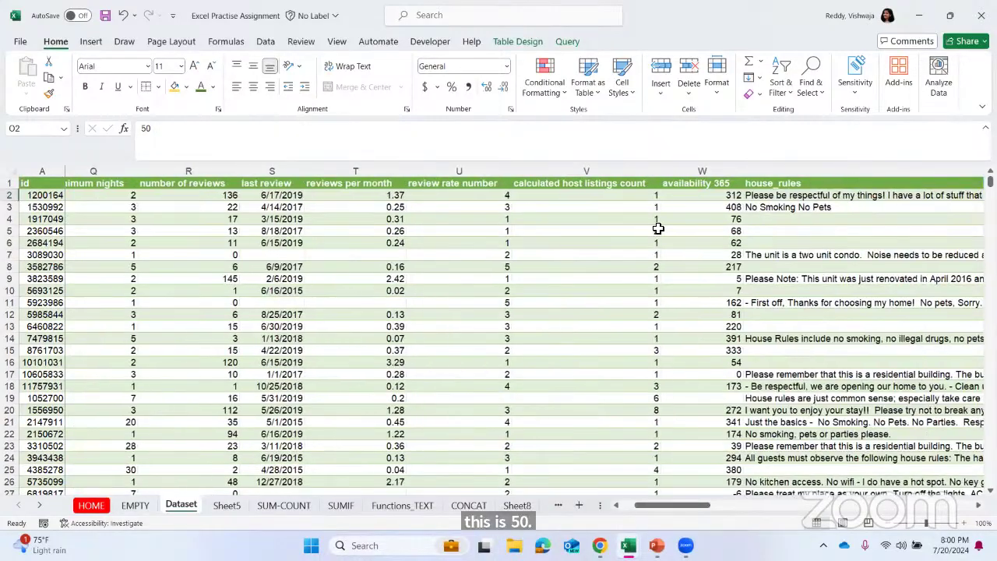
pyautogui.hscroll(-5, 676, 219)
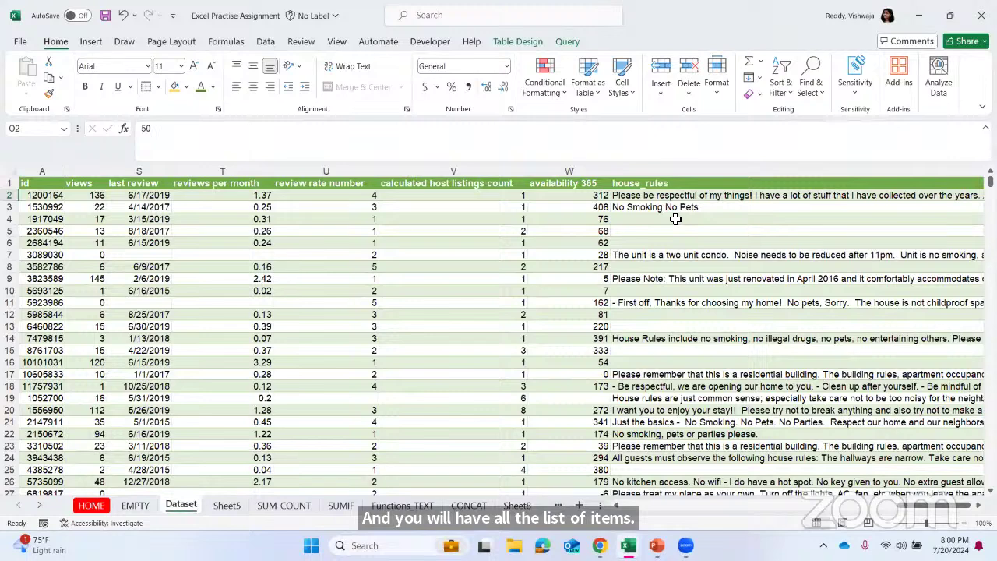
pyautogui.hscroll(-10, 303, 227)
pyautogui.click(358, 233)
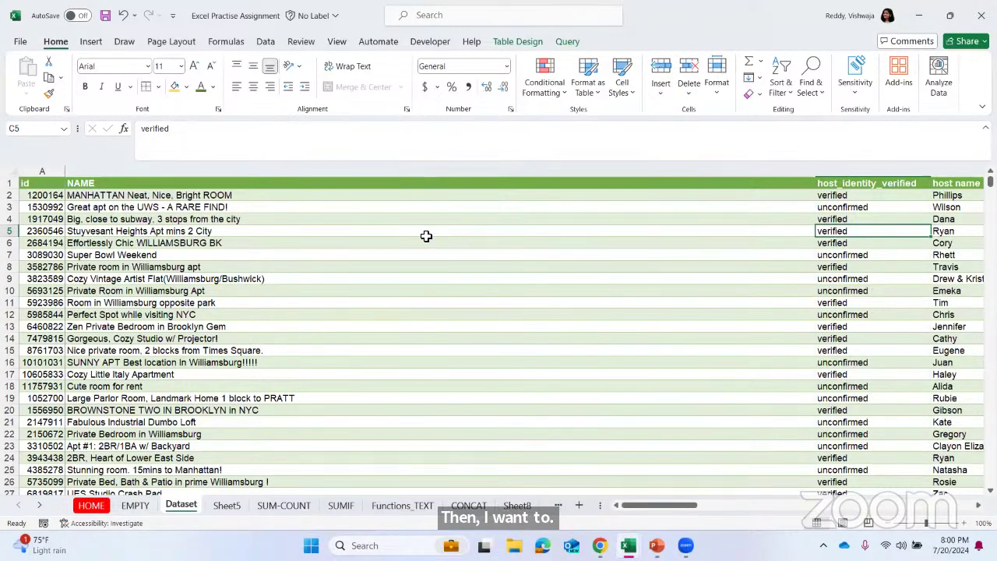
# Turn on filtering for the dataset and show only the rows whose host_identity_verified value is verified.
pyautogui.click(813, 183)
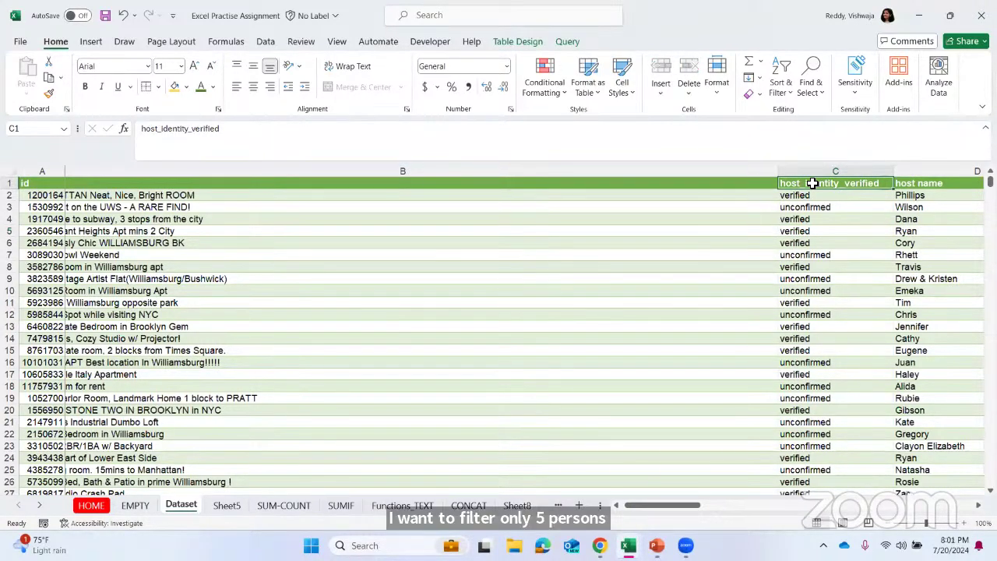
pyautogui.click(779, 87)
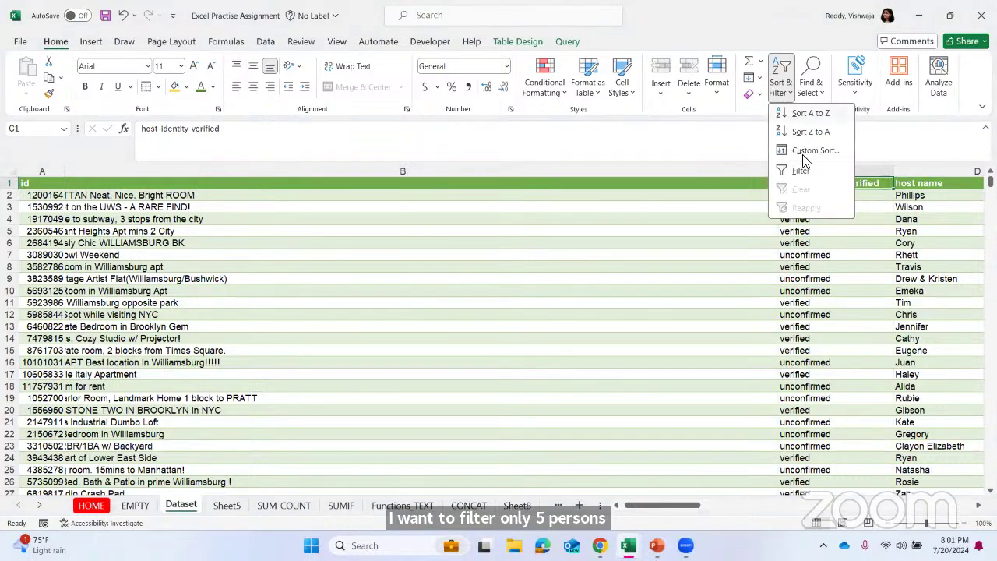
pyautogui.click(801, 172)
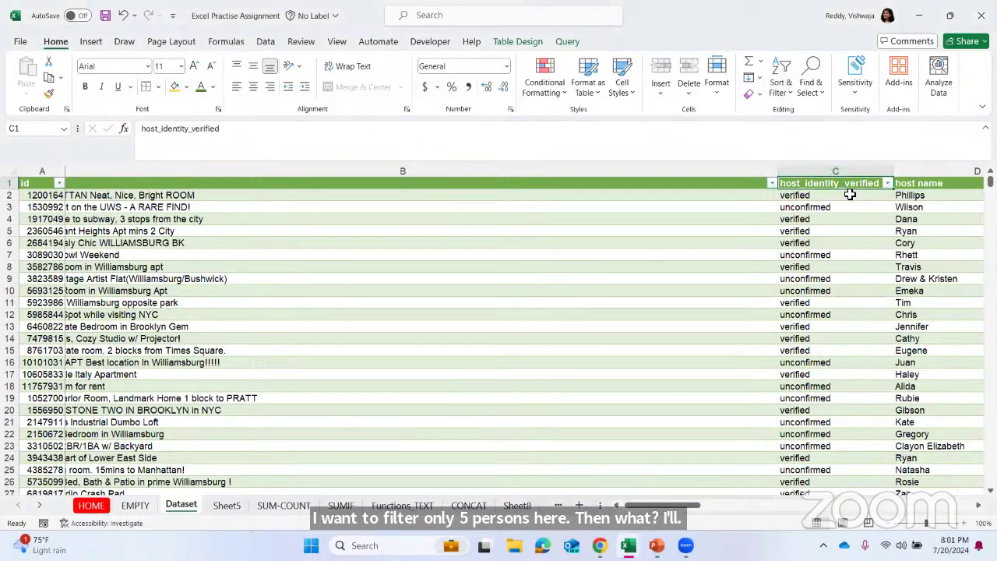
pyautogui.click(888, 186)
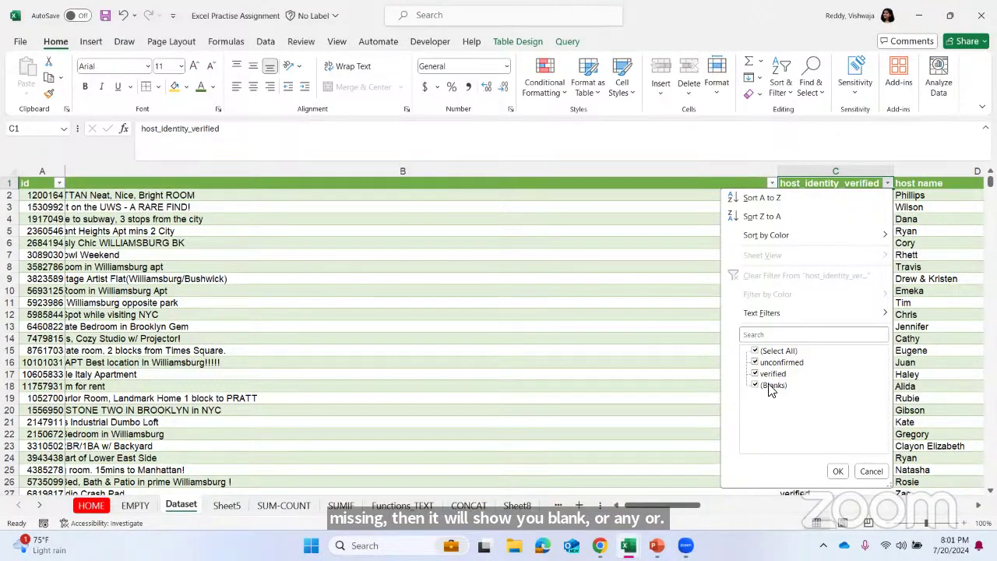
pyautogui.click(756, 352)
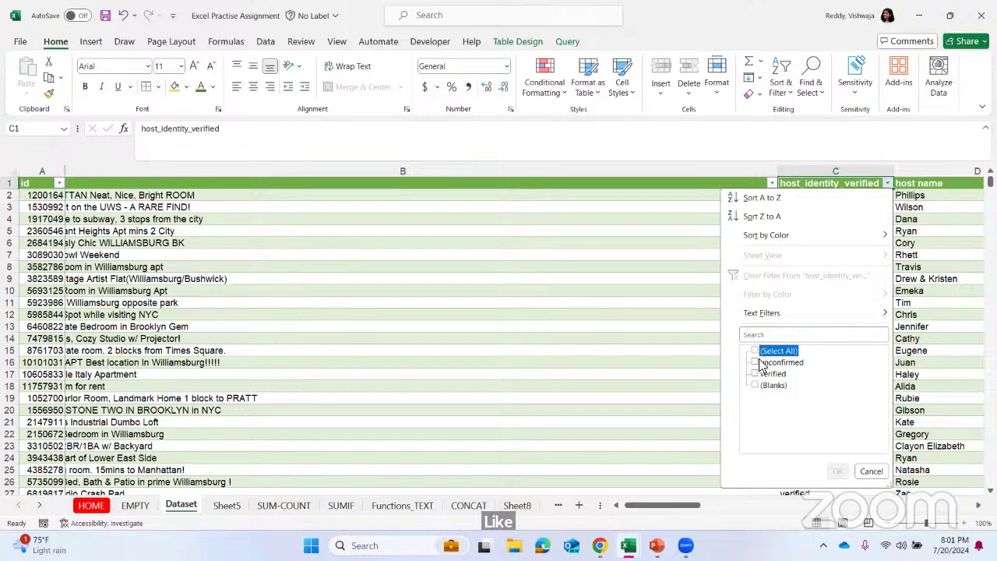
pyautogui.click(756, 374)
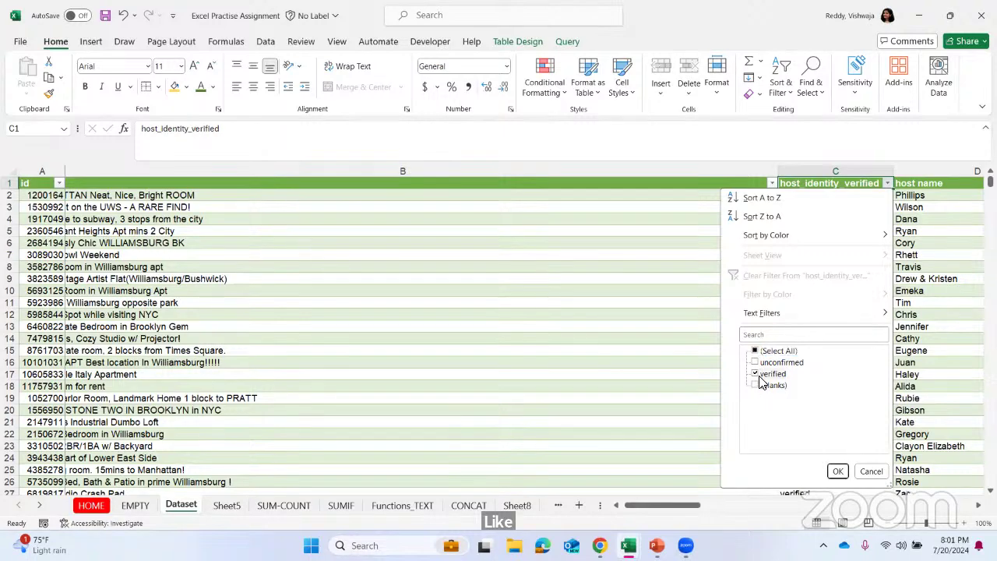
pyautogui.click(838, 472)
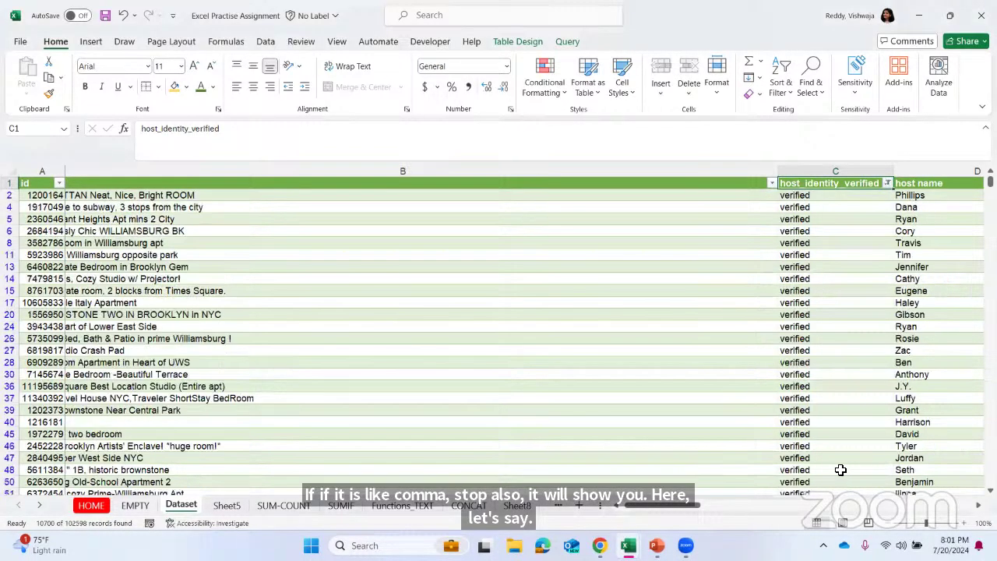
# Look through the rows filtered to verified in the host_identity_verified column.
pyautogui.scroll(-10, 810, 457)
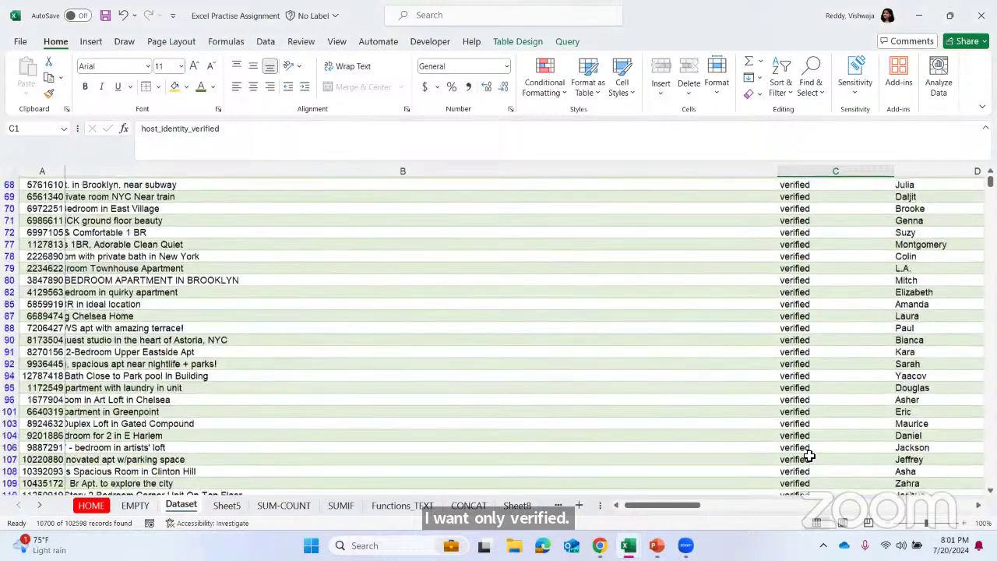
pyautogui.scroll(10, 811, 457)
pyautogui.click(824, 317)
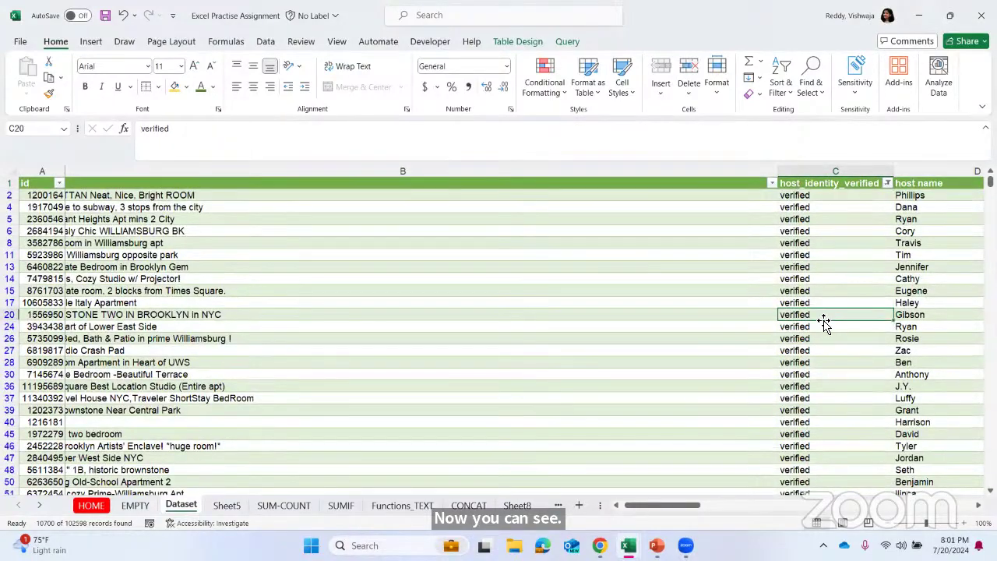
pyautogui.hscroll(5, 824, 321)
pyautogui.hscroll(-5, 824, 324)
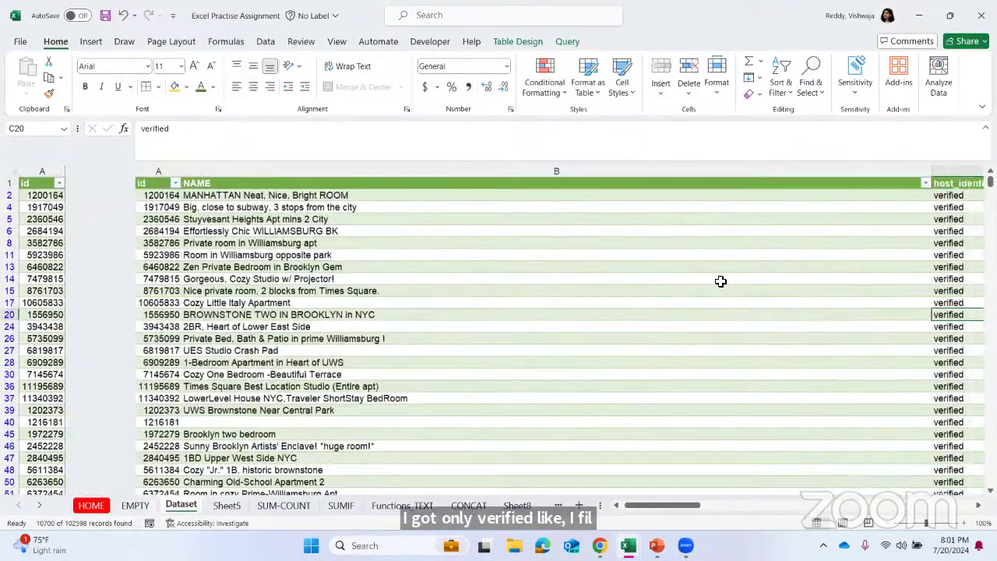
pyautogui.click(834, 195)
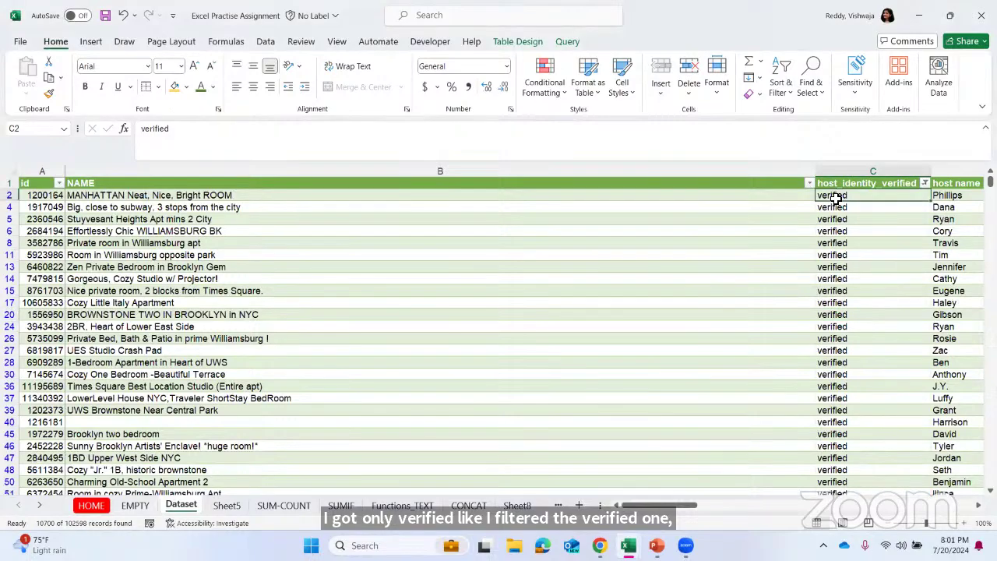
# Sort the filtered listings by the price column in descending order.
pyautogui.hscroll(5, 836, 197)
pyautogui.hscroll(3, 836, 199)
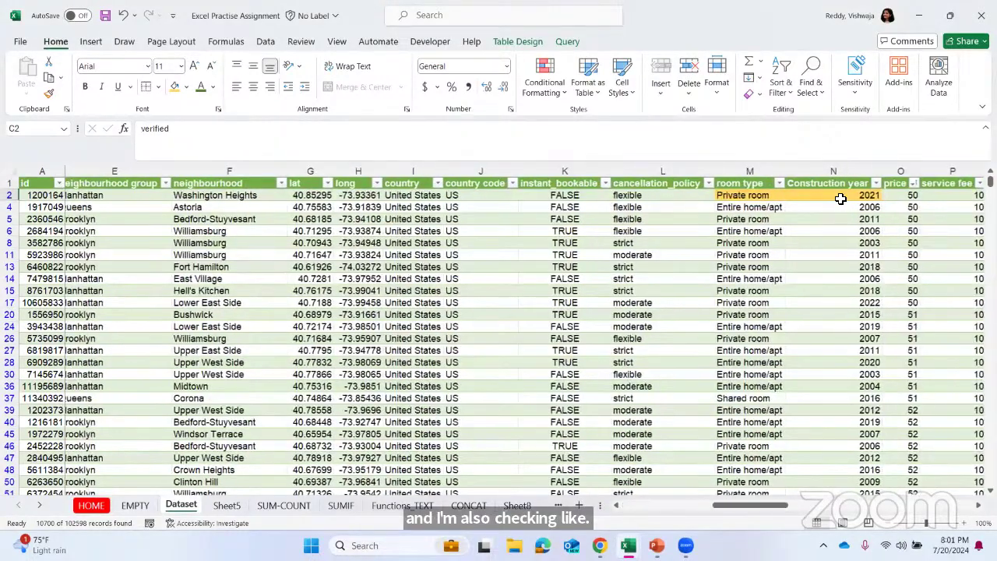
pyautogui.hscroll(2, 857, 200)
pyautogui.click(830, 200)
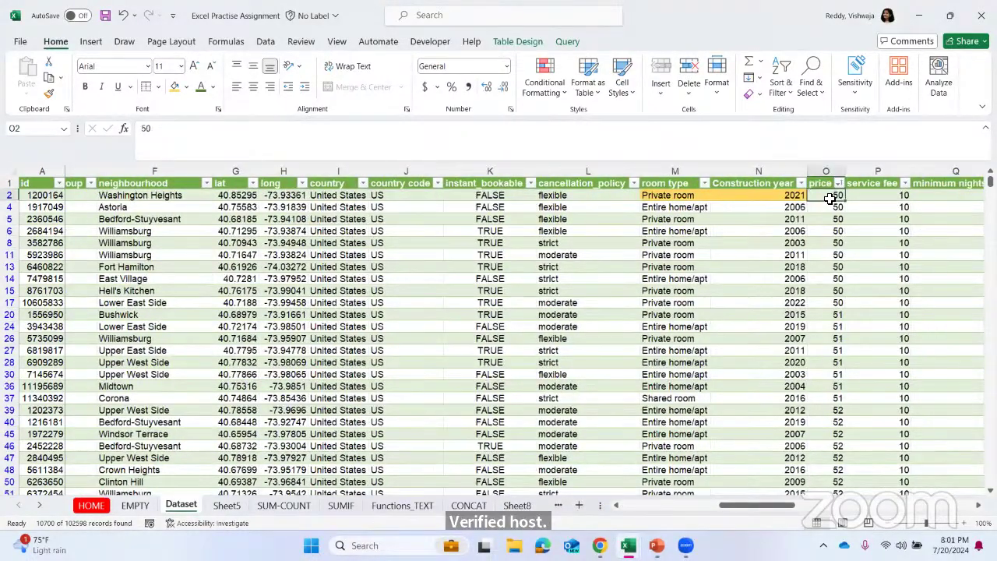
pyautogui.click(834, 182)
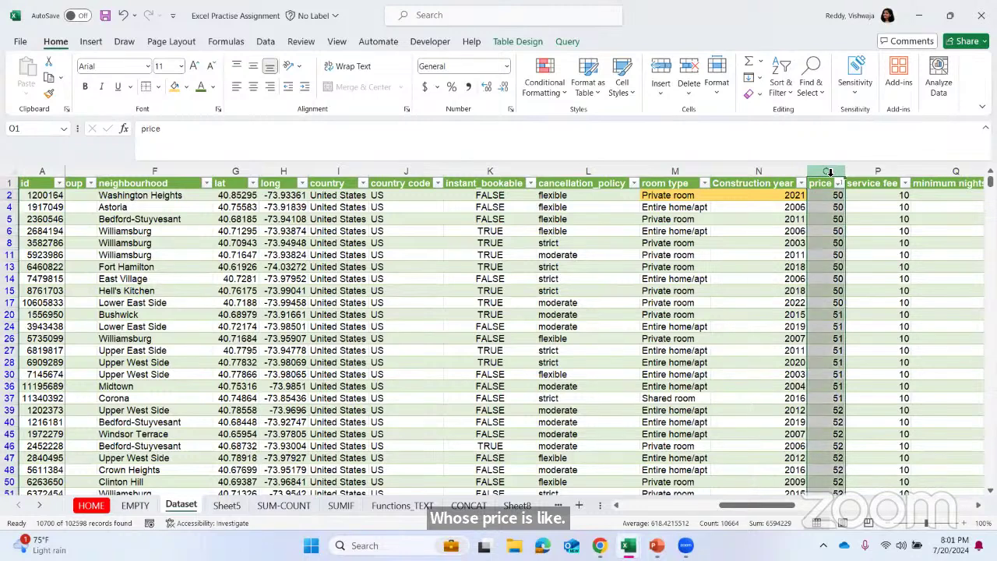
pyautogui.click(785, 92)
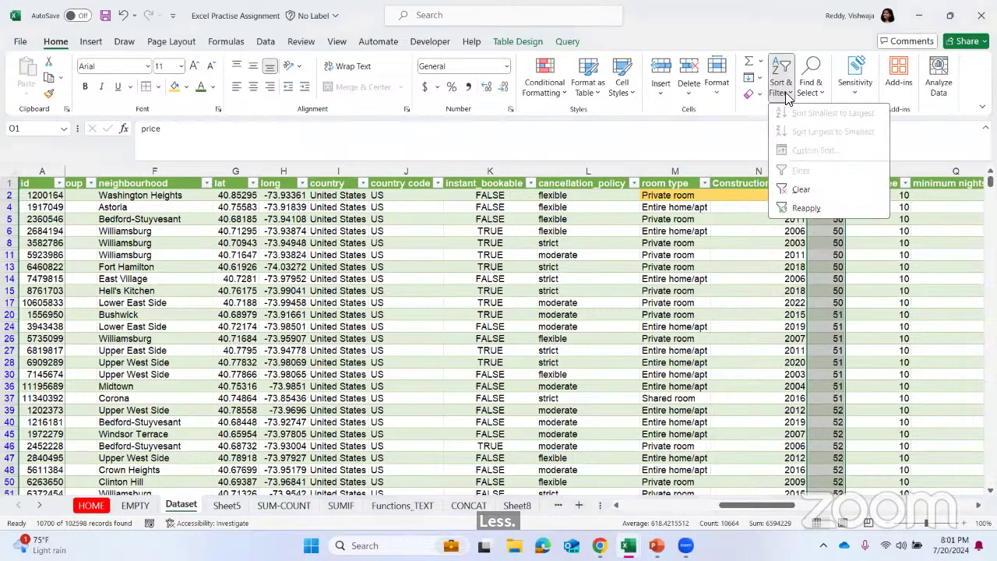
pyautogui.press('Escape')
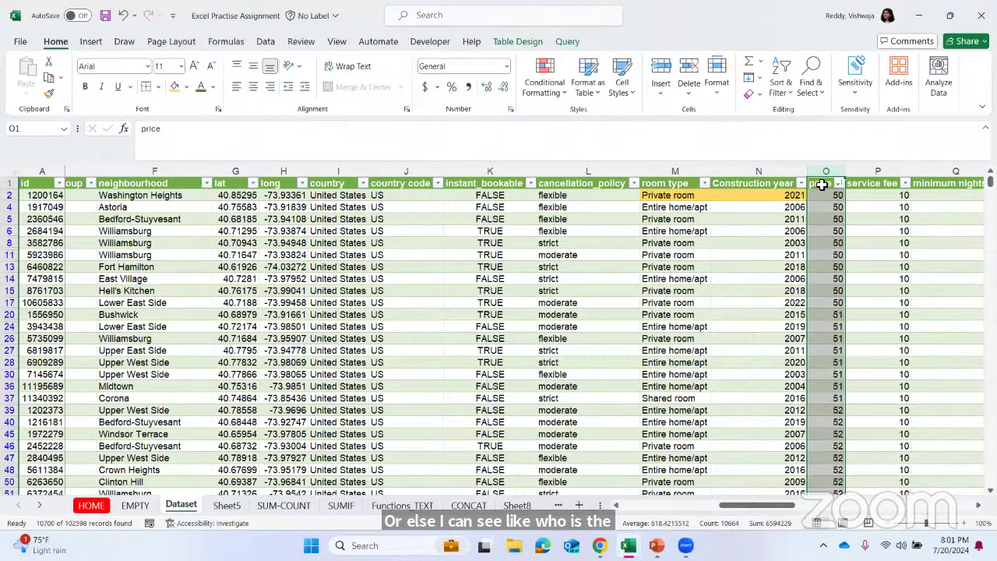
pyautogui.click(784, 93)
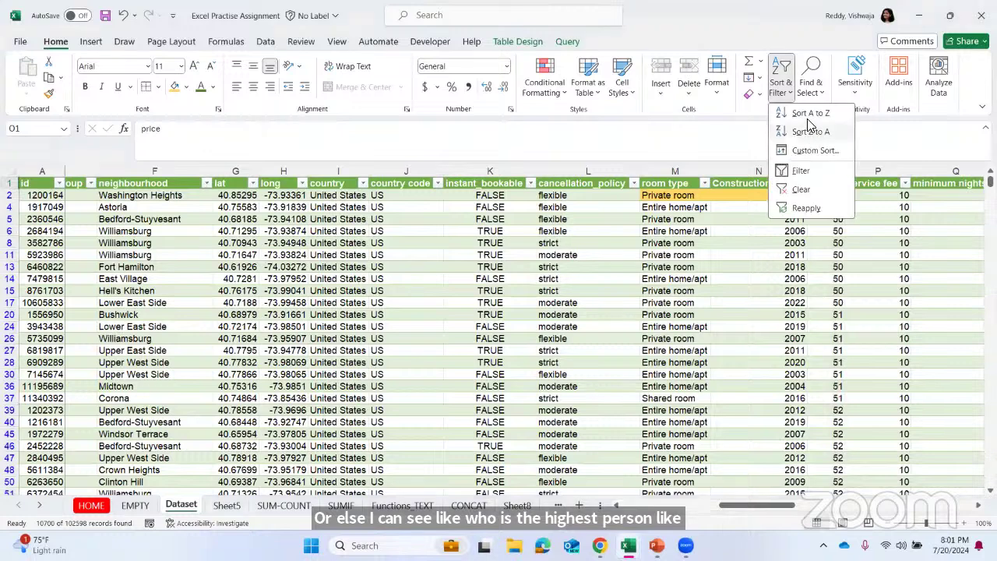
pyautogui.click(812, 133)
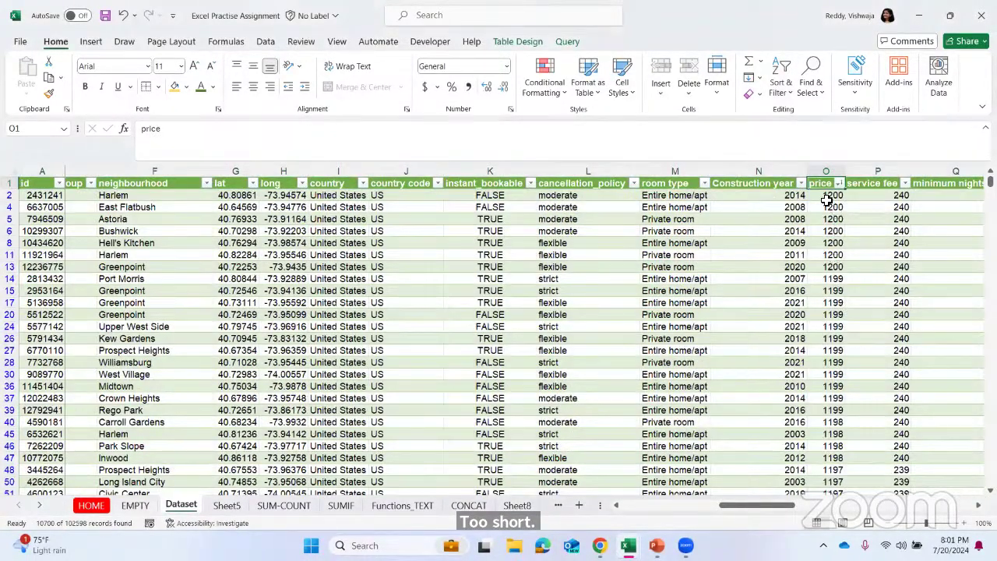
# Check the highest-priced listing's price, construction year and host verification status in the first data row.
pyautogui.click(828, 197)
pyautogui.hscroll(-1, 826, 196)
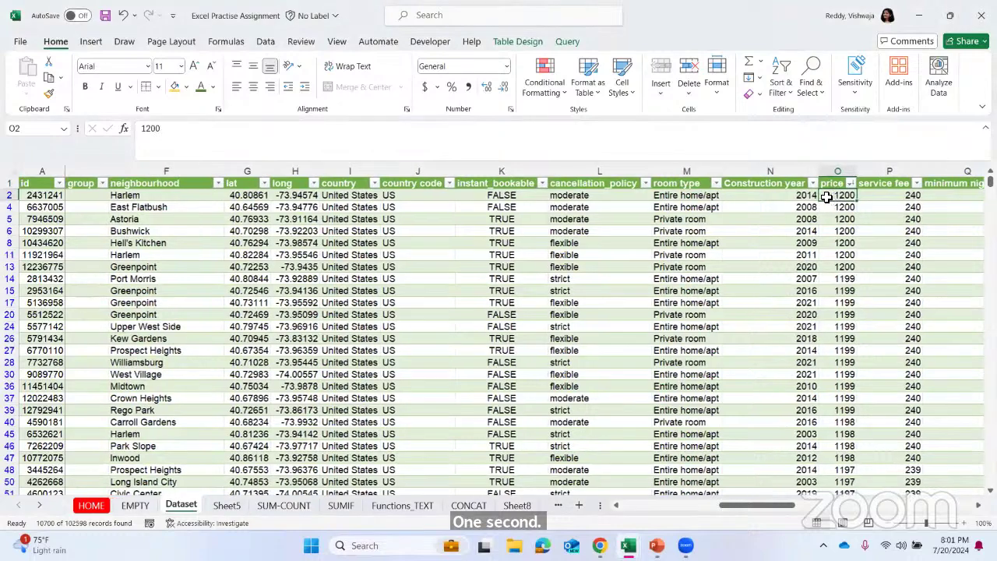
pyautogui.click(796, 197)
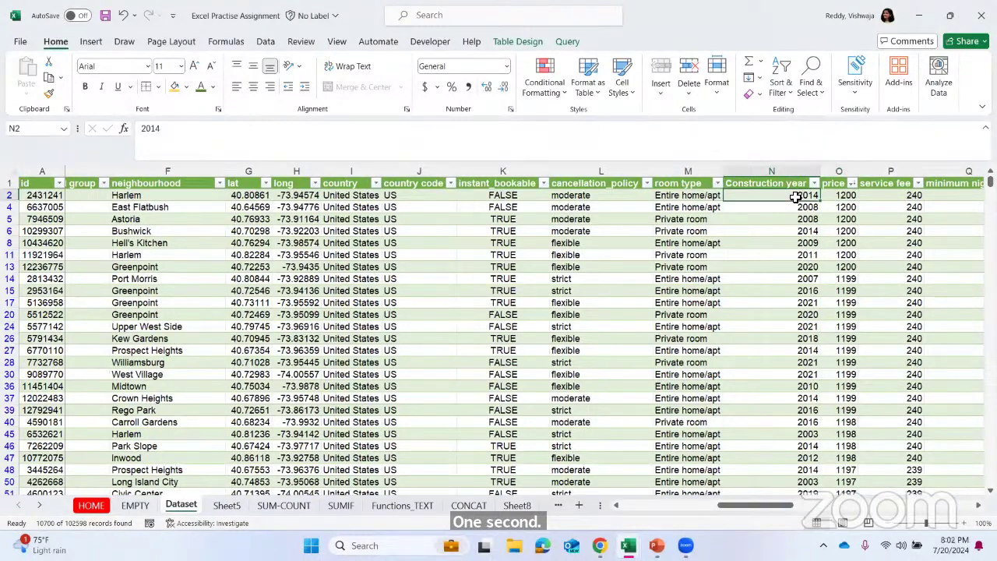
pyautogui.hscroll(-3, 795, 197)
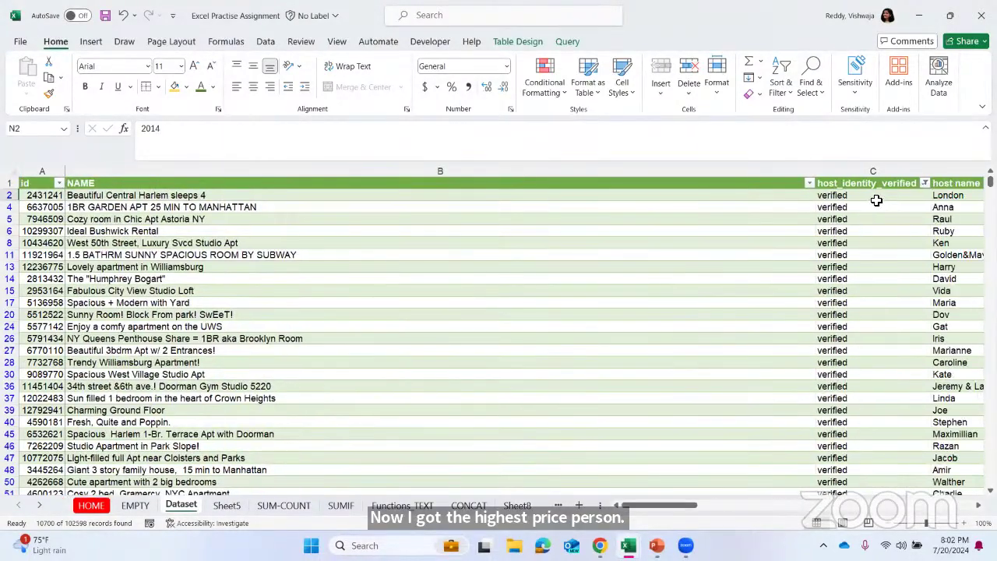
pyautogui.click(875, 197)
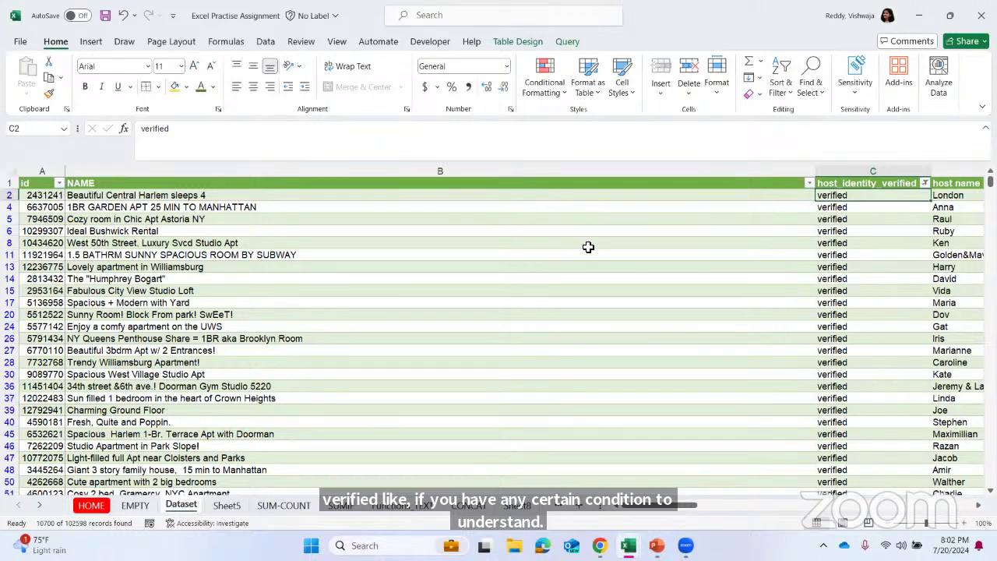
pyautogui.click(588, 245)
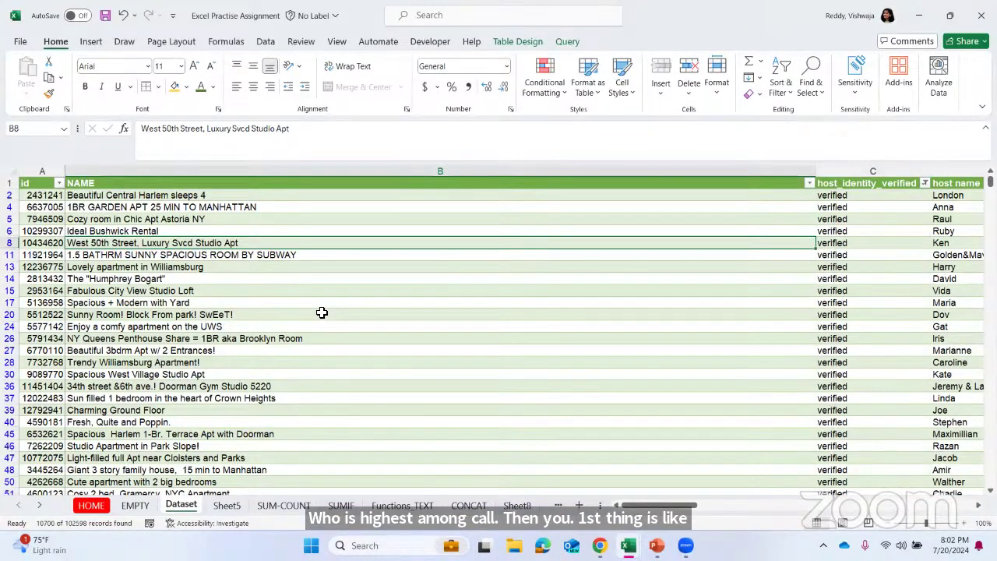
# Examine the dataset's columns from NAME through room type, Construction year and price.
pyautogui.click(117, 171)
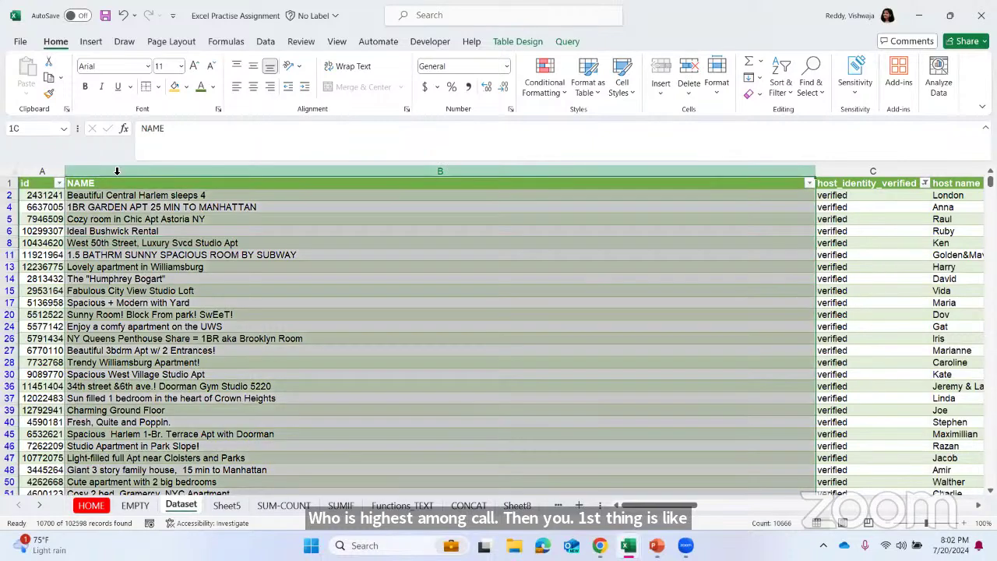
pyautogui.hscroll(3, 590, 269)
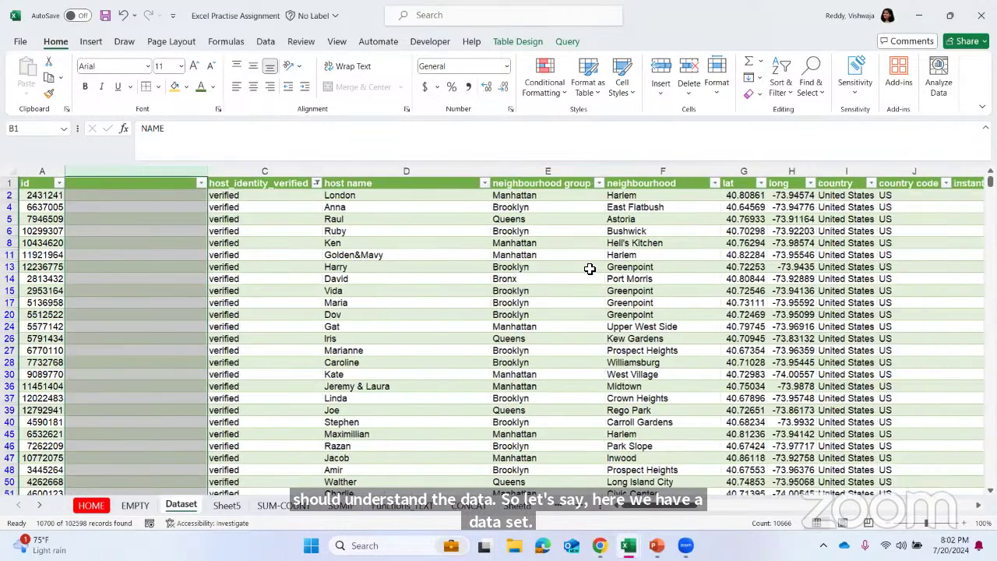
pyautogui.hscroll(4, 387, 182)
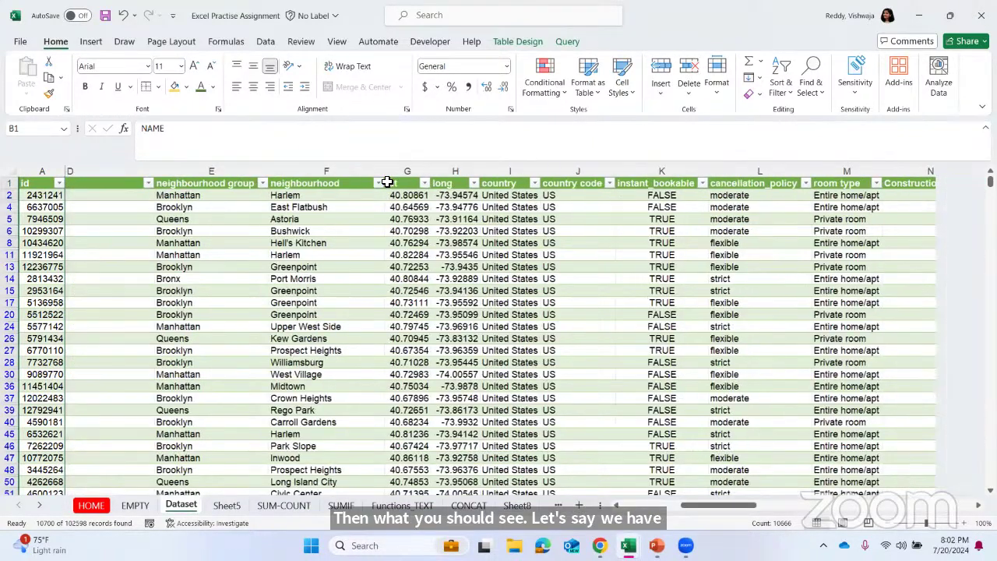
pyautogui.hscroll(-4, 545, 201)
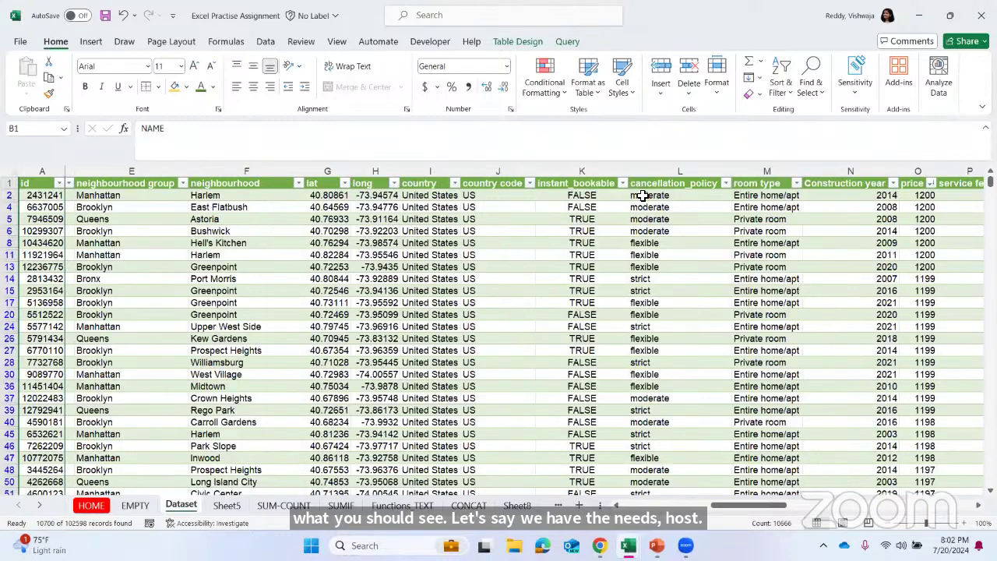
pyautogui.hscroll(5, 546, 200)
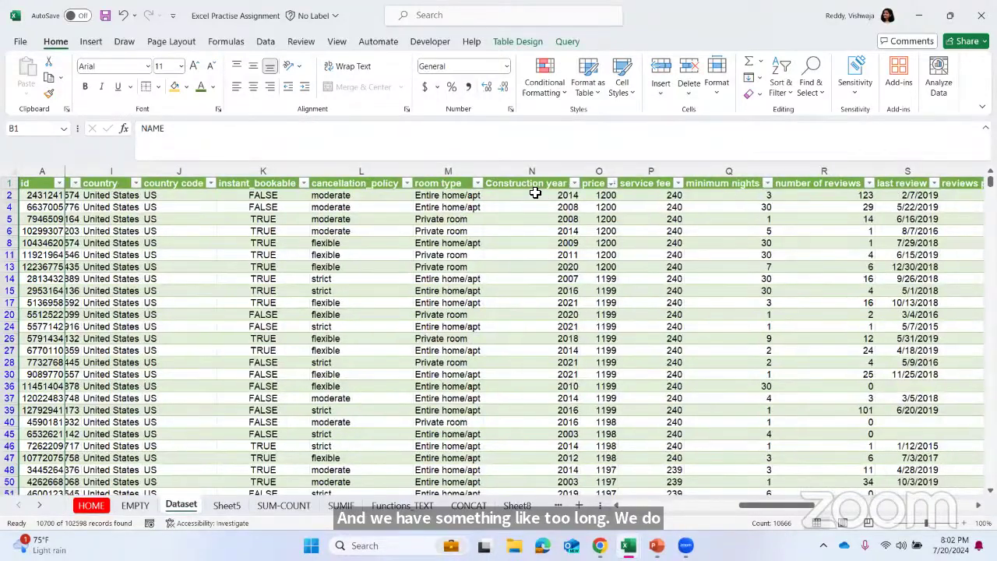
pyautogui.click(528, 172)
pyautogui.click(458, 172)
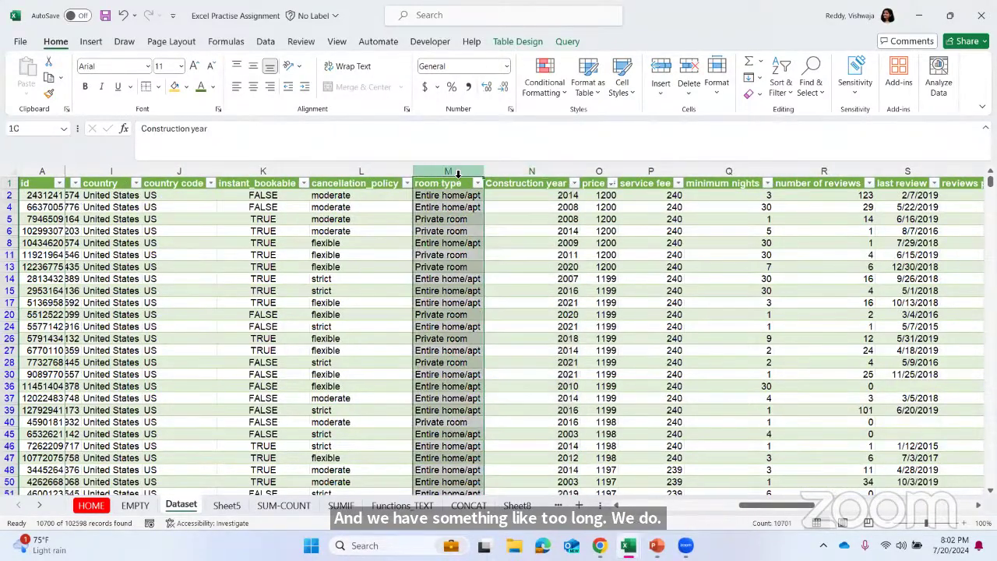
pyautogui.click(591, 172)
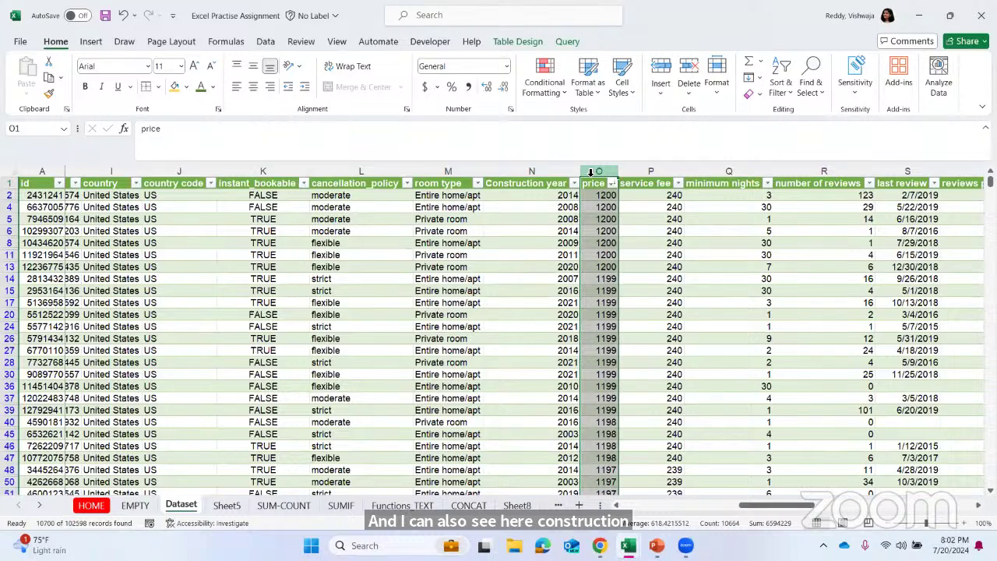
# Review the house_rules, availability 365 and host listings count columns, along with the review columns.
pyautogui.hscroll(6, 592, 175)
pyautogui.hscroll(-4, 618, 219)
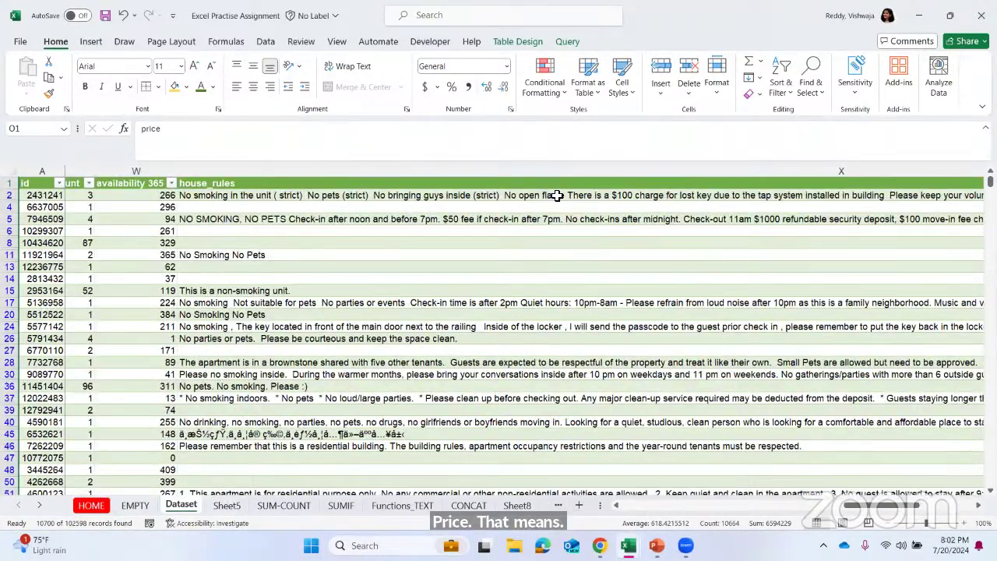
pyautogui.click(557, 195)
pyautogui.hscroll(-2, 557, 196)
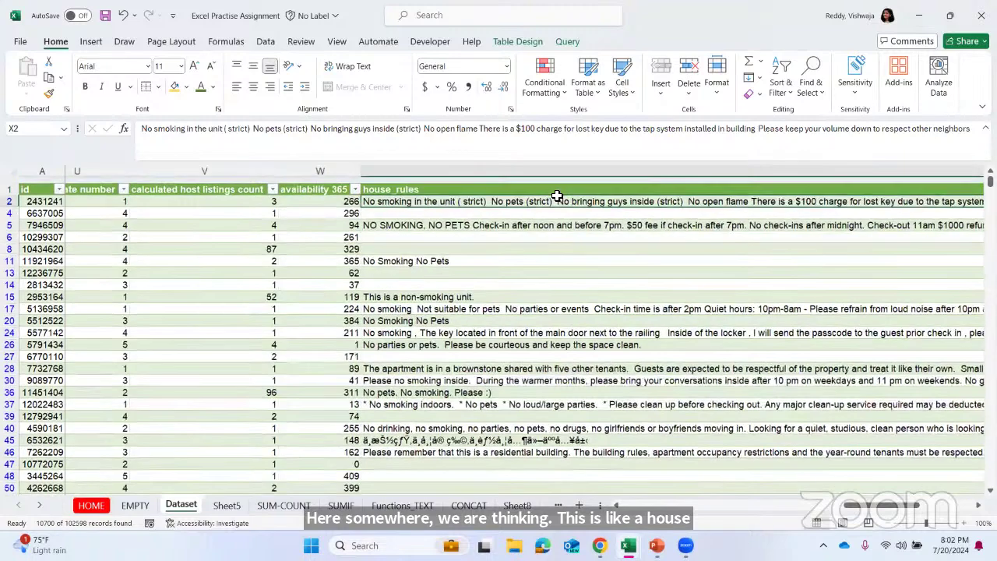
pyautogui.click(247, 207)
pyautogui.hscroll(-3, 248, 208)
pyautogui.hscroll(-2, 248, 208)
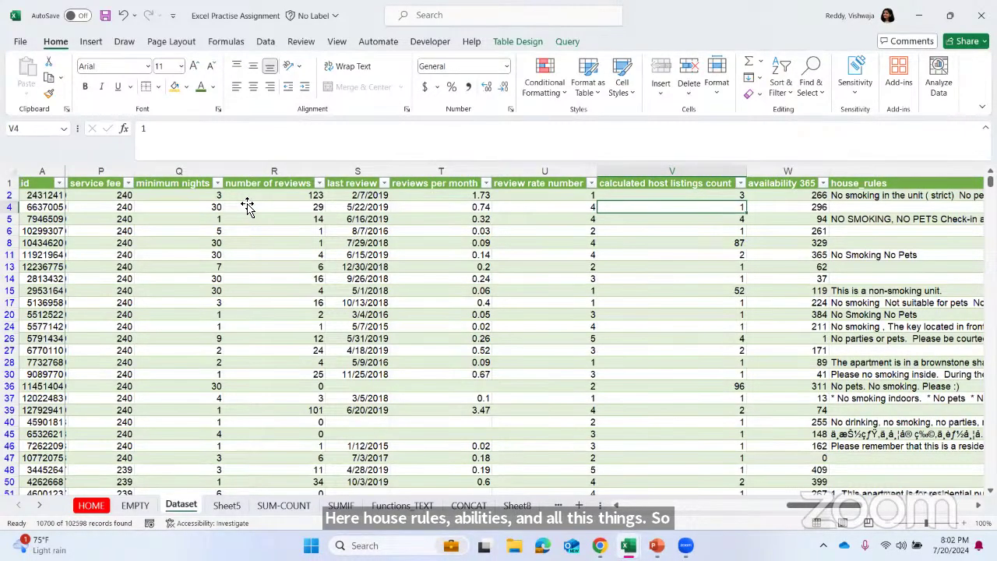
# Return to the start of the table and inspect the host name, id and NAME columns.
pyautogui.hscroll(-10, 247, 205)
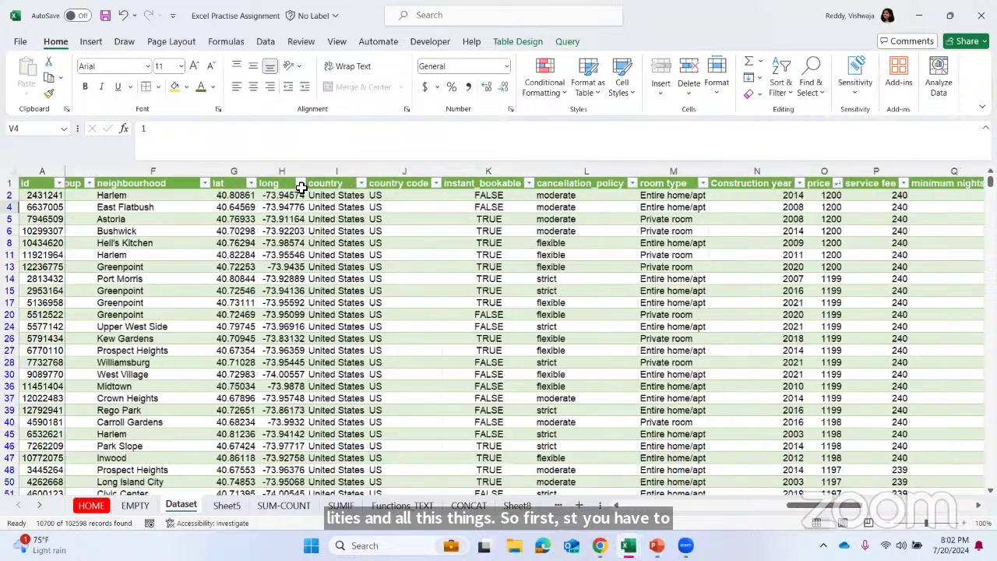
pyautogui.click(135, 211)
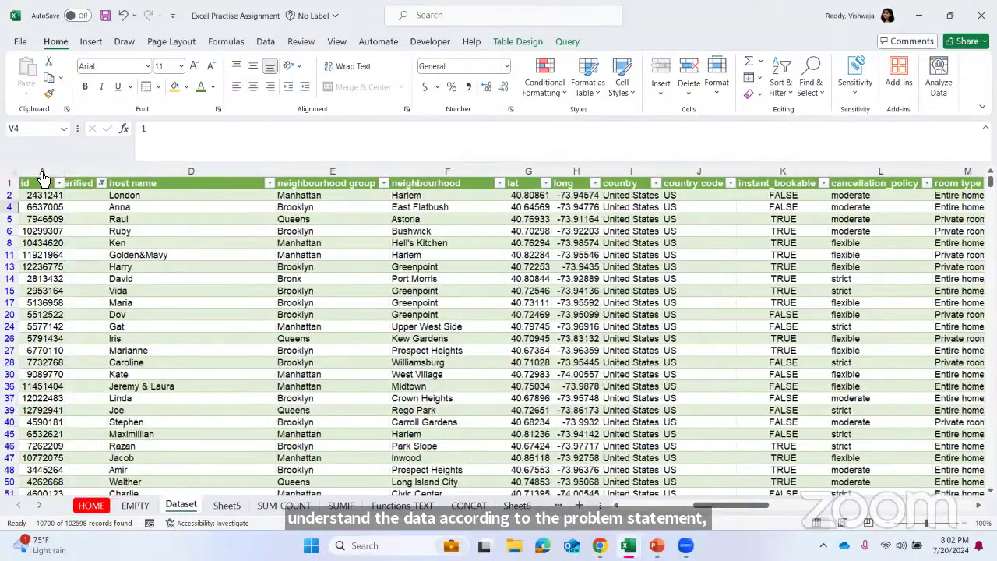
pyautogui.hscroll(-3, 123, 188)
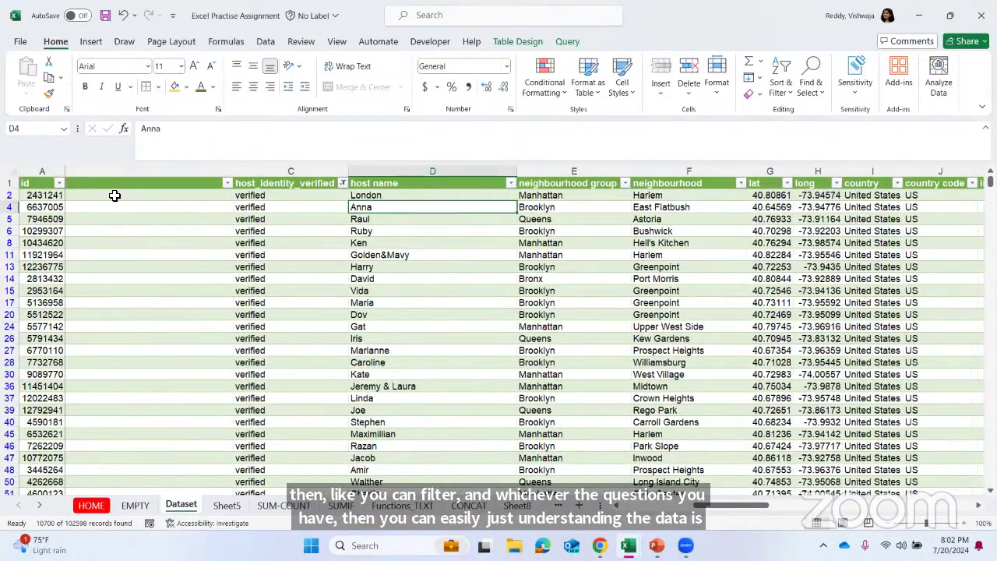
pyautogui.click(44, 171)
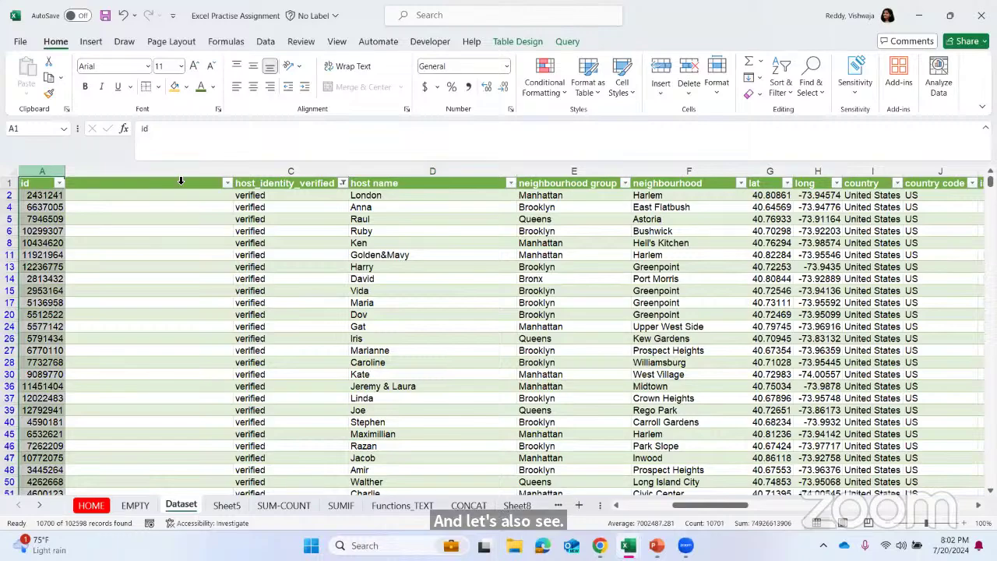
pyautogui.click(224, 218)
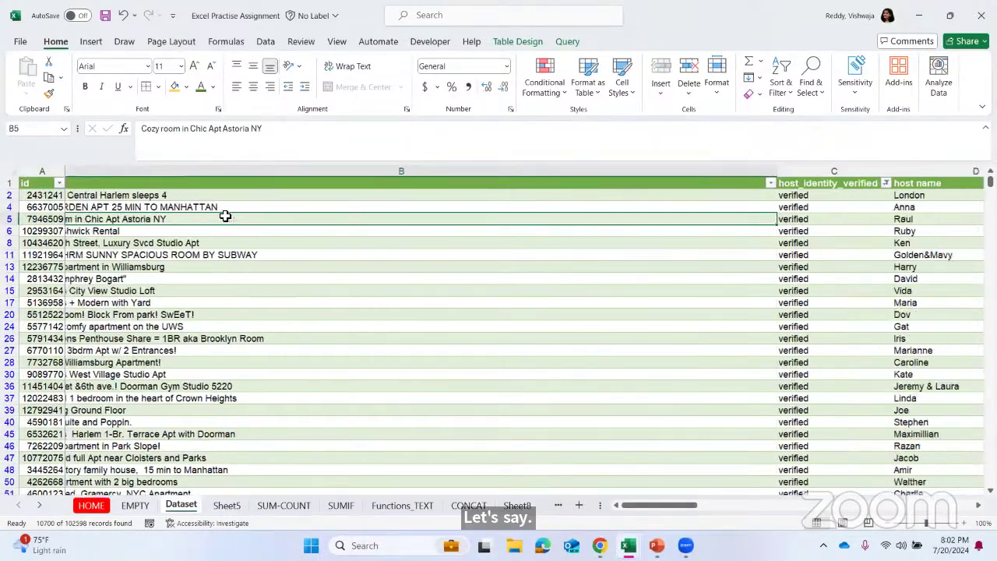
pyautogui.hscroll(5, 224, 217)
pyautogui.hscroll(-5, 226, 220)
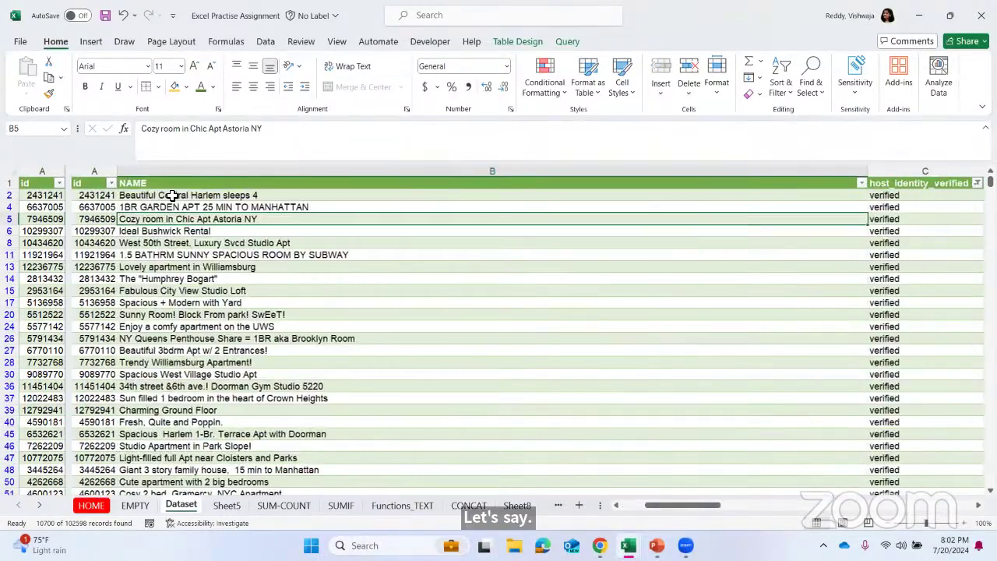
pyautogui.click(173, 196)
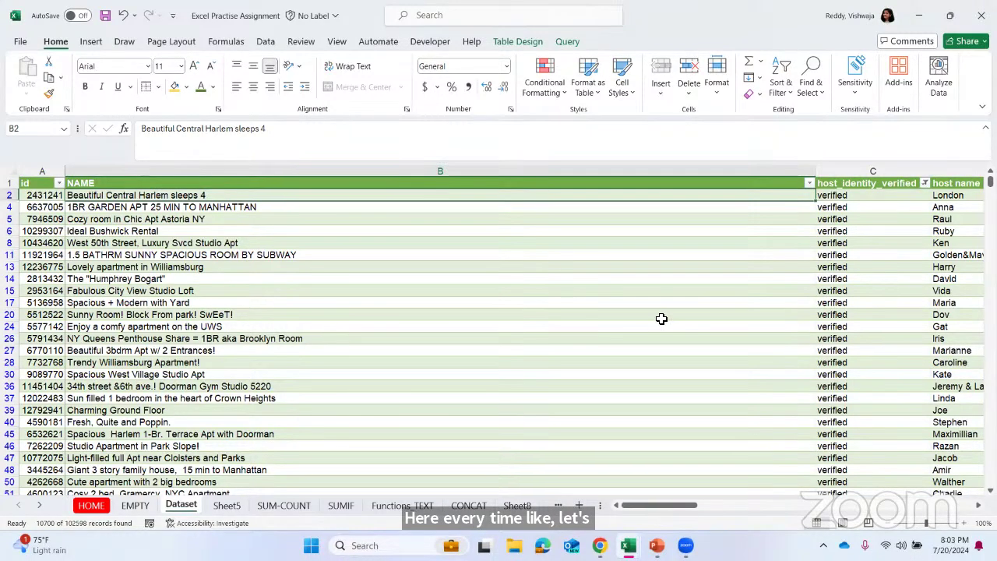
# Examine the columns from room type to review rate number against the listing names in the NAME column.
pyautogui.hscroll(6, 663, 320)
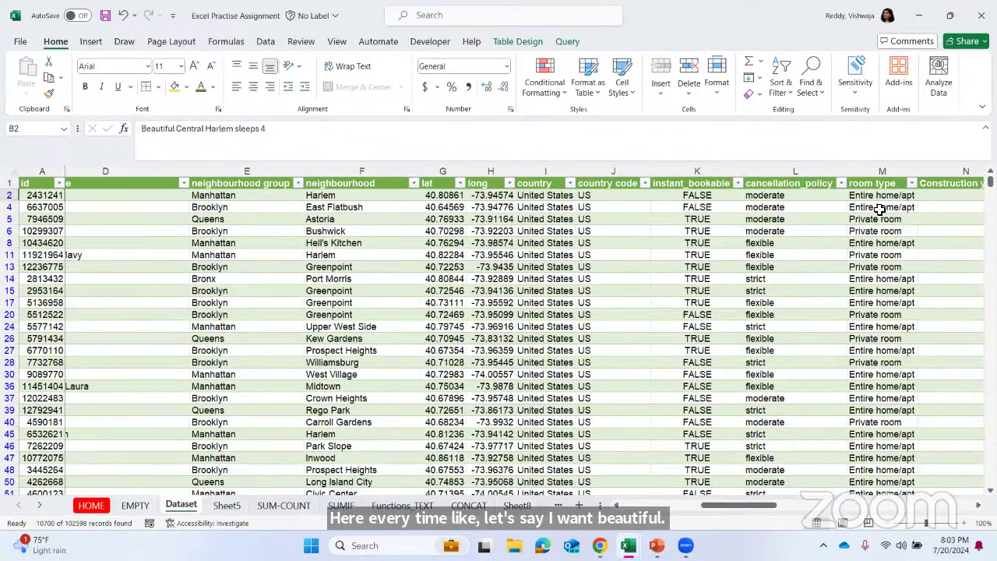
pyautogui.moveTo(871, 207); pyautogui.dragTo(696, 248)
pyautogui.hscroll(3, 900, 228)
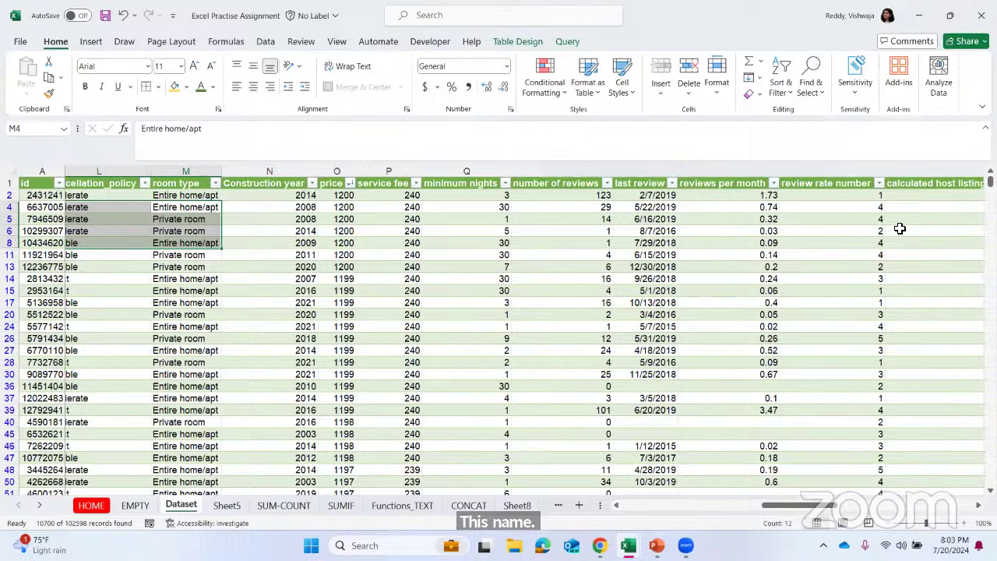
pyautogui.click(564, 222)
pyautogui.hscroll(-9, 563, 222)
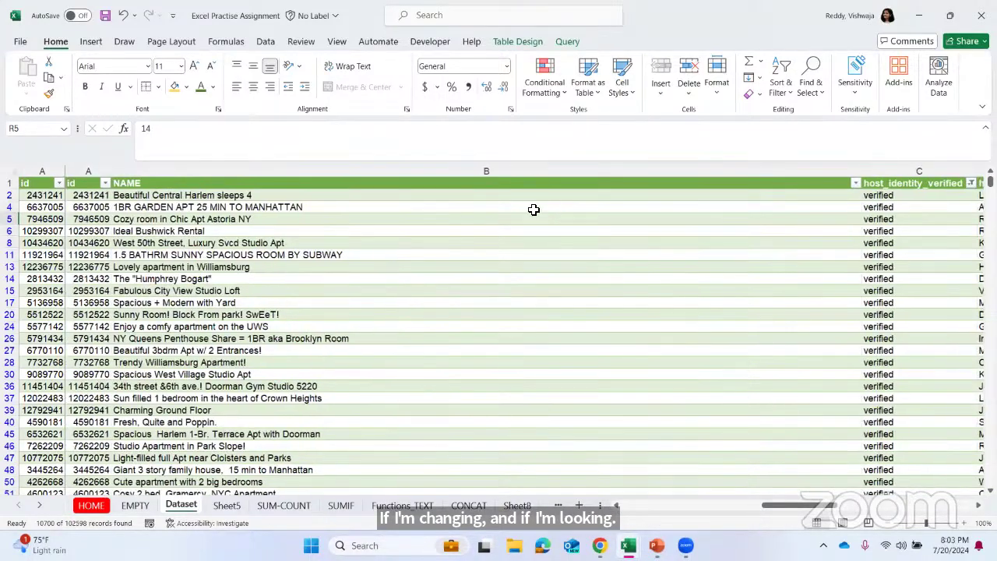
pyautogui.hscroll(6, 534, 209)
pyautogui.hscroll(3, 530, 209)
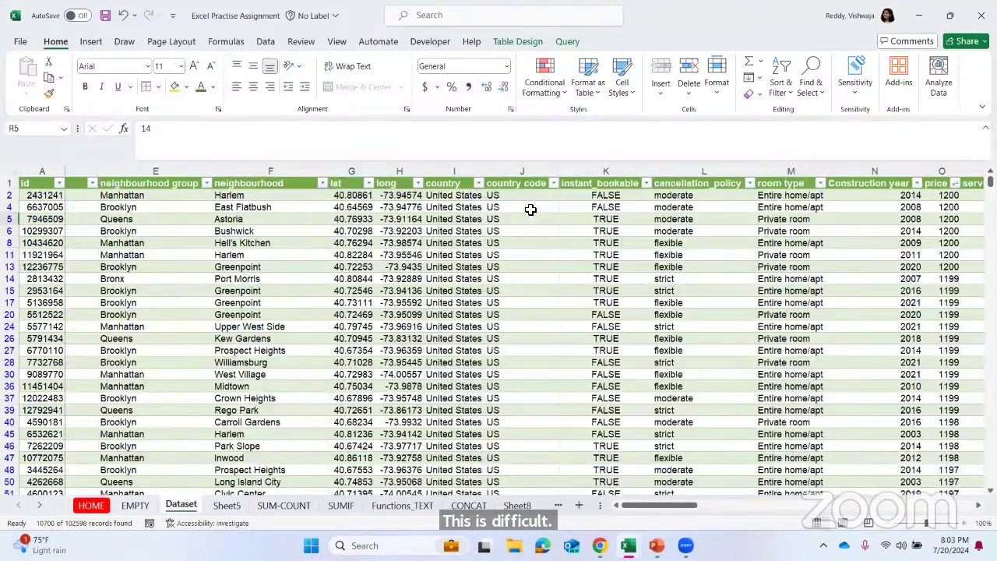
pyautogui.hscroll(-4, 523, 210)
pyautogui.hscroll(-3, 523, 209)
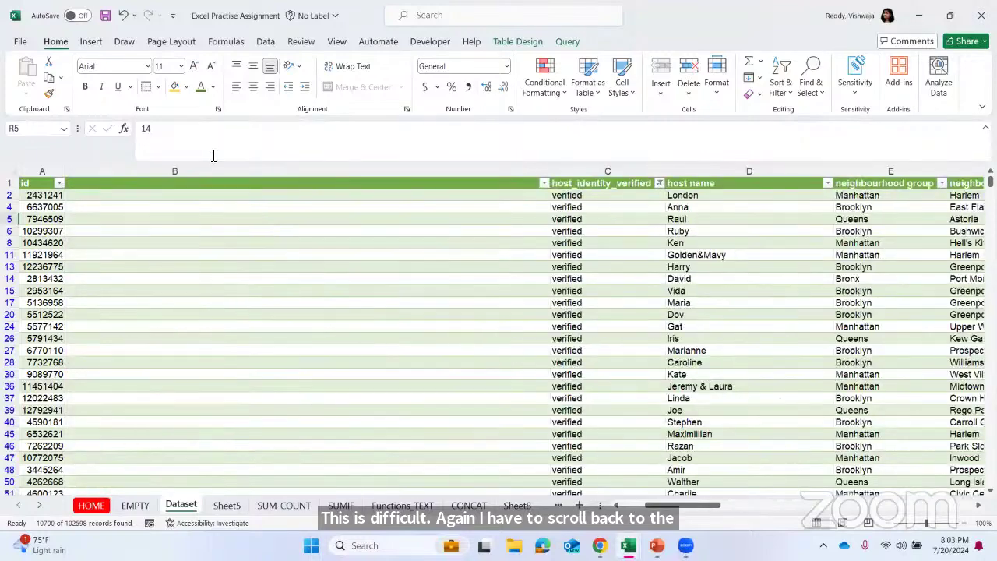
pyautogui.hscroll(-3, 211, 205)
pyautogui.hscroll(-1, 205, 166)
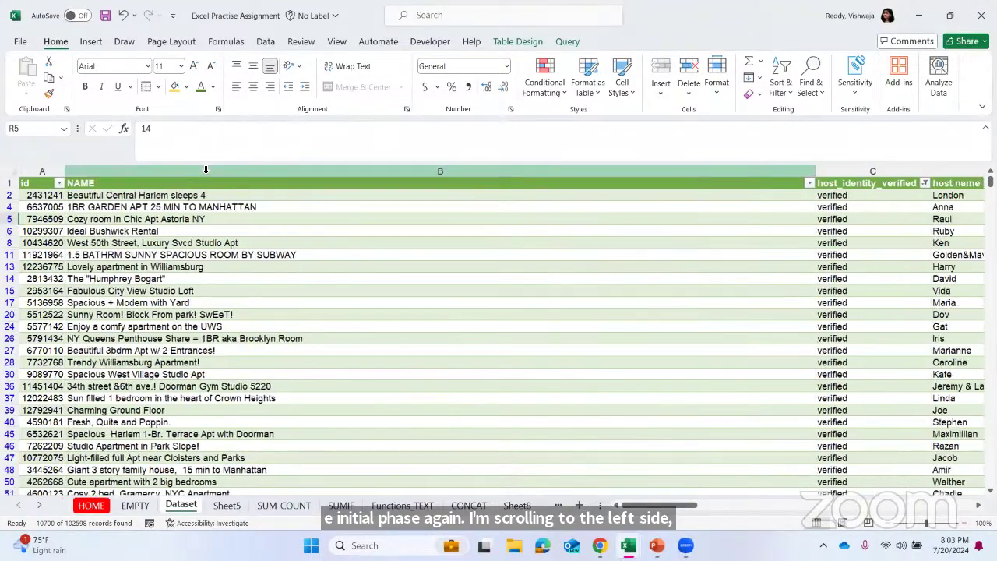
# Freeze the top row with the NAME column selected and check which parts of the table stay fixed.
pyautogui.click(205, 169)
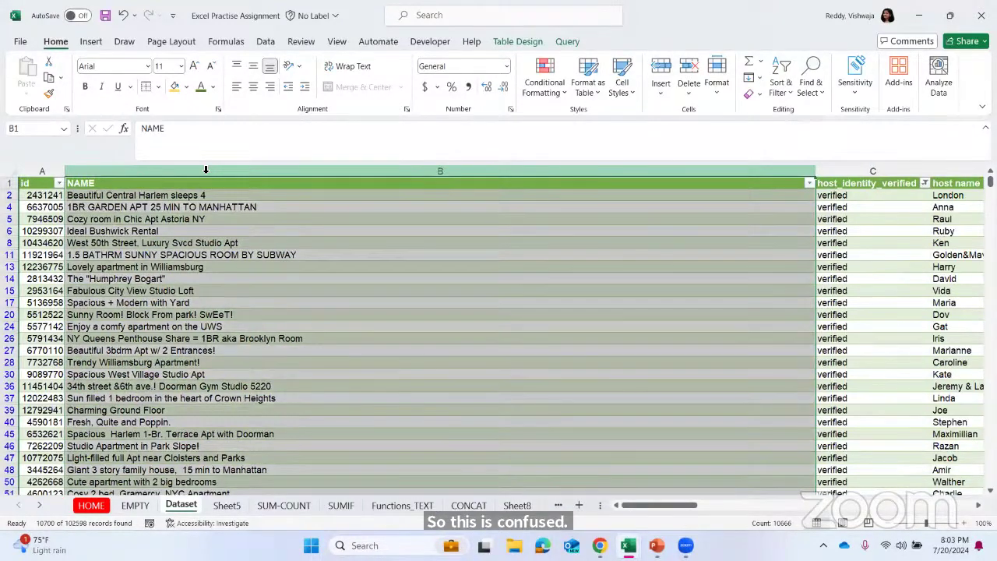
pyautogui.click(335, 43)
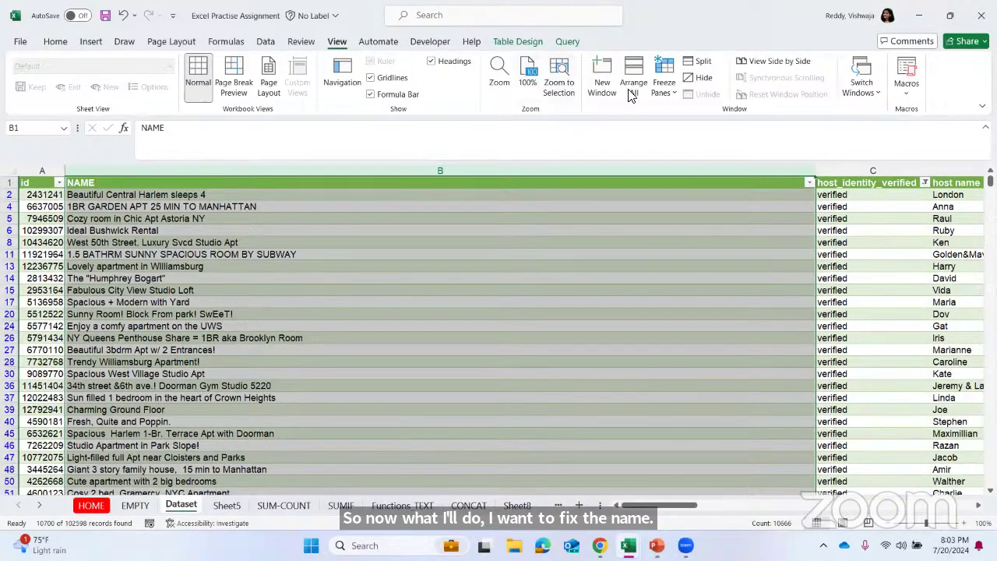
pyautogui.click(668, 97)
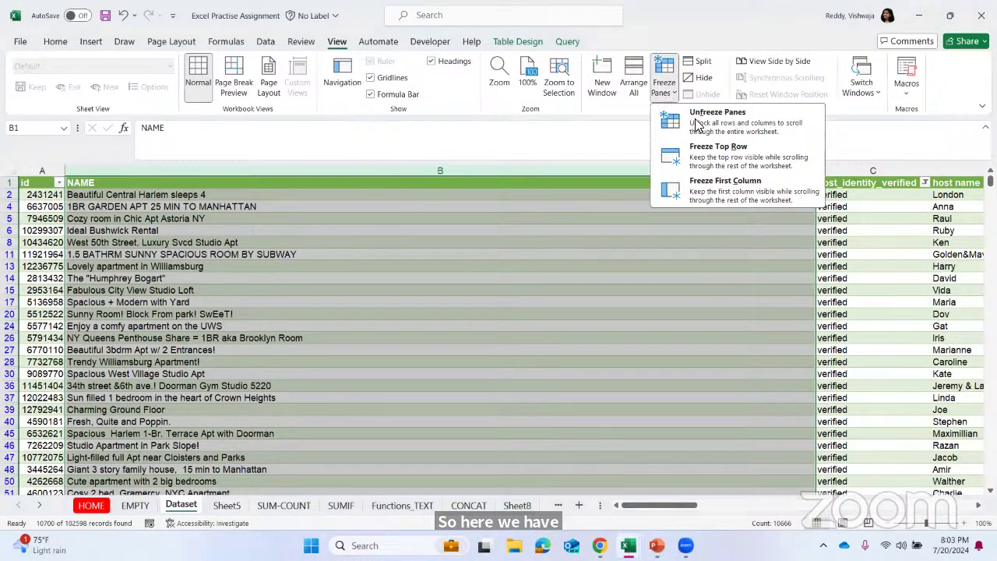
pyautogui.click(715, 161)
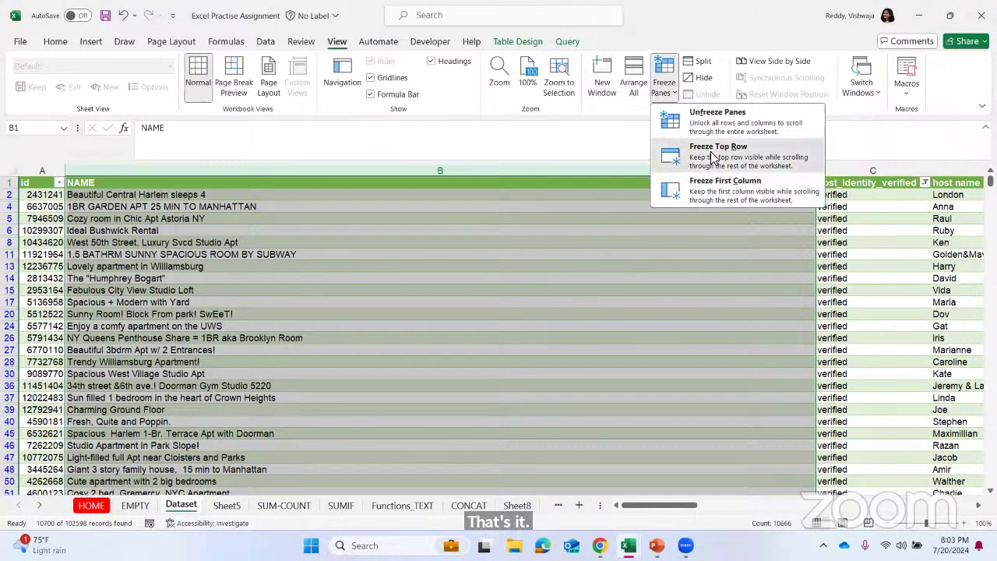
pyautogui.click(647, 267)
pyautogui.hscroll(3, 647, 266)
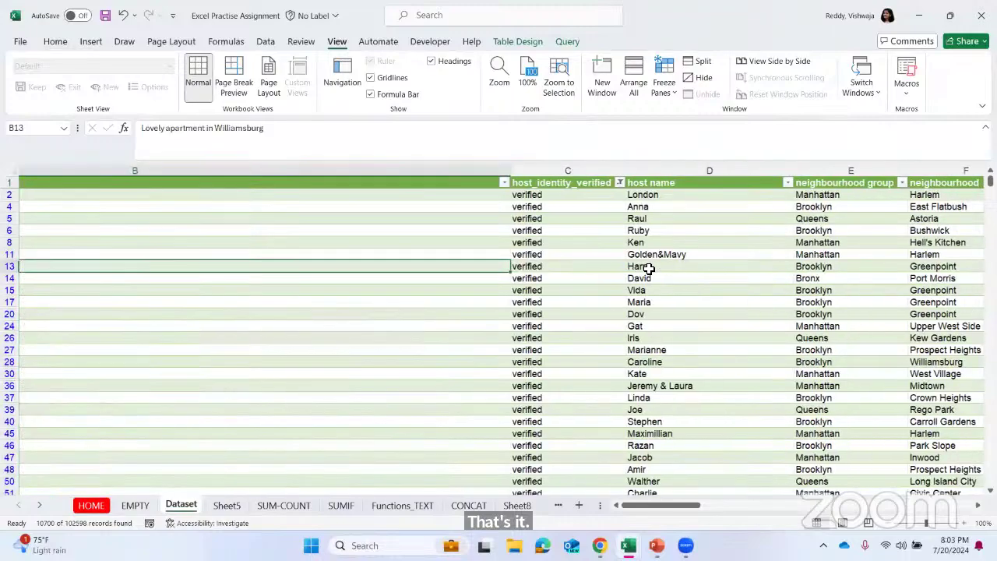
pyautogui.hscroll(-3, 647, 266)
pyautogui.hscroll(4, 404, 237)
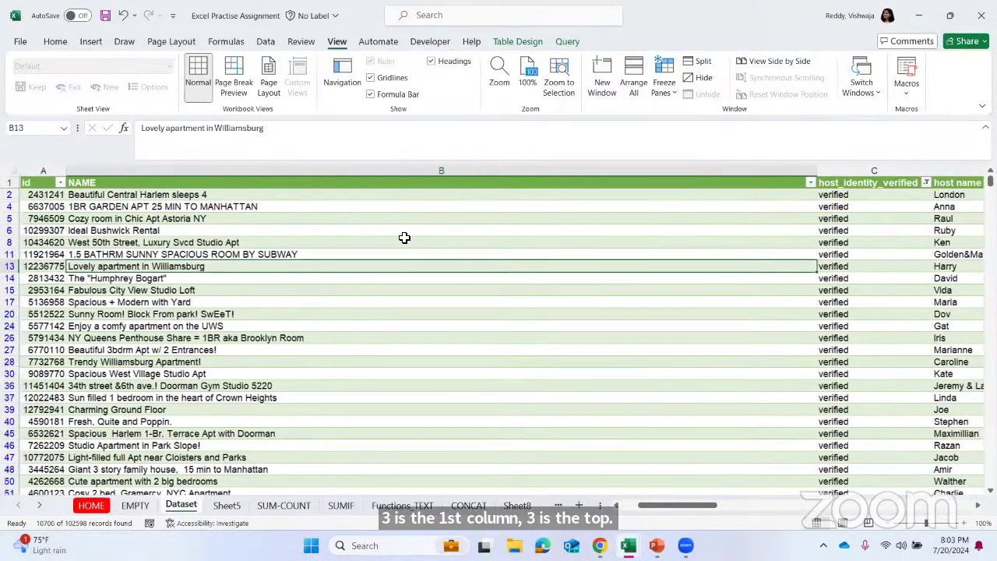
pyautogui.hscroll(2, 406, 238)
pyautogui.hscroll(-4, 406, 239)
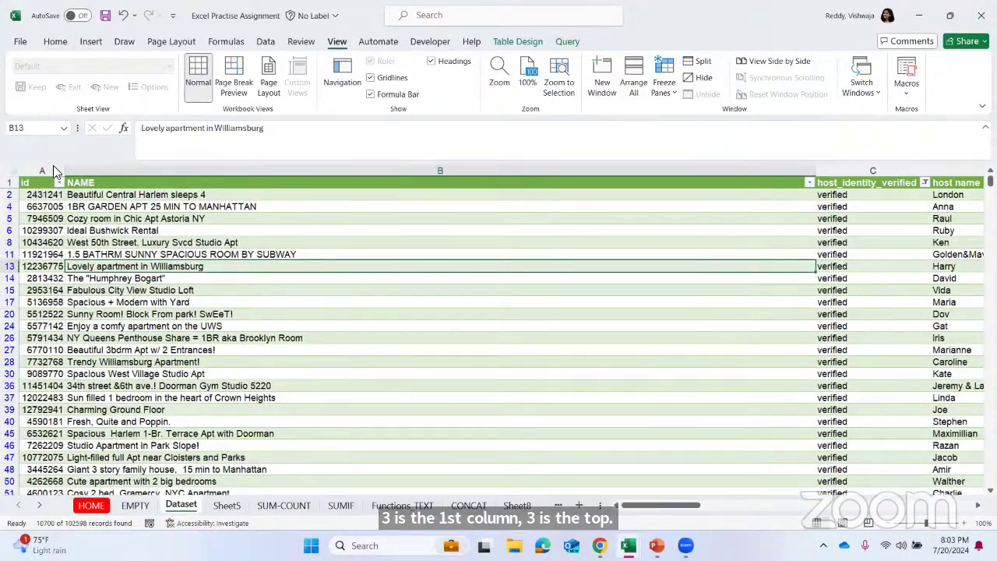
# Freeze the first column, id, and check it against the review and house_rules columns.
pyautogui.click(60, 167)
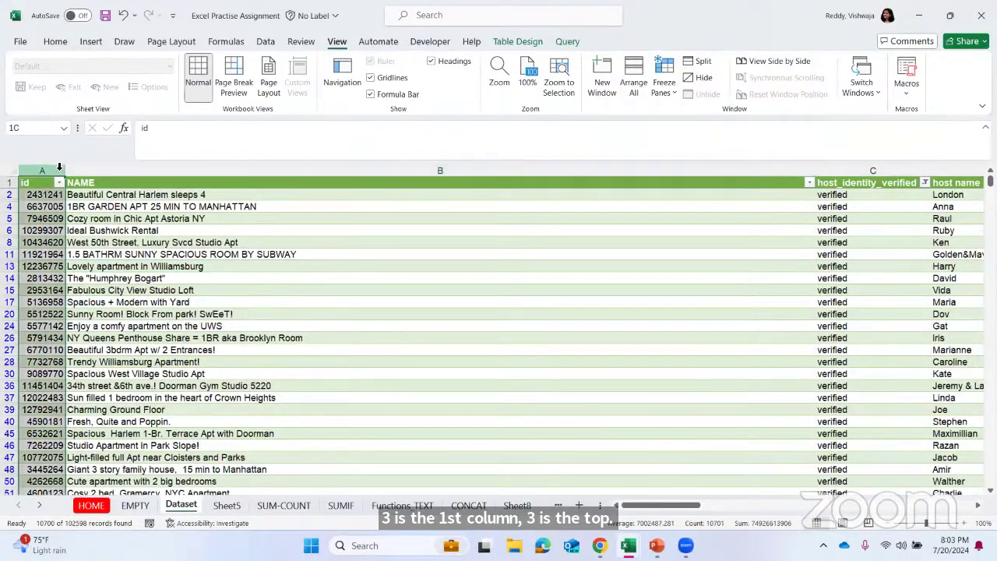
pyautogui.click(660, 90)
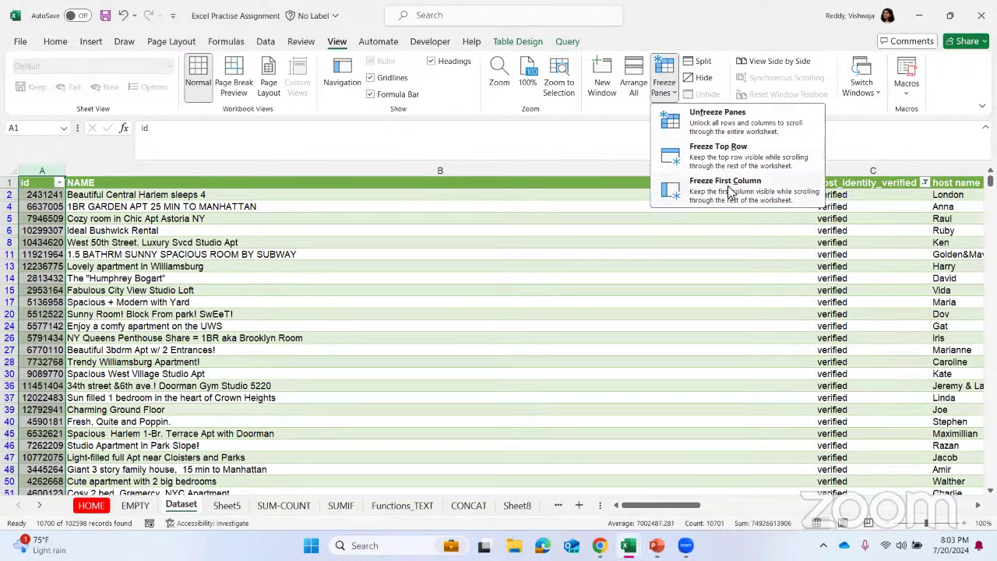
pyautogui.click(725, 181)
pyautogui.click(632, 254)
pyautogui.hscroll(3, 634, 253)
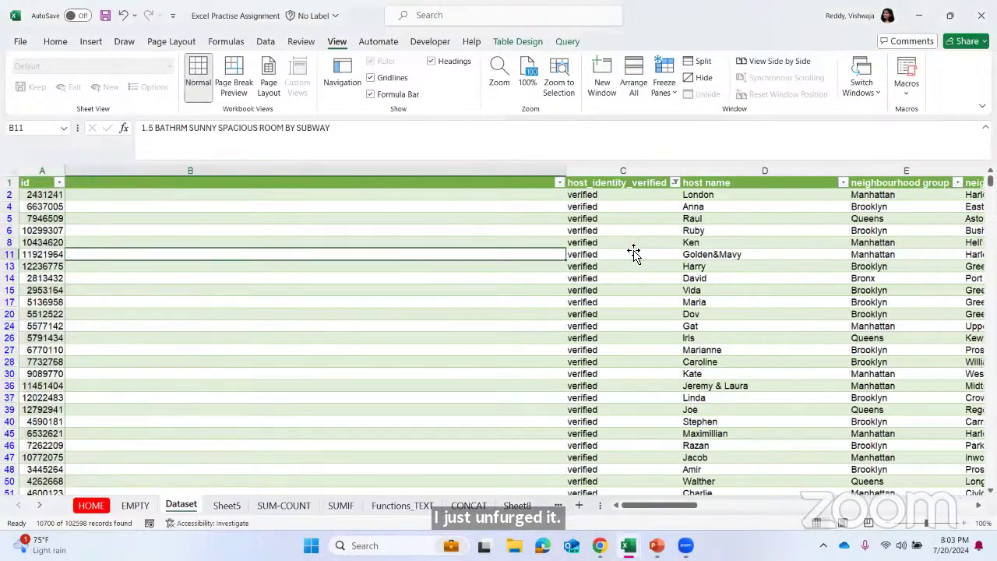
pyautogui.hscroll(15, 633, 253)
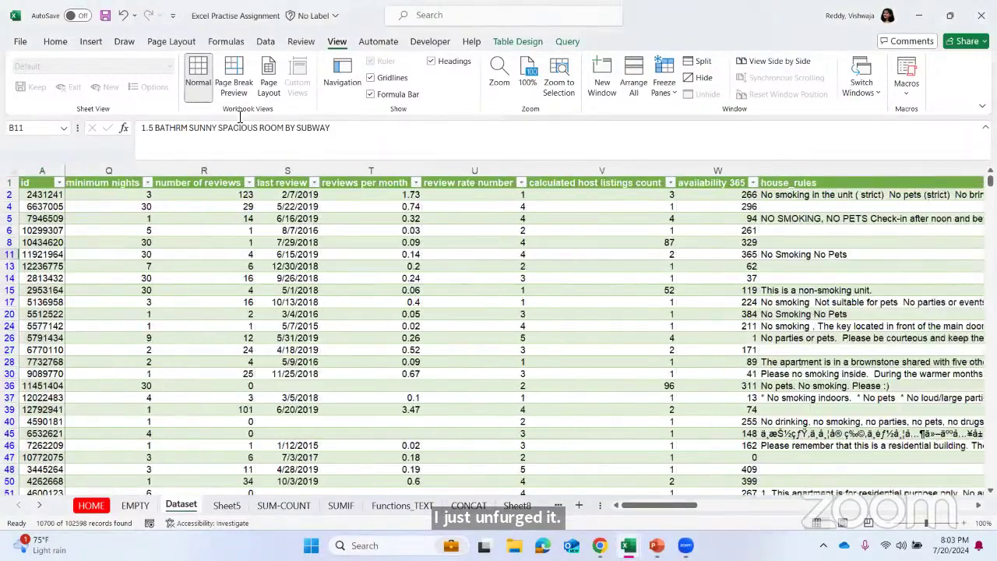
# Highlight the entire id column with a gold fill colour.
pyautogui.click(41, 171)
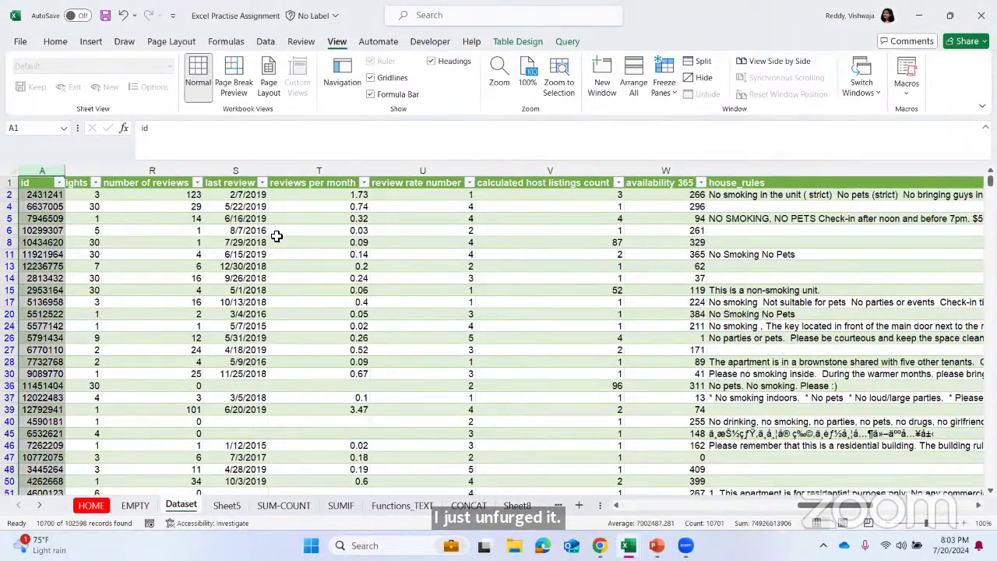
pyautogui.hscroll(3, 330, 250)
pyautogui.hscroll(3, 330, 250)
pyautogui.hscroll(-10, 330, 250)
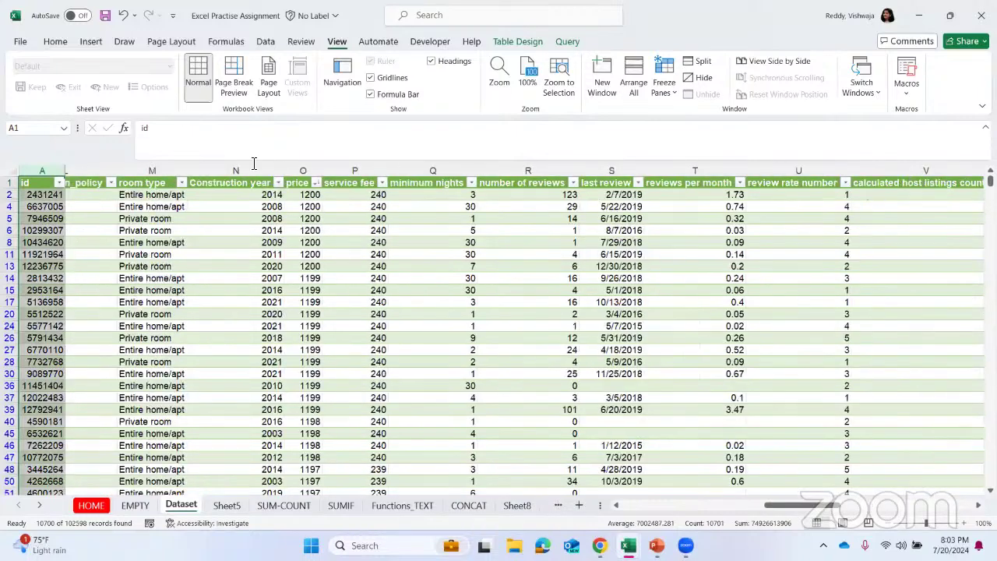
pyautogui.click(55, 41)
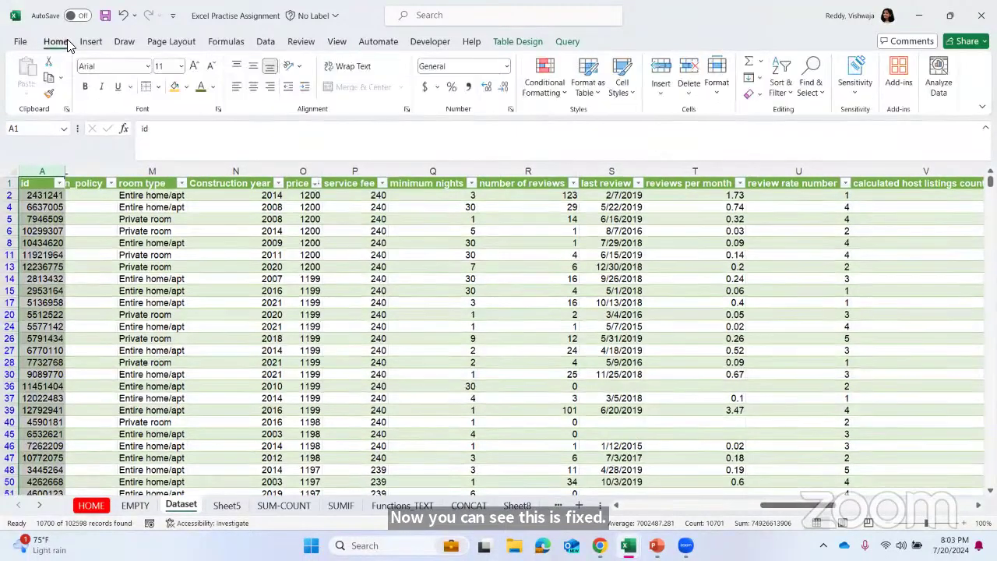
pyautogui.click(175, 88)
pyautogui.click(263, 240)
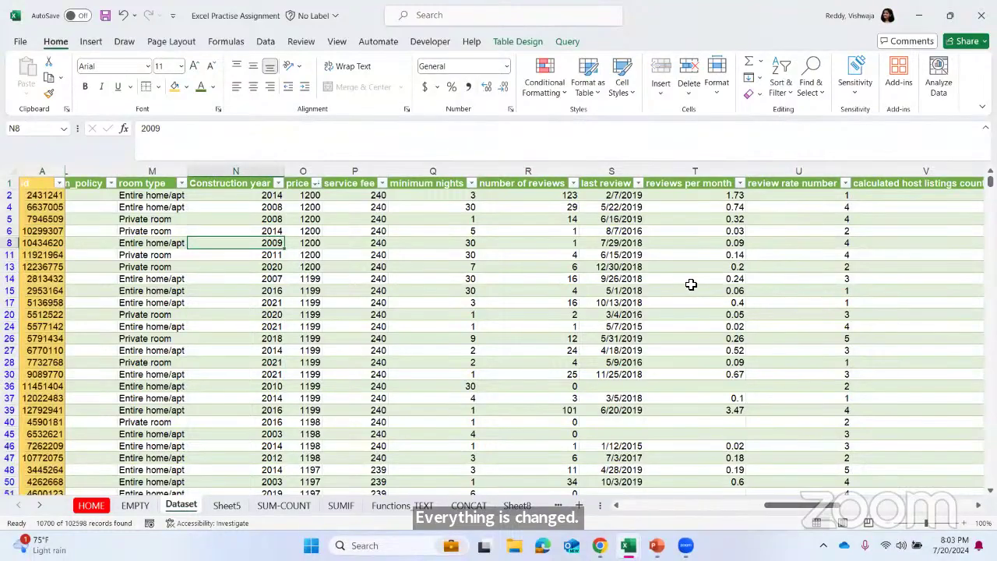
# Review the license, house_rules and availability 365 columns alongside the frozen id column, and read the first listing's house rules.
pyautogui.hscroll(5, 691, 285)
pyautogui.hscroll(8, 691, 285)
pyautogui.hscroll(-3, 421, 288)
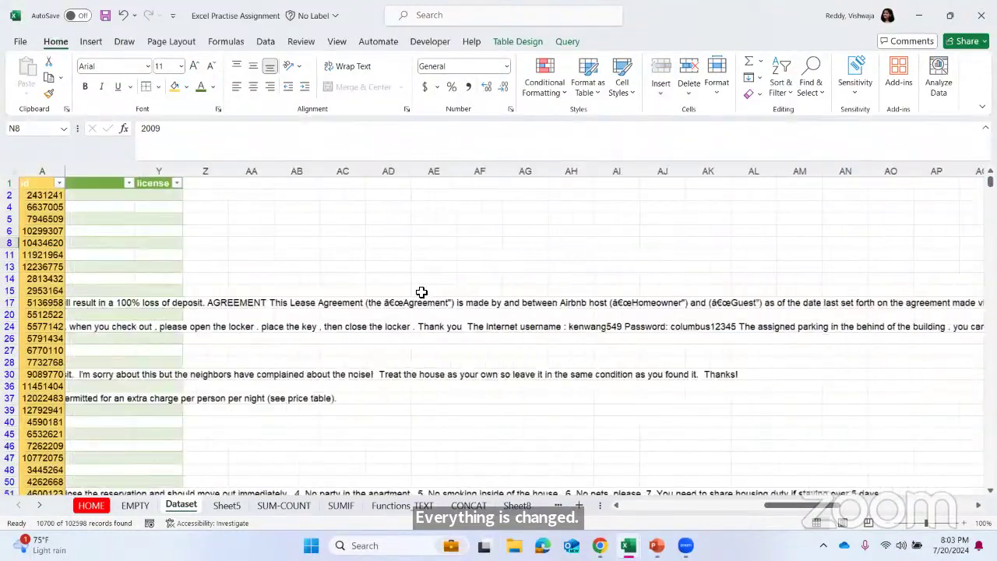
pyautogui.click(40, 170)
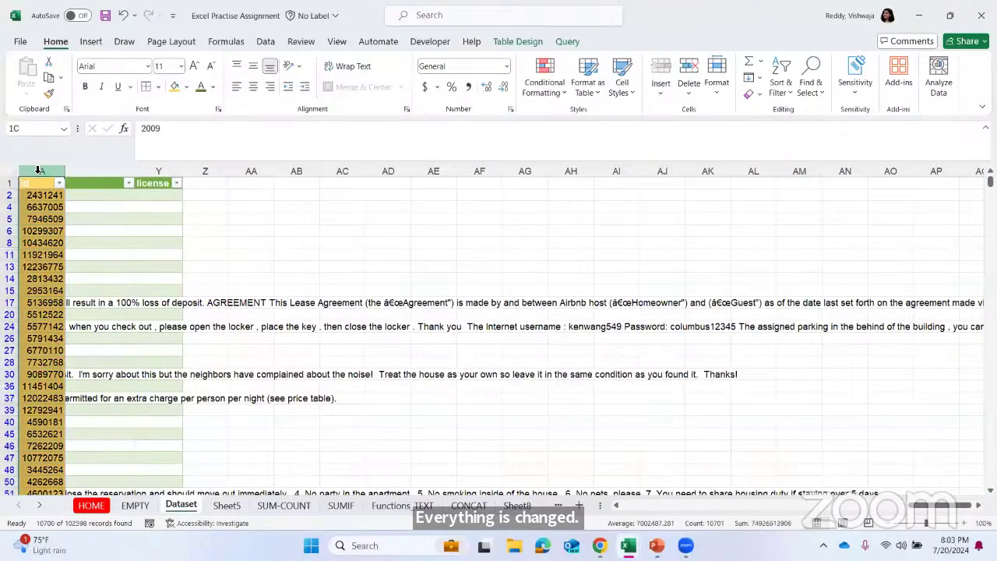
pyautogui.hscroll(-1, 137, 204)
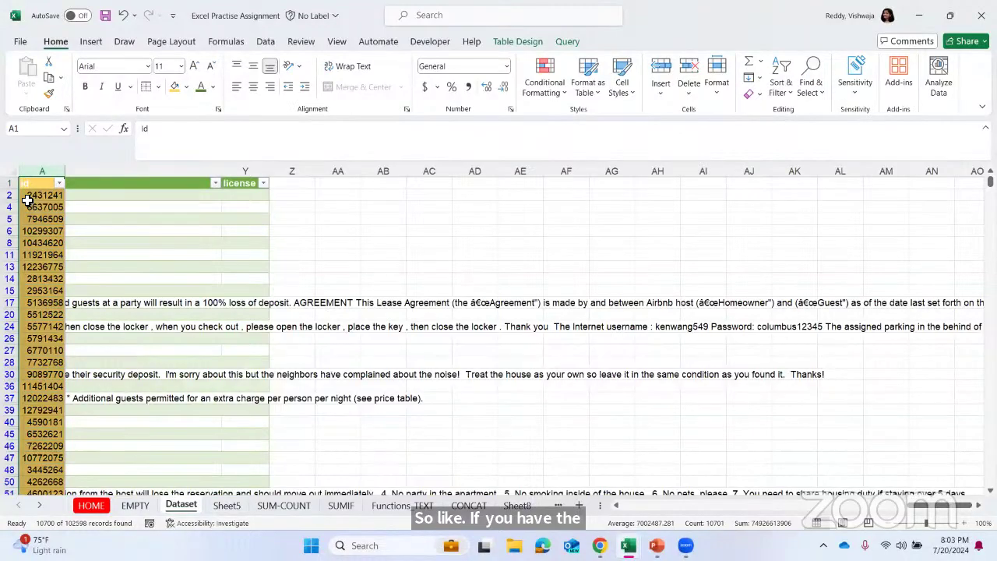
pyautogui.hscroll(-4, 28, 201)
pyautogui.hscroll(-5, 196, 201)
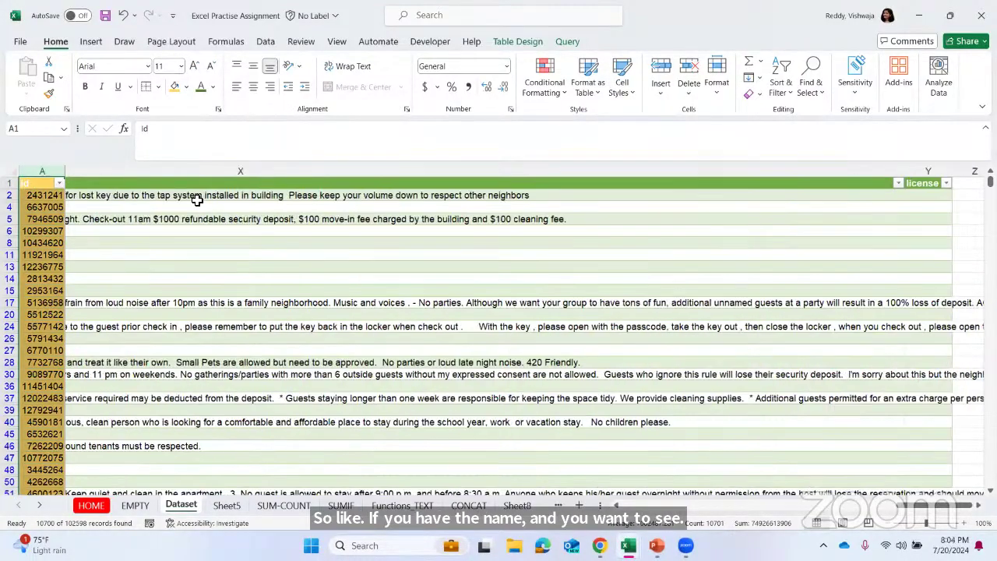
pyautogui.hscroll(-5, 195, 200)
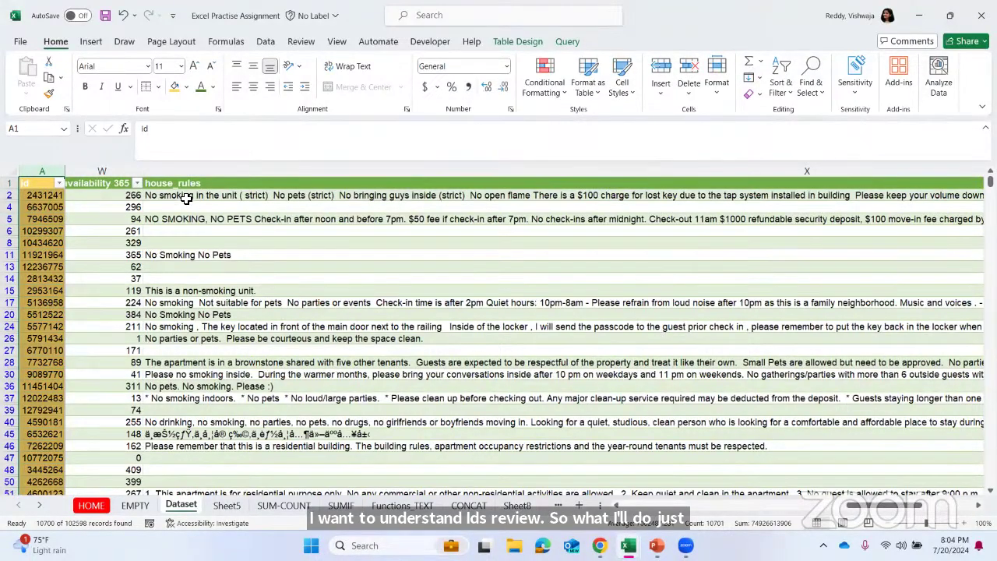
pyautogui.click(184, 198)
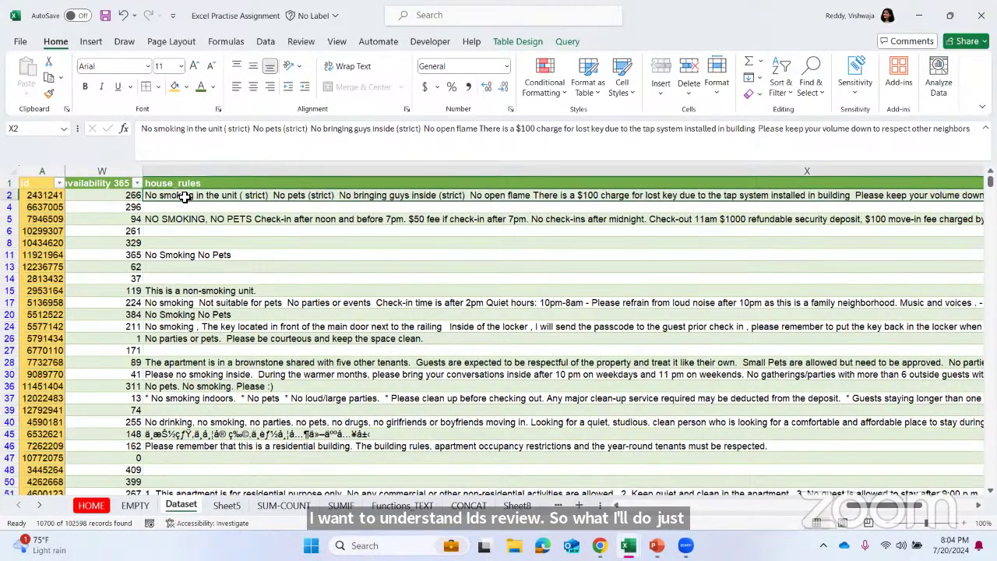
pyautogui.hscroll(-2, 136, 196)
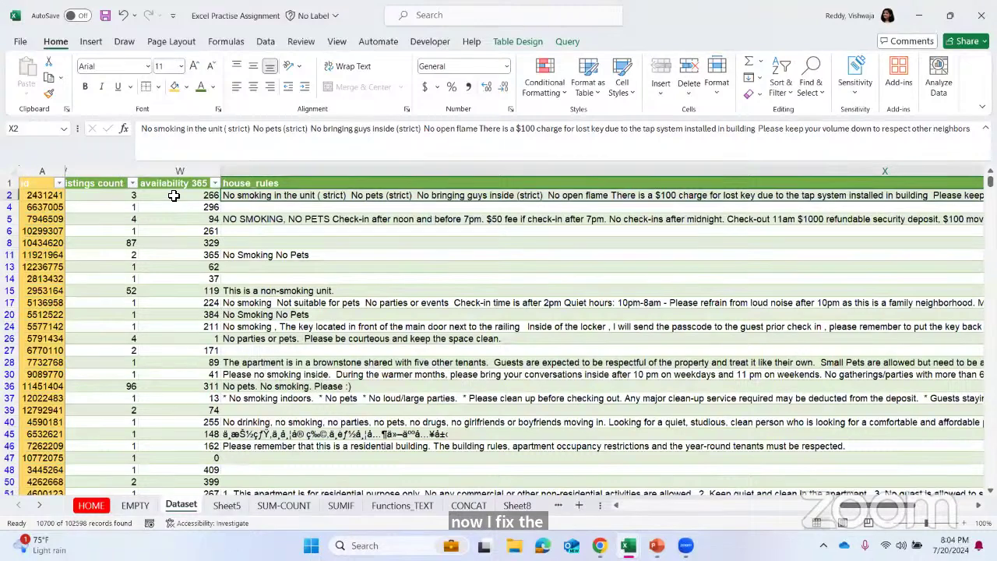
# Unfreeze the panes and check that the id column moves with the rest of the table.
pyautogui.click(53, 173)
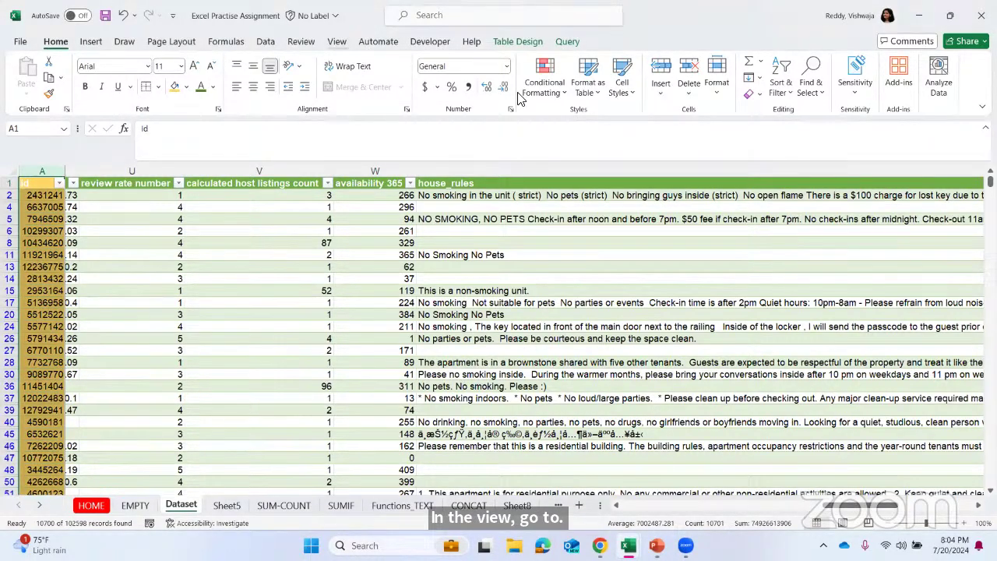
pyautogui.click(350, 44)
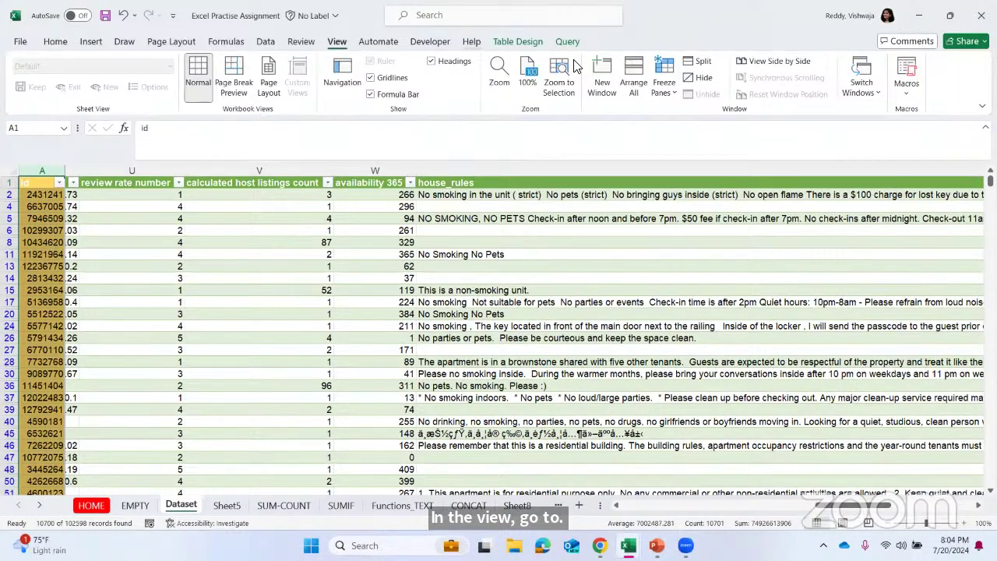
pyautogui.click(665, 92)
pyautogui.click(702, 129)
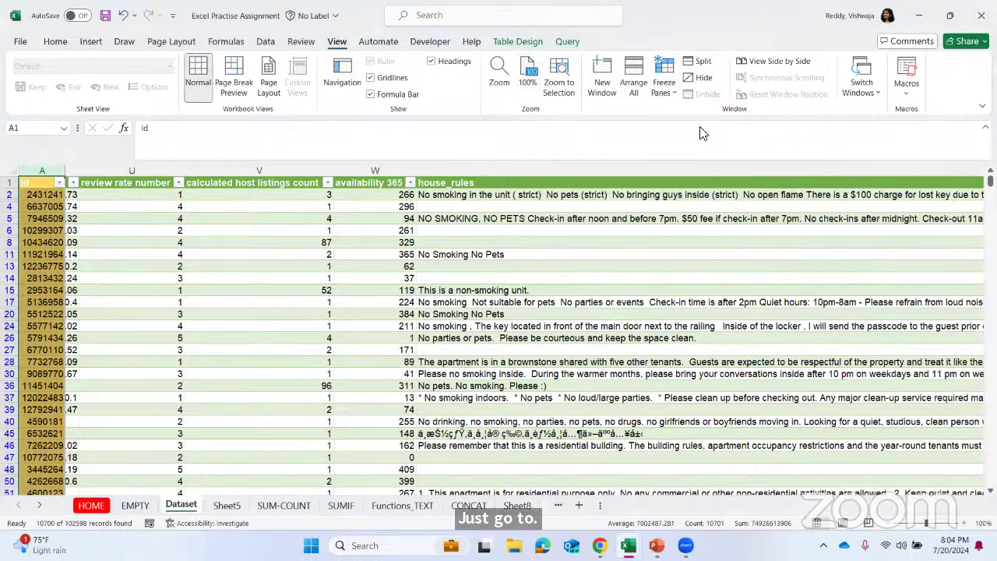
pyautogui.click(412, 218)
pyautogui.hscroll(6, 412, 218)
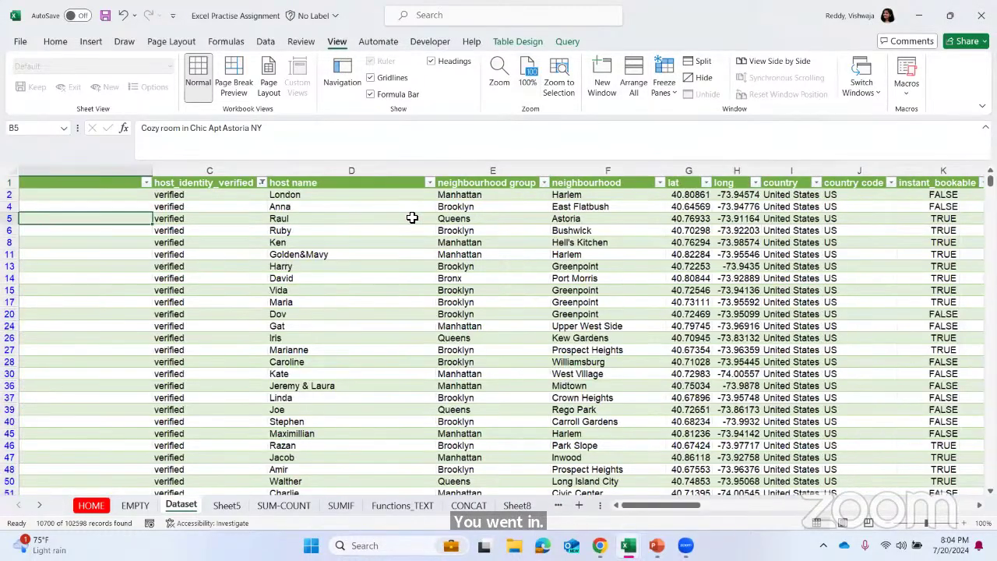
pyautogui.hscroll(2, 412, 218)
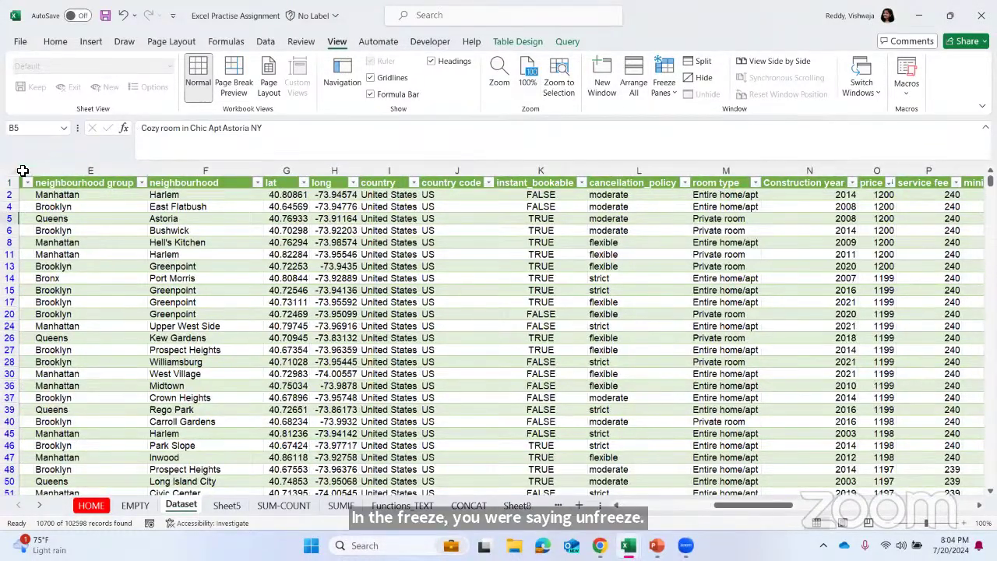
# Reduce the worksheet zoom to 57% around the price, review and house_rules columns.
pyautogui.hscroll(8, 512, 238)
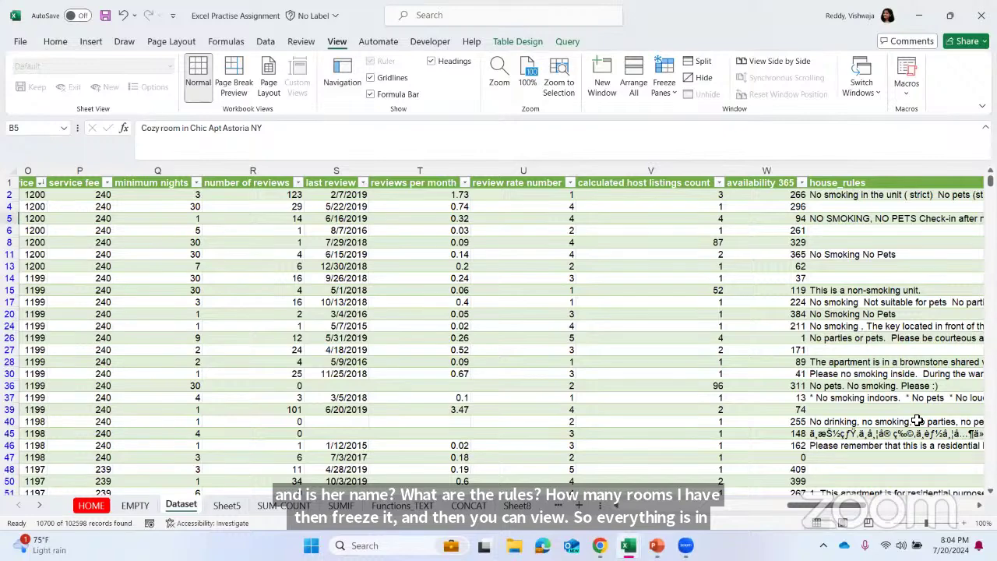
pyautogui.moveTo(927, 527); pyautogui.dragTo(912, 529)
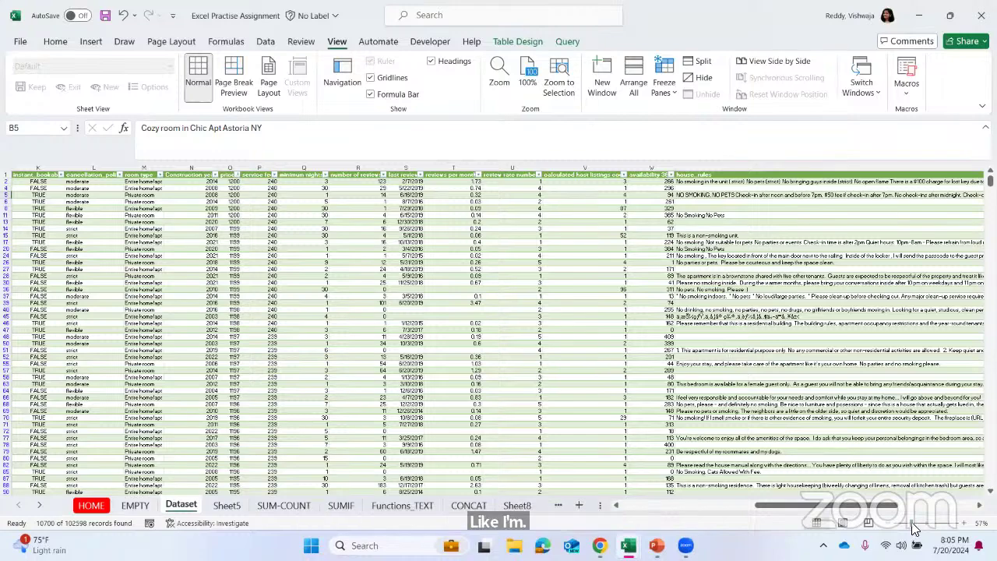
# Raise the worksheet zoom to 100% around the price, review and house_rules columns, and select a house_rules entry.
pyautogui.moveTo(913, 530); pyautogui.dragTo(919, 526)
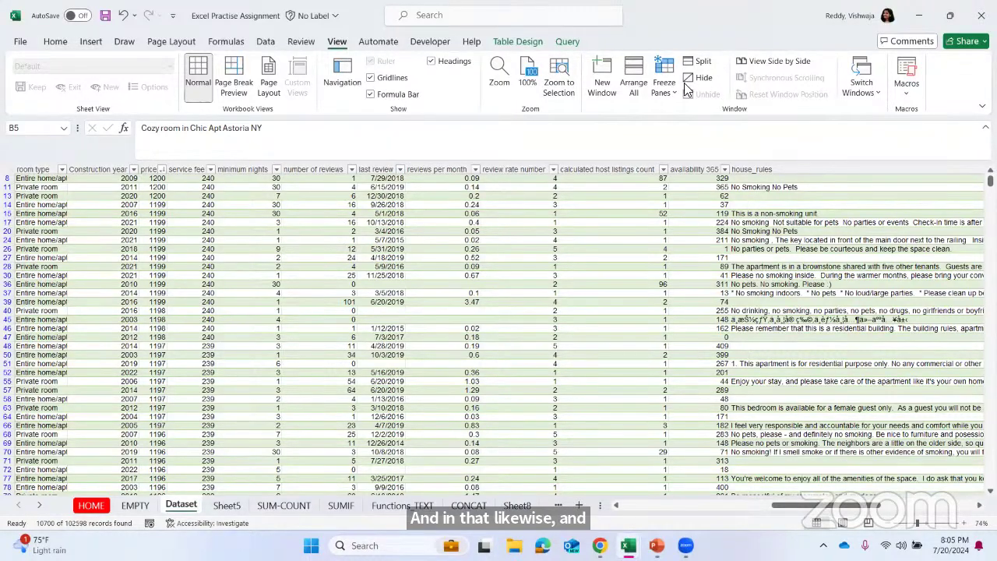
pyautogui.click(62, 45)
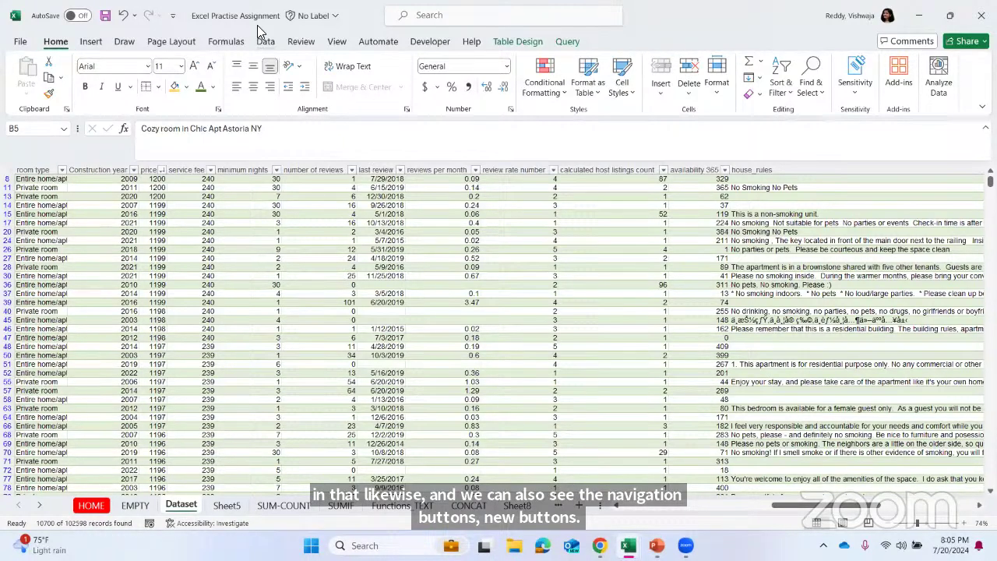
pyautogui.click(345, 45)
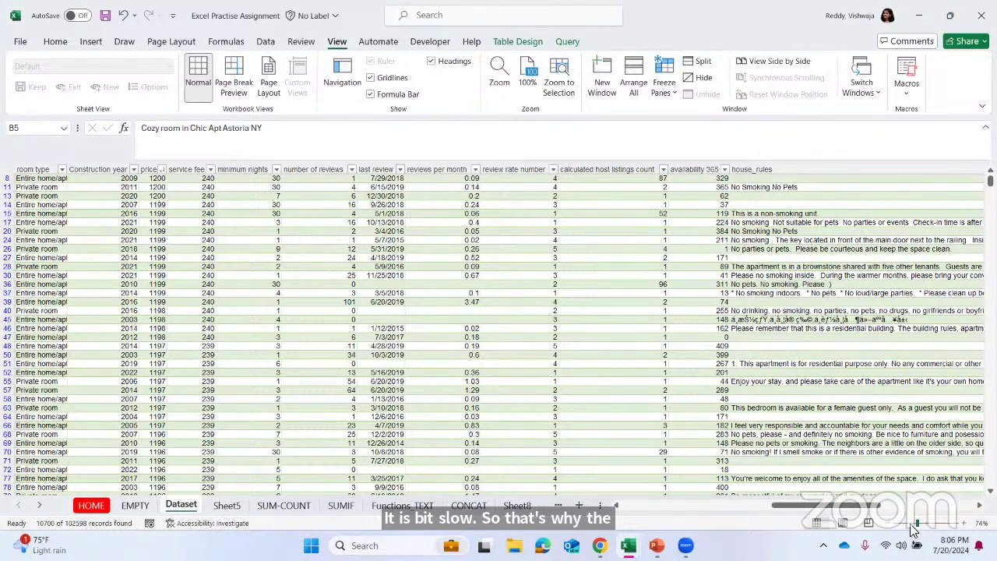
pyautogui.moveTo(918, 523); pyautogui.dragTo(923, 521)
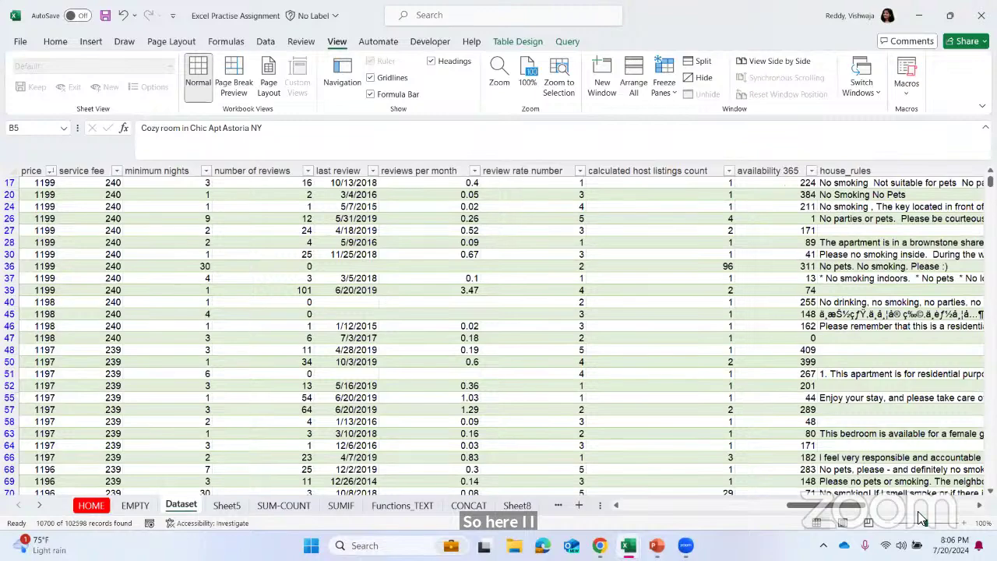
pyautogui.moveTo(928, 528); pyautogui.dragTo(919, 526)
pyautogui.click(841, 367)
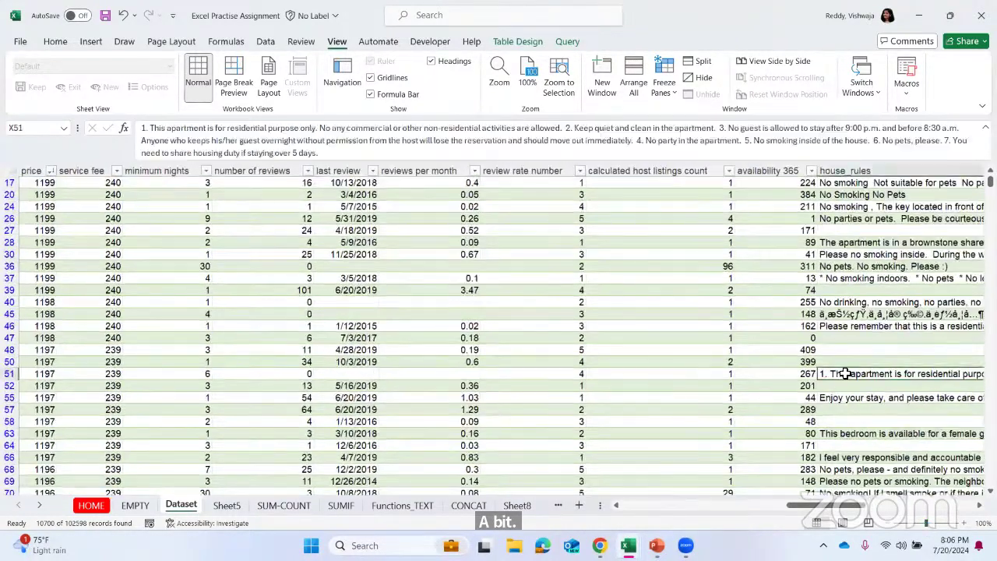
# Return to the table's header row and look over the location, cancellation_policy and room type columns.
pyautogui.click(91, 46)
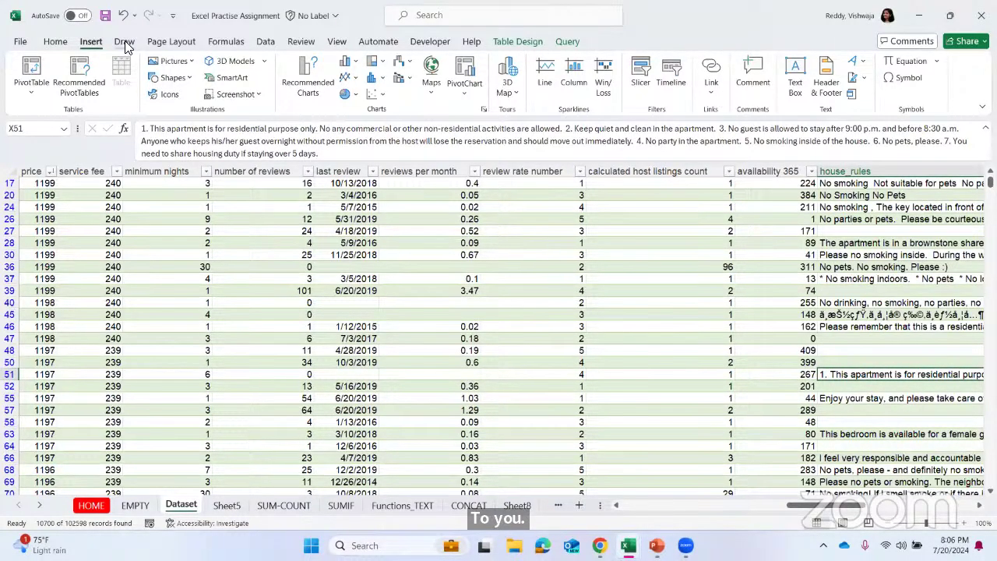
pyautogui.click(316, 290)
pyautogui.scroll(5, 314, 292)
pyautogui.hscroll(-10, 314, 291)
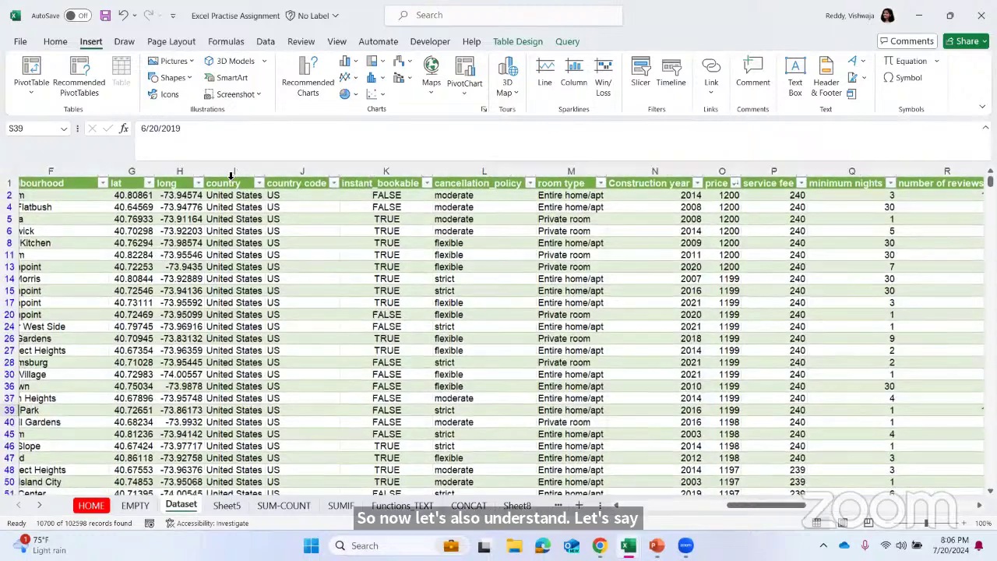
pyautogui.click(231, 172)
pyautogui.click(386, 291)
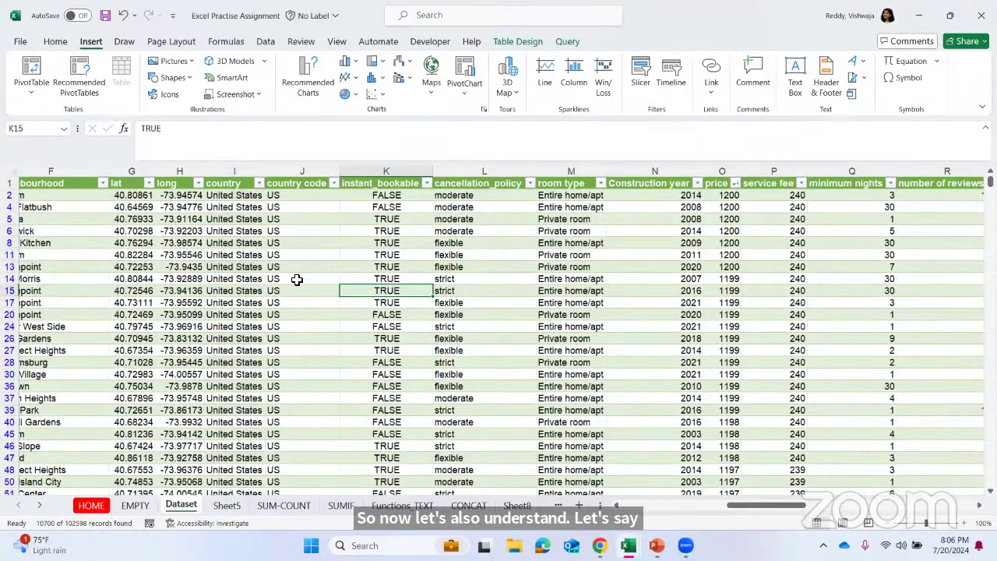
pyautogui.hscroll(-1, 297, 279)
# Try selecting the whole data table starting from the country header cell.
pyautogui.click(282, 189)
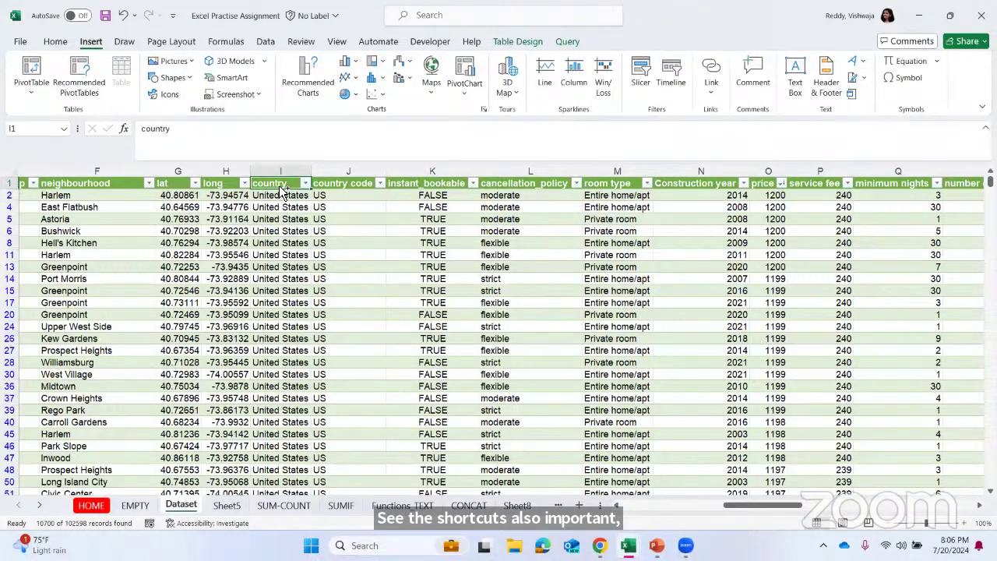
pyautogui.hotkey('ctrl', 'a')
pyautogui.click(281, 187)
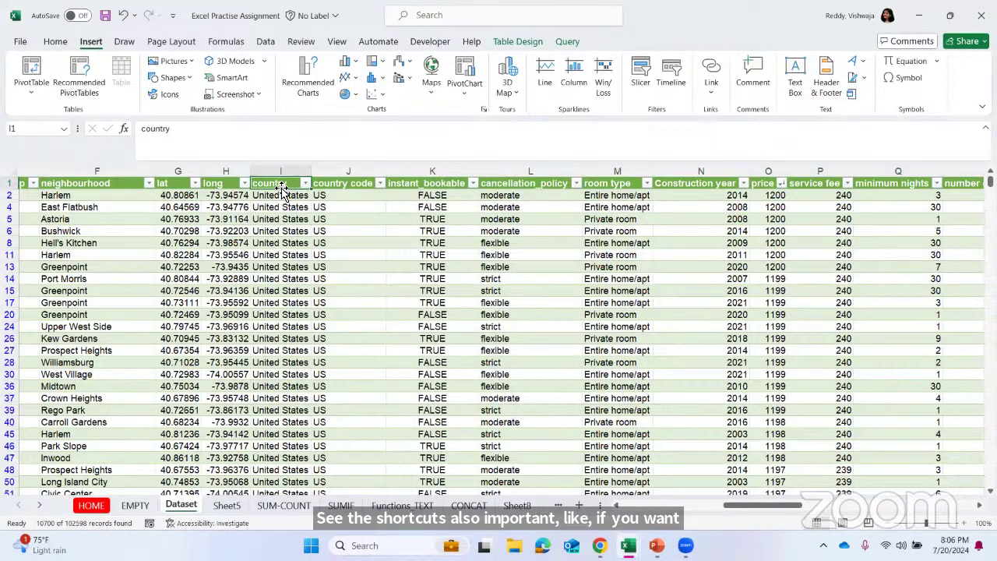
pyautogui.click(322, 207)
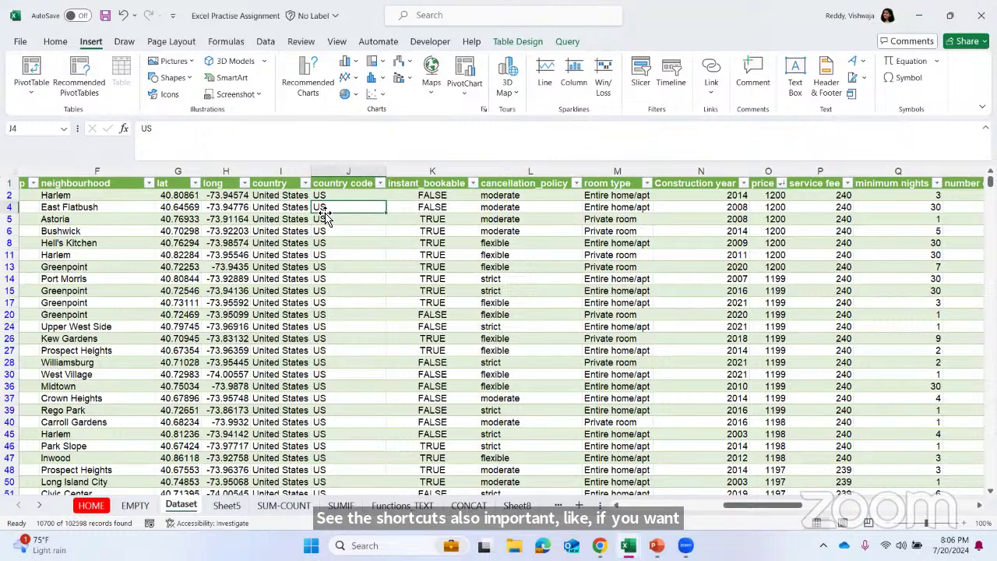
pyautogui.click(290, 187)
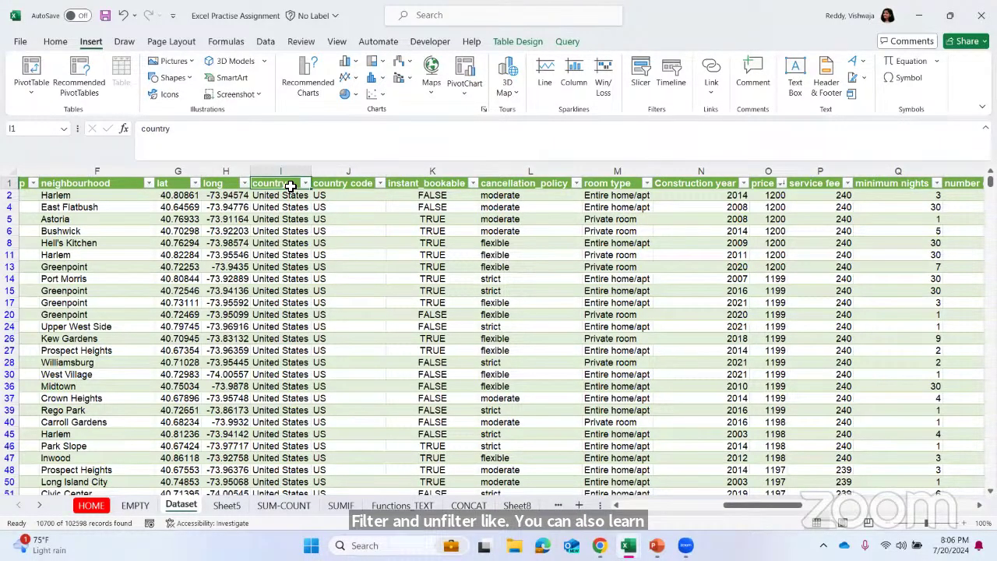
pyautogui.hotkey('ctrl', 'a')
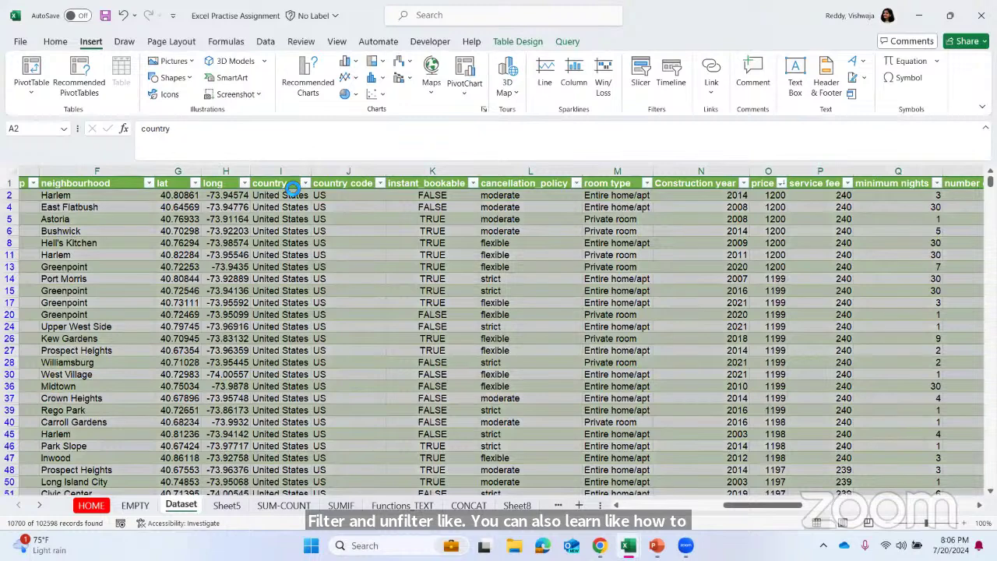
pyautogui.click(377, 219)
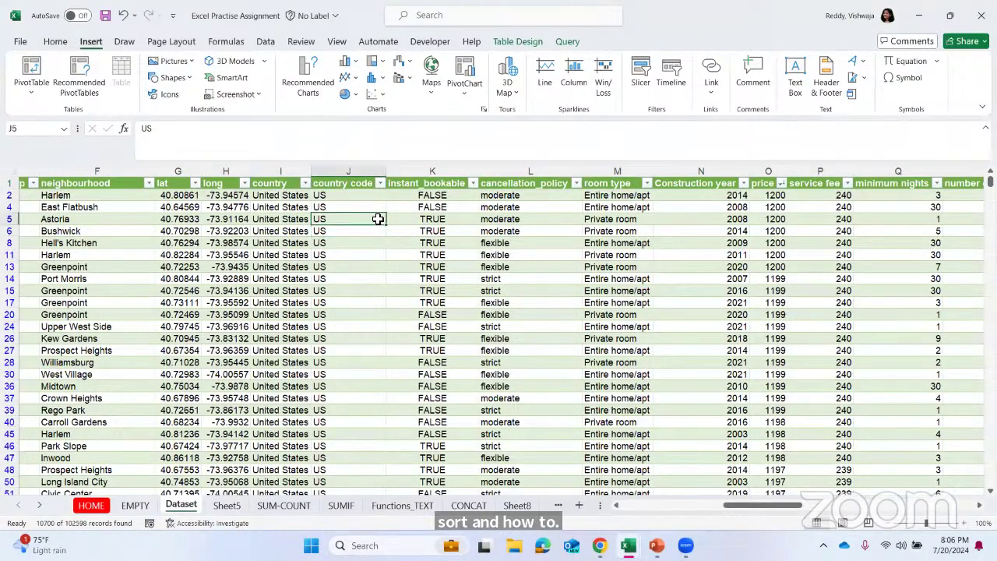
# Try selecting the whole data table from the first listing's name, ending on the NAME header cell.
pyautogui.scroll(2, 378, 219)
pyautogui.scroll(2, 298, 218)
pyautogui.scroll(2, 296, 233)
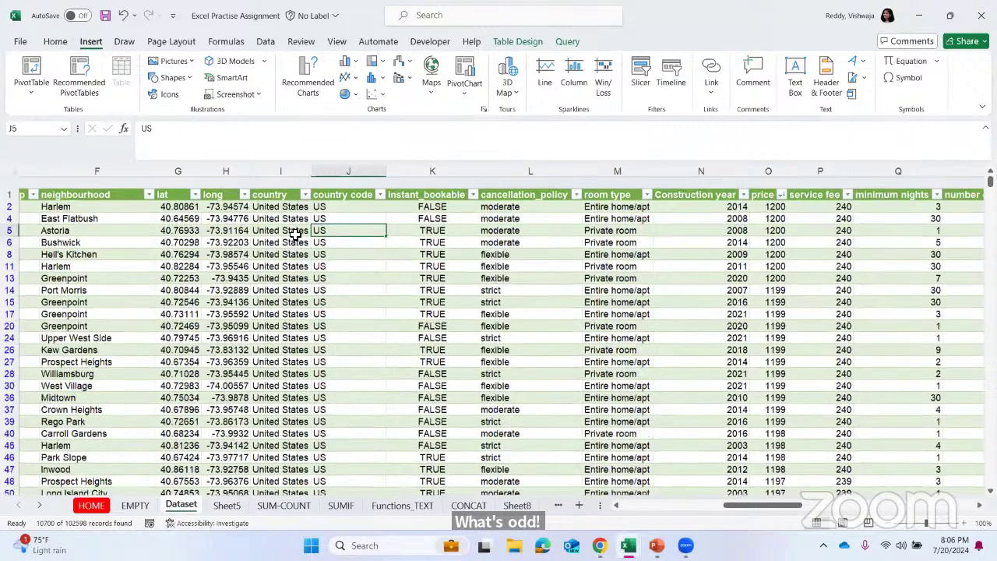
pyautogui.hscroll(-10, 296, 234)
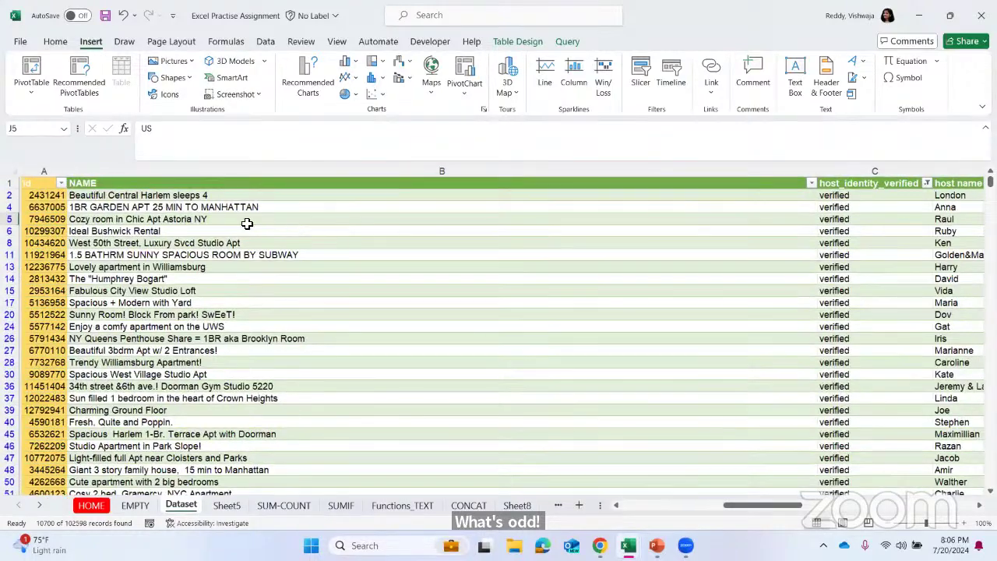
pyautogui.click(142, 193)
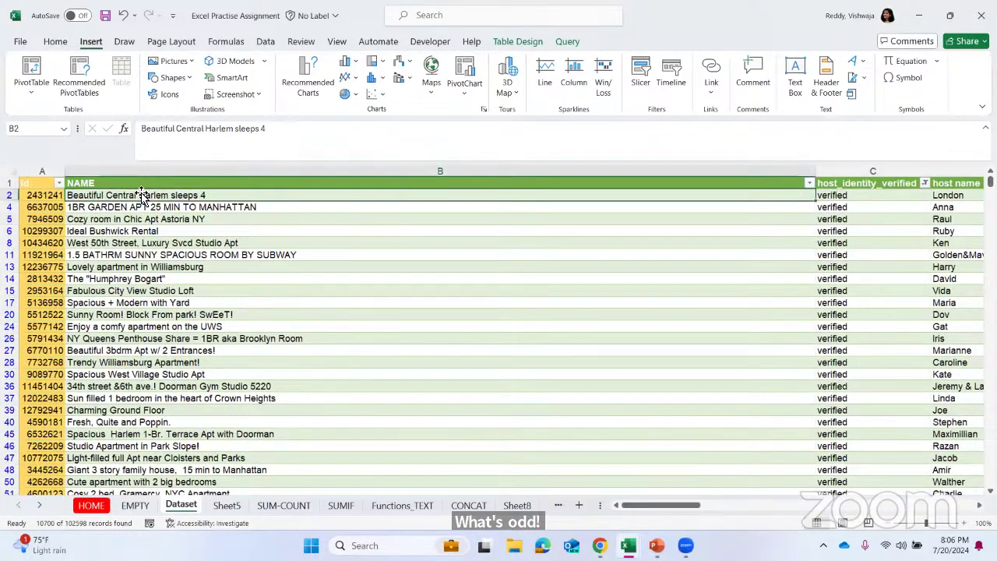
pyautogui.hotkey('ctrl', 'a')
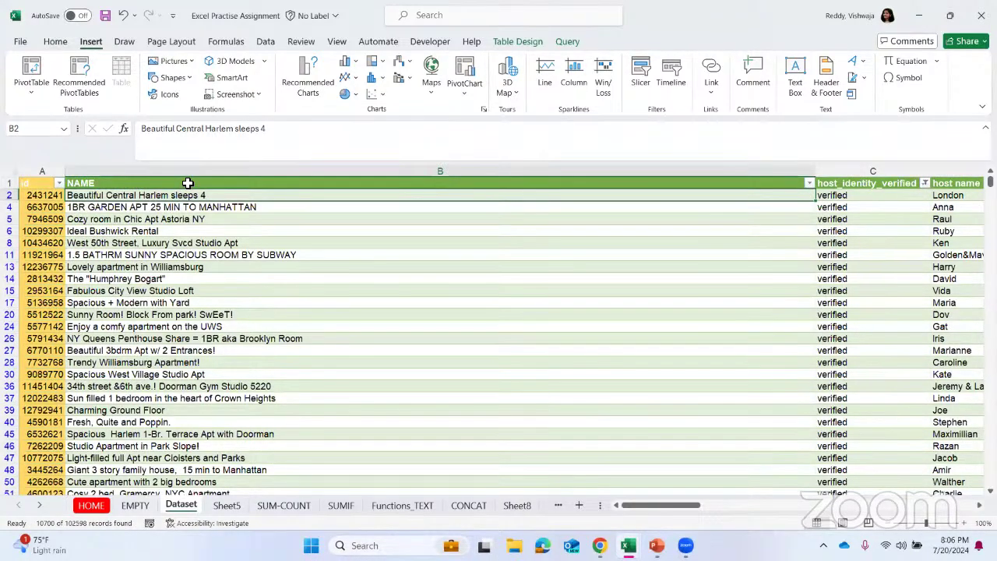
pyautogui.click(188, 183)
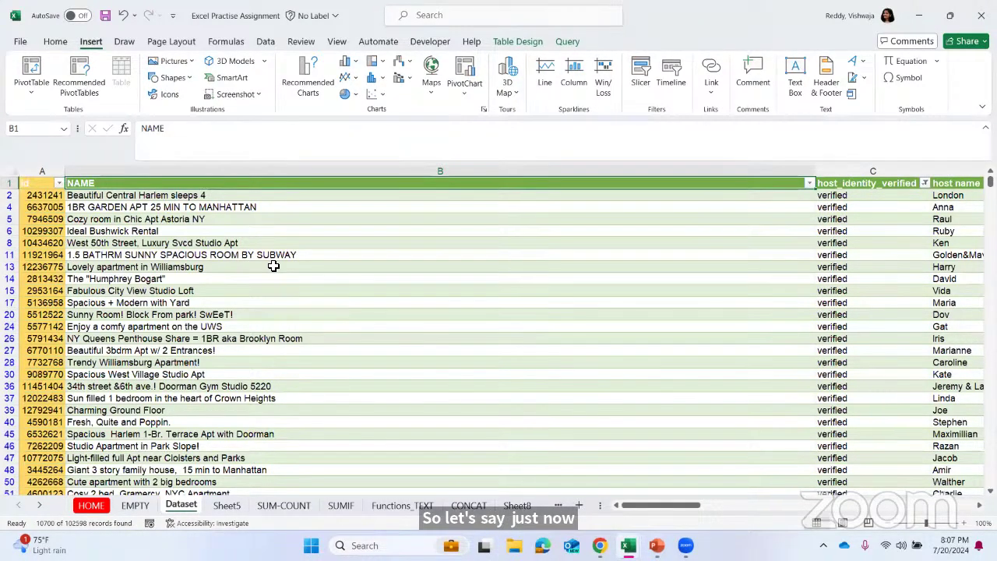
# Review the columns from NAME across to last review to judge which features a simplified table needs.
pyautogui.hscroll(3, 537, 303)
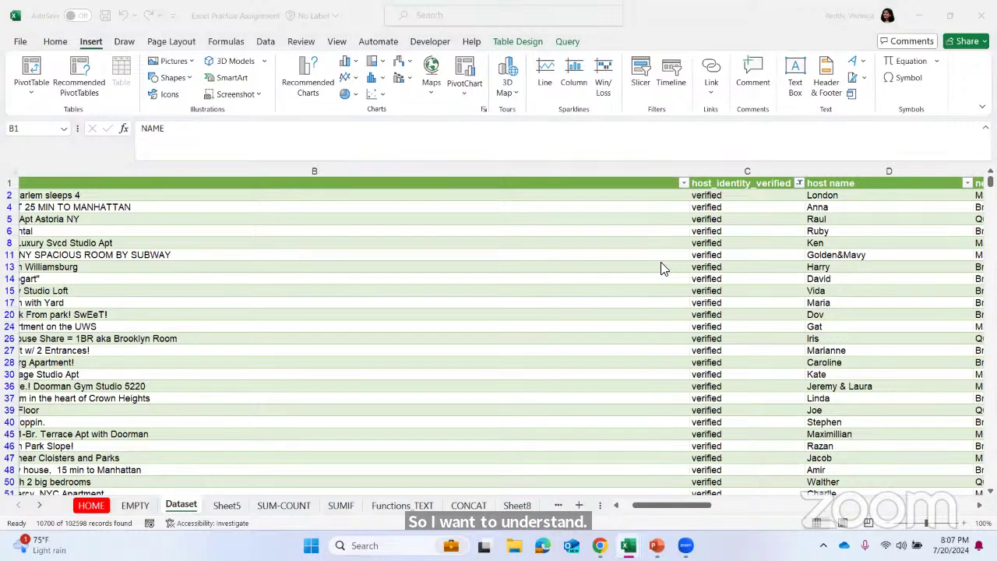
pyautogui.hscroll(-2, 663, 268)
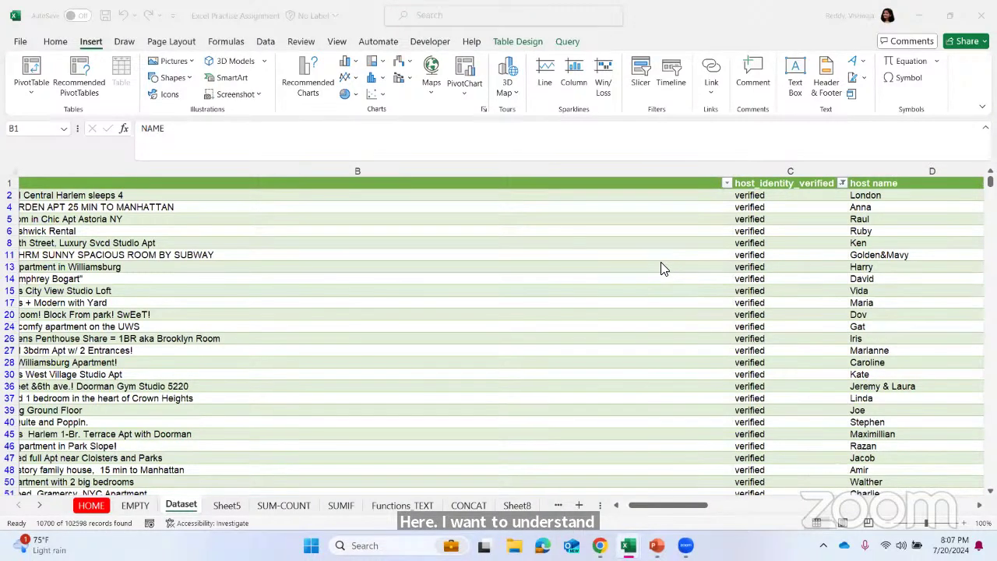
pyautogui.hscroll(-2, 663, 268)
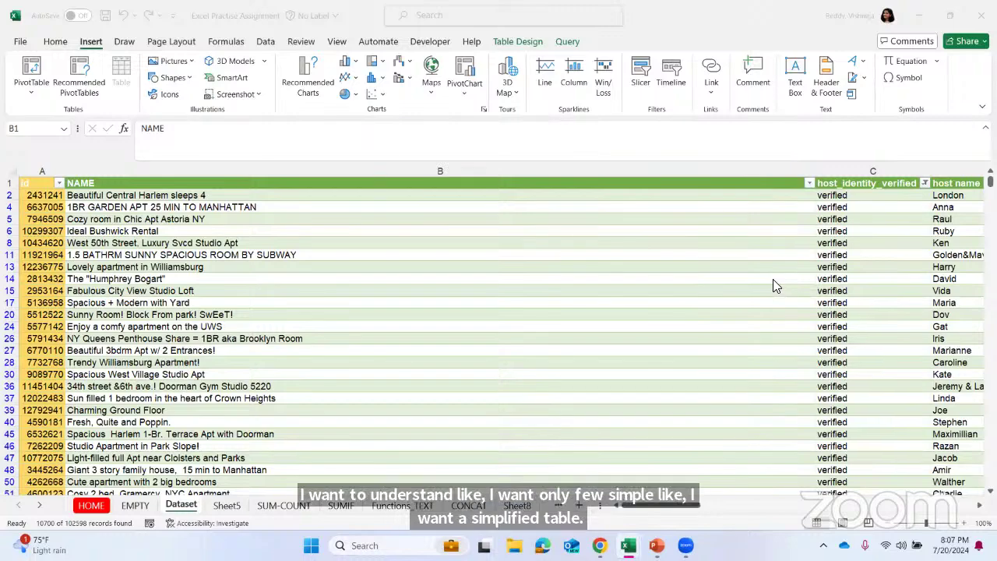
pyautogui.hscroll(3, 855, 304)
pyautogui.hscroll(10, 854, 304)
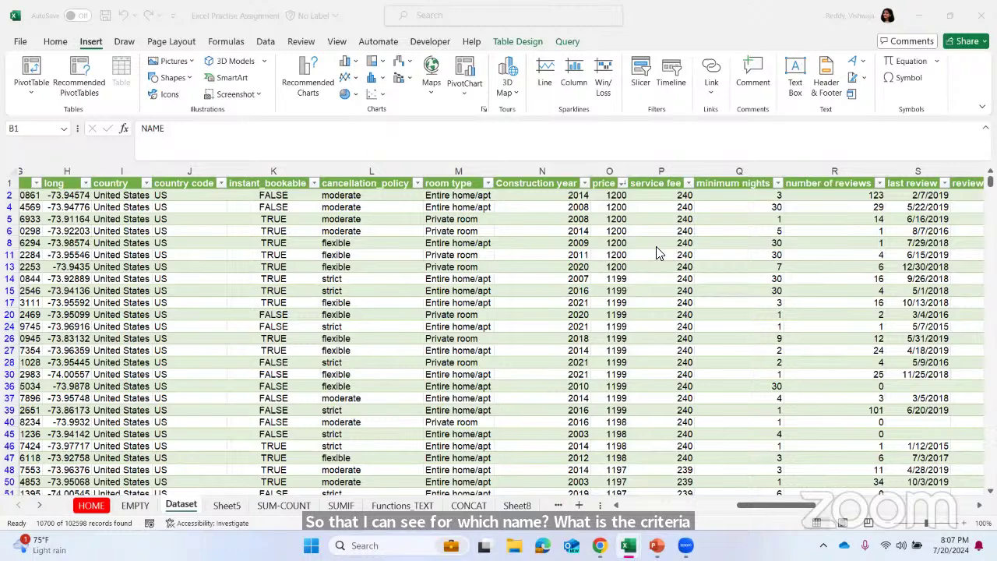
pyautogui.hscroll(-6, 579, 220)
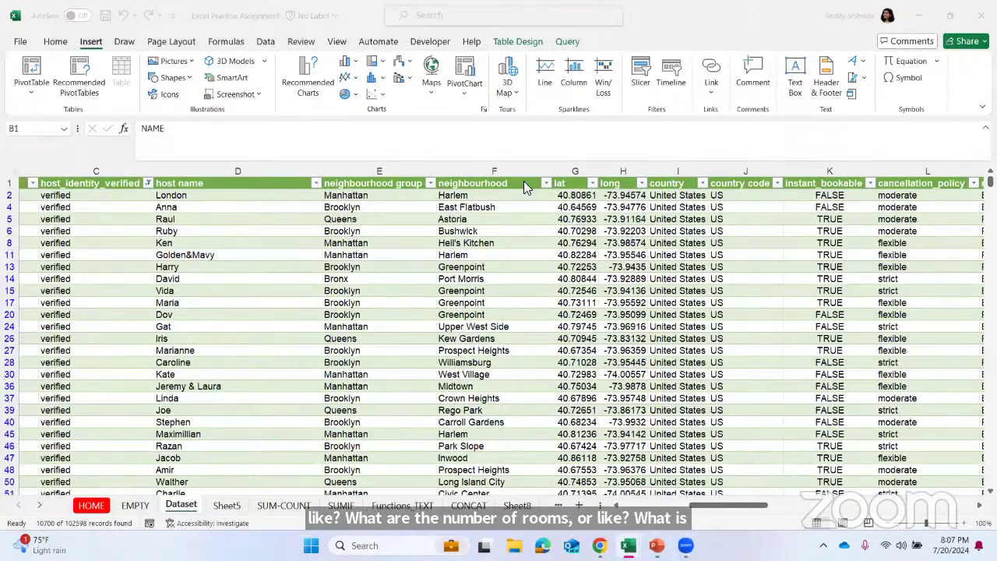
pyautogui.hscroll(-2, 205, 223)
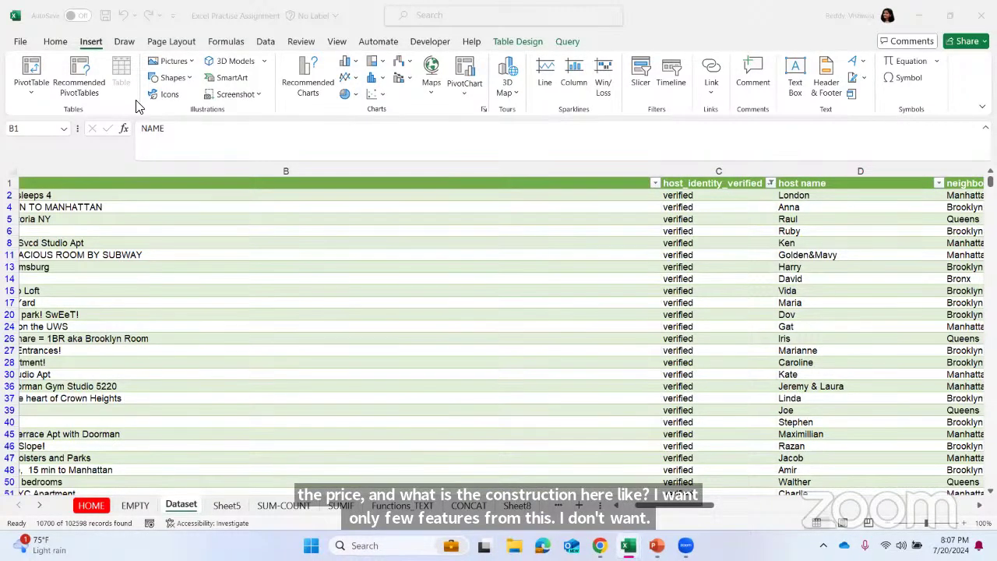
# Create a PivotTable from the Dataset table in a new worksheet.
pyautogui.click(23, 72)
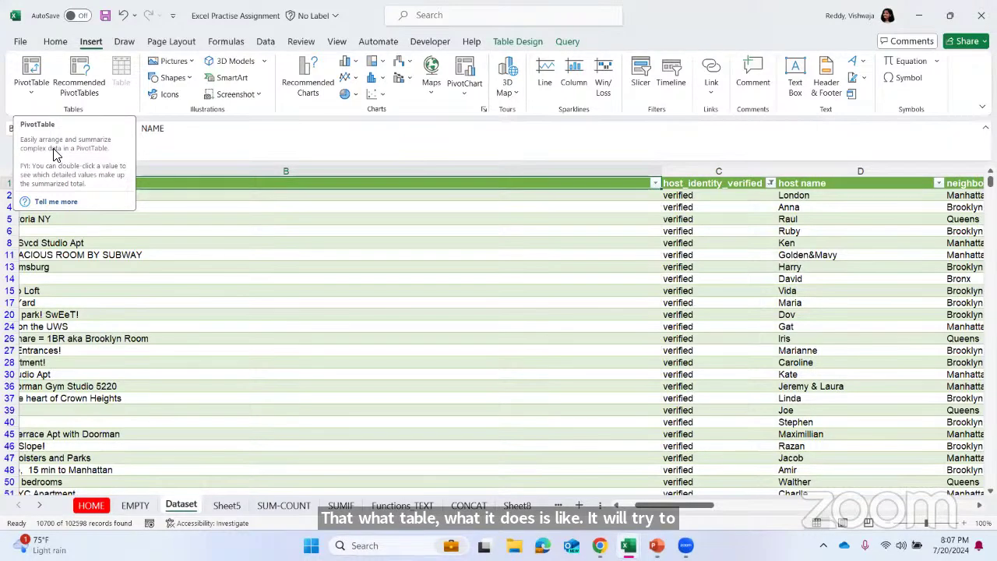
pyautogui.click(178, 268)
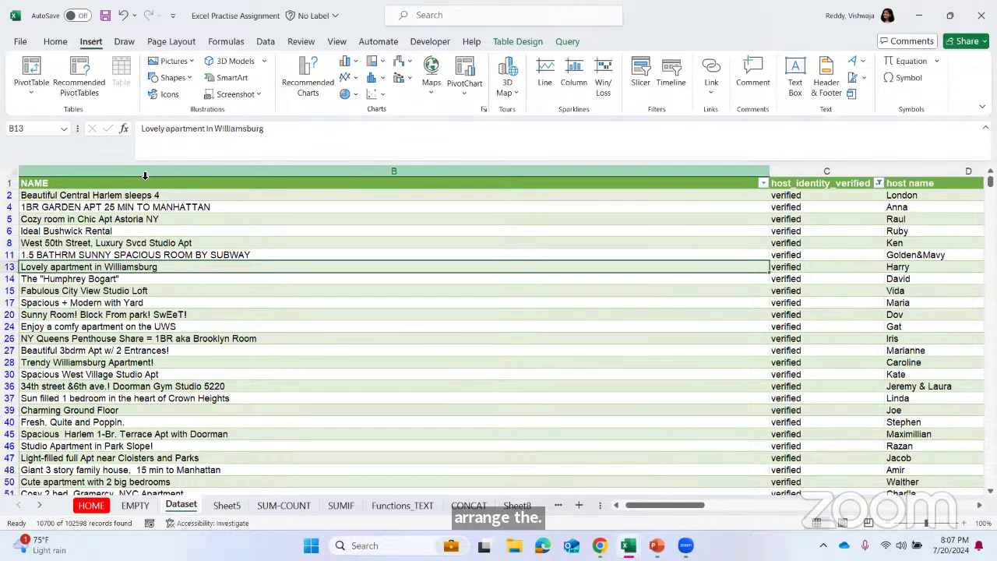
pyautogui.click(32, 95)
pyautogui.click(63, 114)
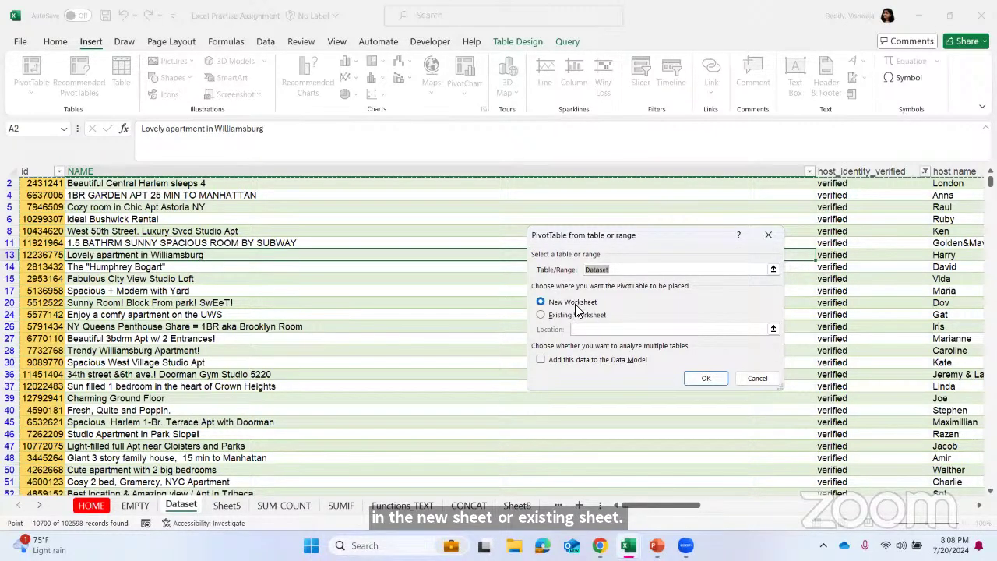
pyautogui.click(695, 378)
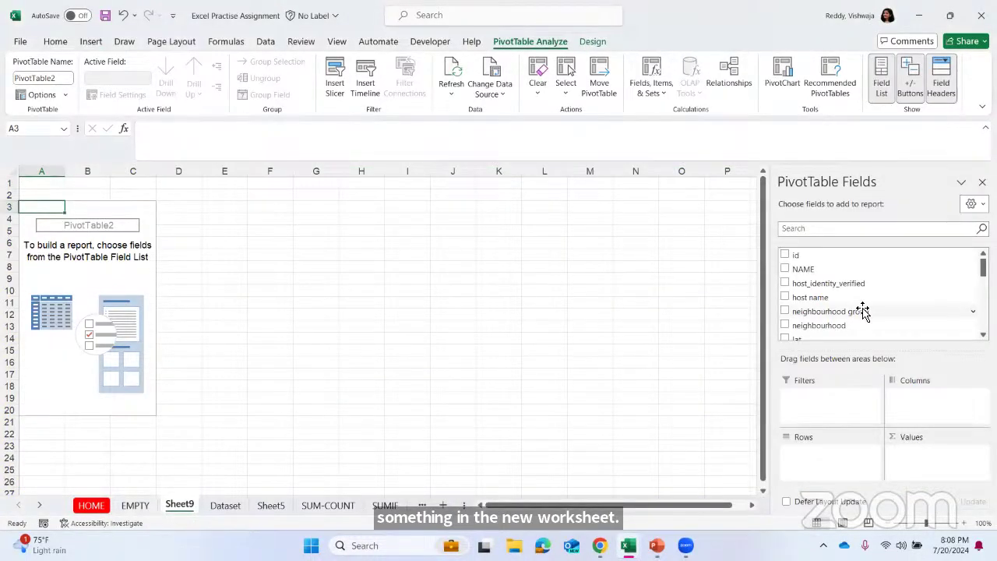
# Lay out the PivotTable with host_identity_verified as the filter, NAME as rows and last review as columns.
pyautogui.scroll(-6, 863, 310)
pyautogui.scroll(-1, 863, 310)
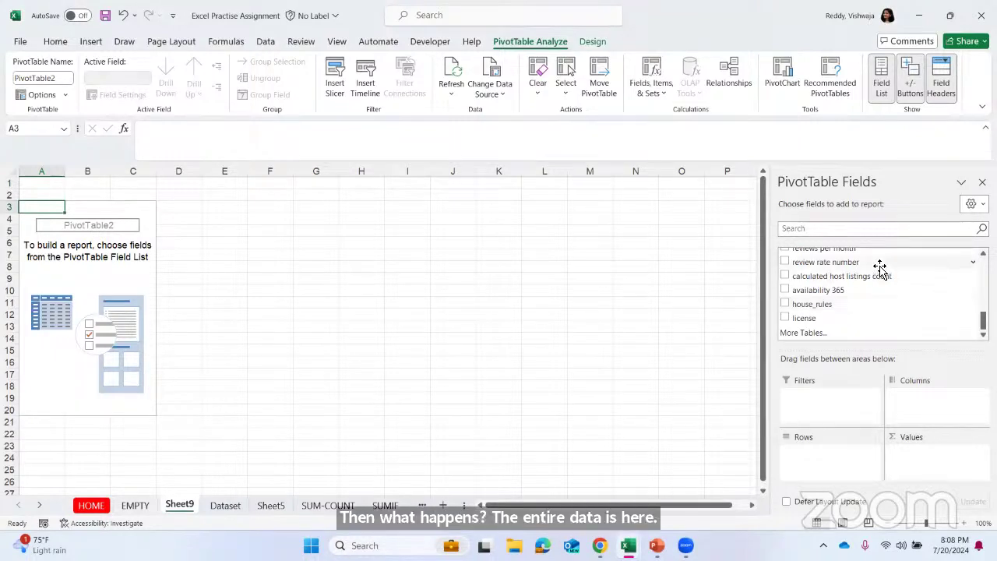
pyautogui.scroll(7, 880, 268)
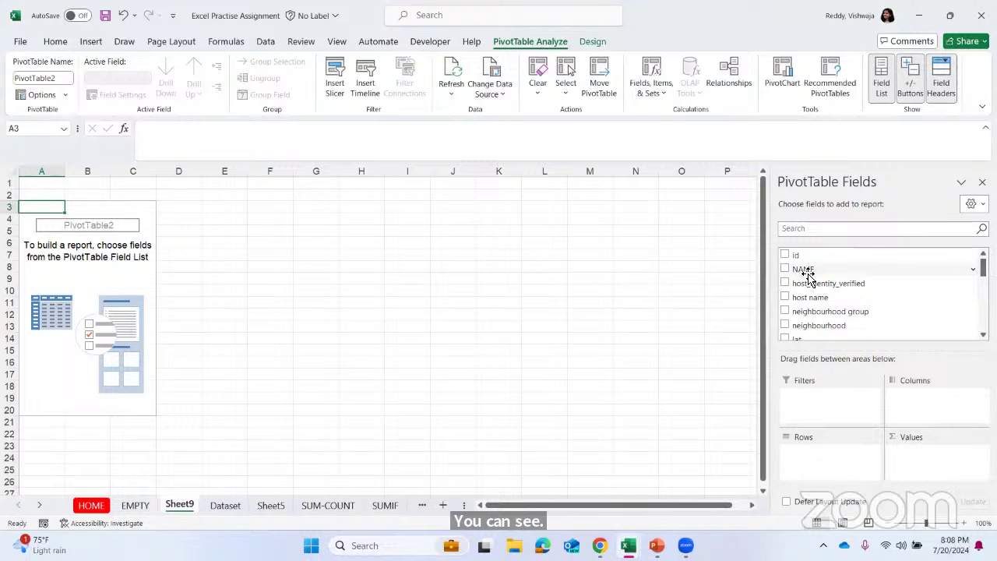
pyautogui.moveTo(807, 270); pyautogui.dragTo(808, 390)
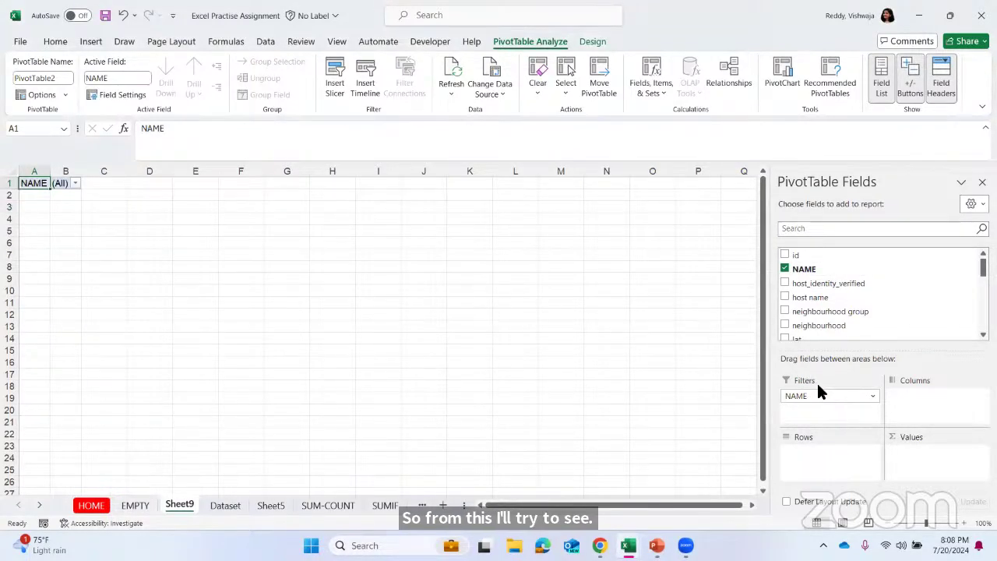
pyautogui.moveTo(821, 284); pyautogui.dragTo(825, 454)
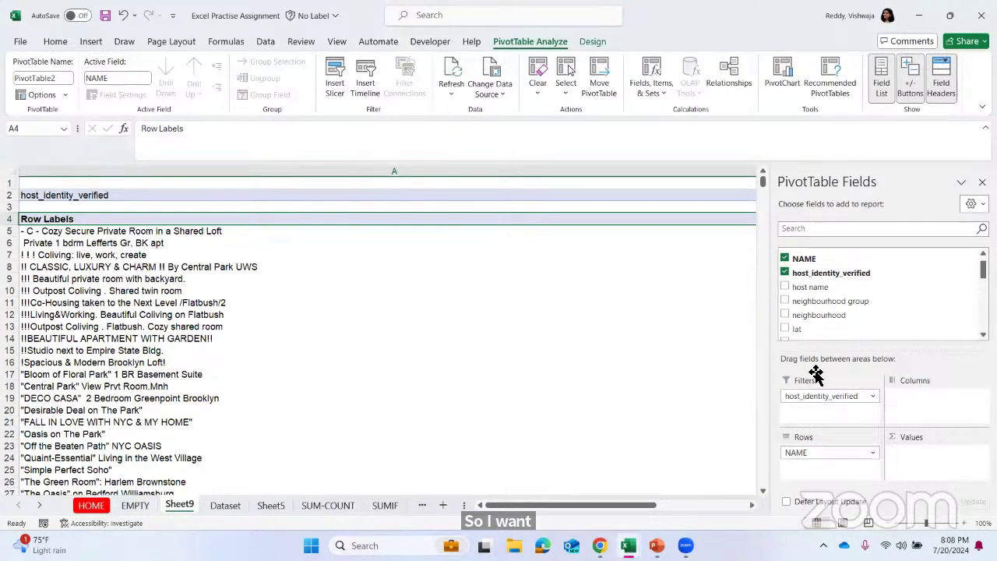
pyautogui.scroll(-5, 904, 311)
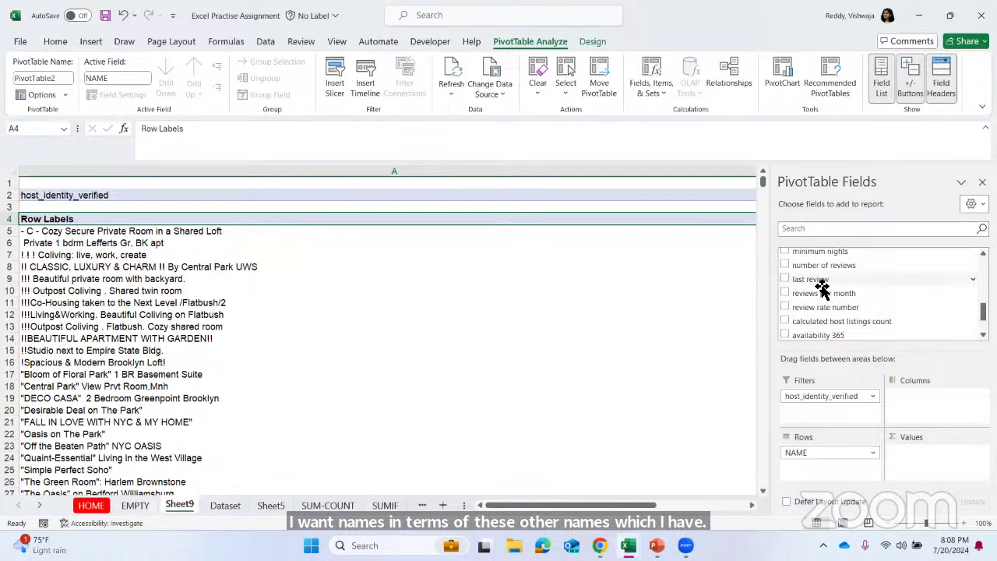
pyautogui.moveTo(819, 283); pyautogui.dragTo(926, 408)
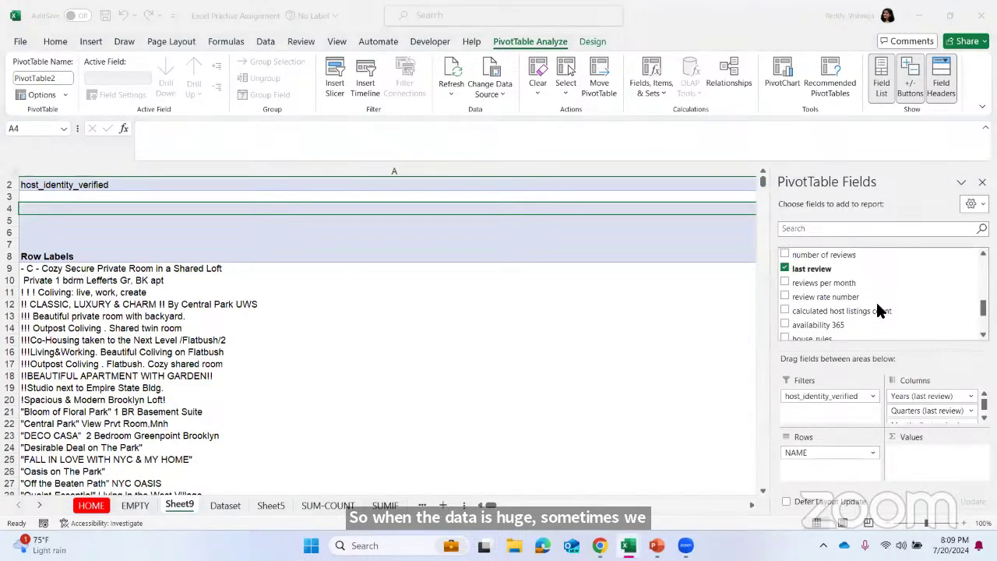
# Add Construction year as a second PivotTable filter and price as the summed value.
pyautogui.scroll(3, 880, 310)
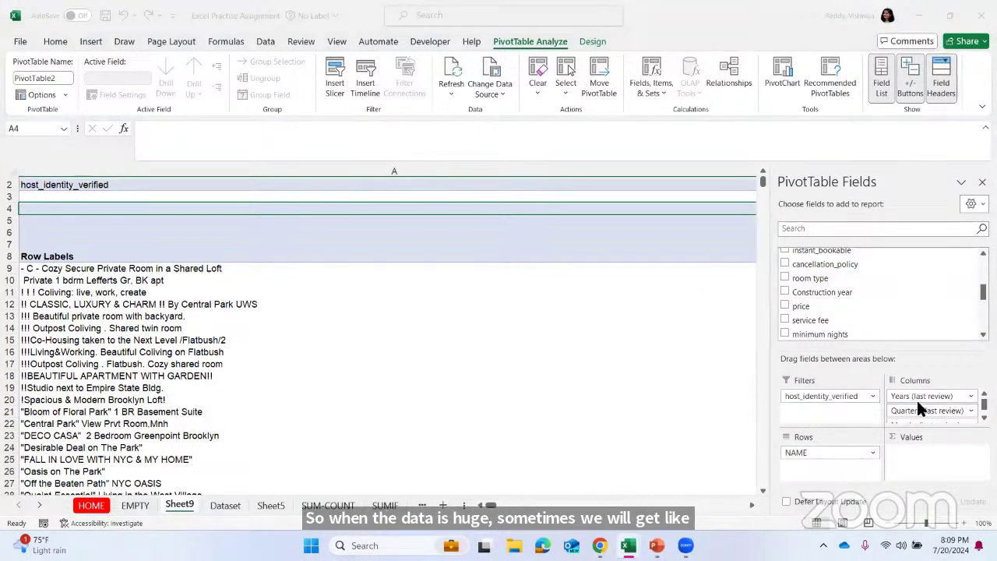
pyautogui.click(785, 280)
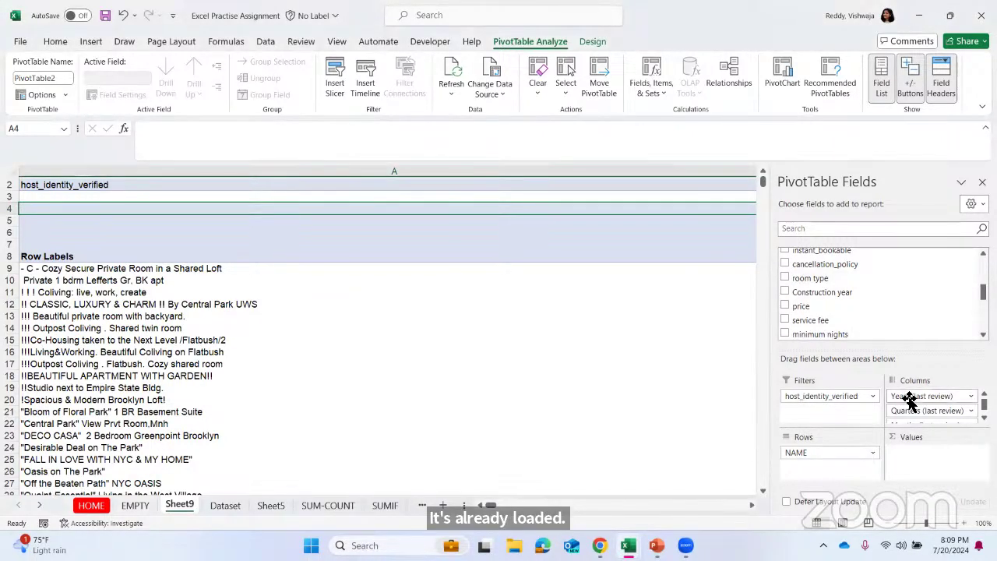
pyautogui.moveTo(790, 292); pyautogui.dragTo(819, 408)
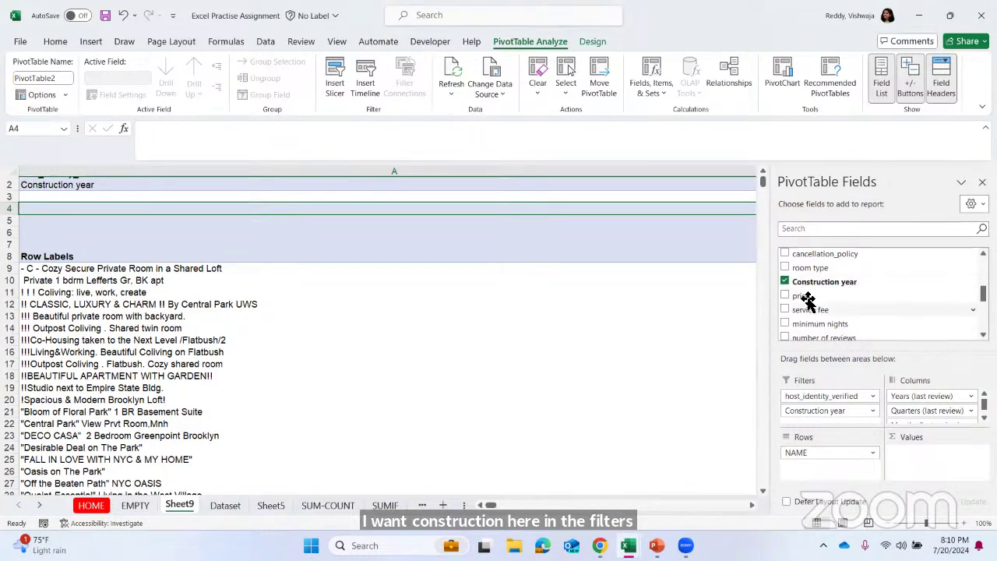
pyautogui.moveTo(808, 300); pyautogui.dragTo(932, 457)
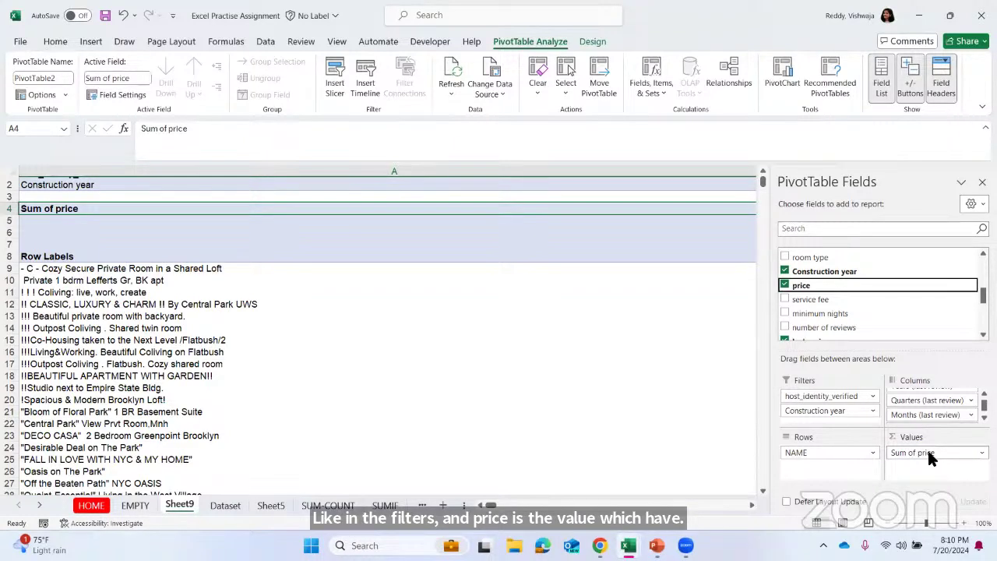
# Hide the PivotTable field list and look over the summed prices across the last review years.
pyautogui.click(639, 340)
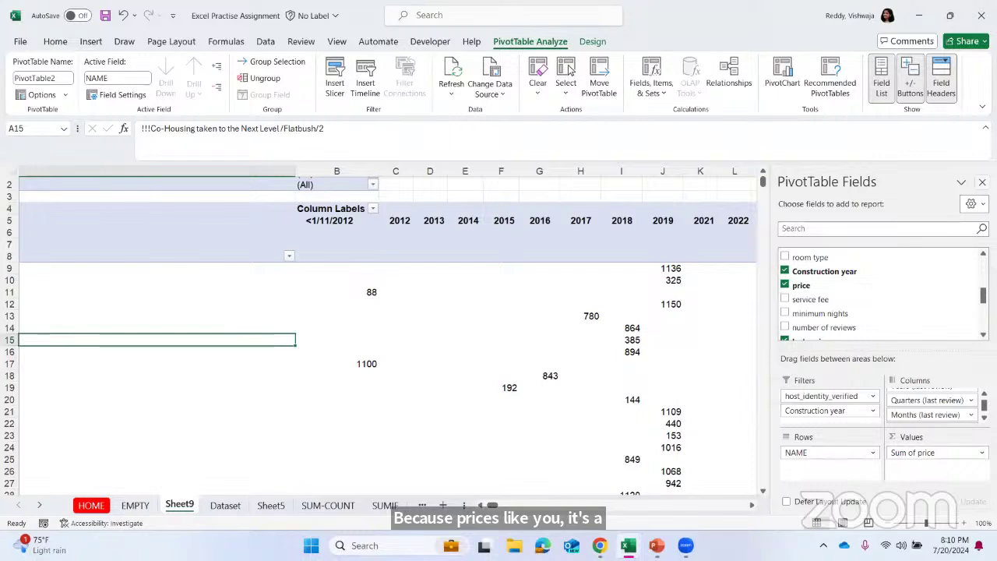
pyautogui.click(882, 82)
pyautogui.keyDown('ctrl'); pyautogui.scroll(-3, 677, 316); pyautogui.keyUp('ctrl')
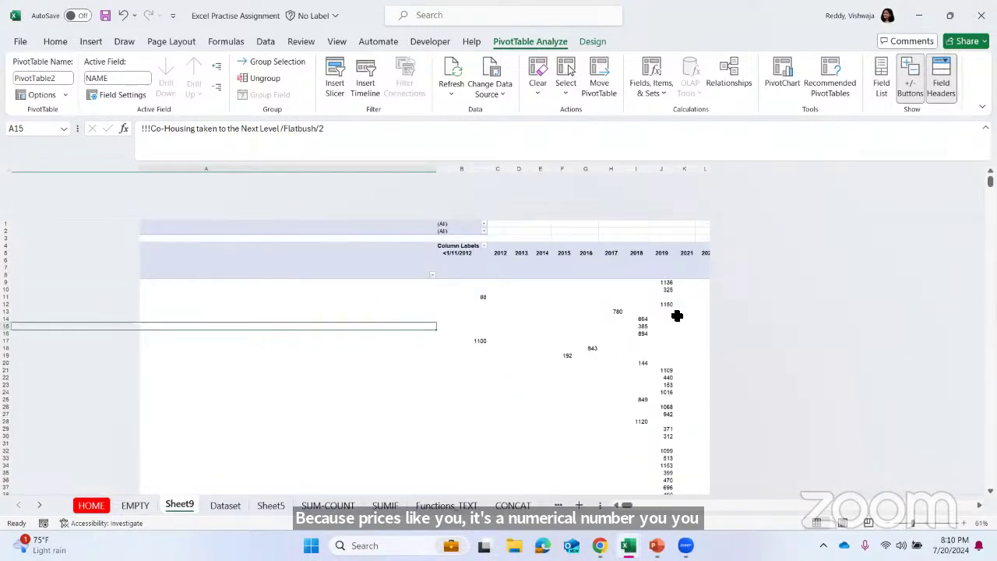
pyautogui.keyDown('ctrl'); pyautogui.scroll(-1, 697, 286); pyautogui.keyUp('ctrl')
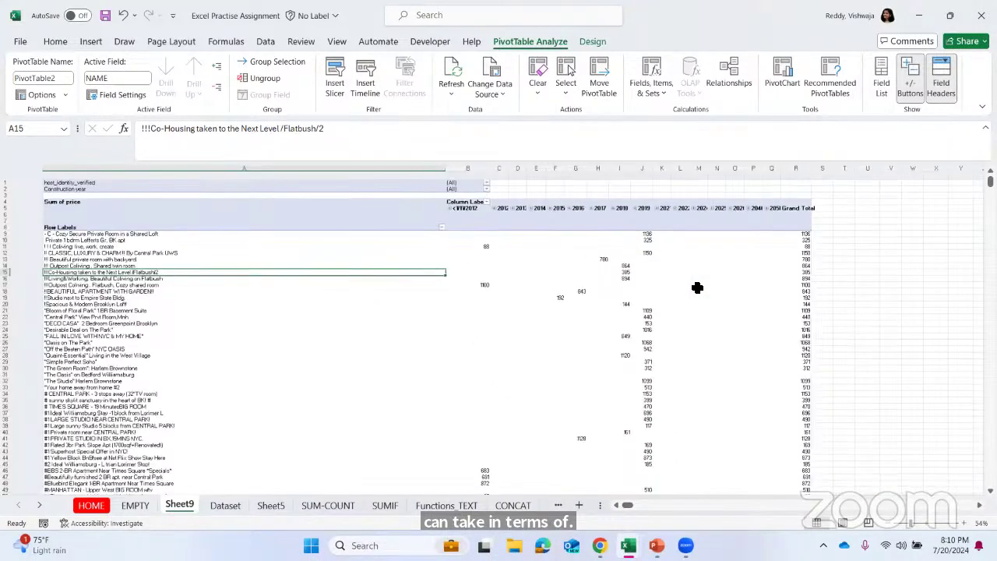
pyautogui.keyDown('ctrl'); pyautogui.scroll(-1, 697, 288); pyautogui.keyUp('ctrl')
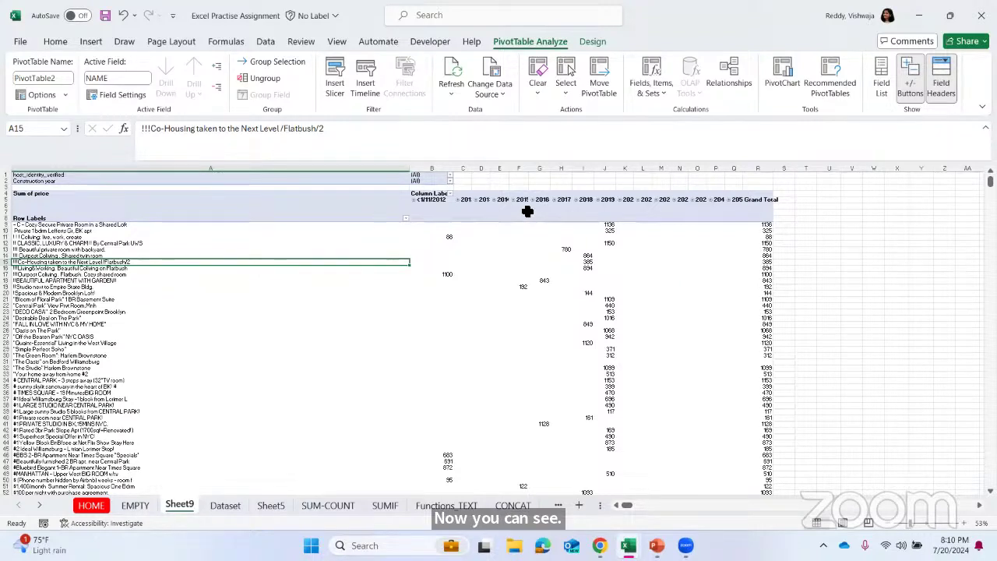
pyautogui.click(452, 233)
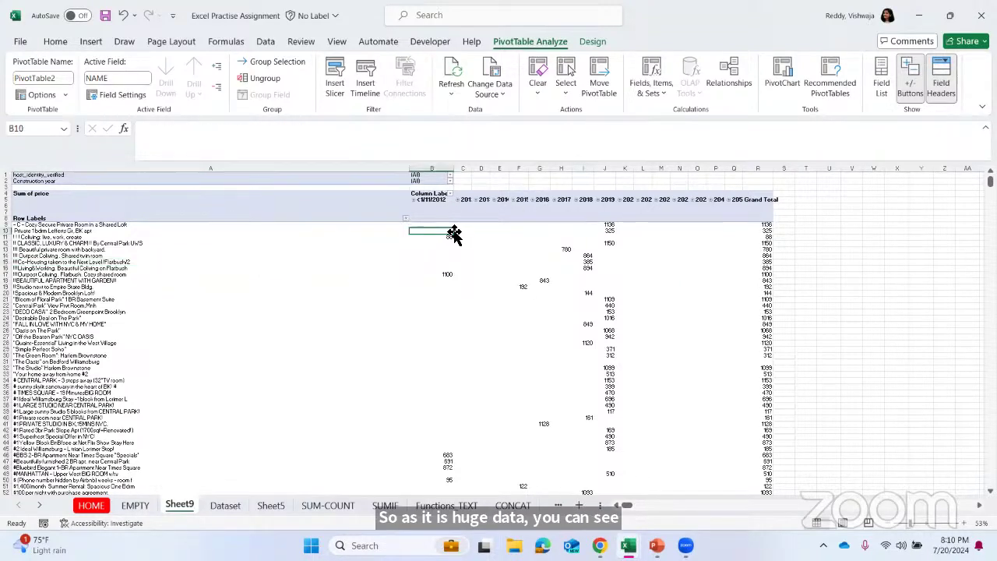
pyautogui.click(512, 219)
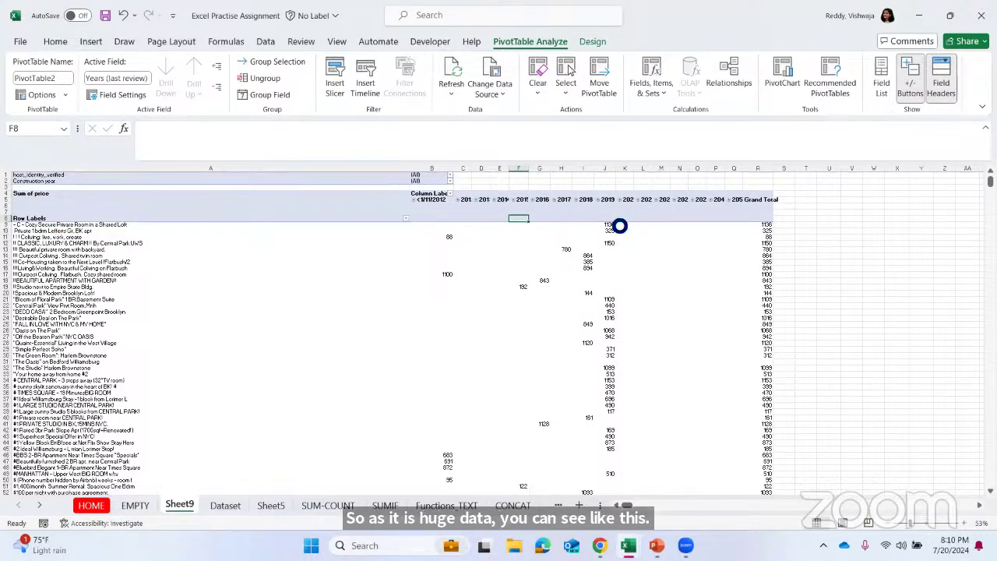
# Try to drill into the first listing's 2021 price cell, and dismiss the message boxes without answering them.
pyautogui.doubleClick(619, 226)
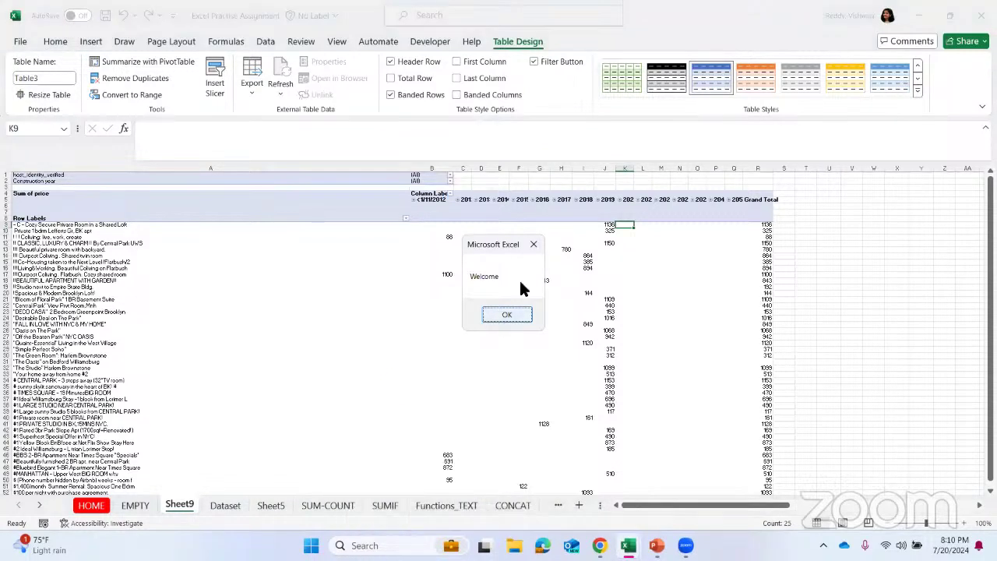
pyautogui.click(533, 245)
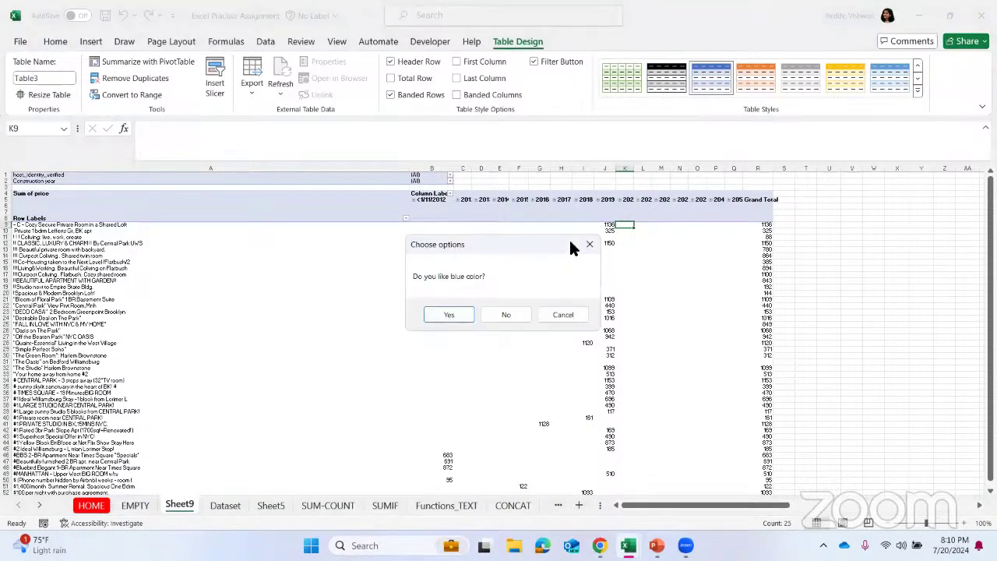
pyautogui.click(590, 244)
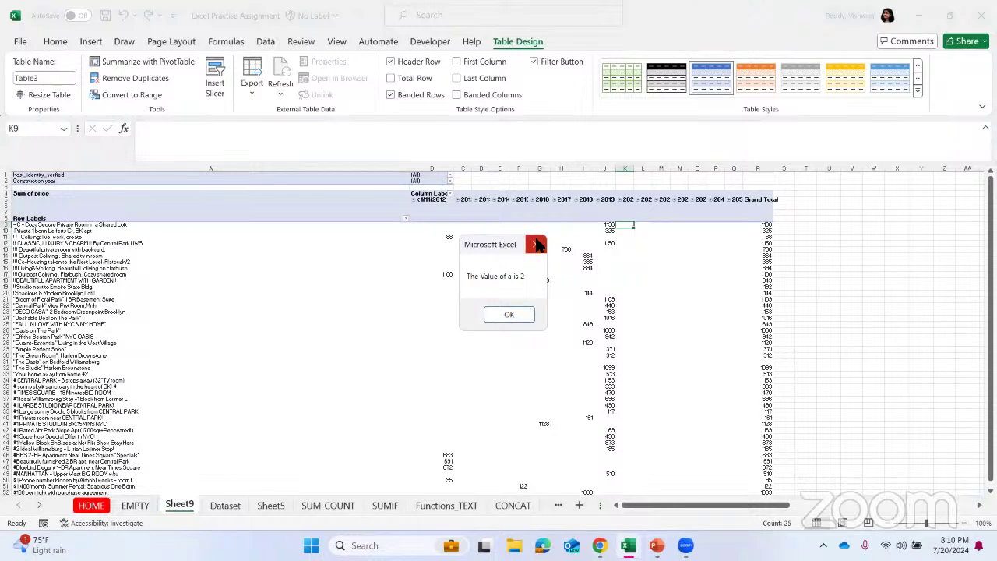
pyautogui.click(536, 245)
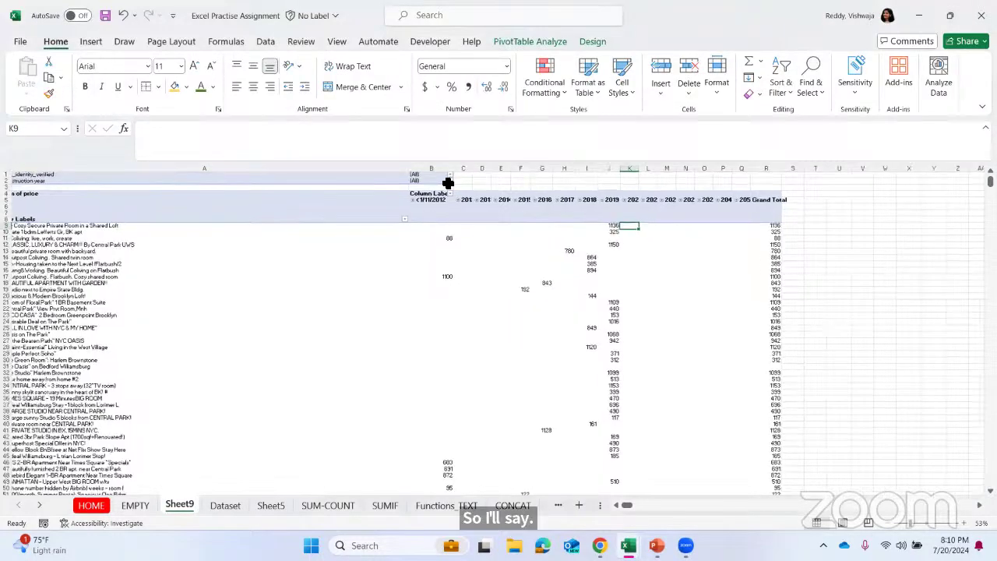
# Filter the PivotTable by multiple construction years, keeping only 2019 and 2020.
pyautogui.scroll(2, 448, 187)
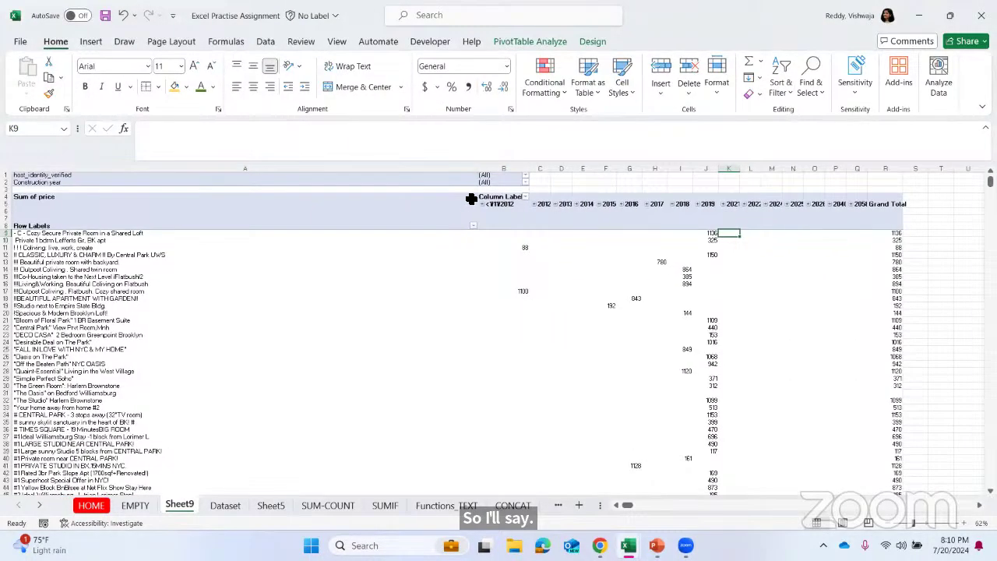
pyautogui.click(525, 183)
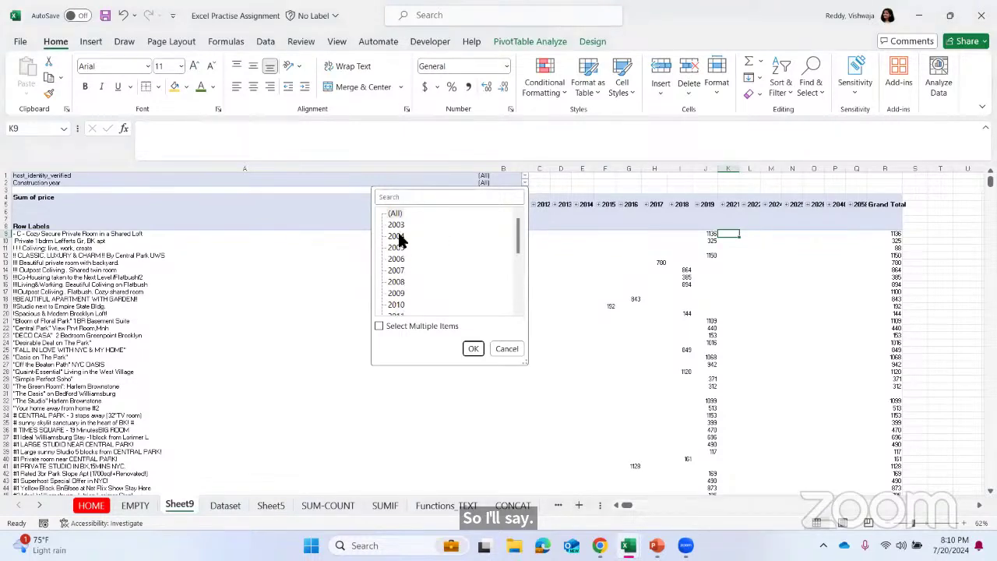
pyautogui.scroll(-4, 399, 240)
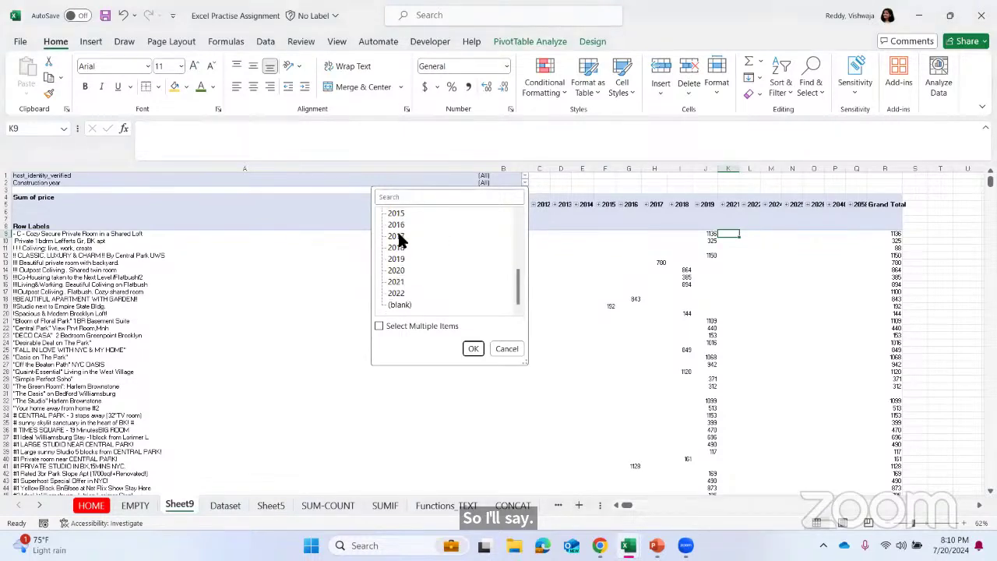
pyautogui.click(380, 327)
pyautogui.scroll(4, 393, 224)
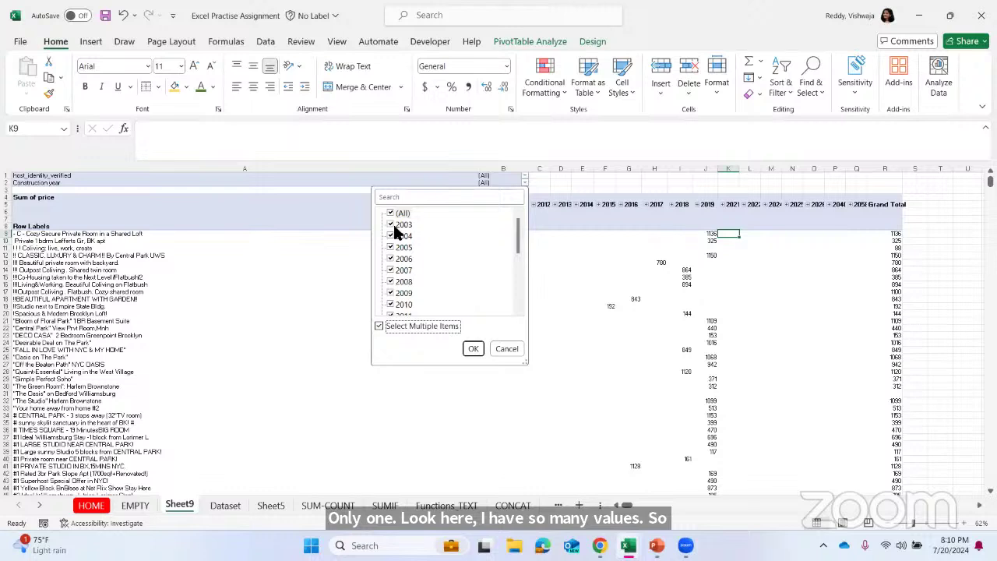
pyautogui.click(390, 213)
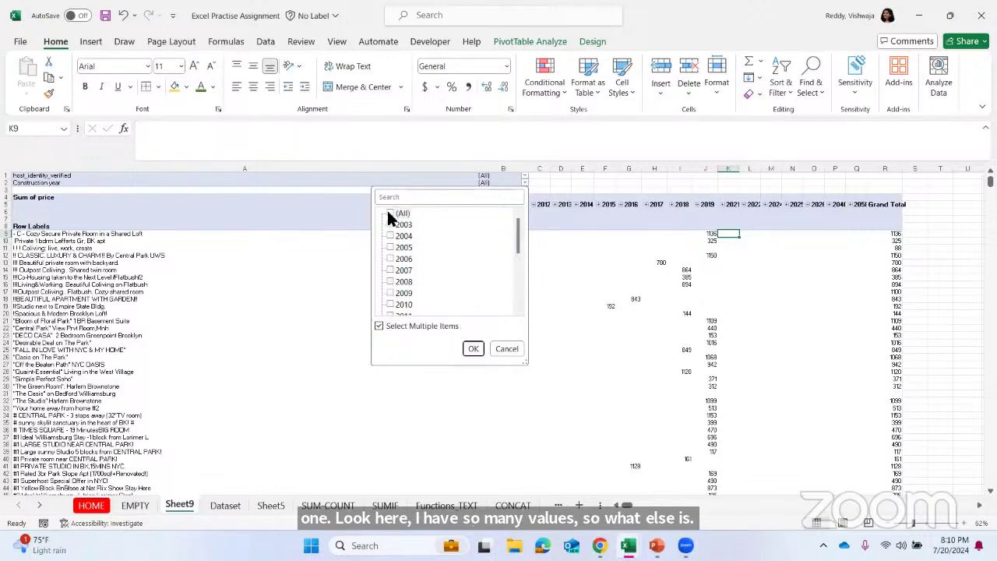
pyautogui.click(389, 213)
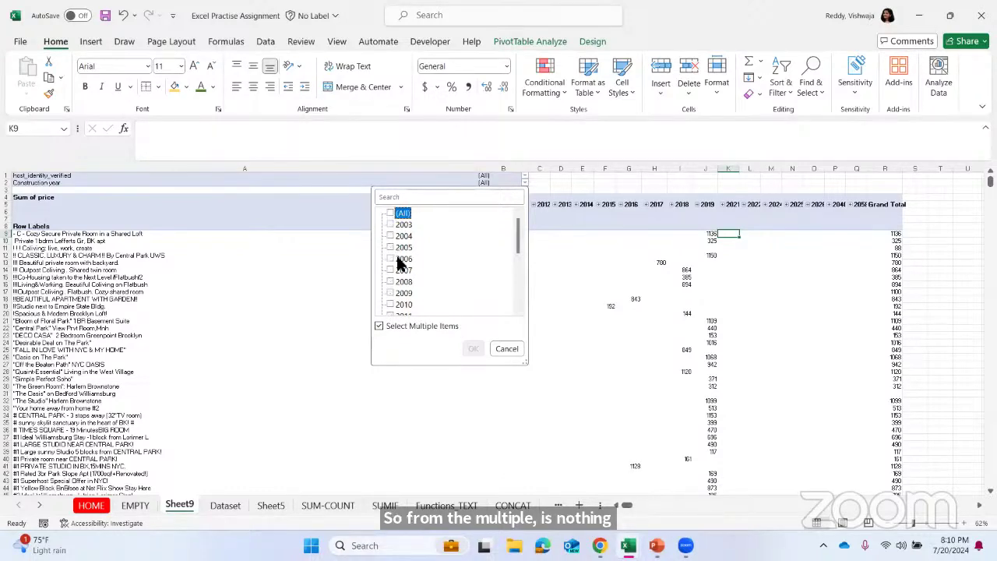
pyautogui.scroll(-4, 519, 280)
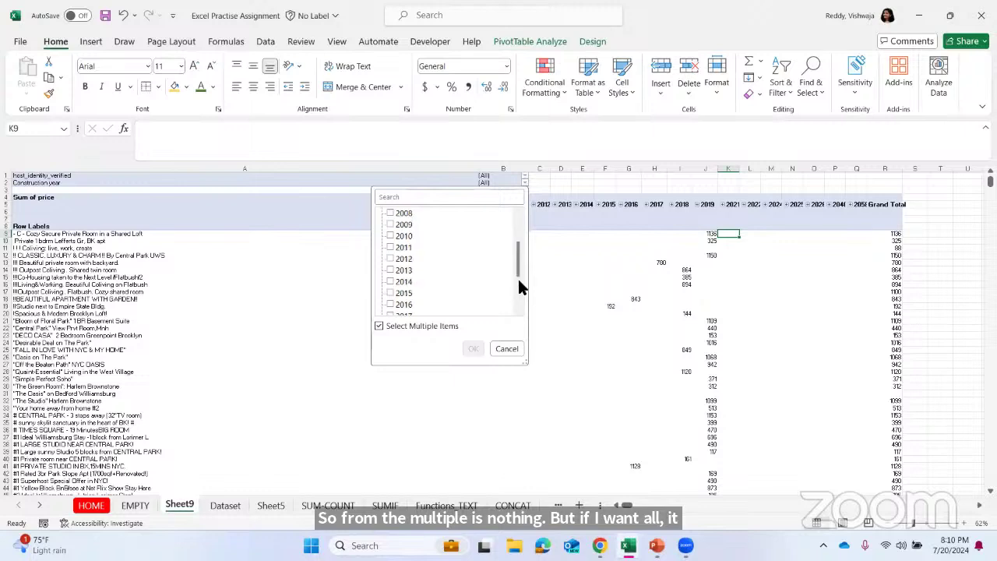
pyautogui.click(406, 281)
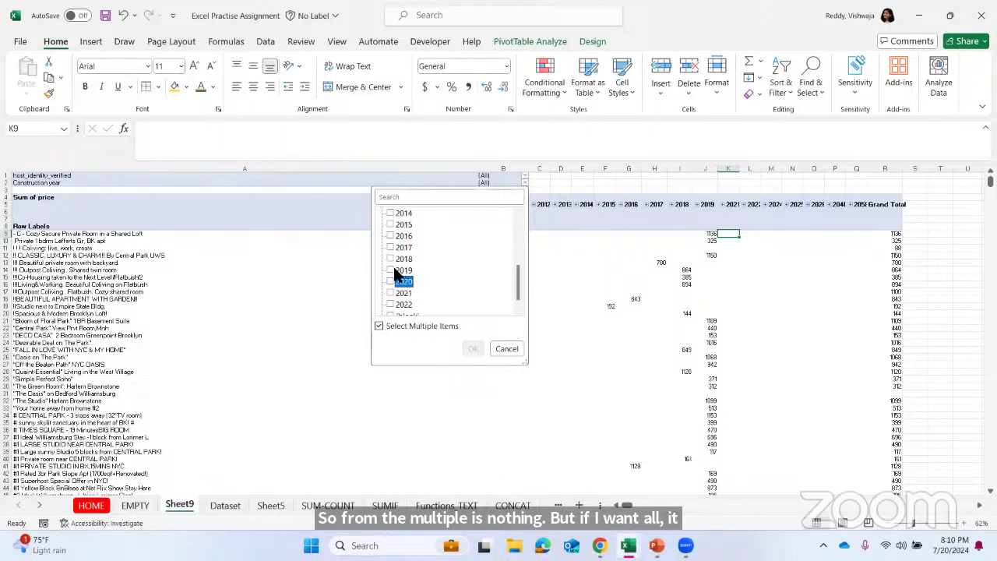
pyautogui.click(392, 282)
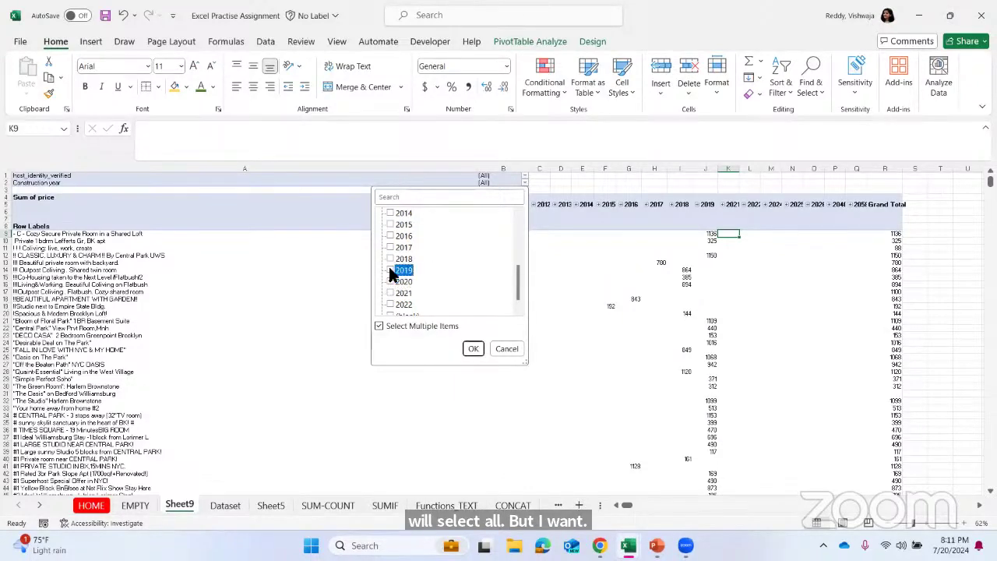
pyautogui.click(473, 349)
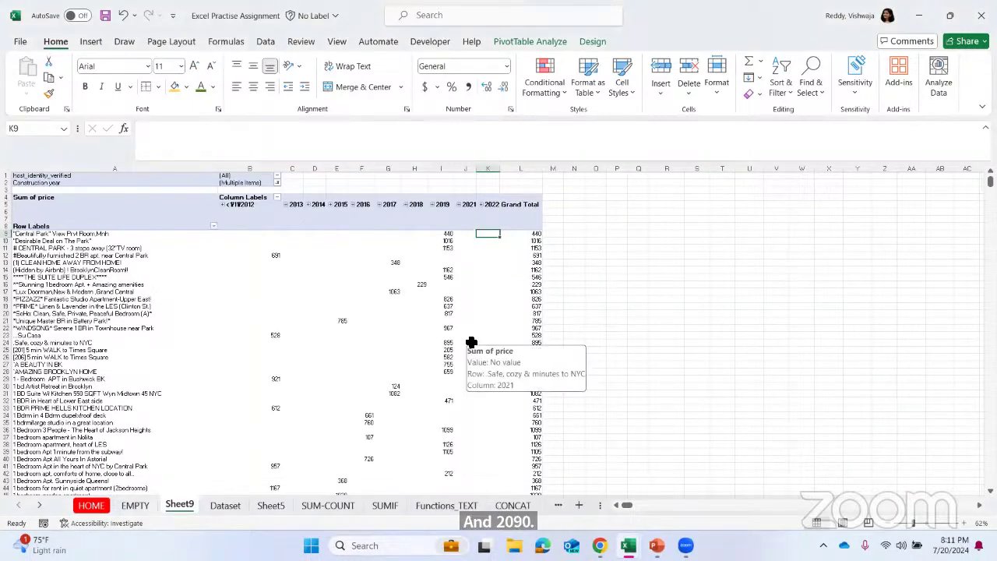
# Filter the PivotTable's row labels to keep only the "!! CLASSIC, LUXURY & CHARM !!" listing.
pyautogui.scroll(-1, 358, 317)
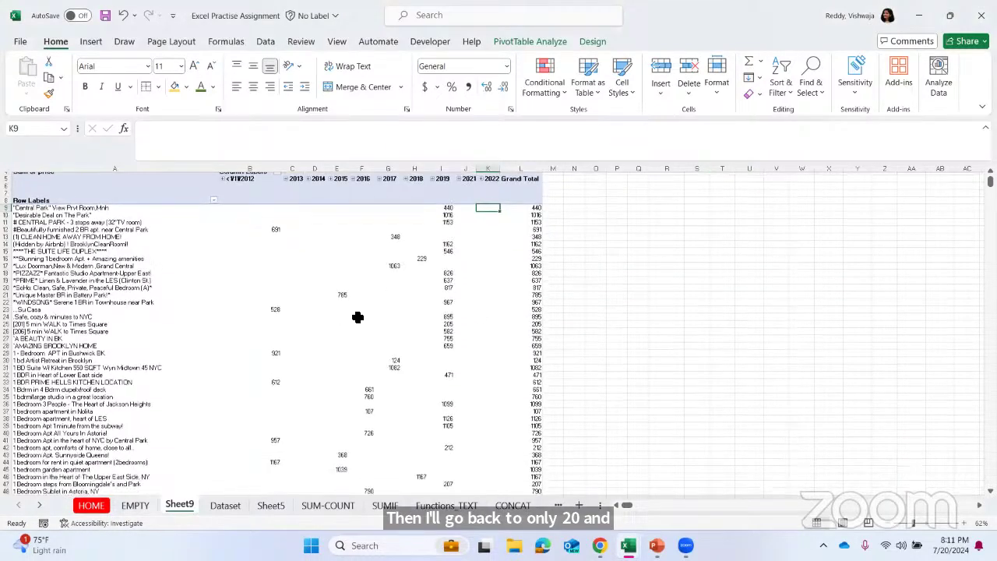
pyautogui.scroll(-2, 358, 317)
pyautogui.scroll(4, 356, 318)
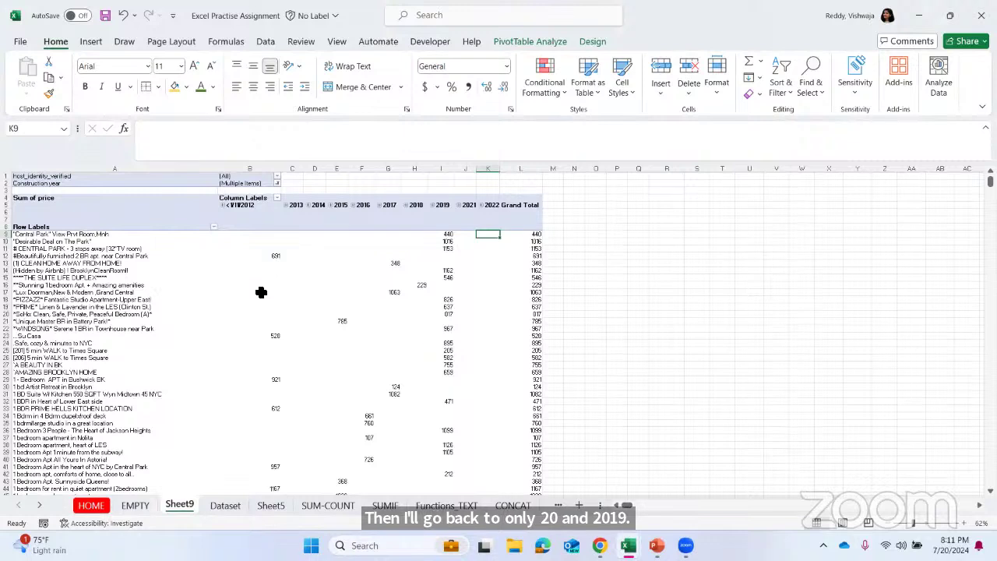
pyautogui.click(215, 227)
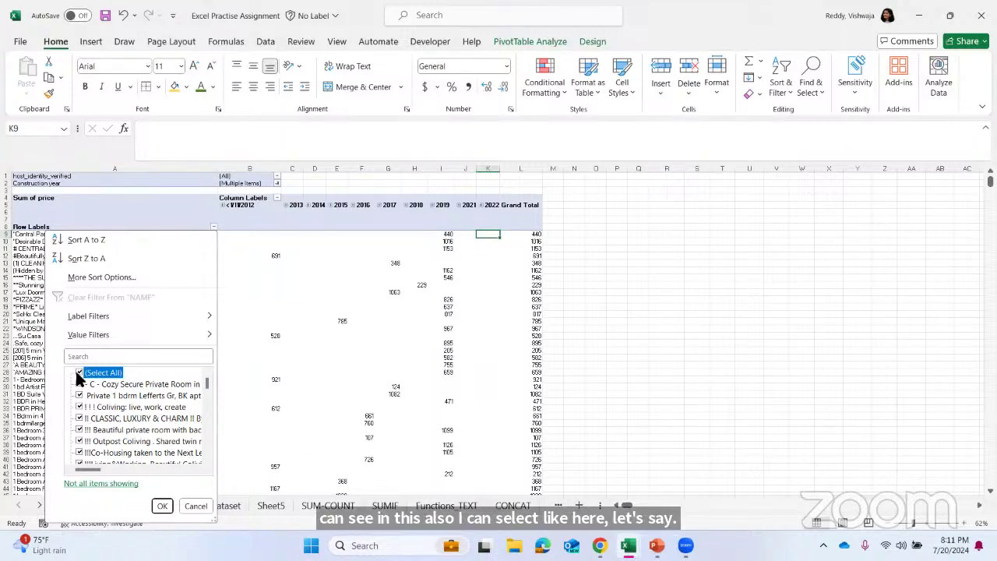
pyautogui.press('space')
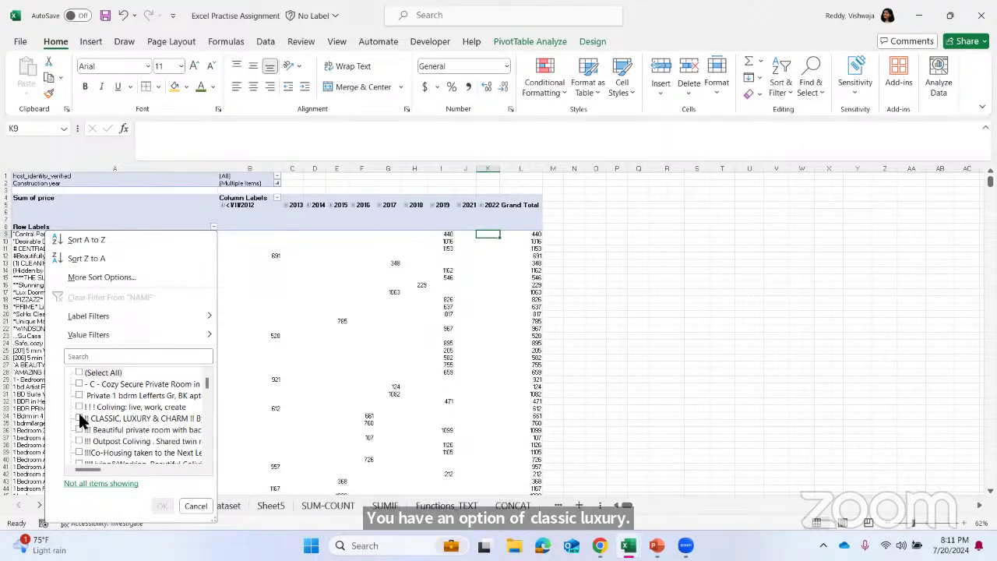
pyautogui.click(81, 420)
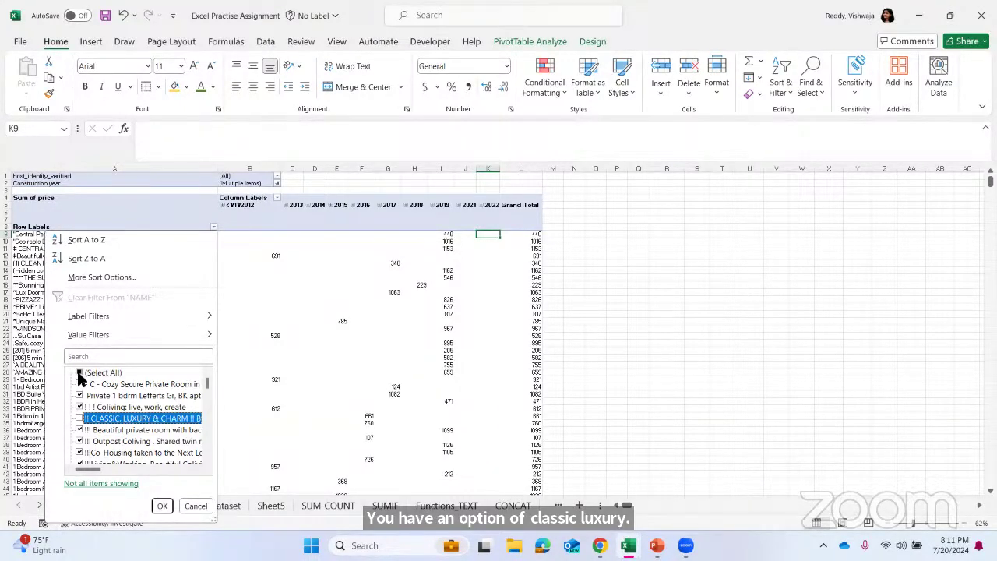
pyautogui.click(79, 373)
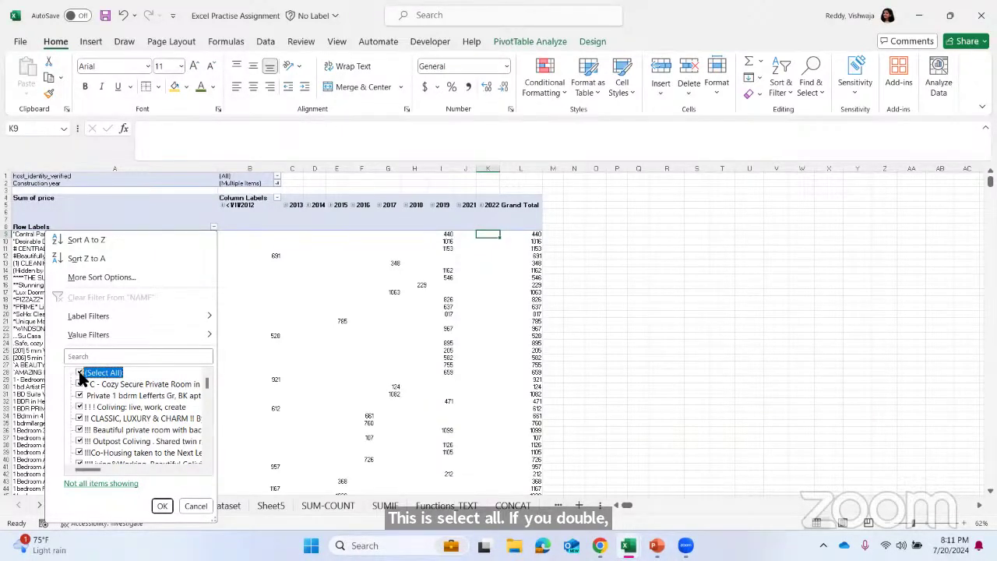
pyautogui.click(80, 375)
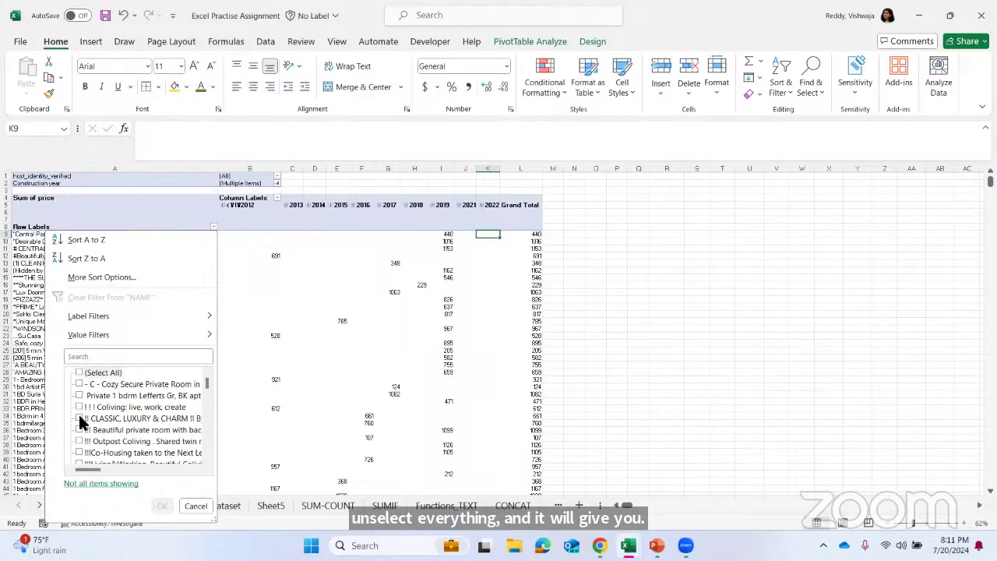
pyautogui.click(80, 420)
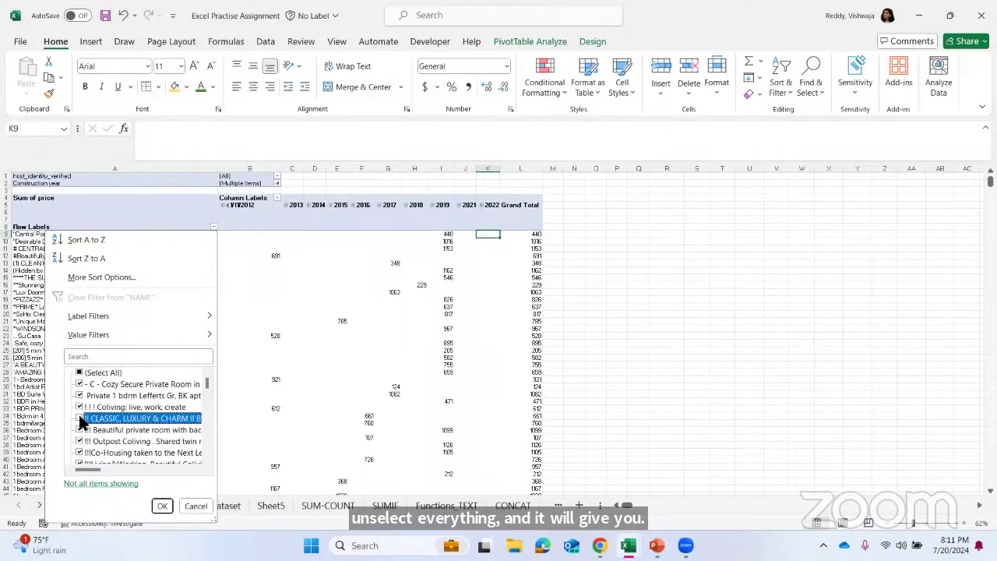
pyautogui.click(81, 376)
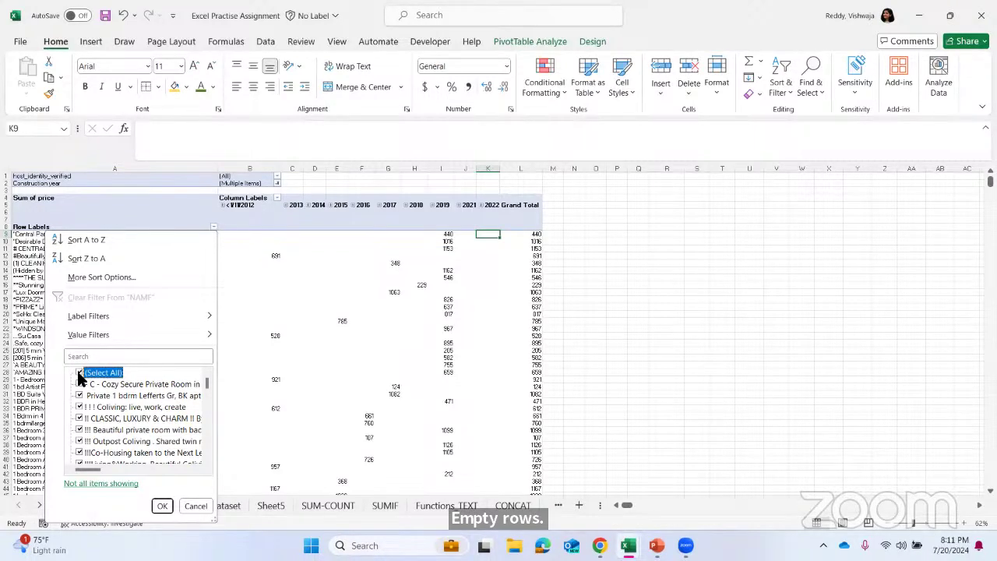
pyautogui.click(79, 374)
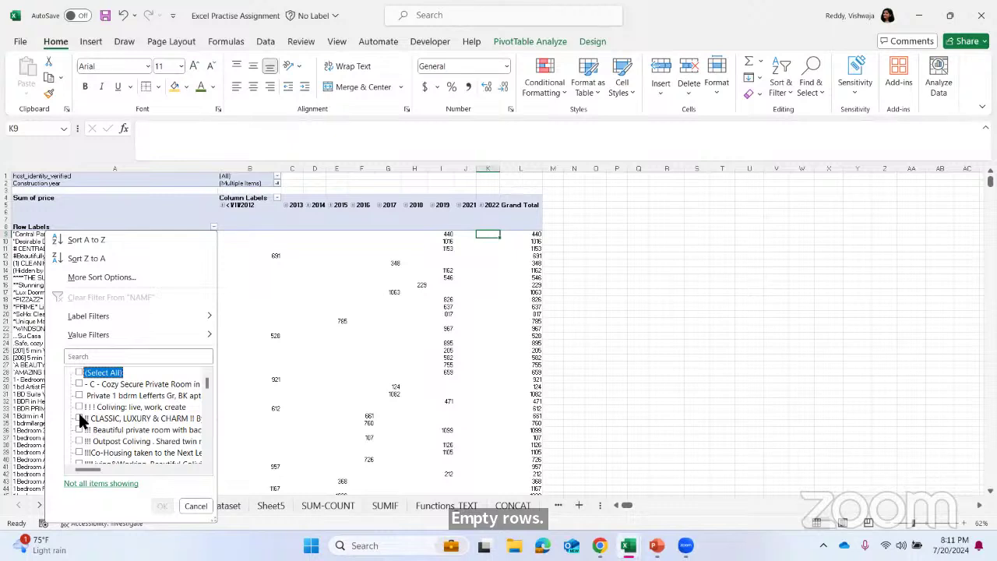
pyautogui.click(81, 419)
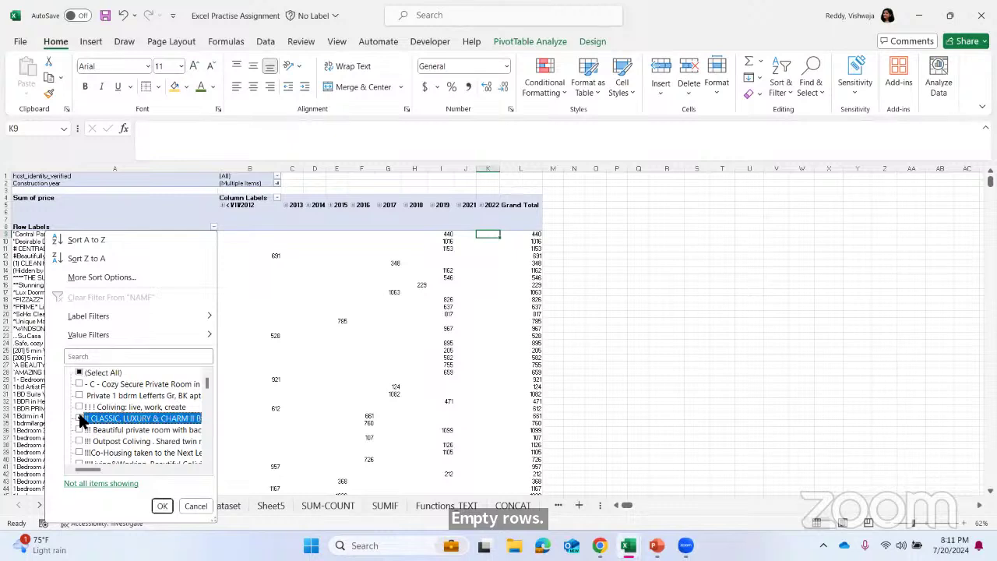
pyautogui.click(160, 506)
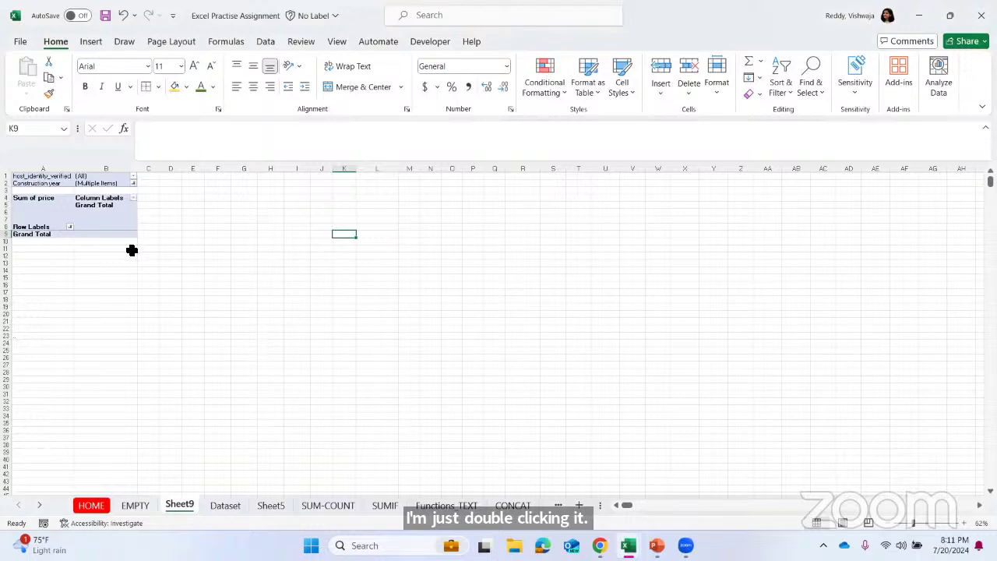
pyautogui.doubleClick(101, 243)
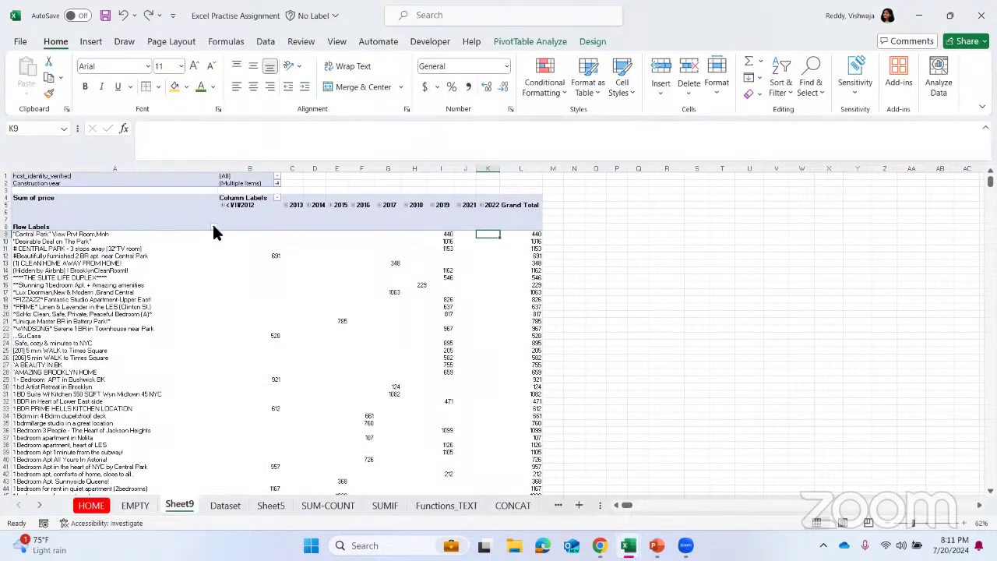
# Filter the row labels to the Classic Luxury & Charm, Beautiful Apartment with Garden, Desirable Deal on The Park and Fall in Love with NYC listings.
pyautogui.click(214, 227)
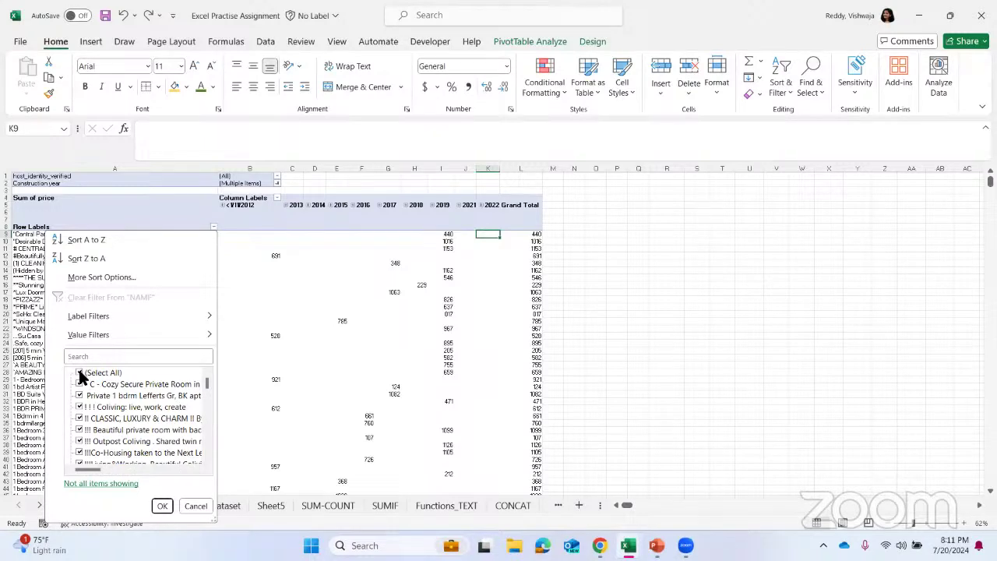
pyautogui.click(81, 375)
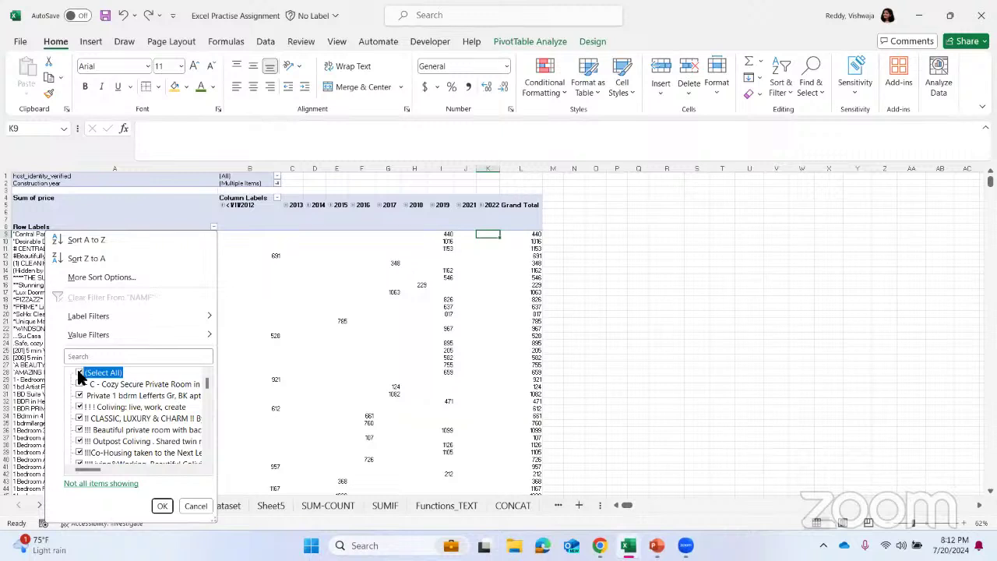
pyautogui.click(80, 374)
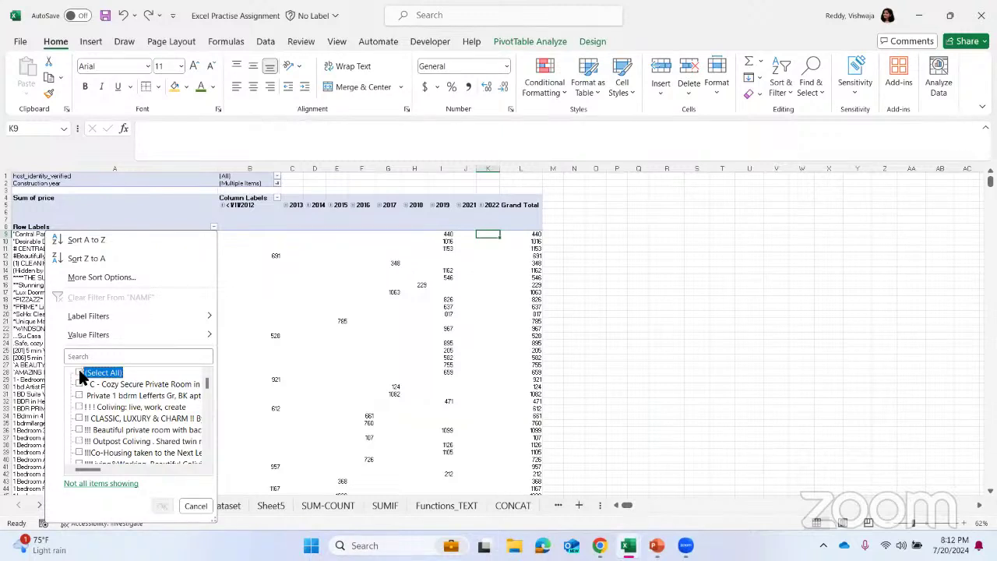
pyautogui.click(79, 419)
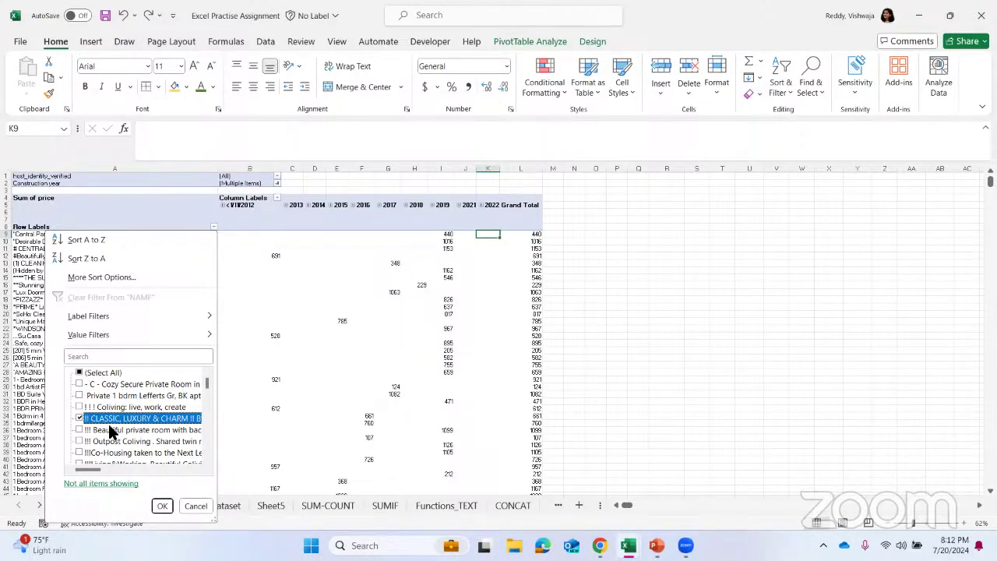
pyautogui.scroll(-2, 86, 422)
pyautogui.click(84, 420)
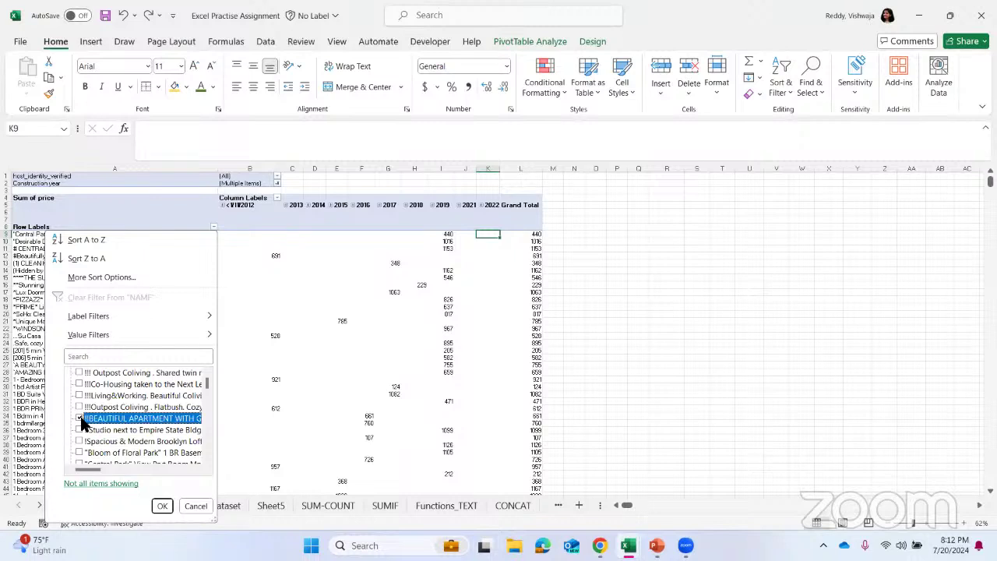
pyautogui.scroll(-2, 95, 431)
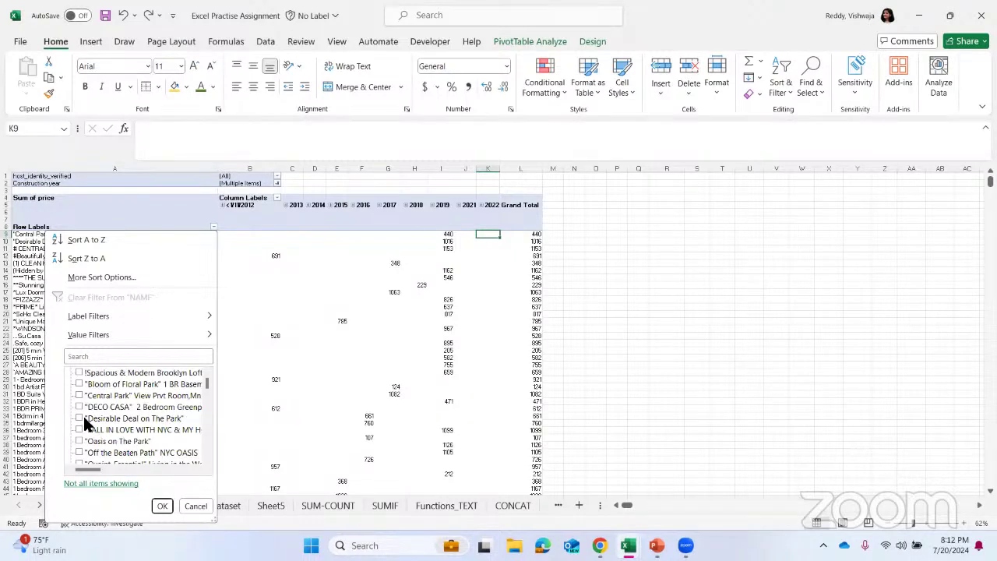
pyautogui.click(80, 418)
pyautogui.click(80, 431)
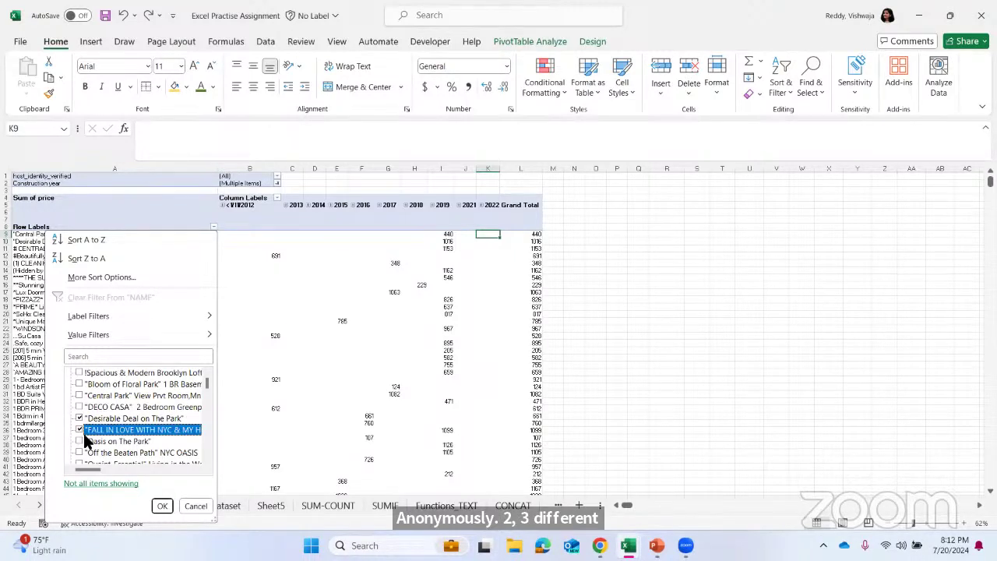
pyautogui.click(161, 506)
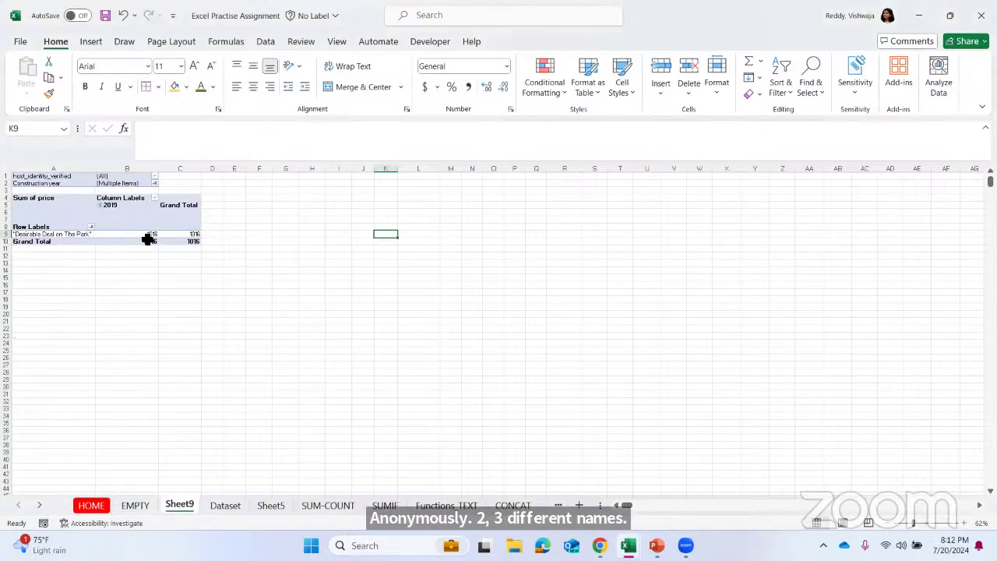
# Examine the remaining listing's name, 2019 price and grand total, and try to show detail for the empty header cell above its total.
pyautogui.click(82, 235)
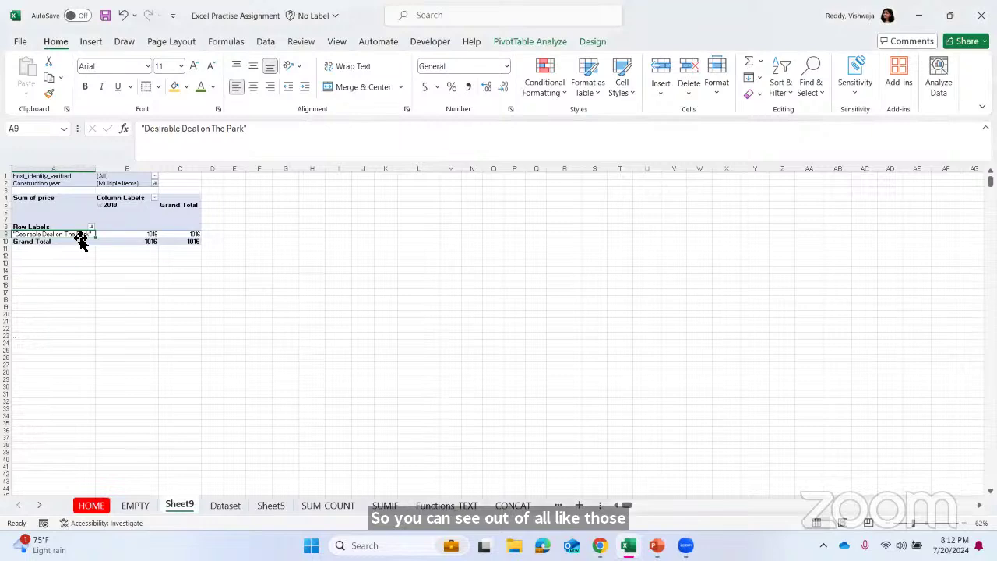
pyautogui.scroll(3, 83, 237)
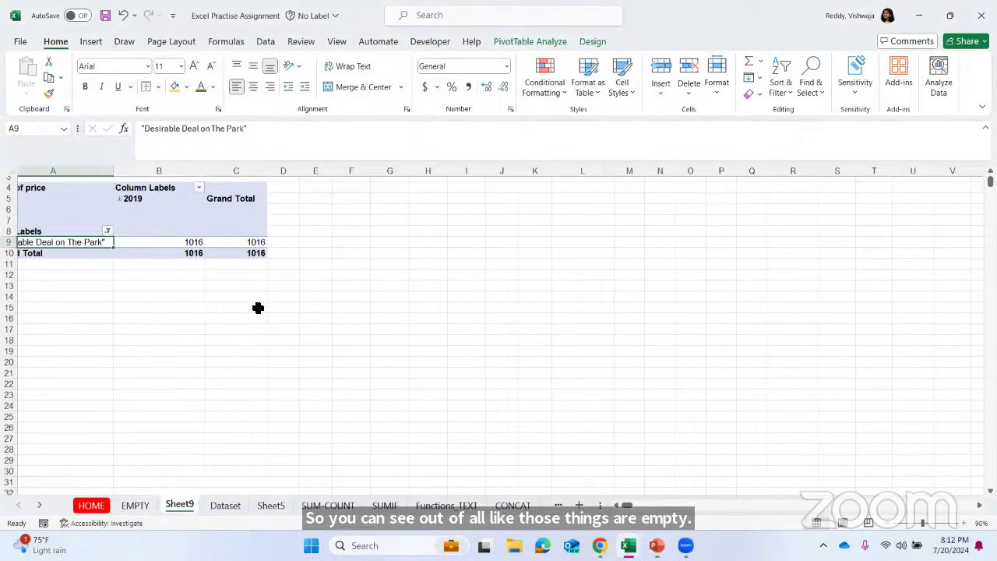
pyautogui.click(242, 222)
pyautogui.doubleClick(243, 221)
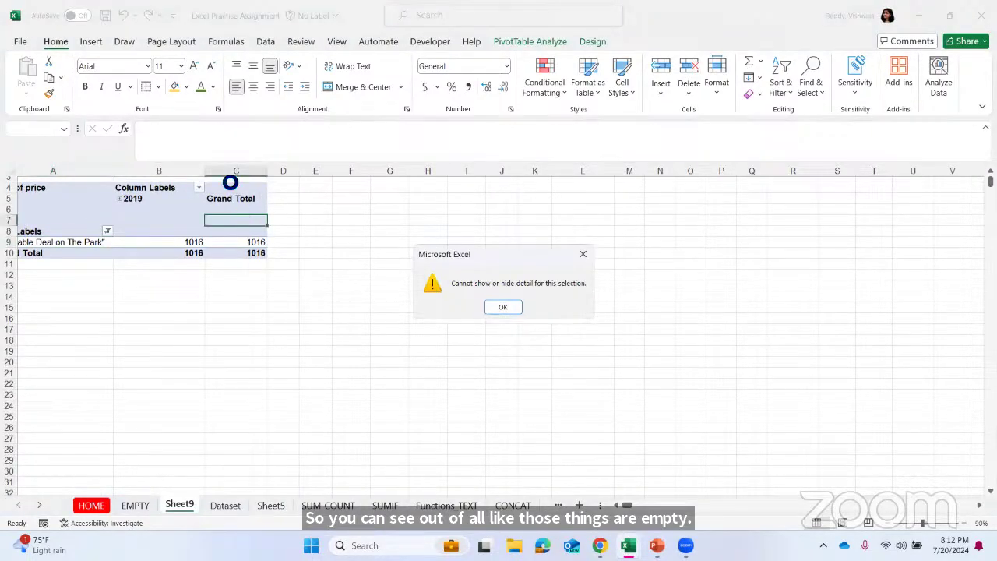
pyautogui.click(584, 257)
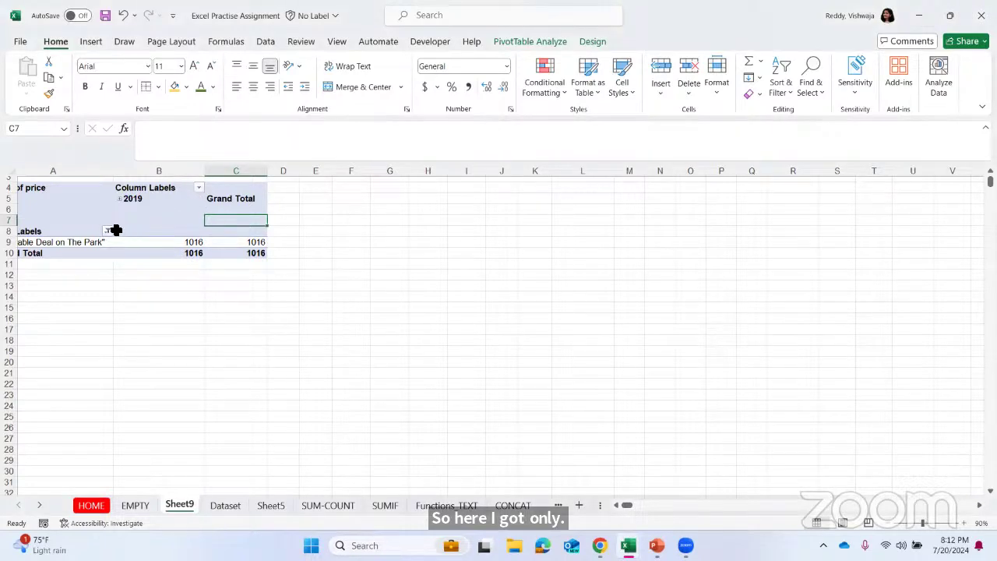
pyautogui.click(199, 242)
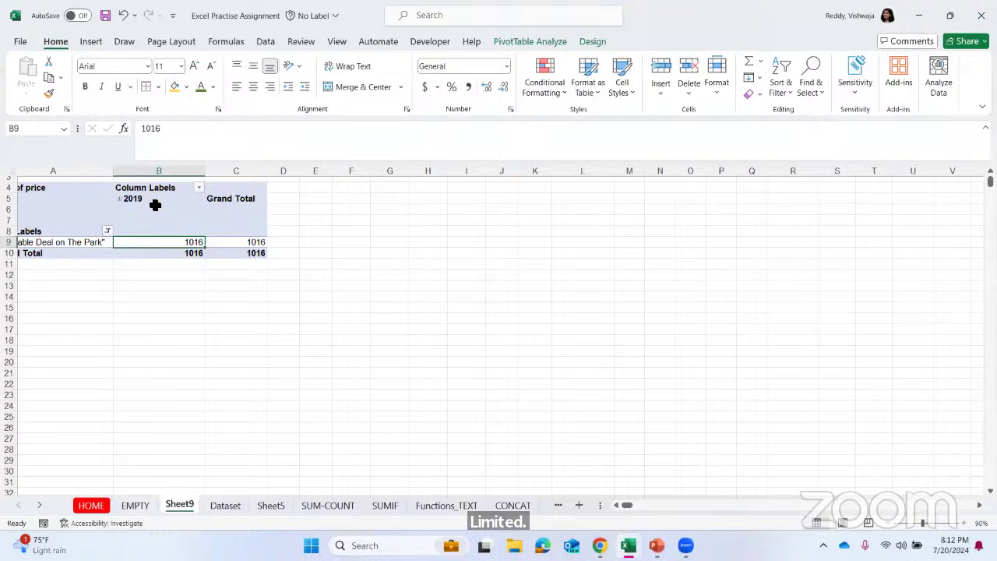
pyautogui.click(255, 242)
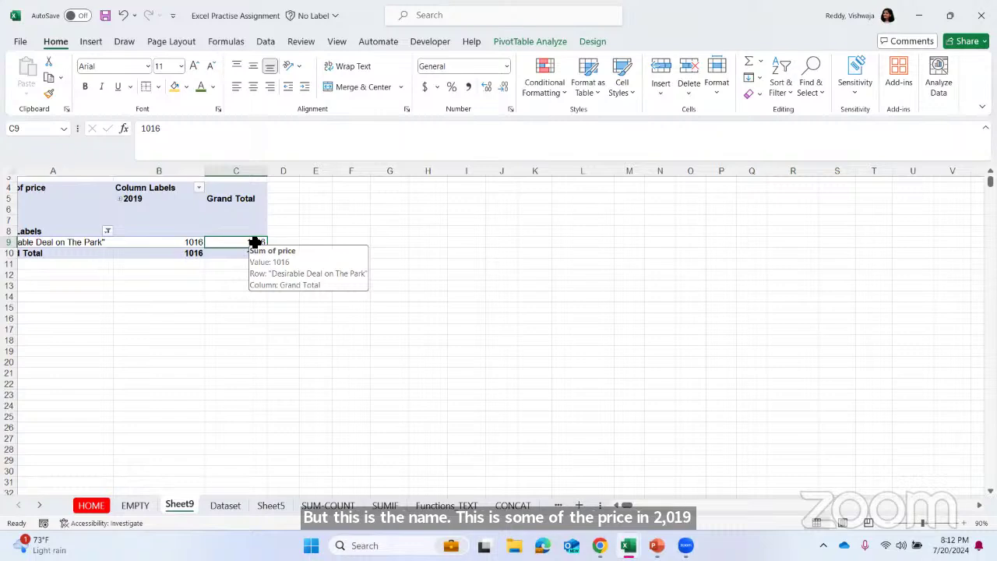
# Undo the listing name filter and the Construction year filter on the PivotTable.
pyautogui.scroll(-3, 255, 243)
pyautogui.hotkey('ctrl', 'z')
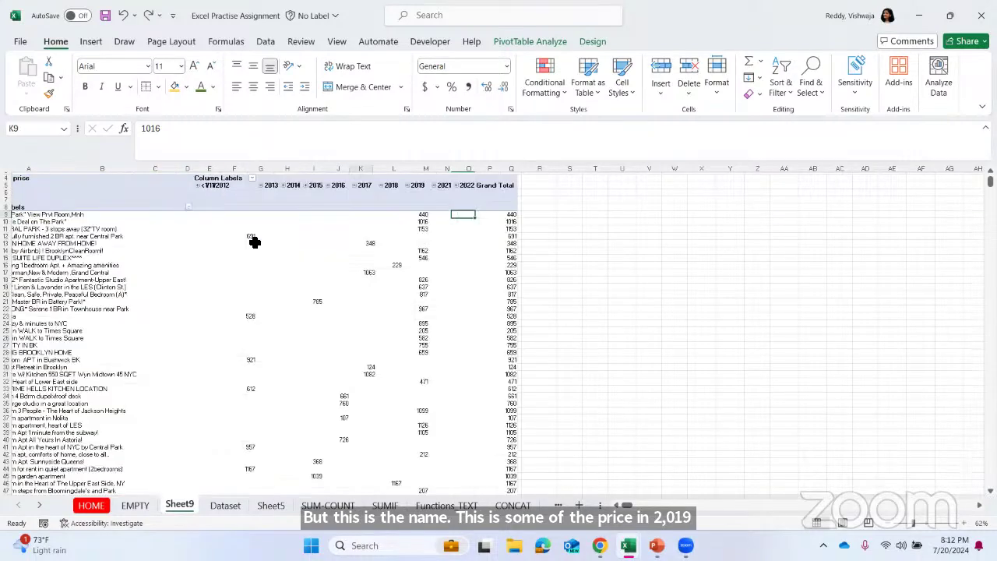
pyautogui.hotkey('ctrl', 'z')
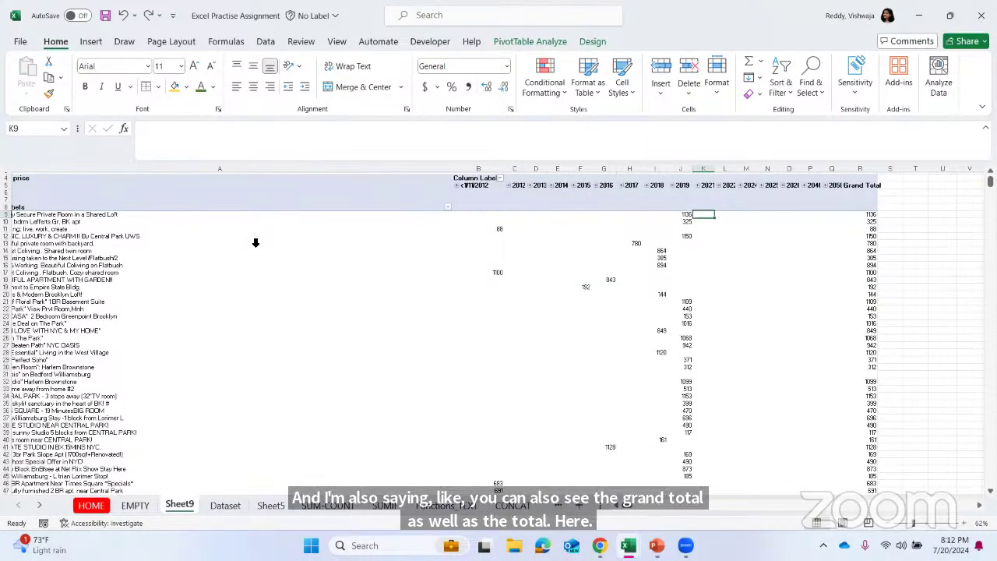
pyautogui.scroll(-1, 256, 243)
pyautogui.hotkey('ctrl', 'z')
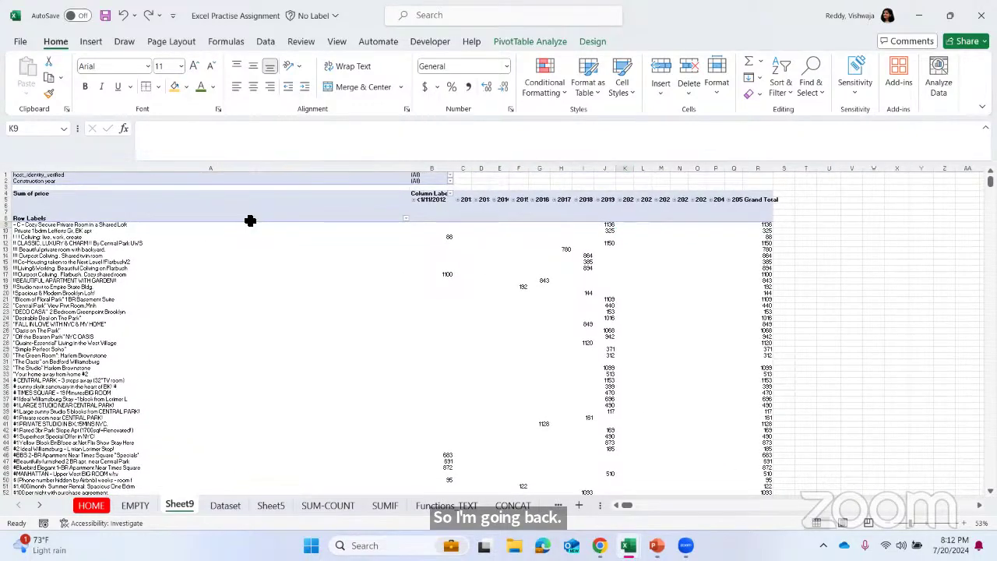
pyautogui.scroll(1, 250, 220)
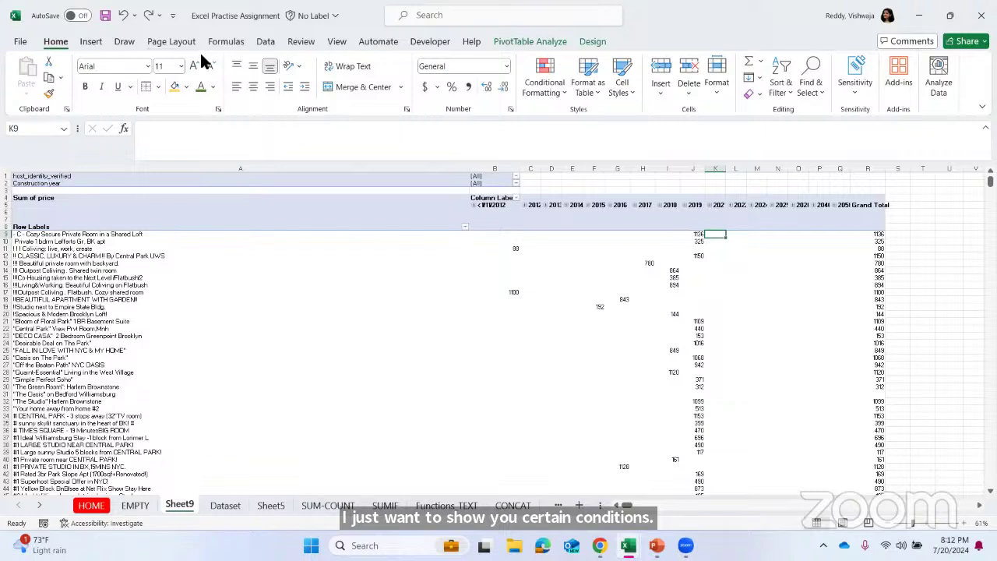
# Display the PivotTable analysis tools, check the EMPTY sheet and return to Sheet9.
pyautogui.click(531, 42)
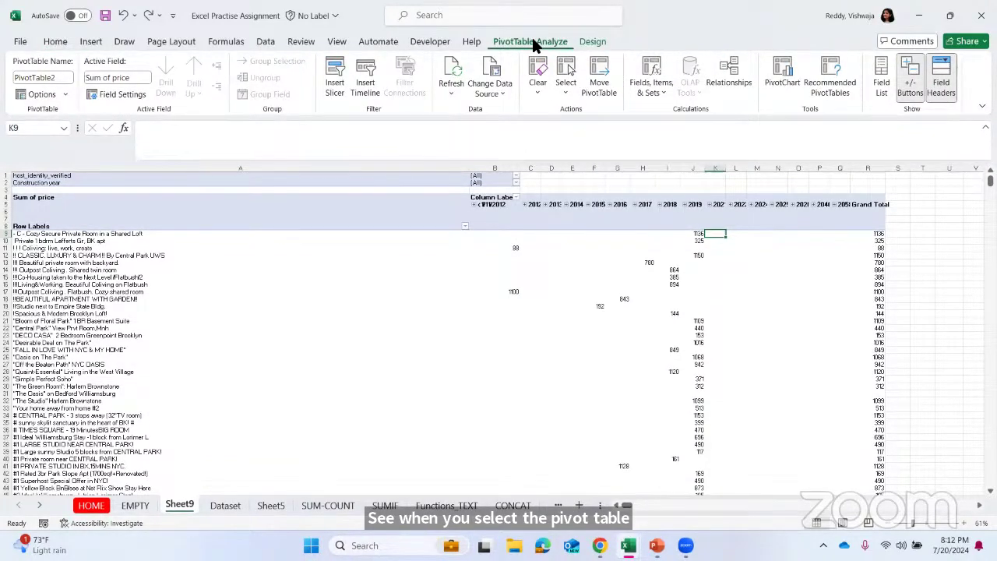
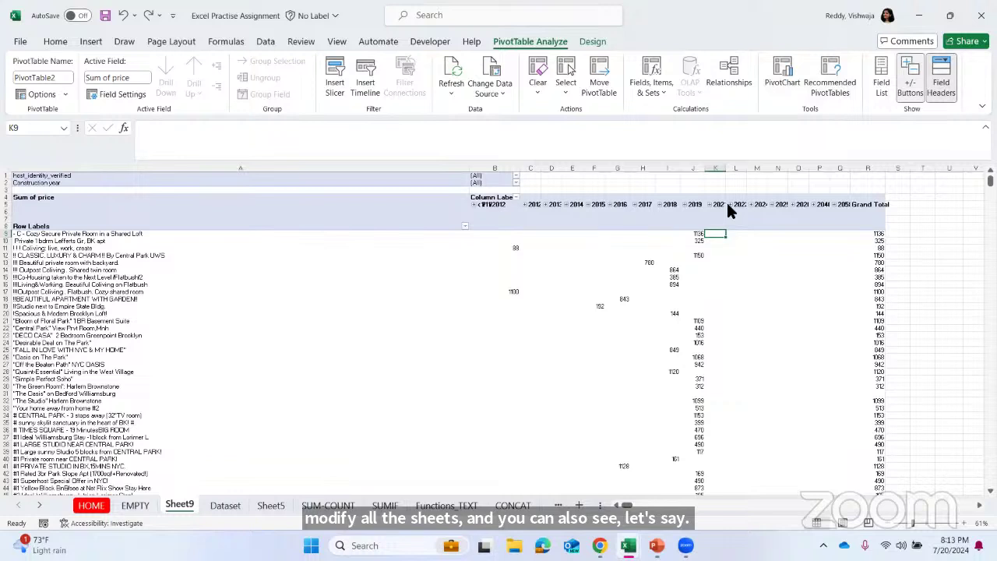
pyautogui.click(391, 182)
pyautogui.click(464, 298)
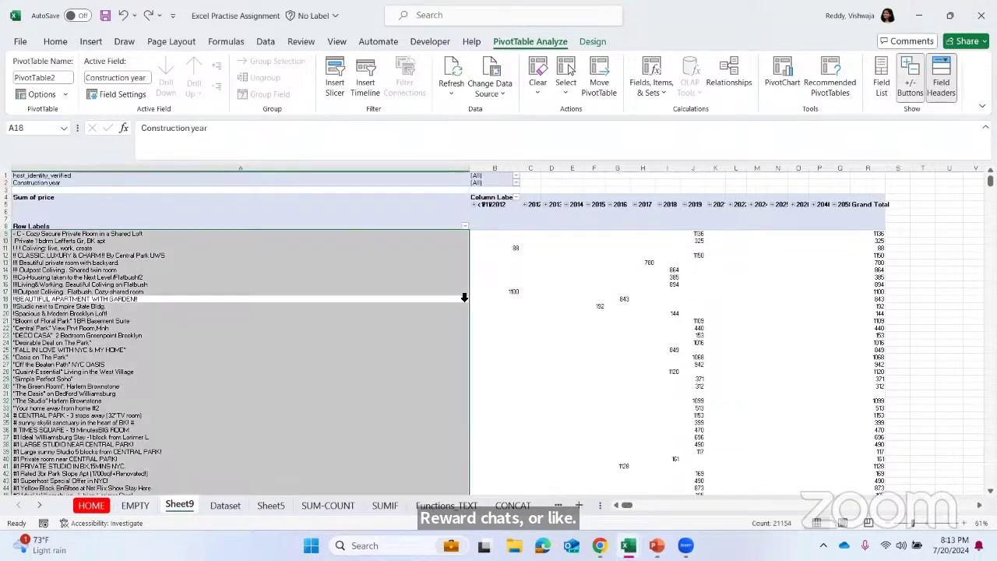
pyautogui.click(594, 300)
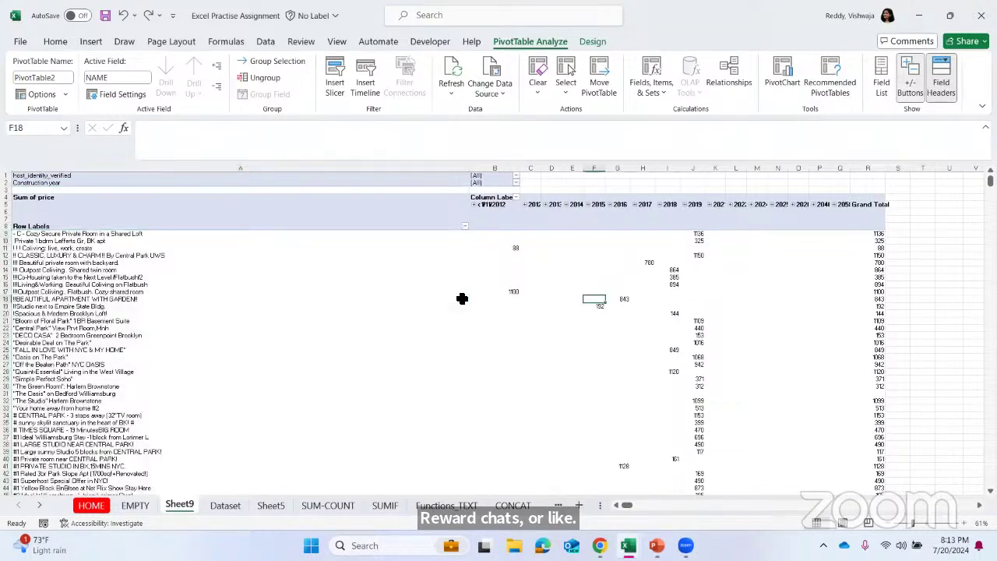
pyautogui.click(134, 505)
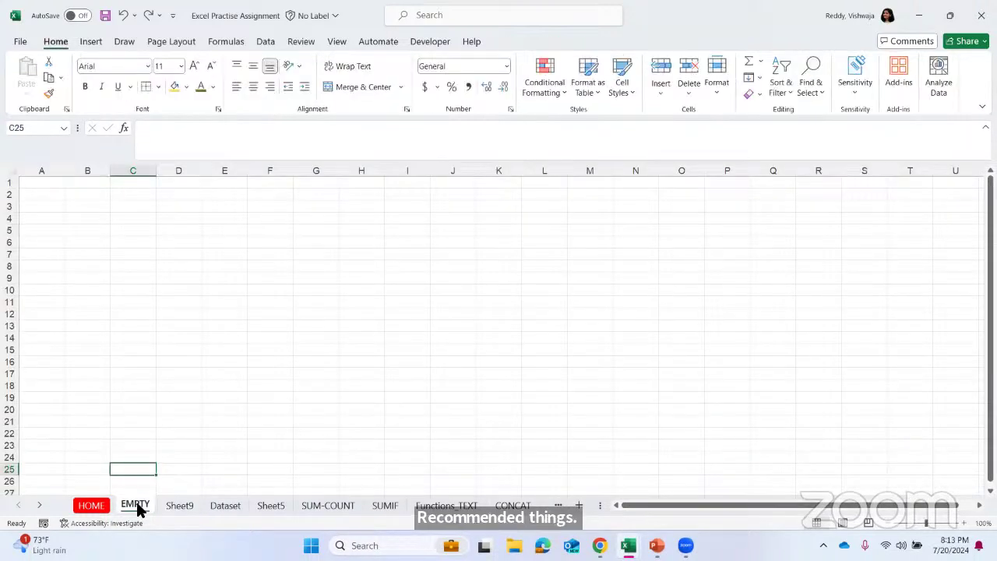
pyautogui.click(180, 507)
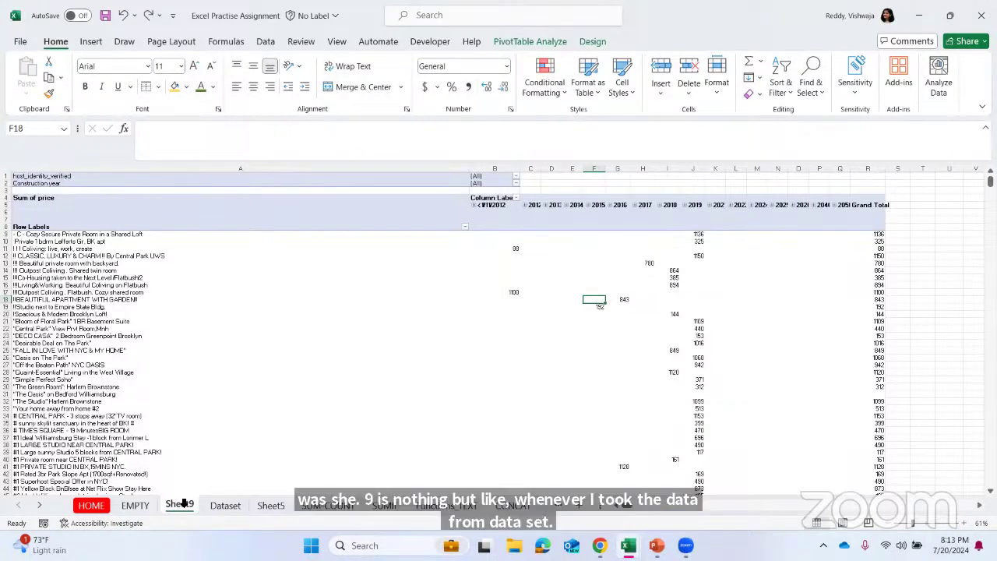
# Rename Sheet9, which holds the listing PivotTable, as PIVOT_1.
pyautogui.hscroll(3, 181, 500)
pyautogui.hscroll(-2, 182, 504)
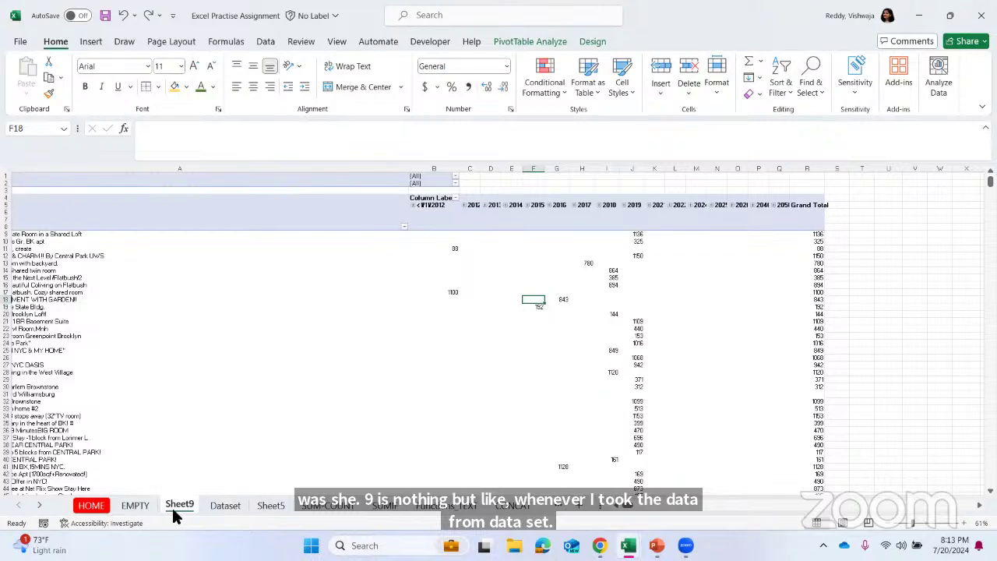
pyautogui.rightClick(174, 504)
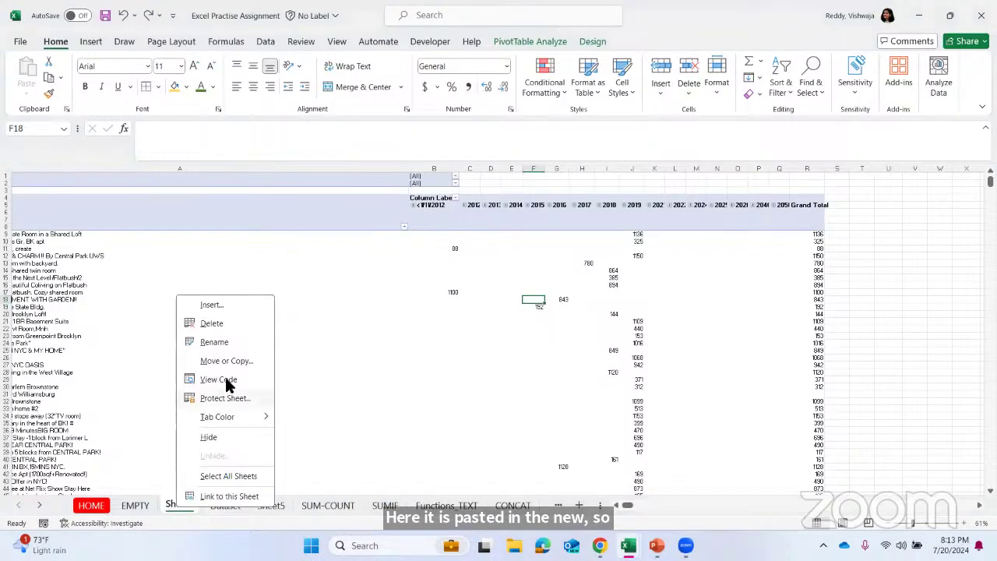
pyautogui.click(224, 341)
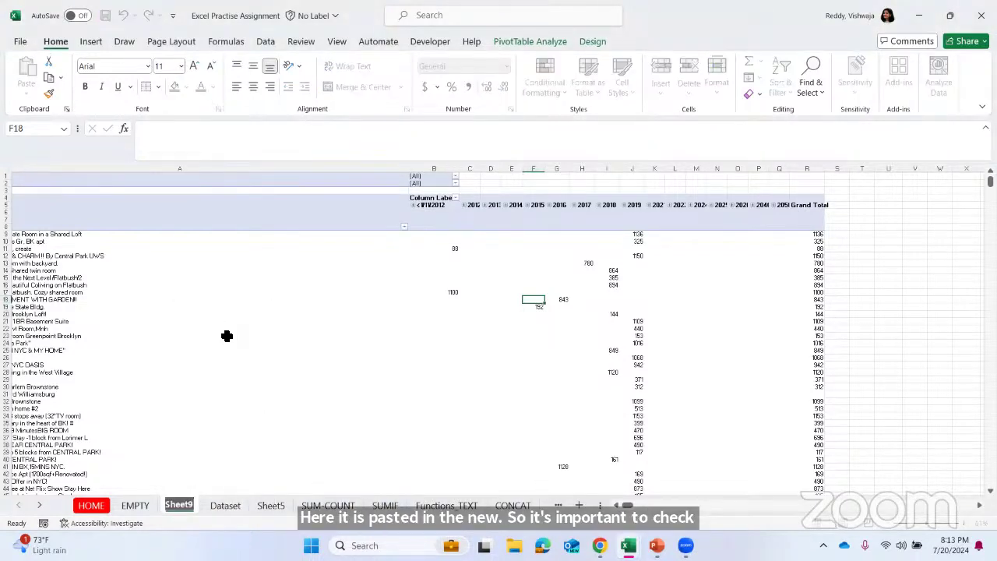
pyautogui.press('BackSpace')
pyautogui.write('PIVOT')
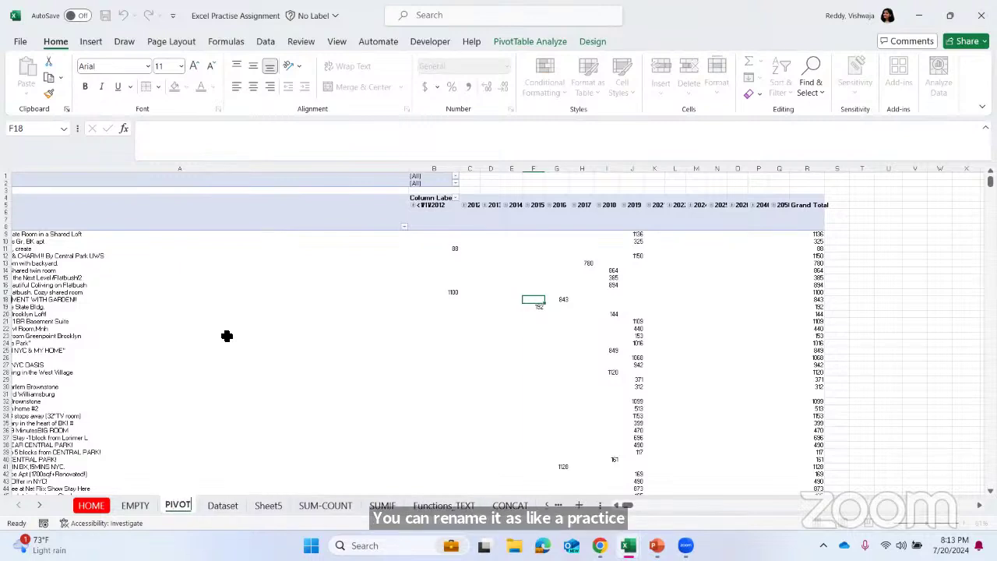
pyautogui.press('Return')
pyautogui.write('_1')
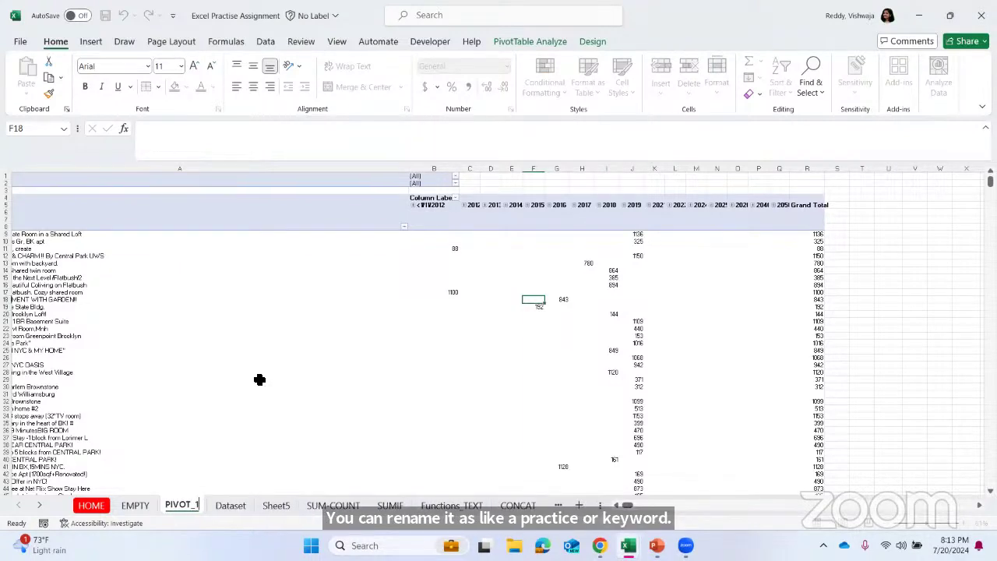
pyautogui.press('Return')
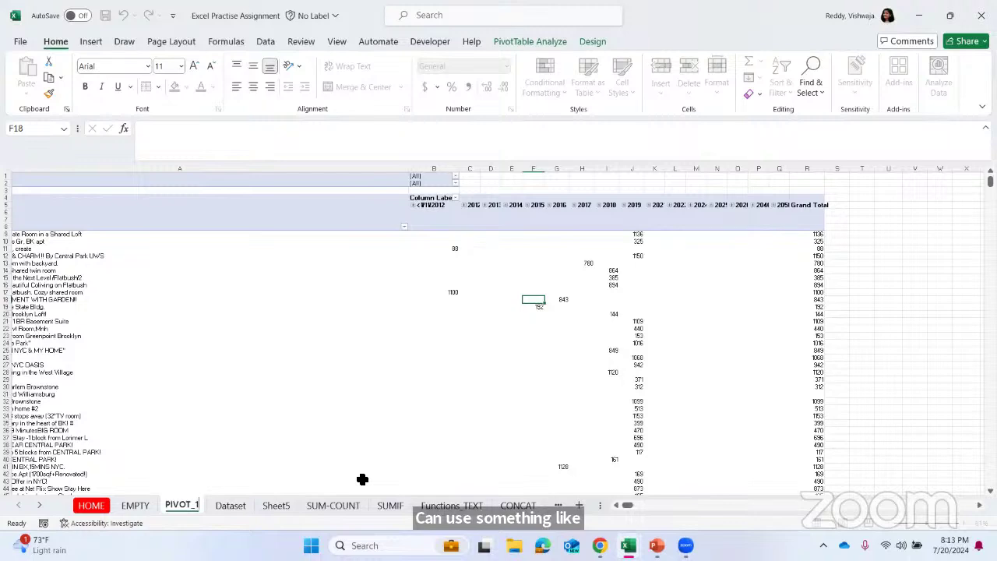
# Look at the source listings on the Dataset sheet and return to the PIVOT_1 sheet.
pyautogui.click(228, 505)
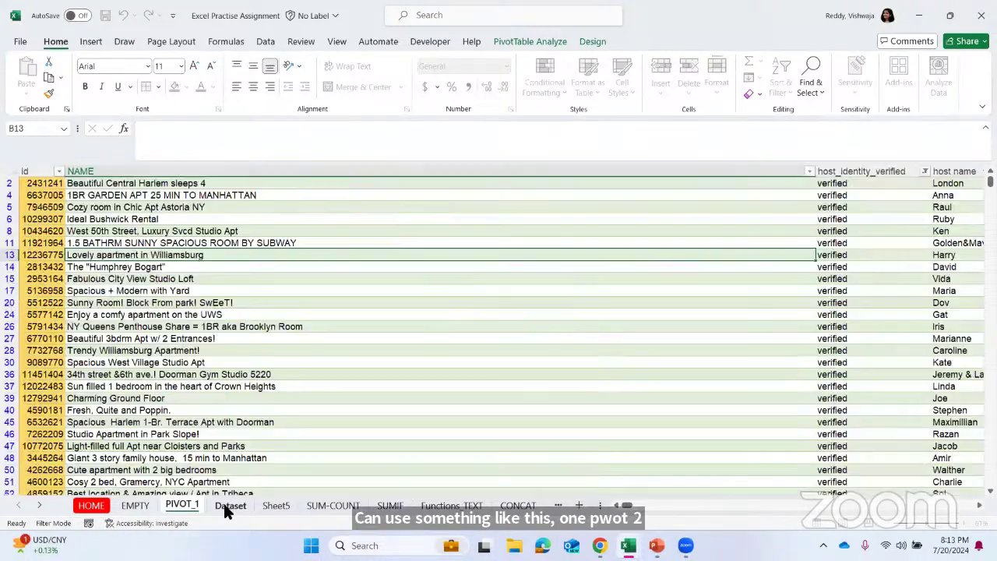
pyautogui.click(420, 387)
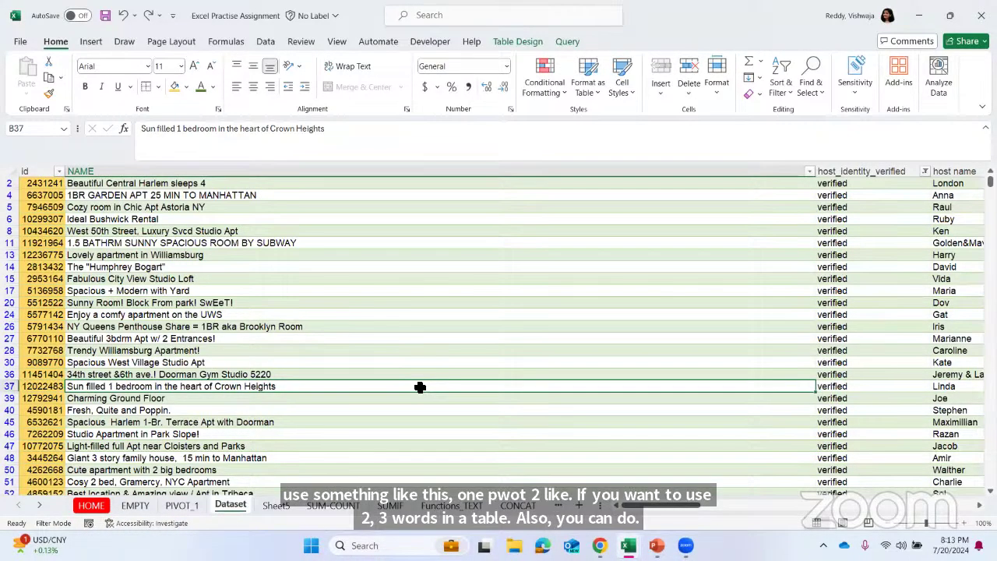
pyautogui.click(185, 511)
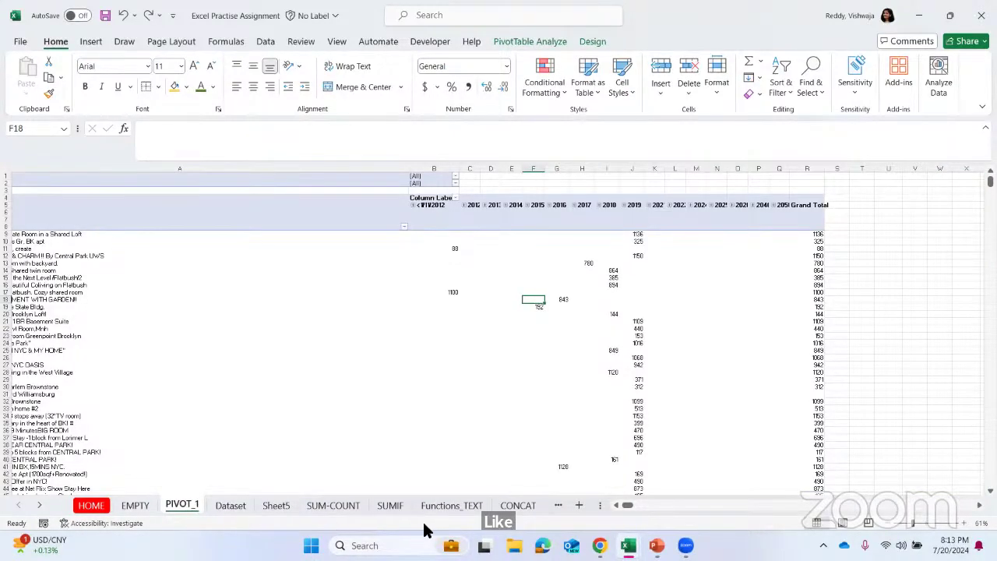
pyautogui.hscroll(3, 456, 514)
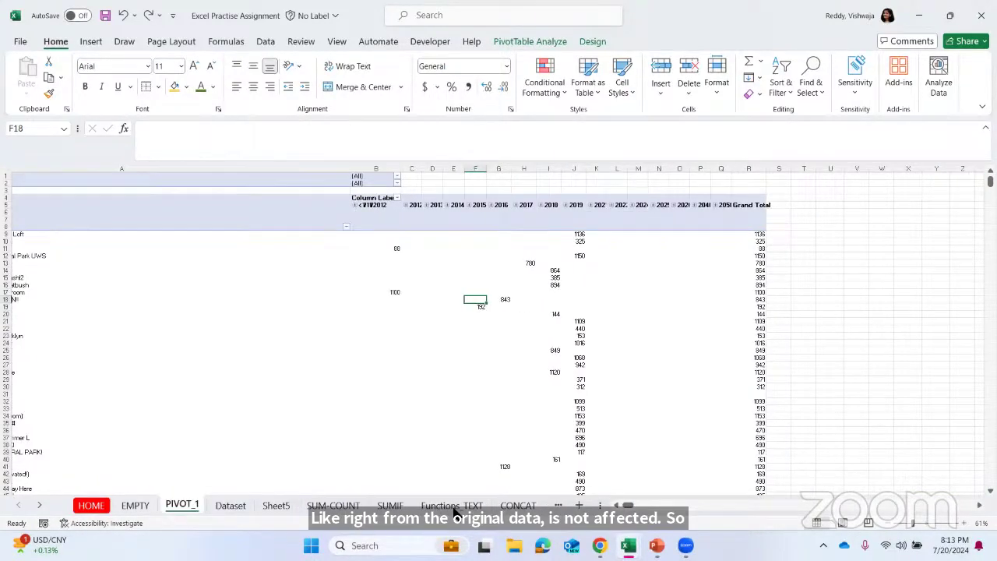
pyautogui.hscroll(4, 456, 511)
pyautogui.hscroll(-4, 448, 510)
pyautogui.hscroll(1, 436, 510)
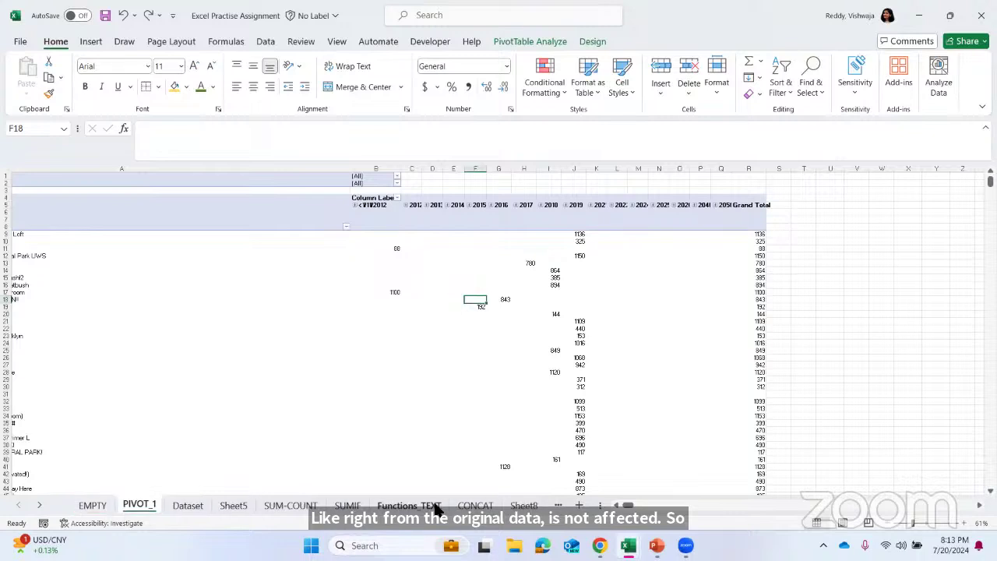
pyautogui.hscroll(2, 436, 508)
pyautogui.scroll(1, 437, 511)
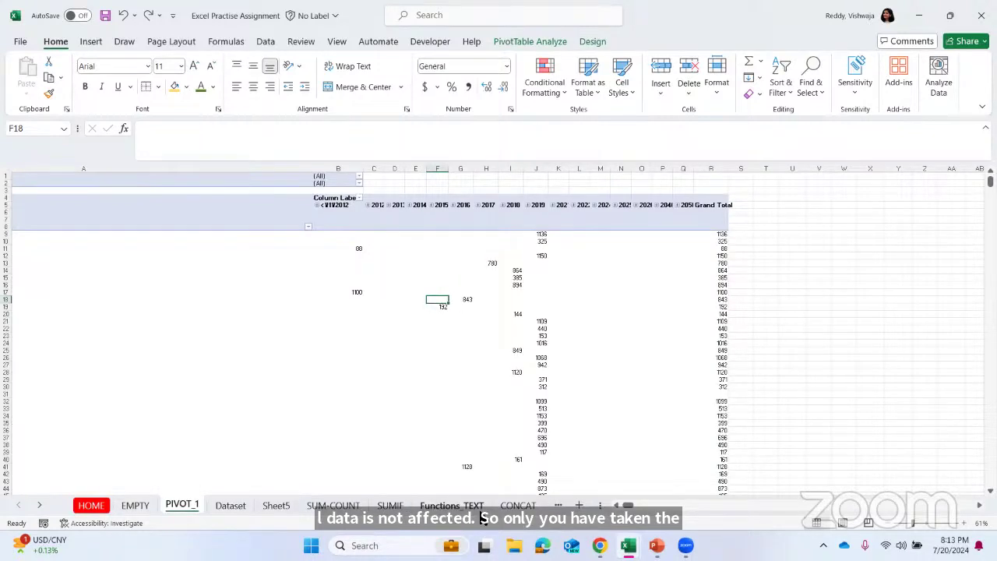
pyautogui.hscroll(3, 303, 511)
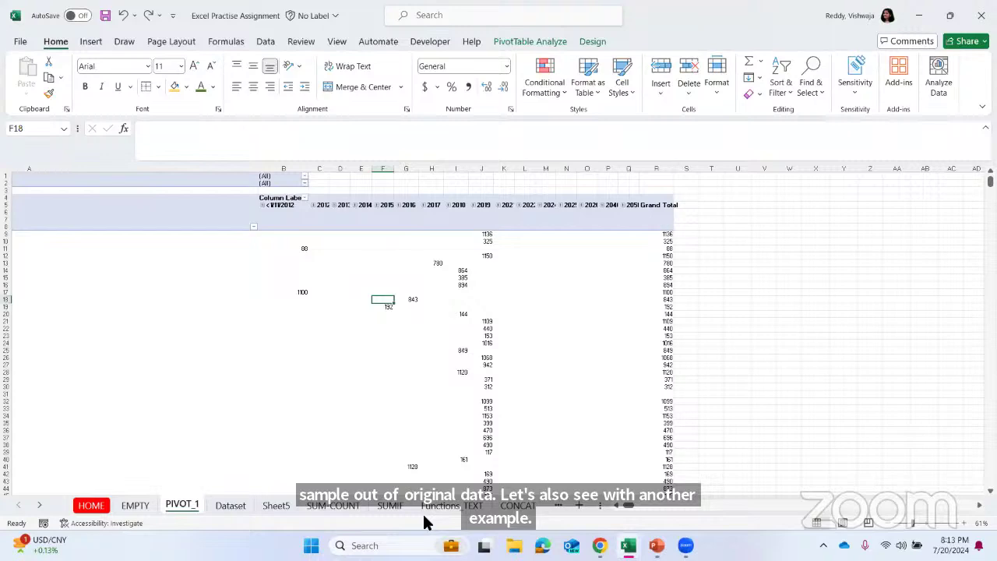
pyautogui.scroll(-3, 491, 508)
pyautogui.hscroll(2, 491, 508)
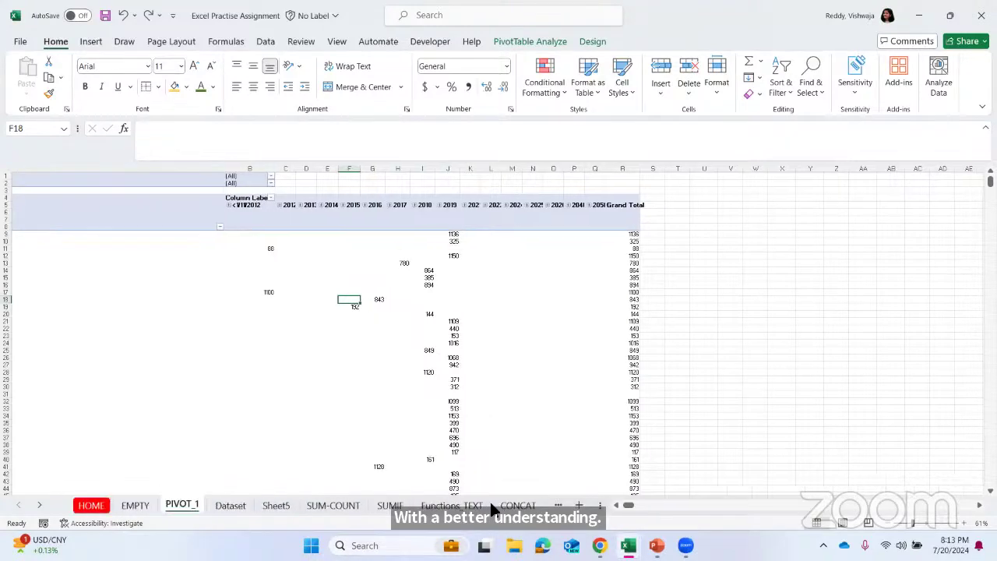
pyautogui.scroll(3, 490, 508)
# Open the Functions_TEXT sheet and look over its text function table and task notes.
pyautogui.click(467, 505)
pyautogui.scroll(-5, 465, 506)
pyautogui.hscroll(1, 465, 508)
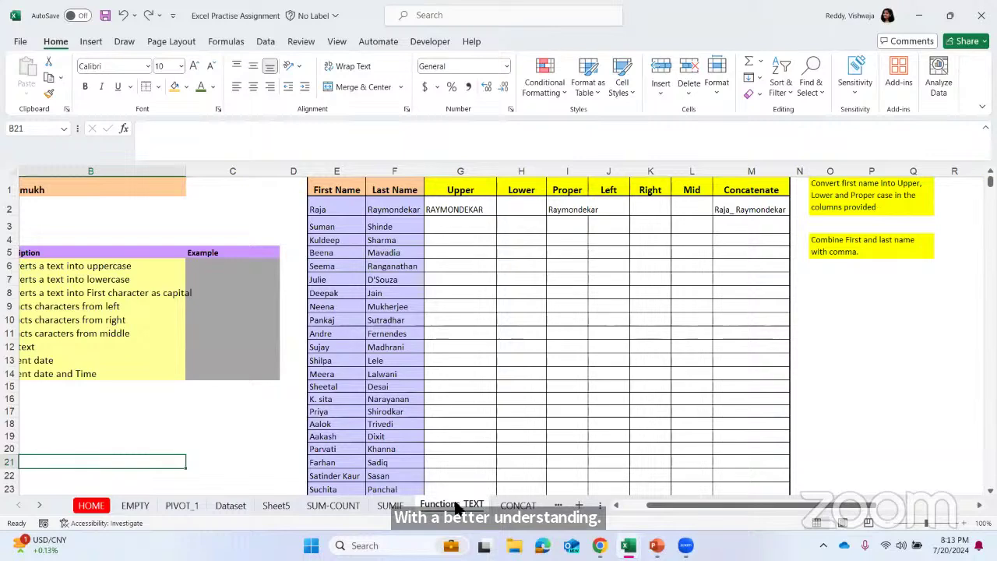
pyautogui.hscroll(3, 475, 512)
pyautogui.scroll(-4, 472, 508)
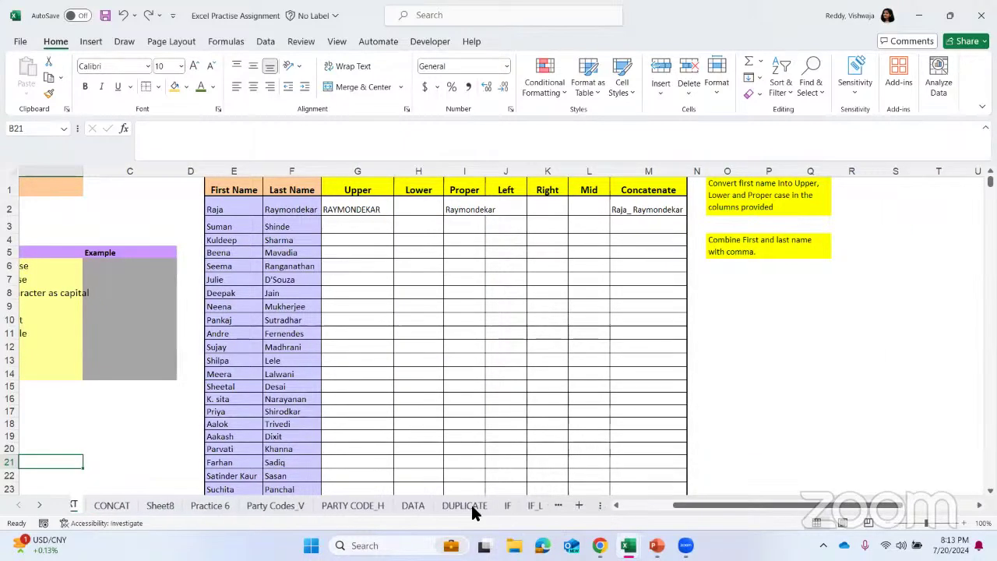
pyautogui.scroll(9, 460, 508)
pyautogui.hscroll(2, 439, 508)
pyautogui.hscroll(4, 437, 506)
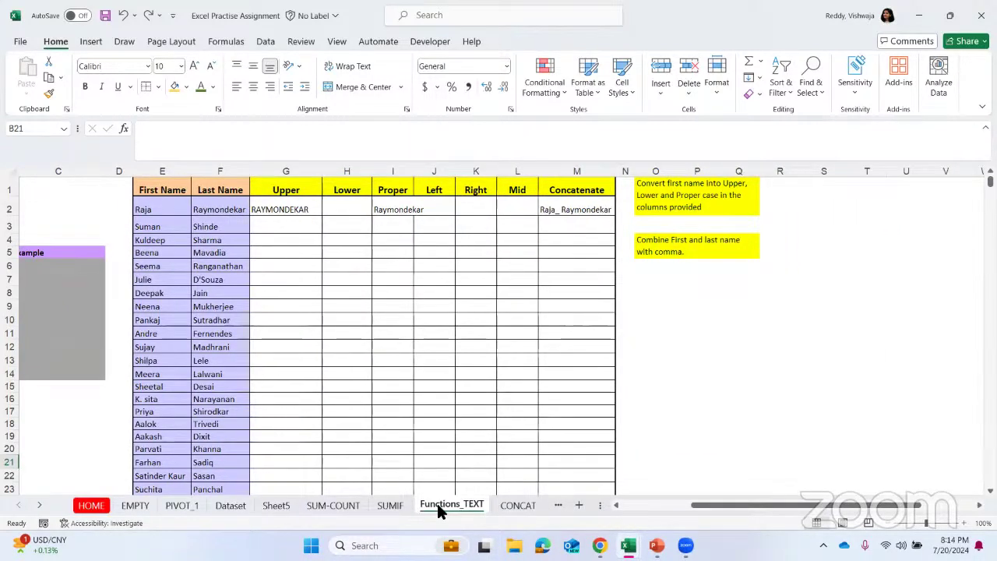
pyautogui.scroll(-3, 438, 508)
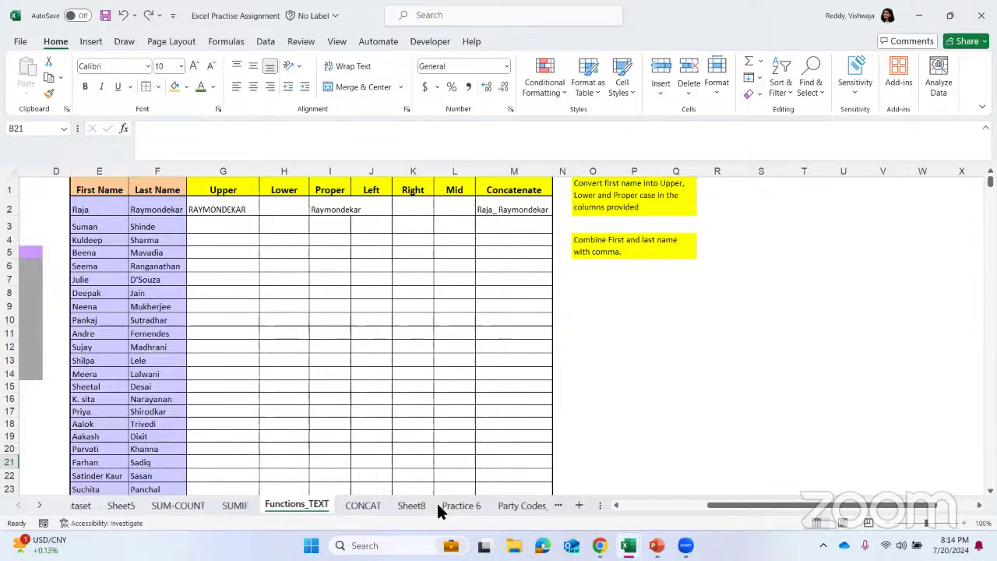
pyautogui.scroll(4, 476, 510)
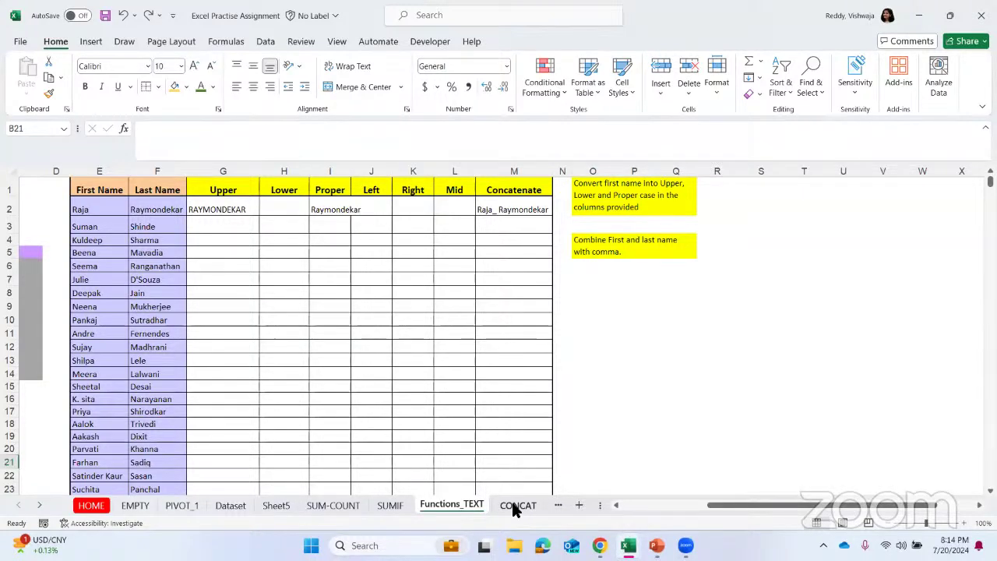
# Look at the CONCAT sheet, then find and open the PIVOT sheet with the food order data and its PivotTable task.
pyautogui.click(512, 505)
pyautogui.click(40, 505)
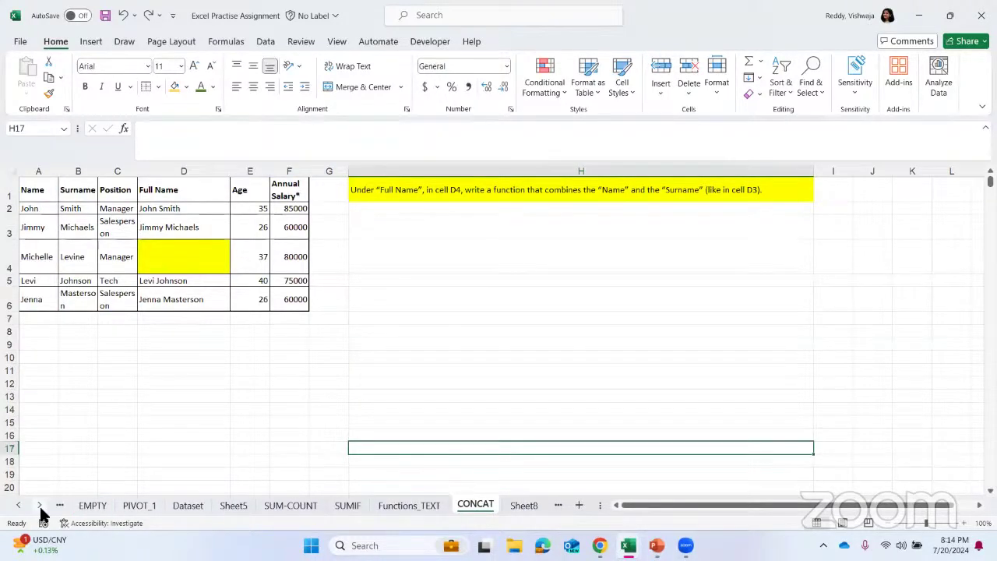
pyautogui.click(40, 506)
pyautogui.click(40, 506)
pyautogui.click(40, 506)
pyautogui.click(40, 506)
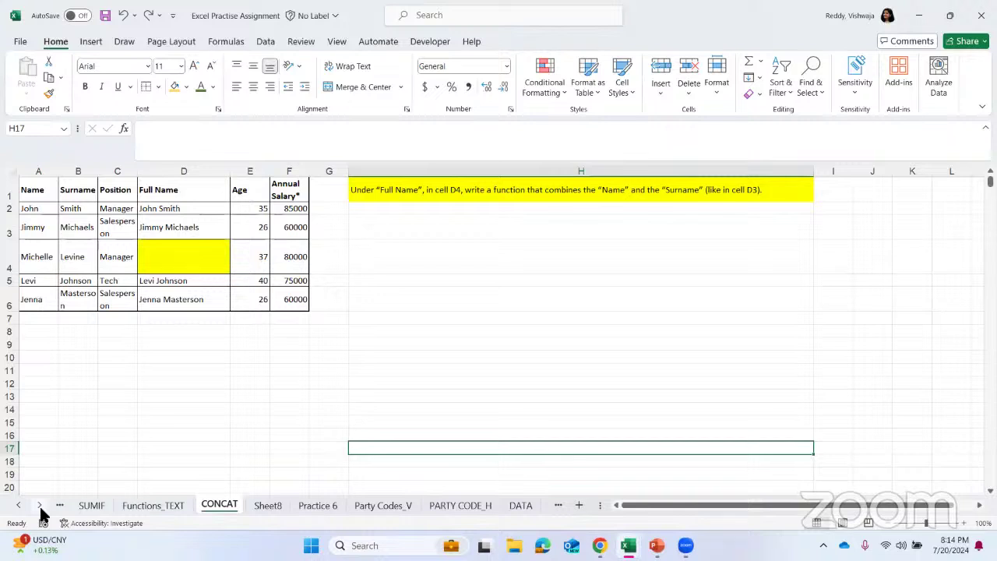
pyautogui.click(40, 506)
pyautogui.click(39, 506)
pyautogui.click(39, 506)
pyautogui.click(40, 506)
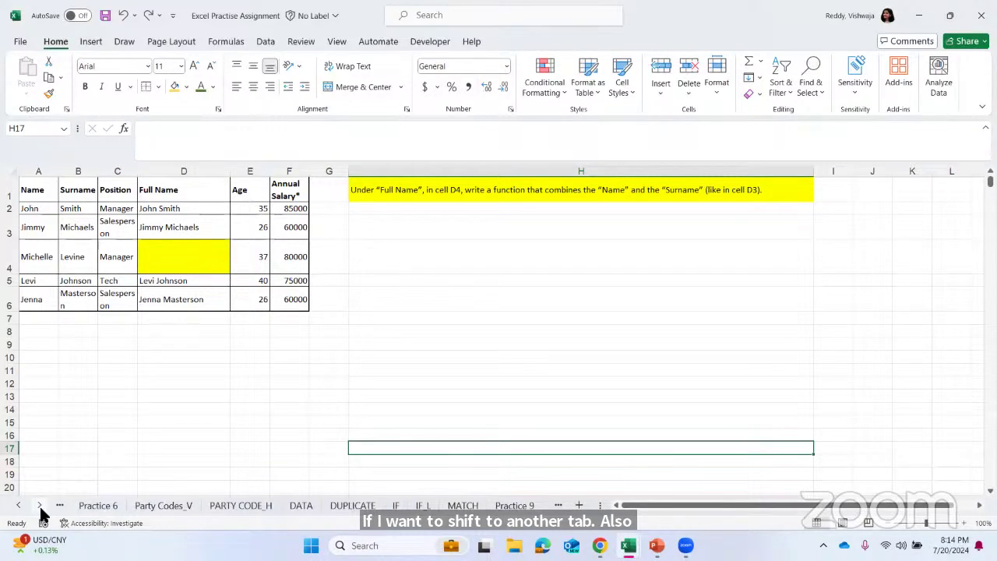
pyautogui.click(39, 506)
pyautogui.click(40, 506)
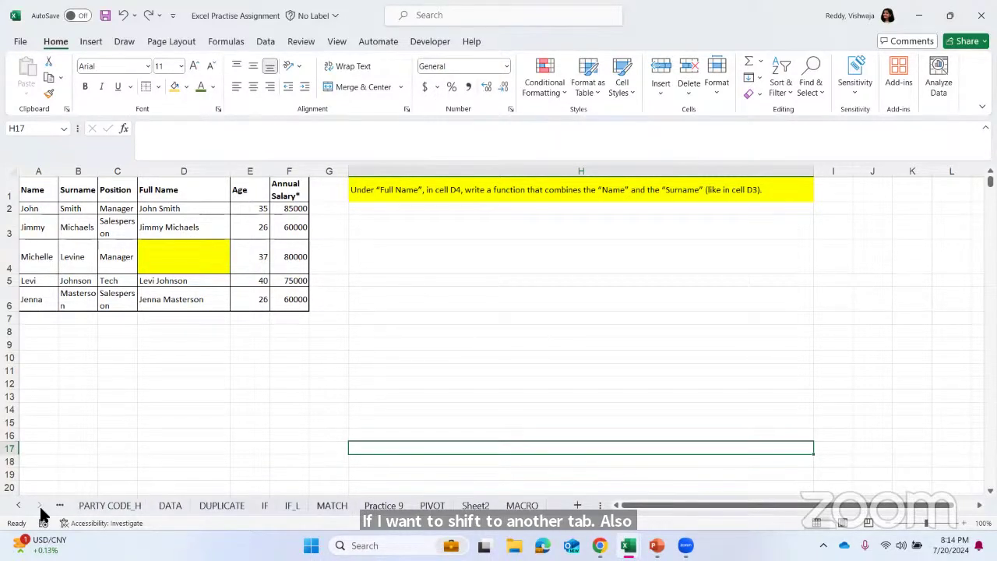
pyautogui.click(432, 506)
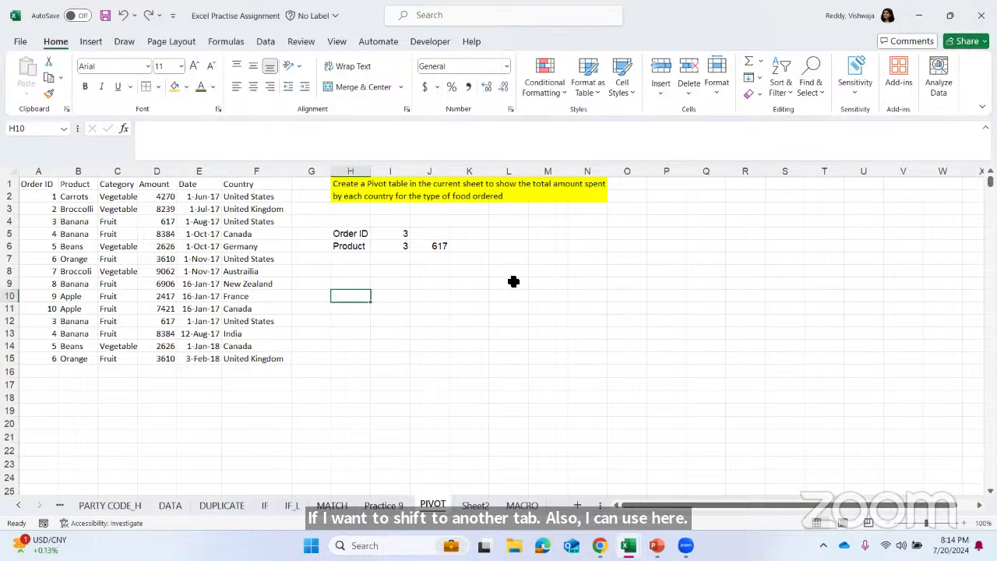
pyautogui.click(516, 283)
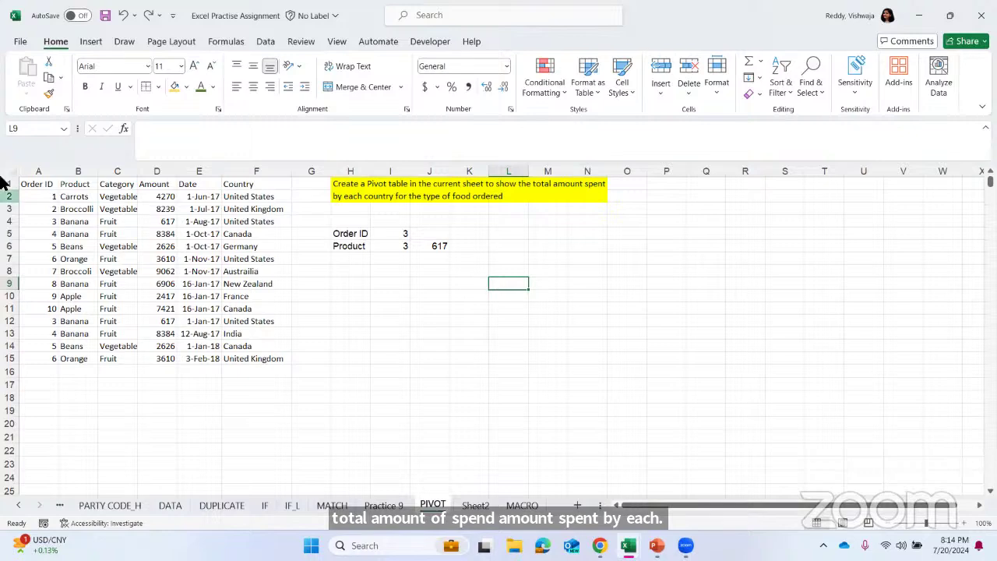
pyautogui.click(41, 171)
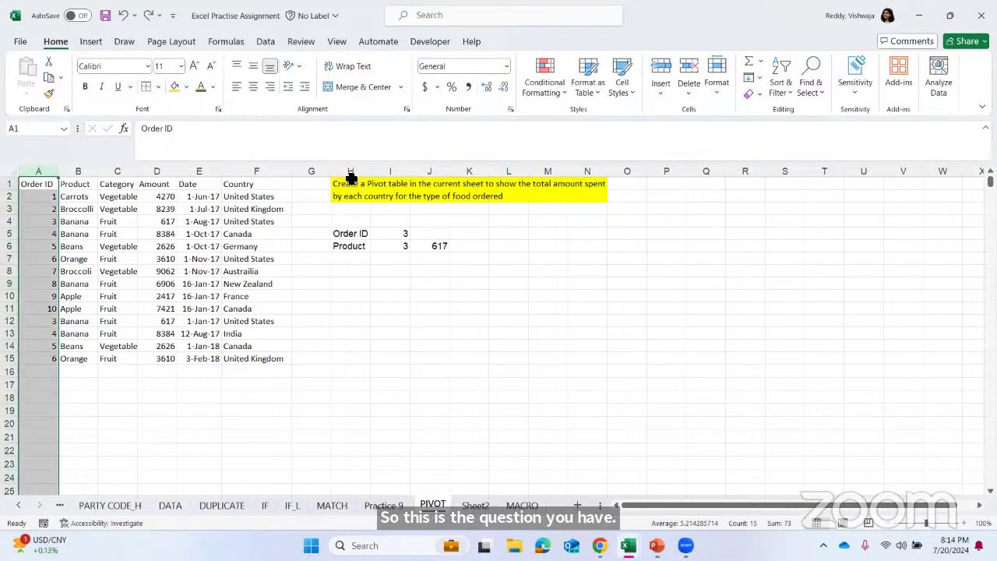
pyautogui.click(201, 247)
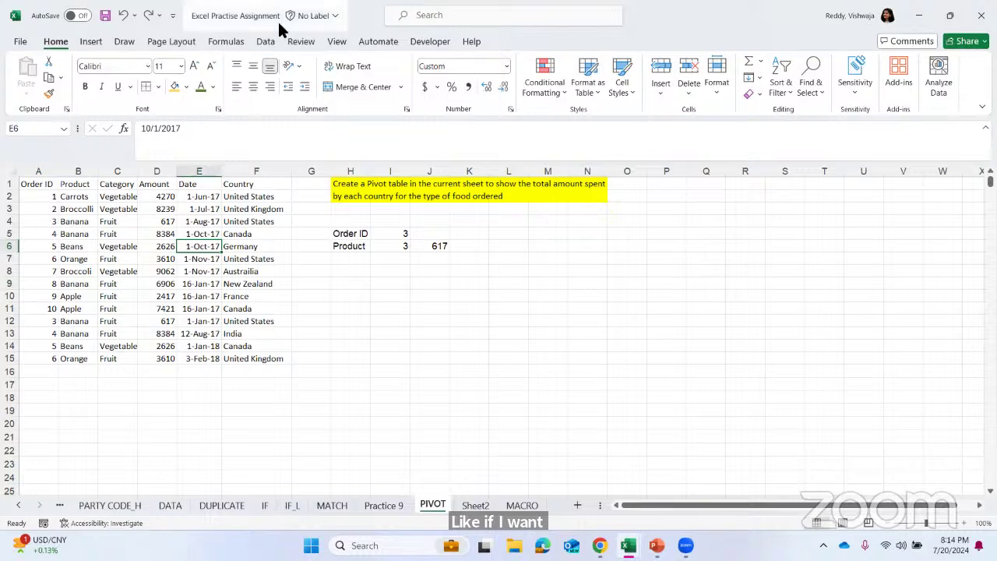
pyautogui.click(91, 42)
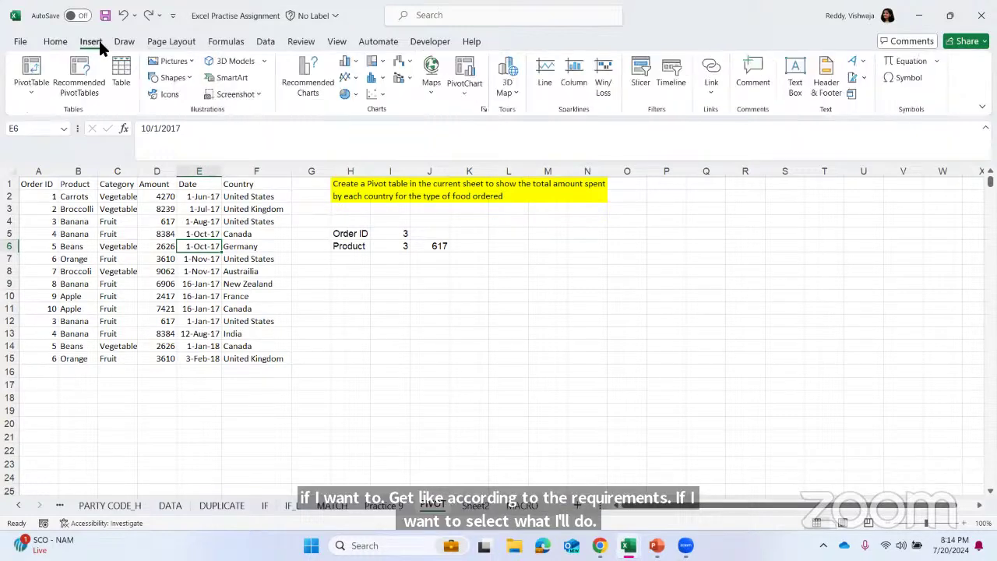
pyautogui.click(35, 87)
pyautogui.click(195, 249)
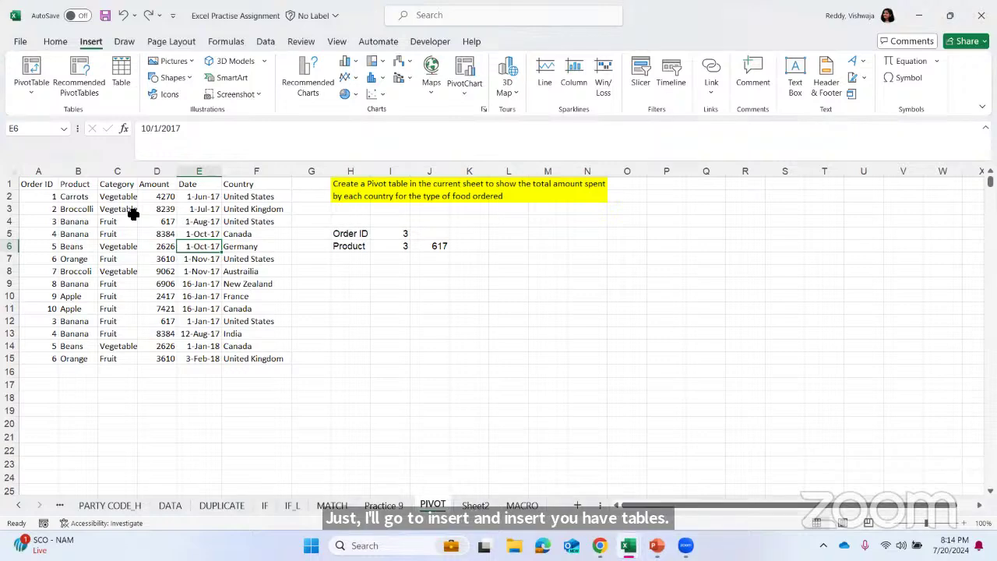
pyautogui.moveTo(47, 171); pyautogui.dragTo(247, 284)
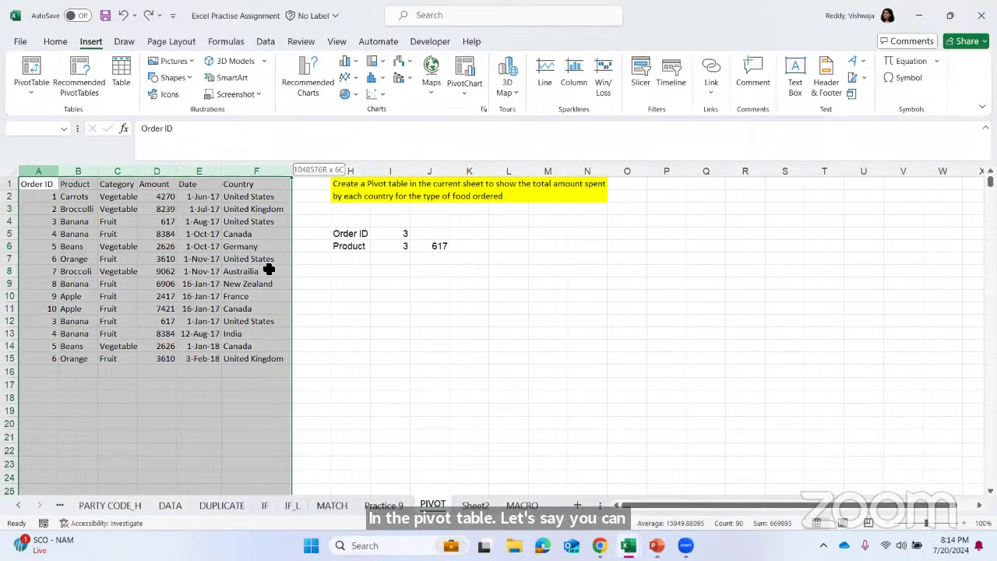
pyautogui.click(269, 269)
# Create a PivotTable from the order data in A1:F15, placed on the existing PIVOT sheet at cell R1.
pyautogui.click(31, 184)
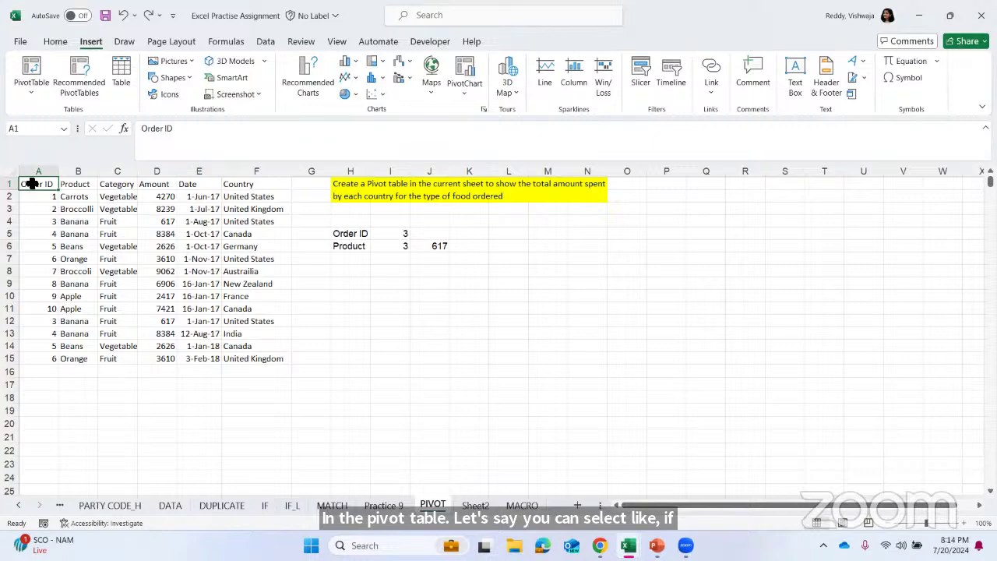
pyautogui.hotkey('shift', 'Right')
pyautogui.hotkey('shift', 'Right')
pyautogui.hotkey('shift', 'Right')
pyautogui.hotkey('shift', 'Right')
pyautogui.hotkey('shift', 'Right')
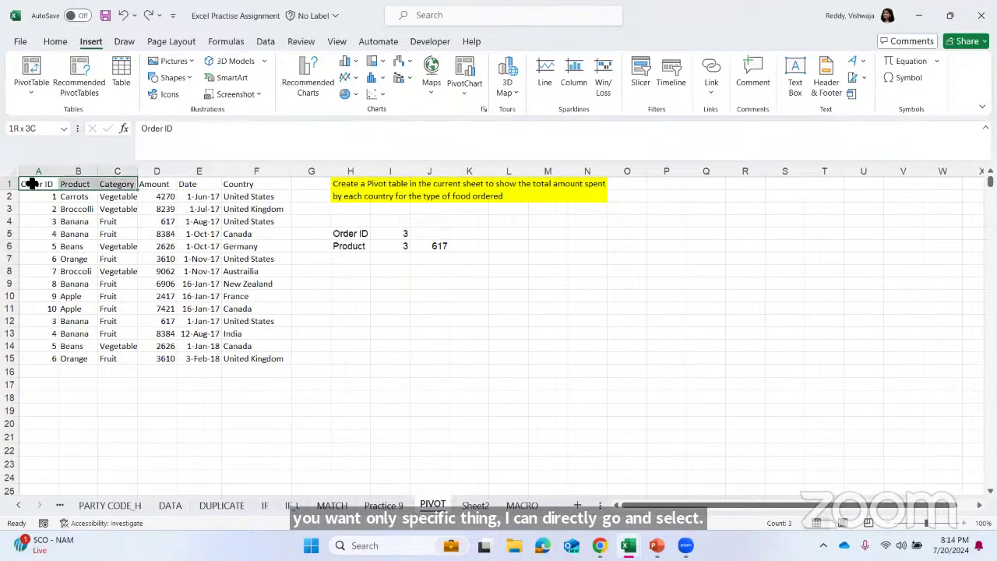
pyautogui.hotkey('shift', 'Down')
pyautogui.hotkey('shift', 'Down')
pyautogui.hotkey('shift', 'Down')
pyautogui.hotkey('shift', 'Down')
pyautogui.hotkey('shift', 'Down')
pyautogui.hotkey('shift', 'Down')
pyautogui.hotkey('shift', 'Down')
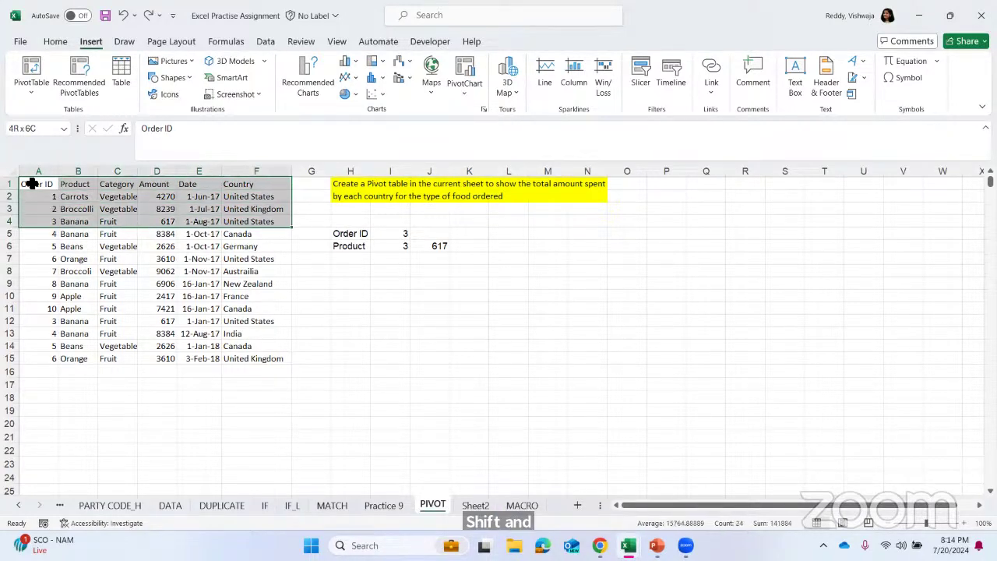
pyautogui.hotkey('shift', 'Down')
pyautogui.hotkey('shift', 'Down')
pyautogui.hotkey('shift', 'Down')
pyautogui.hotkey('shift', 'Down')
pyautogui.hotkey('shift', 'Down')
pyautogui.hotkey('shift', 'Down')
pyautogui.hotkey('shift', 'Down')
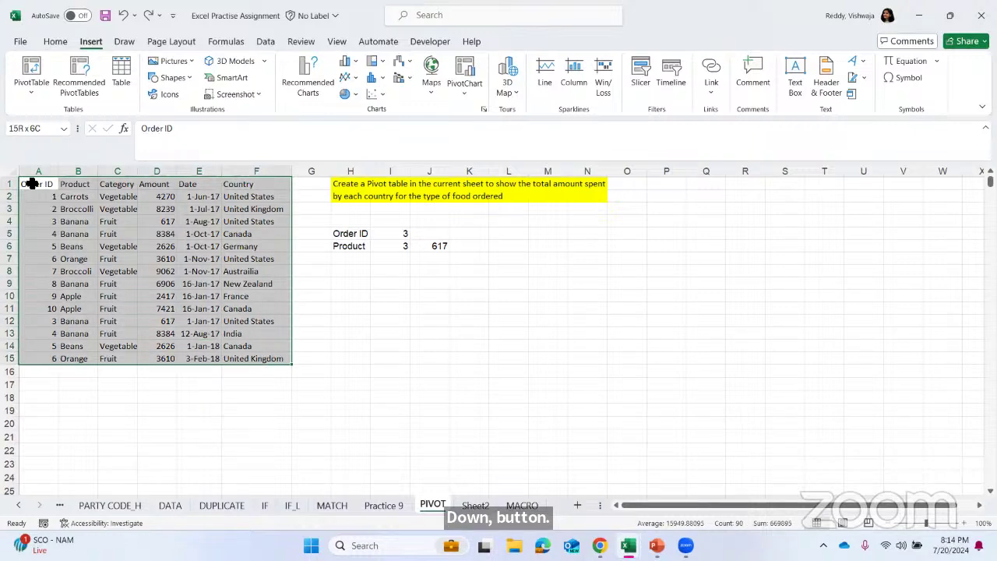
pyautogui.click(34, 90)
pyautogui.click(69, 113)
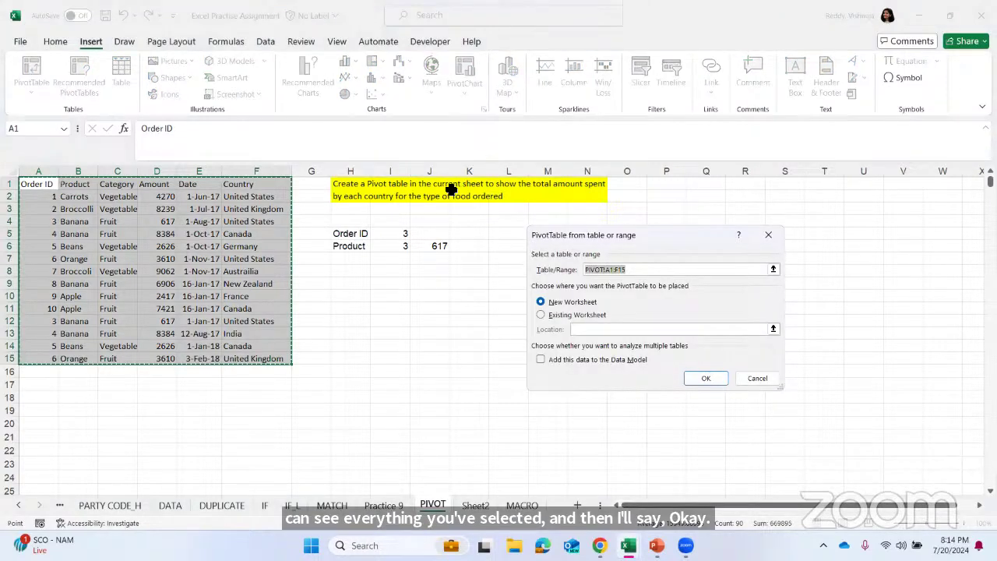
pyautogui.click(540, 315)
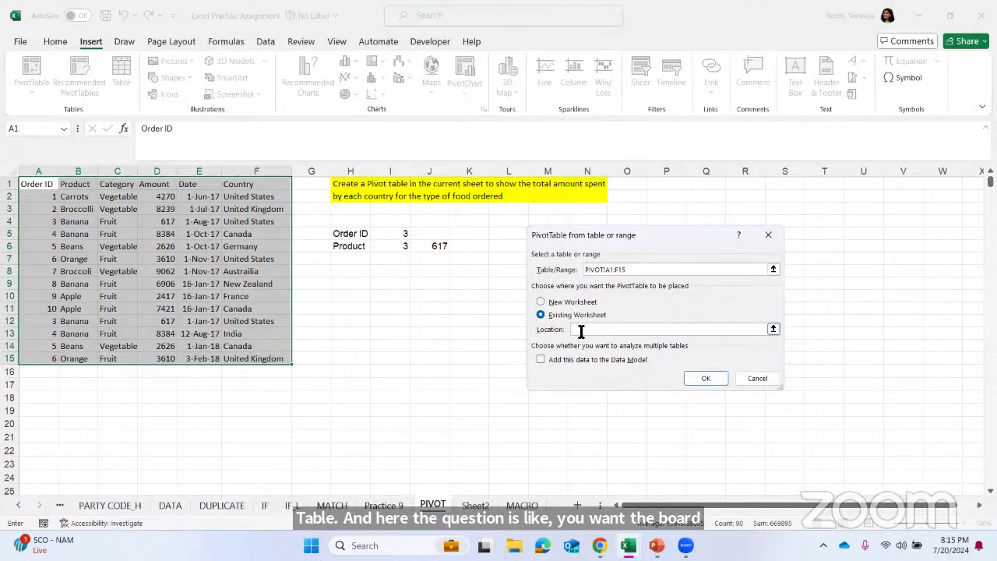
pyautogui.click(759, 187)
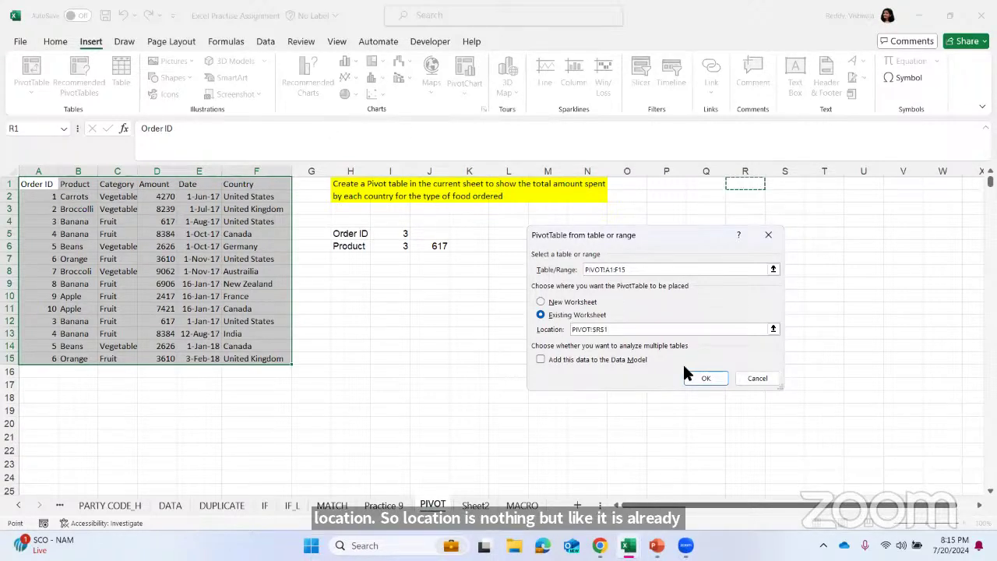
pyautogui.click(704, 379)
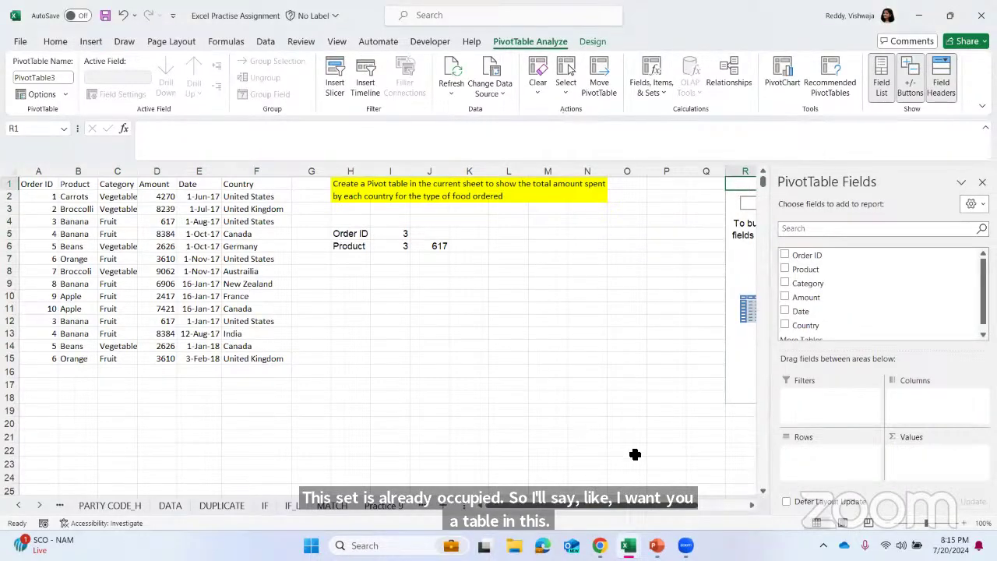
# Set the PivotTable to list Country in the rows and sum Amount in the values.
pyautogui.click(720, 504)
pyautogui.hscroll(-4, 668, 434)
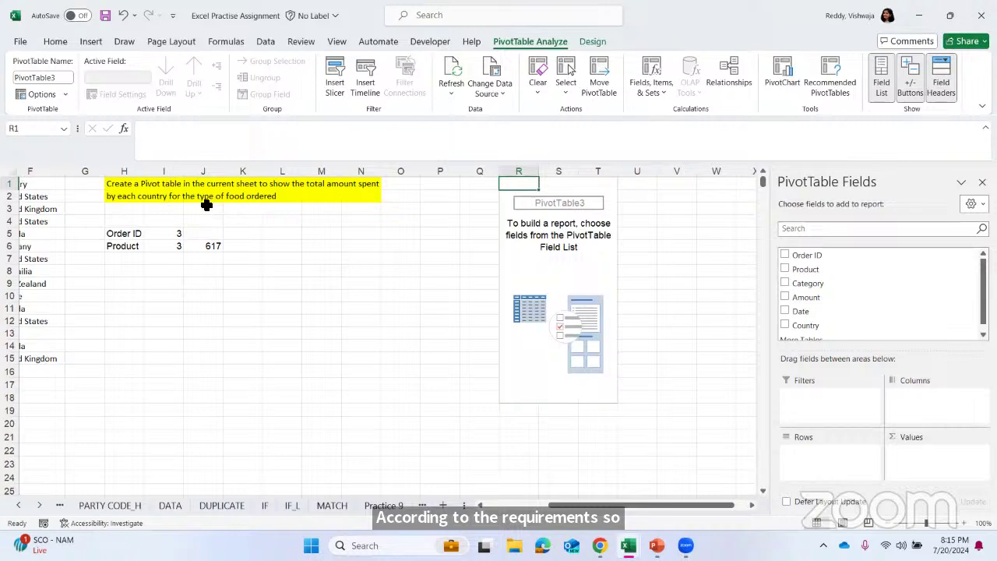
pyautogui.hscroll(2, 441, 256)
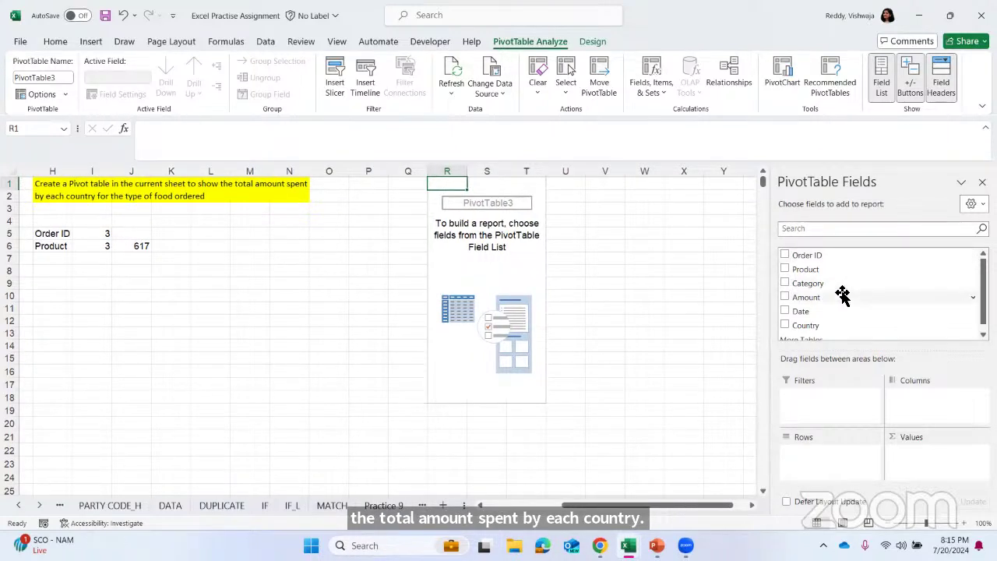
pyautogui.scroll(-1, 811, 311)
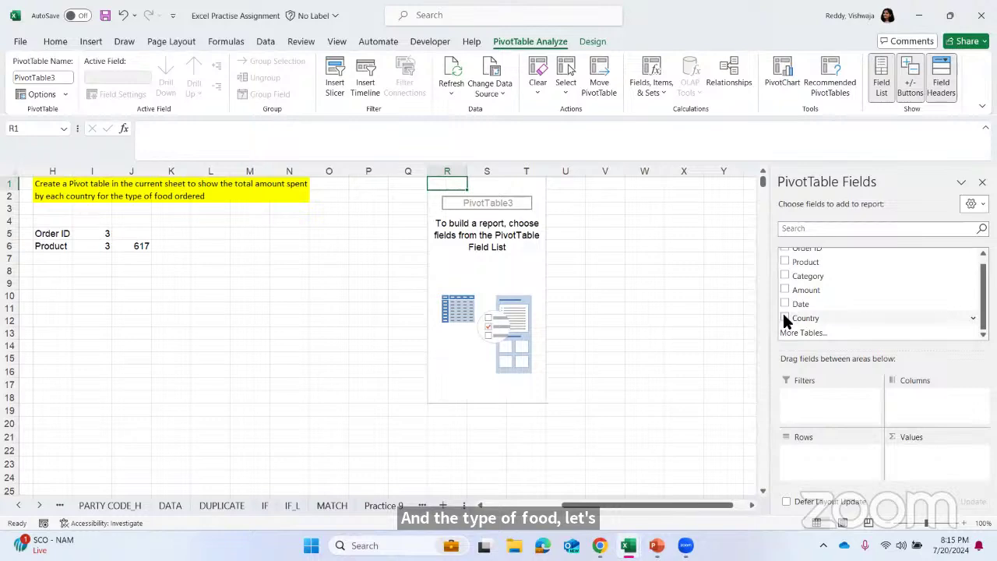
pyautogui.moveTo(790, 323); pyautogui.dragTo(847, 467)
pyautogui.hscroll(1, 709, 357)
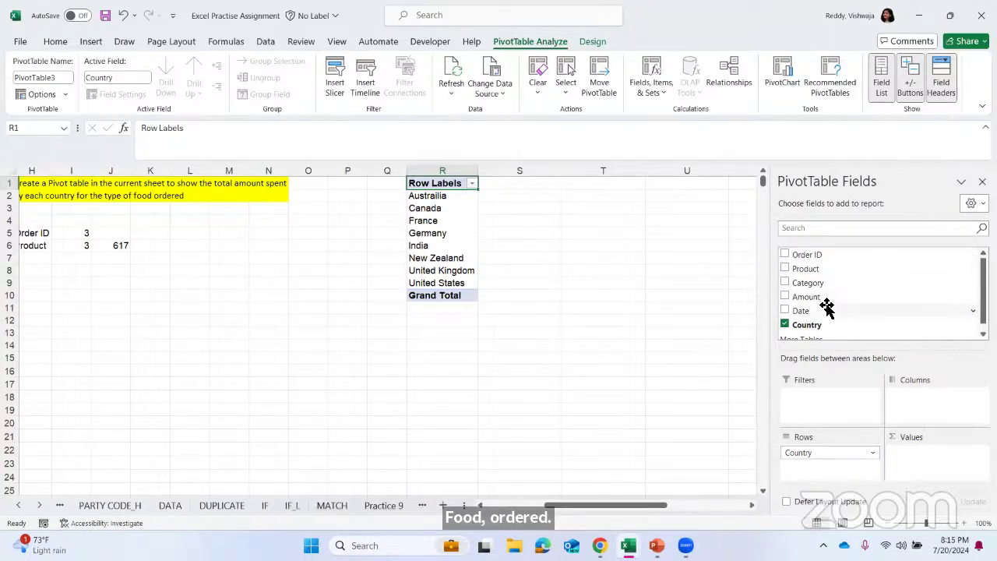
pyautogui.moveTo(814, 299); pyautogui.dragTo(921, 466)
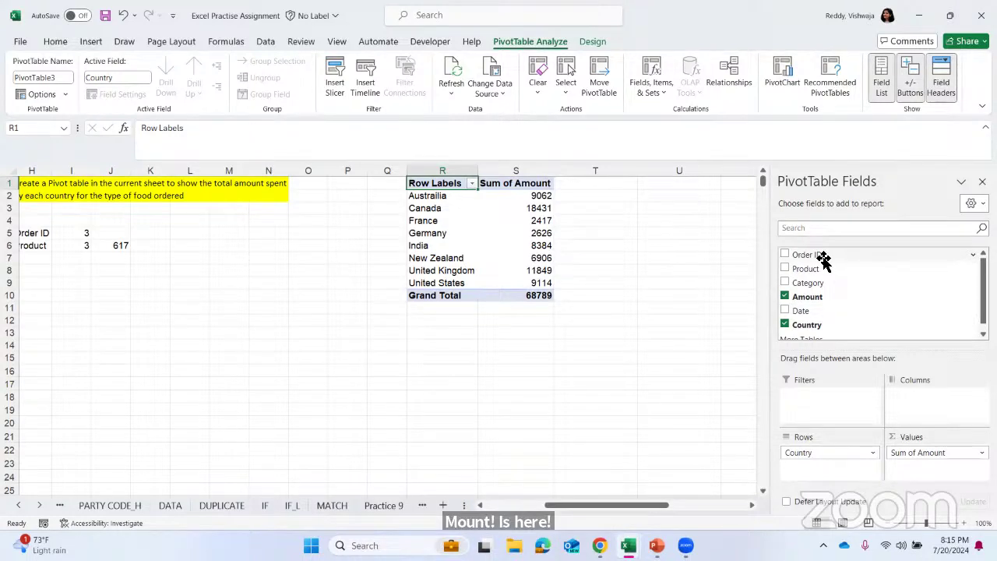
# Add Order ID to the PivotTable and rearrange it so Order ID is in the rows and Country in the columns.
pyautogui.moveTo(819, 258); pyautogui.dragTo(828, 400)
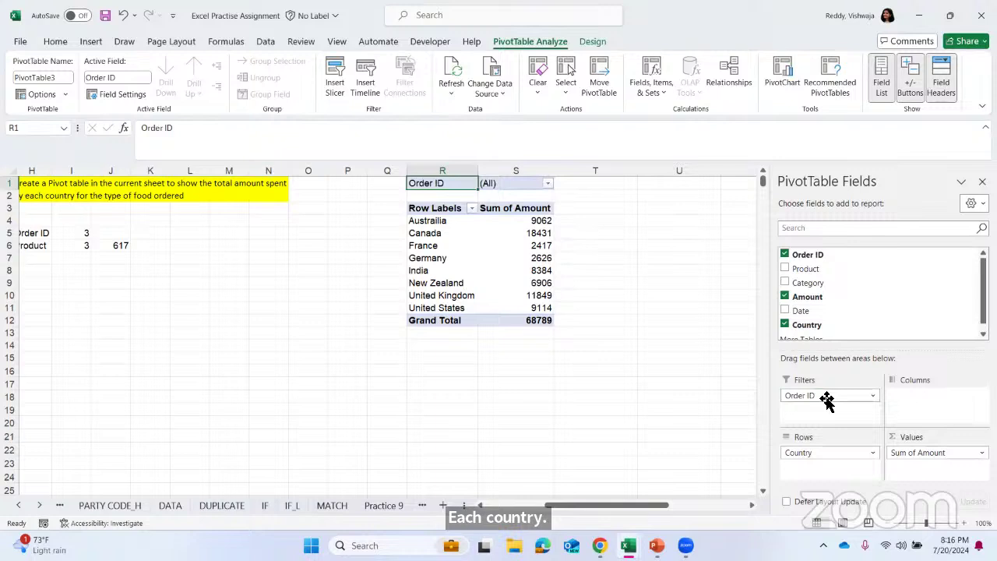
pyautogui.moveTo(828, 399); pyautogui.dragTo(904, 408)
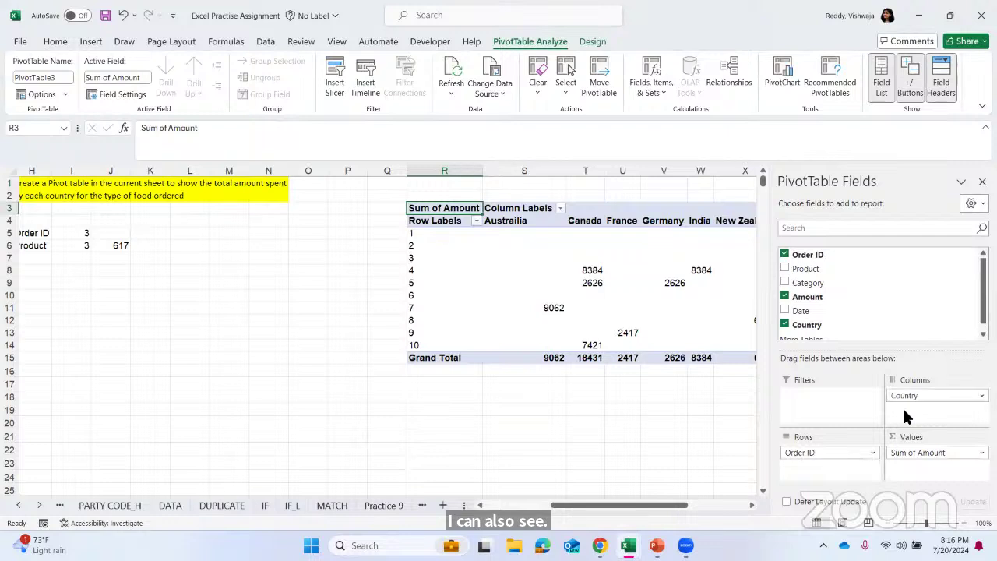
pyautogui.hscroll(3, 696, 389)
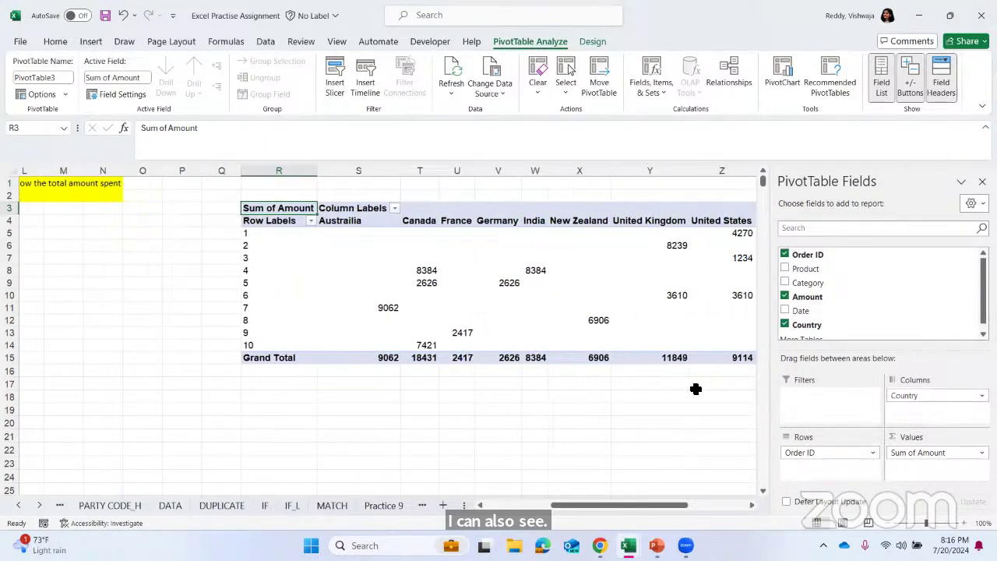
pyautogui.hscroll(2, 696, 389)
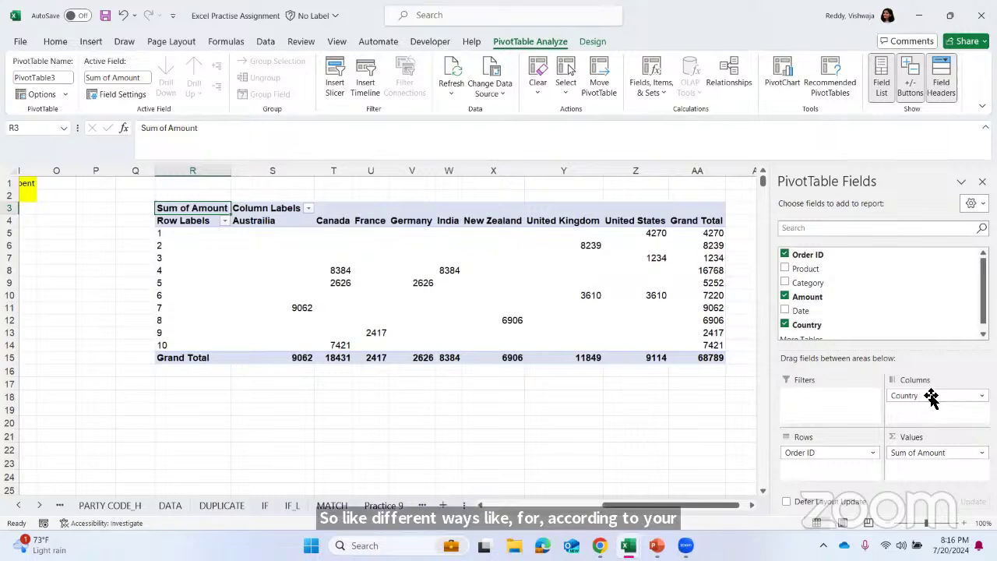
# Move Country into the rows beneath Order ID and collapse the group for order 1.
pyautogui.moveTo(928, 396); pyautogui.dragTo(835, 469)
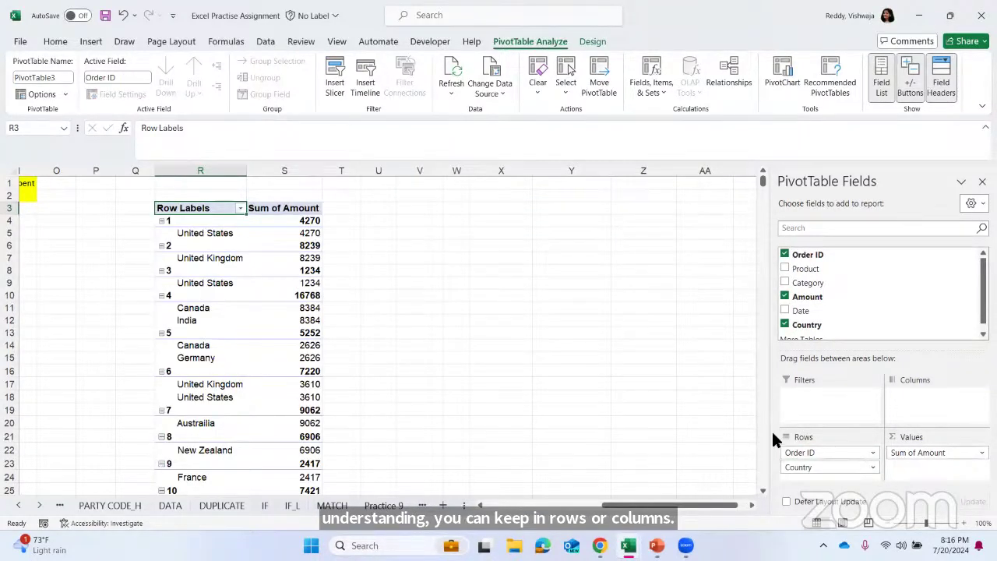
pyautogui.click(161, 221)
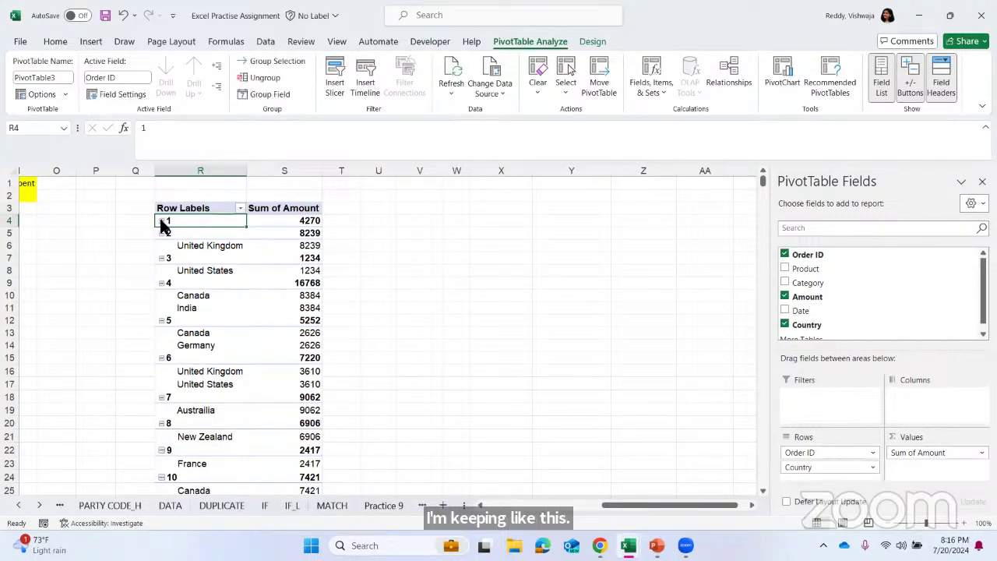
pyautogui.click(162, 221)
pyautogui.click(161, 221)
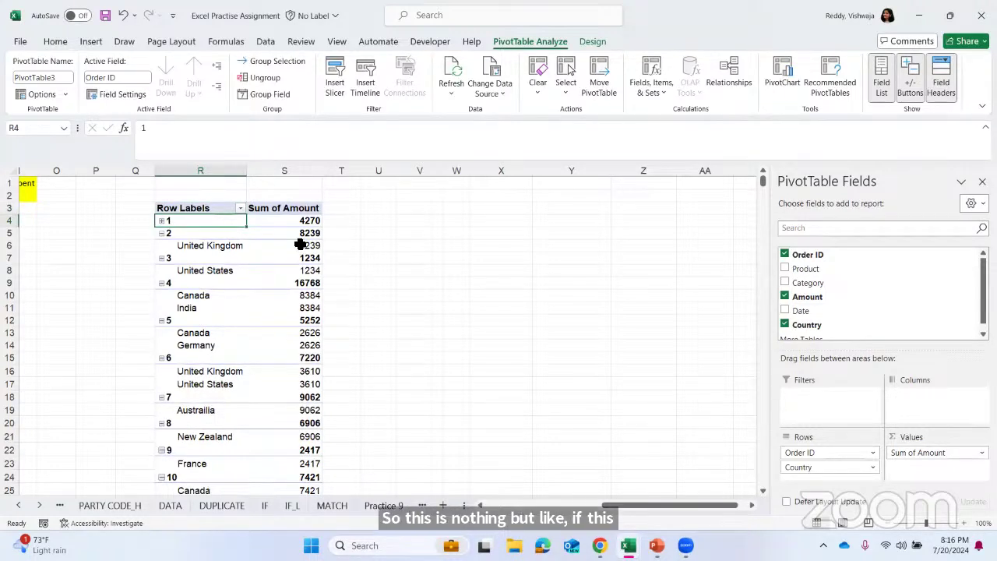
# Remove the Order ID field from the PivotTable's rows.
pyautogui.click(866, 451)
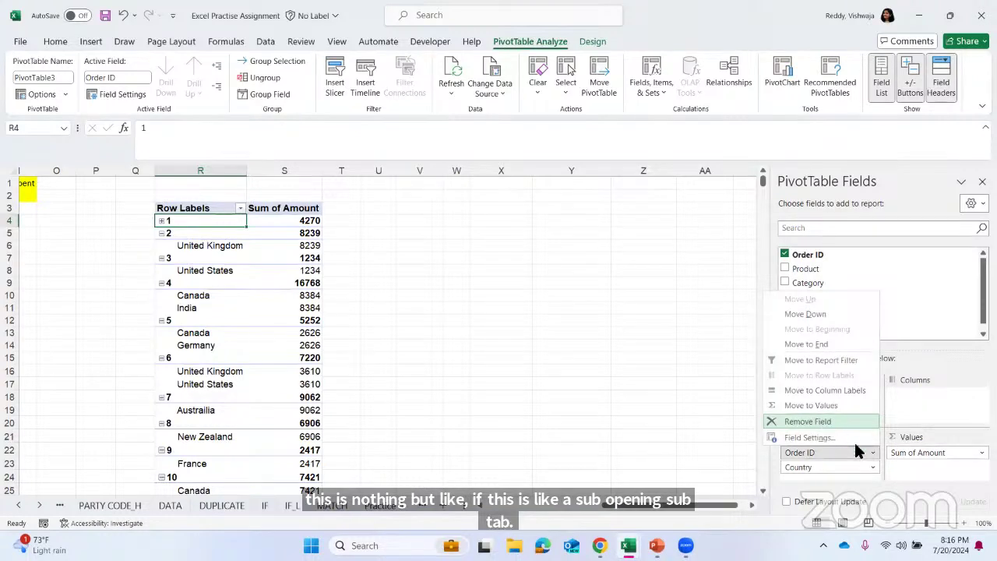
pyautogui.click(704, 436)
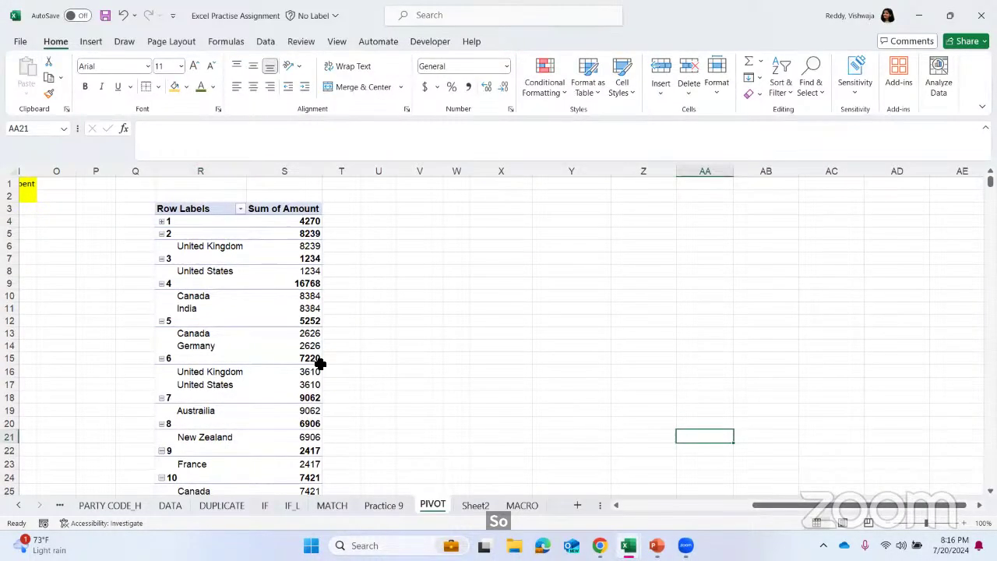
pyautogui.click(284, 359)
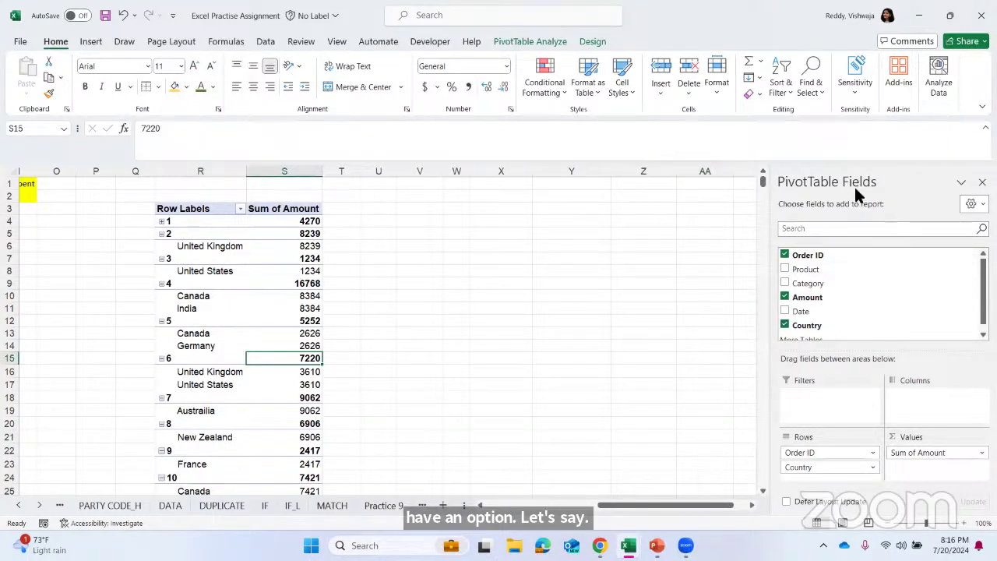
pyautogui.click(684, 298)
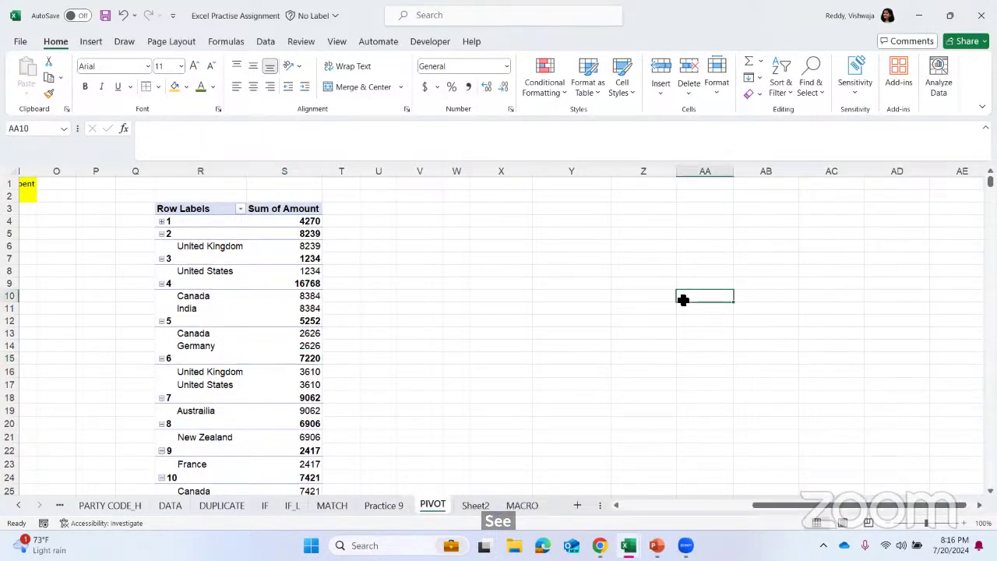
pyautogui.click(258, 295)
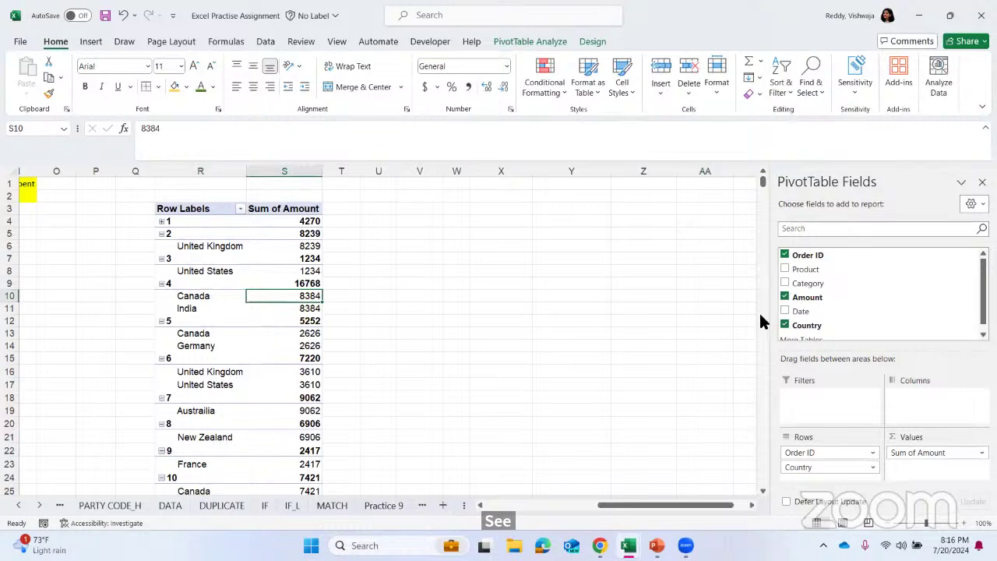
pyautogui.click(873, 455)
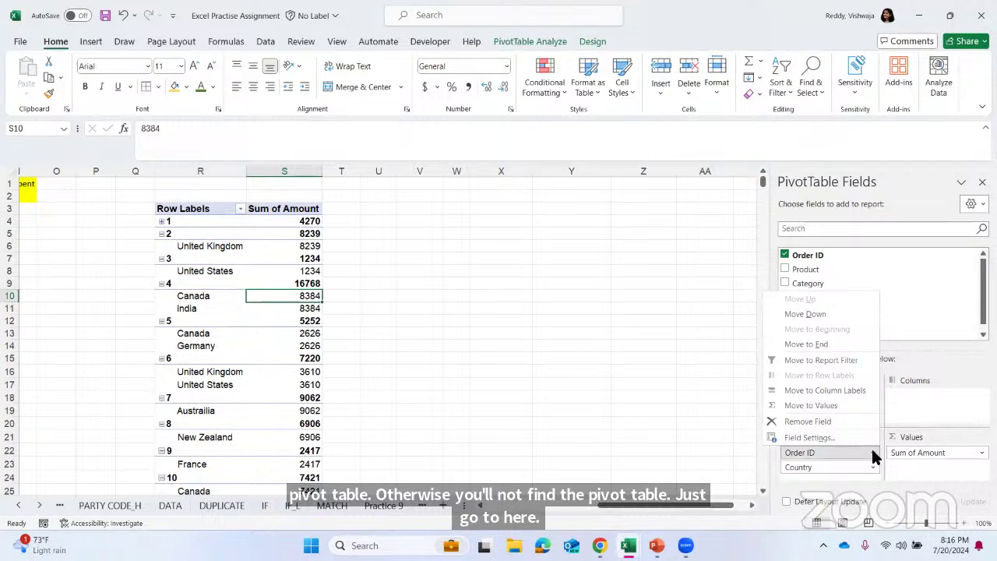
pyautogui.click(829, 420)
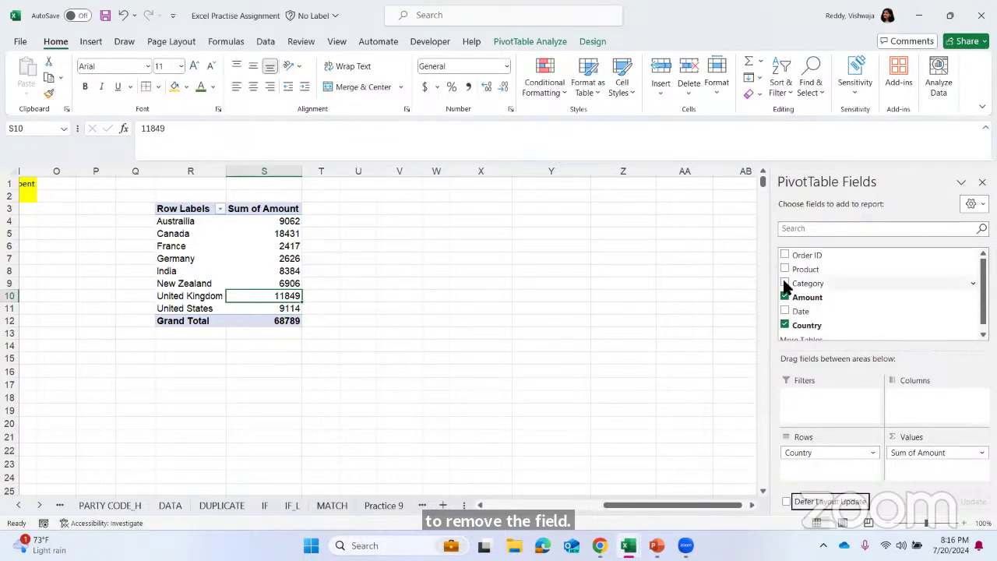
# Add Category as the PivotTable's report filter, clear it from the report, and place it back as the filter.
pyautogui.moveTo(784, 283); pyautogui.dragTo(824, 399)
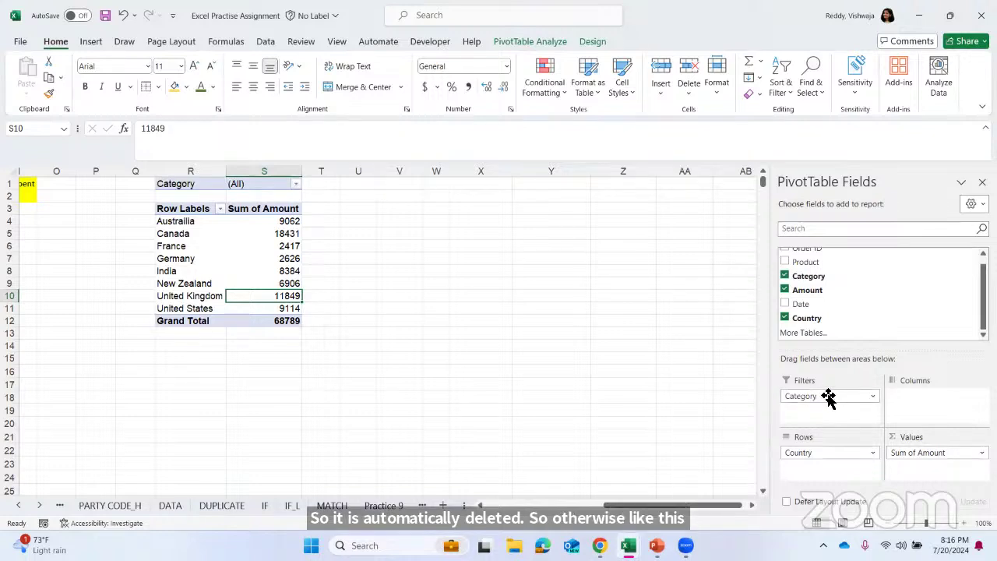
pyautogui.click(785, 275)
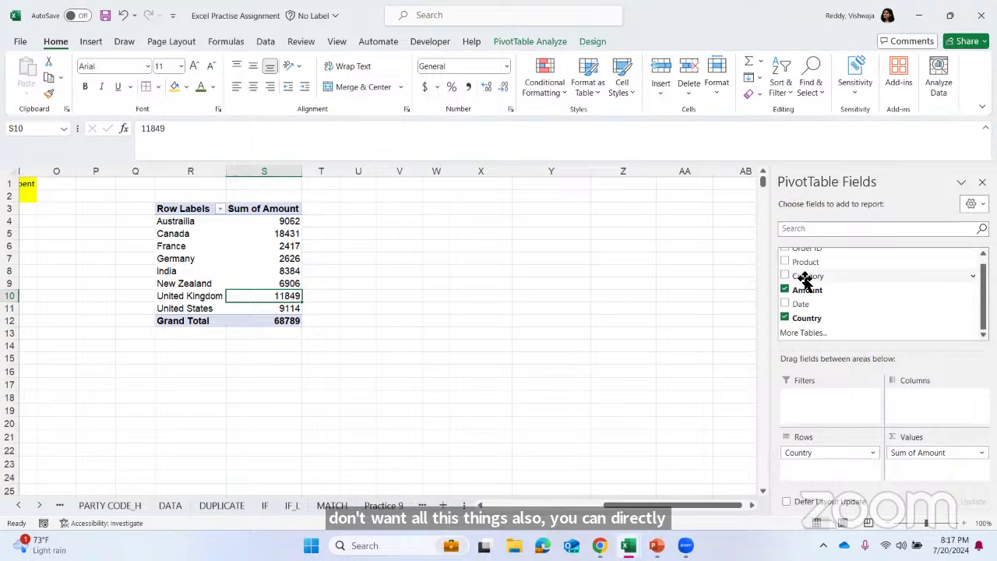
pyautogui.moveTo(807, 282); pyautogui.dragTo(828, 402)
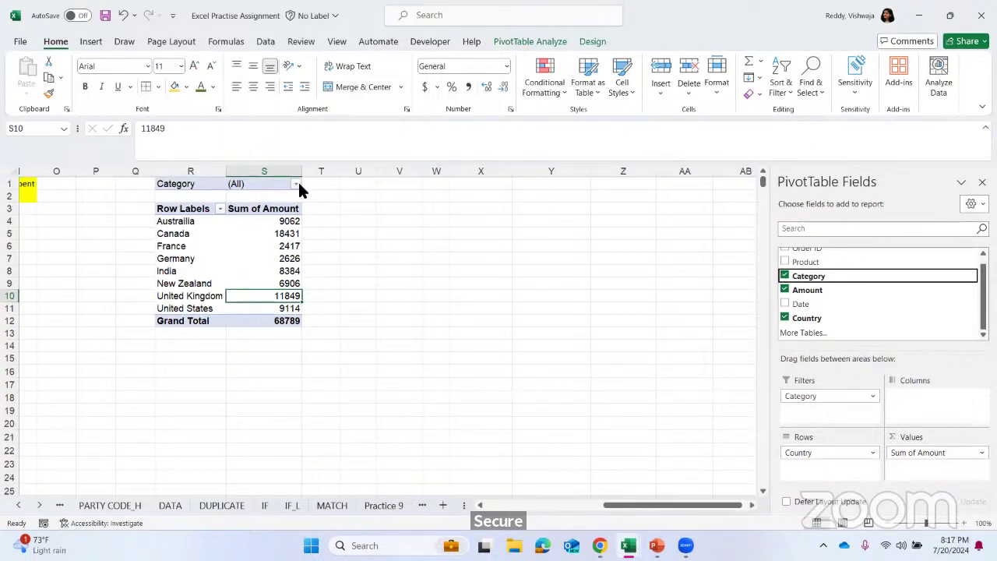
# Filter the PivotTable report to the Vegetable category and select the amounts listed for the countries.
pyautogui.click(296, 185)
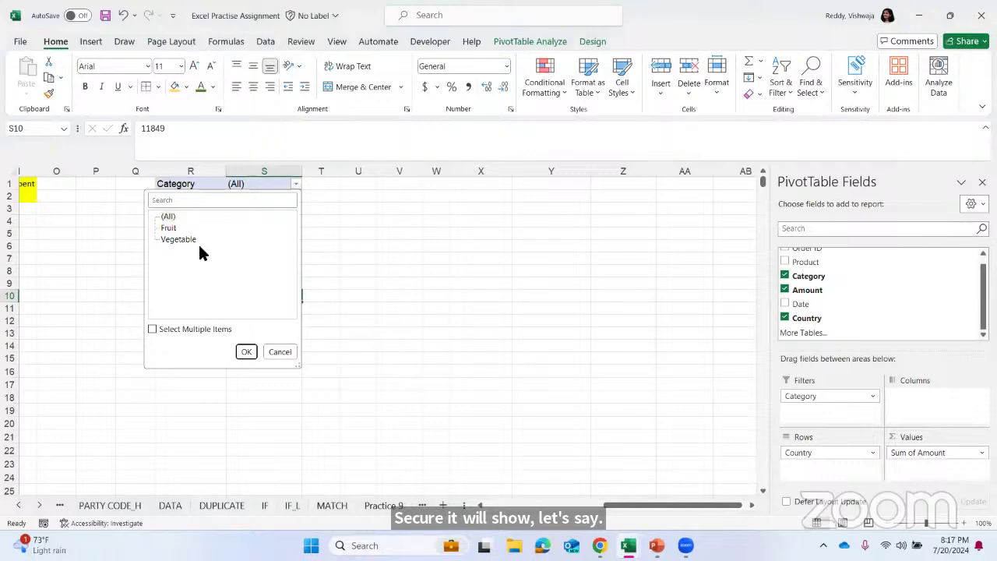
pyautogui.click(425, 246)
pyautogui.hscroll(-3, 428, 248)
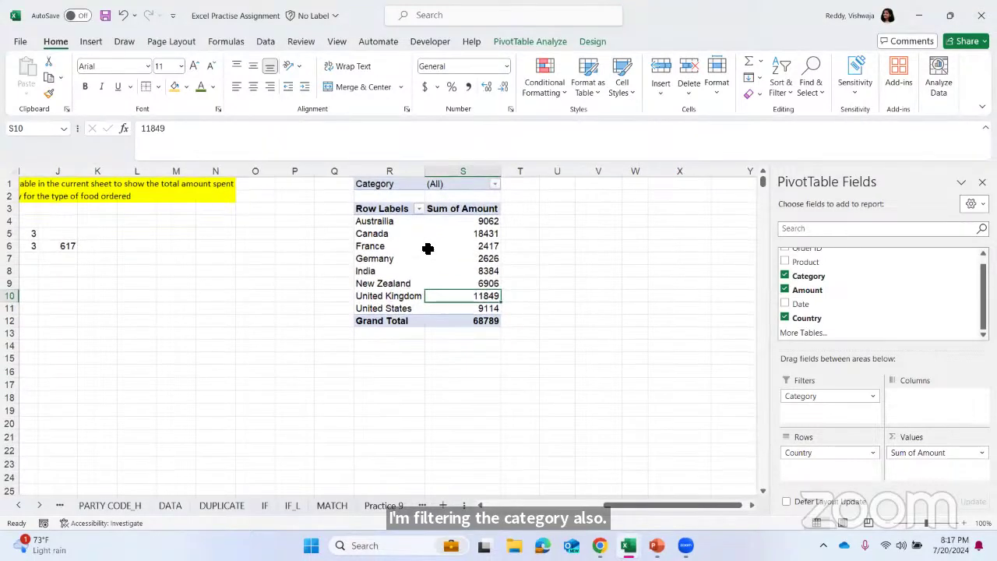
pyautogui.hscroll(-1, 270, 245)
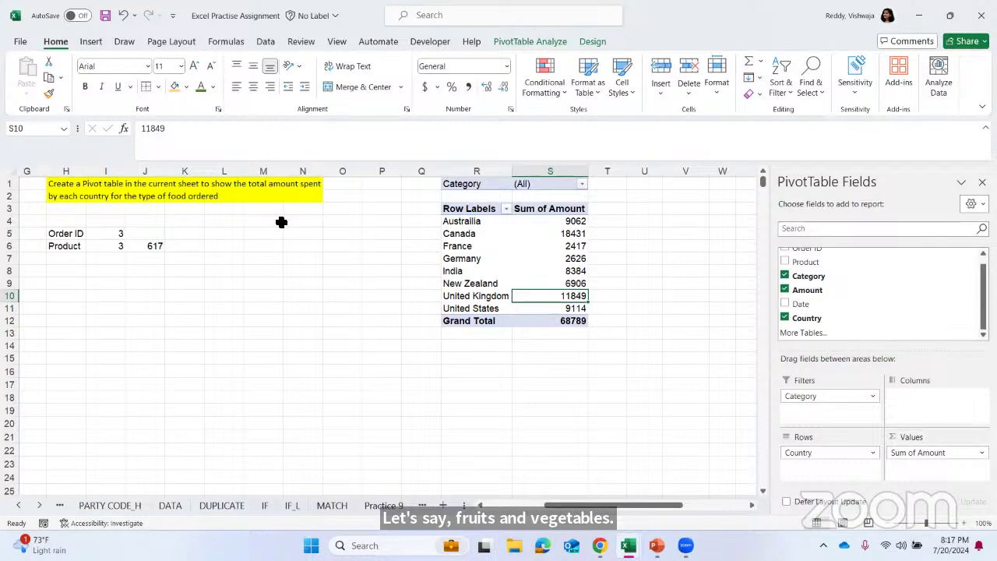
pyautogui.hscroll(2, 554, 201)
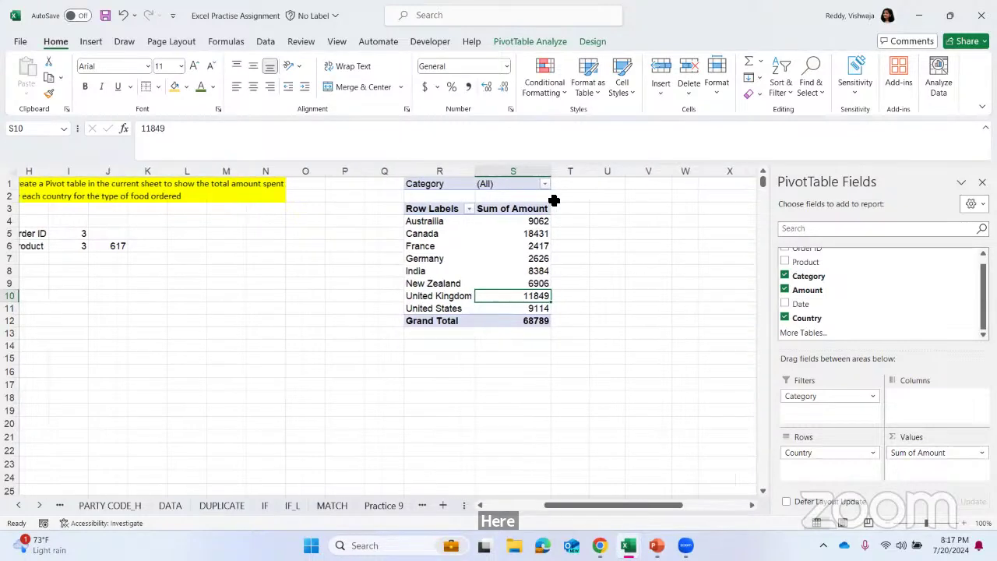
pyautogui.click(535, 184)
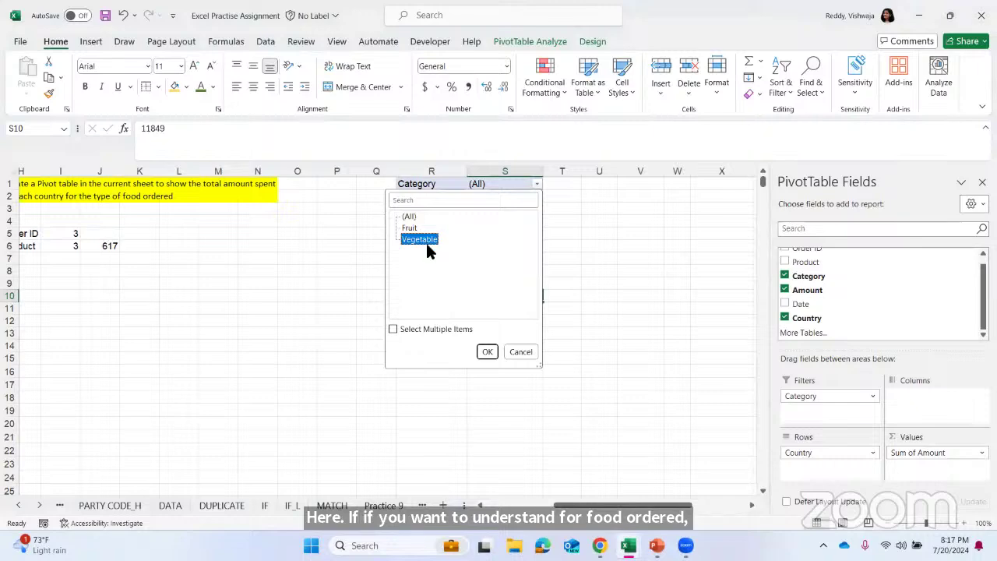
pyautogui.click(488, 351)
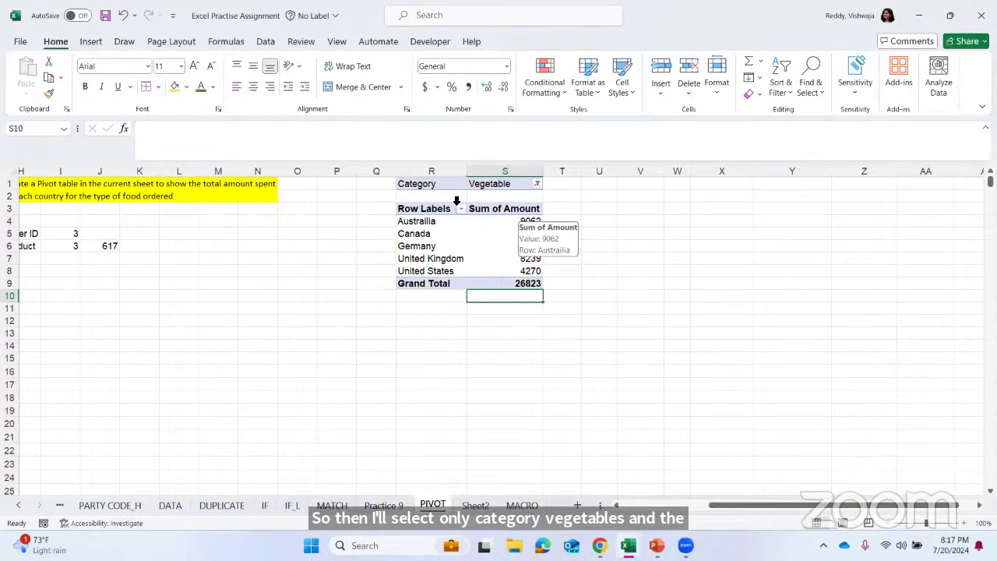
pyautogui.click(528, 221)
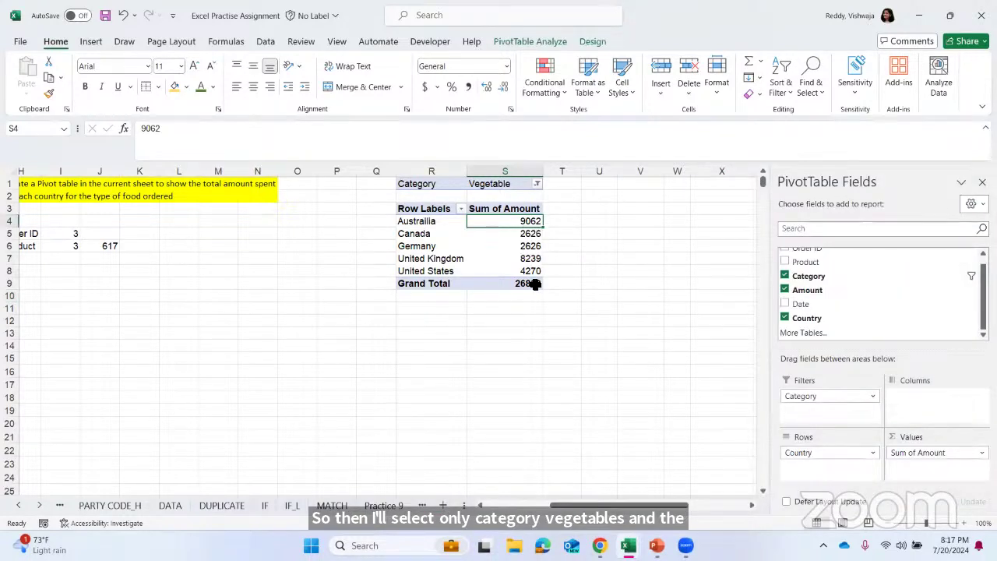
pyautogui.click(523, 208)
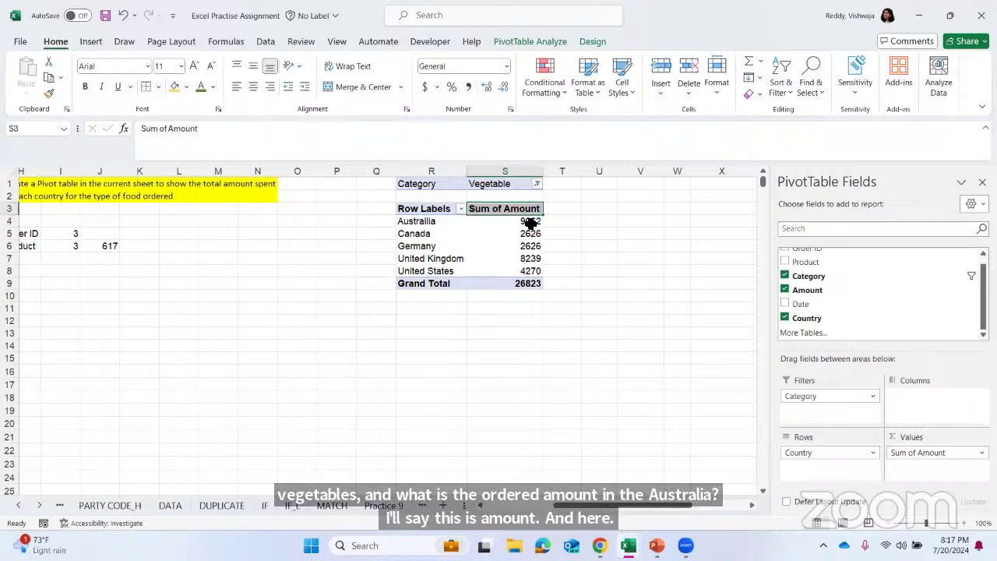
pyautogui.click(529, 221)
pyautogui.moveTo(529, 222); pyautogui.dragTo(534, 269)
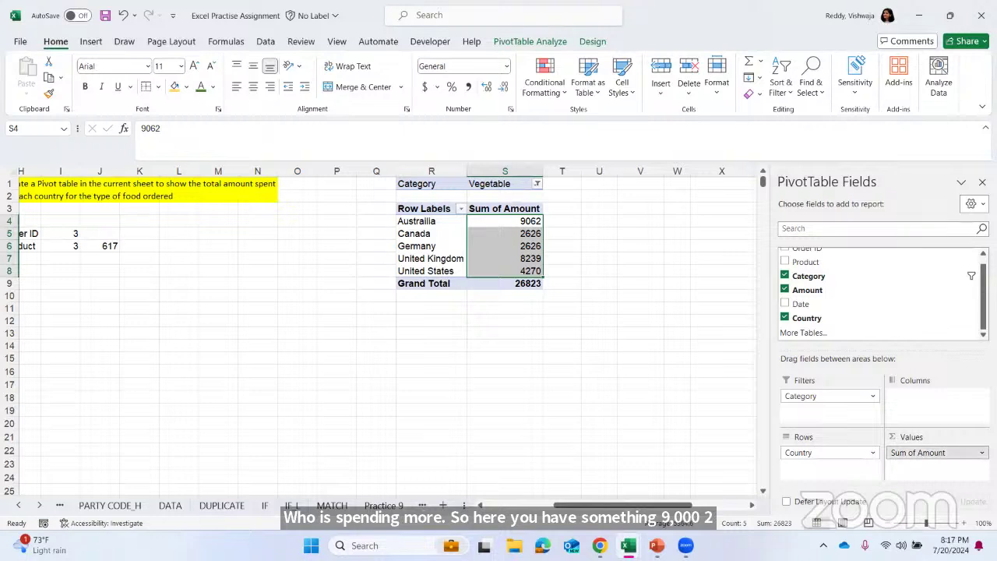
pyautogui.click(935, 453)
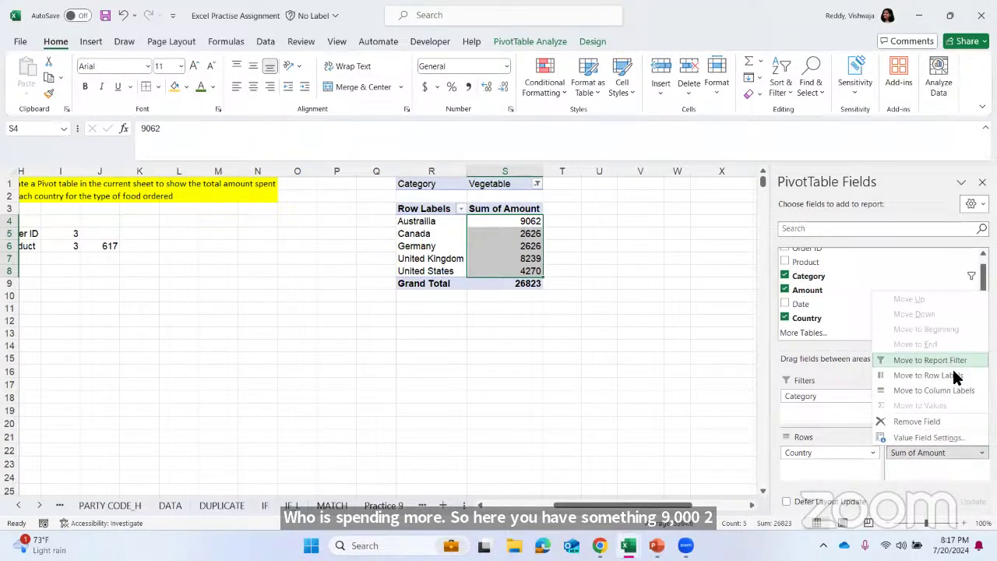
pyautogui.click(939, 439)
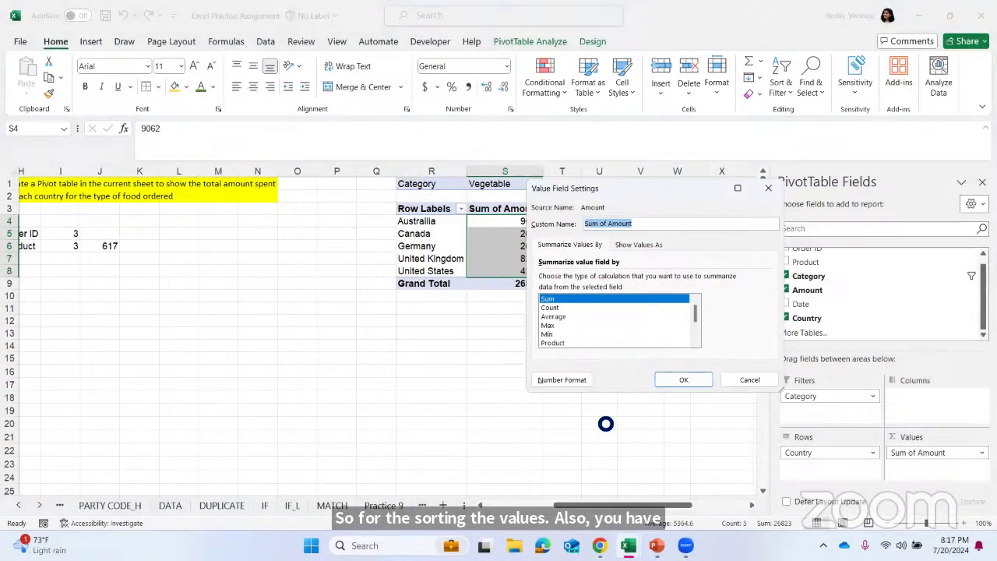
pyautogui.click(747, 381)
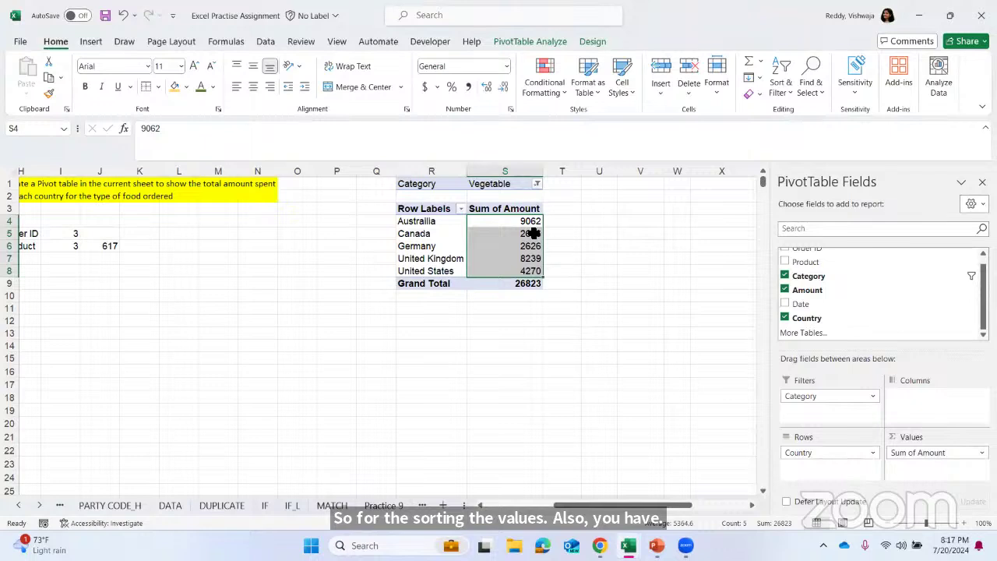
pyautogui.click(522, 209)
pyautogui.rightClick(519, 211)
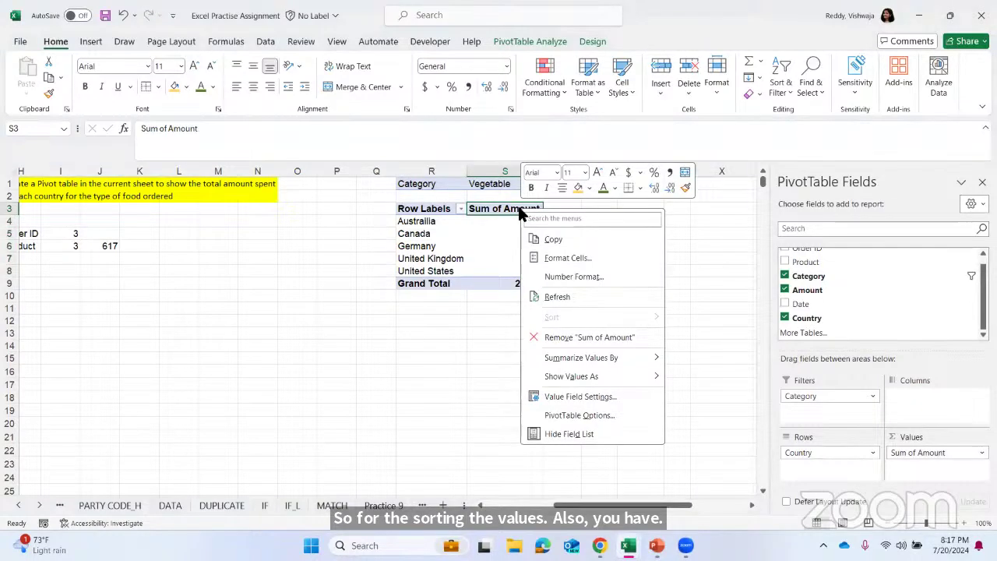
pyautogui.press('Escape')
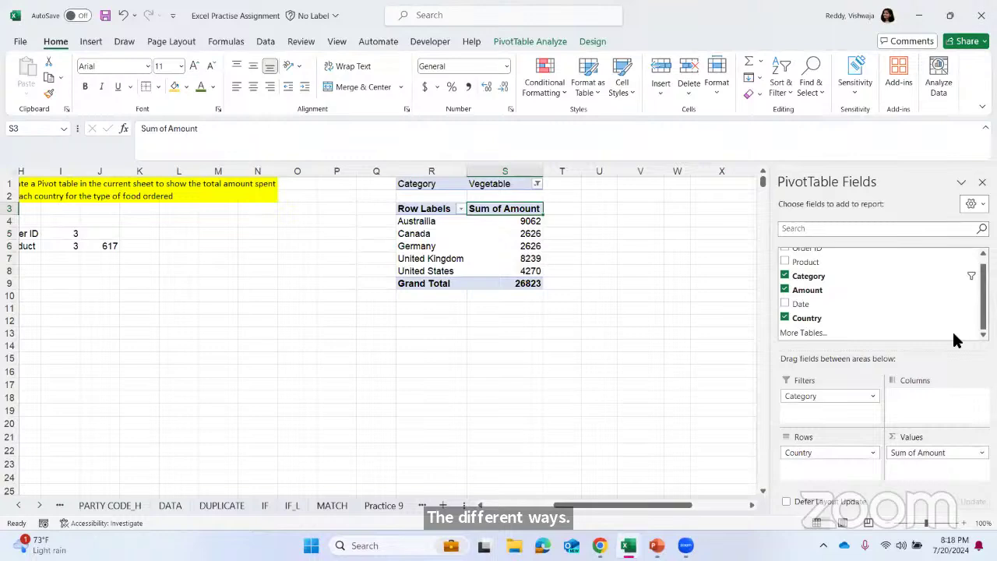
# Switch the PivotTable field list to the side-by-side fields and areas layout and back to the stacked layout.
pyautogui.scroll(1, 962, 265)
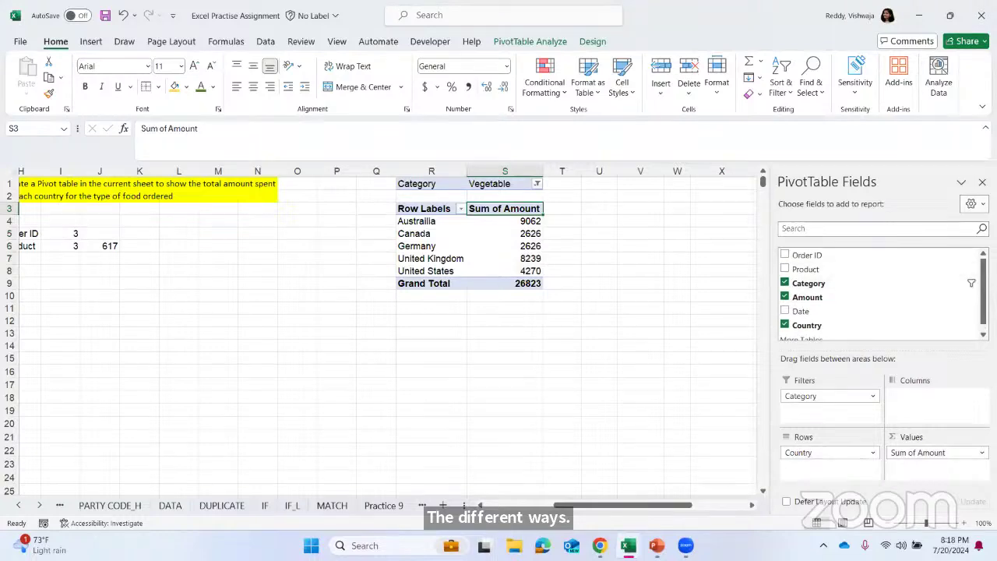
pyautogui.click(974, 204)
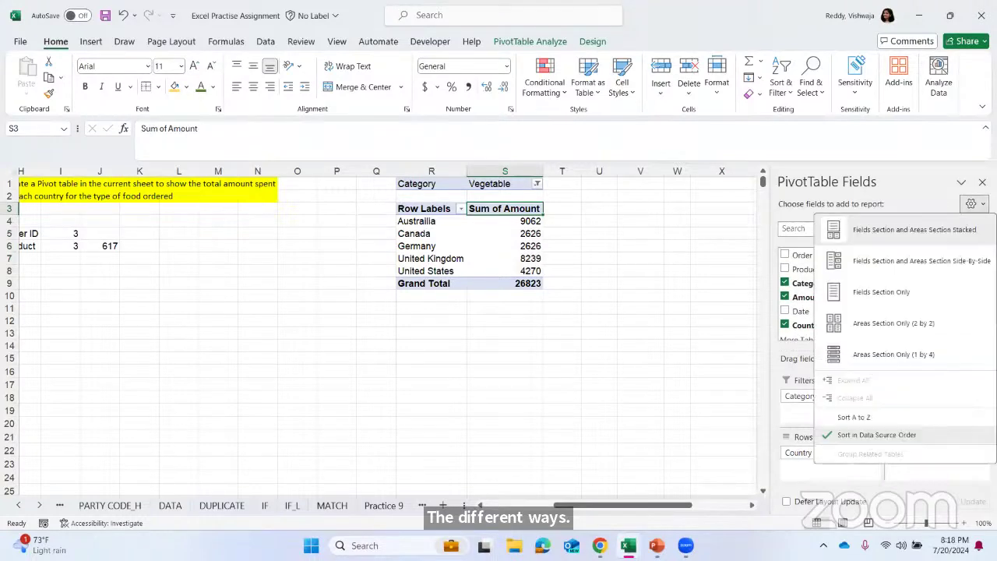
pyautogui.click(837, 265)
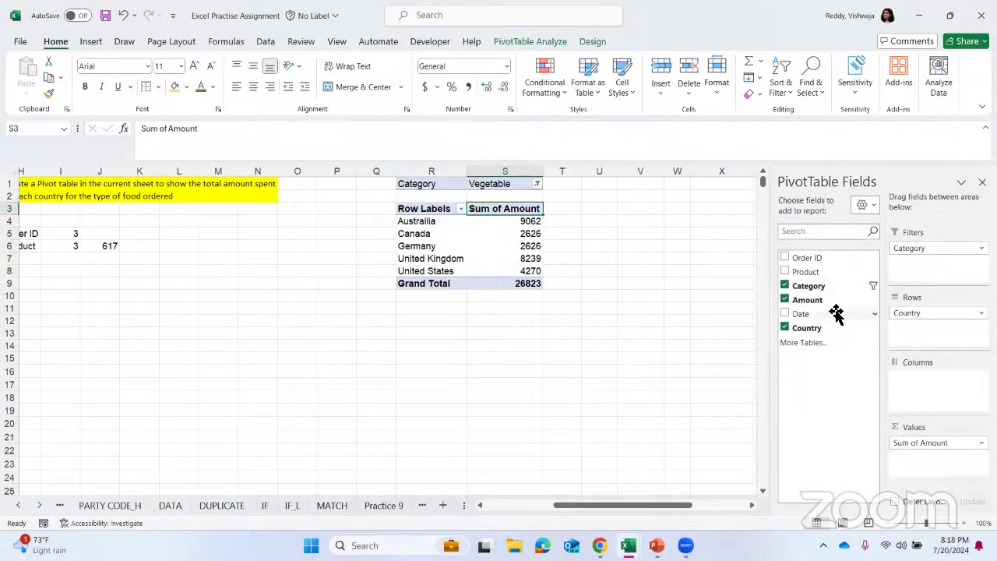
pyautogui.click(863, 205)
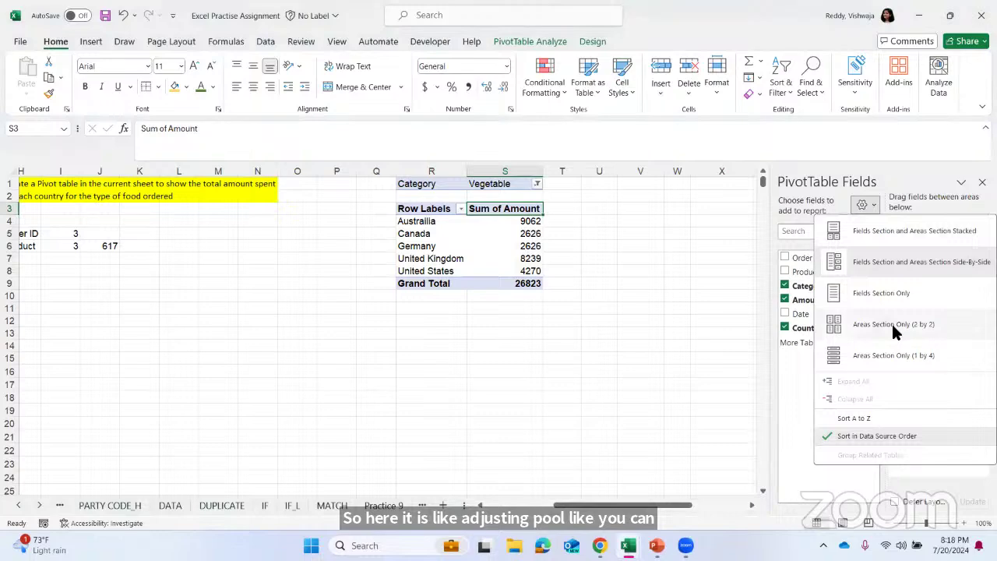
pyautogui.click(885, 234)
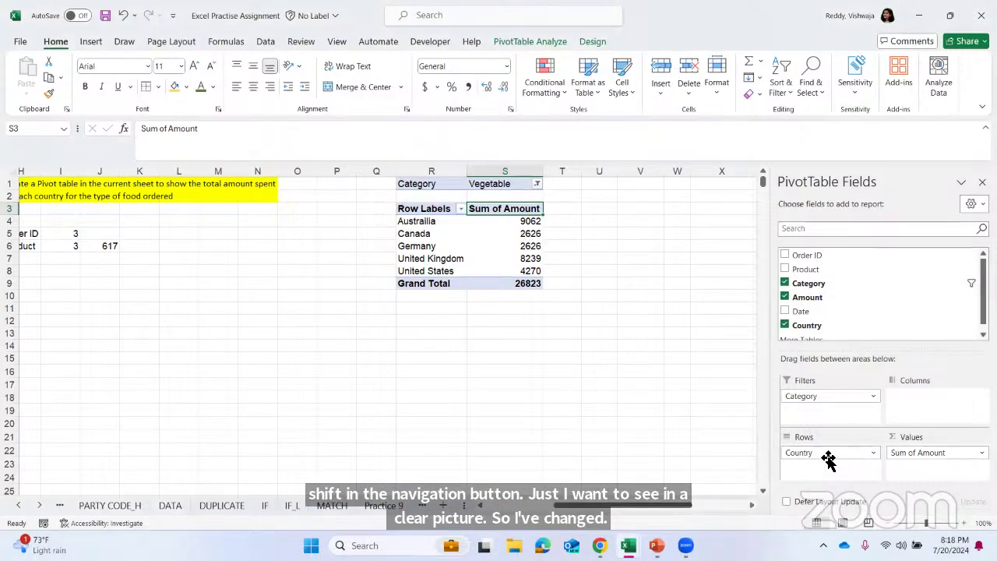
# Try moving Sum of Amount from the values to the report filter, and undo the move.
pyautogui.click(927, 456)
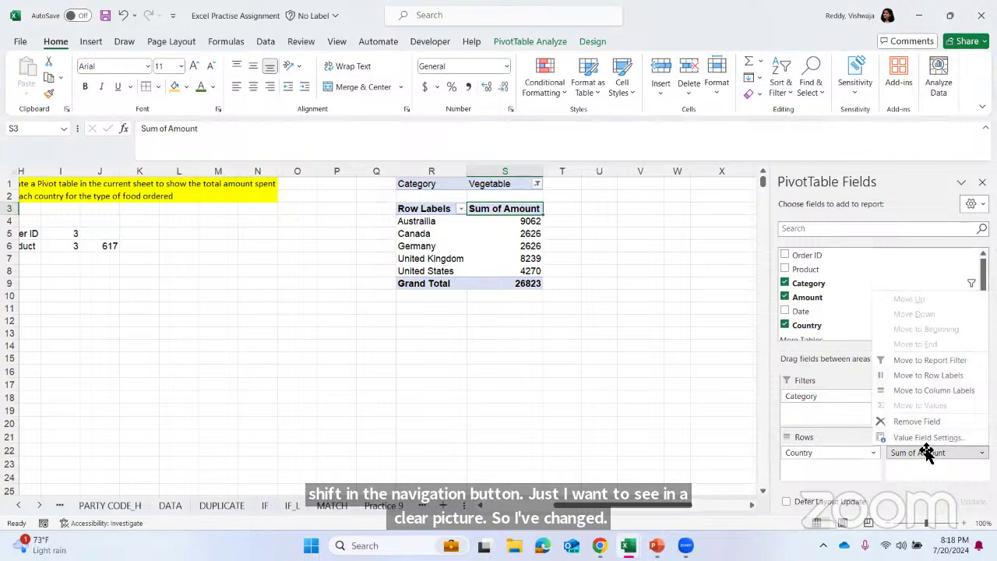
pyautogui.click(931, 361)
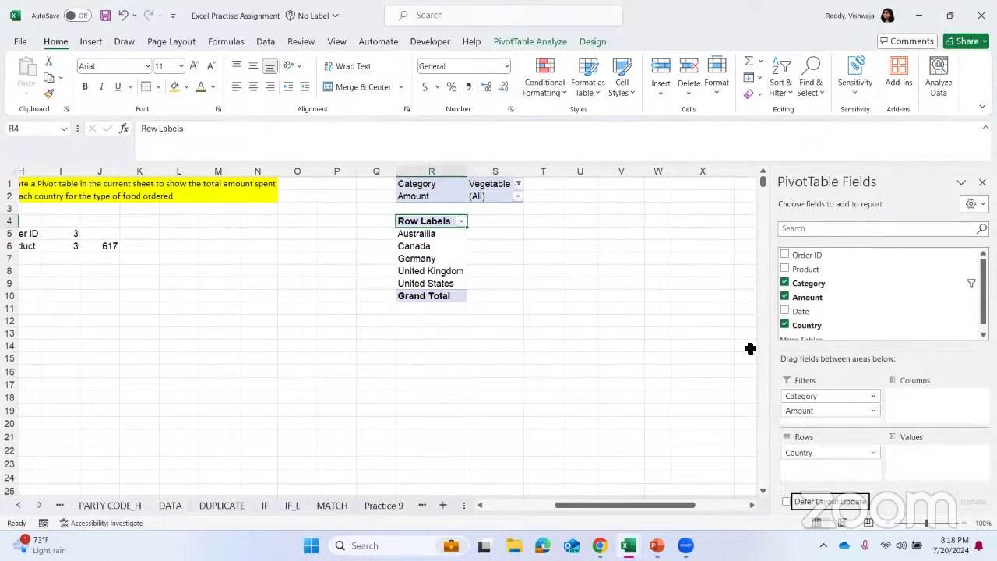
pyautogui.click(618, 320)
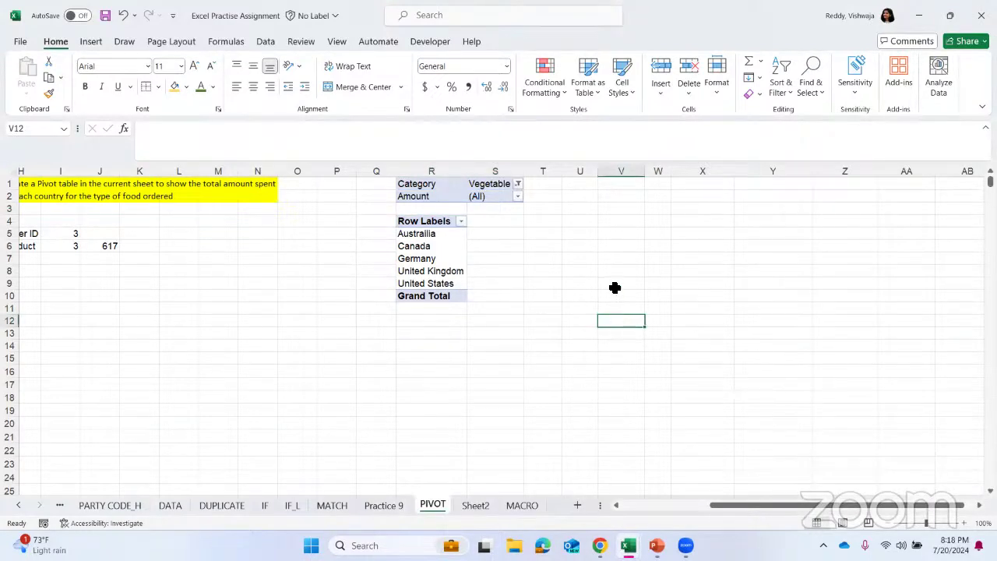
pyautogui.click(455, 246)
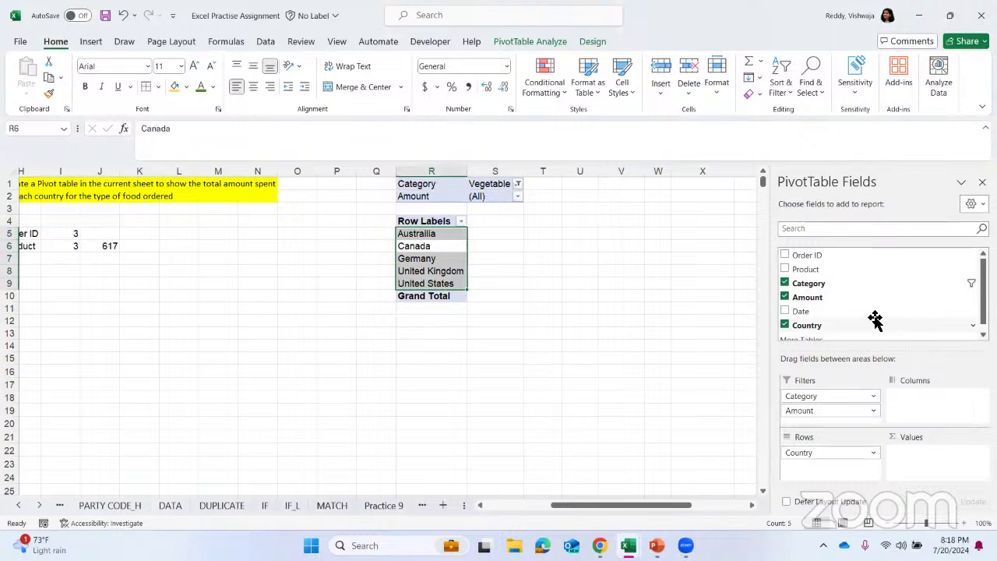
pyautogui.scroll(-1, 826, 324)
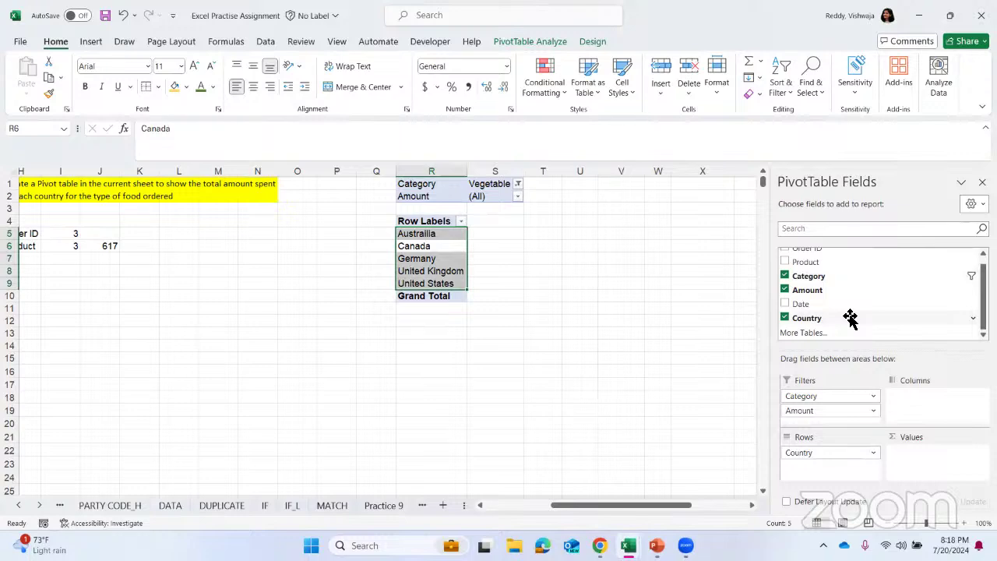
pyautogui.hotkey('ctrl', 'z')
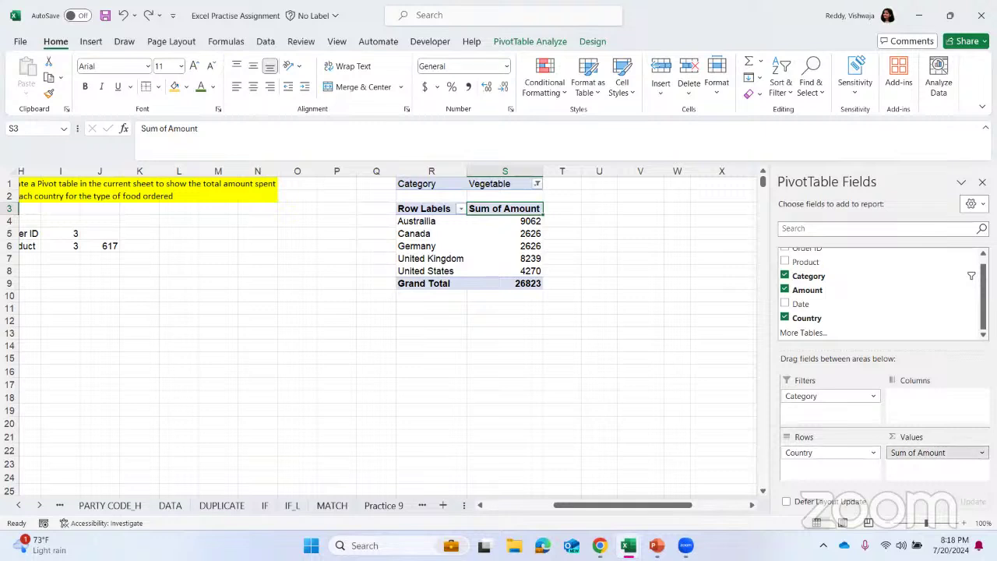
# Change the Amount value field's summary calculation to Max in its value field settings.
pyautogui.click(947, 453)
pyautogui.click(950, 438)
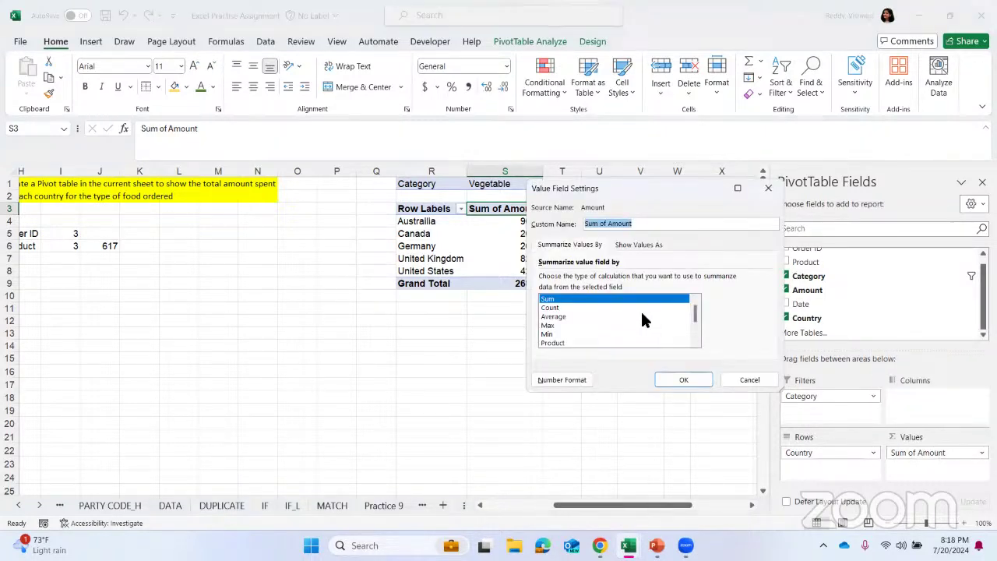
pyautogui.click(645, 245)
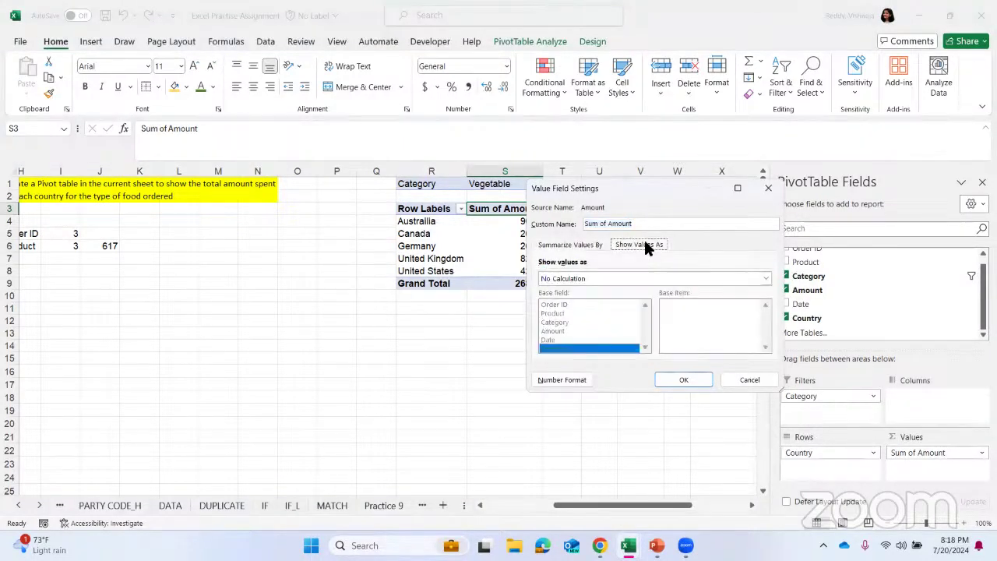
pyautogui.click(567, 246)
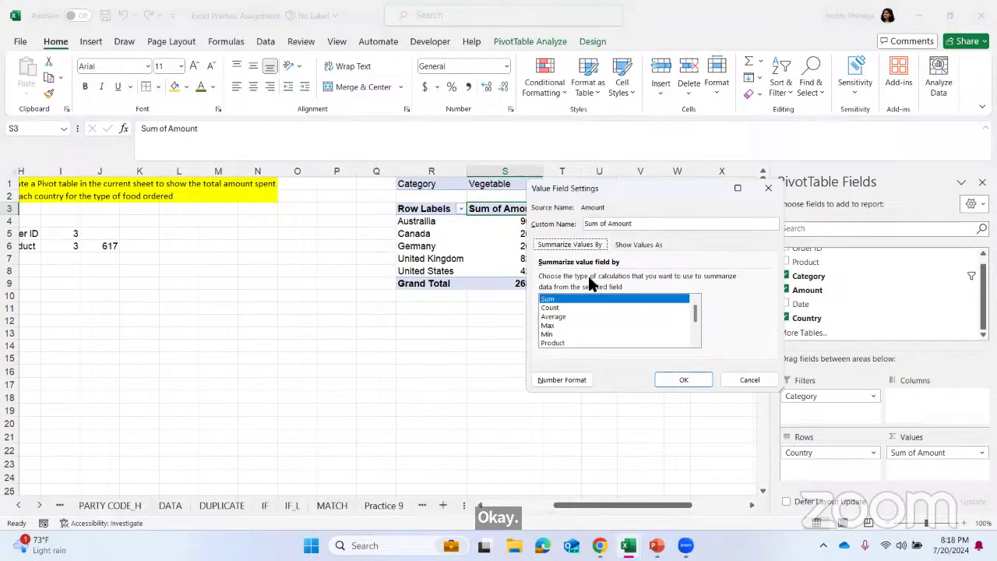
pyautogui.click(551, 308)
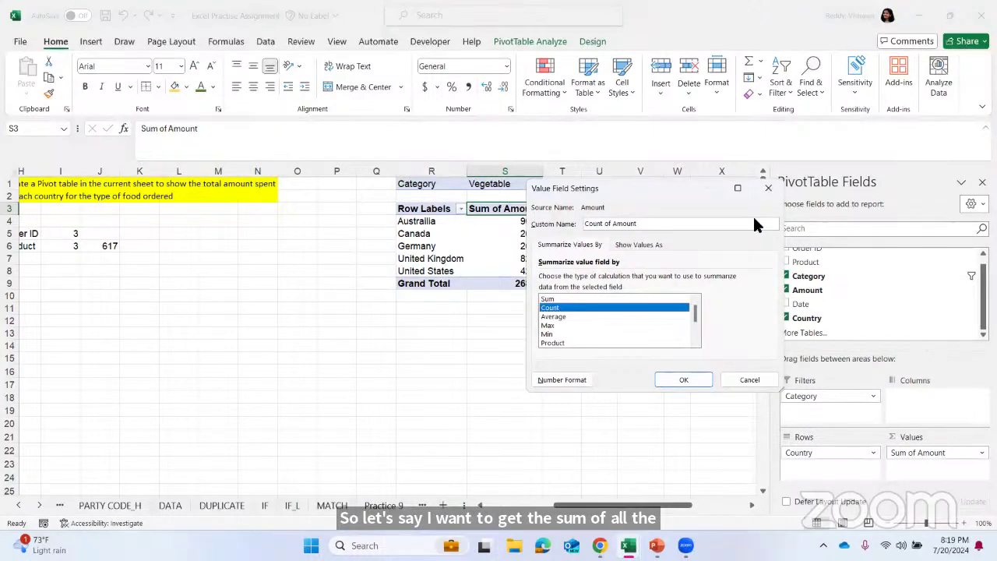
pyautogui.click(662, 336)
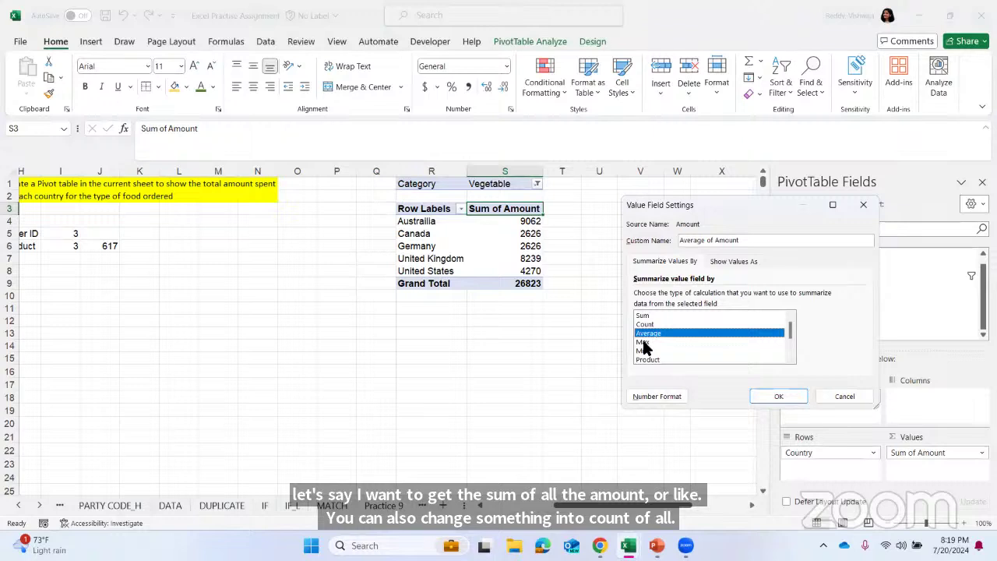
pyautogui.click(645, 343)
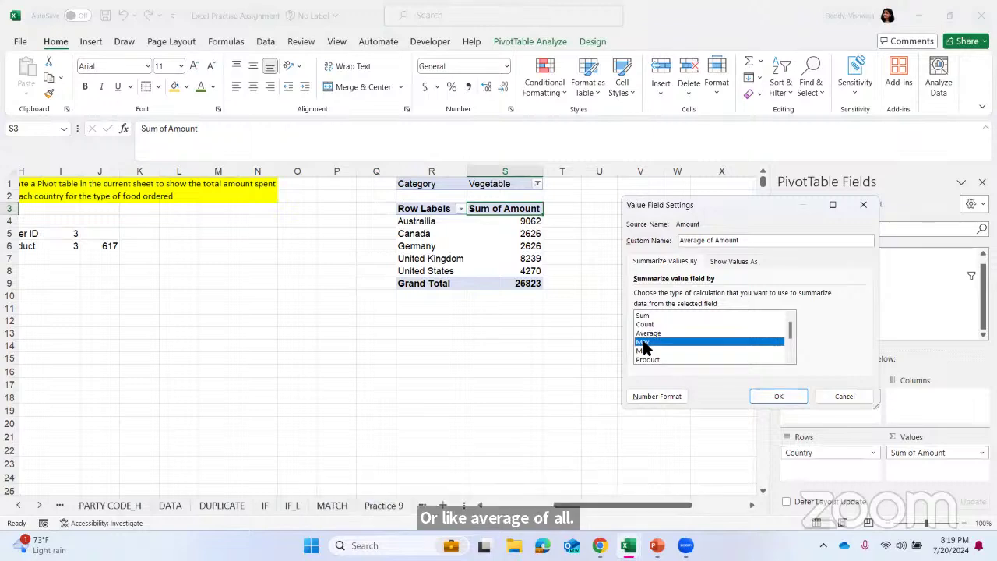
pyautogui.click(764, 397)
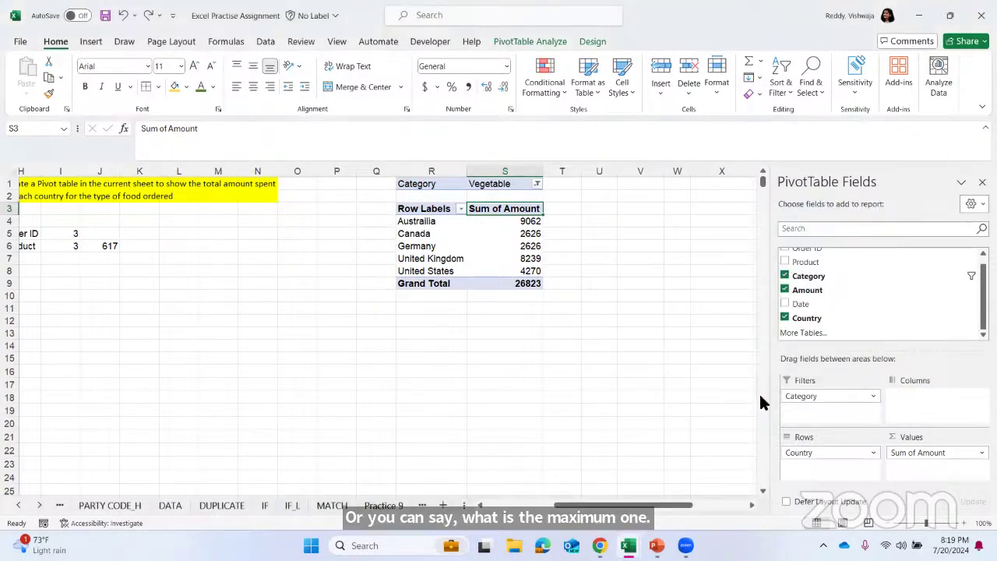
pyautogui.click(521, 224)
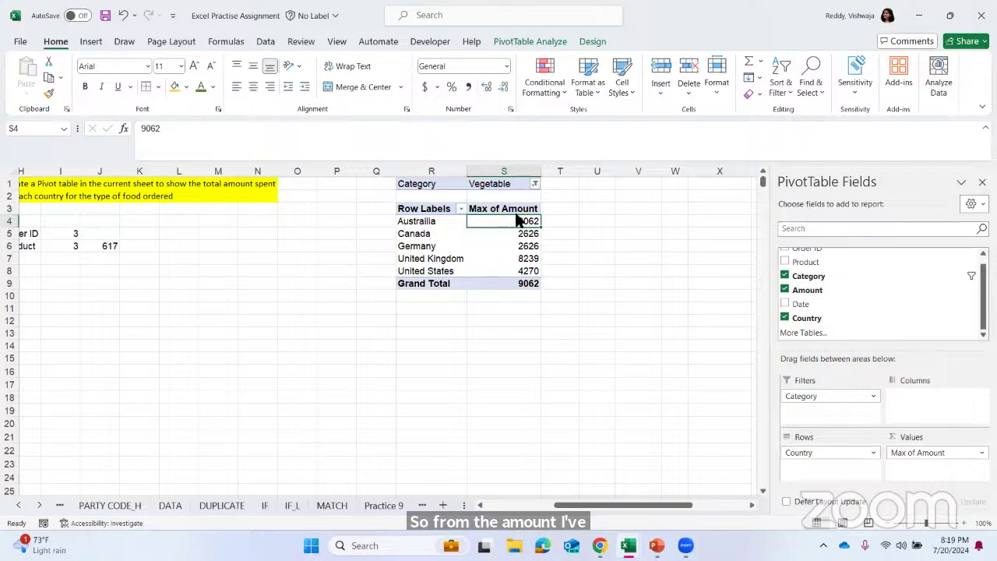
pyautogui.moveTo(517, 221); pyautogui.dragTo(510, 207)
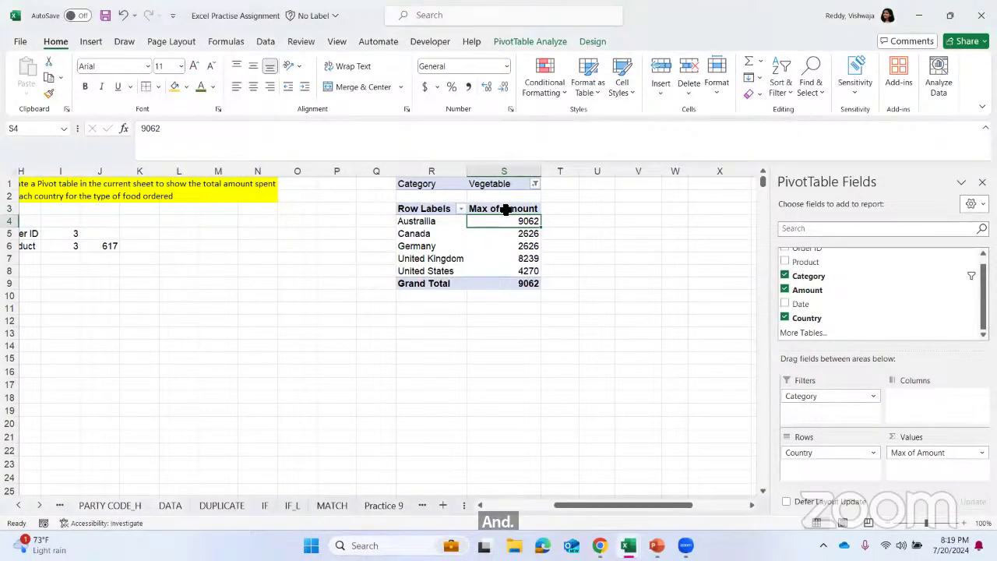
pyautogui.click(502, 209)
pyautogui.click(431, 220)
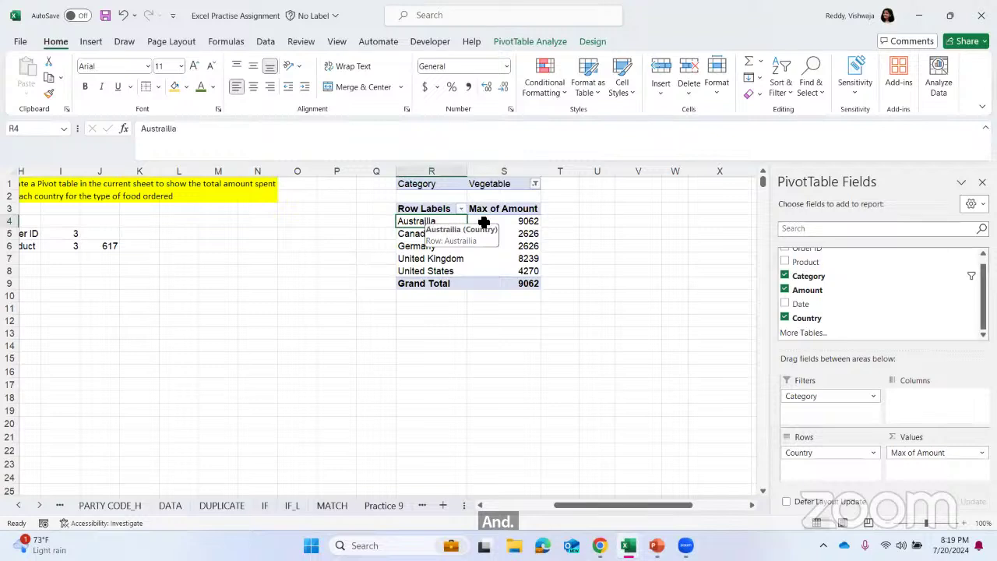
# Select the Max of Amount values of all five countries in the PivotTable.
pyautogui.click(501, 221)
pyautogui.hotkey('shift', 'Down')
pyautogui.hotkey('shift', 'Down')
pyautogui.hotkey('shift', 'Down')
pyautogui.hotkey('shift', 'Down')
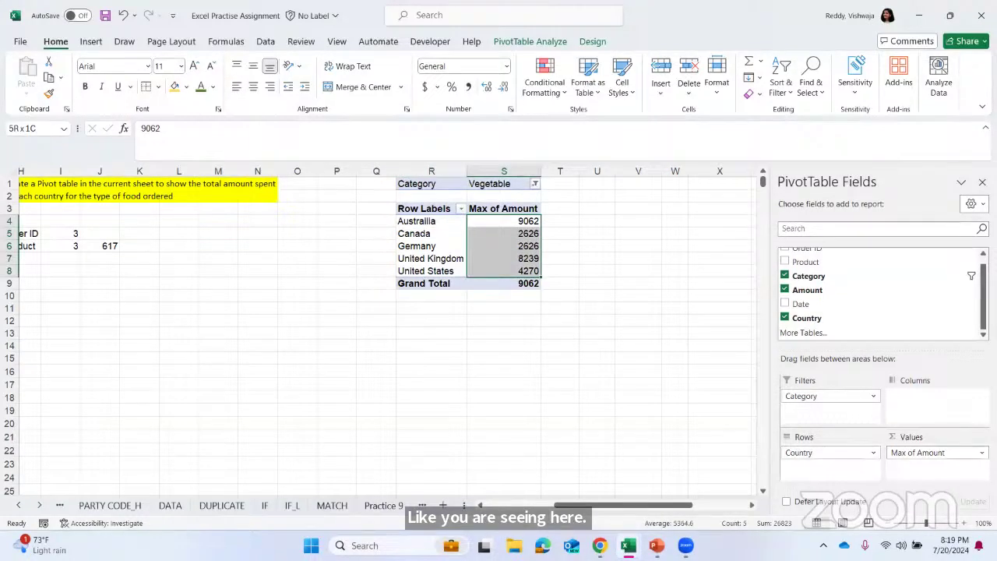
# Change the Amount value field's summary calculation to Sum in its value field settings.
pyautogui.click(935, 453)
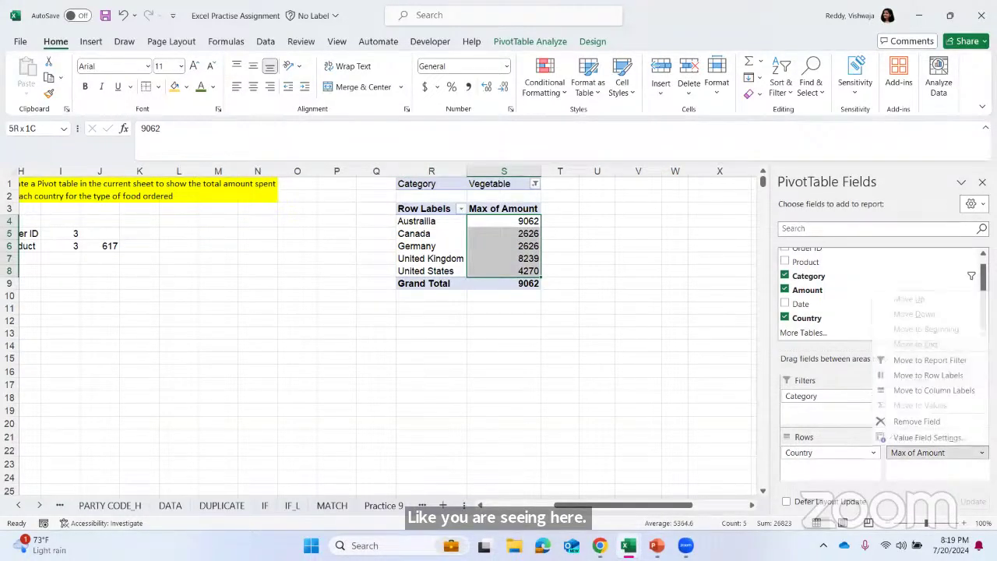
pyautogui.click(952, 437)
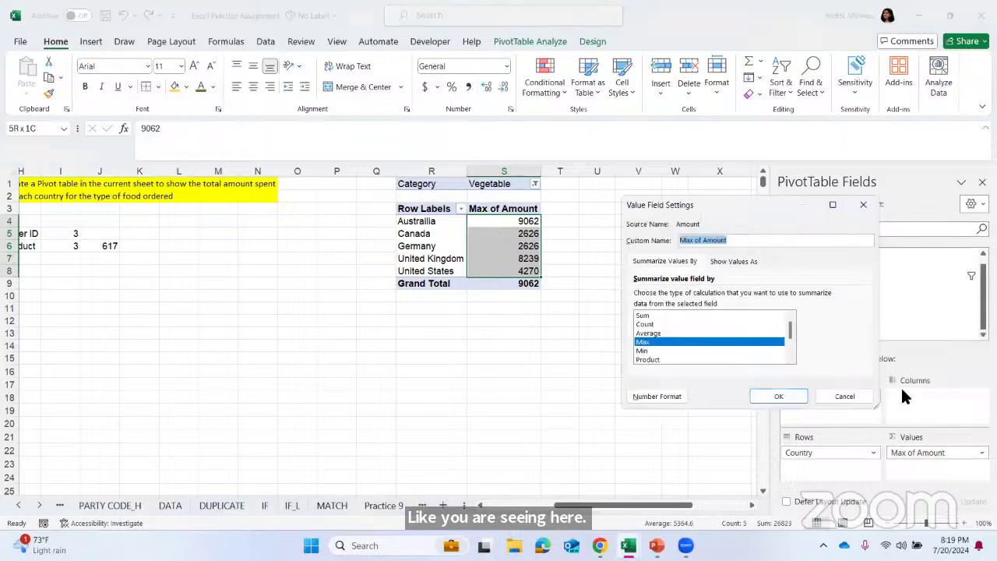
pyautogui.click(653, 325)
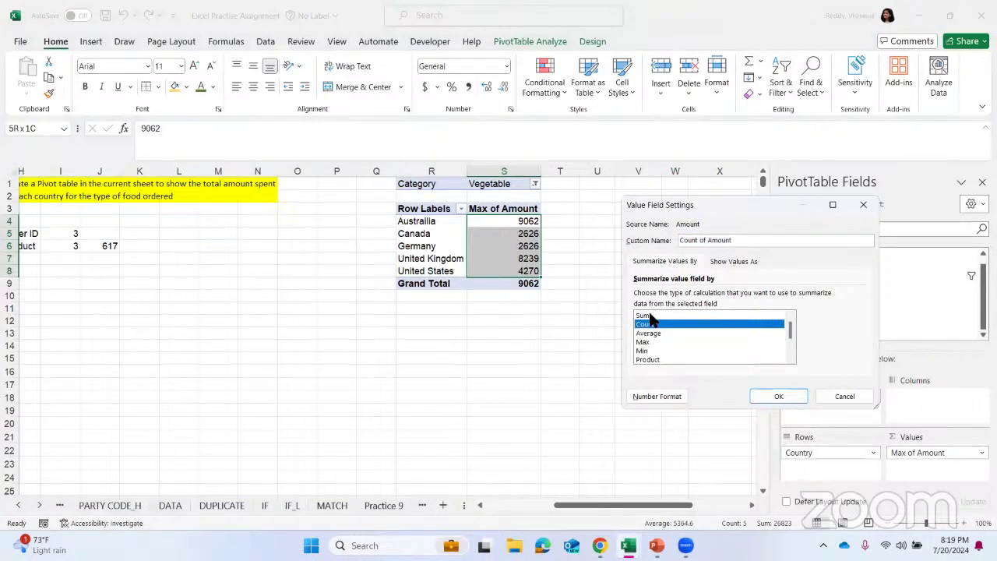
pyautogui.click(645, 315)
pyautogui.click(777, 397)
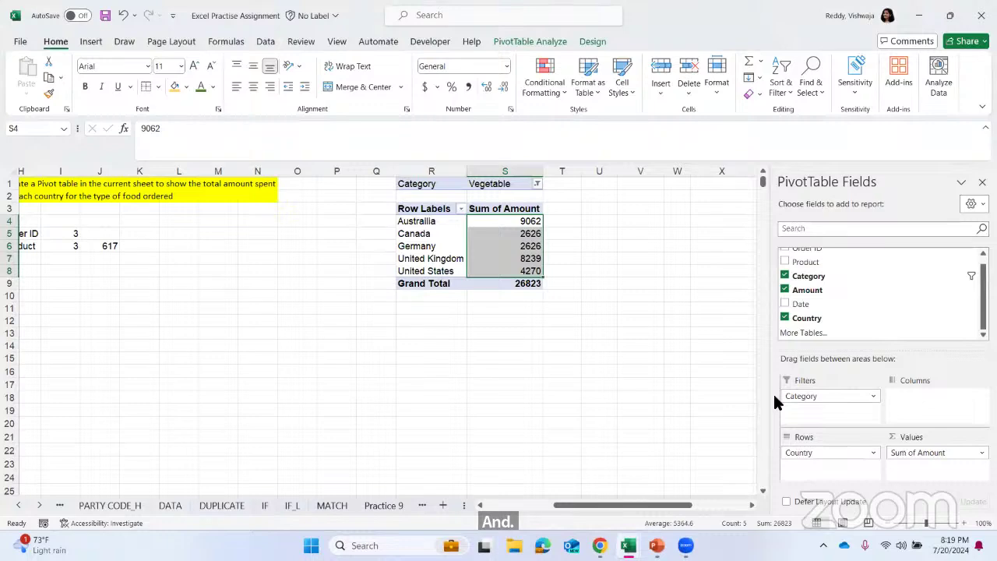
pyautogui.click(520, 300)
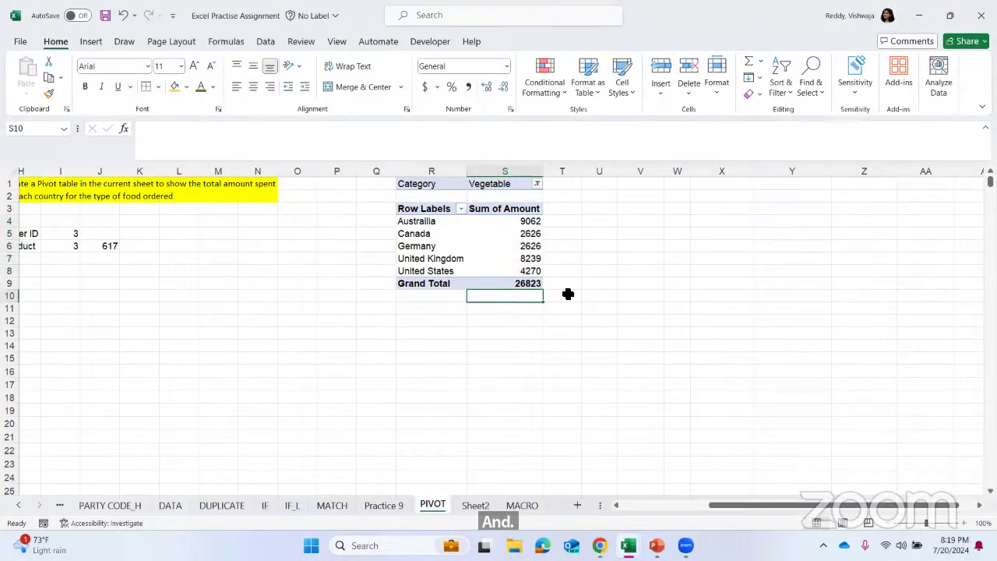
# Compare the PivotTable's Sum of Amount column with the product and category columns of the source data.
pyautogui.click(524, 208)
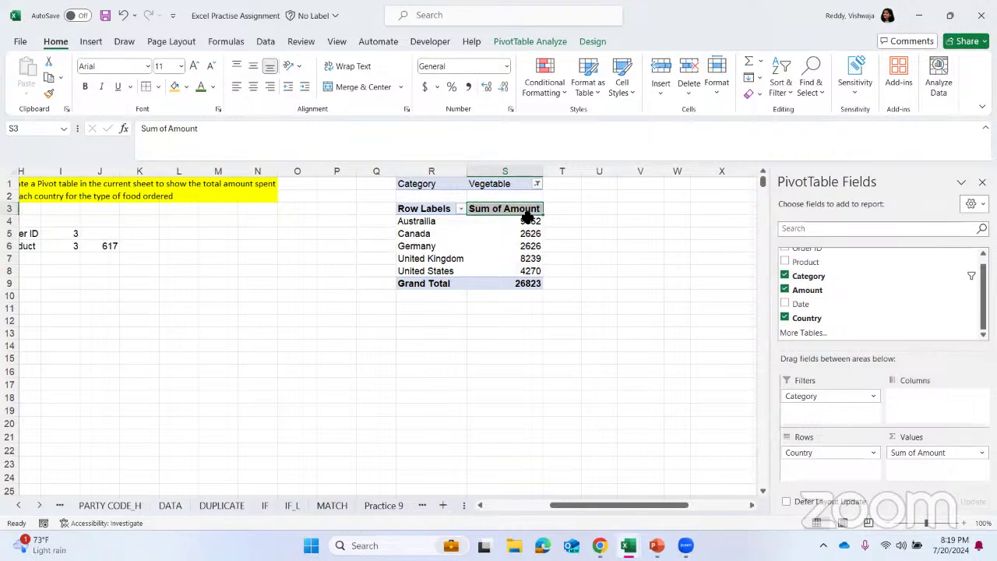
pyautogui.hscroll(-3, 498, 238)
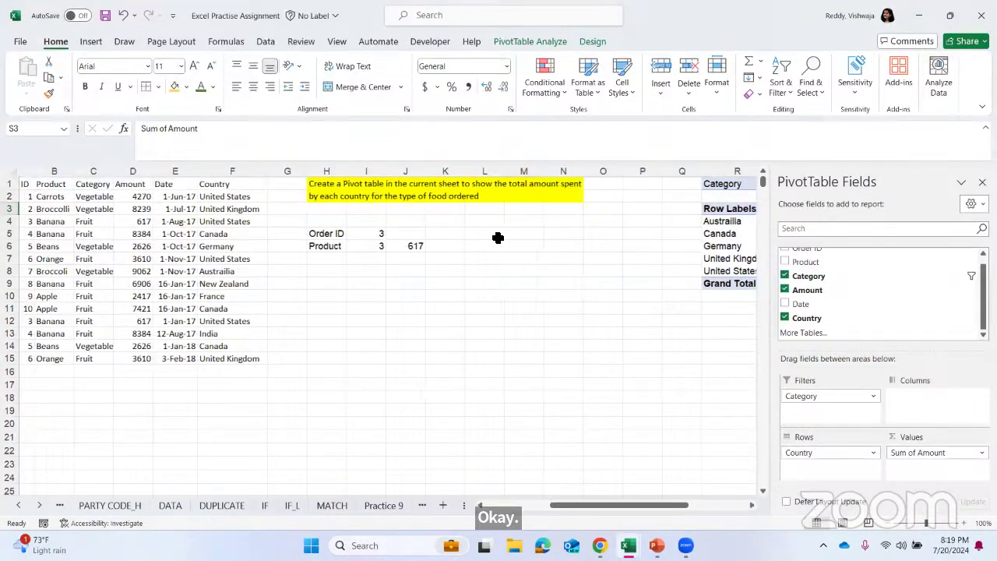
pyautogui.hscroll(-1, 498, 238)
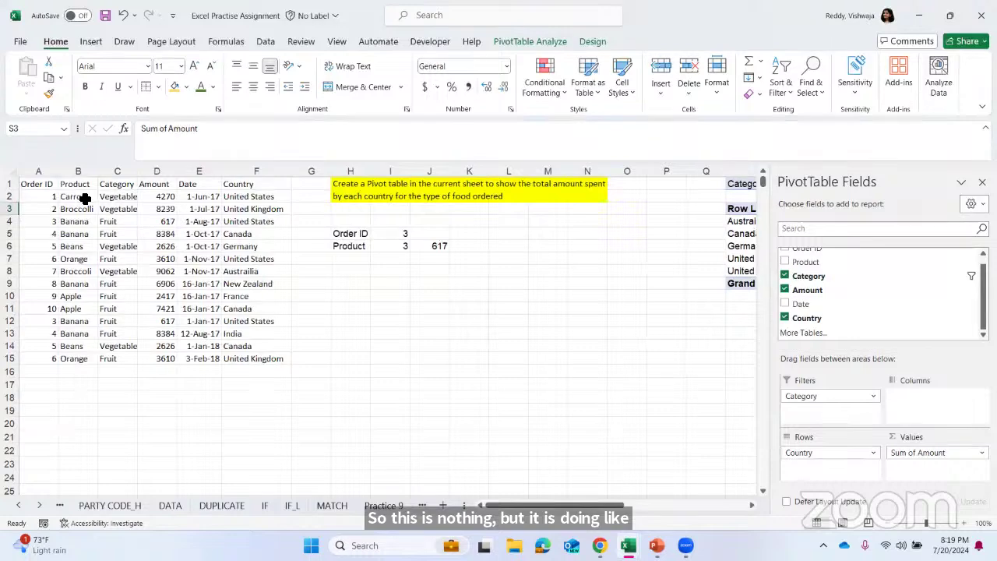
pyautogui.click(83, 284)
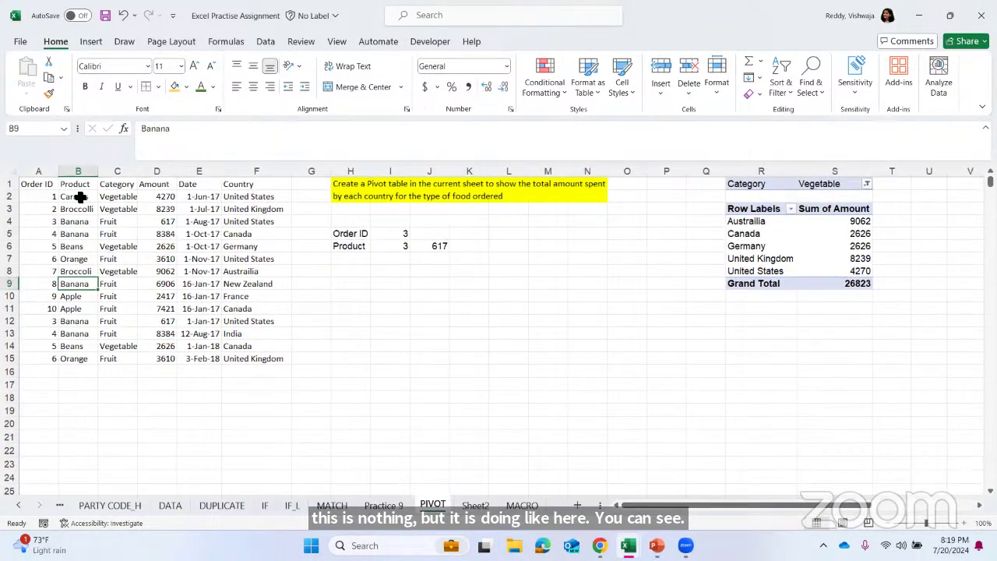
pyautogui.click(854, 222)
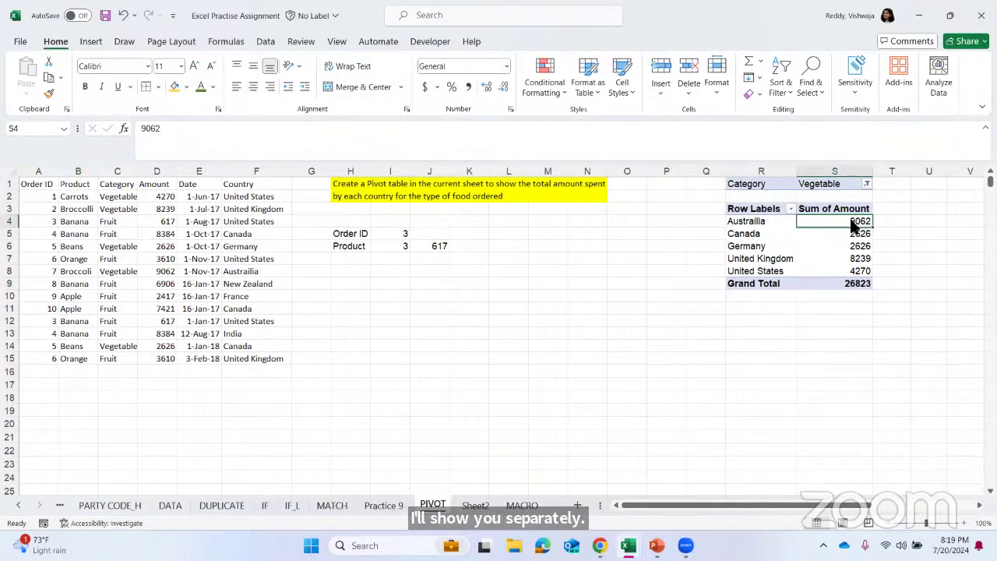
pyautogui.click(667, 234)
pyautogui.hscroll(3, 686, 210)
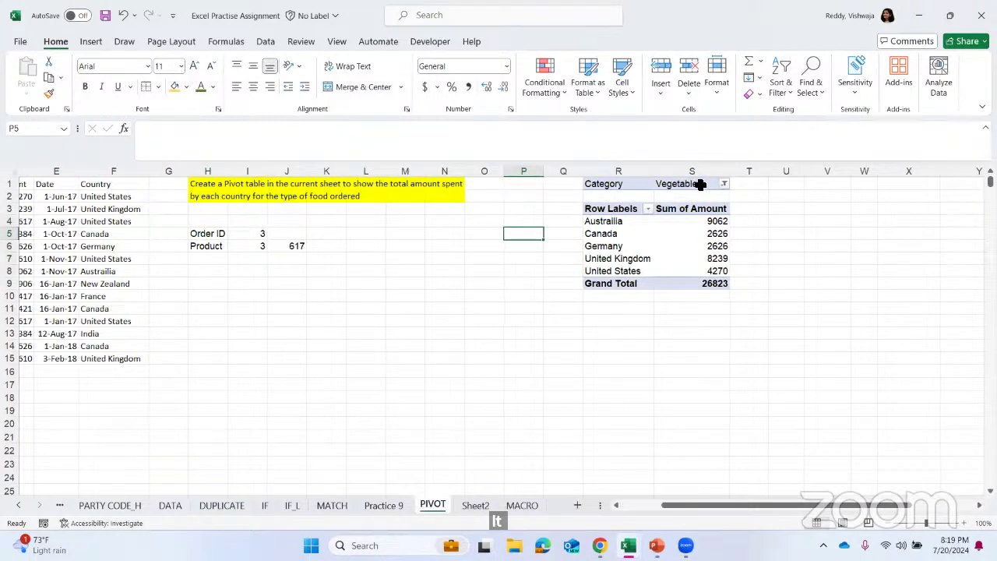
pyautogui.hscroll(-3, 171, 229)
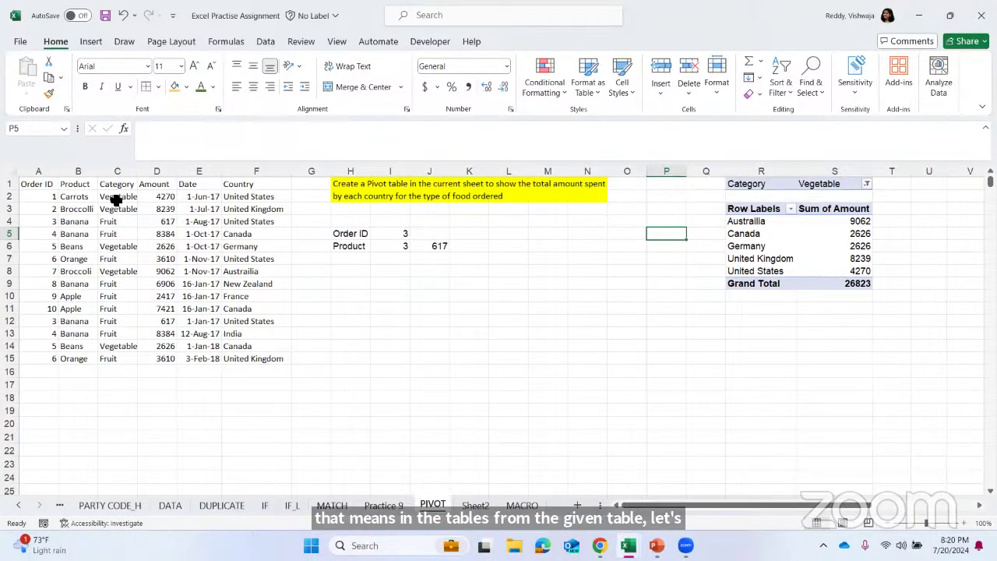
# Check the vegetable amounts in the first source rows against the amounts summed by country in the PivotTable.
pyautogui.click(168, 196)
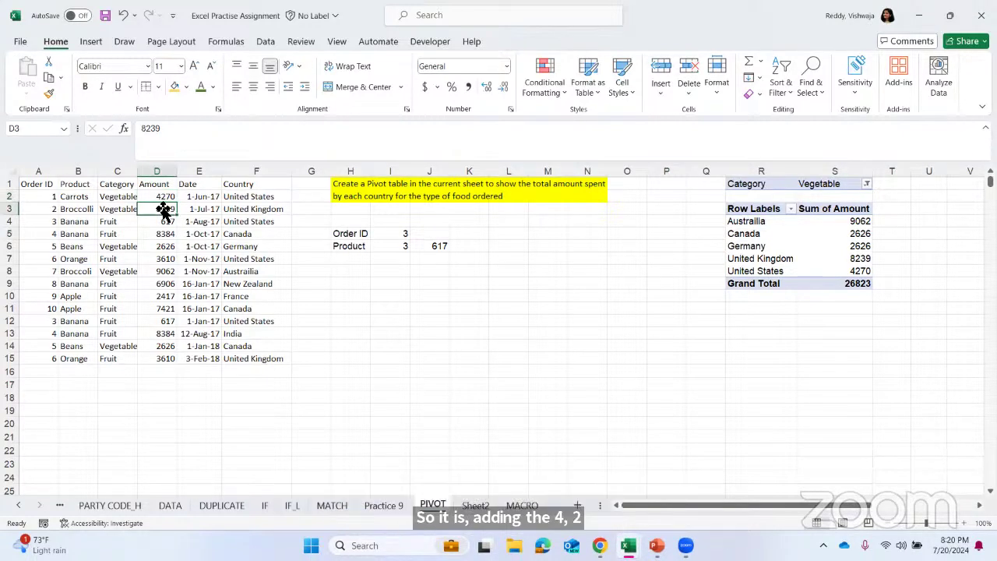
pyautogui.click(162, 209)
pyautogui.hscroll(3, 479, 283)
pyautogui.click(731, 221)
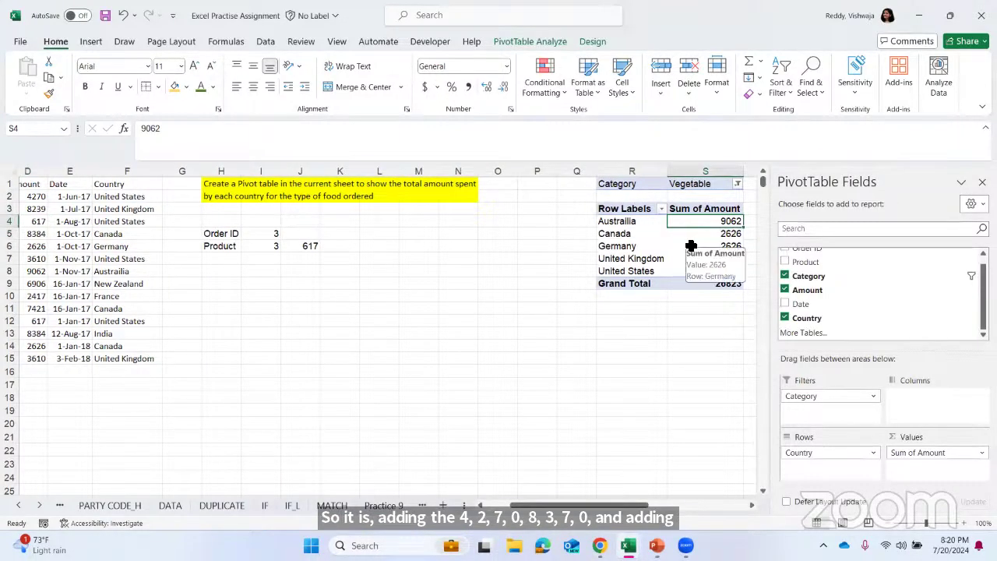
pyautogui.hscroll(3, 639, 211)
pyautogui.click(618, 211)
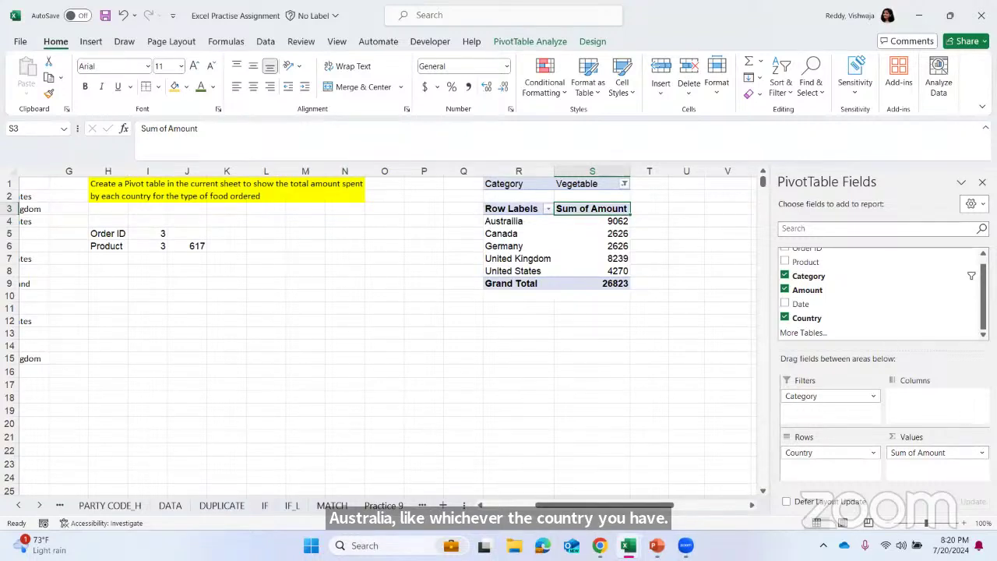
# Add the Product field to the PivotTable's columns area.
pyautogui.click(936, 453)
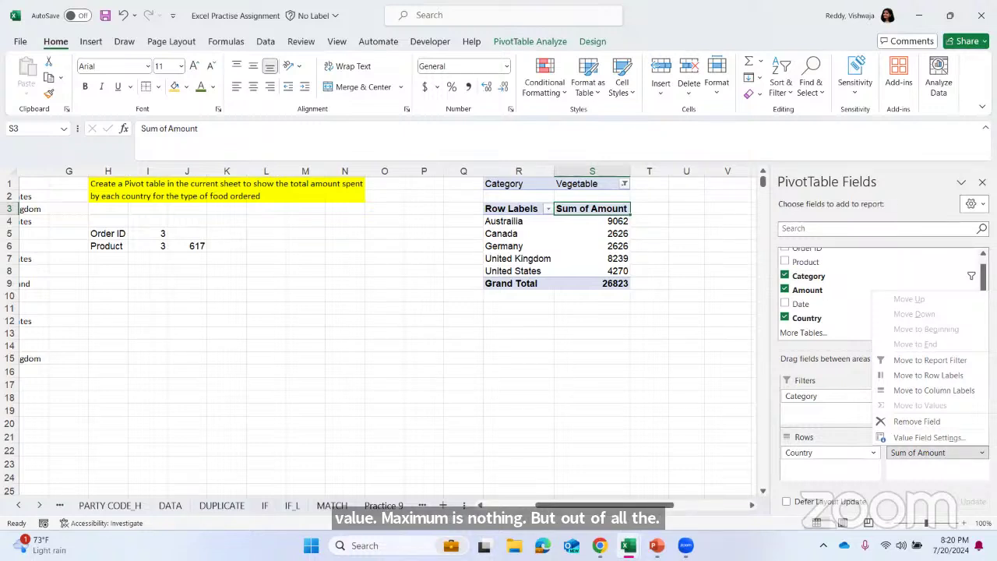
pyautogui.press('Escape')
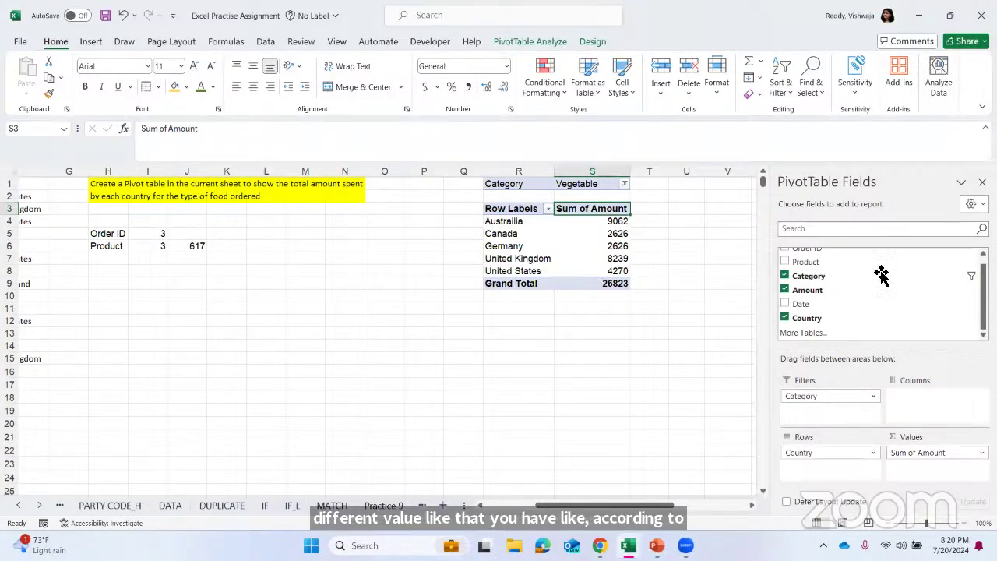
pyautogui.scroll(1, 801, 265)
pyautogui.moveTo(805, 270); pyautogui.dragTo(913, 397)
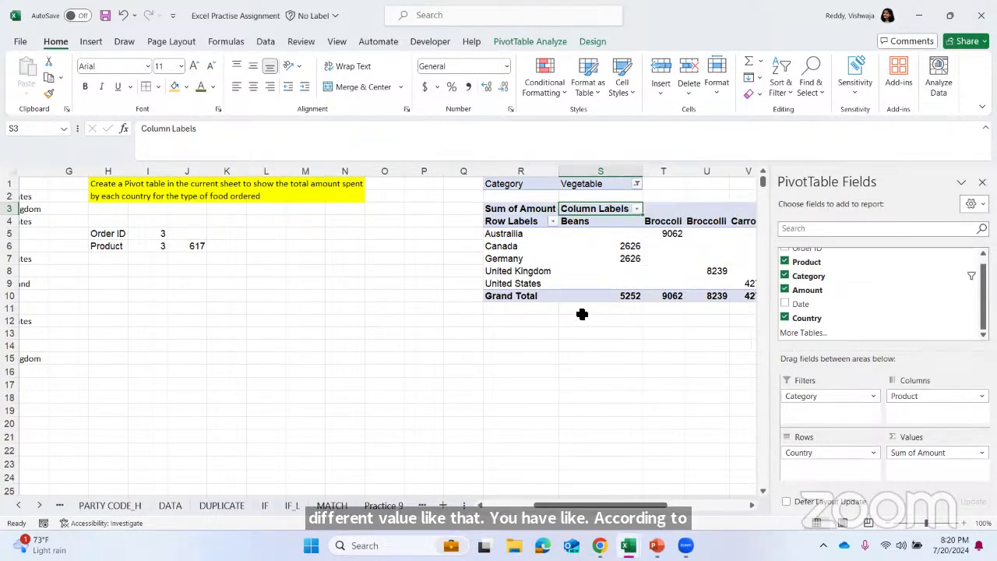
pyautogui.hscroll(3, 581, 314)
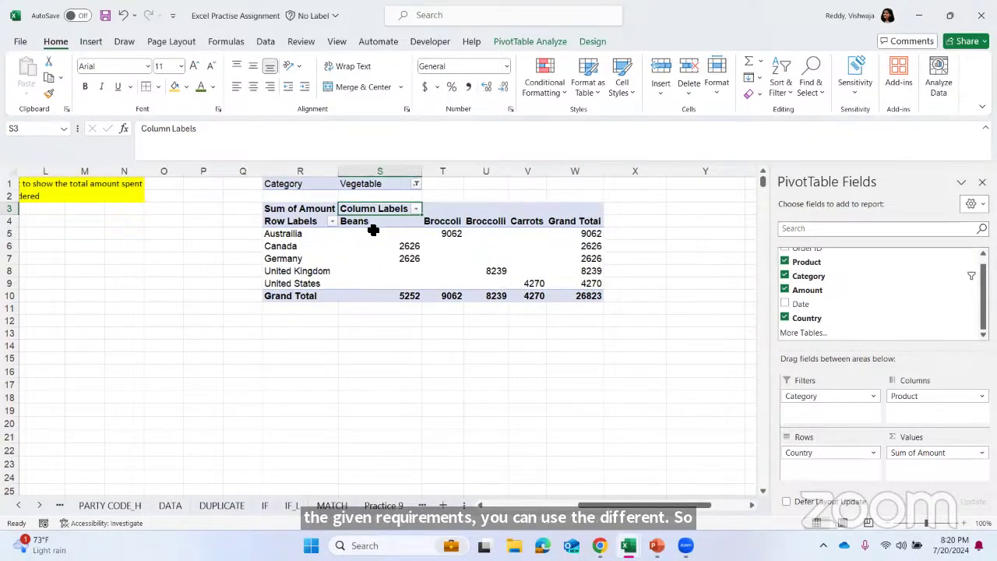
# Examine the country amounts by product and compare the Broccoli and Broccolli columns' headings and values.
pyautogui.click(451, 233)
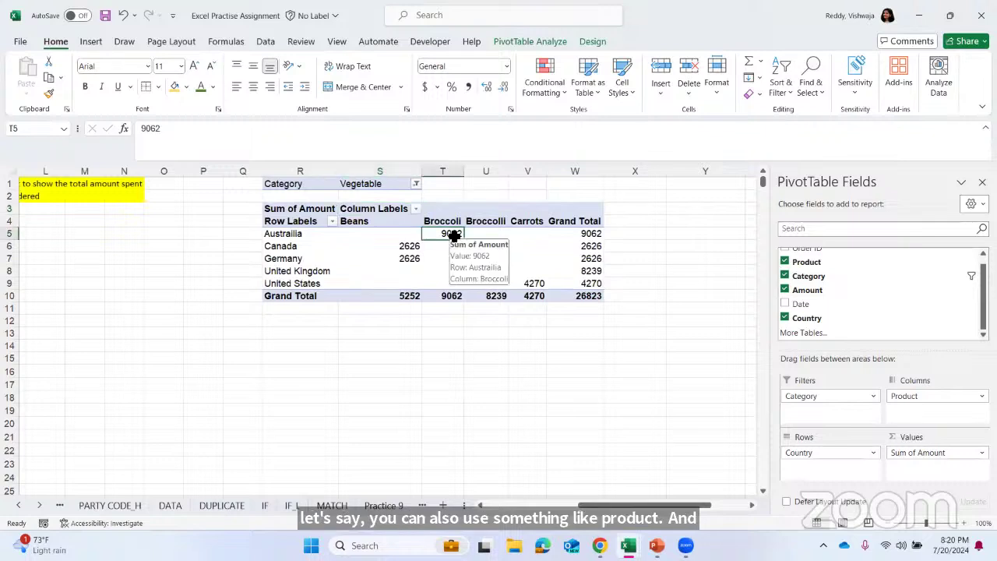
pyautogui.click(413, 248)
pyautogui.click(496, 276)
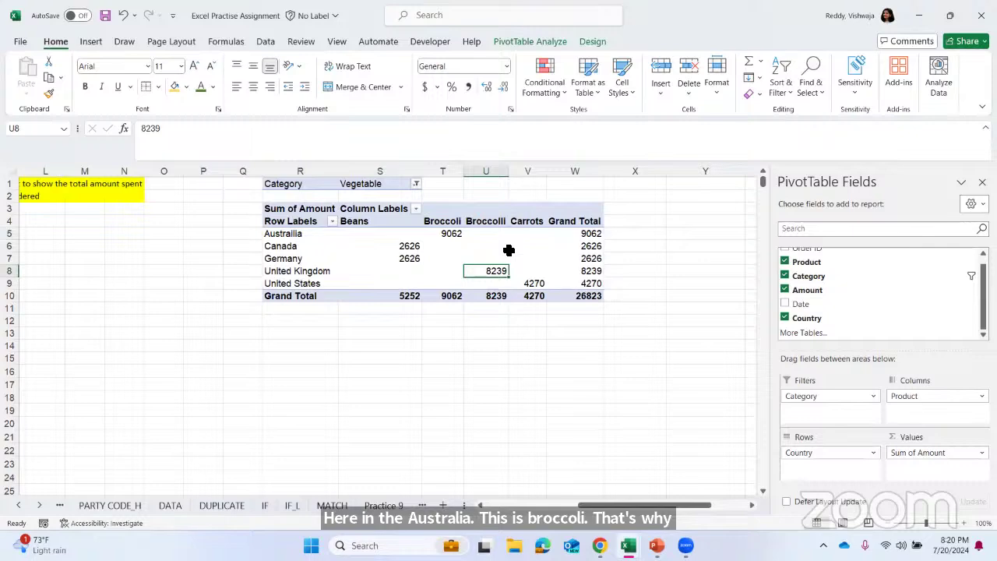
pyautogui.click(448, 222)
pyautogui.click(486, 222)
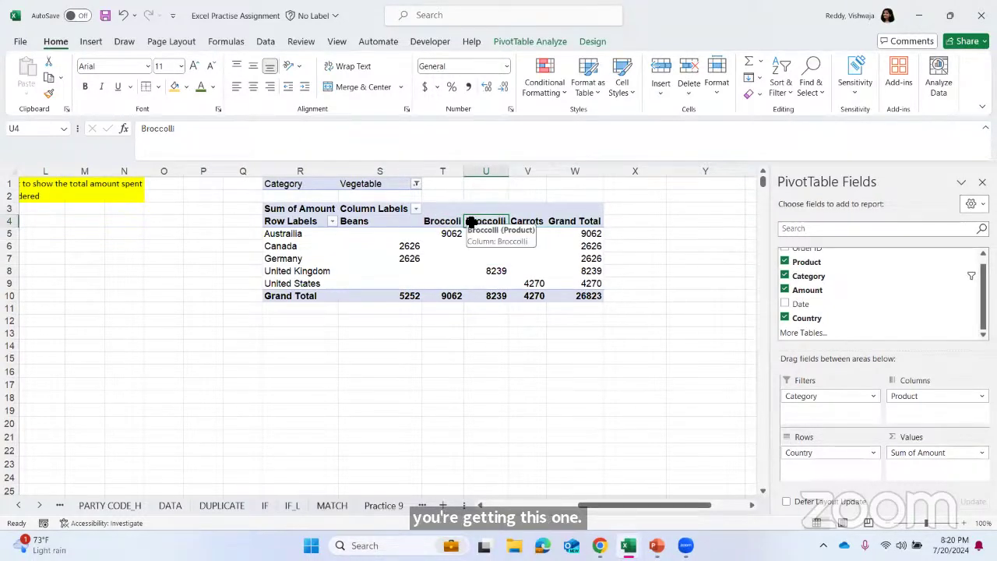
pyautogui.keyDown('ctrl'); pyautogui.scroll(2, 472, 223); pyautogui.keyUp('ctrl')
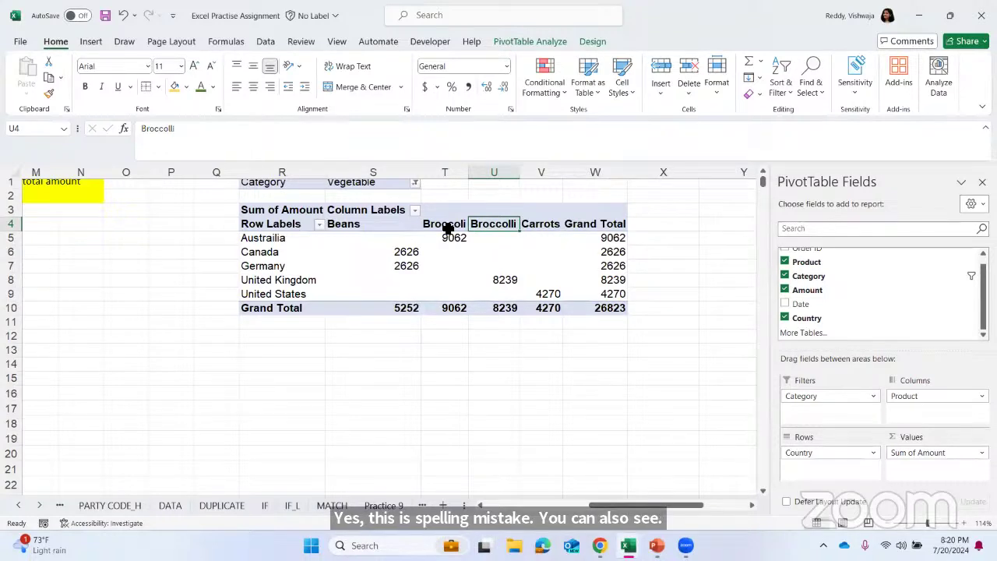
pyautogui.moveTo(445, 226); pyautogui.dragTo(507, 293)
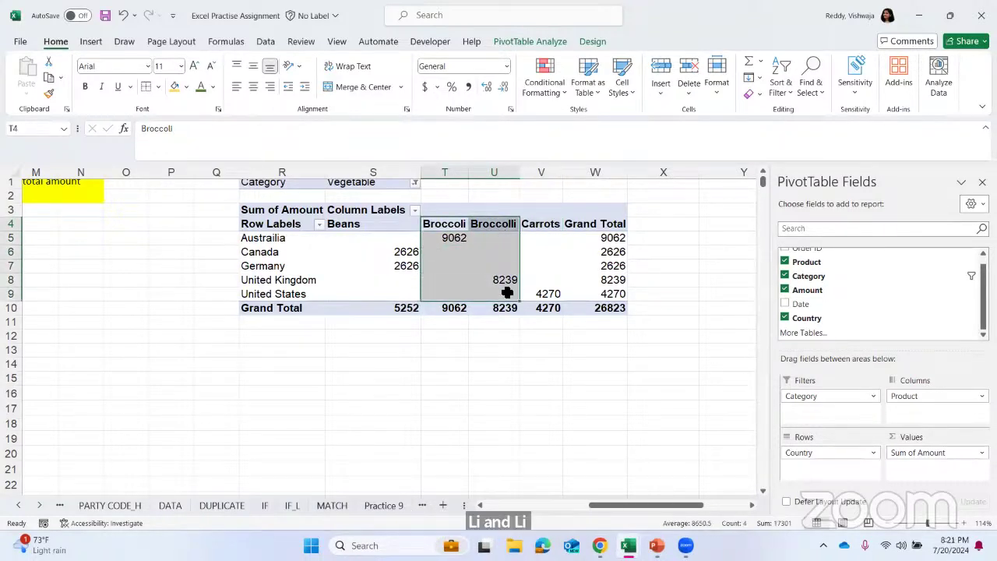
pyautogui.click(412, 360)
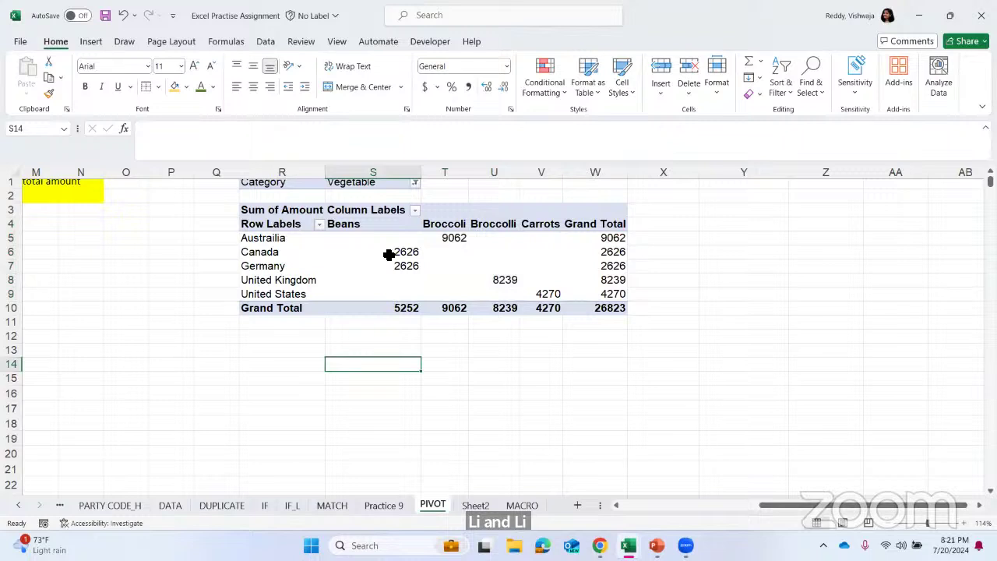
# Review Canada's Beans amount and Germany's grand total in the PivotTable alongside the exercise instruction.
pyautogui.click(389, 255)
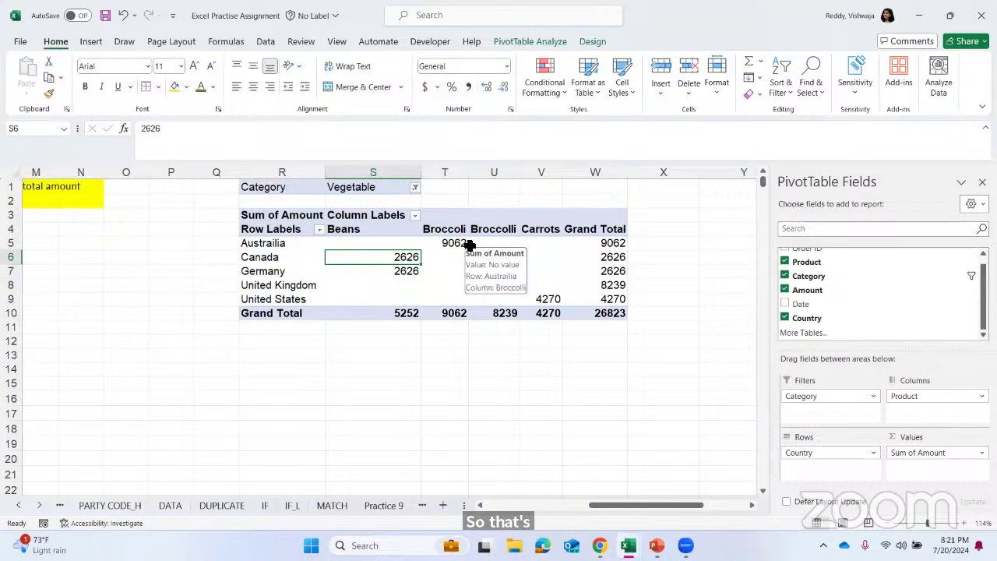
pyautogui.hscroll(-4, 367, 261)
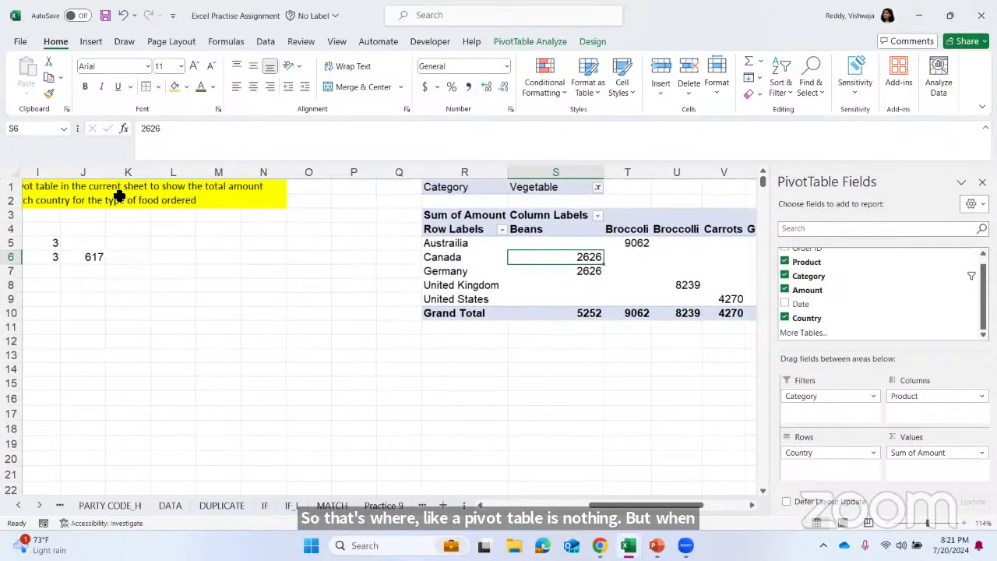
pyautogui.hscroll(-1, 130, 201)
pyautogui.hscroll(3, 534, 289)
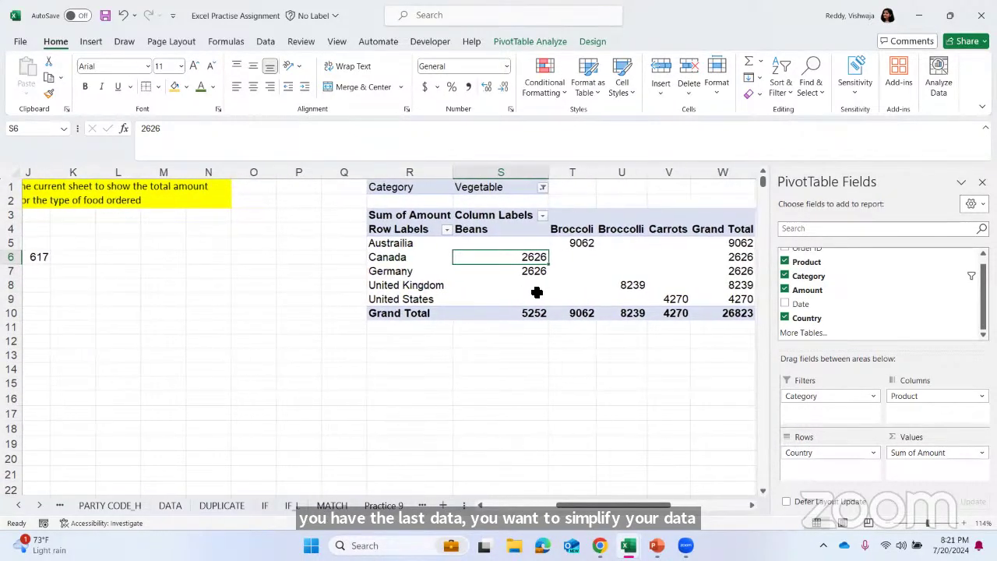
pyautogui.click(688, 273)
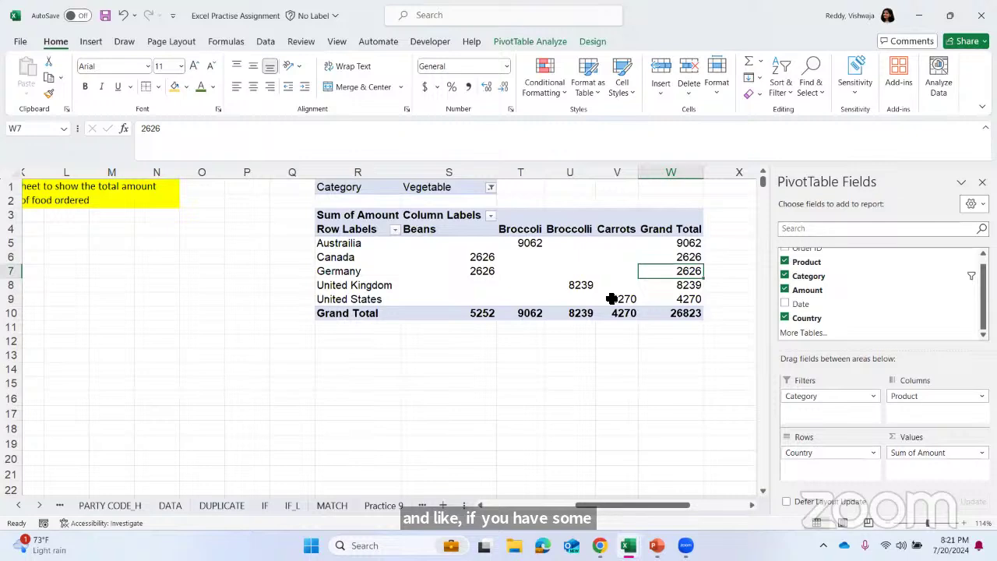
pyautogui.keyDown('ctrl'); pyautogui.scroll(-2, 612, 297); pyautogui.keyUp('ctrl')
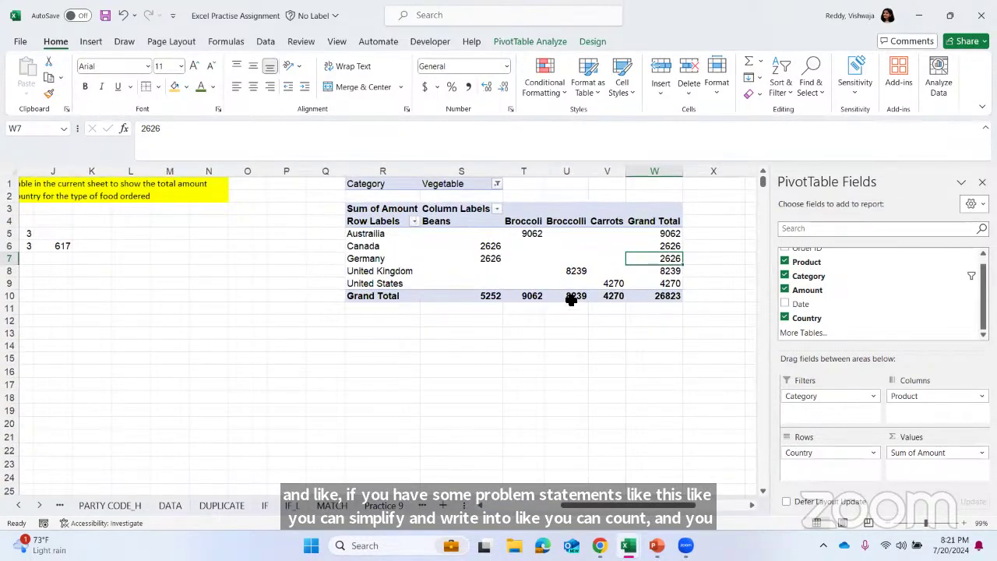
pyautogui.click(530, 43)
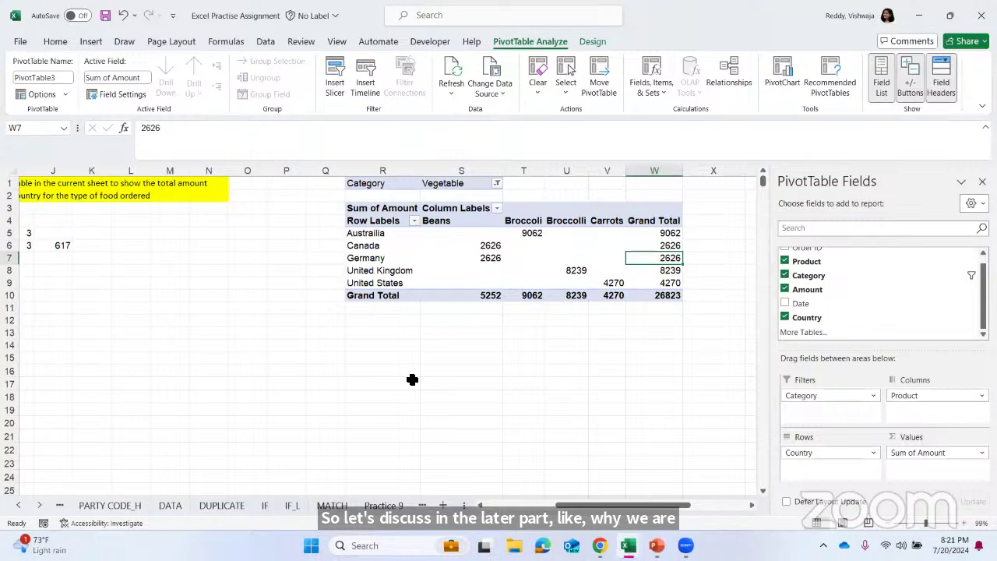
pyautogui.hscroll(-3, 413, 379)
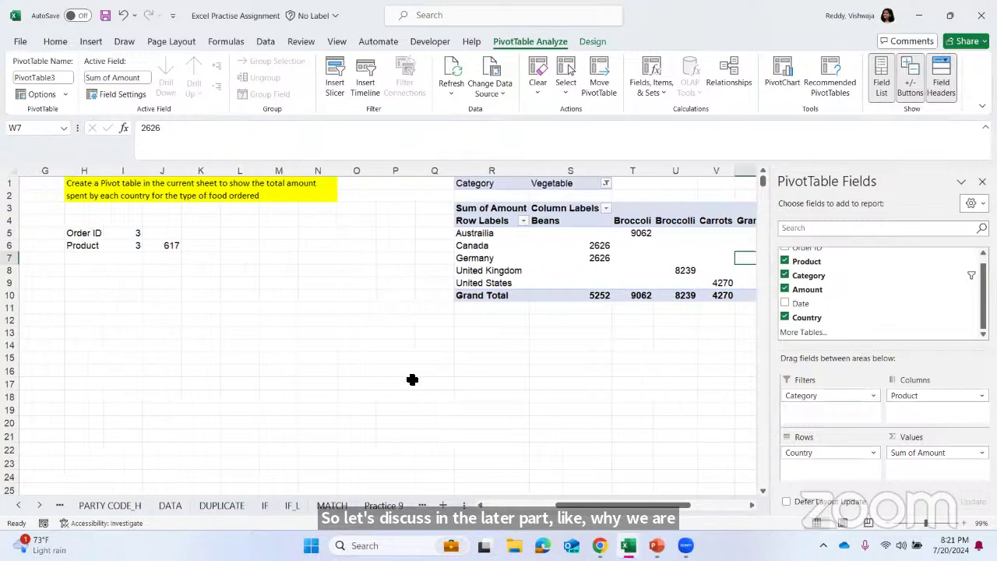
pyautogui.click(92, 41)
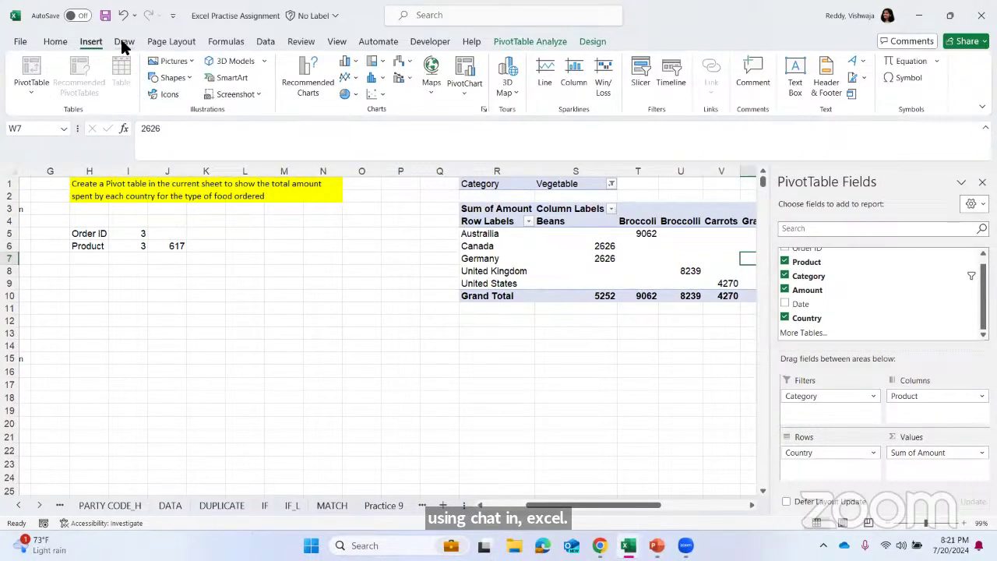
pyautogui.click(124, 42)
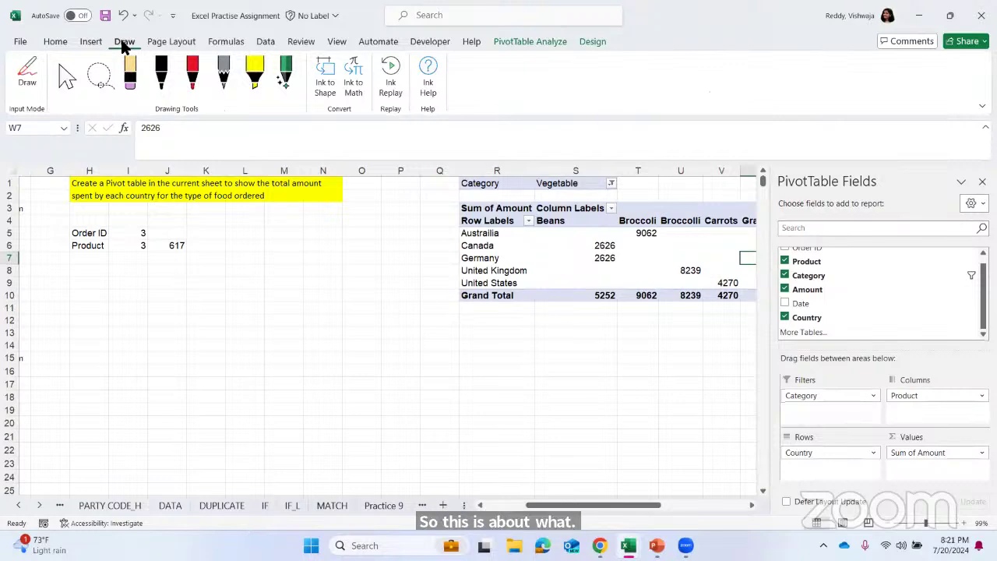
pyautogui.click(163, 41)
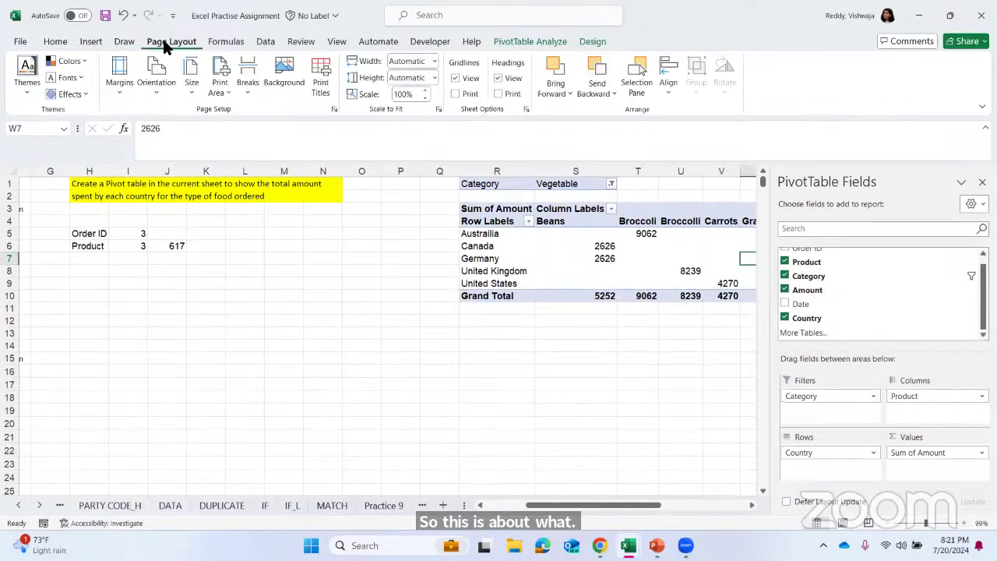
pyautogui.click(228, 43)
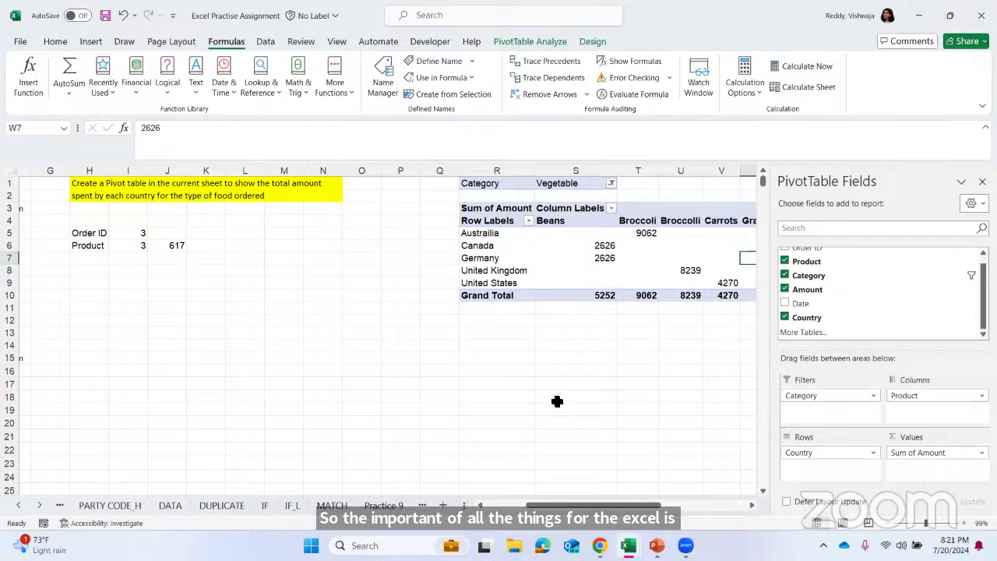
# Switch to the Data Science Architecture presentation in PowerPoint.
pyautogui.moveTo(657, 546)
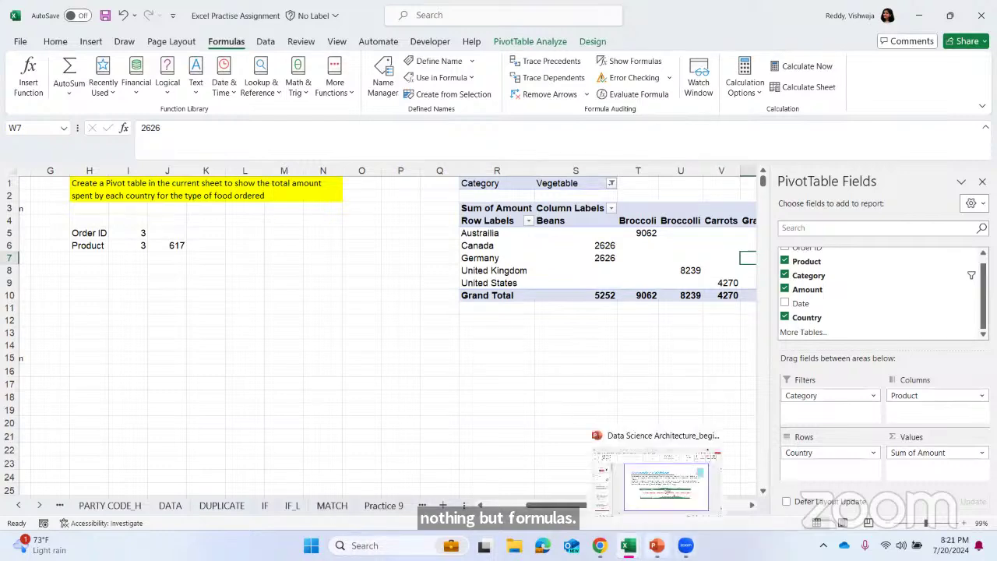
pyautogui.click(659, 480)
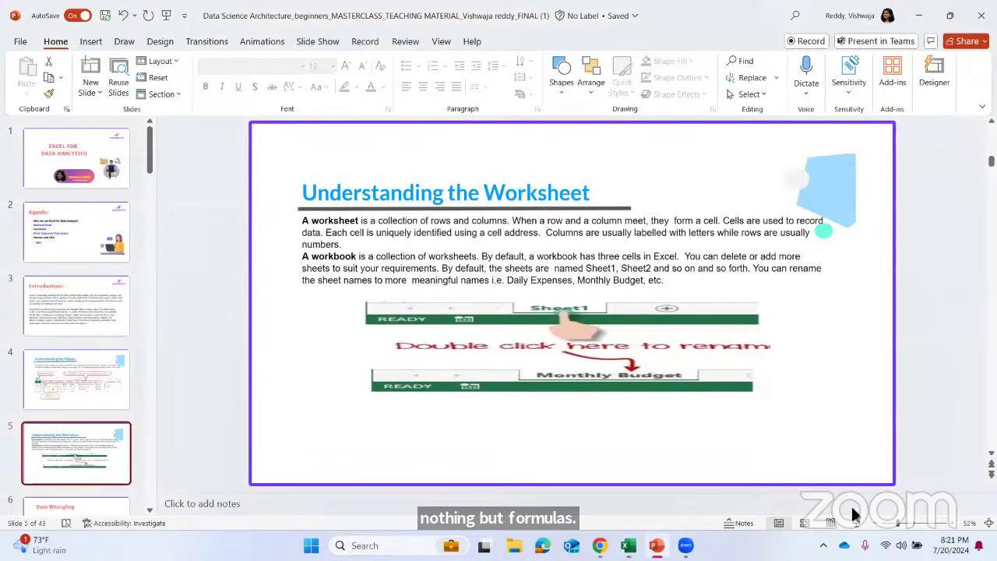